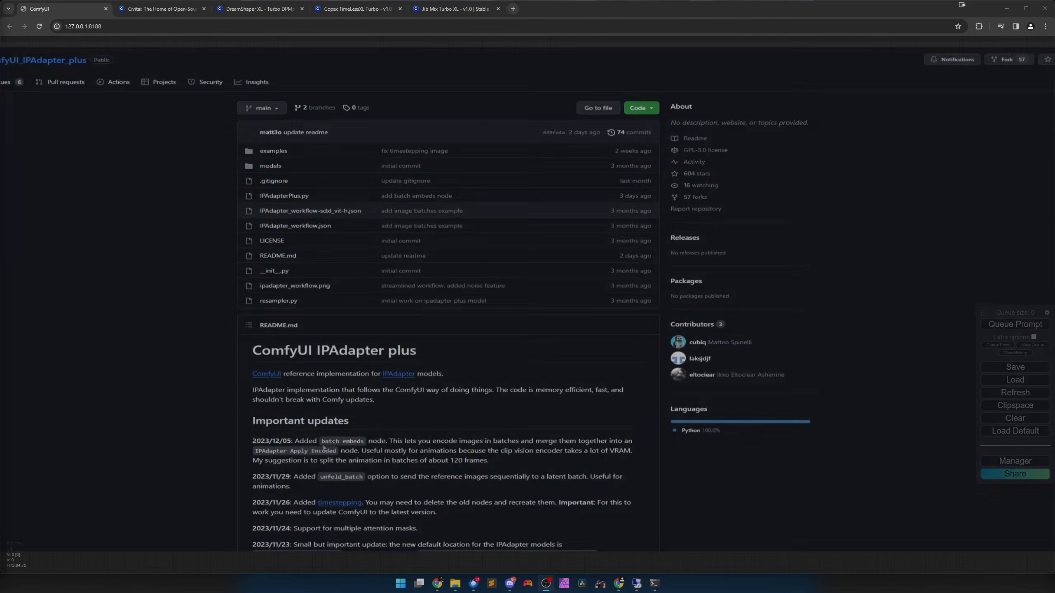
Read through the ComfyUI IPAdapter plus README, covering the updates, example workflow, installation requirements and reference image preparation.
{"action": "scroll", "coordinate": [448, 315], "scroll_direction": "down", "scroll_amount": 7}
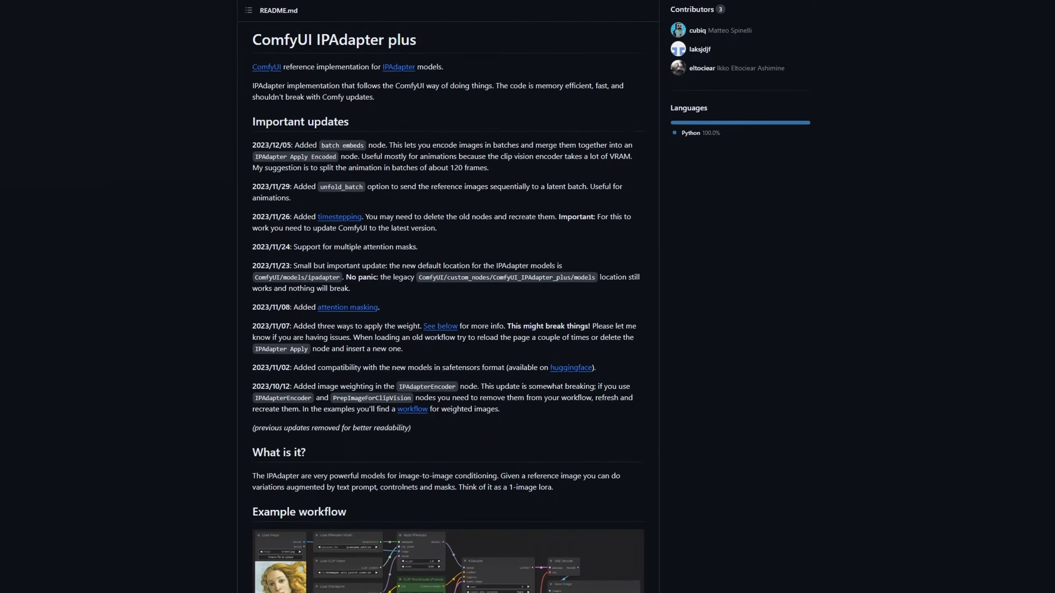
{"action": "scroll", "coordinate": [447, 315], "scroll_direction": "down", "scroll_amount": 7}
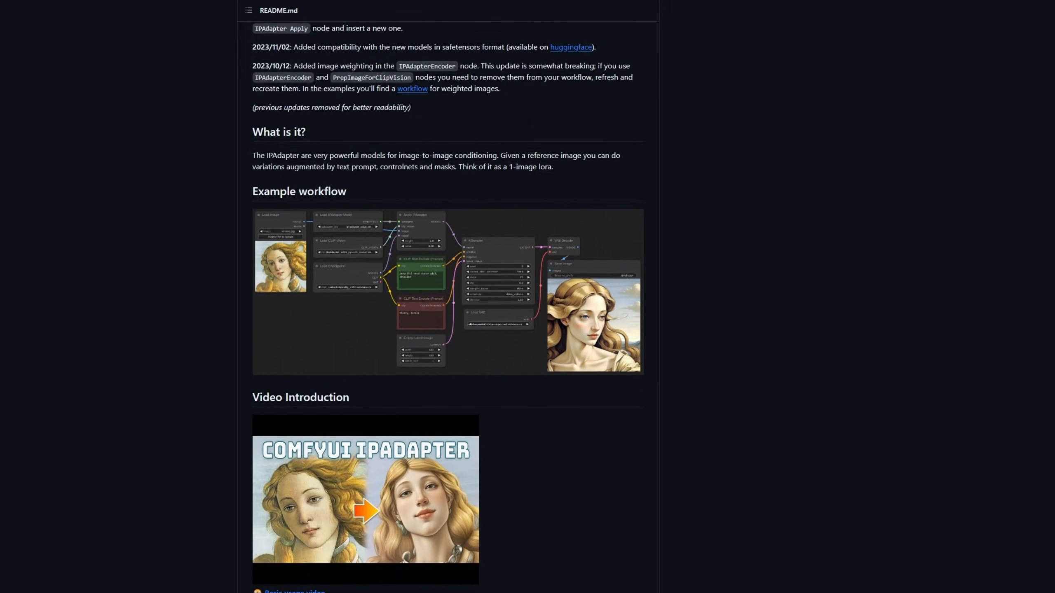
{"action": "scroll", "coordinate": [447, 315], "scroll_direction": "down", "scroll_amount": 7}
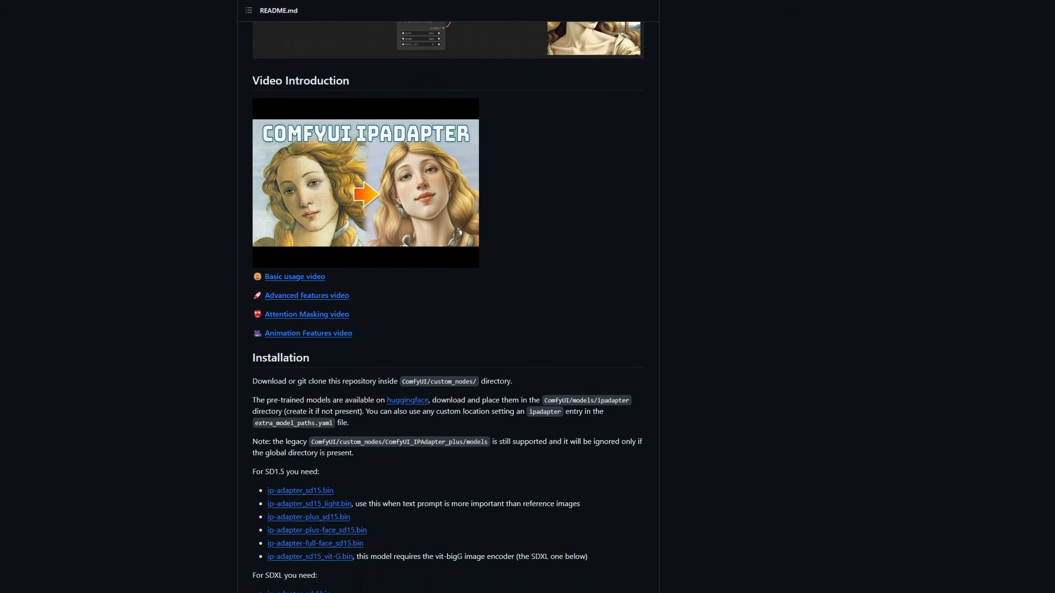
{"action": "scroll", "coordinate": [447, 315], "scroll_direction": "down", "scroll_amount": 7}
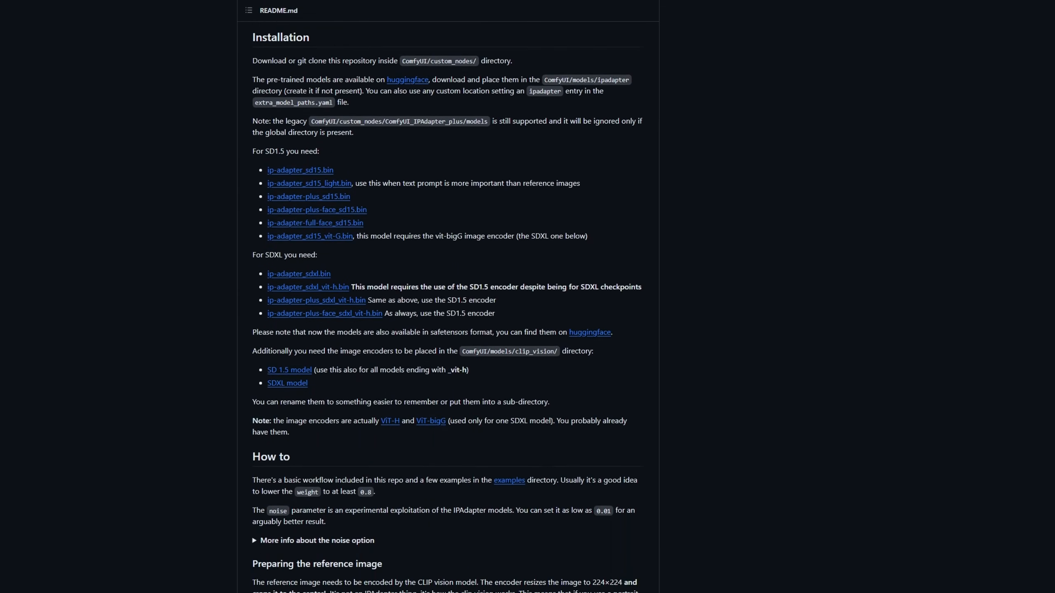
{"action": "scroll", "coordinate": [447, 315], "scroll_direction": "down", "scroll_amount": 7}
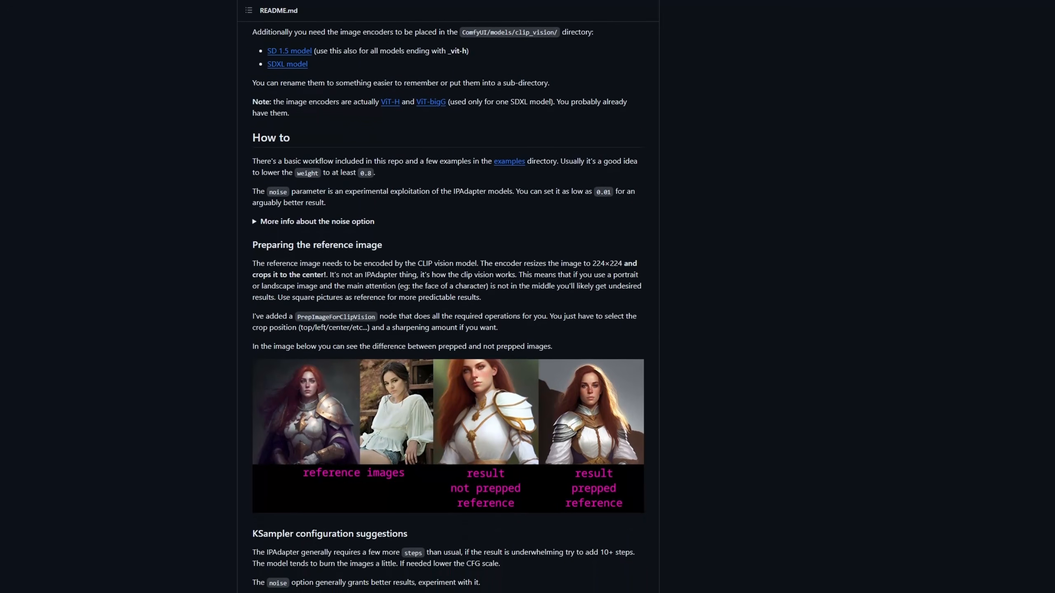
{"action": "scroll", "coordinate": [447, 316], "scroll_direction": "down", "scroll_amount": 7}
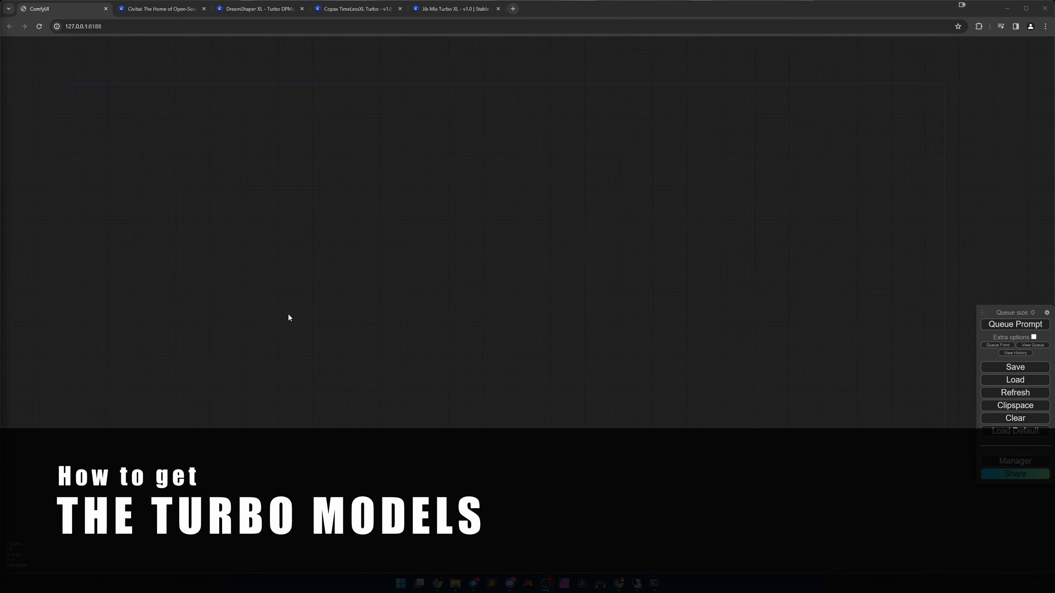
Switch to Civitai and filter its model listing to the Checkpoint type with the SDXL Turbo base model.
{"action": "left_click", "coordinate": [169, 12]}
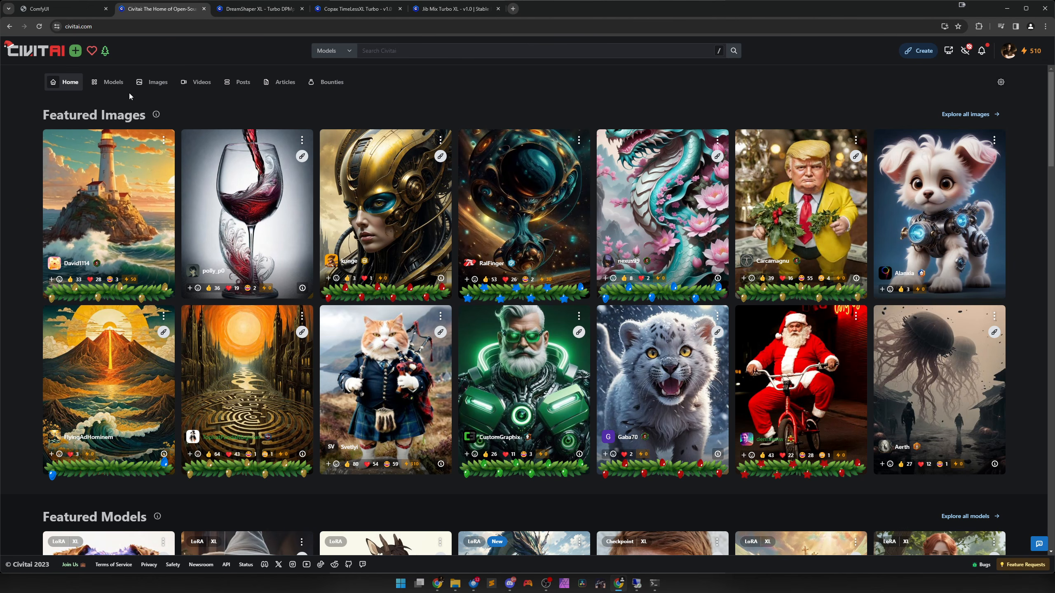
{"action": "left_click", "coordinate": [116, 86]}
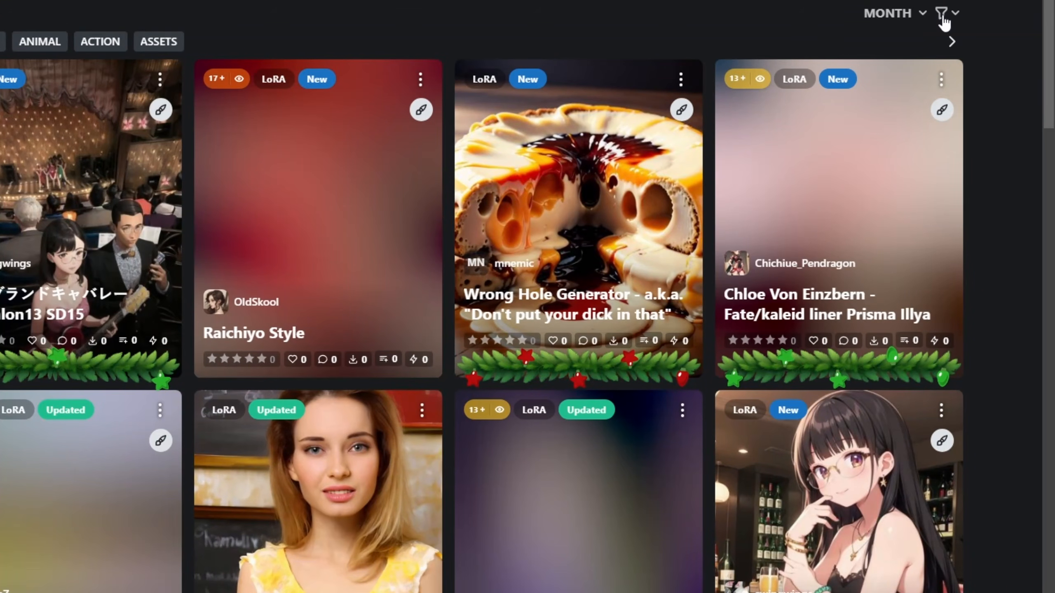
{"action": "left_click", "coordinate": [941, 15]}
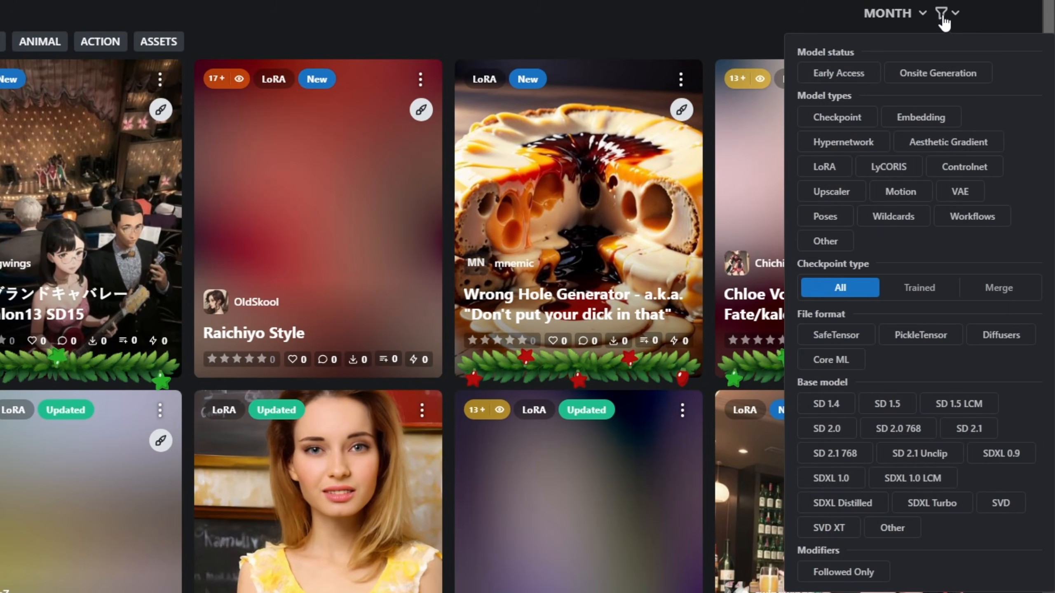
{"action": "left_click", "coordinate": [827, 124]}
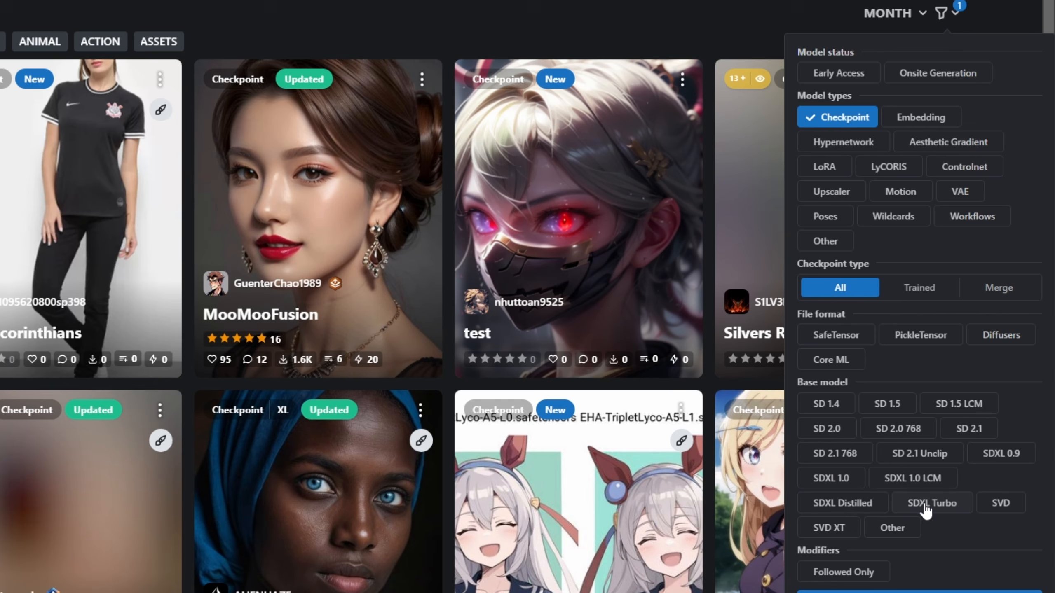
{"action": "left_click", "coordinate": [925, 510]}
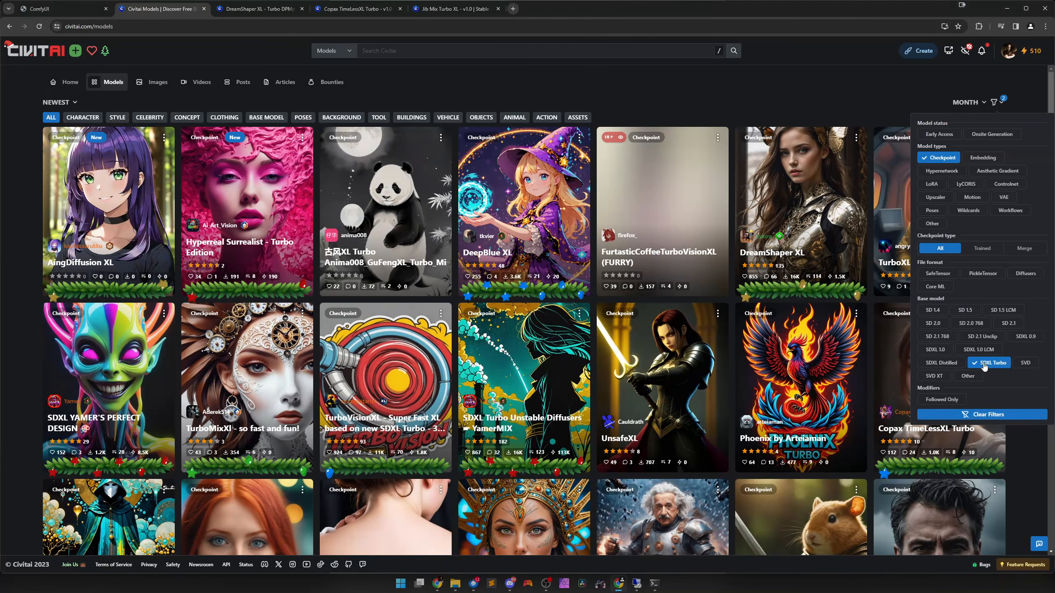
{"action": "left_click", "coordinate": [497, 93]}
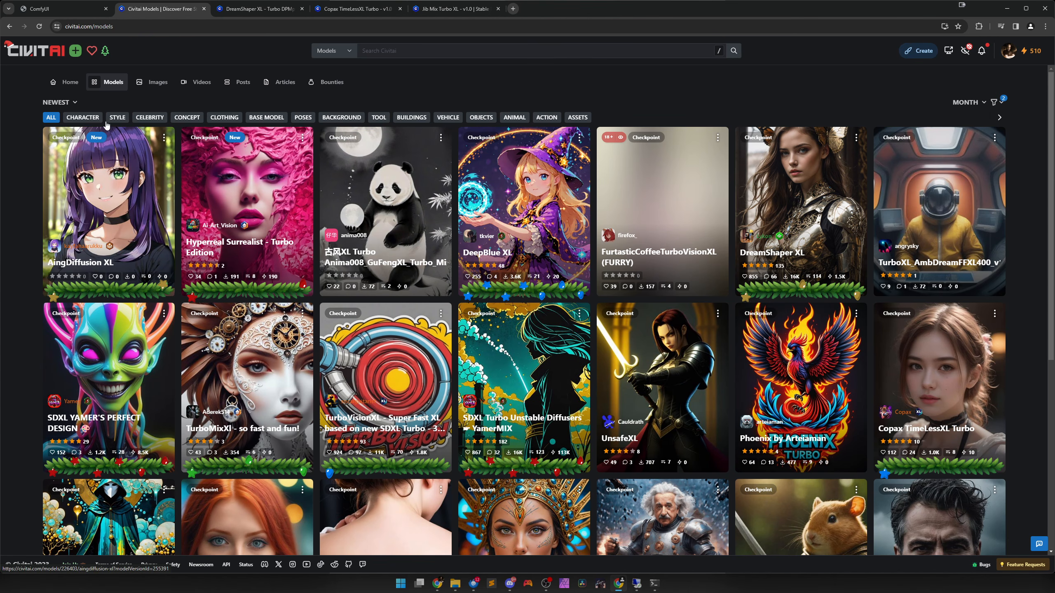
Sort the filtered models by Most Downloaded and look through the whole list of turbo checkpoints.
{"action": "left_click", "coordinate": [68, 107]}
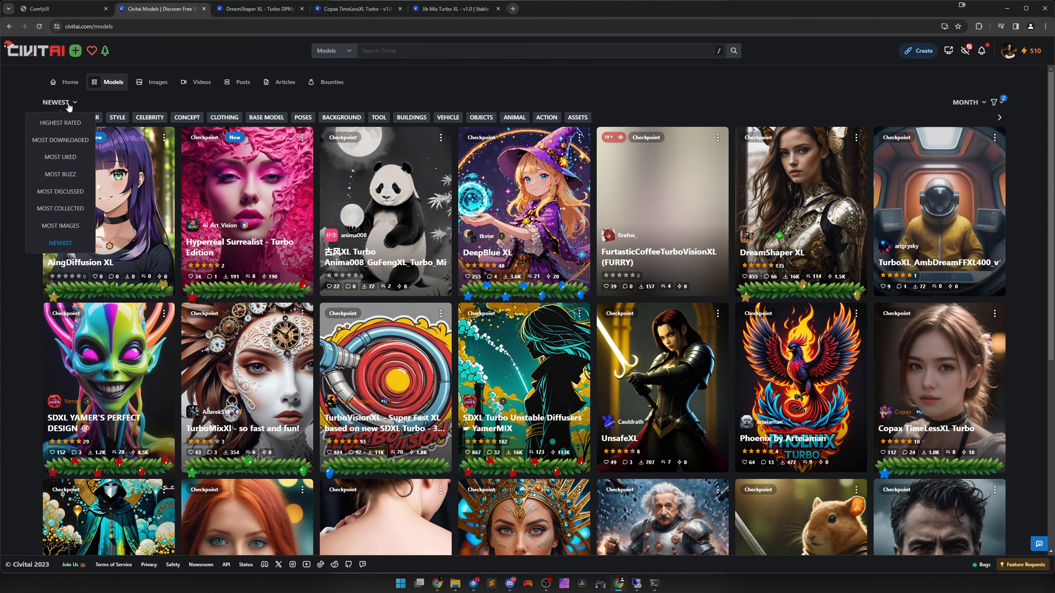
{"action": "left_click", "coordinate": [60, 140]}
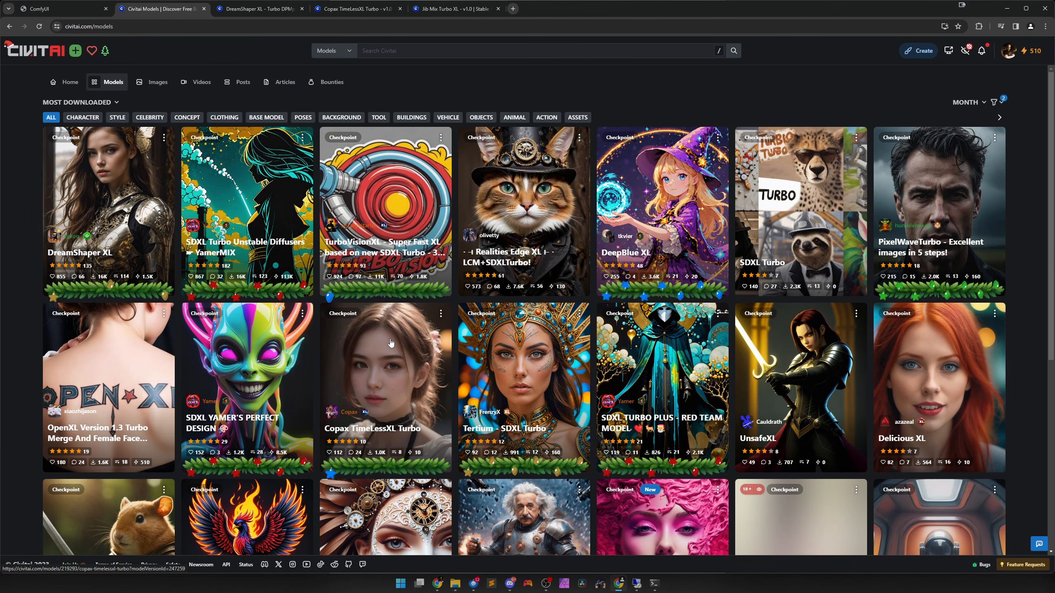
{"action": "scroll", "coordinate": [390, 343], "scroll_direction": "down", "scroll_amount": 7}
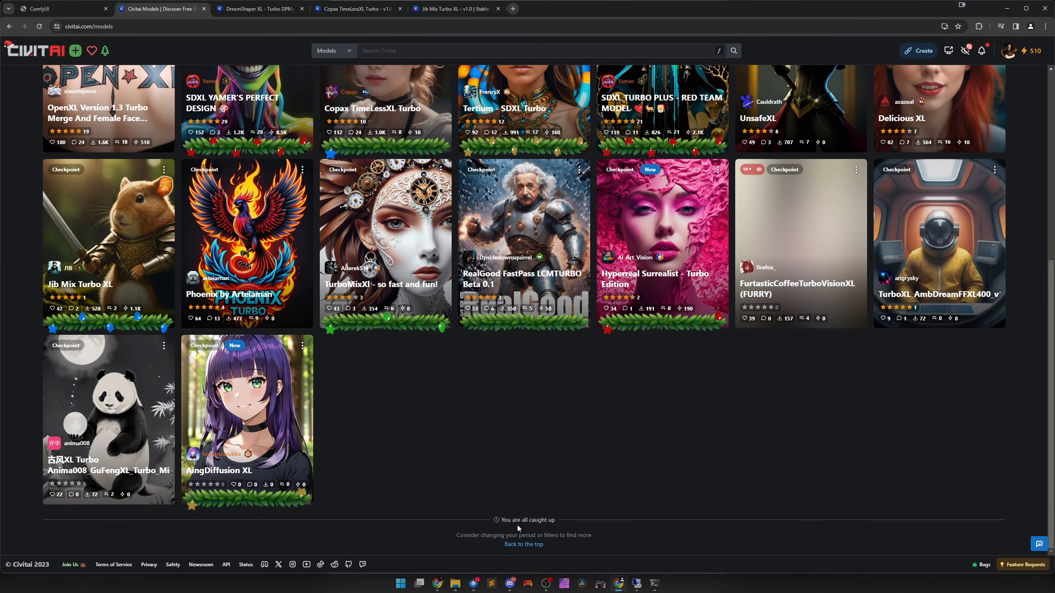
{"action": "left_click", "coordinate": [524, 544]}
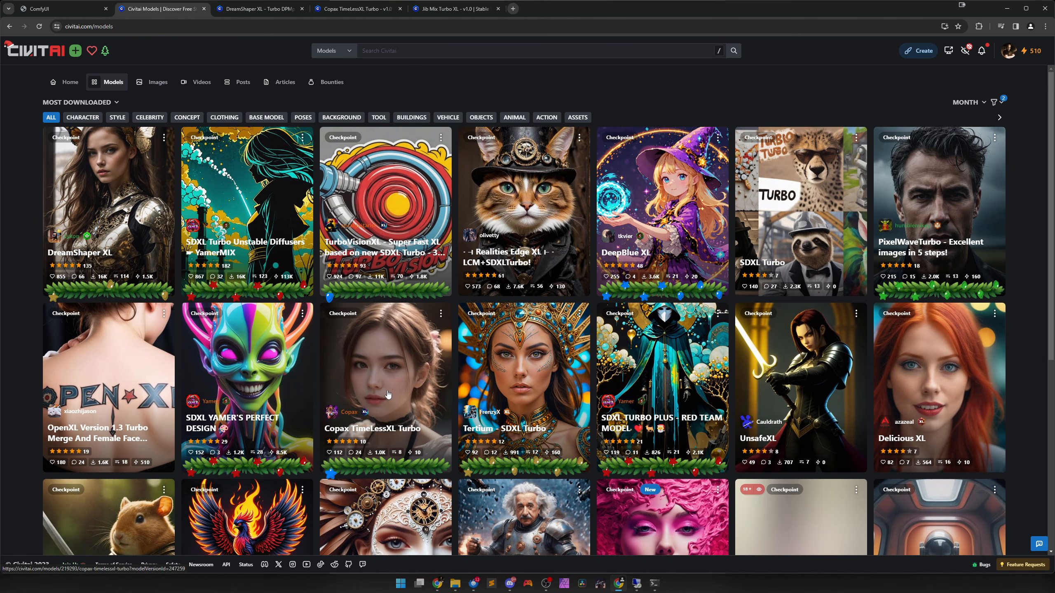
{"action": "scroll", "coordinate": [388, 395], "scroll_direction": "down", "scroll_amount": 6}
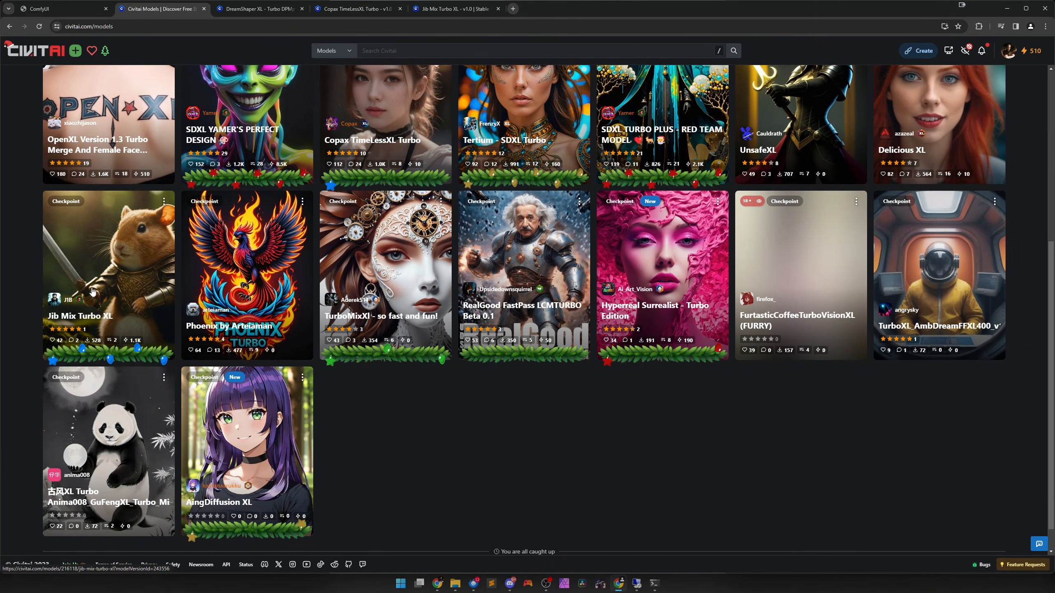
{"action": "scroll", "coordinate": [100, 305], "scroll_direction": "up", "scroll_amount": 5}
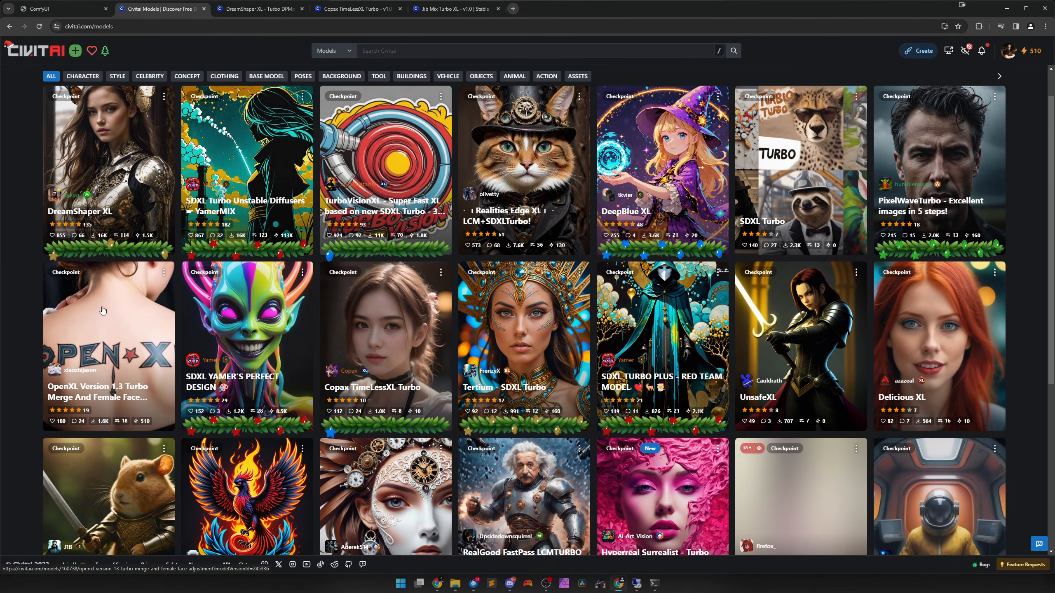
{"action": "scroll", "coordinate": [103, 310], "scroll_direction": "up", "scroll_amount": 1}
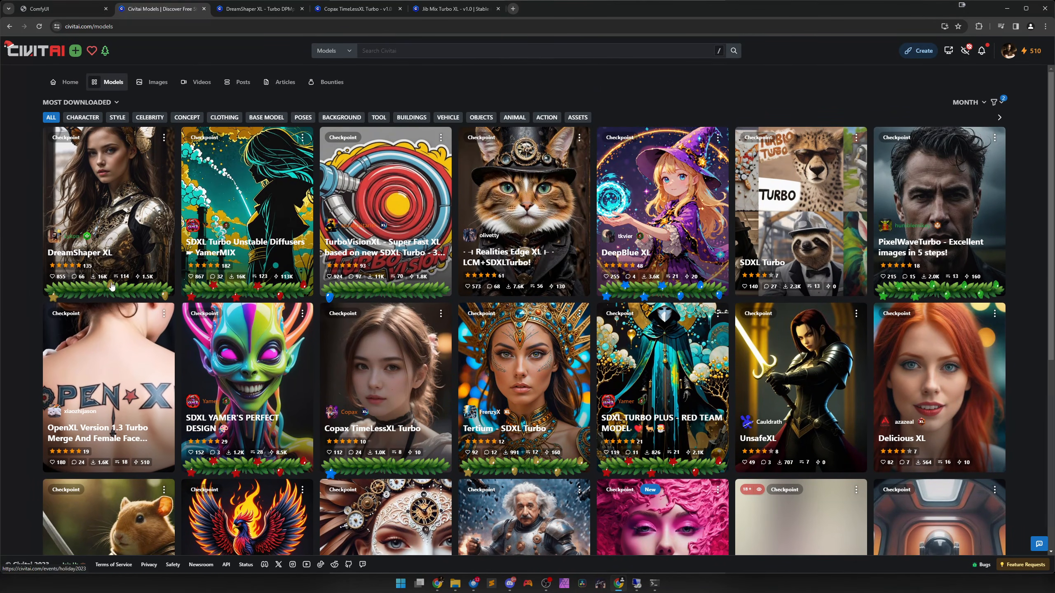
View the model pages of DreamShaper XL, Copax TimeLessXL Turbo and Jib Mix Turbo XL.
{"action": "left_click", "coordinate": [256, 12]}
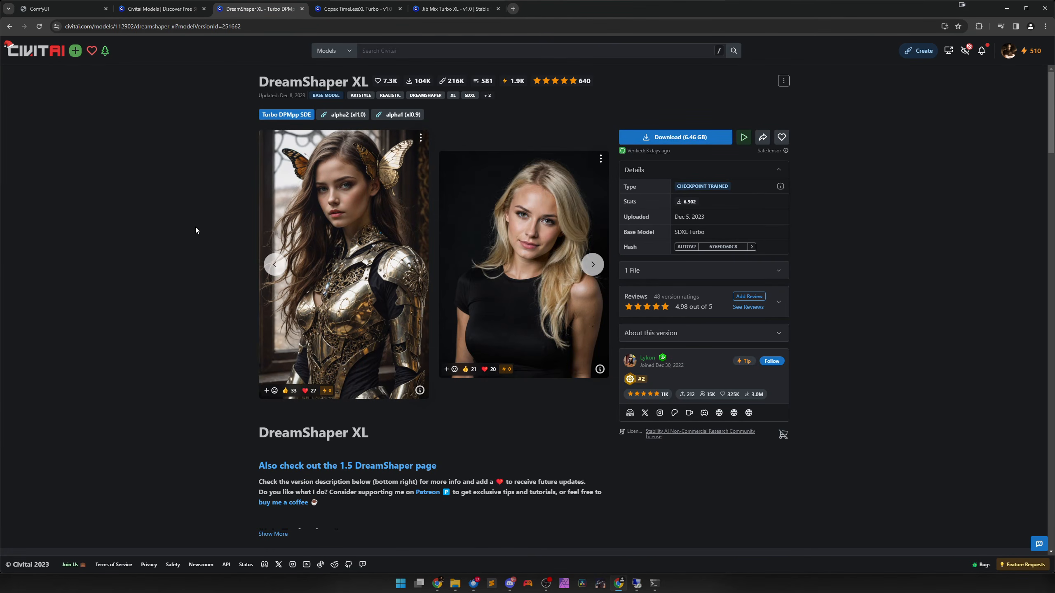
{"action": "left_click", "coordinate": [357, 9]}
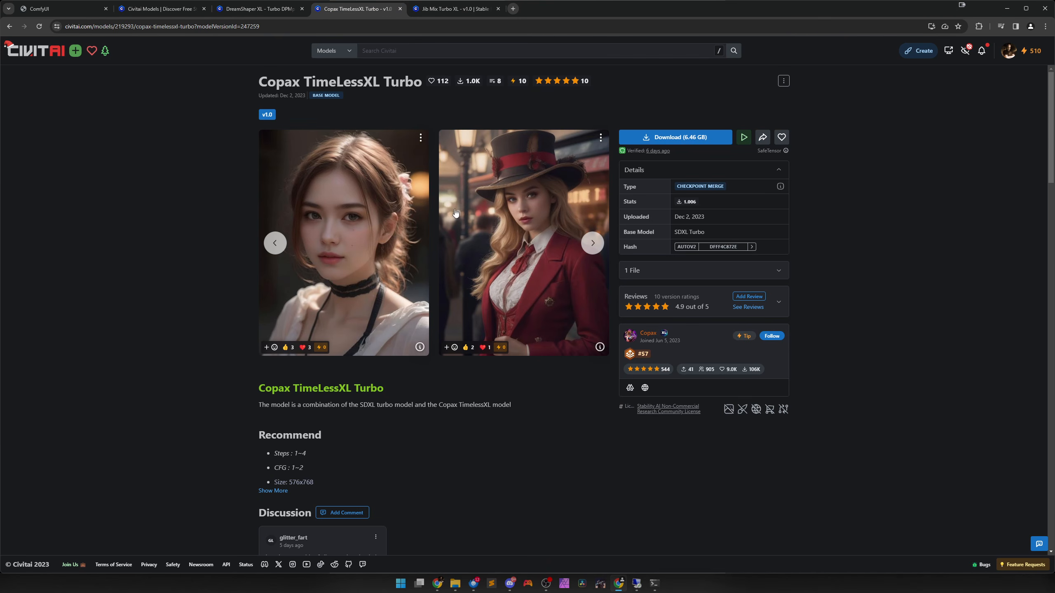
{"action": "left_click", "coordinate": [455, 9]}
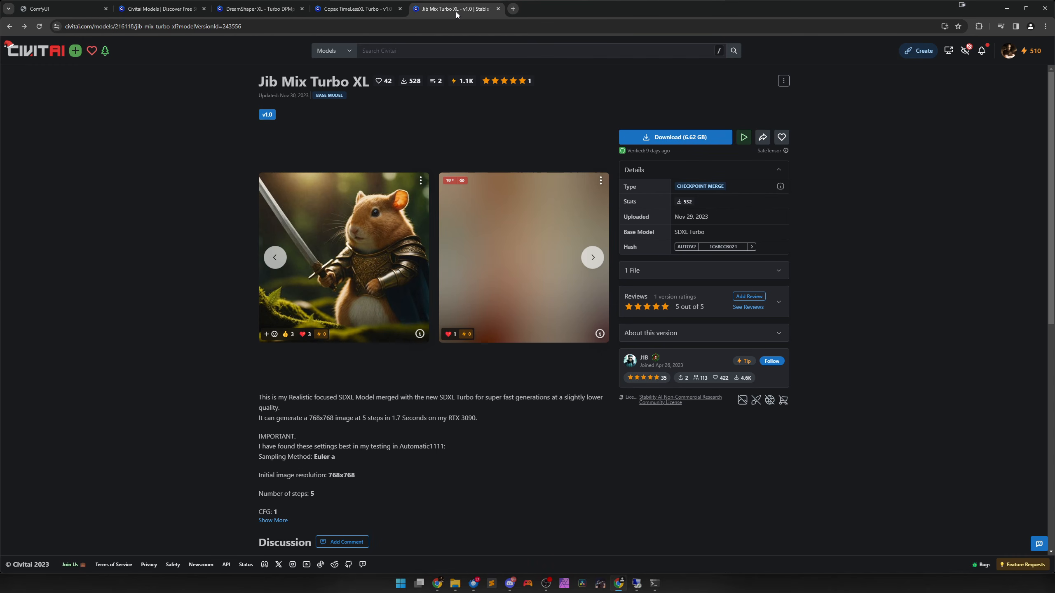
Return to the DreamShaper XL page and expand its full description to read the recommended turbo settings.
{"action": "left_click", "coordinate": [246, 12]}
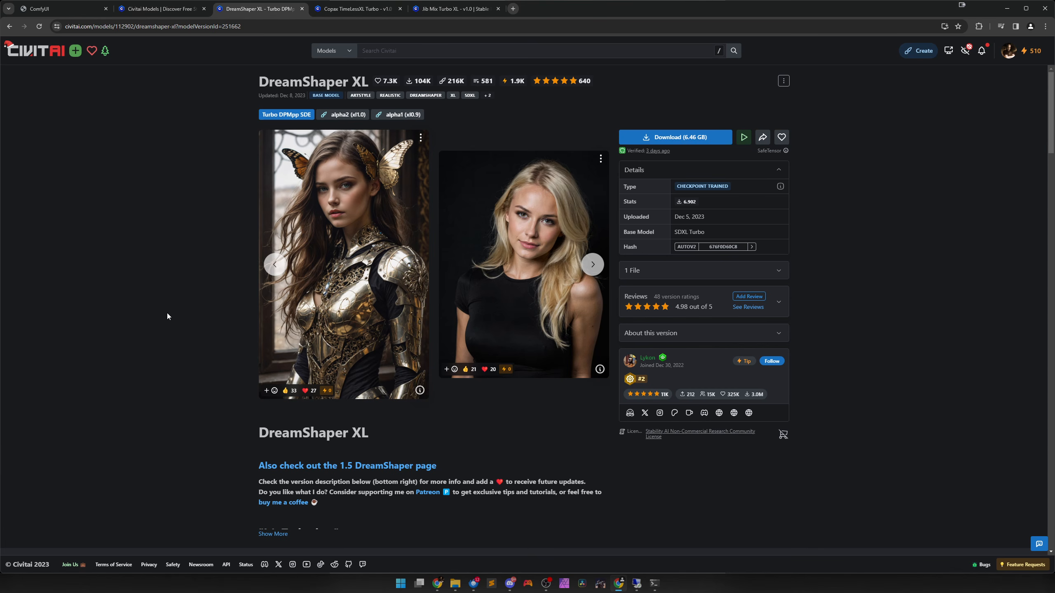
{"action": "scroll", "coordinate": [185, 374], "scroll_direction": "down", "scroll_amount": 5}
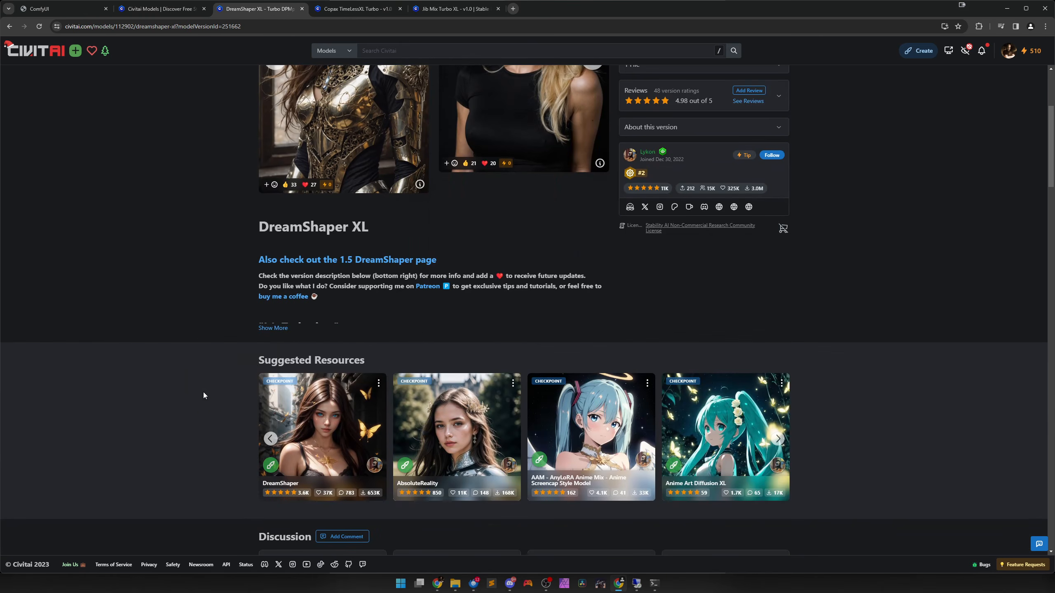
{"action": "left_click", "coordinate": [273, 329]}
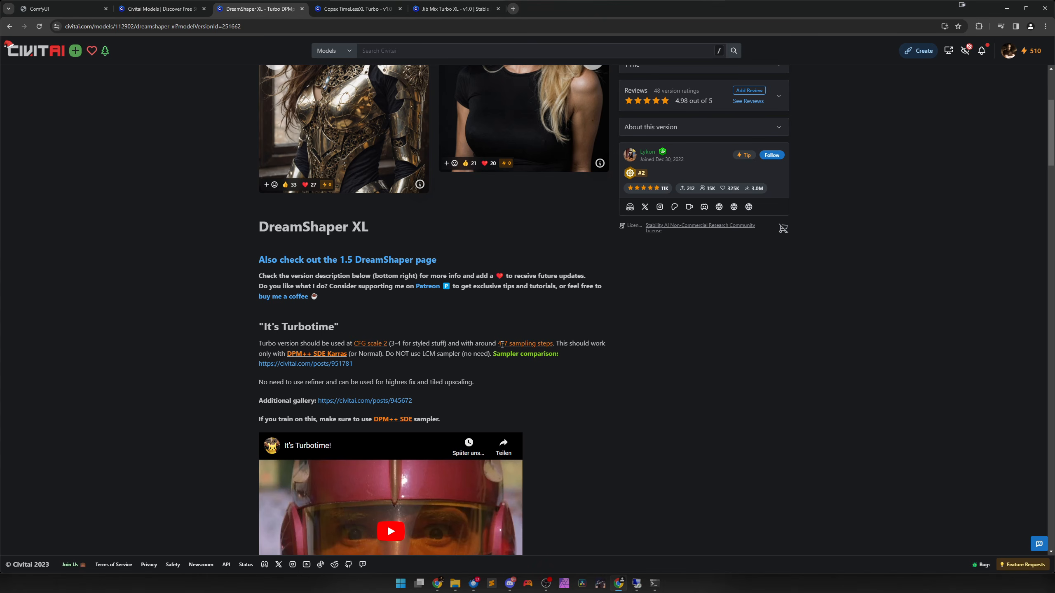
Expand the full description of Copax TimeLessXL Turbo to check its recommended steps, CFG and sampler.
{"action": "left_click", "coordinate": [357, 8]}
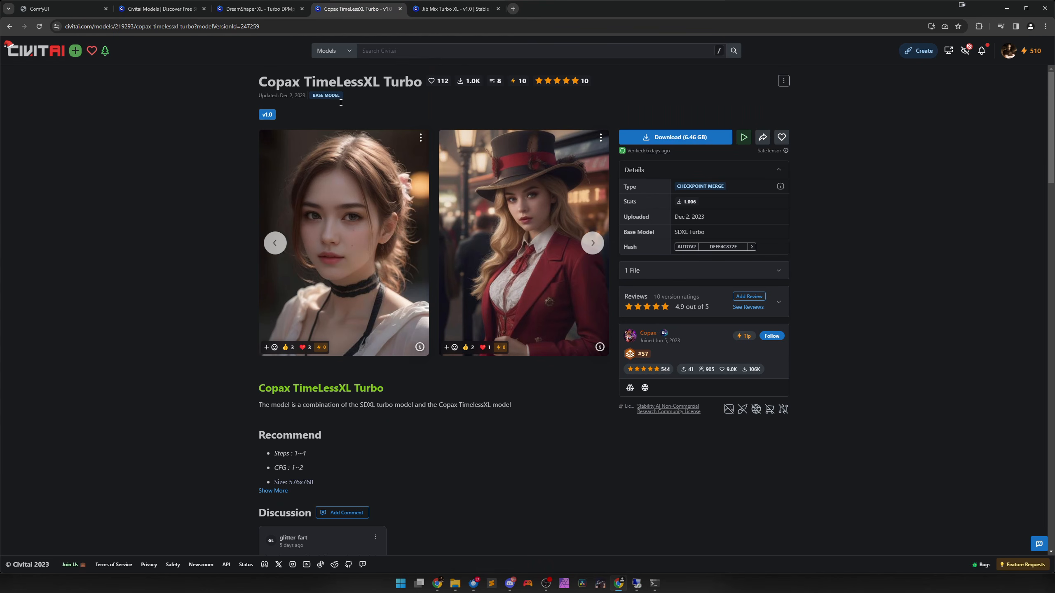
{"action": "scroll", "coordinate": [341, 360], "scroll_direction": "down", "scroll_amount": 3}
{"action": "left_click", "coordinate": [284, 368]}
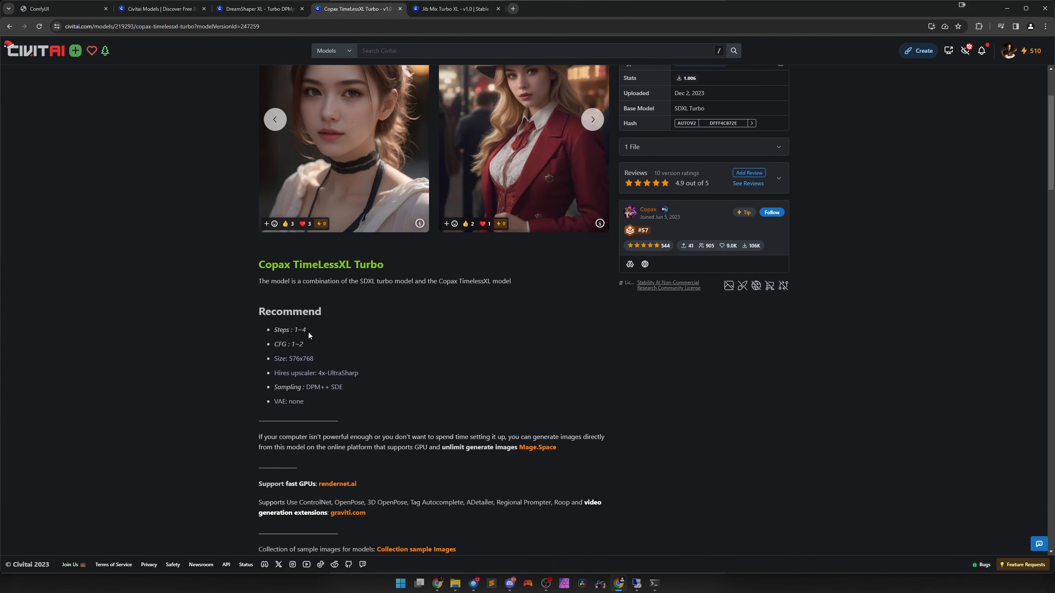
Expand the full description of Jib Mix Turbo XL and read its sampling and upscaling settings.
{"action": "key", "text": "ctrl+Tab"}
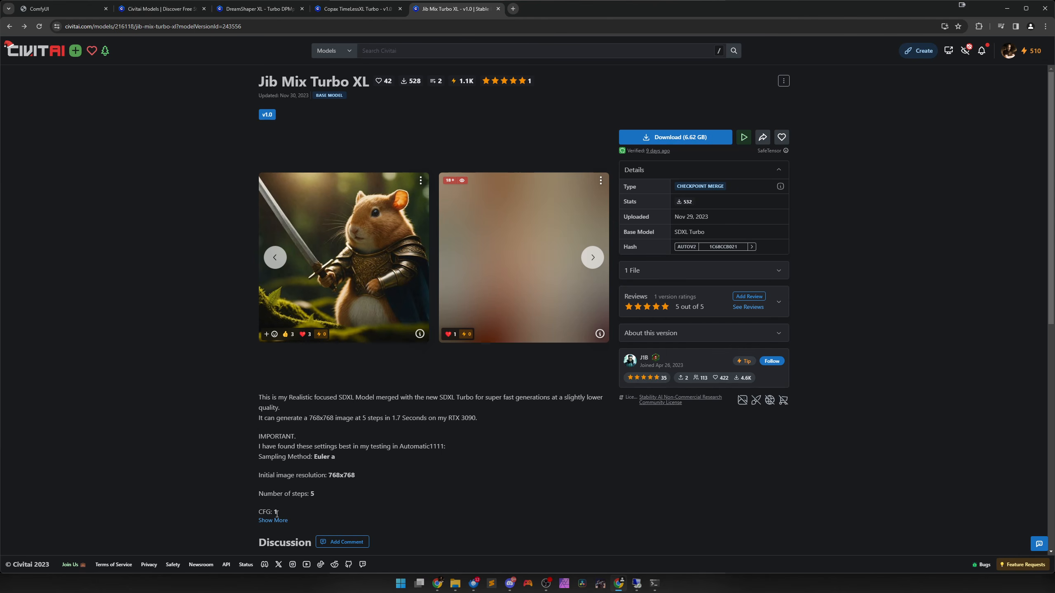
{"action": "left_click", "coordinate": [276, 521]}
{"action": "scroll", "coordinate": [374, 415], "scroll_direction": "down", "scroll_amount": 3}
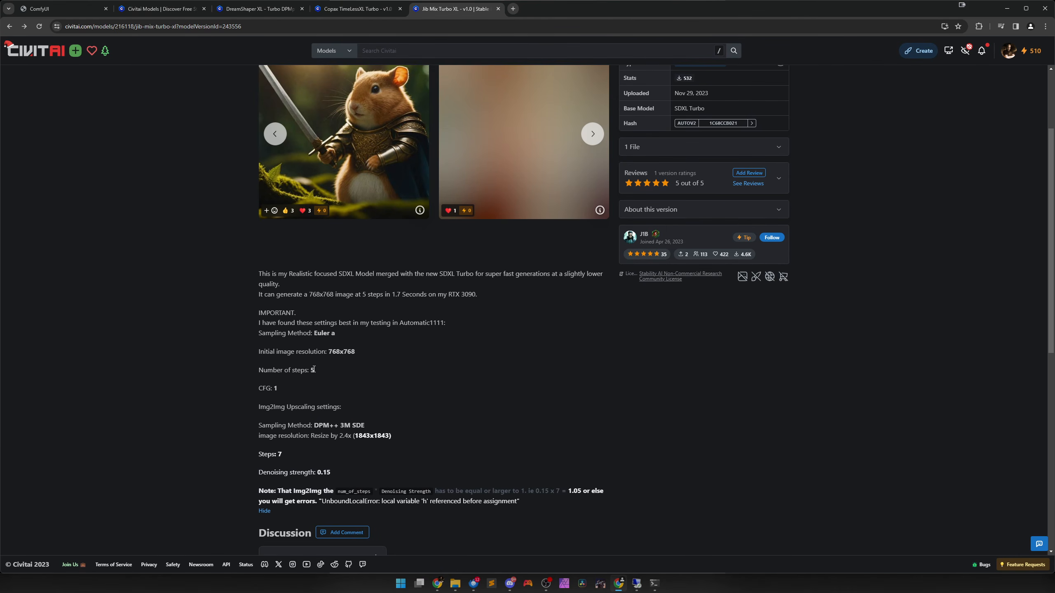
{"action": "scroll", "coordinate": [329, 376], "scroll_direction": "up", "scroll_amount": 3}
Go back to the DreamShaper XL page and review its "It's Turbotime" usage notes.
{"action": "key", "text": "ctrl+Tab"}
{"action": "key", "text": "ctrl+Tab"}
{"action": "key", "text": "ctrl+Tab"}
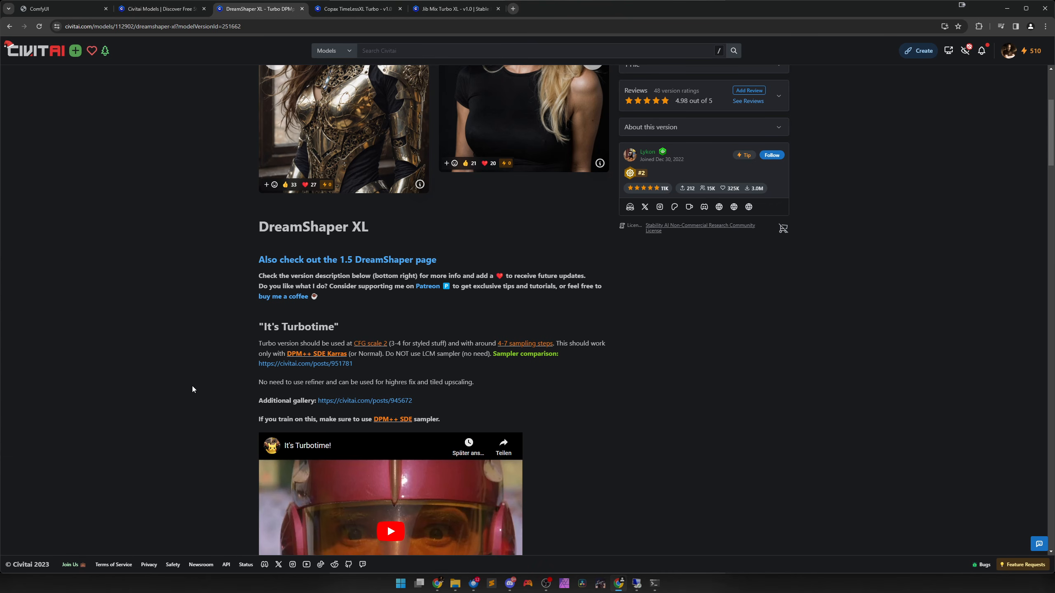
{"action": "scroll", "coordinate": [192, 390], "scroll_direction": "down", "scroll_amount": 3}
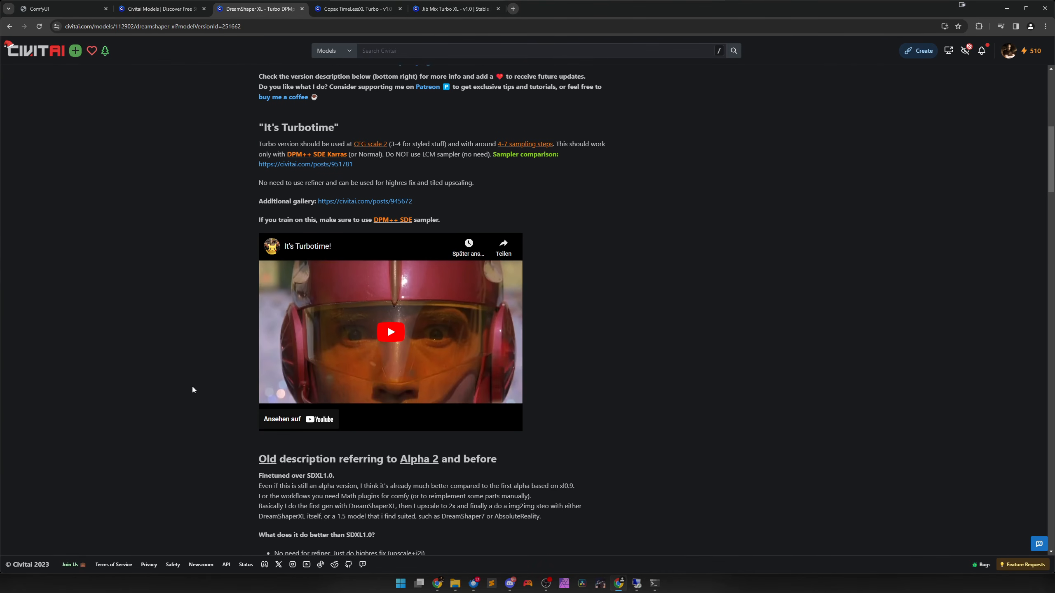
{"action": "scroll", "coordinate": [192, 389], "scroll_direction": "up", "scroll_amount": 8}
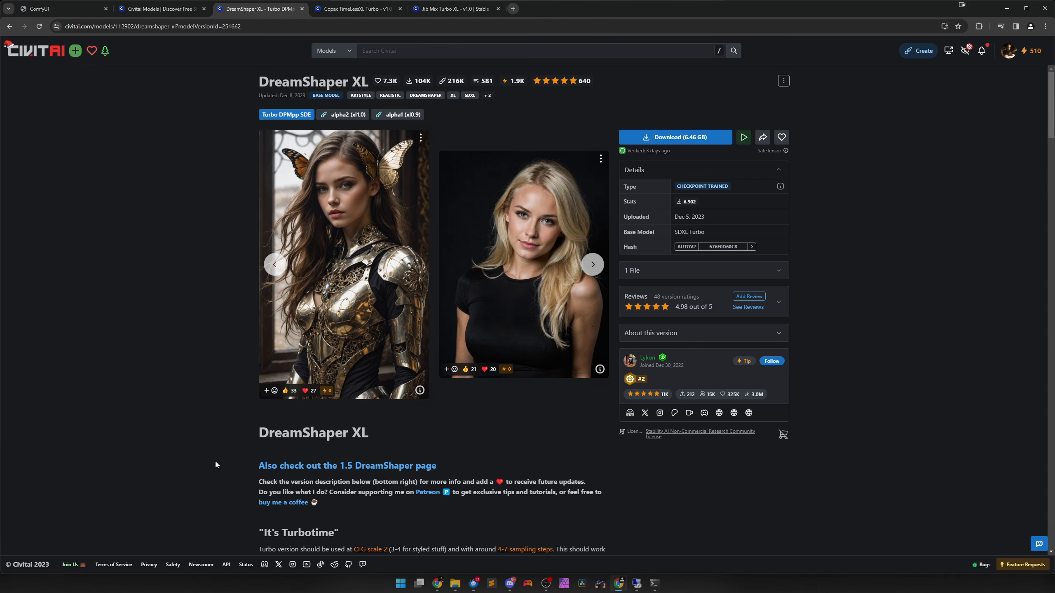
{"action": "scroll", "coordinate": [293, 439], "scroll_direction": "down", "scroll_amount": 4}
{"action": "scroll", "coordinate": [207, 436], "scroll_direction": "up", "scroll_amount": 4}
Compare DreamShaper XL's alpha2 (xl1.0) version with Turbo DPMpp SDE, and revisit the Copax TimeLessXL Turbo page.
{"action": "left_click", "coordinate": [343, 115]}
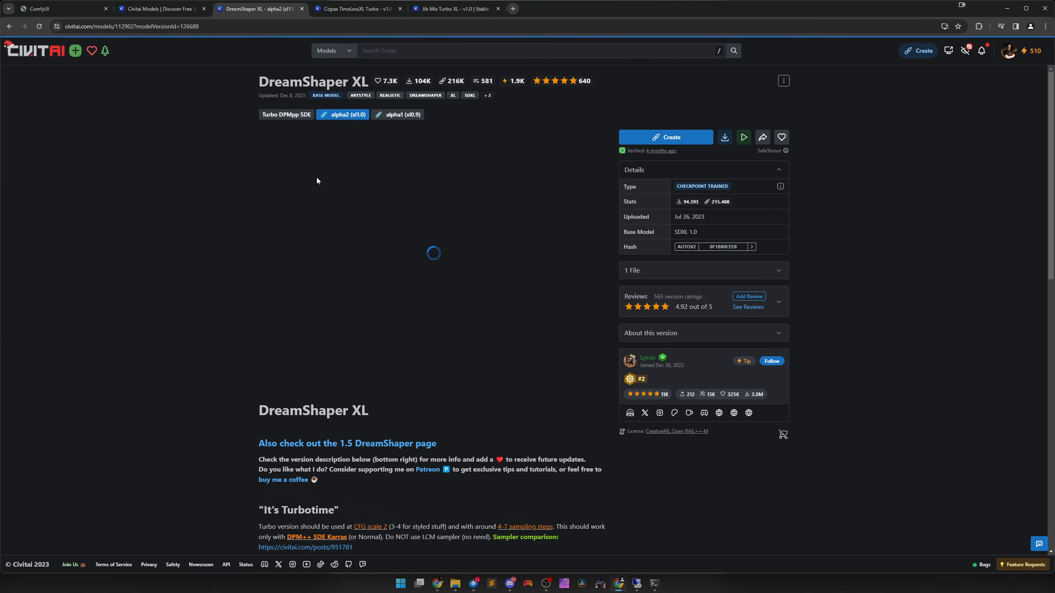
{"action": "left_click", "coordinate": [286, 116]}
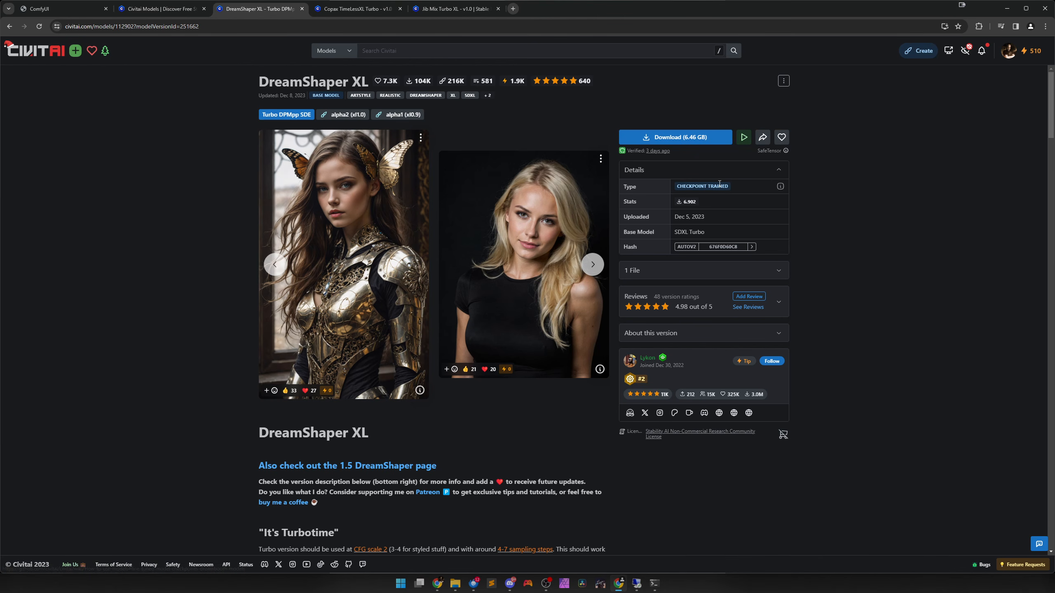
{"action": "key", "text": "ctrl+Tab"}
{"action": "scroll", "coordinate": [423, 133], "scroll_direction": "up", "scroll_amount": 3}
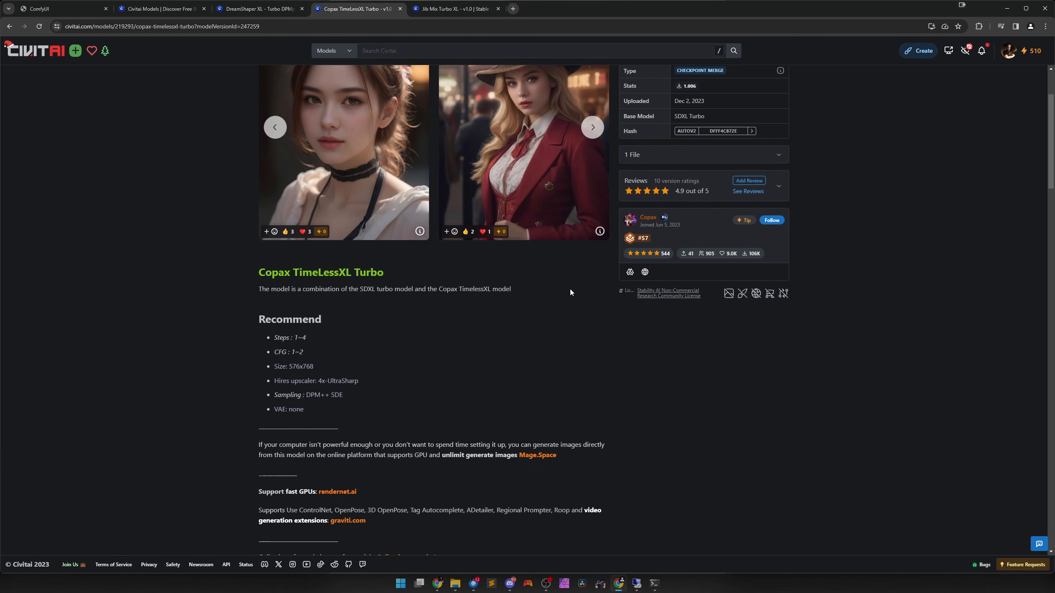
Revisit the Jib Mix Turbo XL page and the Civitai model list, and switch to the empty ComfyUI canvas.
{"action": "left_click", "coordinate": [455, 8]}
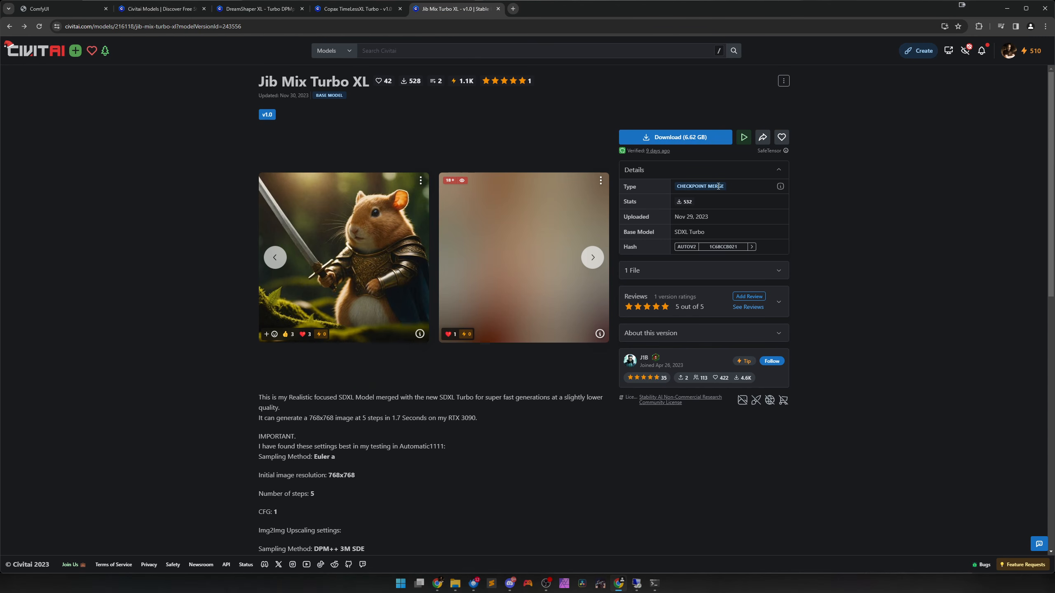
{"action": "left_click", "coordinate": [160, 9]}
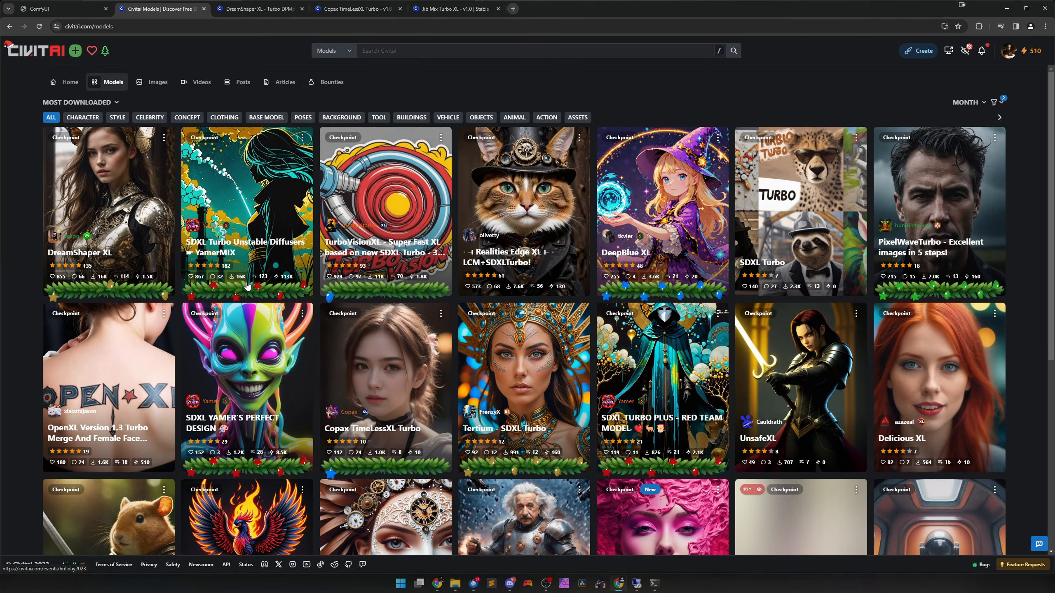
{"action": "left_click", "coordinate": [68, 9]}
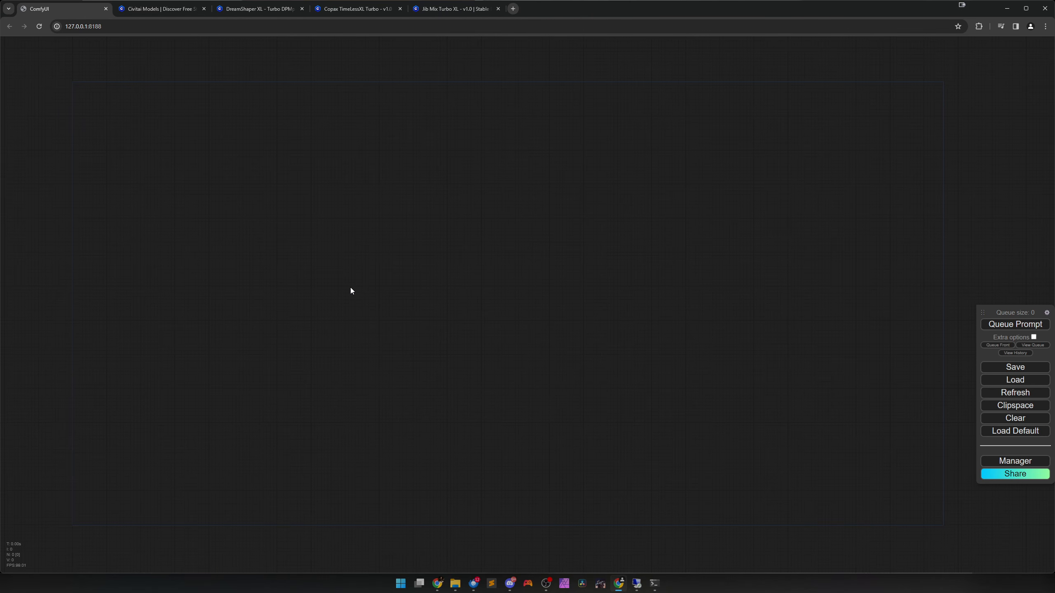
Add a Load Checkpoint node to the empty canvas.
{"action": "right_click", "coordinate": [331, 265]}
{"action": "left_click", "coordinate": [336, 268]}
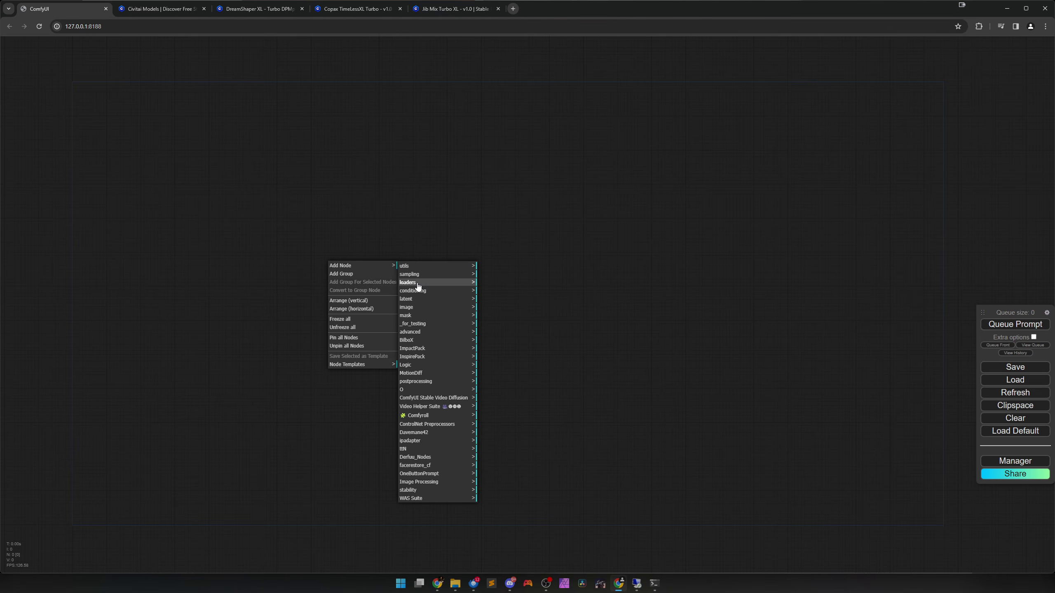
{"action": "left_click", "coordinate": [448, 283]}
{"action": "left_click", "coordinate": [505, 278]}
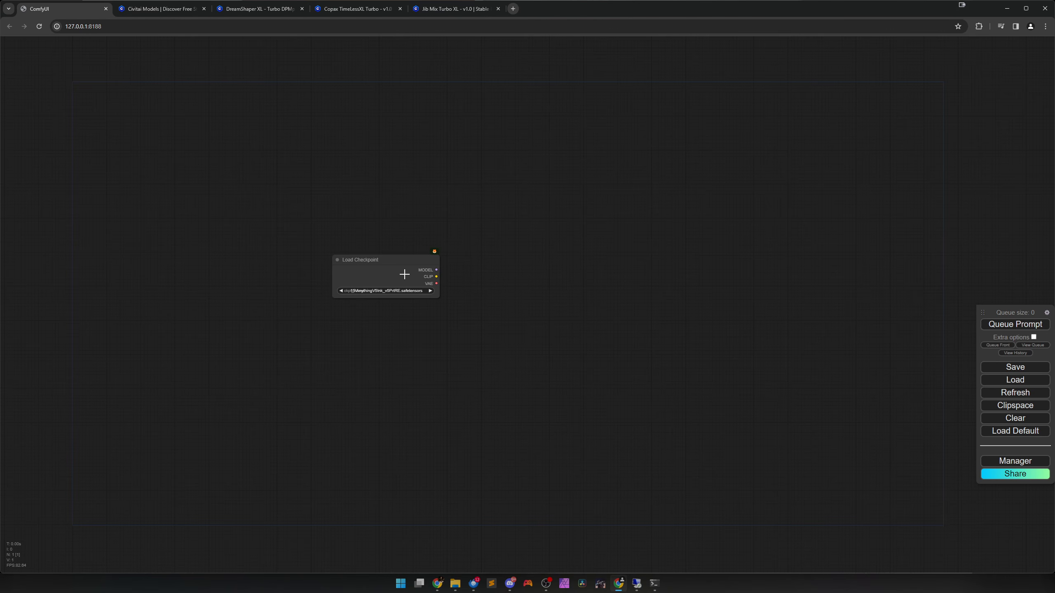
{"action": "left_click_drag", "start_coordinate": [404, 274], "coordinate": [349, 245]}
{"action": "scroll", "coordinate": [314, 257], "scroll_direction": "up", "scroll_amount": 8}
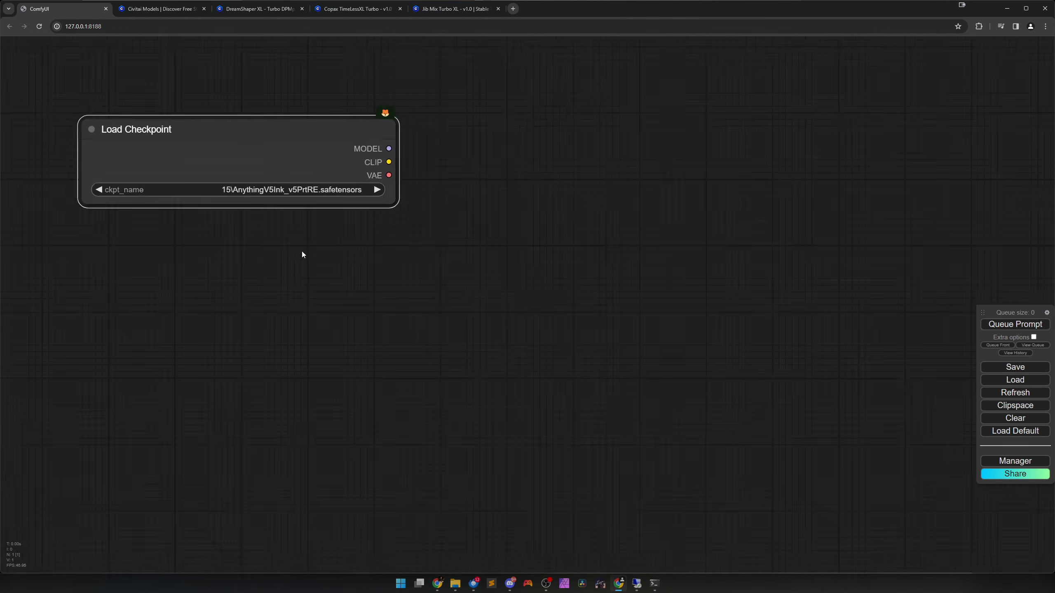
Set the Load Checkpoint node's checkpoint to SDXL\sd_xl_turbo_1.0_fp16.safetensors and reposition the node to leave room for more nodes.
{"action": "left_click", "coordinate": [330, 247]}
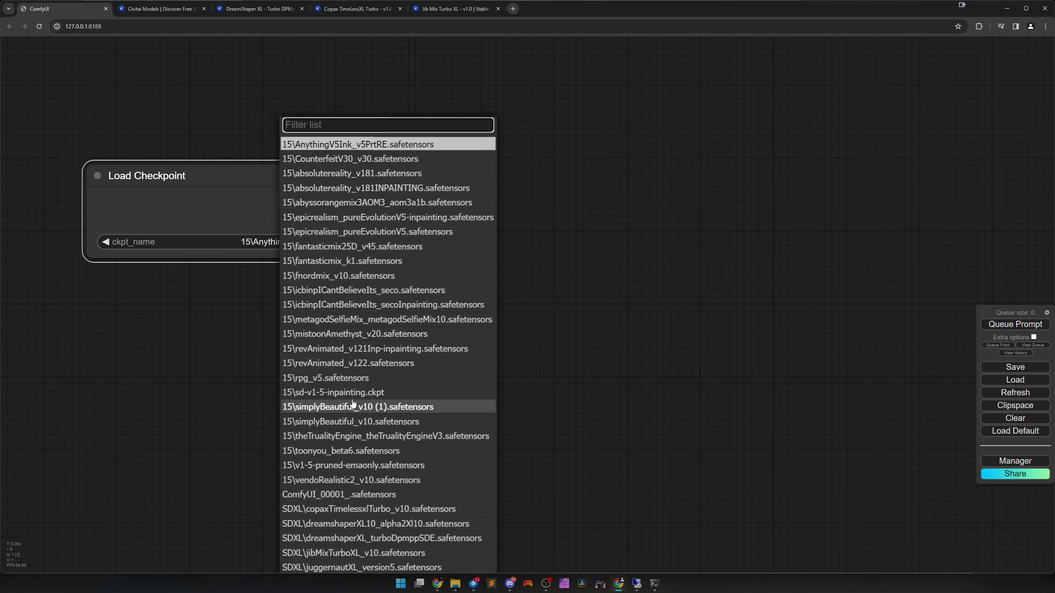
{"action": "scroll", "coordinate": [370, 532], "scroll_direction": "down", "scroll_amount": 5}
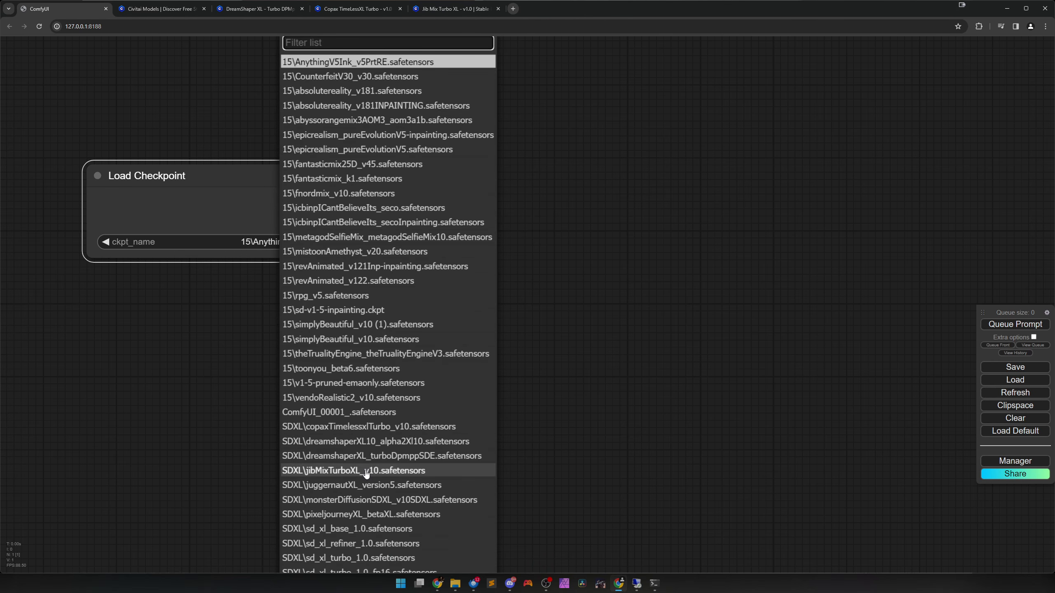
{"action": "left_click", "coordinate": [374, 533]}
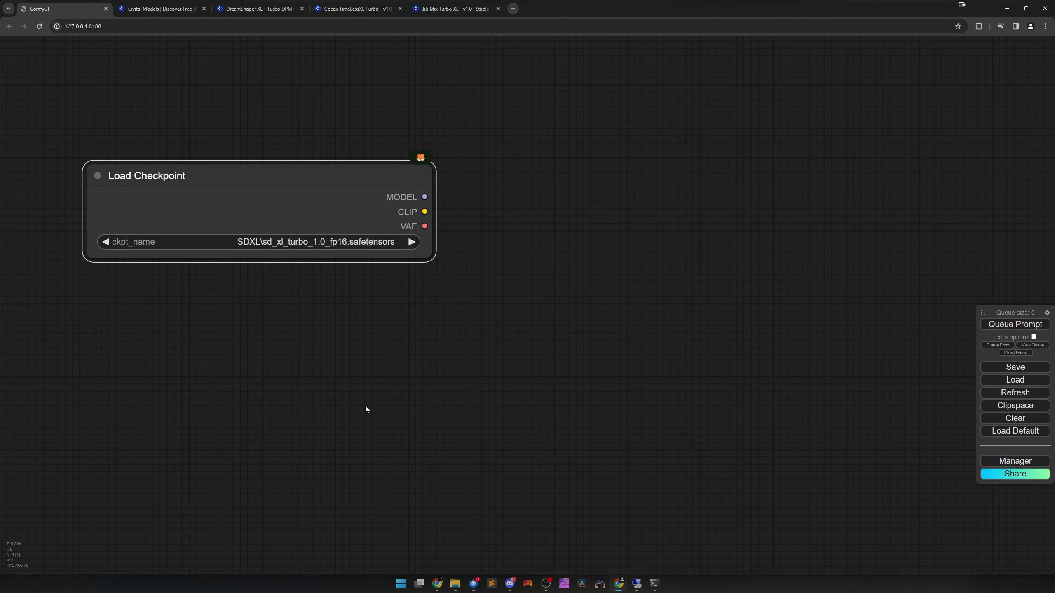
{"action": "scroll", "coordinate": [365, 405], "scroll_direction": "down", "scroll_amount": 4}
{"action": "left_click_drag", "start_coordinate": [381, 387], "coordinate": [466, 389]}
{"action": "scroll", "coordinate": [470, 427], "scroll_direction": "down", "scroll_amount": 3}
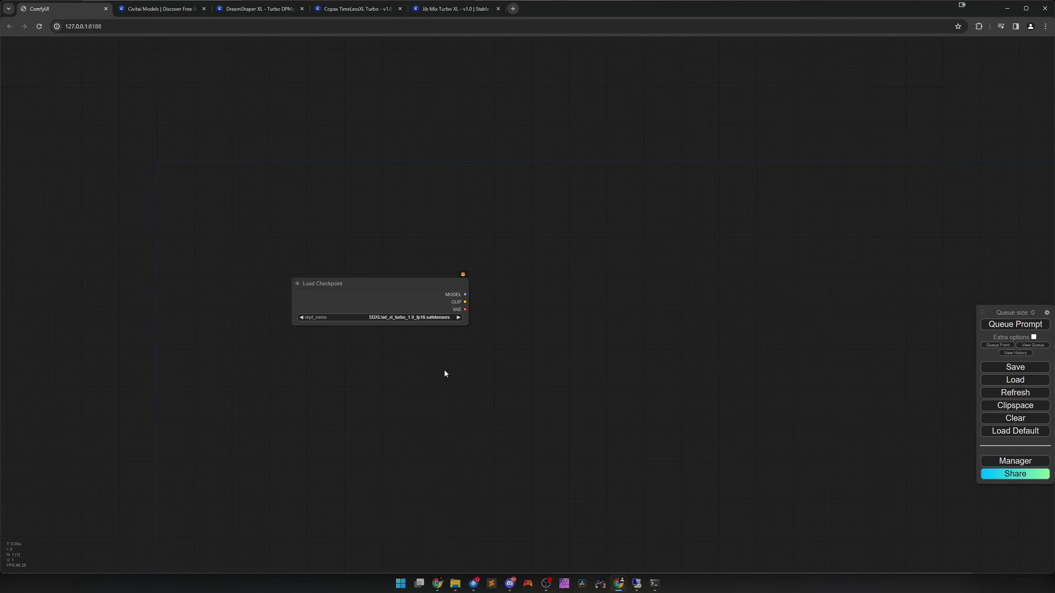
{"action": "left_click_drag", "start_coordinate": [383, 287], "coordinate": [271, 220]}
{"action": "left_click_drag", "start_coordinate": [356, 257], "coordinate": [337, 255]}
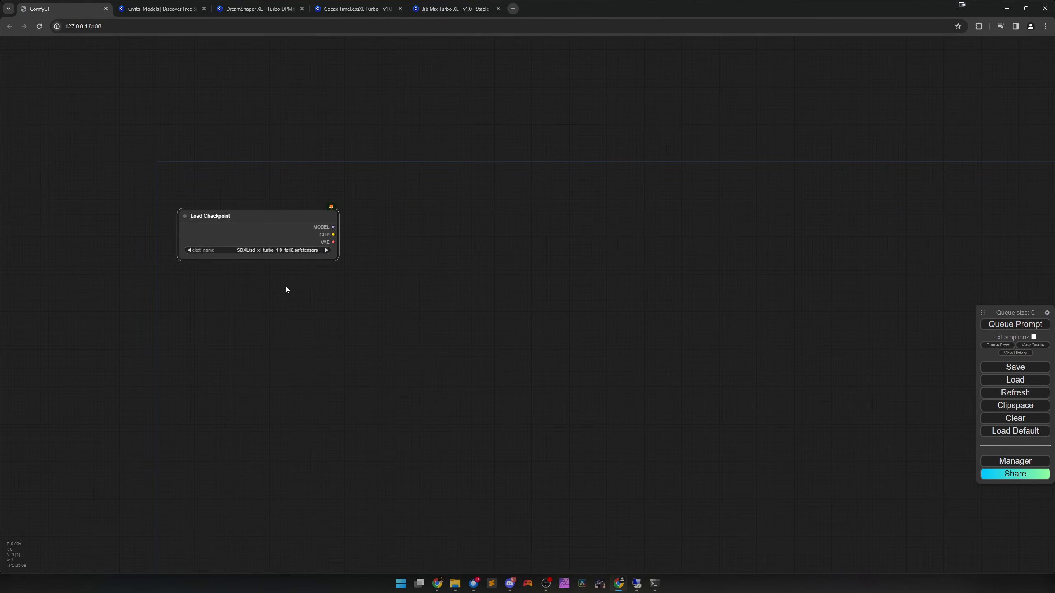
{"action": "left_click_drag", "start_coordinate": [396, 308], "coordinate": [326, 297]}
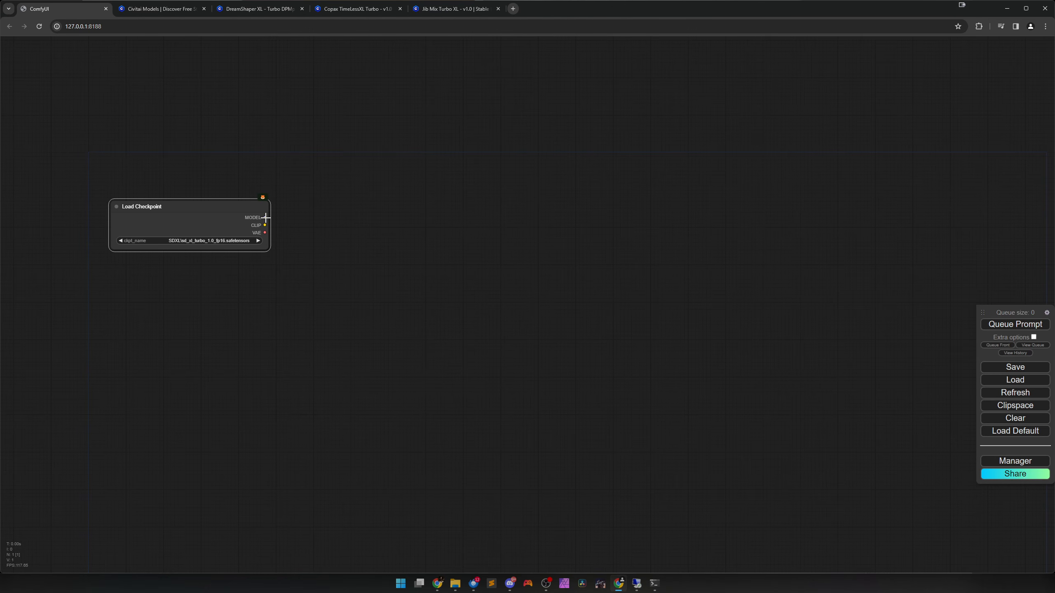
Add a SamplerCustom node and place it to the right of the Load Checkpoint node.
{"action": "right_click", "coordinate": [420, 215]}
{"action": "left_click", "coordinate": [432, 218]}
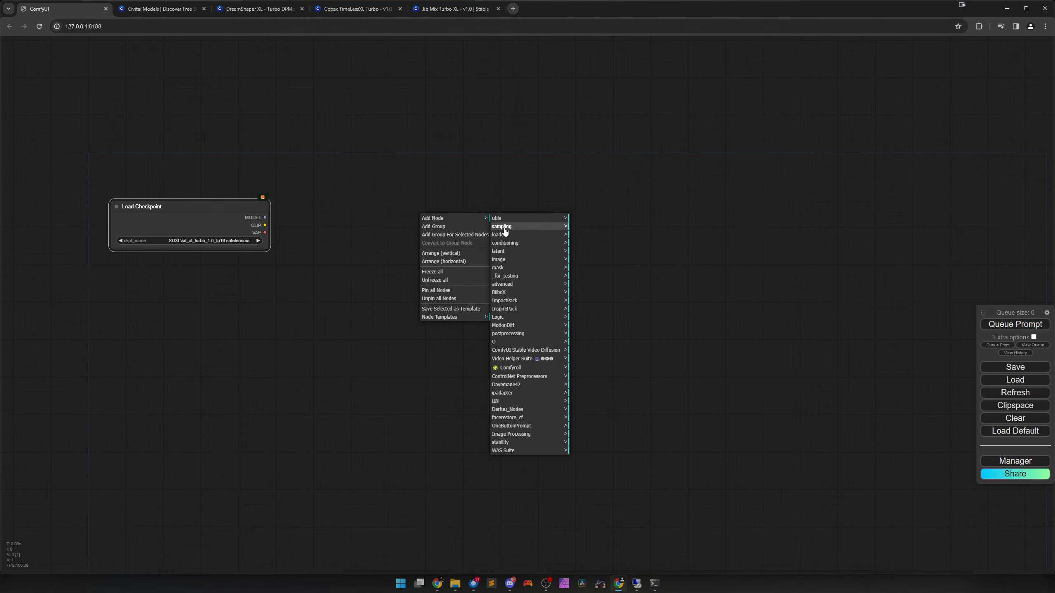
{"action": "left_click", "coordinate": [502, 228]}
{"action": "left_click", "coordinate": [594, 218]}
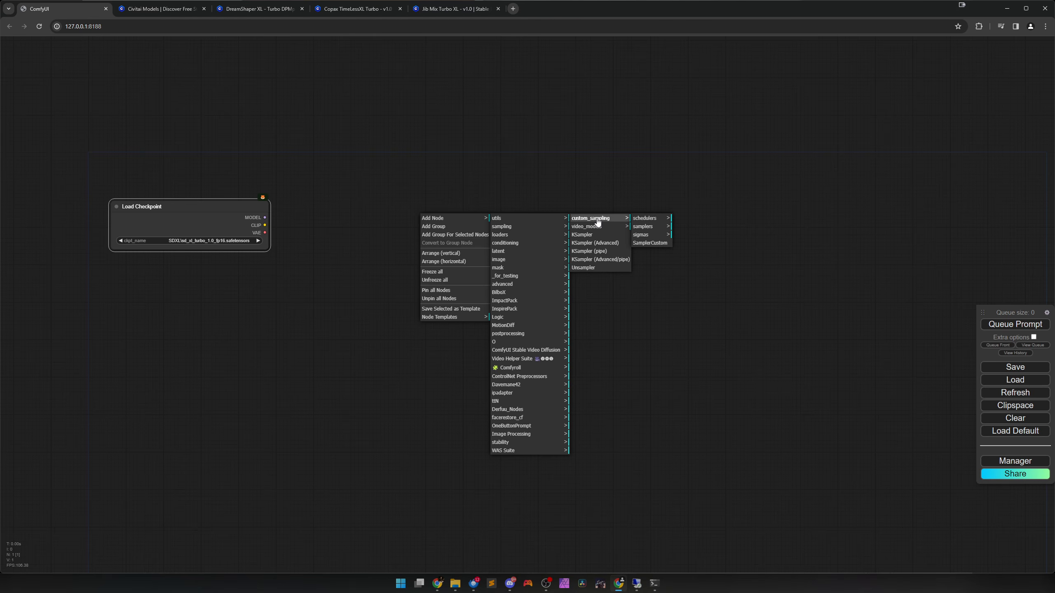
{"action": "left_click", "coordinate": [648, 244]}
{"action": "left_click_drag", "start_coordinate": [498, 236], "coordinate": [565, 238]}
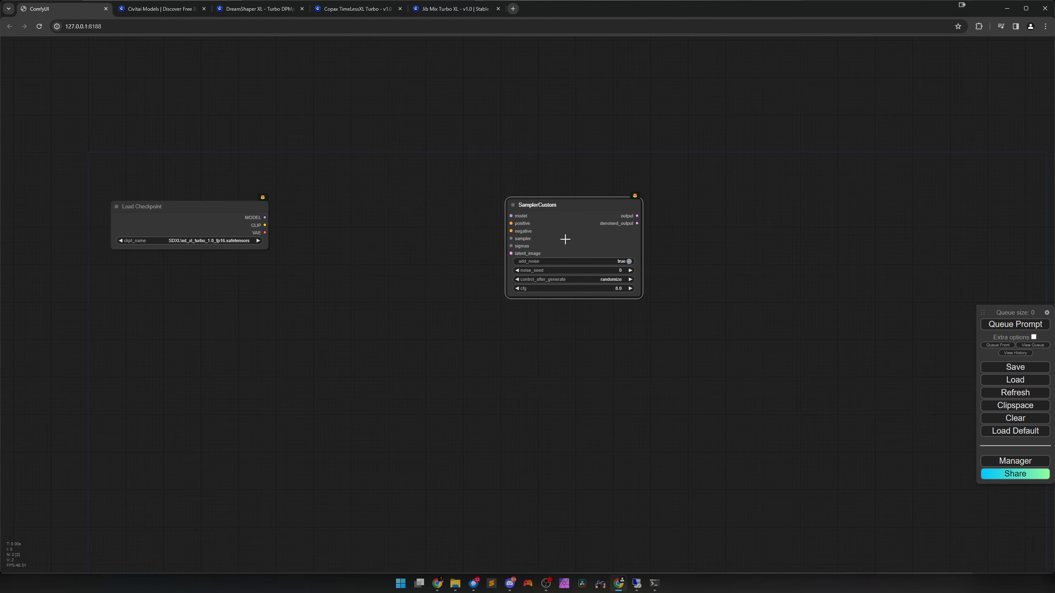
Connect the Load Checkpoint node's MODEL output to the model input of SamplerCustom.
{"action": "scroll", "coordinate": [463, 278], "scroll_direction": "up", "scroll_amount": 3}
{"action": "left_click_drag", "start_coordinate": [437, 281], "coordinate": [482, 283]}
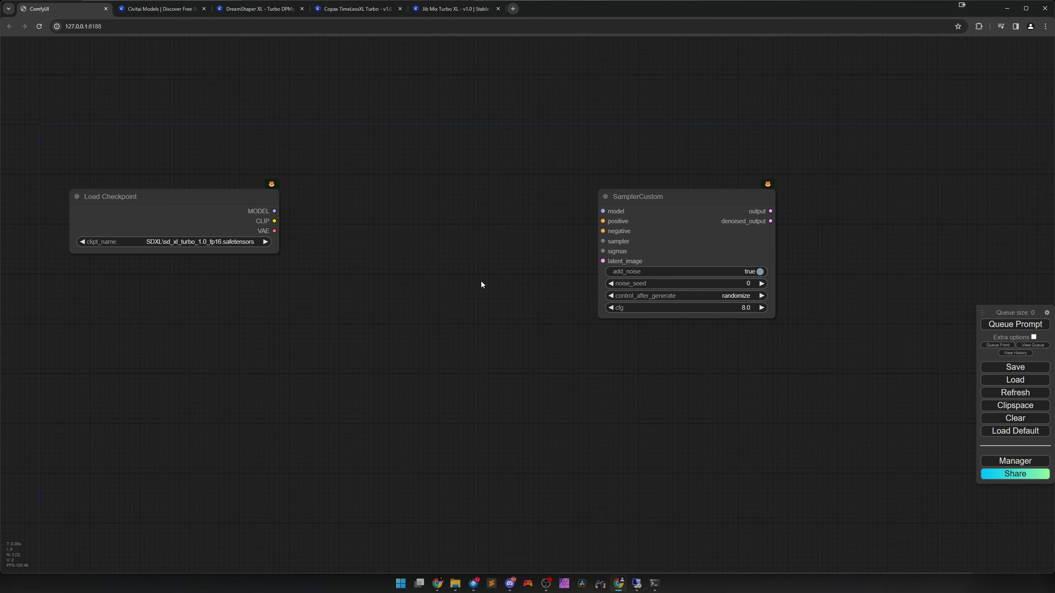
{"action": "left_click_drag", "start_coordinate": [677, 242], "coordinate": [677, 241]}
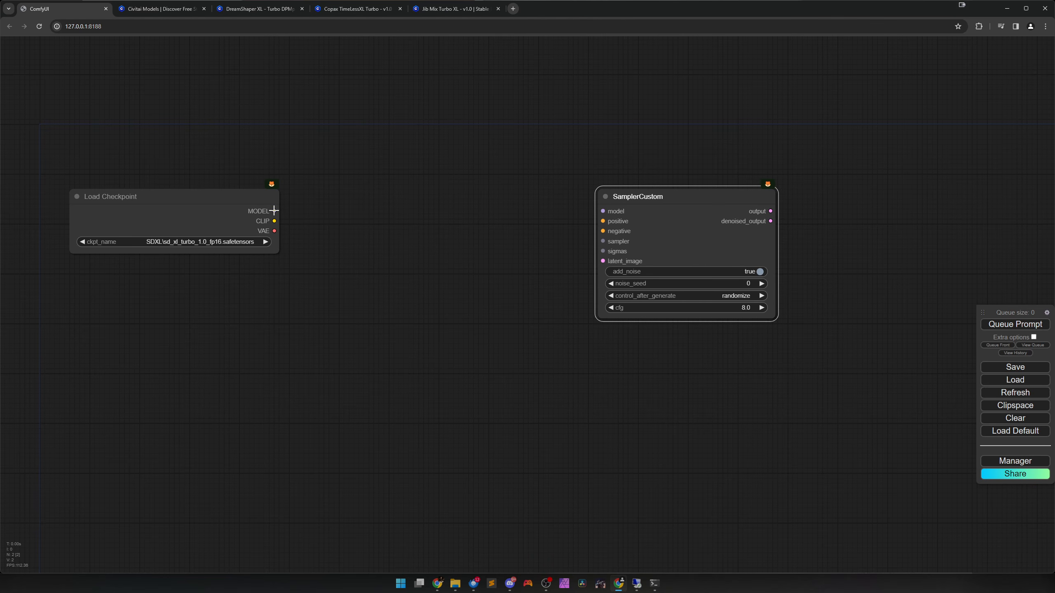
{"action": "left_click_drag", "start_coordinate": [274, 211], "coordinate": [637, 217]}
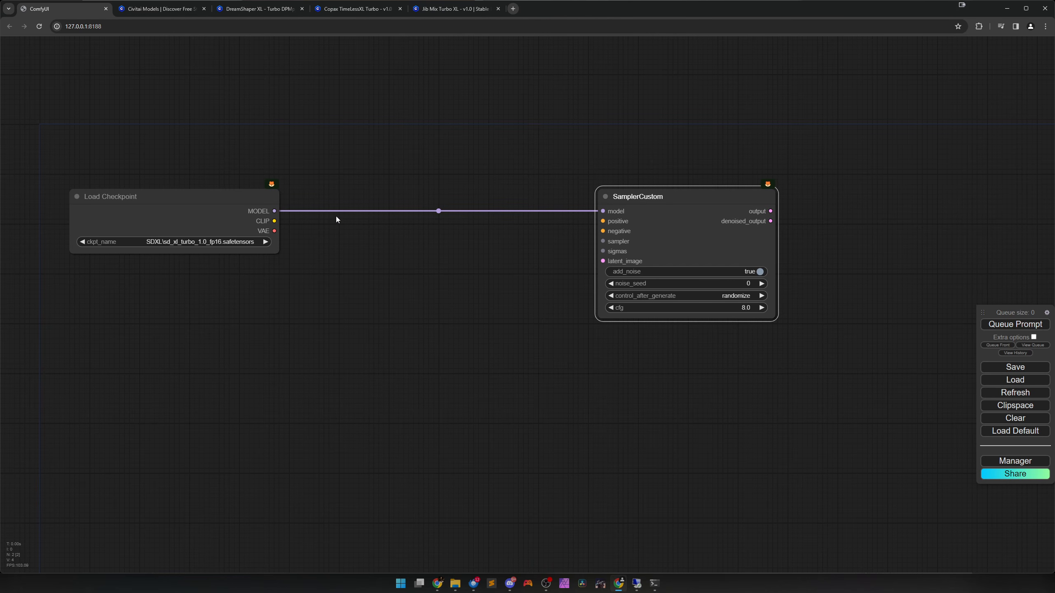
{"action": "mouse_move", "coordinate": [687, 227]}
{"action": "left_mouse_down"}
{"action": "mouse_move", "coordinate": [661, 376]}
{"action": "mouse_move", "coordinate": [556, 395]}
{"action": "mouse_move", "coordinate": [688, 280]}
{"action": "mouse_move", "coordinate": [679, 229]}
{"action": "mouse_move", "coordinate": [667, 227]}
{"action": "left_mouse_up"}
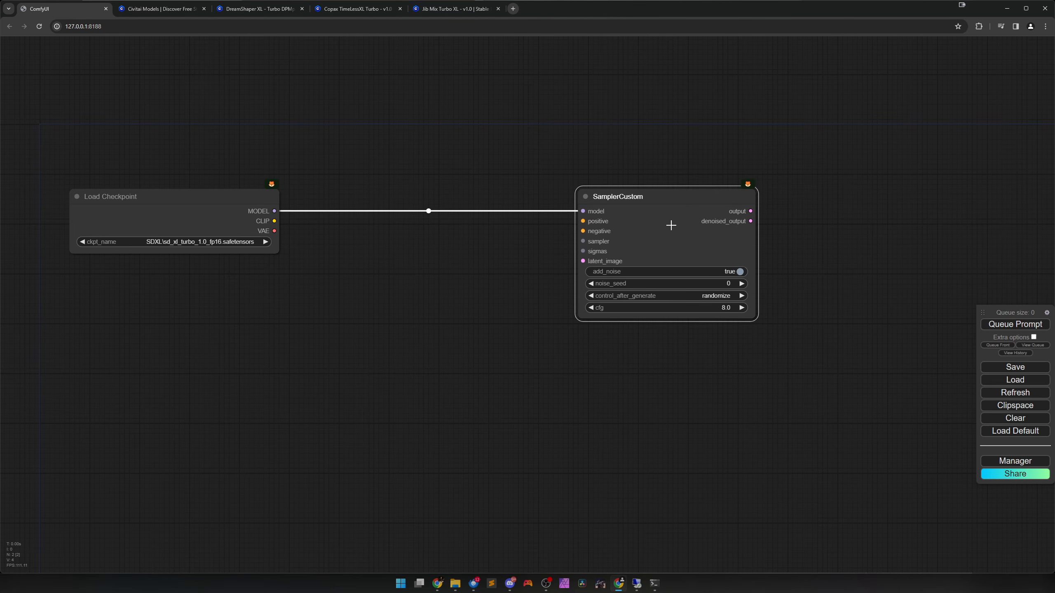
Set the Link Render Mode to Straight in the ComfyUI settings.
{"action": "left_click", "coordinate": [1047, 313]}
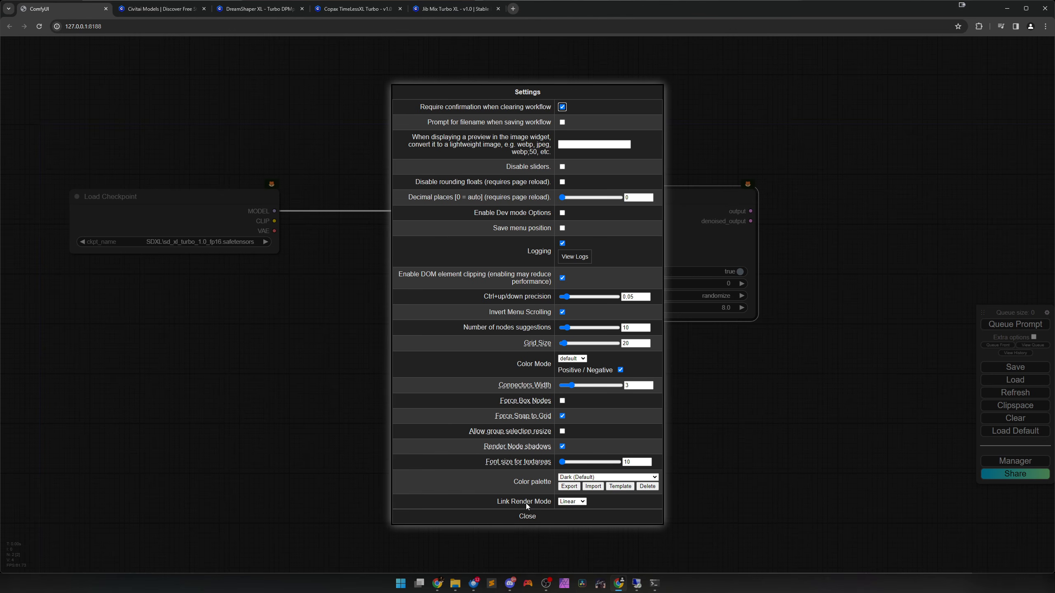
{"action": "left_click", "coordinate": [571, 501]}
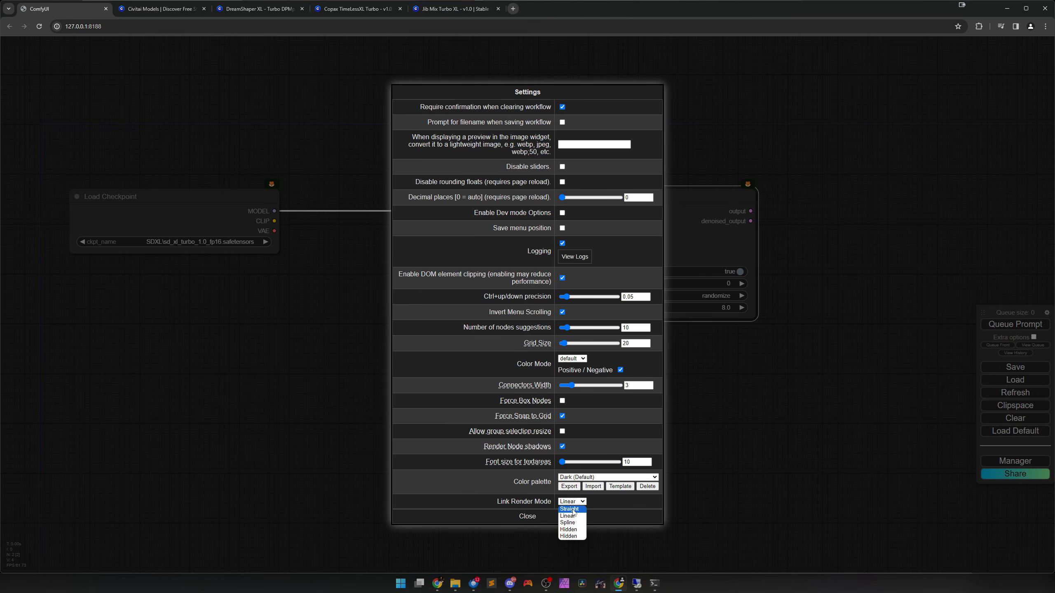
{"action": "left_click", "coordinate": [573, 510]}
{"action": "left_click", "coordinate": [536, 516]}
Create a CLIP Text Encode (Prompt) node from SamplerCustom's positive input and connect the checkpoint's CLIP output to its clip input.
{"action": "left_click_drag", "start_coordinate": [654, 242], "coordinate": [574, 391]}
{"action": "left_click_drag", "start_coordinate": [503, 370], "coordinate": [369, 364]}
{"action": "left_click", "coordinate": [387, 396]}
{"action": "left_click_drag", "start_coordinate": [441, 365], "coordinate": [407, 192]}
{"action": "left_click_drag", "start_coordinate": [274, 220], "coordinate": [344, 201]}
{"action": "left_click_drag", "start_coordinate": [246, 229], "coordinate": [192, 217]}
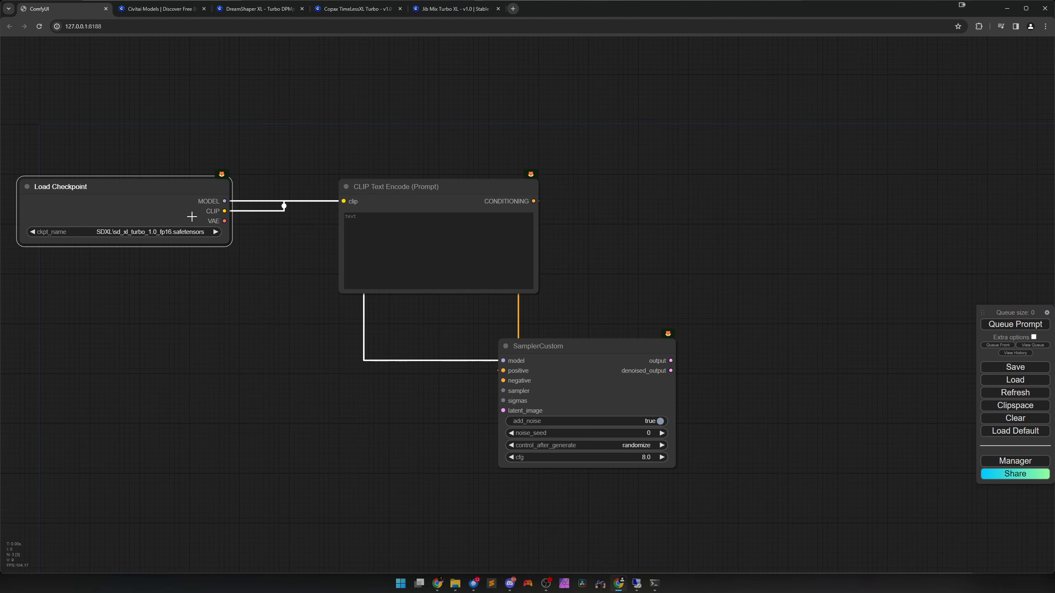
Spread the three nodes apart, with CLIP Text Encode above Load Checkpoint, and inspect how the links to SamplerCustom are routed.
{"action": "left_click", "coordinate": [395, 219]}
{"action": "left_click_drag", "start_coordinate": [432, 205], "coordinate": [353, 153]}
{"action": "left_click_drag", "start_coordinate": [312, 367], "coordinate": [323, 373]}
{"action": "left_click_drag", "start_coordinate": [649, 405], "coordinate": [860, 406]}
{"action": "left_click_drag", "start_coordinate": [513, 432], "coordinate": [442, 373]}
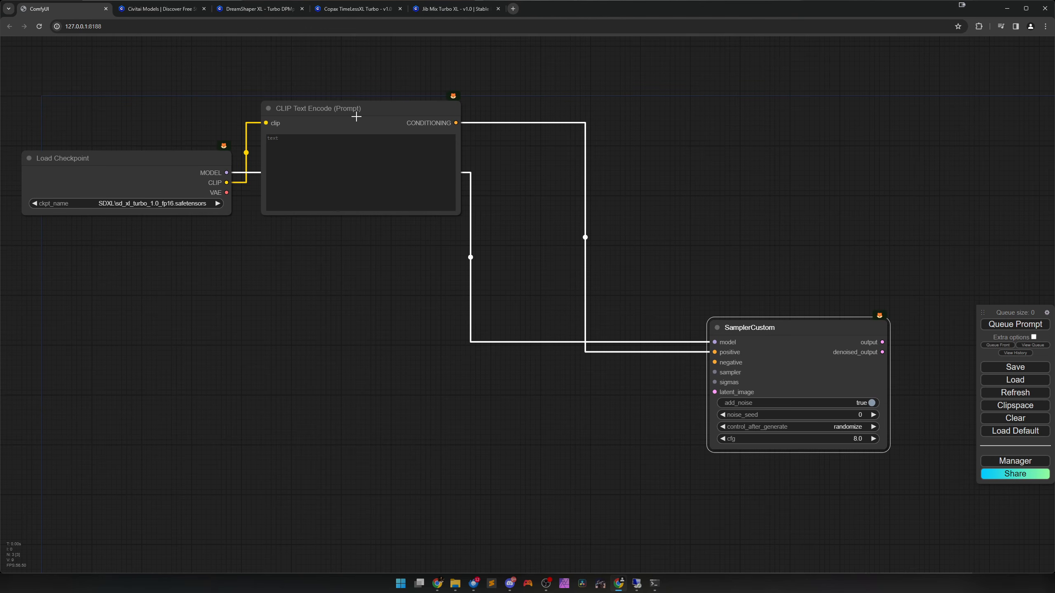
{"action": "left_click_drag", "start_coordinate": [353, 112], "coordinate": [130, 20]}
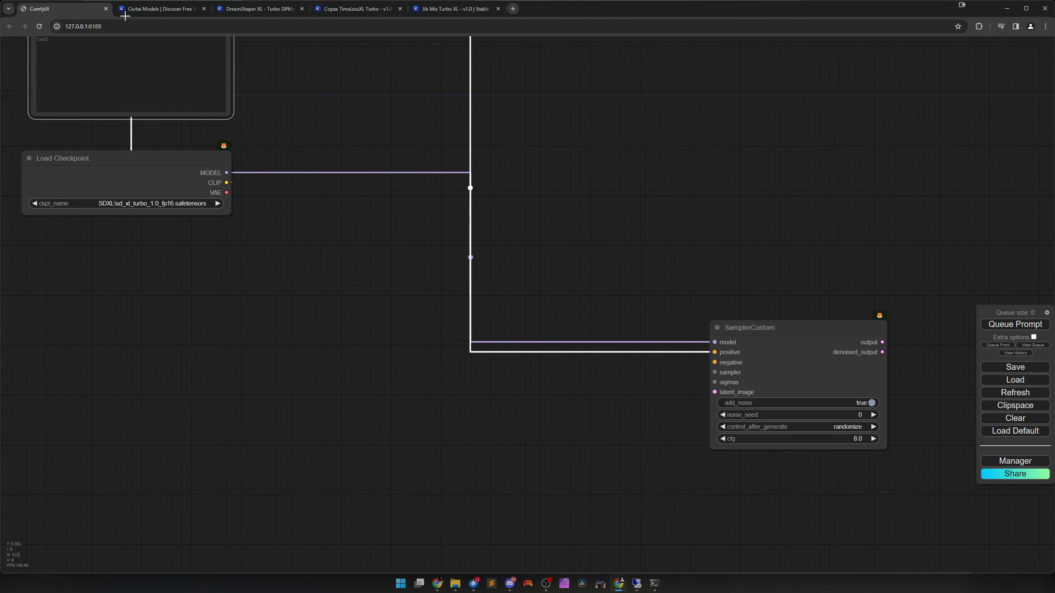
{"action": "scroll", "coordinate": [461, 266], "scroll_direction": "up", "scroll_amount": 2}
{"action": "left_click", "coordinate": [480, 296]}
{"action": "scroll", "coordinate": [481, 296], "scroll_direction": "up", "scroll_amount": 5}
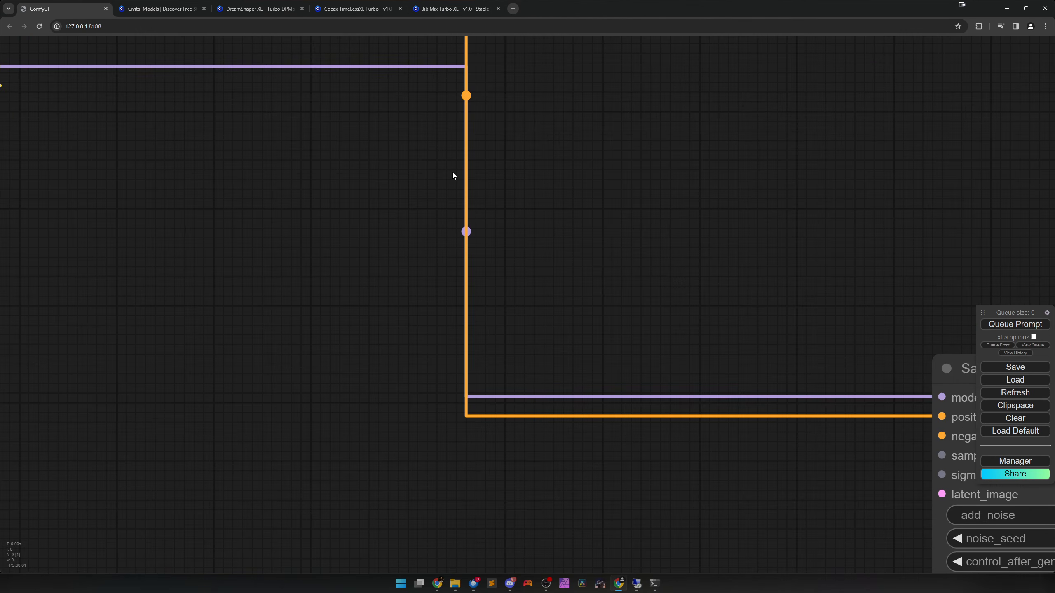
{"action": "scroll", "coordinate": [474, 306], "scroll_direction": "down", "scroll_amount": 10}
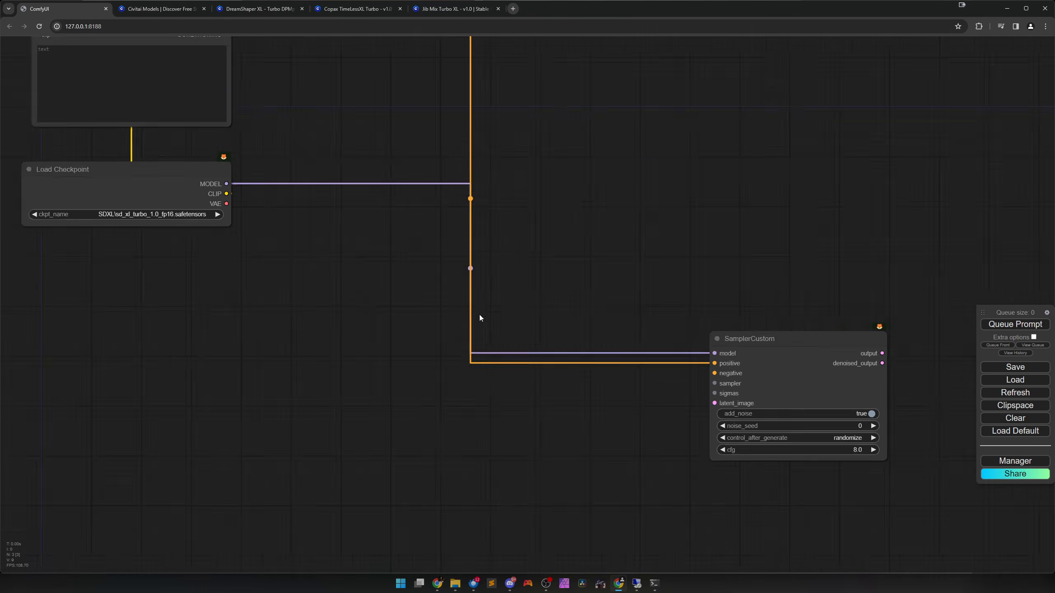
Set the Link Render Mode back to Linear in the ComfyUI settings.
{"action": "left_click", "coordinate": [1047, 312]}
{"action": "left_click", "coordinate": [572, 501]}
{"action": "left_click", "coordinate": [568, 515]}
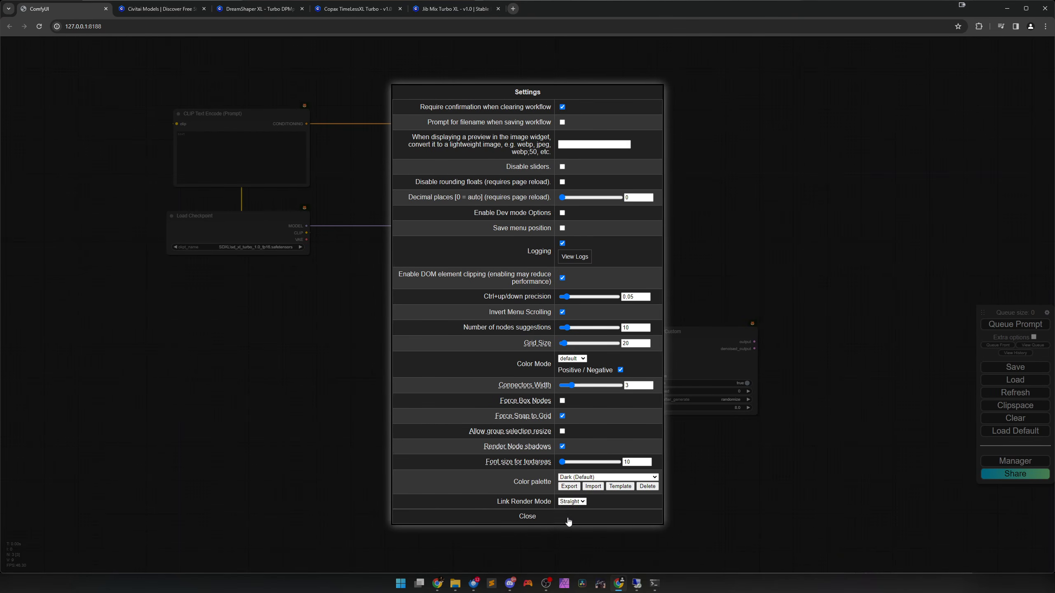
{"action": "left_click", "coordinate": [540, 517]}
{"action": "left_click_drag", "start_coordinate": [555, 441], "coordinate": [552, 446]}
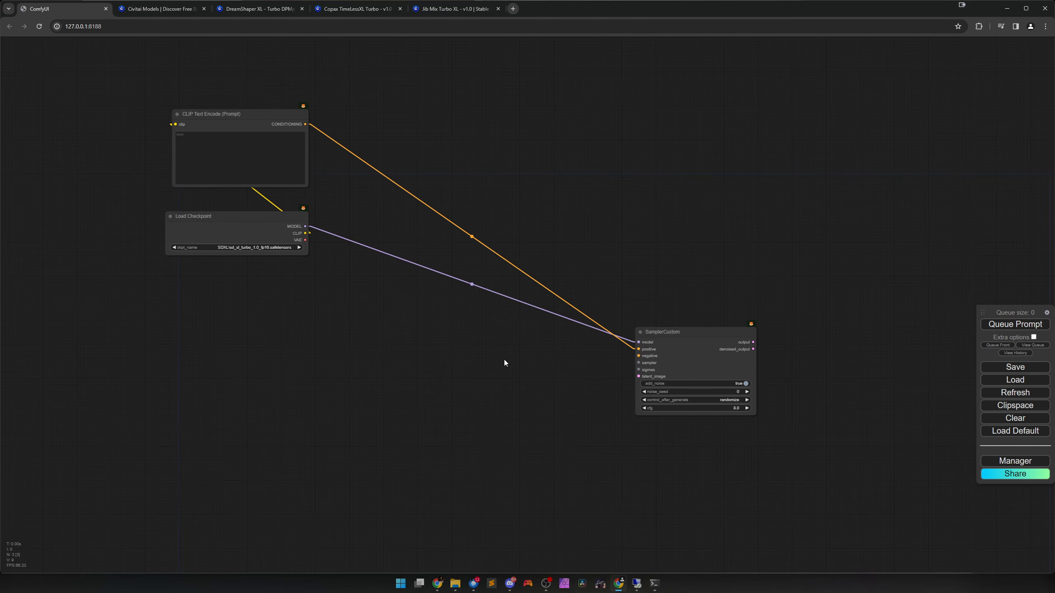
Arrange CLIP Text Encode above the model link between Load Checkpoint and SamplerCustom, leaving free space before SamplerCustom.
{"action": "left_click_drag", "start_coordinate": [236, 113], "coordinate": [445, 141]}
{"action": "left_click_drag", "start_coordinate": [663, 340], "coordinate": [564, 235]}
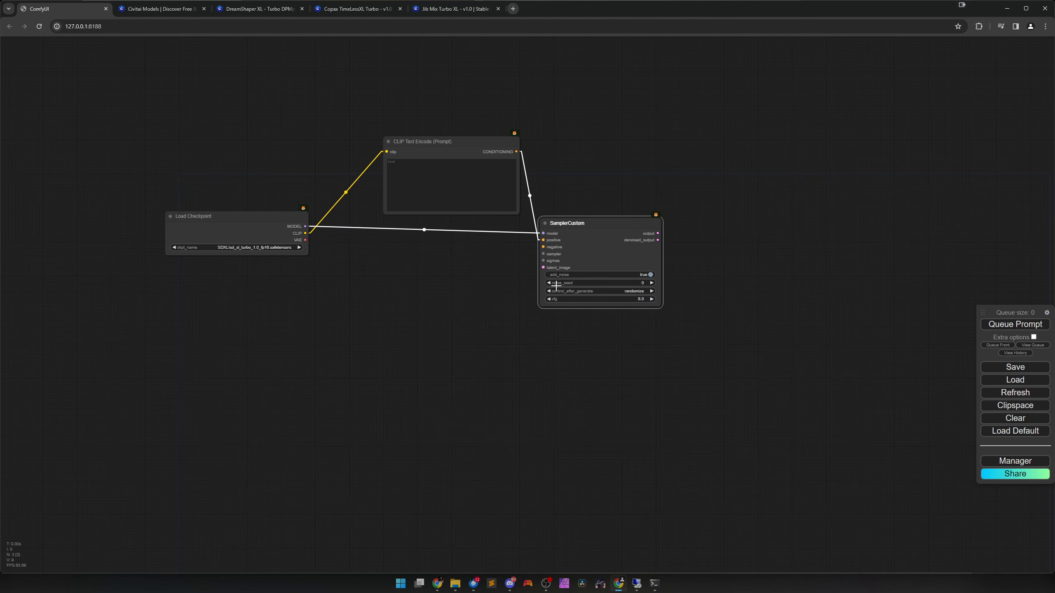
{"action": "scroll", "coordinate": [483, 285], "scroll_direction": "up", "scroll_amount": 2}
{"action": "left_click_drag", "start_coordinate": [489, 267], "coordinate": [491, 330]}
{"action": "left_click_drag", "start_coordinate": [598, 291], "coordinate": [597, 283]}
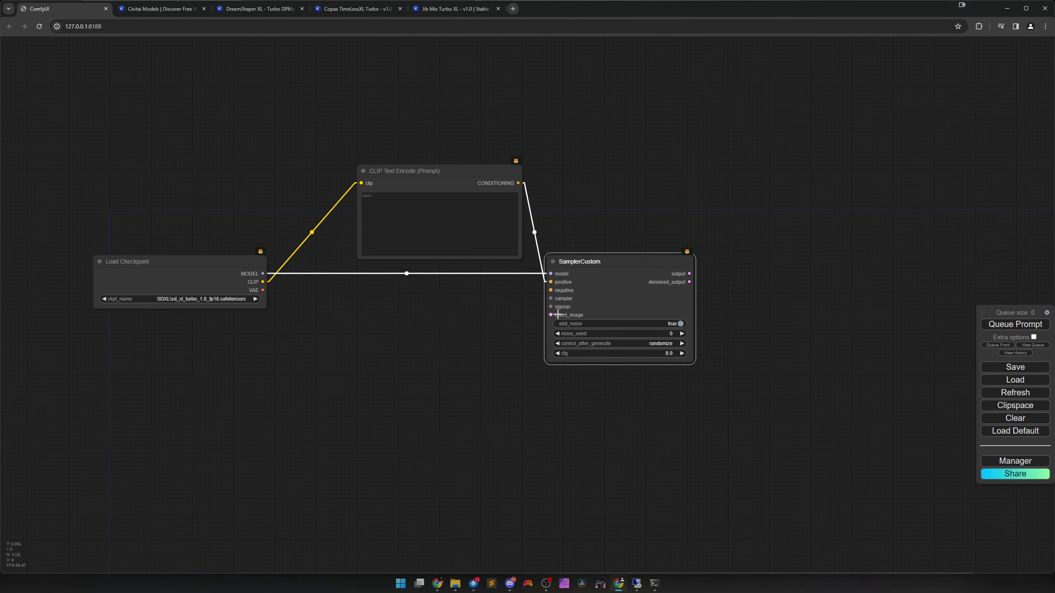
{"action": "scroll", "coordinate": [545, 317], "scroll_direction": "up", "scroll_amount": 2}
{"action": "left_click_drag", "start_coordinate": [388, 151], "coordinate": [355, 151]}
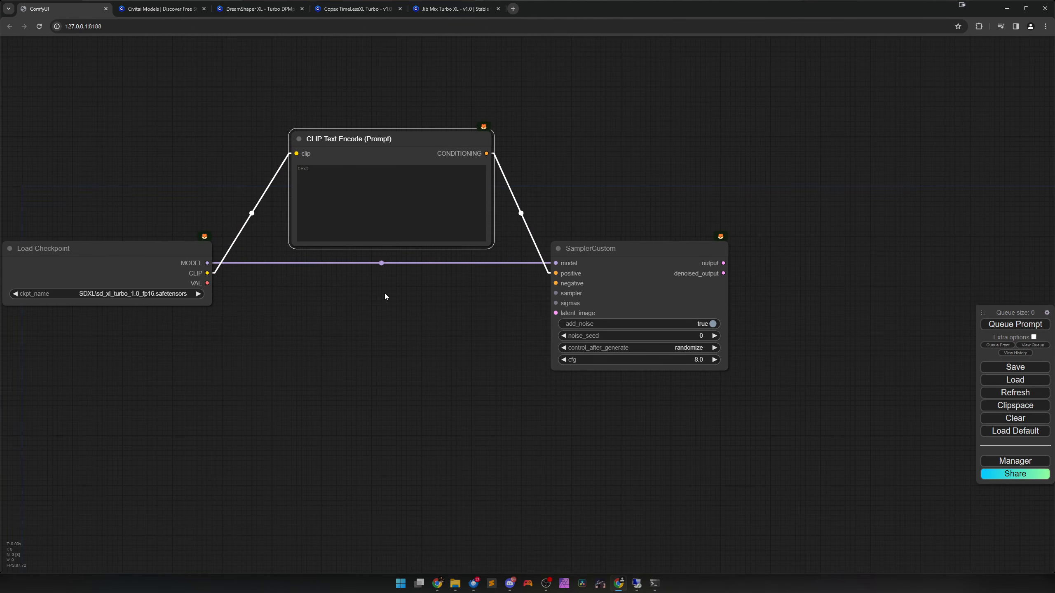
{"action": "left_click_drag", "start_coordinate": [619, 278], "coordinate": [756, 278]}
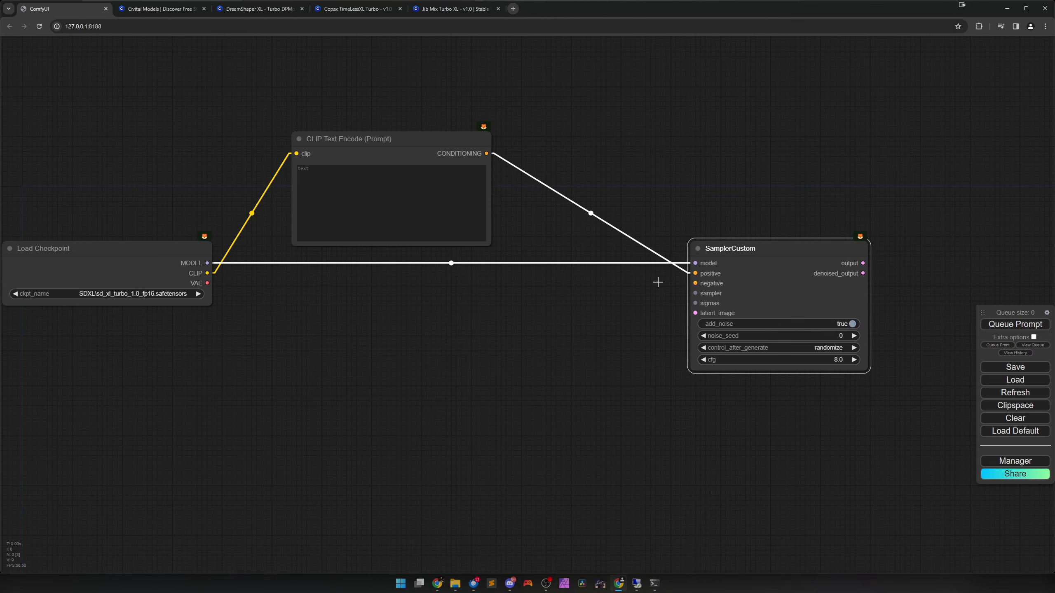
Duplicate the CLIP Text Encode node below the original and link it from the checkpoint's CLIP output to SamplerCustom's negative input.
{"action": "left_click", "coordinate": [374, 151]}
{"action": "key", "text": "ctrl+c"}
{"action": "key", "text": "ctrl+v"}
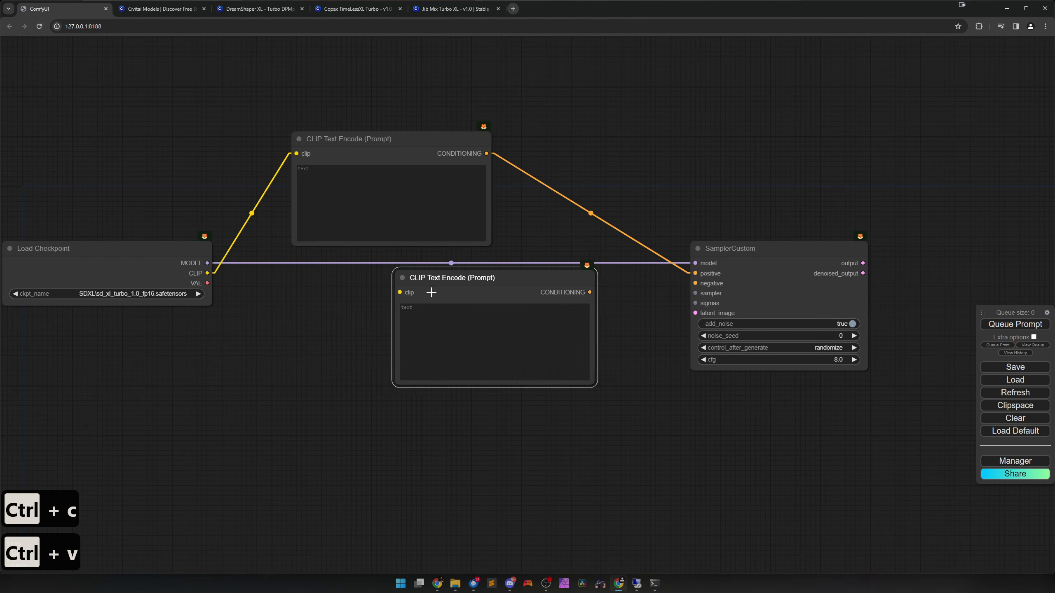
{"action": "left_click_drag", "start_coordinate": [470, 289], "coordinate": [365, 301]}
{"action": "left_click_drag", "start_coordinate": [207, 273], "coordinate": [296, 303]}
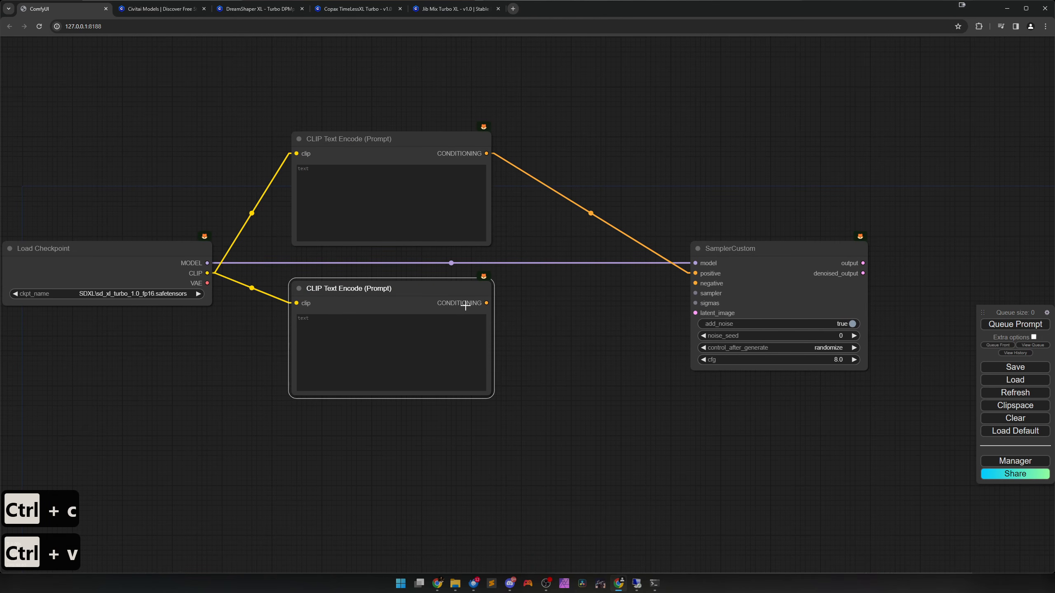
{"action": "left_click_drag", "start_coordinate": [485, 302], "coordinate": [695, 283]}
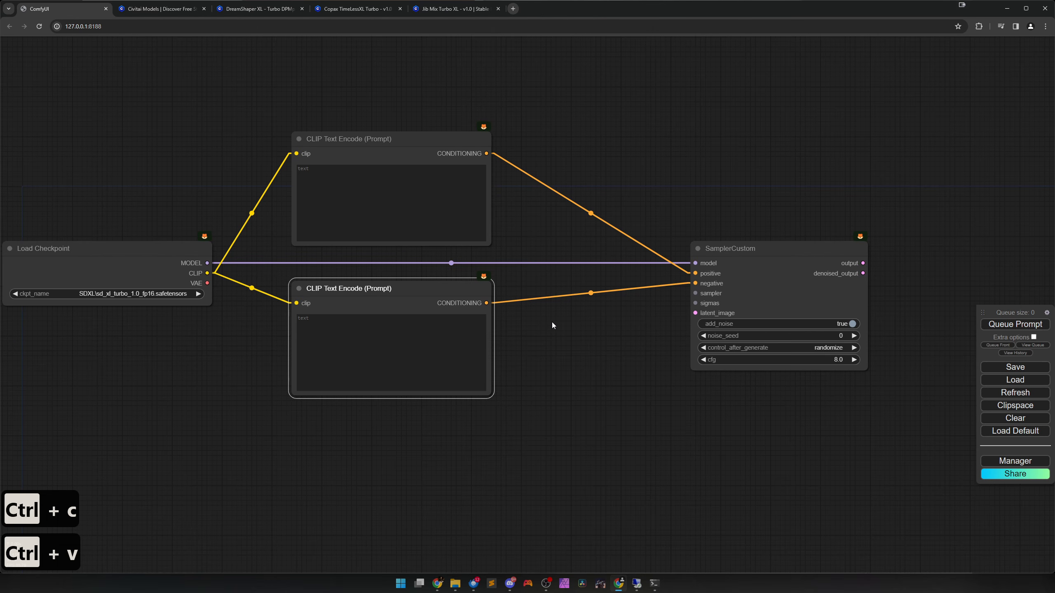
Collapse the negative CLIP Text Encode node and place it just below the model link.
{"action": "left_click", "coordinate": [299, 289]}
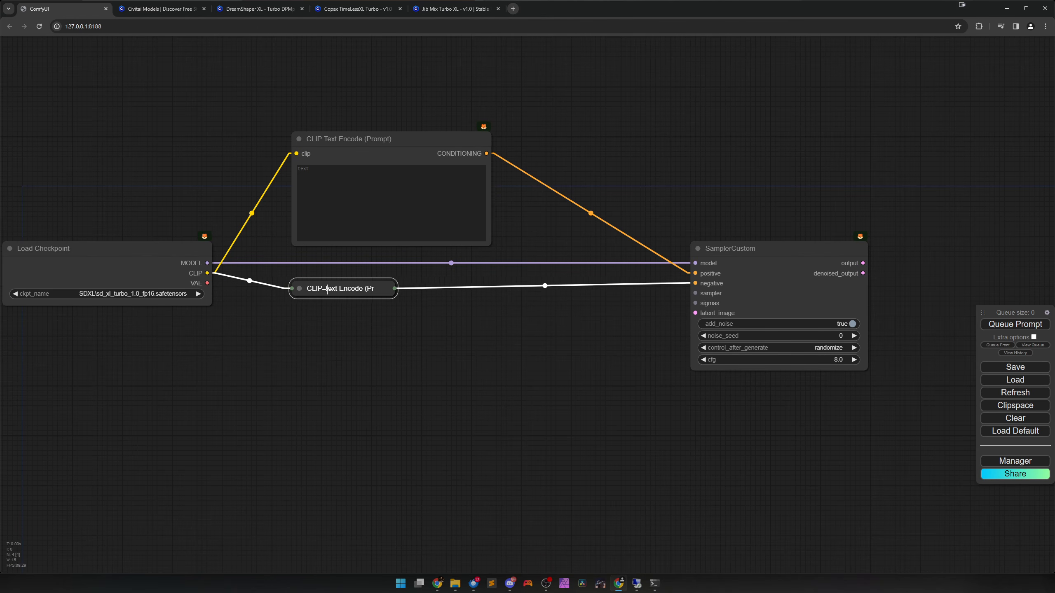
{"action": "left_click_drag", "start_coordinate": [329, 289], "coordinate": [373, 280]}
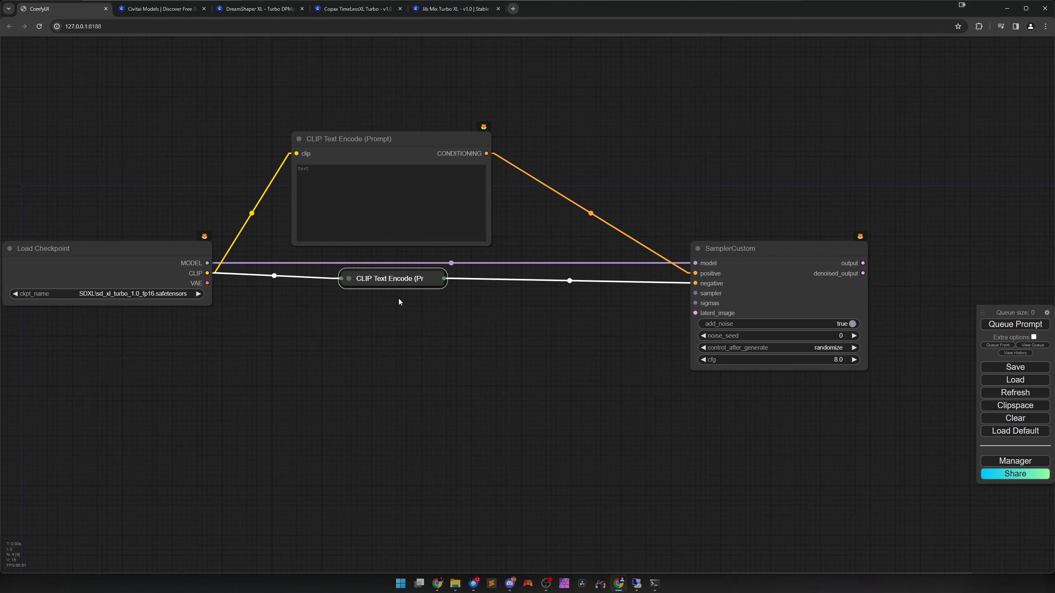
{"action": "left_click", "coordinate": [583, 333]}
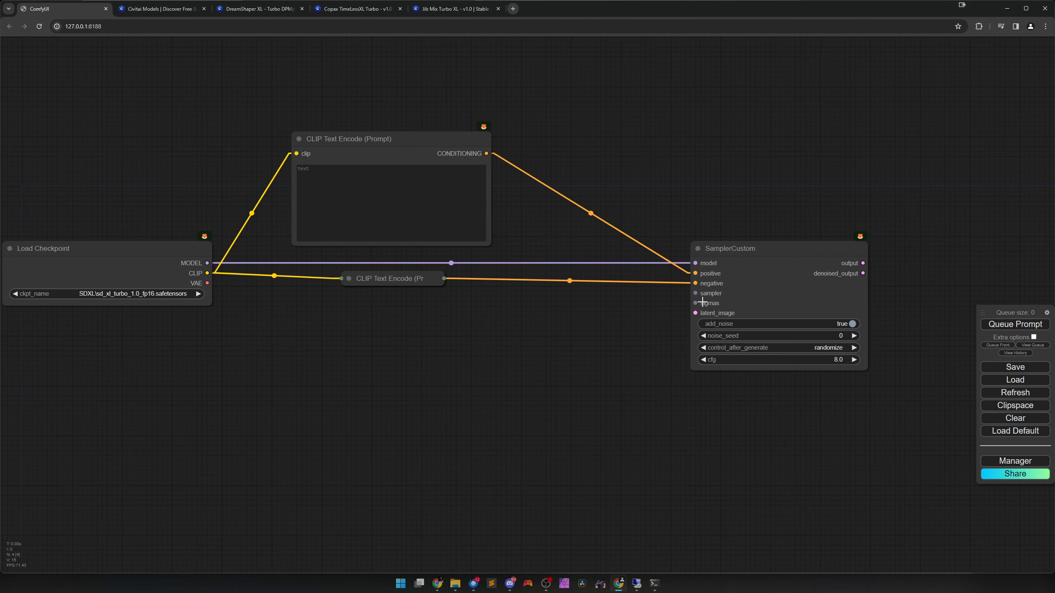
Add a KSamplerSelect node linked to SamplerCustom's sampler input and place it below the collapsed negative prompt, before SamplerCustom.
{"action": "left_click_drag", "start_coordinate": [637, 339], "coordinate": [517, 362]}
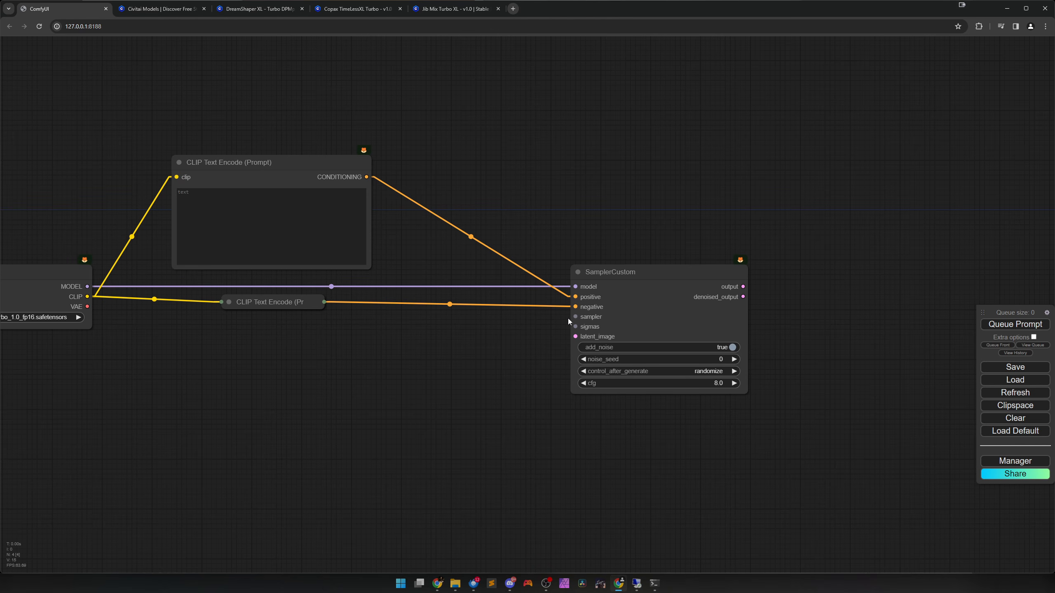
{"action": "left_click_drag", "start_coordinate": [575, 316], "coordinate": [454, 312]}
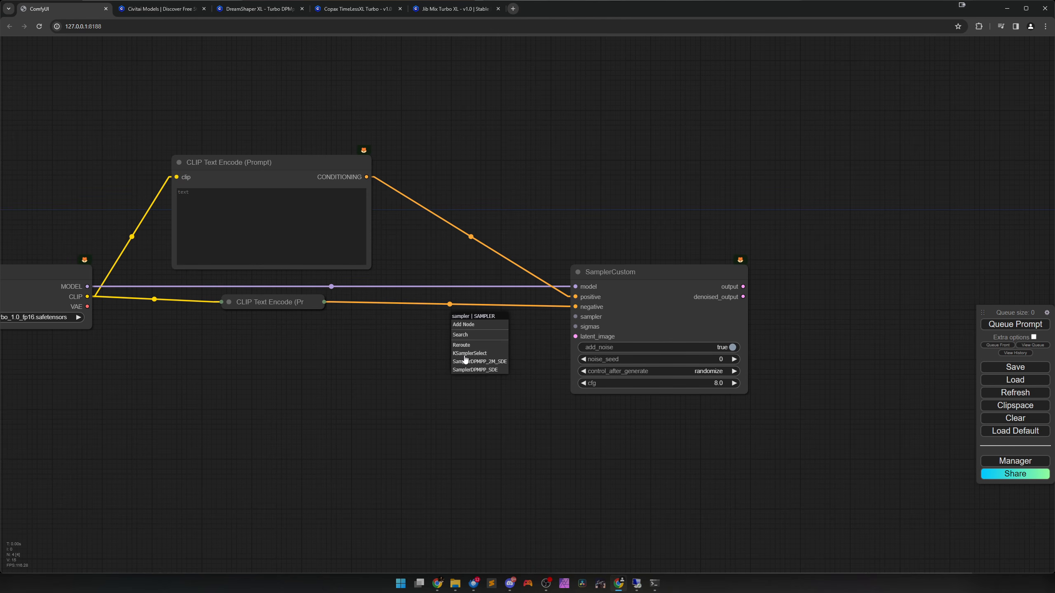
{"action": "left_click", "coordinate": [474, 352]}
{"action": "left_click_drag", "start_coordinate": [533, 326], "coordinate": [435, 341]}
{"action": "scroll", "coordinate": [494, 366], "scroll_direction": "up", "scroll_amount": 3}
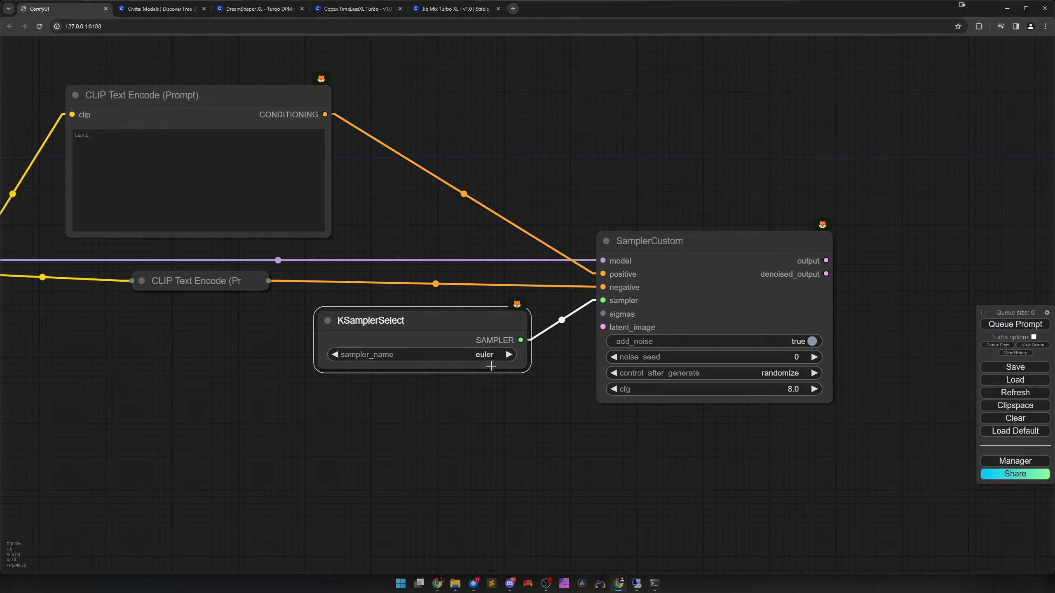
Set the KSamplerSelect node's sampler_name to dpmpp_2m_sde_gpu.
{"action": "left_click", "coordinate": [483, 355]}
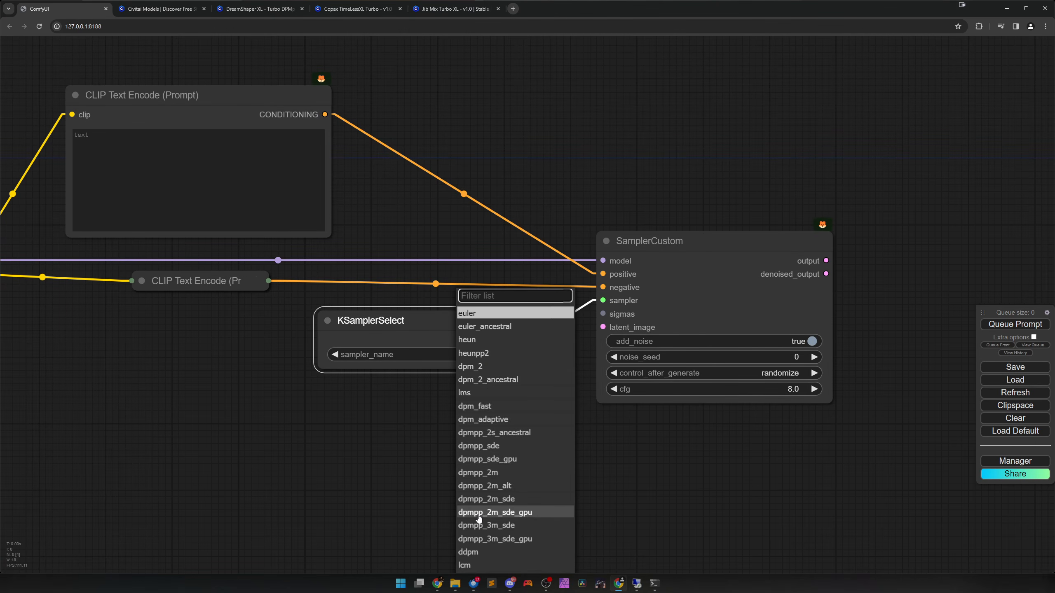
{"action": "left_click", "coordinate": [511, 515]}
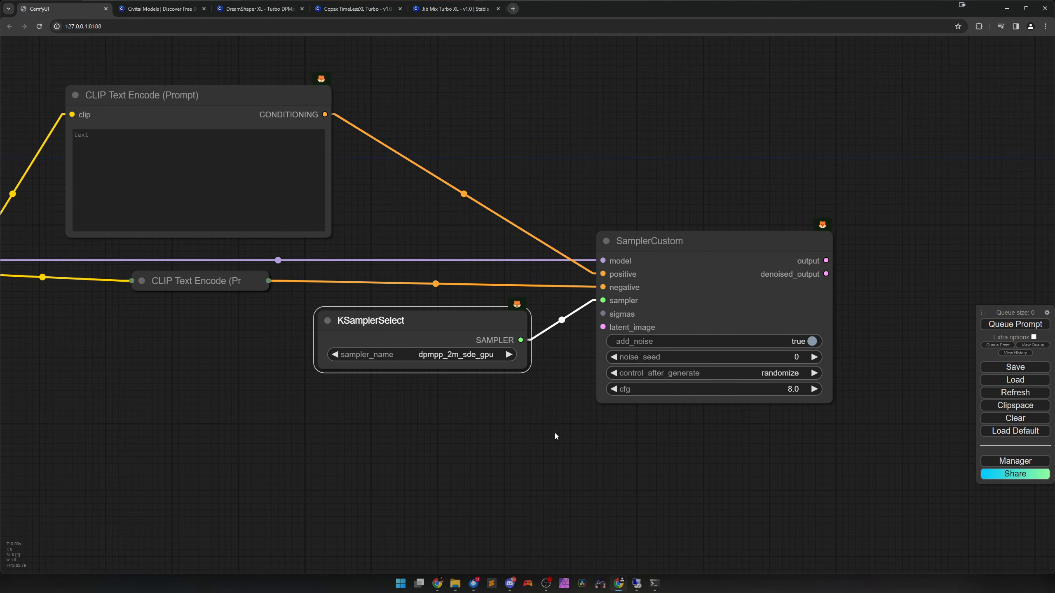
{"action": "scroll", "coordinate": [548, 436], "scroll_direction": "down", "scroll_amount": 2}
{"action": "left_click_drag", "start_coordinate": [546, 436], "coordinate": [547, 401]}
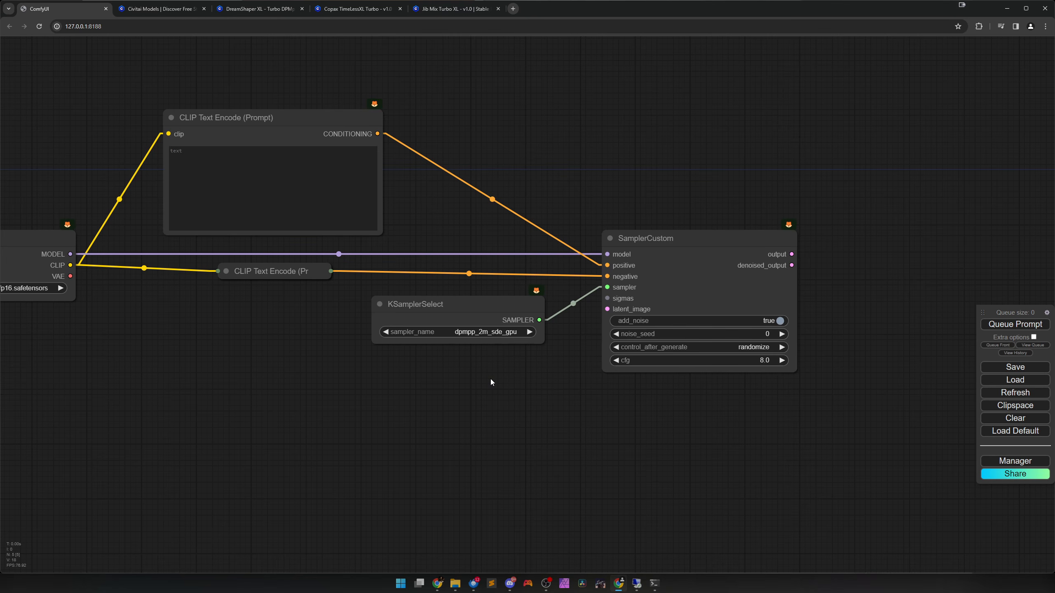
Add an SDTurboScheduler feeding SamplerCustom's sigmas input, place it above the positive prompt's link, and connect the checkpoint's MODEL output to it.
{"action": "left_click_drag", "start_coordinate": [491, 380], "coordinate": [575, 375]}
{"action": "scroll", "coordinate": [562, 391], "scroll_direction": "down", "scroll_amount": 2}
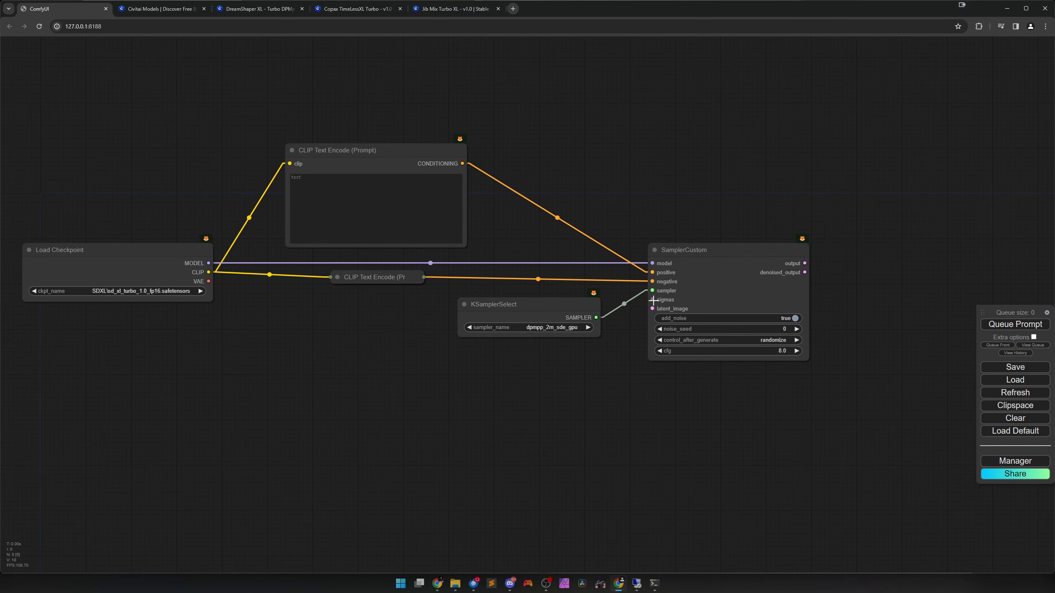
{"action": "left_click_drag", "start_coordinate": [653, 300], "coordinate": [544, 354]}
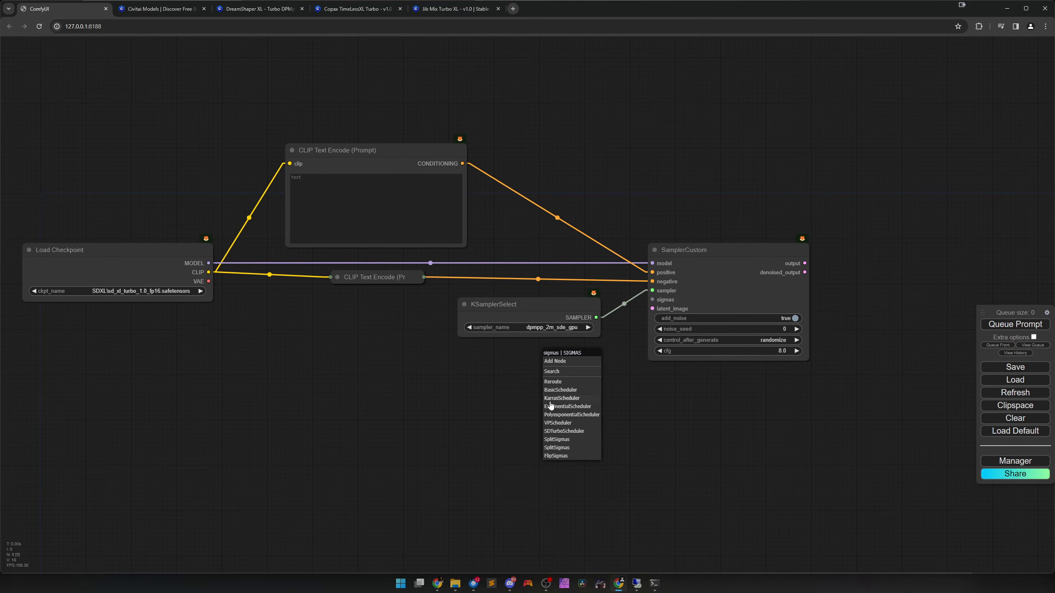
{"action": "left_click", "coordinate": [569, 432]}
{"action": "left_click_drag", "start_coordinate": [600, 357], "coordinate": [546, 120]}
{"action": "left_click", "coordinate": [555, 198]}
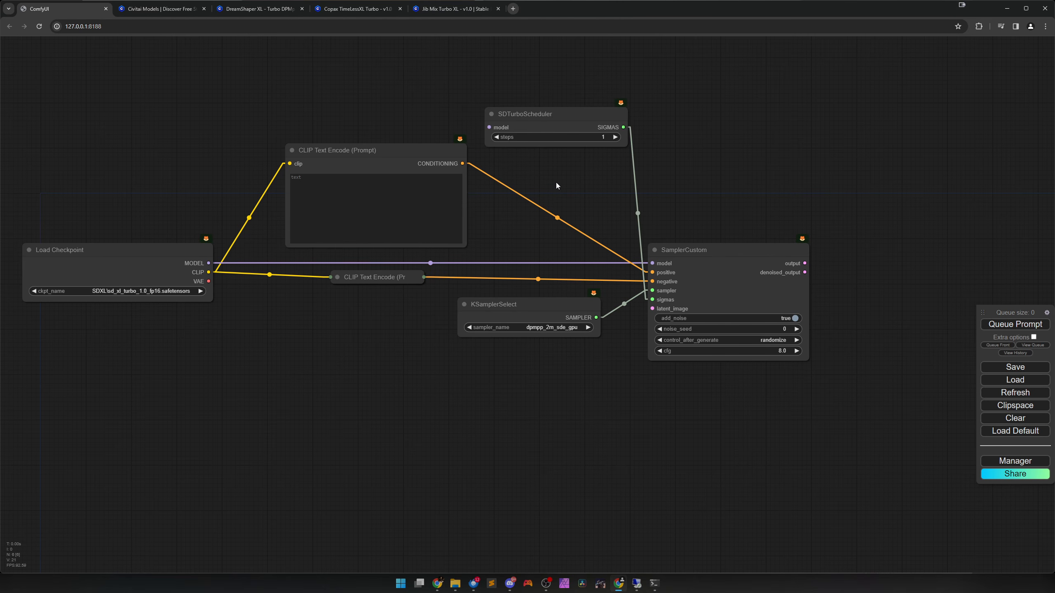
{"action": "left_click_drag", "start_coordinate": [208, 263], "coordinate": [490, 127]}
Add a Comfyroll CR SD1.5 Aspect Ratio node below KSamplerSelect and link its empty_latent output to SamplerCustom's latent_image input.
{"action": "left_click_drag", "start_coordinate": [668, 393], "coordinate": [540, 389]}
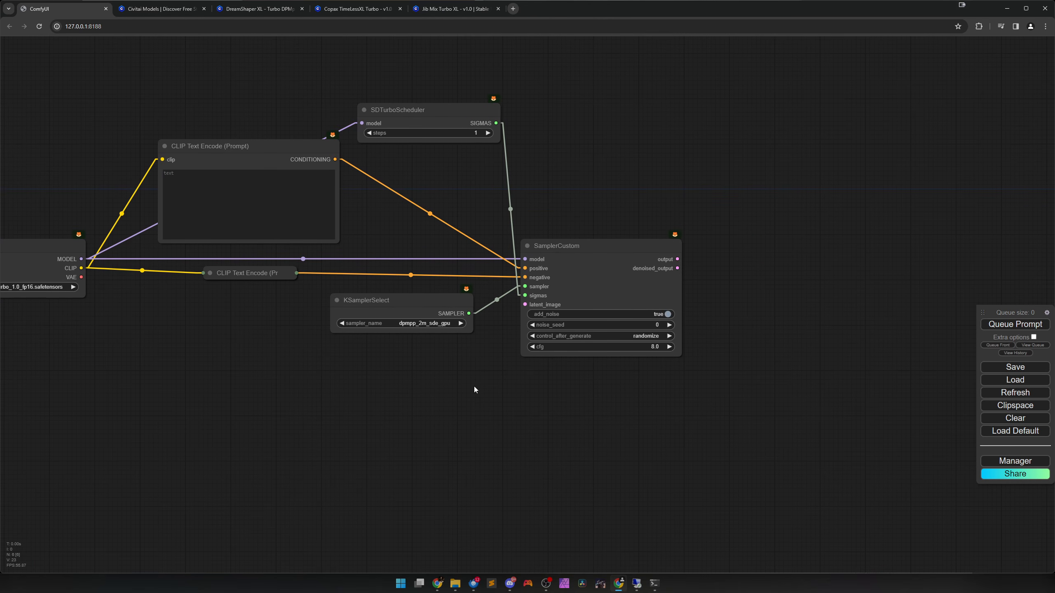
{"action": "scroll", "coordinate": [539, 299], "scroll_direction": "up", "scroll_amount": 4}
{"action": "right_click", "coordinate": [519, 285]}
{"action": "left_click", "coordinate": [528, 286]}
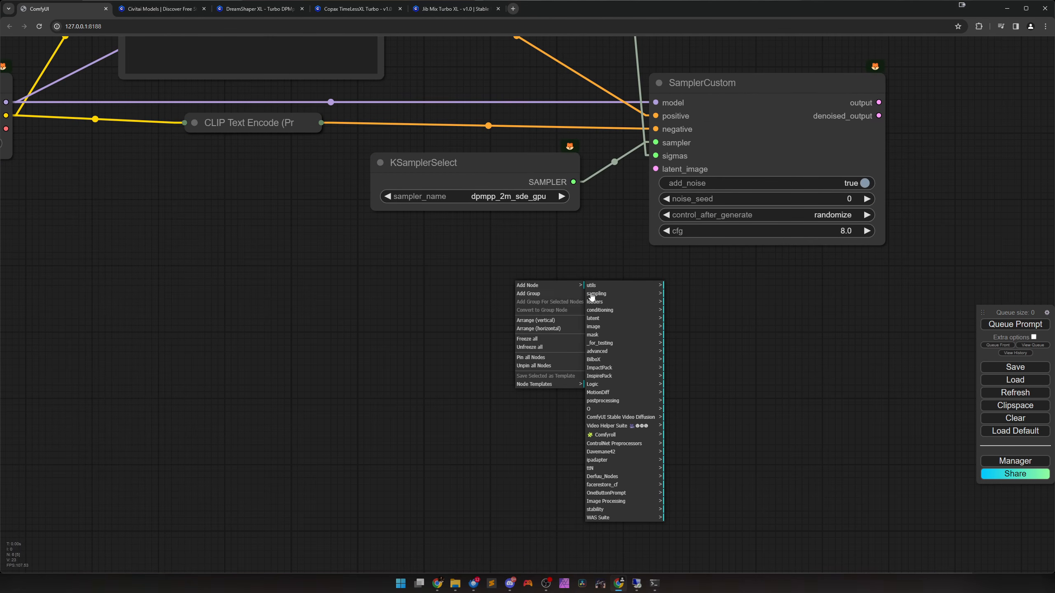
{"action": "left_click", "coordinate": [604, 435]}
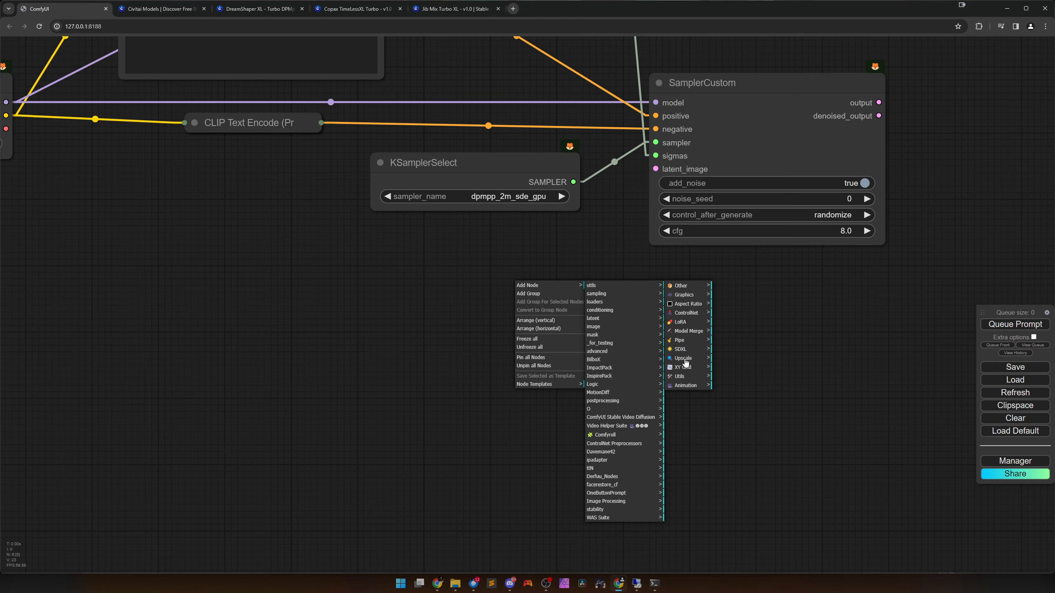
{"action": "left_click", "coordinate": [689, 308]}
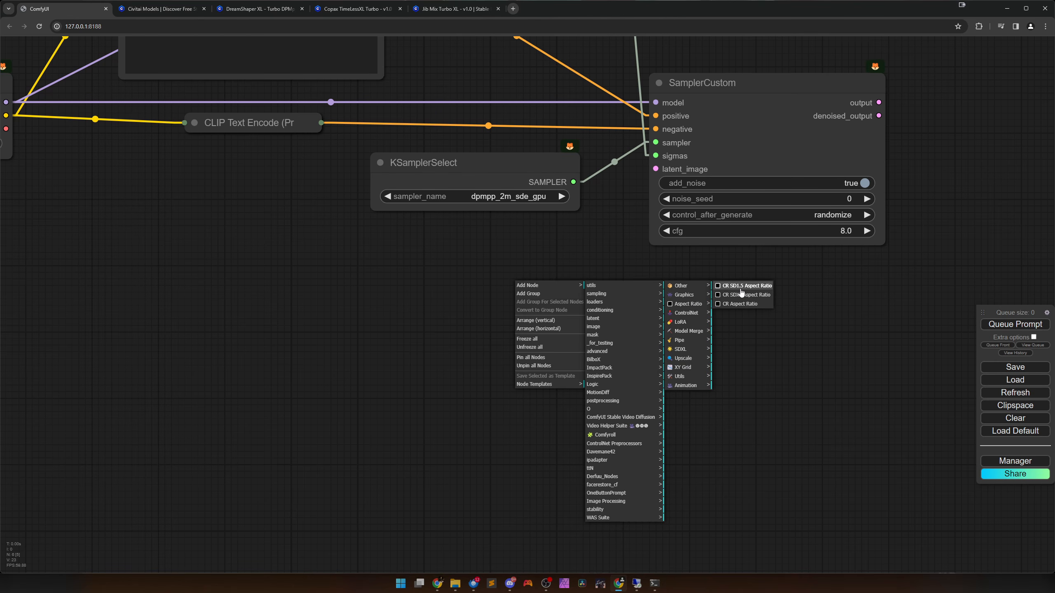
{"action": "left_click", "coordinate": [741, 287]}
{"action": "left_click_drag", "start_coordinate": [636, 307], "coordinate": [483, 301]}
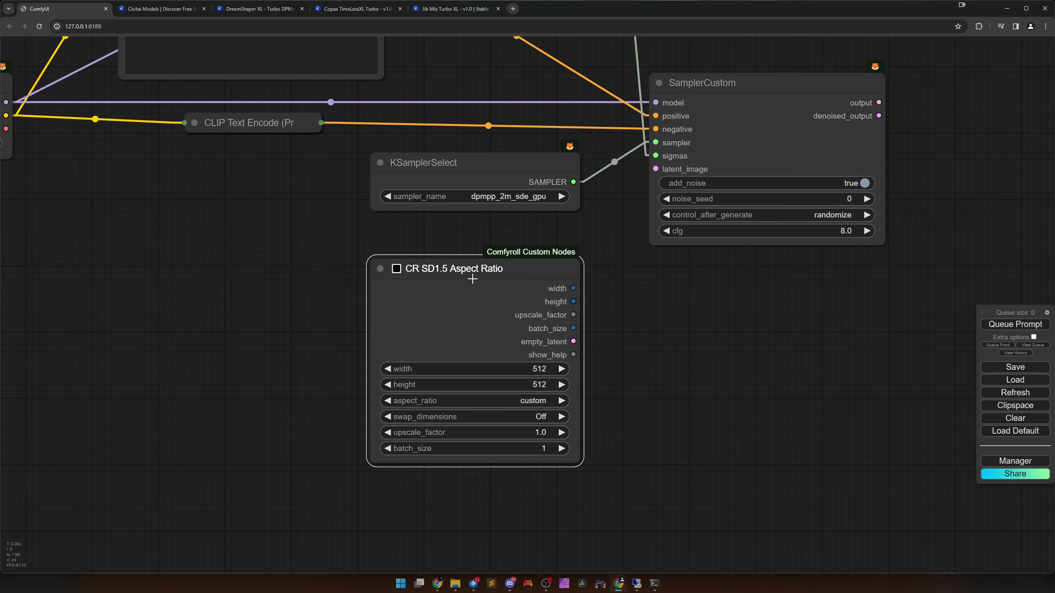
{"action": "left_click_drag", "start_coordinate": [574, 341], "coordinate": [730, 133]}
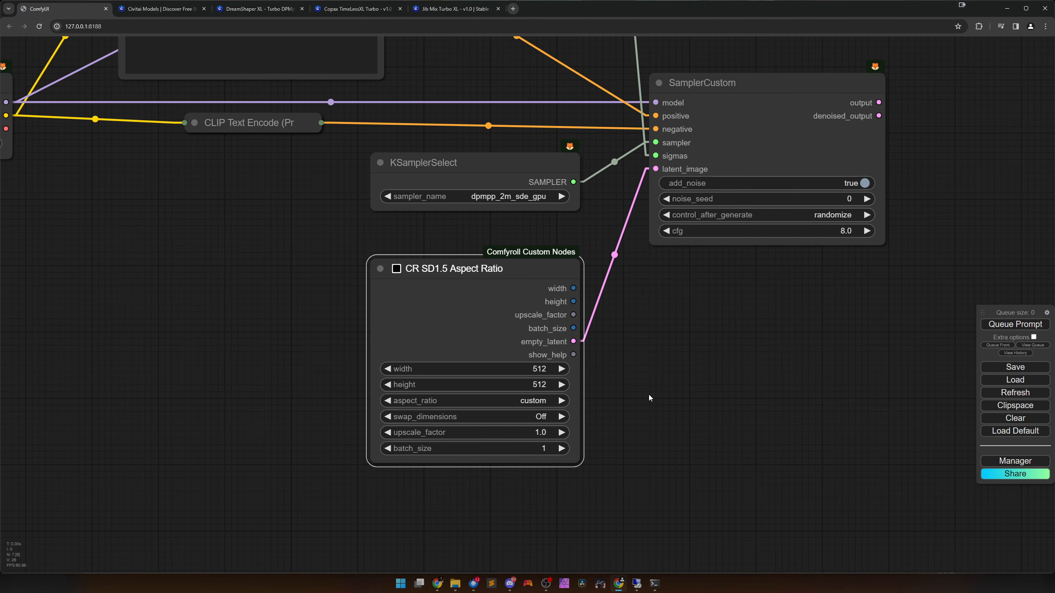
Set the aspect ratio node's aspect_ratio to 3:4 portrait 512x682 and move the node up closer to KSamplerSelect.
{"action": "scroll", "coordinate": [642, 369], "scroll_direction": "up", "scroll_amount": 2}
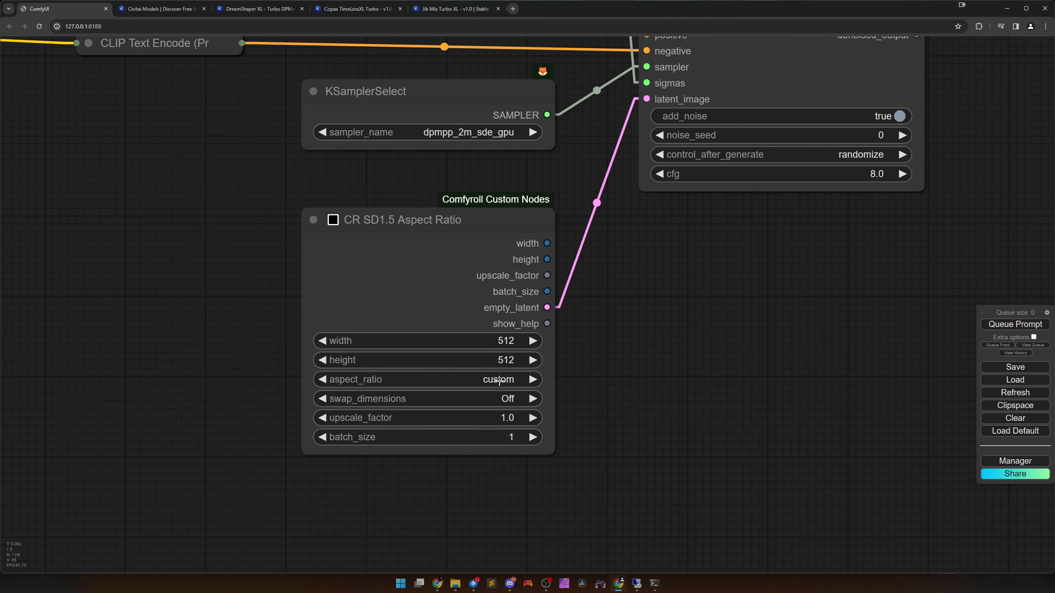
{"action": "left_click", "coordinate": [499, 381]}
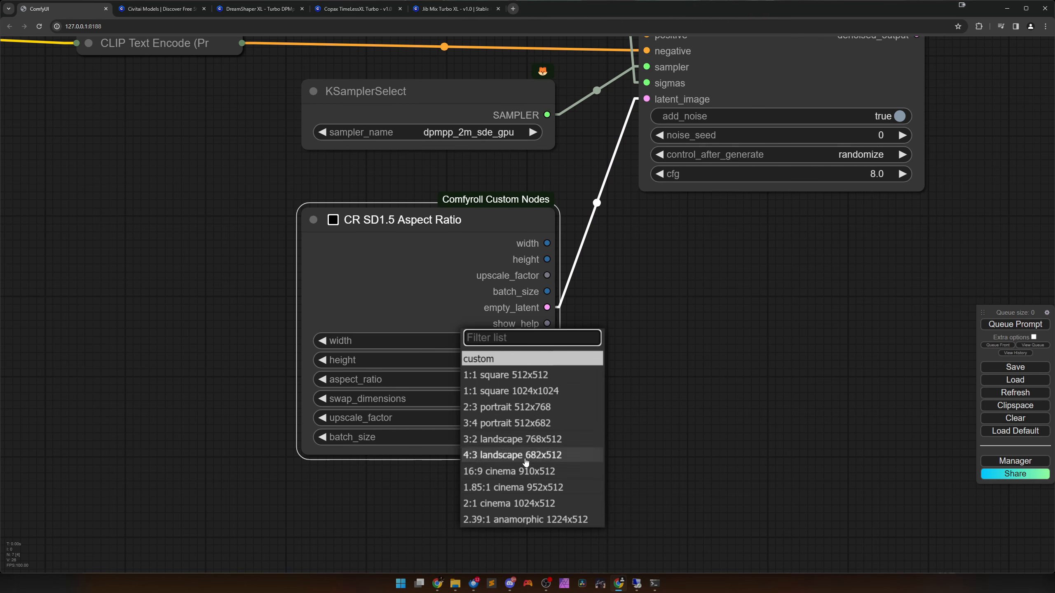
{"action": "left_click", "coordinate": [498, 423]}
{"action": "scroll", "coordinate": [582, 401], "scroll_direction": "down", "scroll_amount": 8}
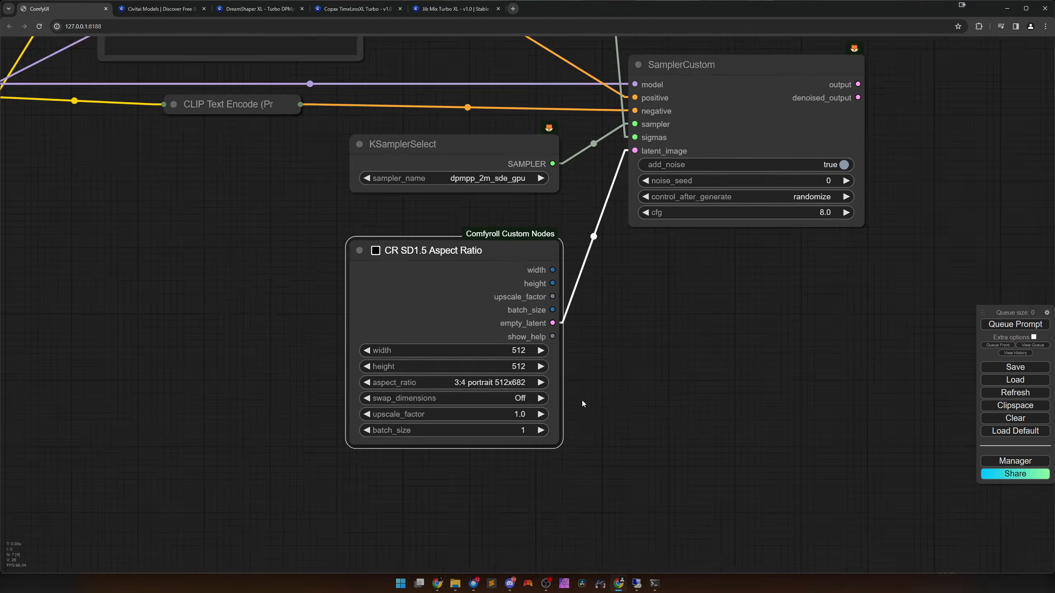
{"action": "left_click_drag", "start_coordinate": [672, 358], "coordinate": [648, 403]}
{"action": "left_click_drag", "start_coordinate": [508, 371], "coordinate": [506, 356]}
Add a VAE Decode node from SamplerCustom's output and a Preview Image node from the decoder's IMAGE output, lined up after SamplerCustom.
{"action": "left_click_drag", "start_coordinate": [736, 315], "coordinate": [570, 347]}
{"action": "left_click_drag", "start_coordinate": [561, 295], "coordinate": [731, 282]}
{"action": "left_click", "coordinate": [619, 337]}
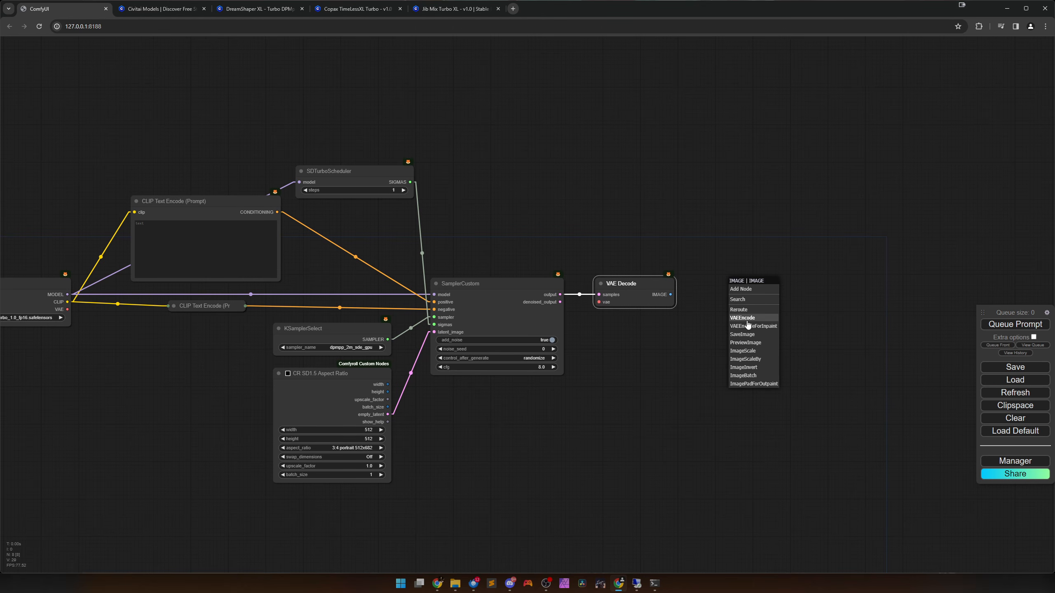
{"action": "left_click", "coordinate": [750, 343]}
{"action": "left_click_drag", "start_coordinate": [768, 294], "coordinate": [747, 294]}
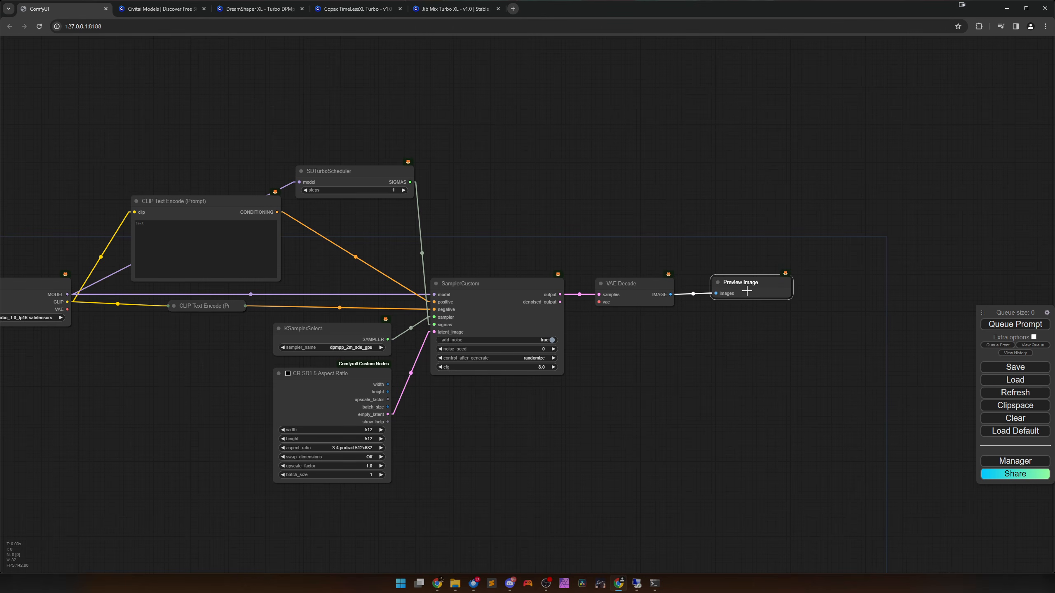
Link the Load Checkpoint node's VAE output to the vae input of VAE Decode.
{"action": "scroll", "coordinate": [654, 326], "scroll_direction": "down", "scroll_amount": 1}
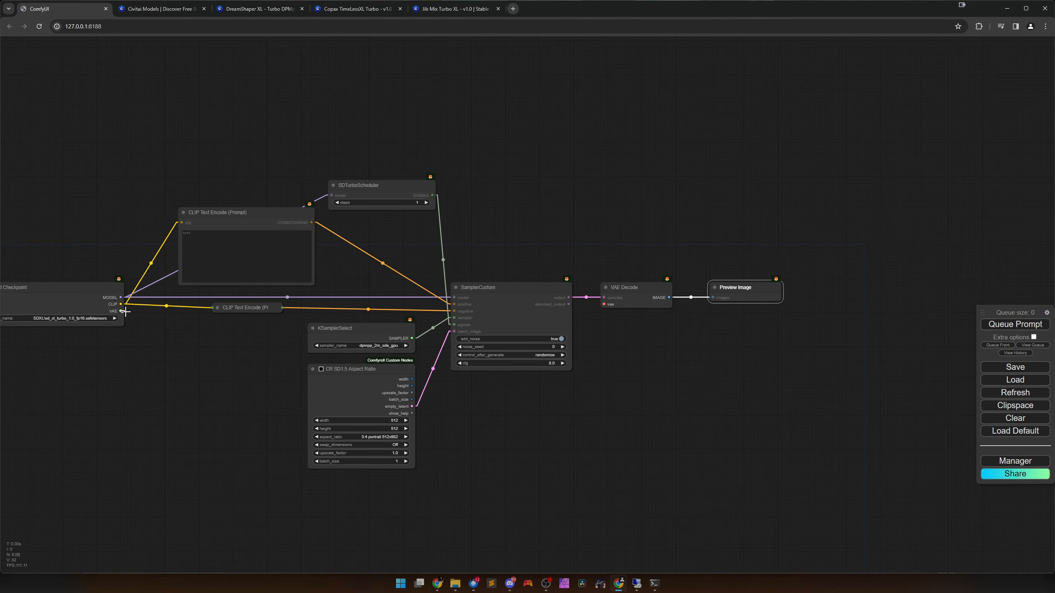
{"action": "left_click_drag", "start_coordinate": [120, 311], "coordinate": [604, 304]}
{"action": "left_click_drag", "start_coordinate": [636, 392], "coordinate": [786, 376]}
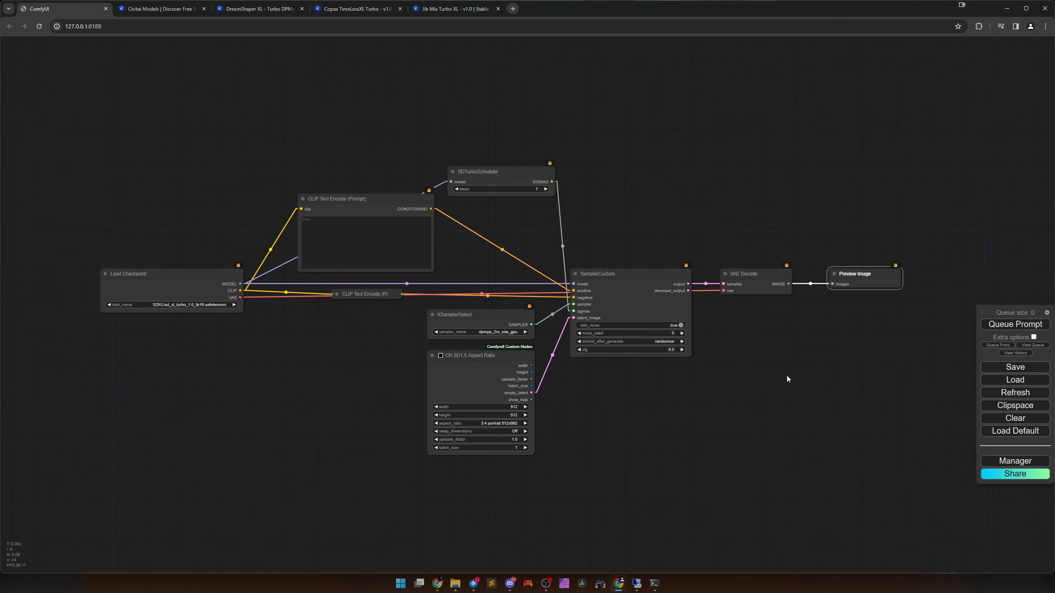
{"action": "scroll", "coordinate": [785, 375], "scroll_direction": "up", "scroll_amount": 1}
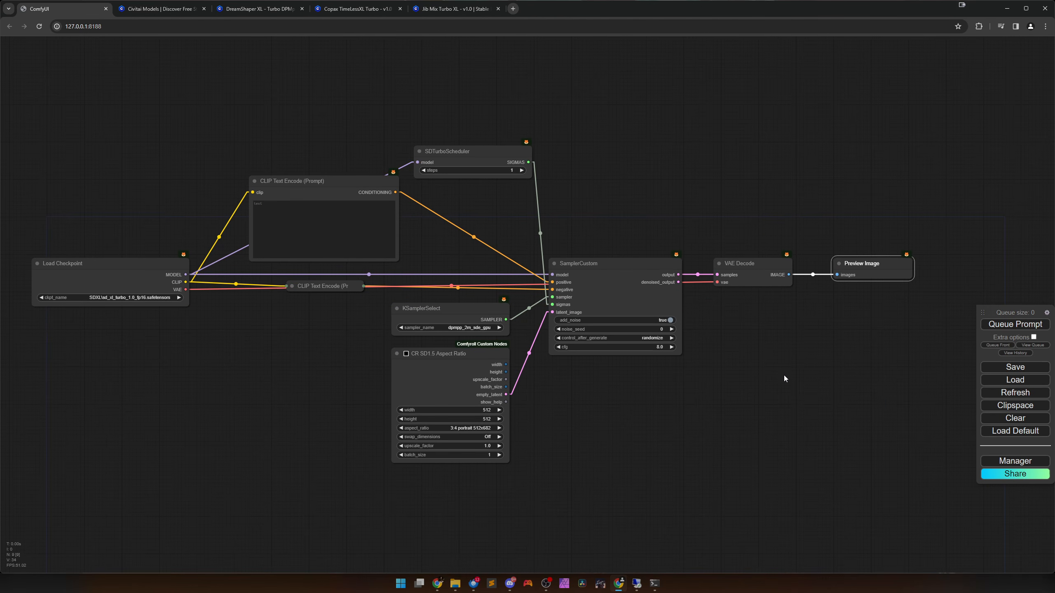
Queue the prompt to generate a test image, and move the Preview Image node closer to VAE Decode.
{"action": "left_click", "coordinate": [1016, 324]}
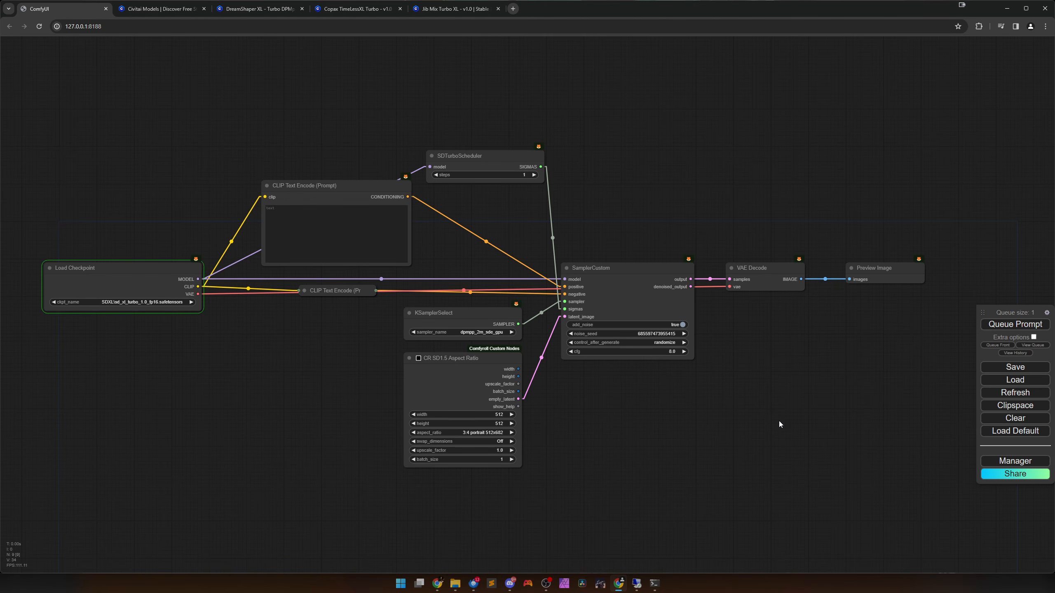
{"action": "scroll", "coordinate": [779, 421], "scroll_direction": "down", "scroll_amount": 1}
{"action": "left_click_drag", "start_coordinate": [774, 439], "coordinate": [784, 434]}
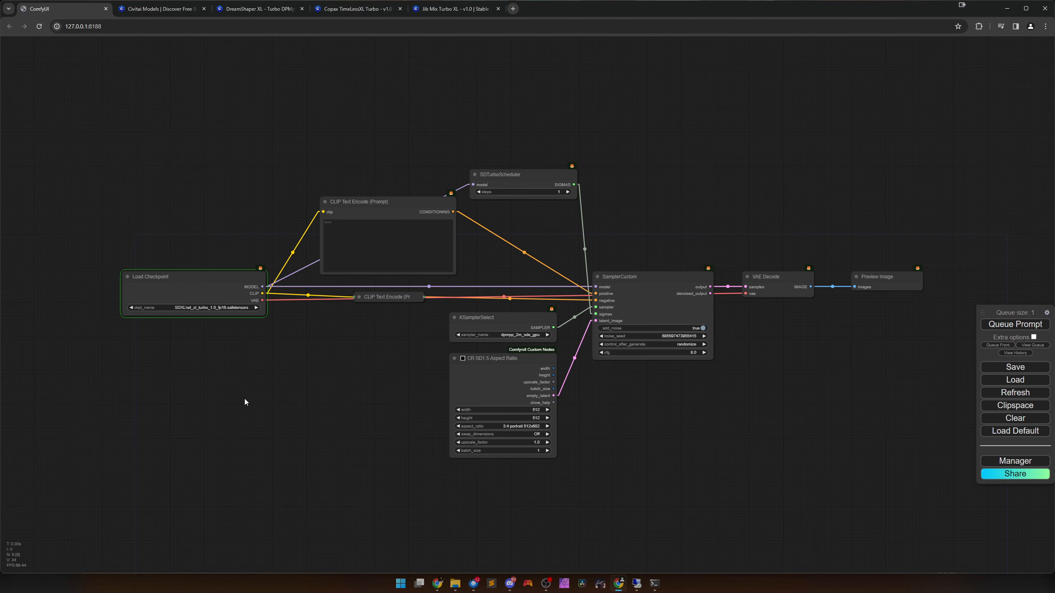
{"action": "left_click_drag", "start_coordinate": [285, 450], "coordinate": [289, 413]}
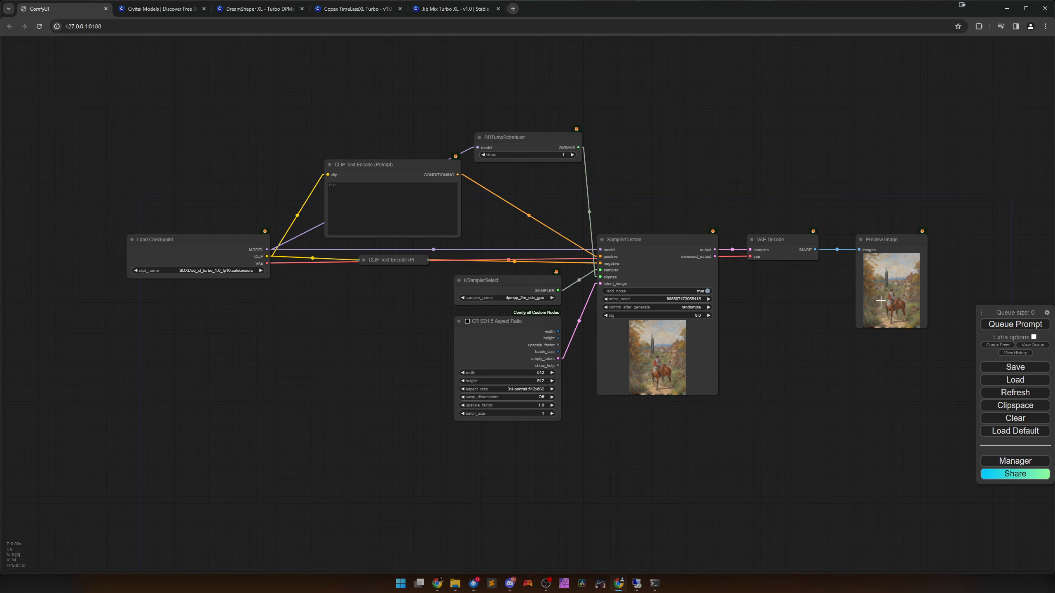
{"action": "left_click_drag", "start_coordinate": [880, 301], "coordinate": [868, 311]}
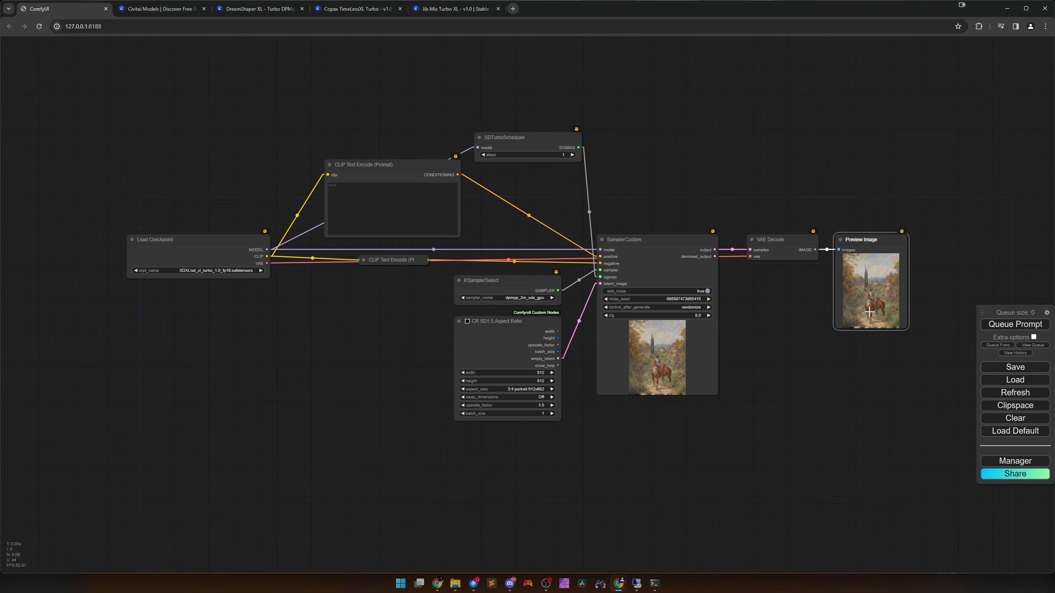
{"action": "left_click", "coordinate": [834, 342]}
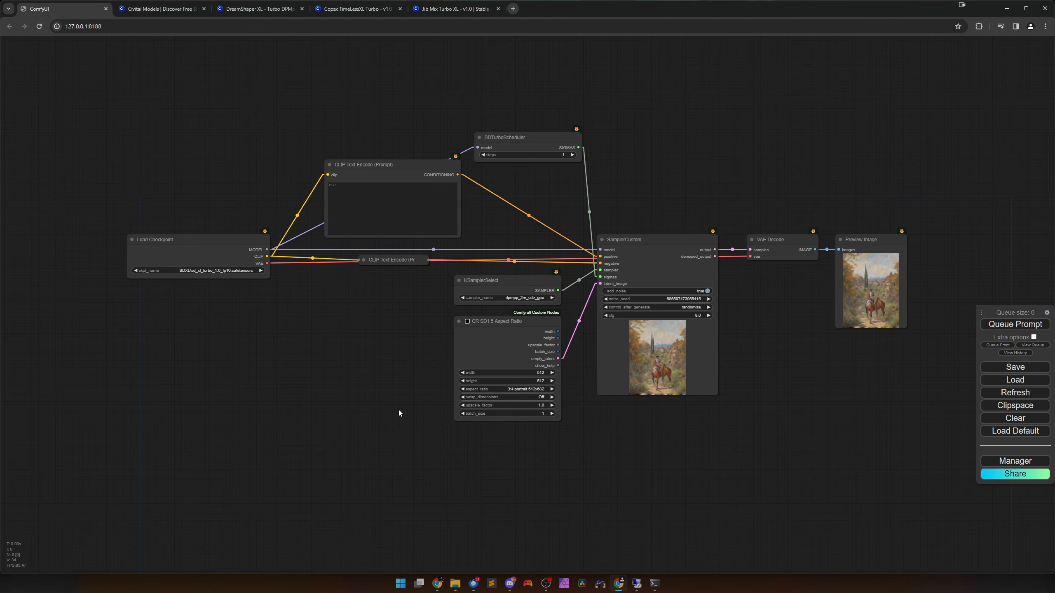
{"action": "left_click_drag", "start_coordinate": [399, 411], "coordinate": [396, 420]}
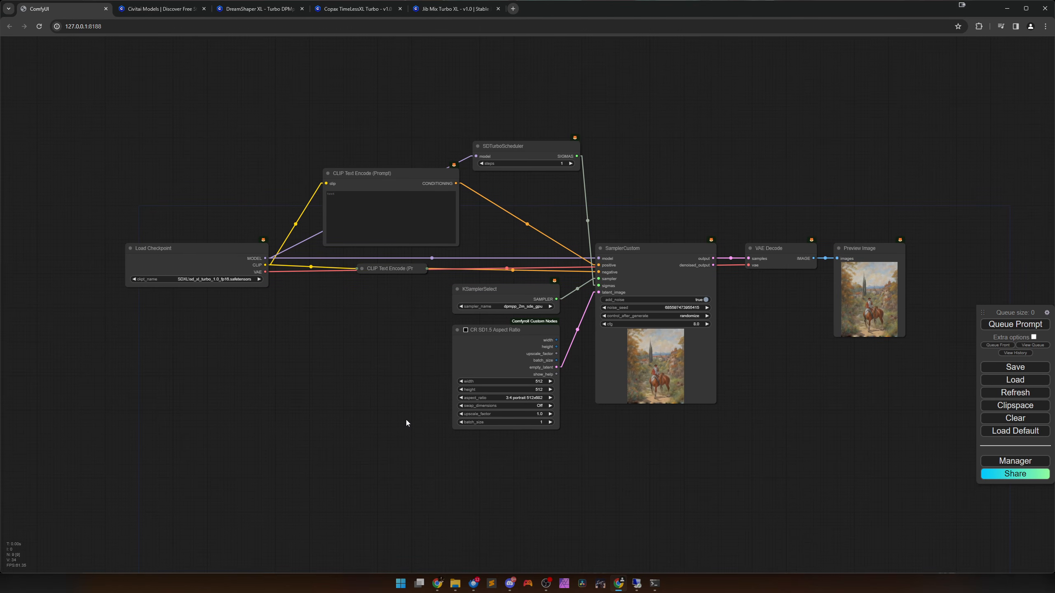
{"action": "scroll", "coordinate": [245, 336], "scroll_direction": "up", "scroll_amount": 5}
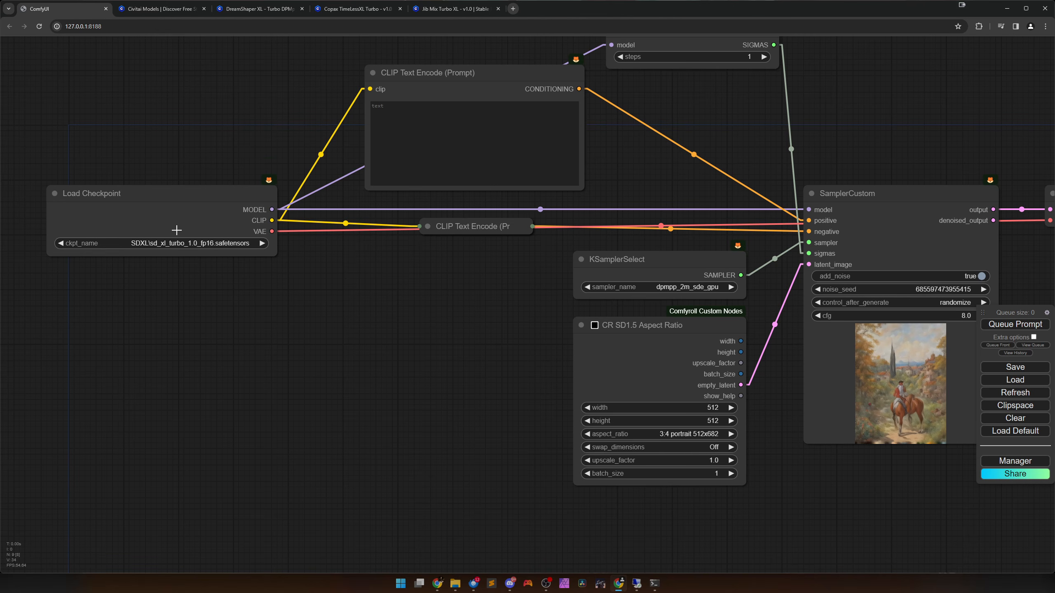
{"action": "scroll", "coordinate": [176, 230], "scroll_direction": "down", "scroll_amount": 3}
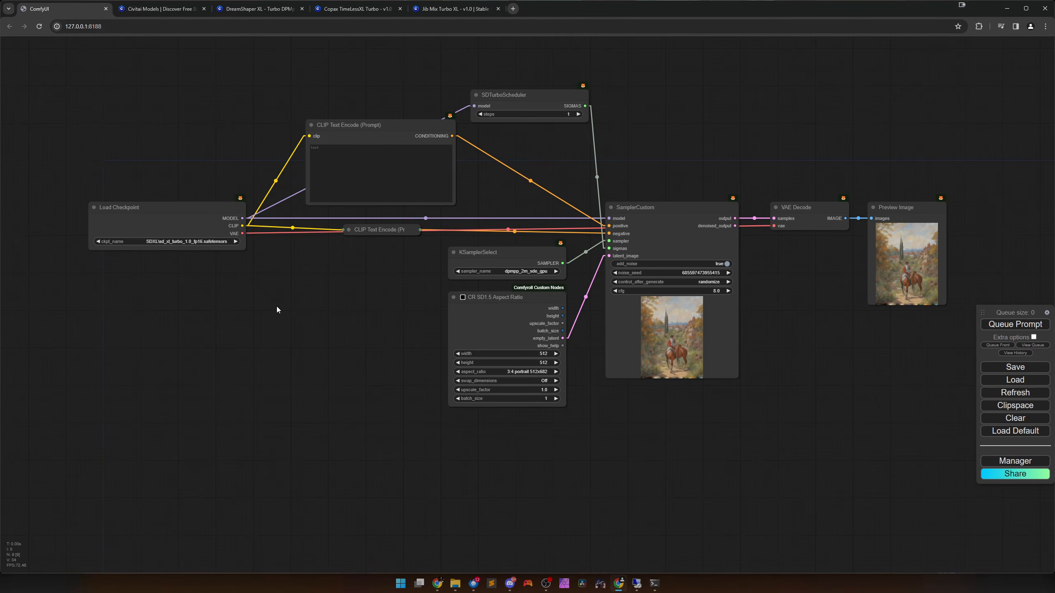
{"action": "left_click_drag", "start_coordinate": [277, 307], "coordinate": [282, 333]}
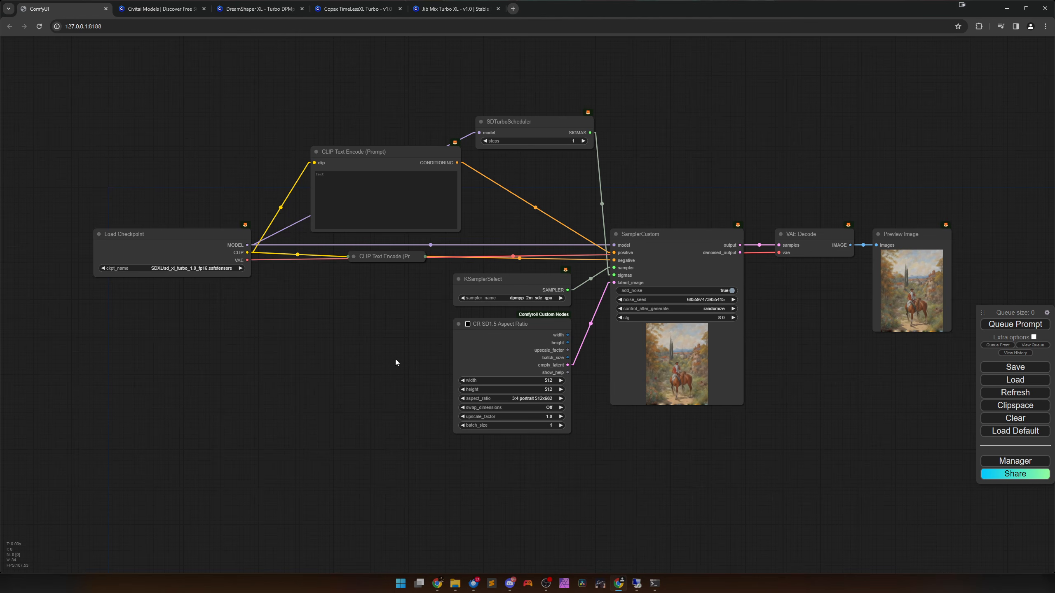
Enter "a cute cat" as the positive prompt in the upper CLIP Text Encode node.
{"action": "left_click_drag", "start_coordinate": [388, 373], "coordinate": [331, 372]}
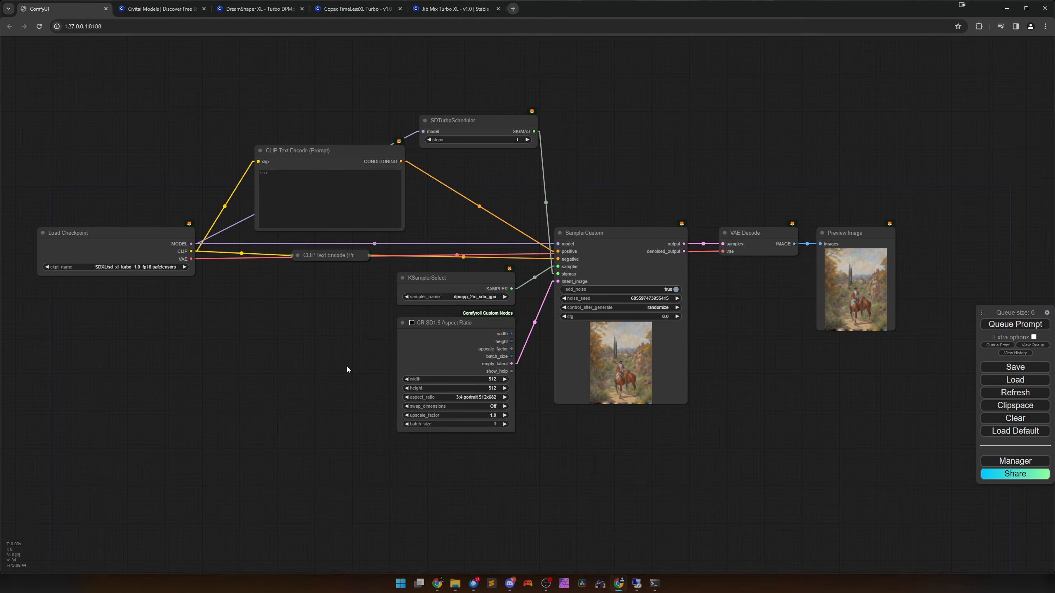
{"action": "left_click_drag", "start_coordinate": [349, 369], "coordinate": [375, 406]}
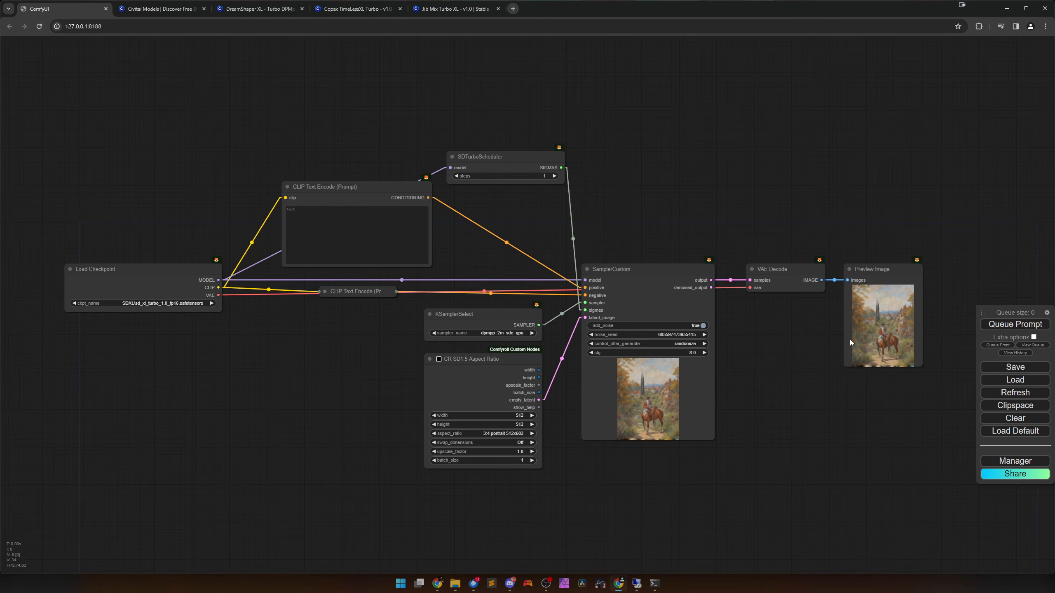
{"action": "left_click", "coordinate": [332, 234]}
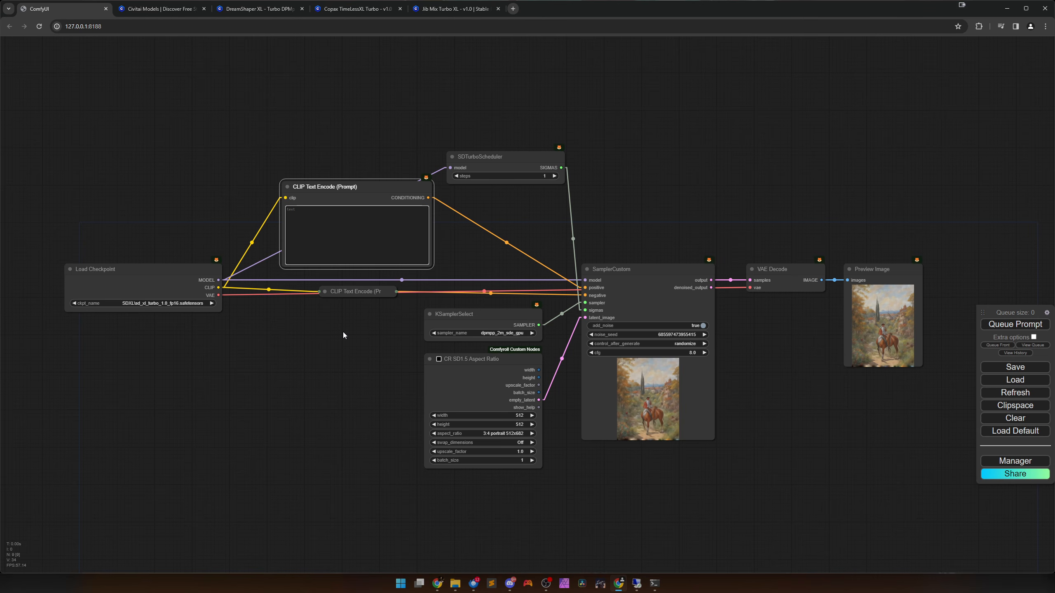
{"action": "type", "text": "a cute cat"}
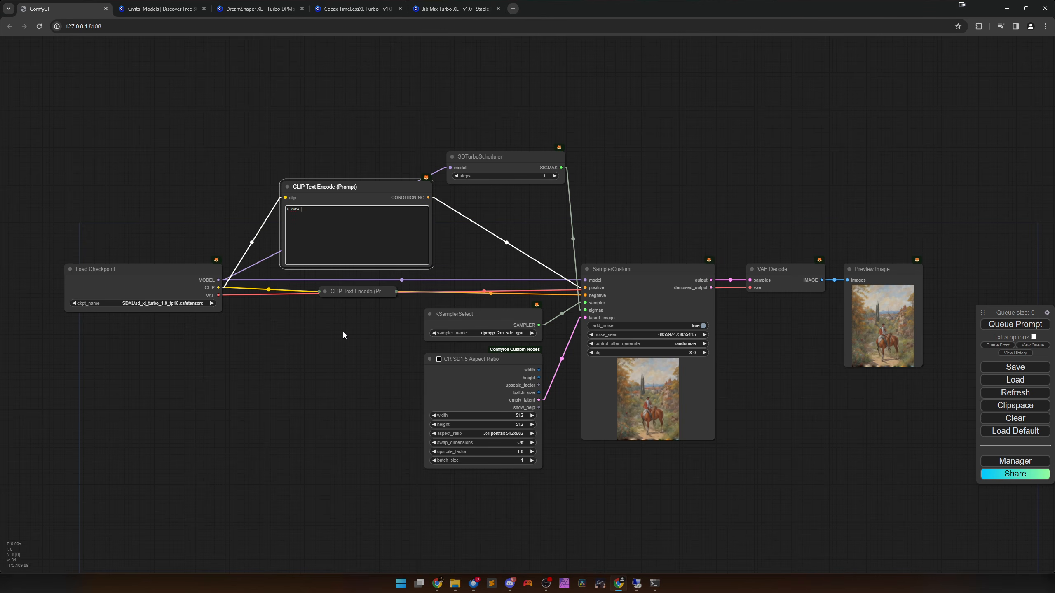
Show the extra queue options and turn on Auto Queue.
{"action": "left_click", "coordinate": [1033, 337]}
{"action": "left_click", "coordinate": [1033, 337]}
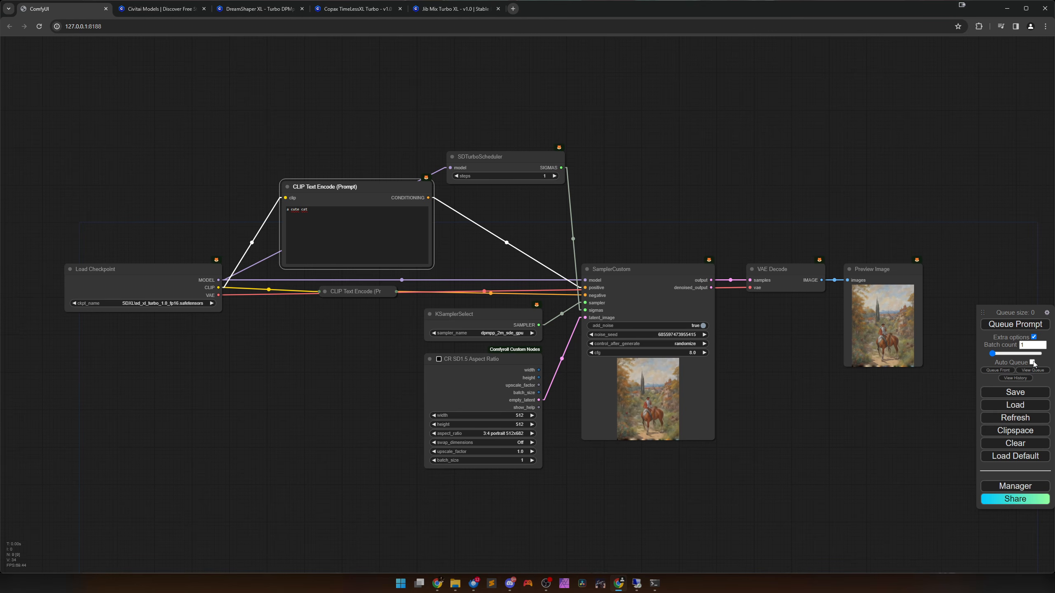
{"action": "left_click", "coordinate": [1033, 363]}
Set SamplerCustom's cfg to 1.1 and its control_after_generate to fixed.
{"action": "scroll", "coordinate": [754, 385], "scroll_direction": "up", "scroll_amount": 5}
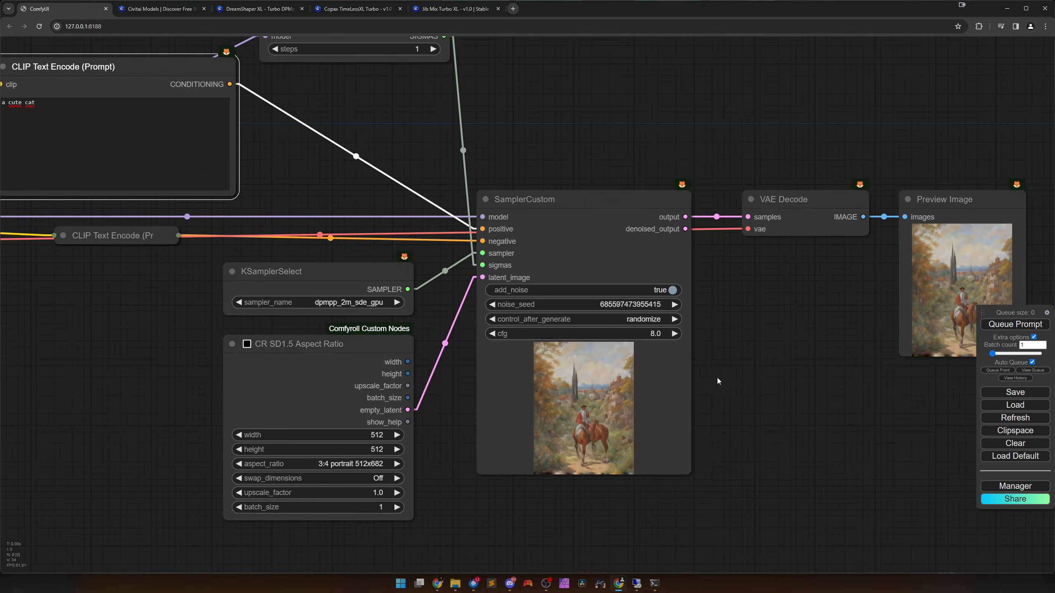
{"action": "scroll", "coordinate": [718, 381], "scroll_direction": "up", "scroll_amount": 3}
{"action": "left_click_drag", "start_coordinate": [627, 324], "coordinate": [594, 327]}
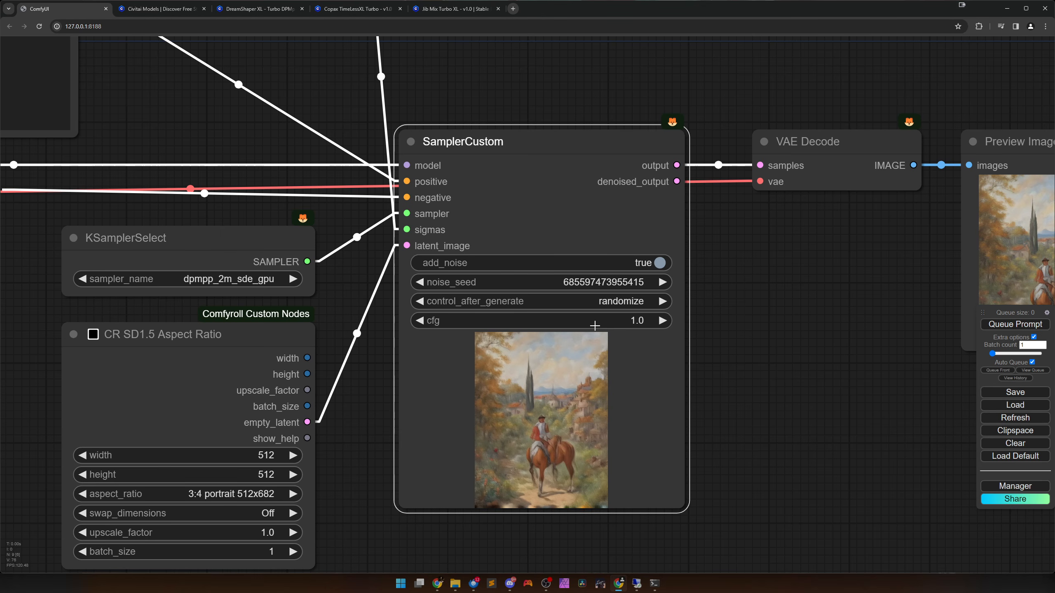
{"action": "left_click", "coordinate": [657, 320]}
{"action": "left_click", "coordinate": [628, 301]}
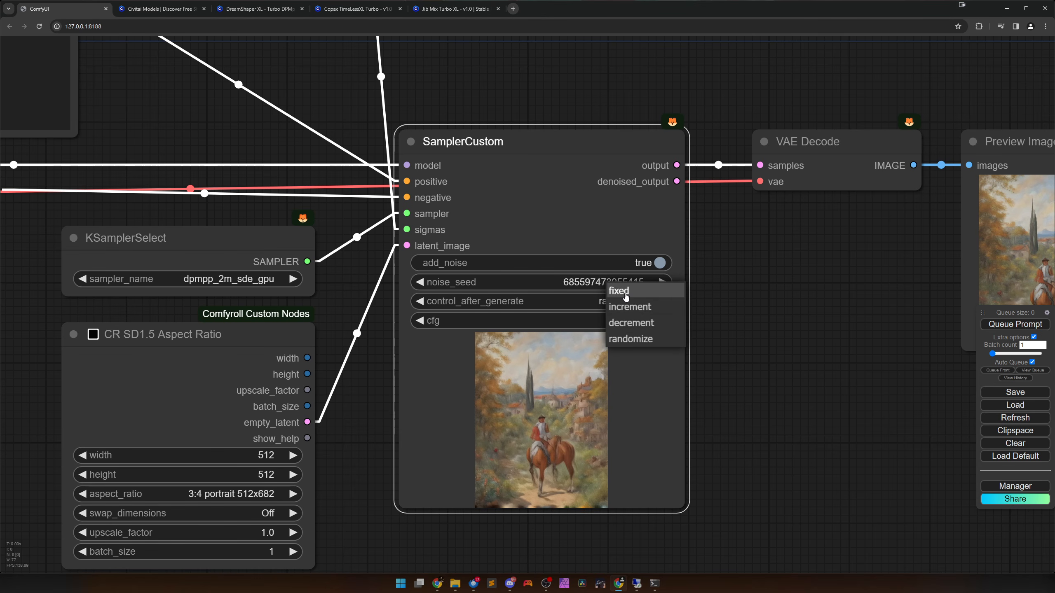
{"action": "left_click", "coordinate": [626, 296]}
Queue the prompt to start generating cat images automatically.
{"action": "scroll", "coordinate": [672, 383], "scroll_direction": "down", "scroll_amount": 9}
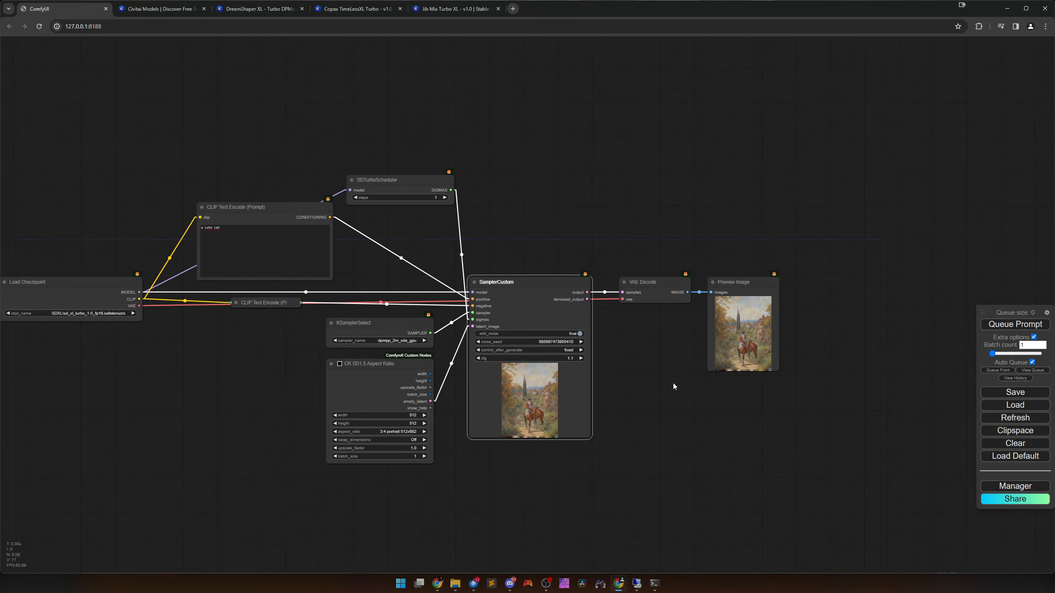
{"action": "left_click", "coordinate": [1005, 324]}
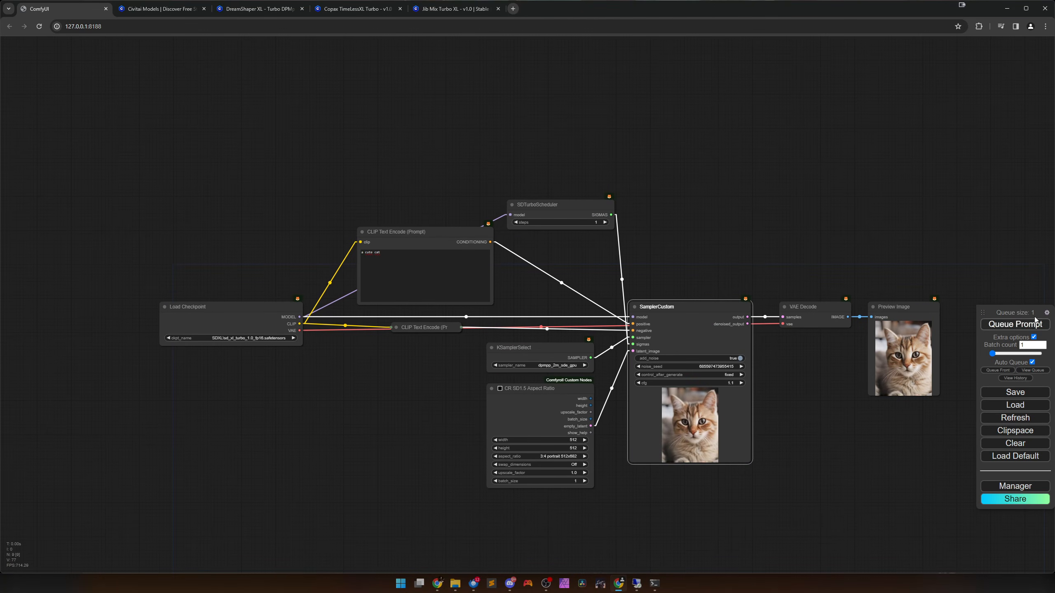
{"action": "scroll", "coordinate": [824, 386], "scroll_direction": "up", "scroll_amount": 2}
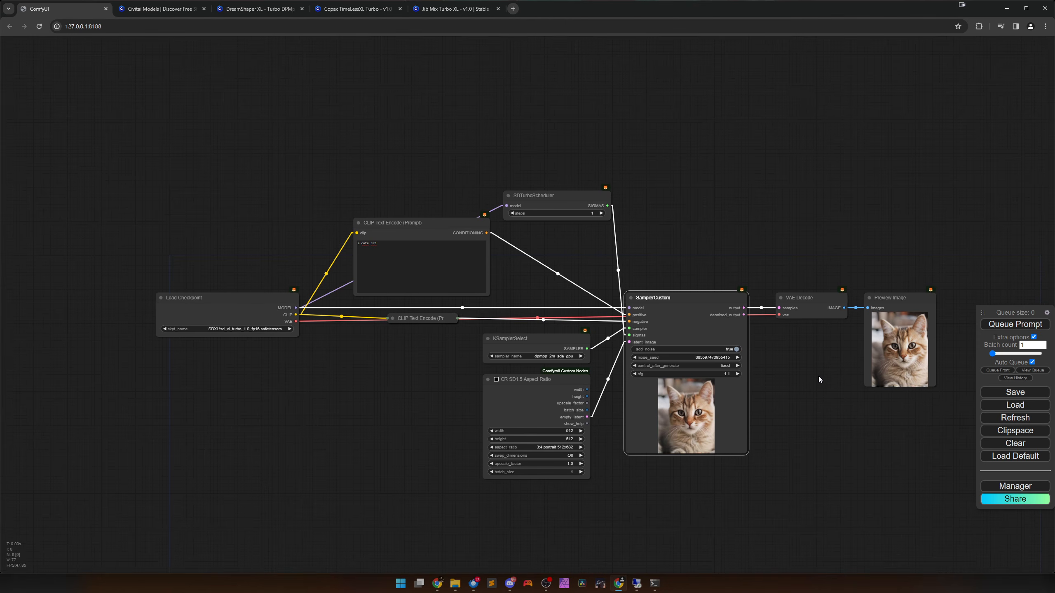
Extend the positive prompt to "a cute cat in kitchen drinking milk".
{"action": "left_click", "coordinate": [407, 253]}
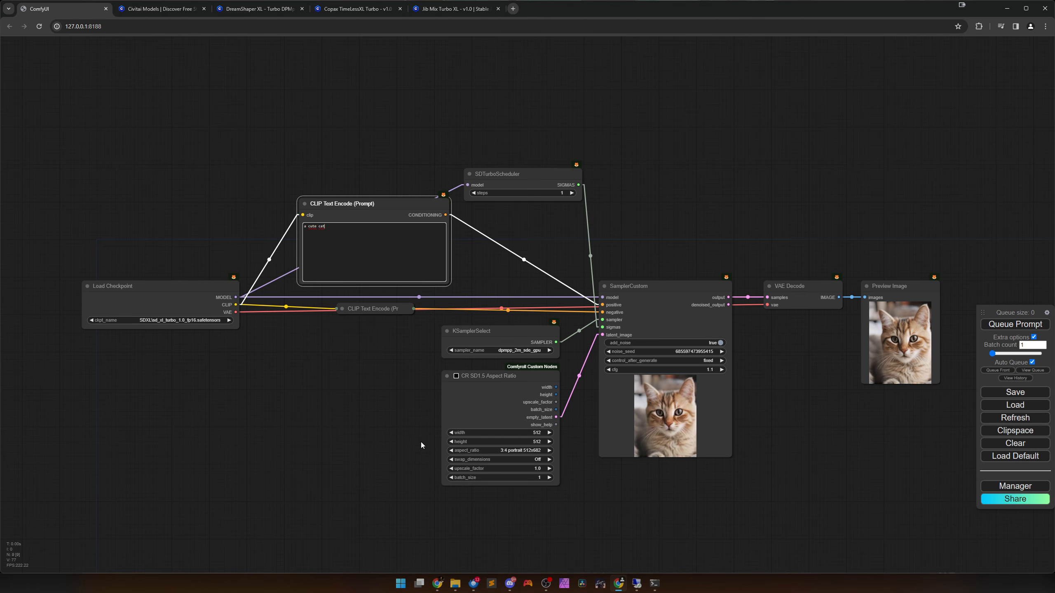
{"action": "type", "text": "in"}
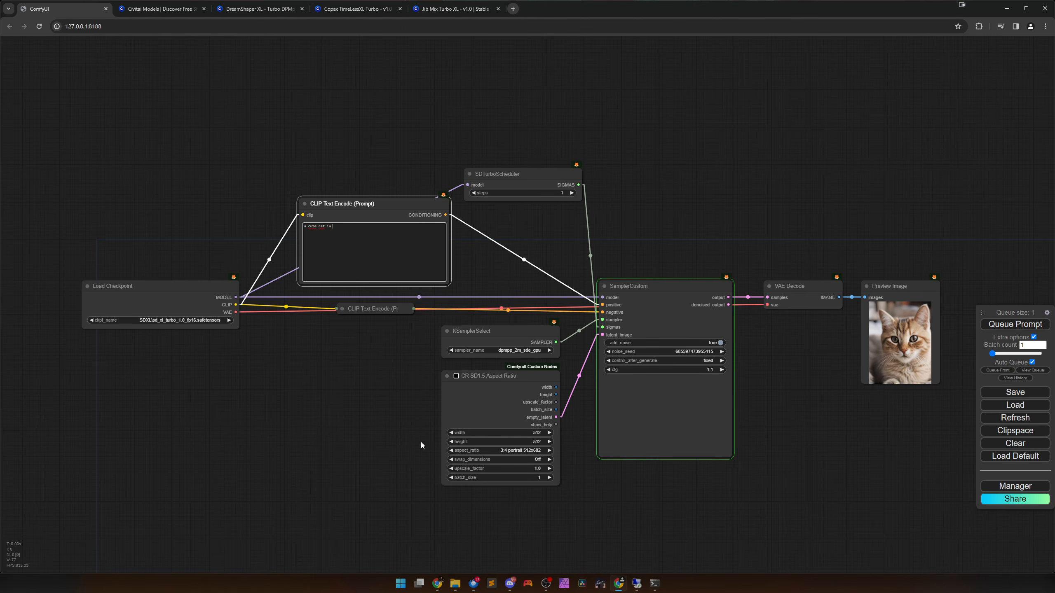
{"action": "type", "text": " kitchen"}
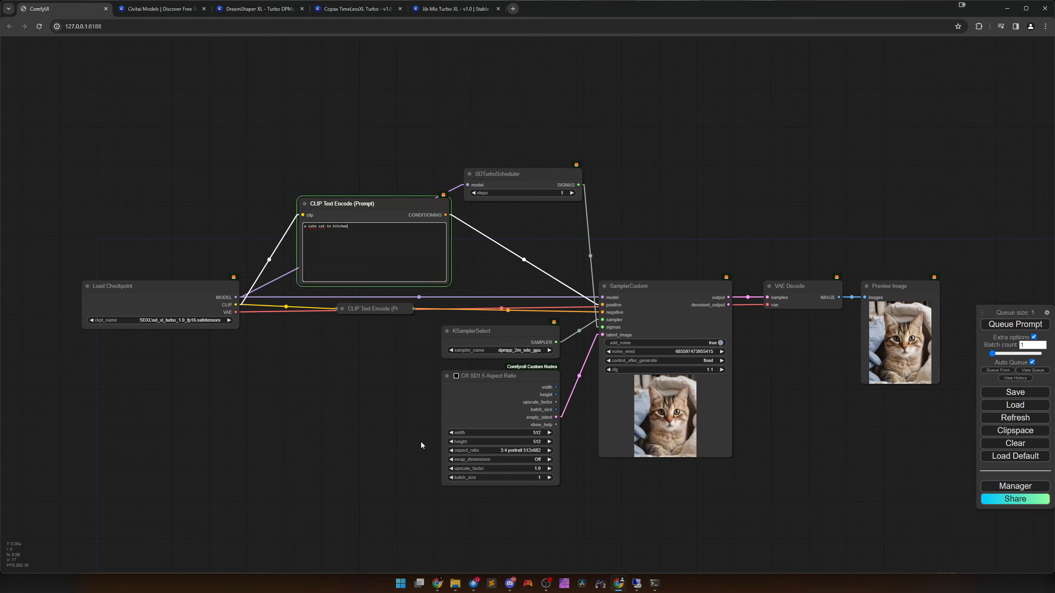
{"action": "type", "text": " drinking milk"}
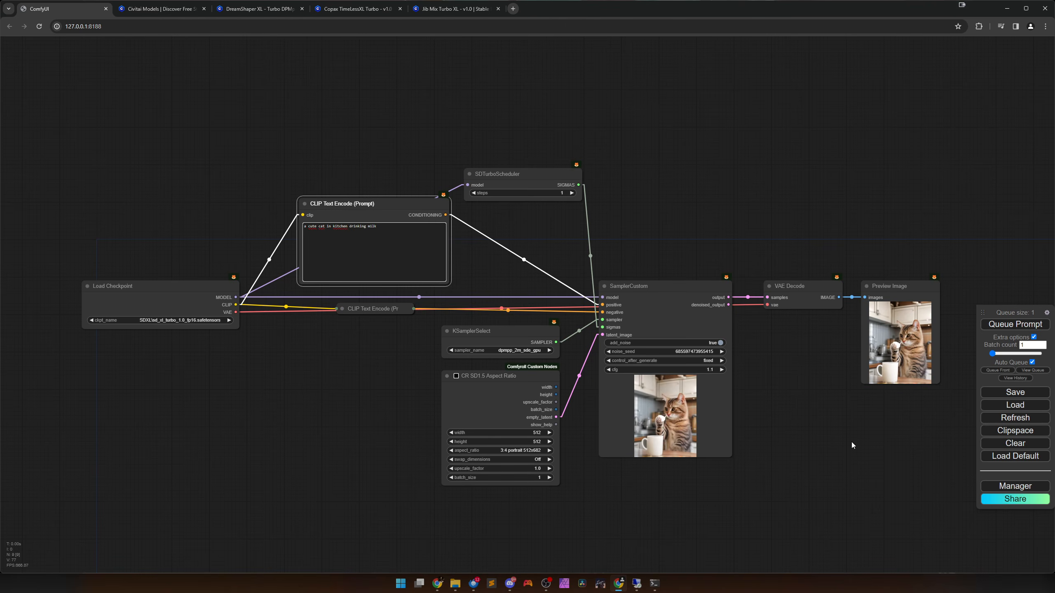
{"action": "scroll", "coordinate": [851, 441], "scroll_direction": "up", "scroll_amount": 8}
{"action": "left_click_drag", "start_coordinate": [802, 388], "coordinate": [644, 427]}
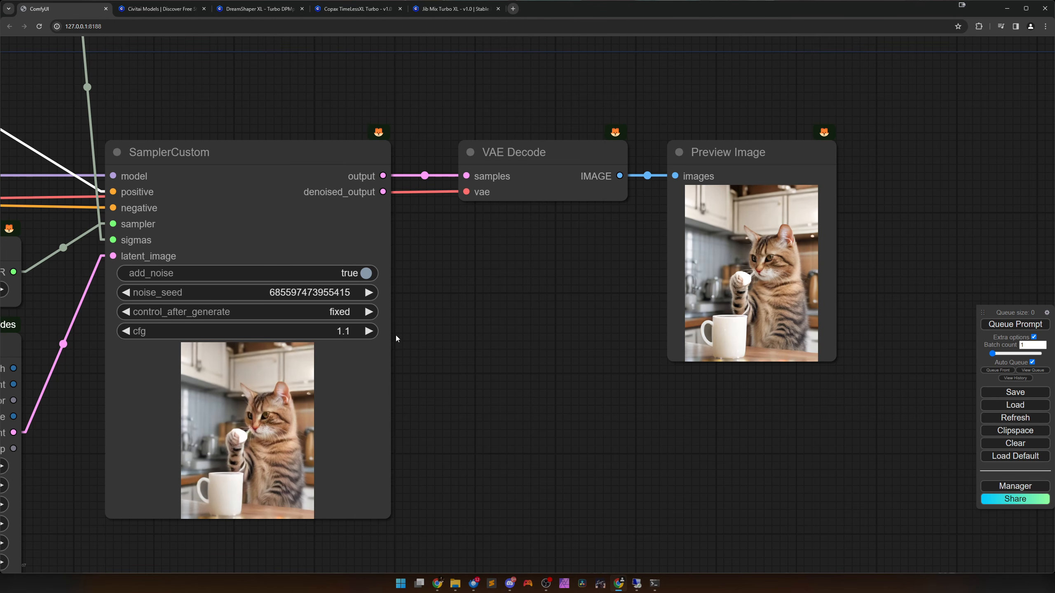
{"action": "left_click", "coordinate": [369, 292]}
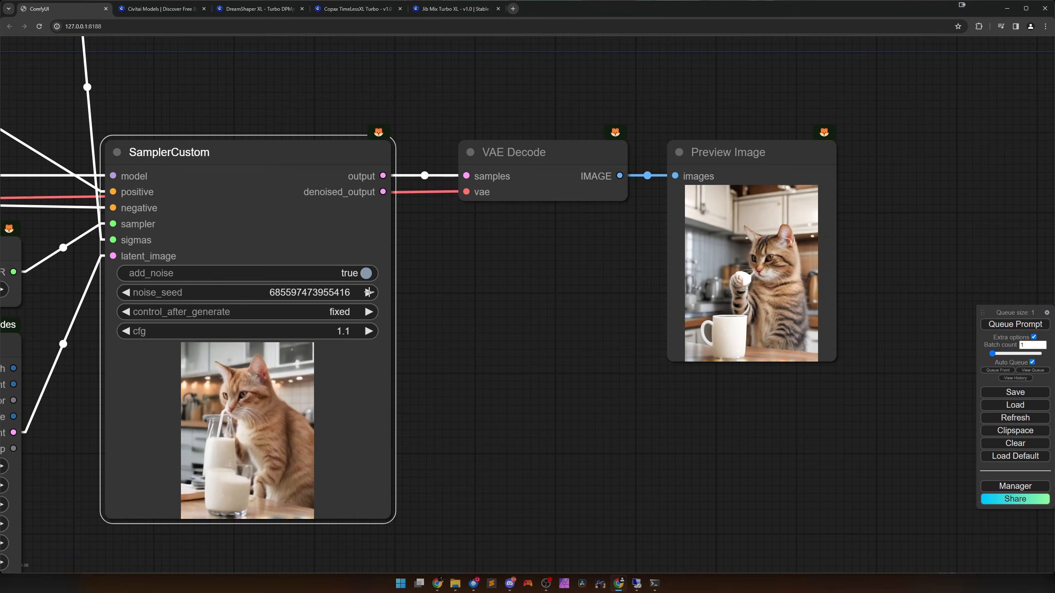
{"action": "left_click", "coordinate": [368, 292]}
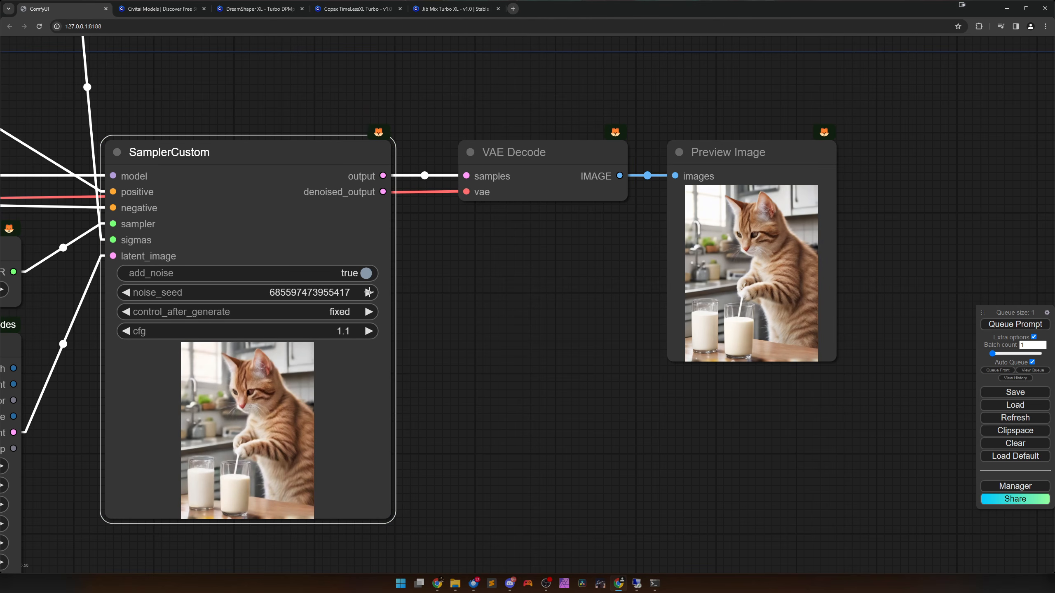
Duplicate the Load Checkpoint node and place the copy well below the original.
{"action": "scroll", "coordinate": [578, 404], "scroll_direction": "down", "scroll_amount": 8}
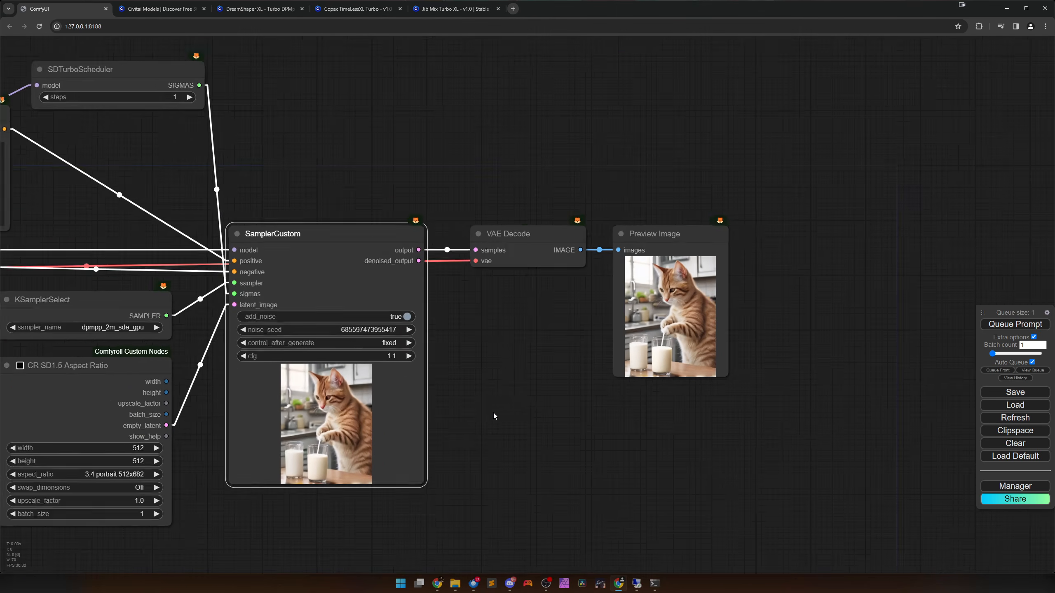
{"action": "scroll", "coordinate": [717, 377], "scroll_direction": "down", "scroll_amount": 1}
{"action": "left_click_drag", "start_coordinate": [725, 385], "coordinate": [776, 360]}
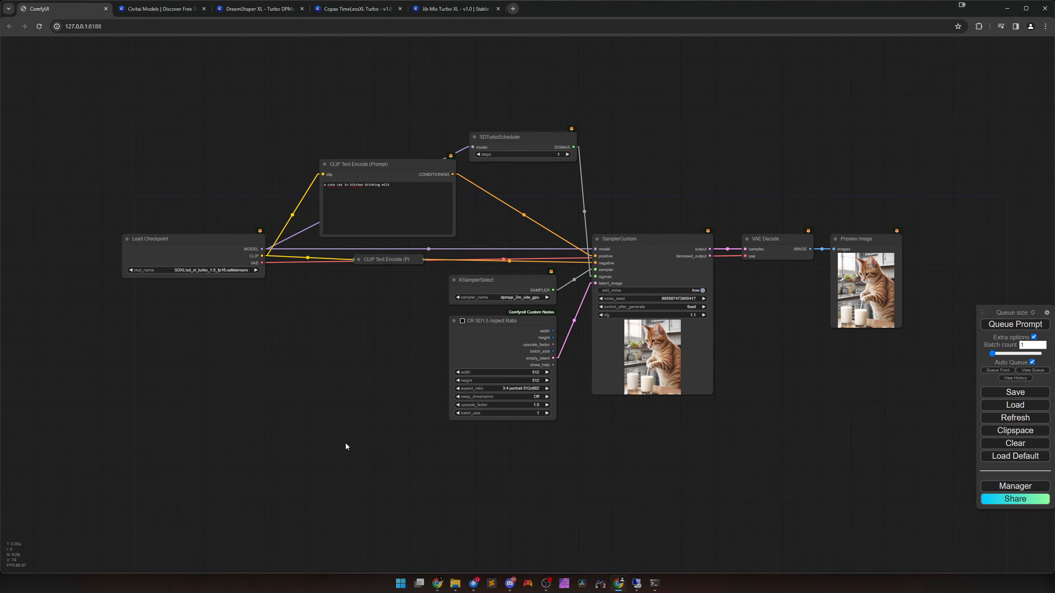
{"action": "left_click", "coordinate": [175, 247]}
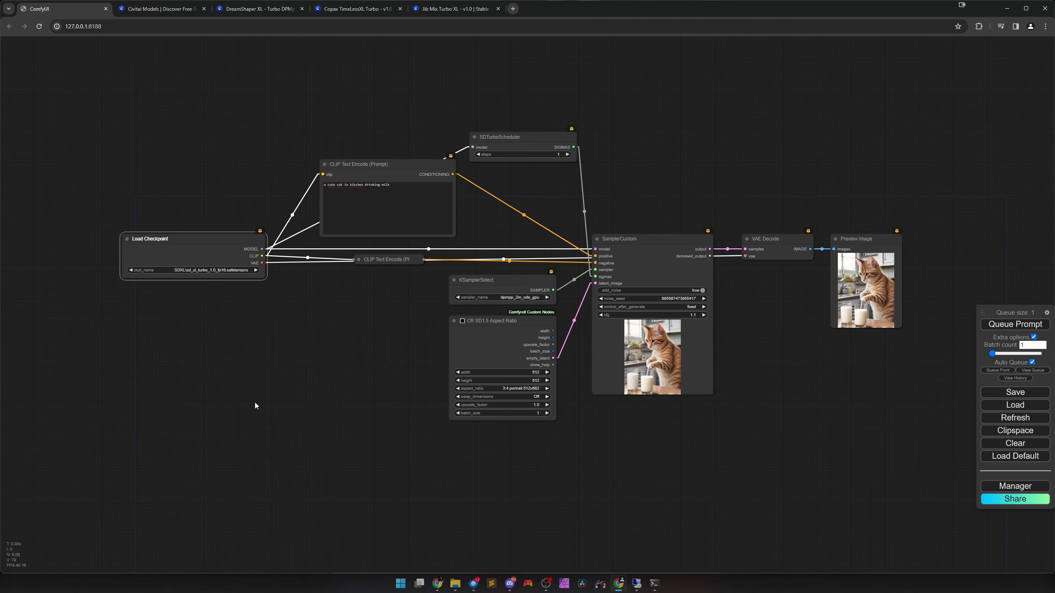
{"action": "key", "text": "ctrl+c"}
{"action": "key", "text": "ctrl+v"}
{"action": "left_click_drag", "start_coordinate": [344, 430], "coordinate": [201, 445]}
Set the copied Load Checkpoint node's ckpt_name to SDXL\dreamshaperXL_turboDpmppSDE.safetensors.
{"action": "scroll", "coordinate": [301, 492], "scroll_direction": "up", "scroll_amount": 5}
{"action": "scroll", "coordinate": [300, 492], "scroll_direction": "up", "scroll_amount": 3}
{"action": "left_click_drag", "start_coordinate": [301, 492], "coordinate": [455, 421]}
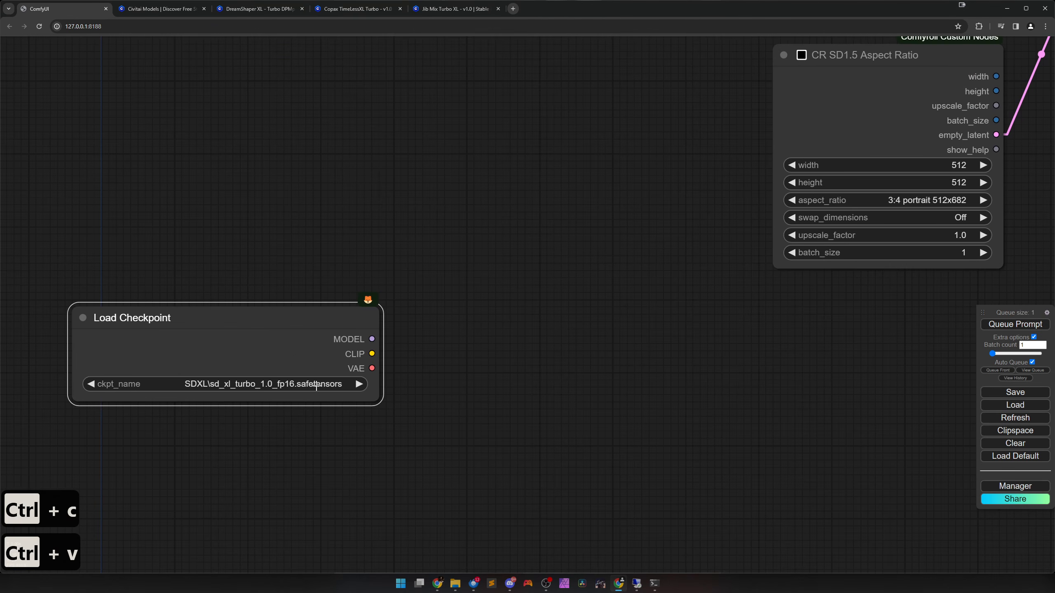
{"action": "left_click", "coordinate": [316, 386]}
{"action": "scroll", "coordinate": [384, 493], "scroll_direction": "down", "scroll_amount": 3}
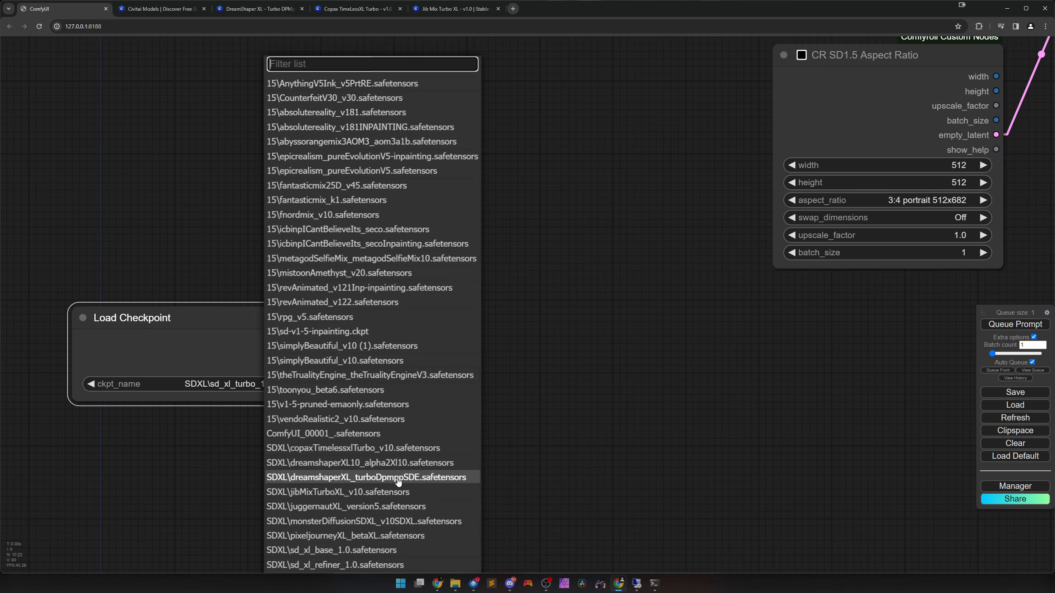
{"action": "left_click", "coordinate": [412, 478]}
Add a KSampler node from the sampling category and place it below SamplerCustom, level with the second Load Checkpoint.
{"action": "scroll", "coordinate": [474, 462], "scroll_direction": "down", "scroll_amount": 5}
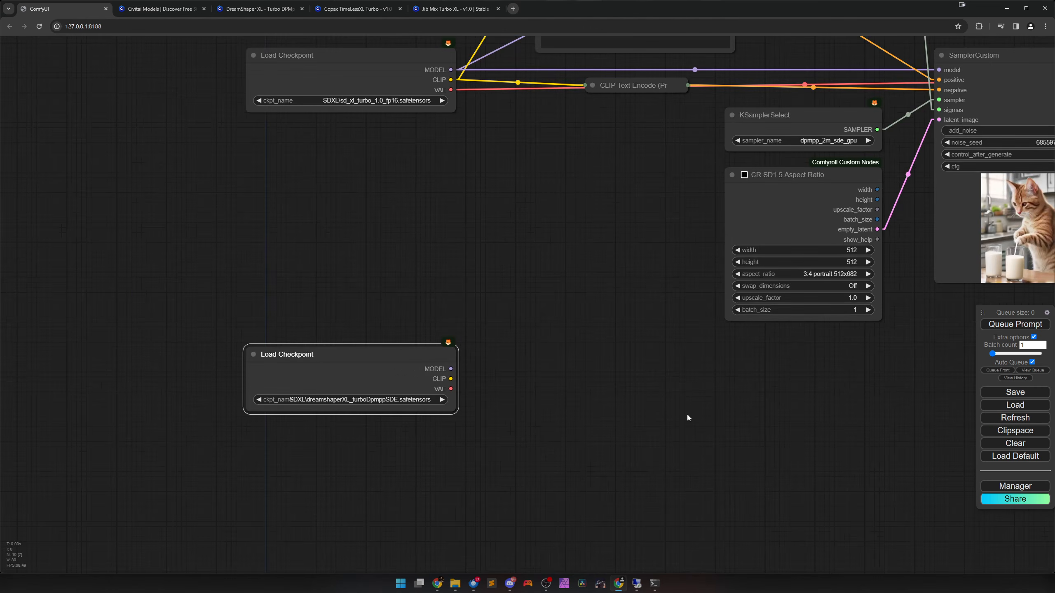
{"action": "left_click_drag", "start_coordinate": [687, 414], "coordinate": [376, 452]}
{"action": "scroll", "coordinate": [454, 455], "scroll_direction": "down", "scroll_amount": 2}
{"action": "right_click", "coordinate": [374, 447]}
{"action": "left_click", "coordinate": [423, 451]}
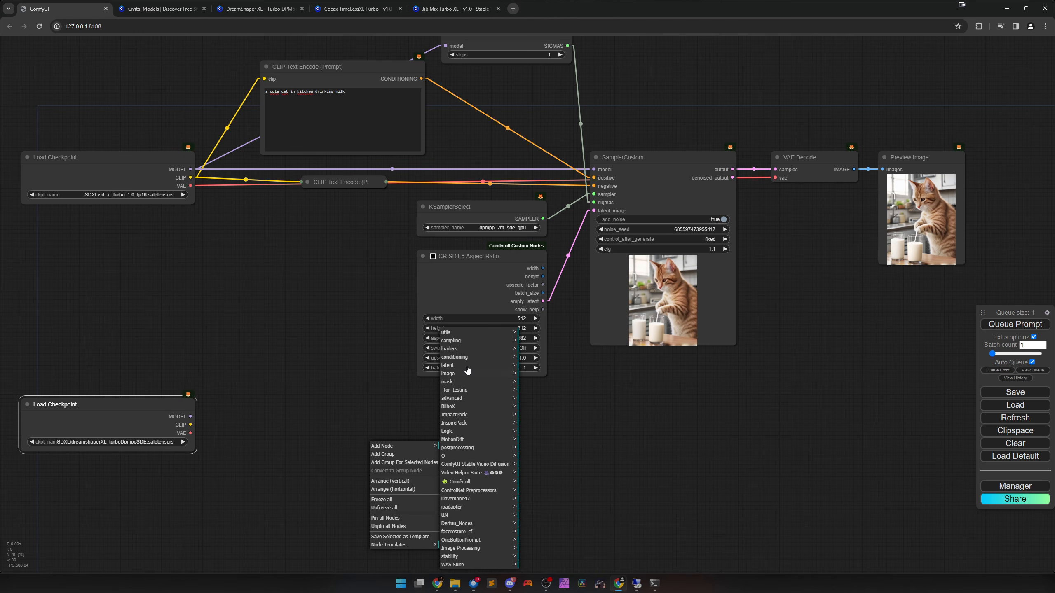
{"action": "left_click", "coordinate": [457, 341]}
{"action": "left_click", "coordinate": [533, 463]}
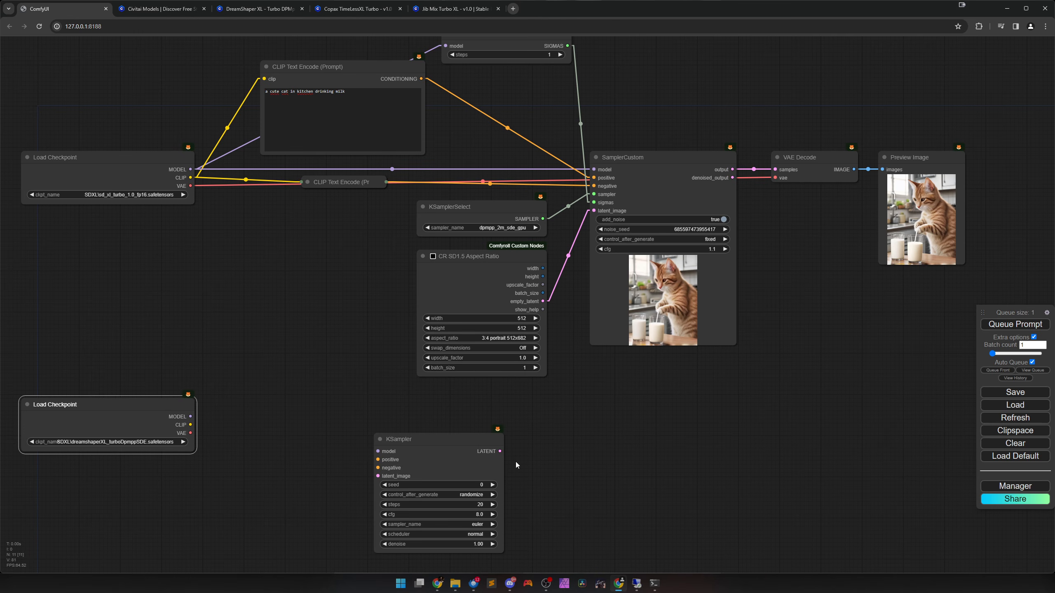
{"action": "left_click_drag", "start_coordinate": [447, 458], "coordinate": [640, 426]}
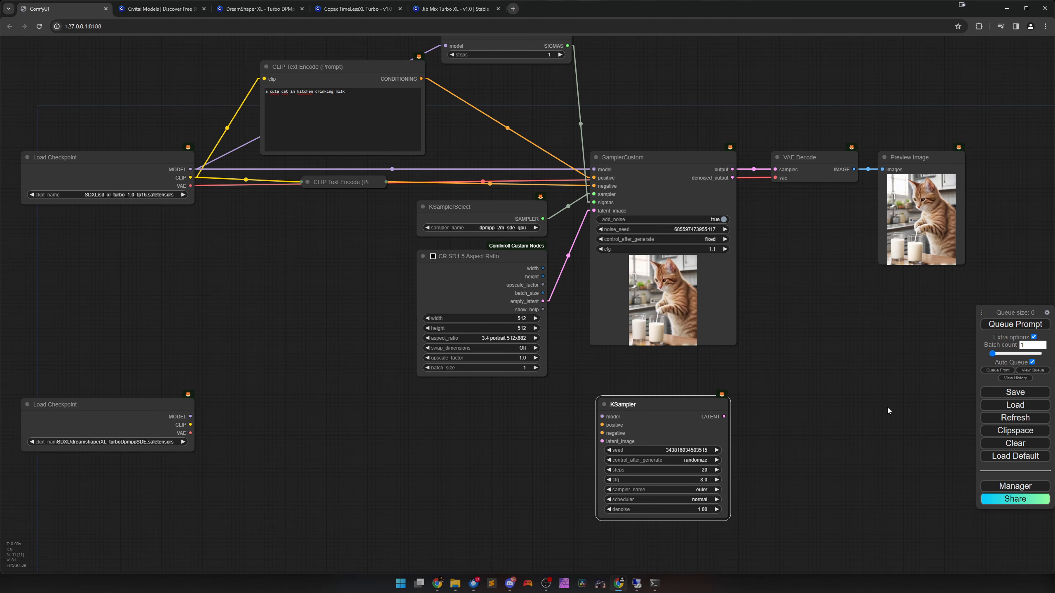
Turn off Auto Queue and link the second Load Checkpoint's MODEL output to the KSampler's model input.
{"action": "left_click", "coordinate": [1032, 363]}
{"action": "left_click_drag", "start_coordinate": [509, 469], "coordinate": [504, 416]}
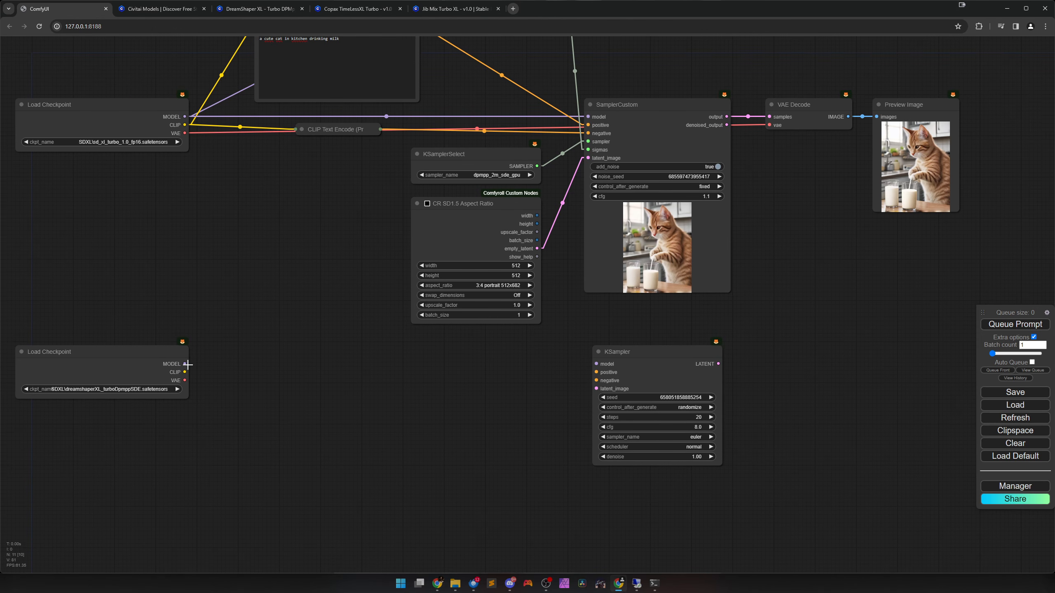
{"action": "left_click_drag", "start_coordinate": [185, 364], "coordinate": [596, 364]}
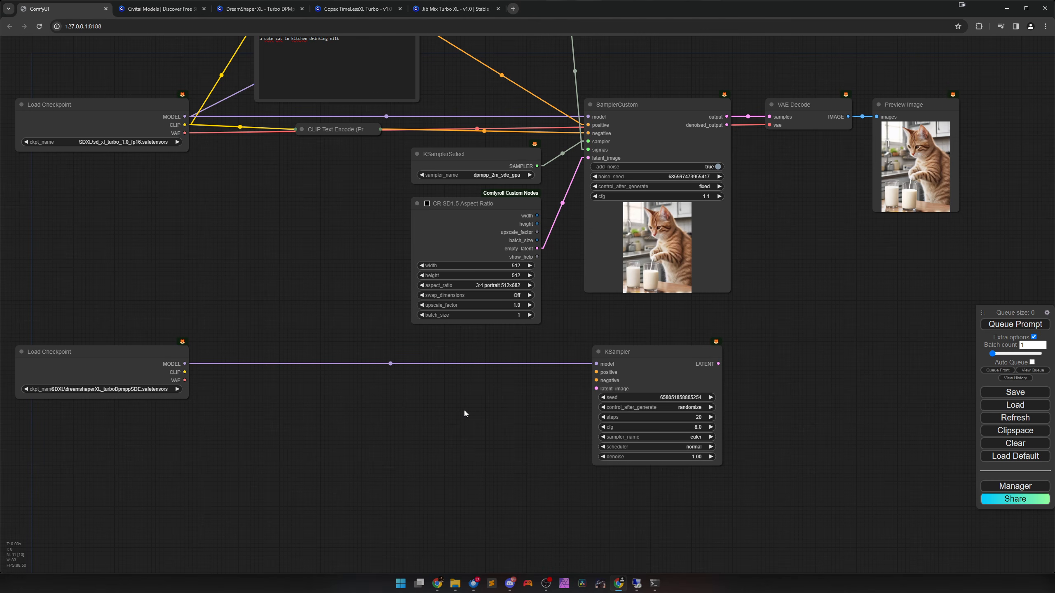
Expand and shrink the negative prompt node, and link both prompts' CONDITIONING outputs and the aspect ratio node's empty_latent to the KSampler.
{"action": "scroll", "coordinate": [460, 407], "scroll_direction": "down", "scroll_amount": 2}
{"action": "left_click_drag", "start_coordinate": [459, 408], "coordinate": [435, 449]}
{"action": "left_click", "coordinate": [300, 224]}
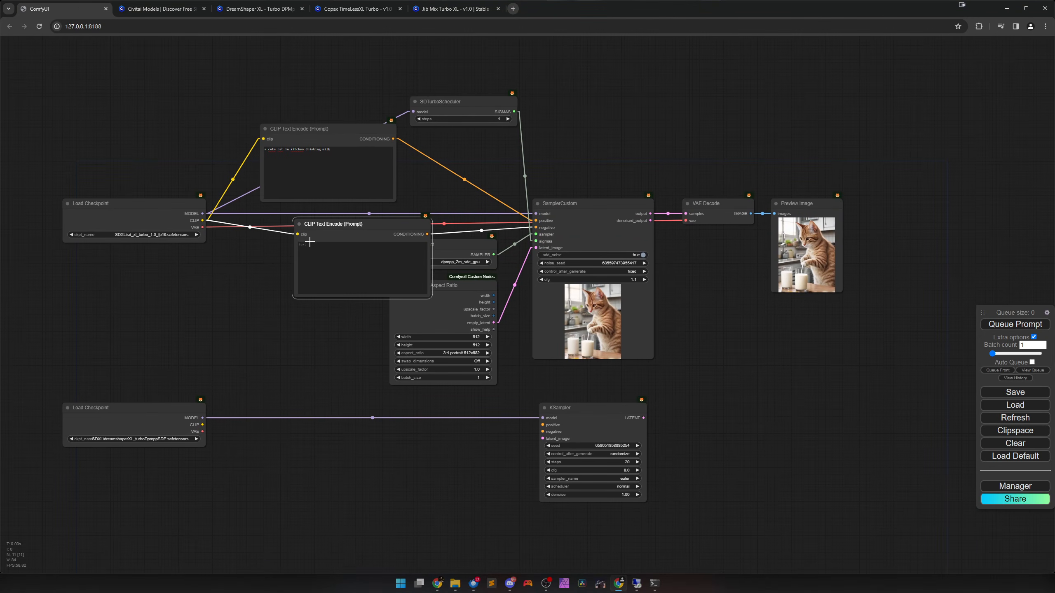
{"action": "left_click_drag", "start_coordinate": [427, 296], "coordinate": [543, 432]}
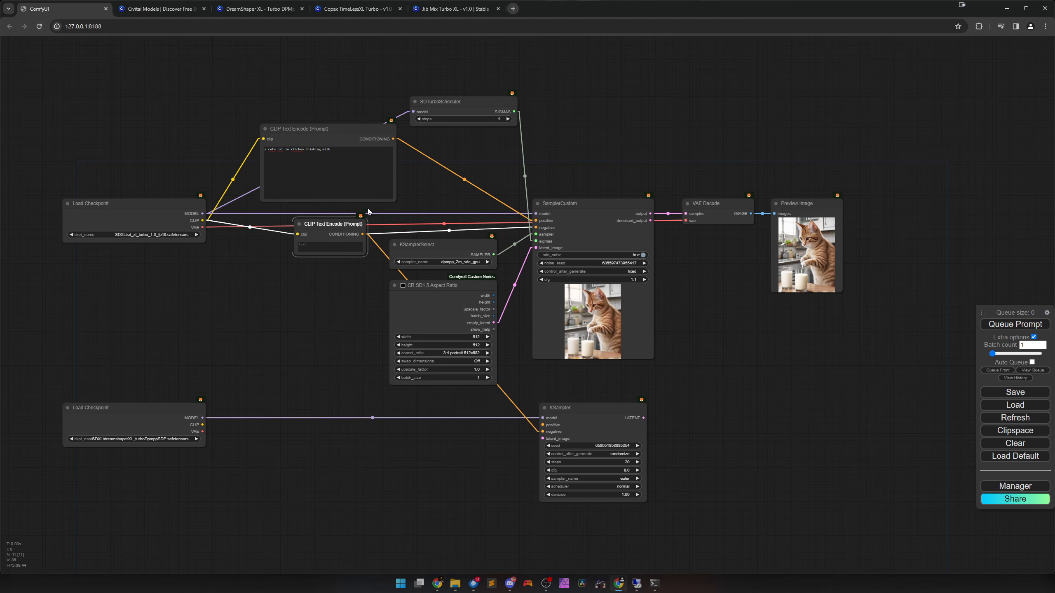
{"action": "left_click_drag", "start_coordinate": [390, 142], "coordinate": [542, 425]}
{"action": "left_click_drag", "start_coordinate": [493, 323], "coordinate": [542, 438]}
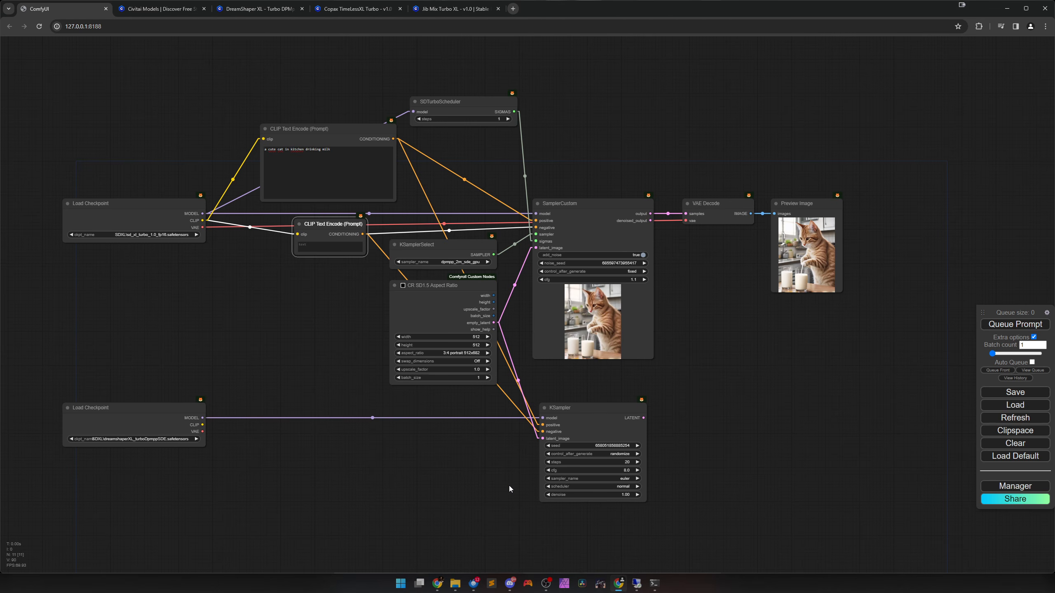
Convert SamplerCustom's noise_seed widget to an input.
{"action": "left_click", "coordinate": [639, 321]}
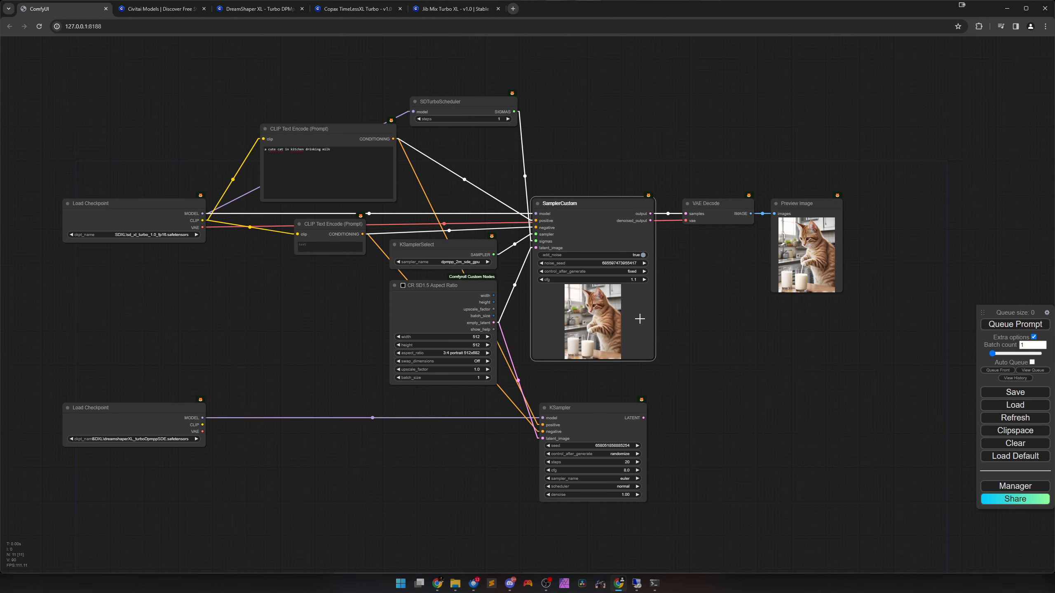
{"action": "right_click", "coordinate": [638, 321]}
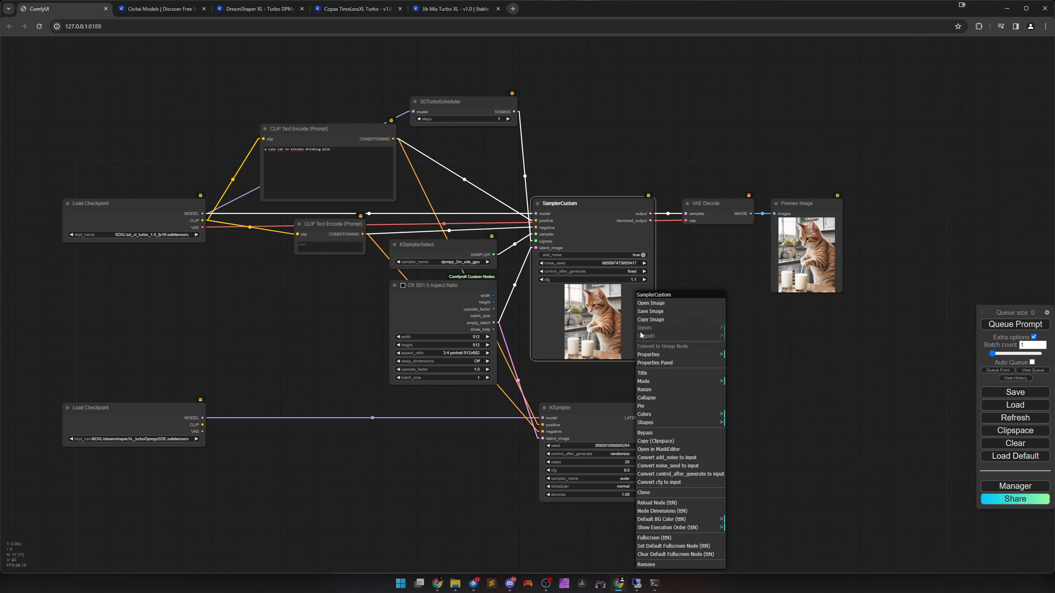
{"action": "left_click", "coordinate": [663, 466]}
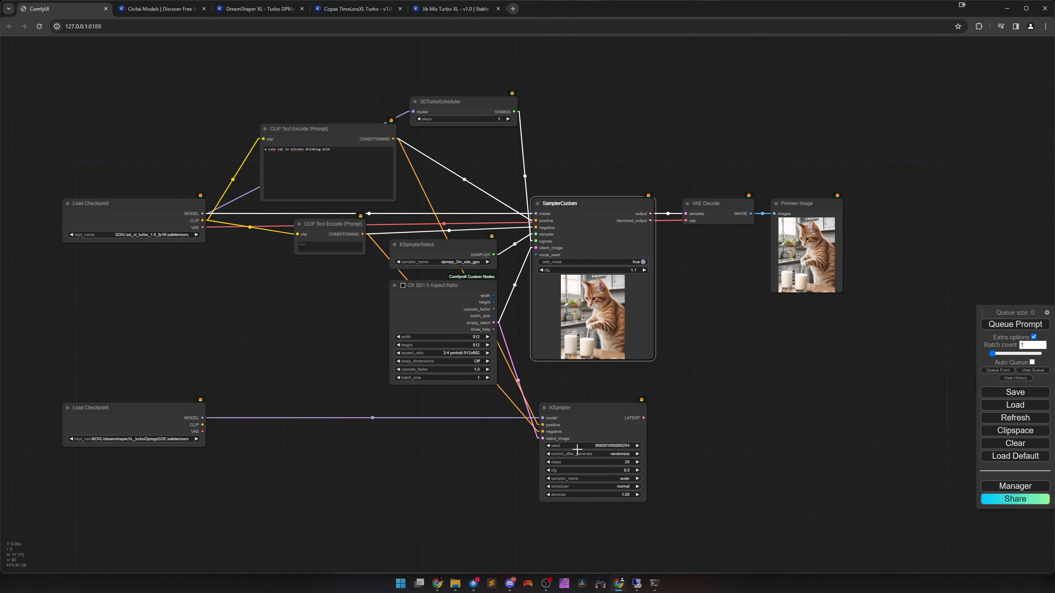
Convert the KSampler's seed to an input and drive both samplers' seeds from one widened primitive node placed above the second Load Checkpoint.
{"action": "left_click", "coordinate": [586, 435]}
{"action": "right_click", "coordinate": [586, 434]}
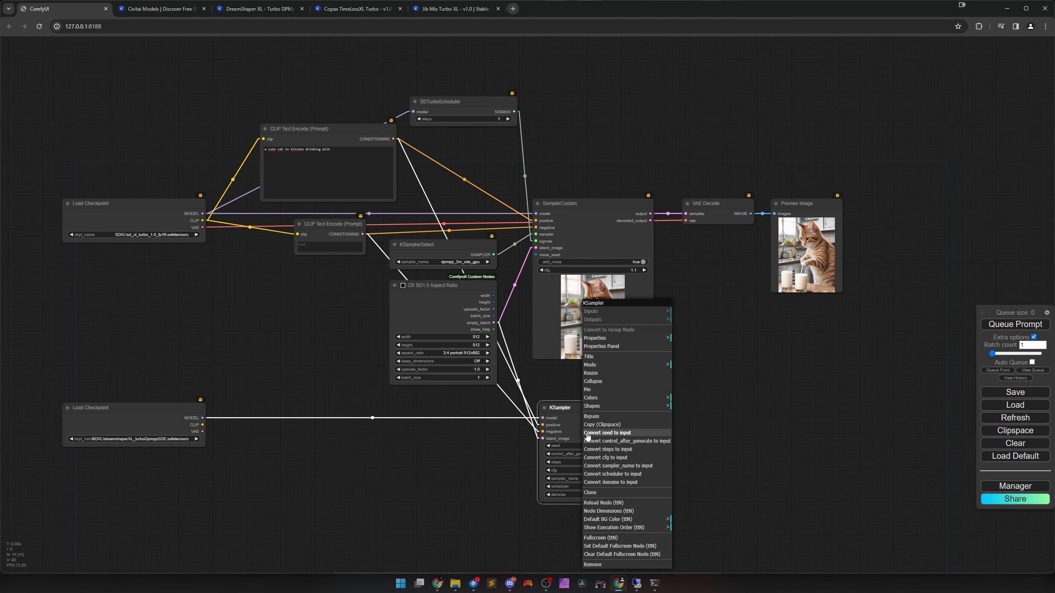
{"action": "left_click", "coordinate": [612, 434]}
{"action": "double_click", "coordinate": [536, 255]}
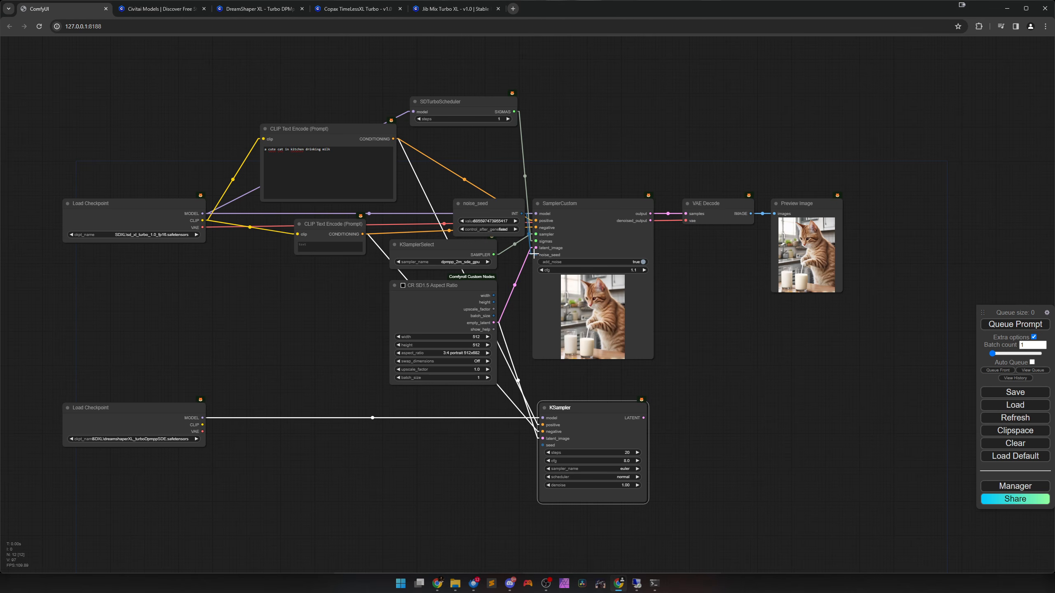
{"action": "left_click_drag", "start_coordinate": [497, 212], "coordinate": [542, 445]}
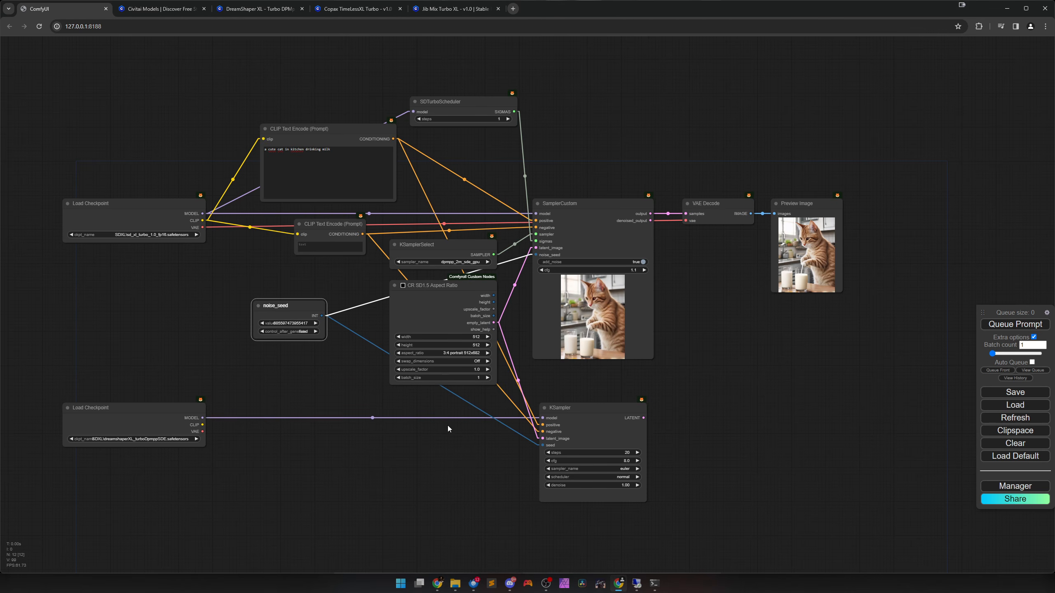
{"action": "mouse_move", "coordinate": [323, 339]}
{"action": "left_mouse_down"}
{"action": "mouse_move", "coordinate": [365, 337]}
{"action": "mouse_move", "coordinate": [335, 324]}
{"action": "left_mouse_up"}
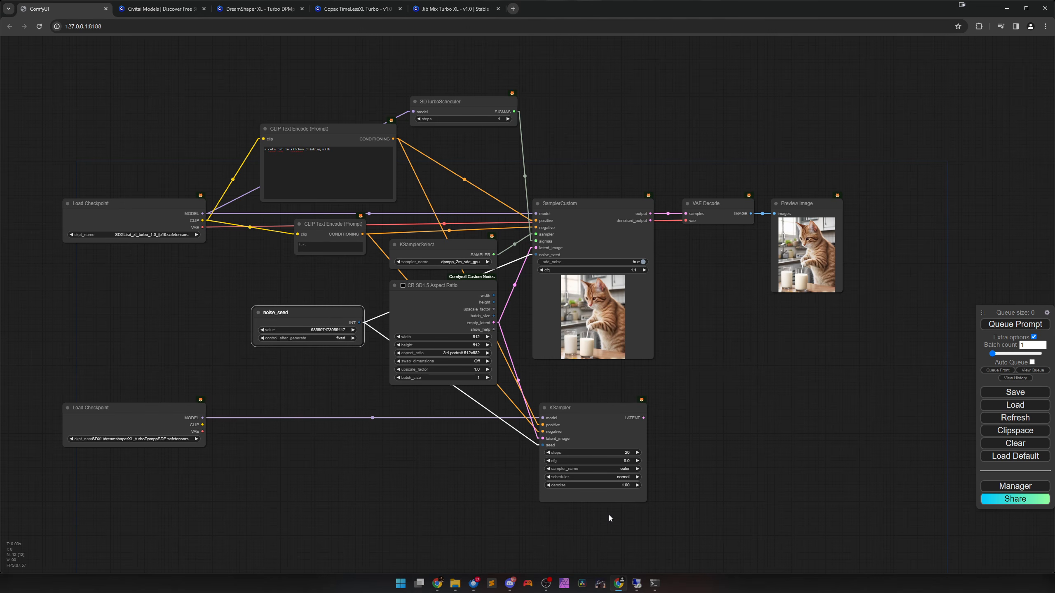
Check the recommended Turbo sampler, CFG and step settings in the DreamShaper XL description on Civitai, and return to the workflow.
{"action": "scroll", "coordinate": [632, 514], "scroll_direction": "up", "scroll_amount": 8}
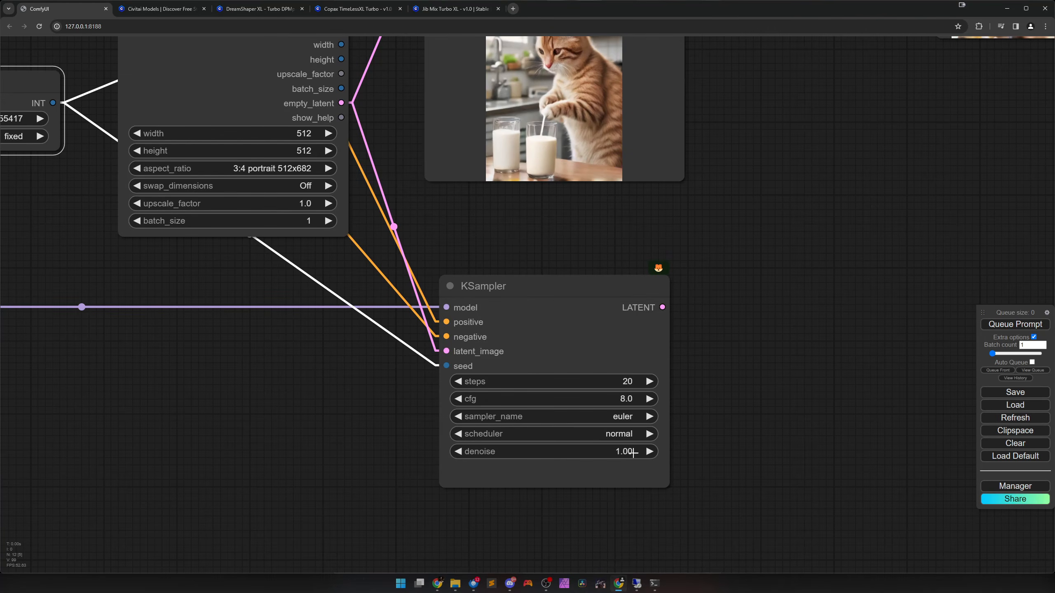
{"action": "scroll", "coordinate": [681, 447], "scroll_direction": "up", "scroll_amount": 3}
{"action": "left_click_drag", "start_coordinate": [735, 422], "coordinate": [730, 375]}
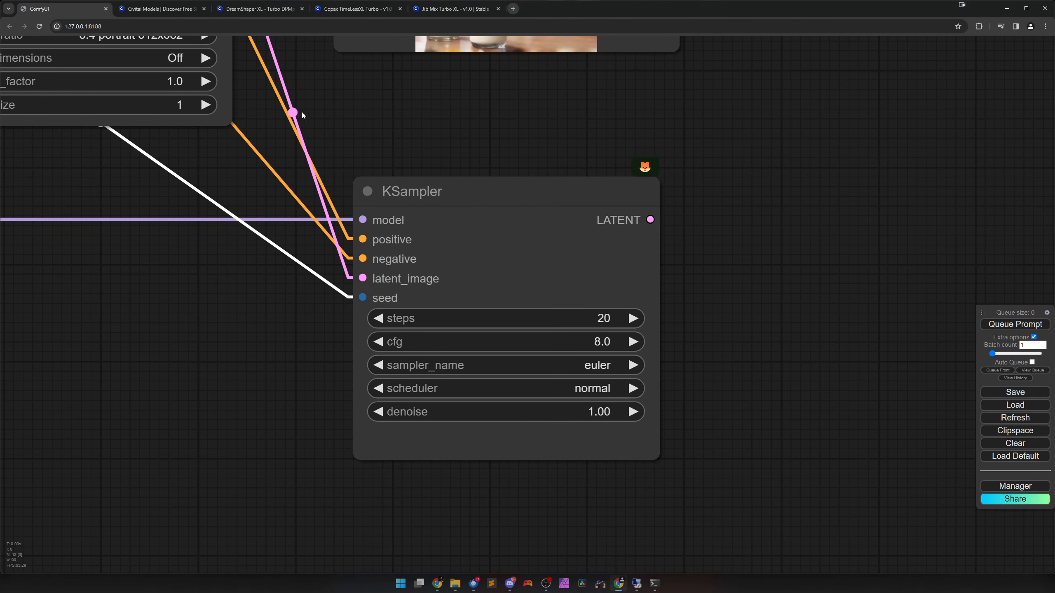
{"action": "left_click", "coordinate": [263, 10]}
{"action": "scroll", "coordinate": [374, 423], "scroll_direction": "down", "scroll_amount": 4}
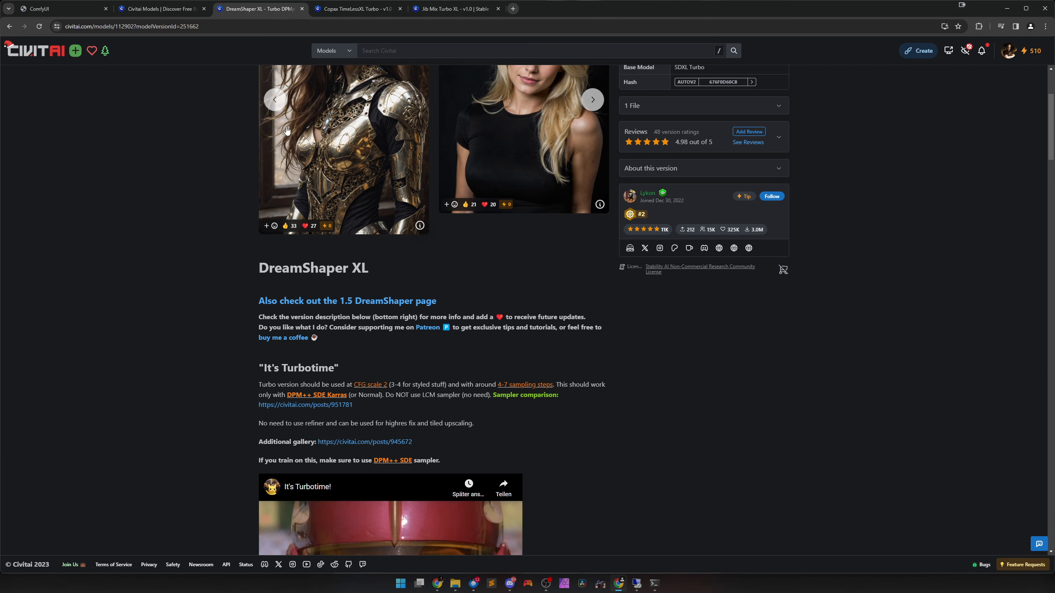
{"action": "left_click", "coordinate": [63, 11]}
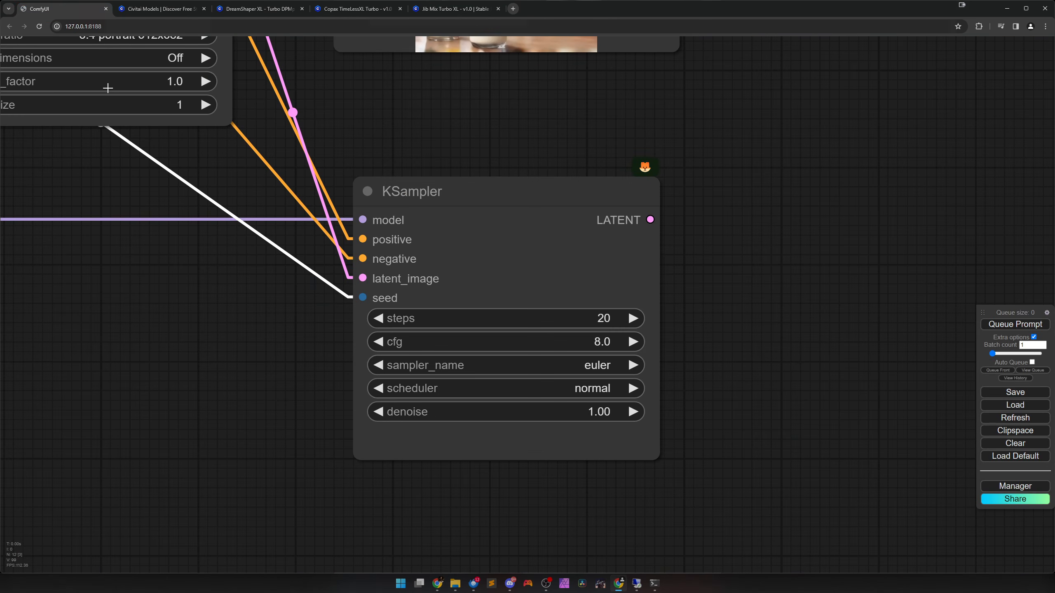
Set the KSampler's sampler_name to dpmpp_2m_sde_gpu and its scheduler to karras.
{"action": "left_click", "coordinate": [585, 365]}
{"action": "left_click_drag", "start_coordinate": [674, 412], "coordinate": [654, 293]}
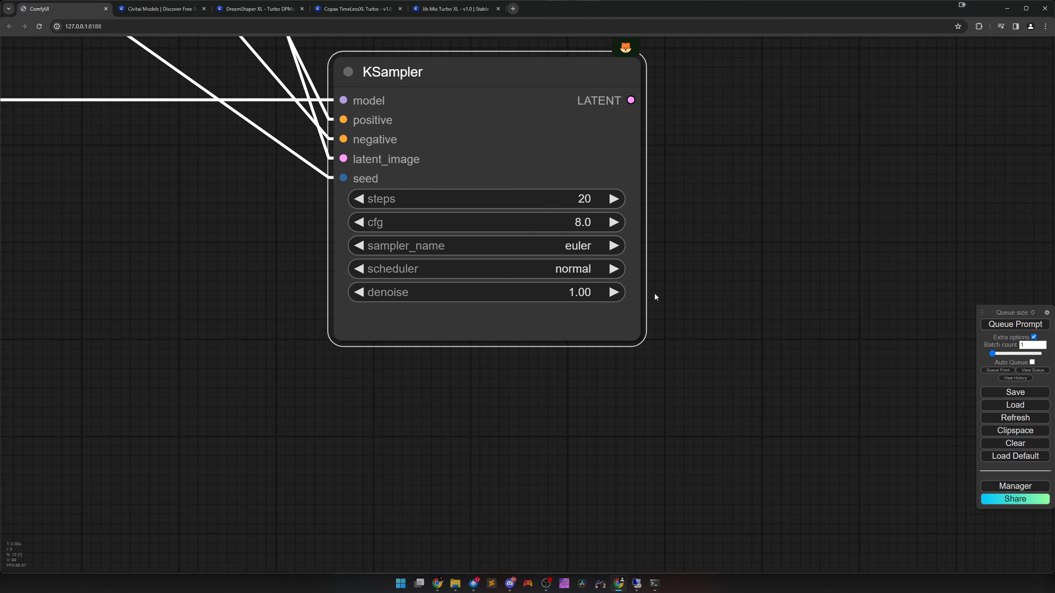
{"action": "left_click", "coordinate": [567, 244]}
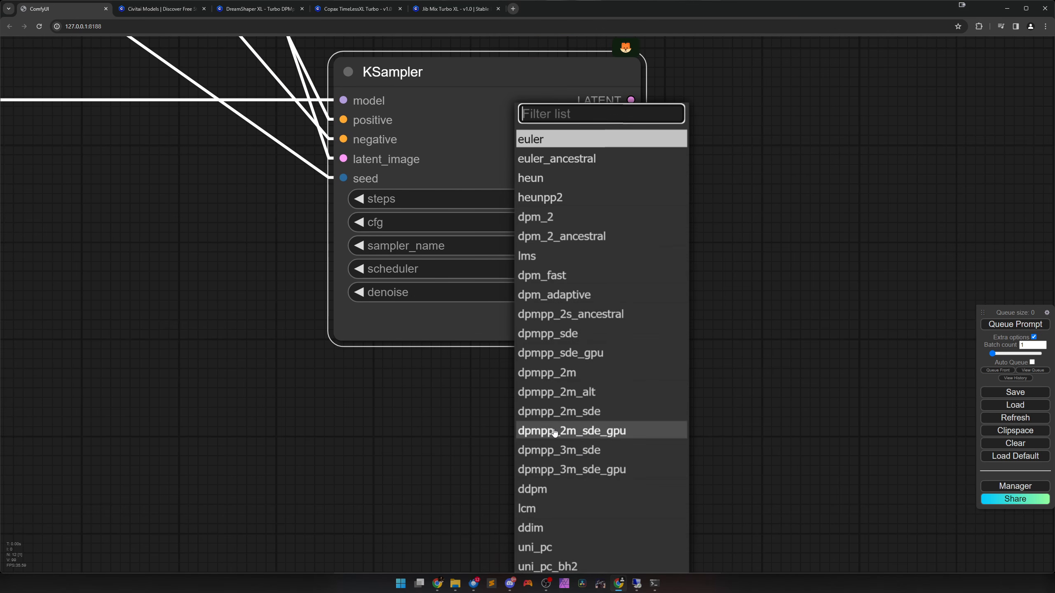
{"action": "left_click", "coordinate": [576, 432]}
{"action": "left_click", "coordinate": [577, 272]}
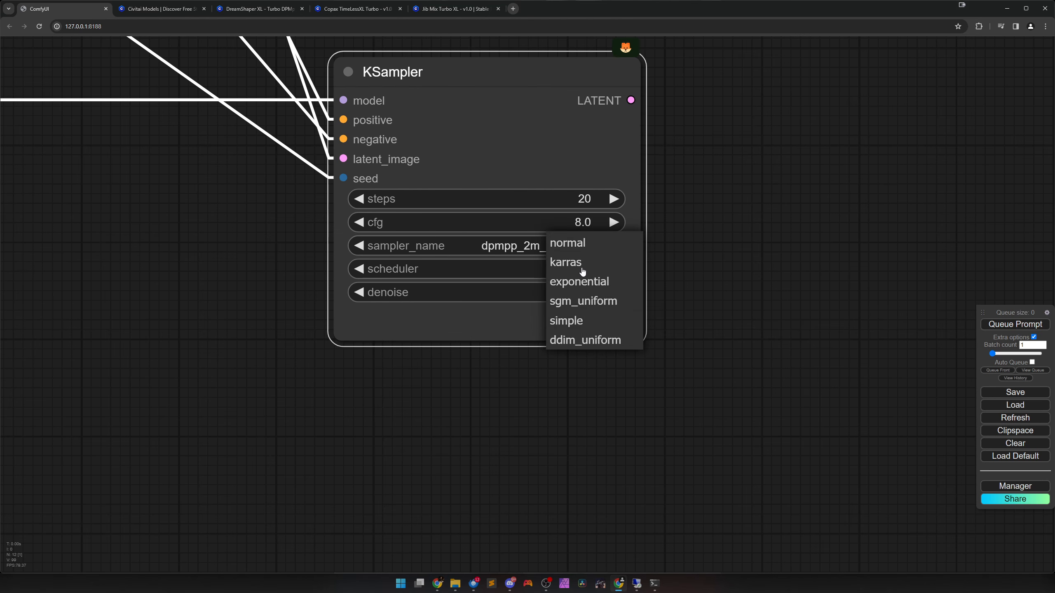
{"action": "left_click", "coordinate": [582, 271]}
{"action": "scroll", "coordinate": [529, 429], "scroll_direction": "down", "scroll_amount": 5}
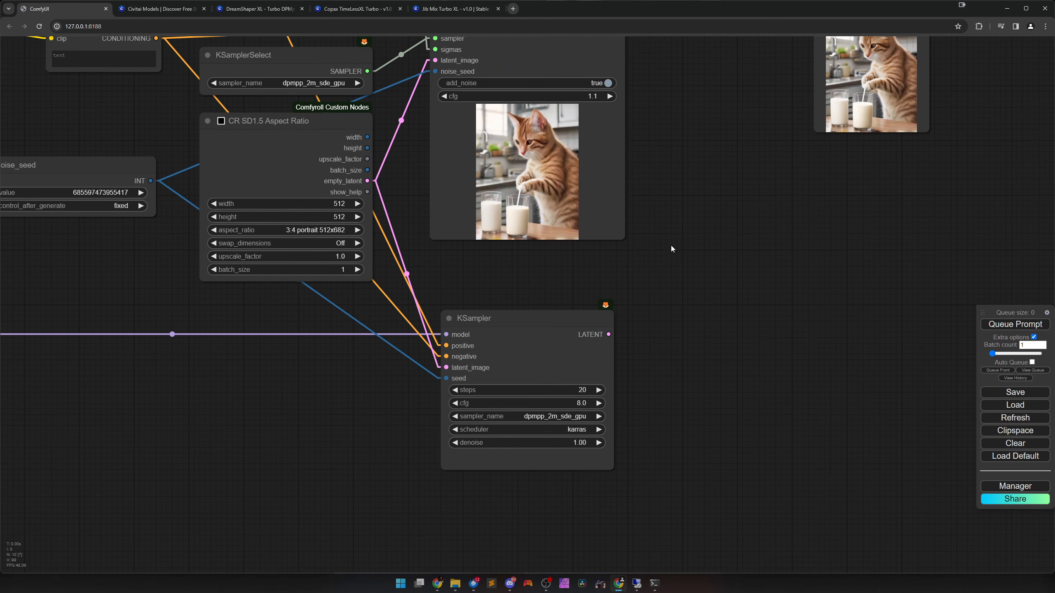
{"action": "left_click_drag", "start_coordinate": [671, 248], "coordinate": [706, 297]}
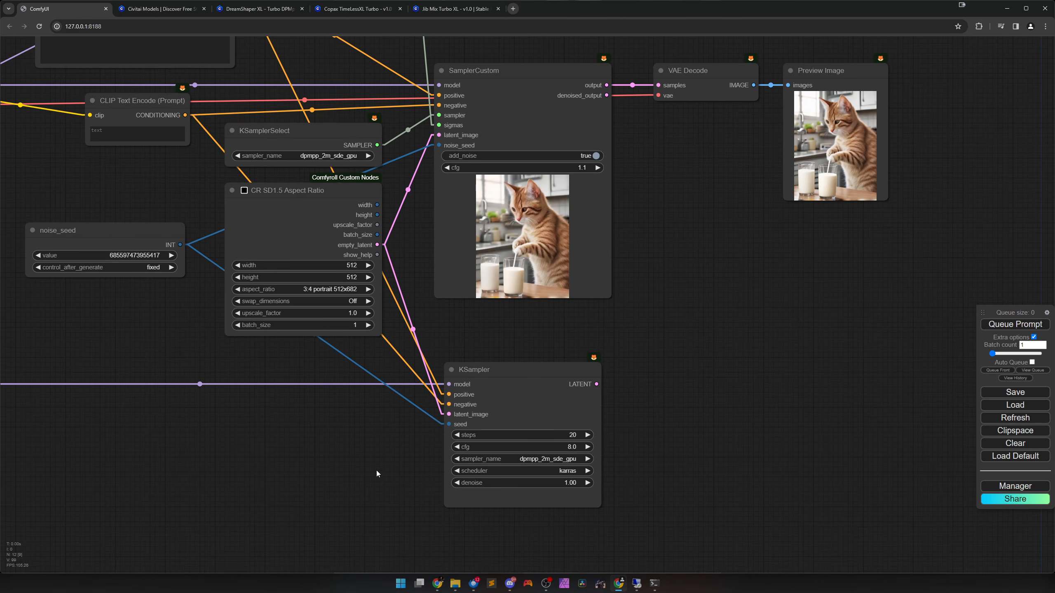
Set the KSampler's steps to 5 and cfg to 2.0, checking them against the DreamShaper XL Turbo recommendations.
{"action": "scroll", "coordinate": [534, 504], "scroll_direction": "up", "scroll_amount": 3}
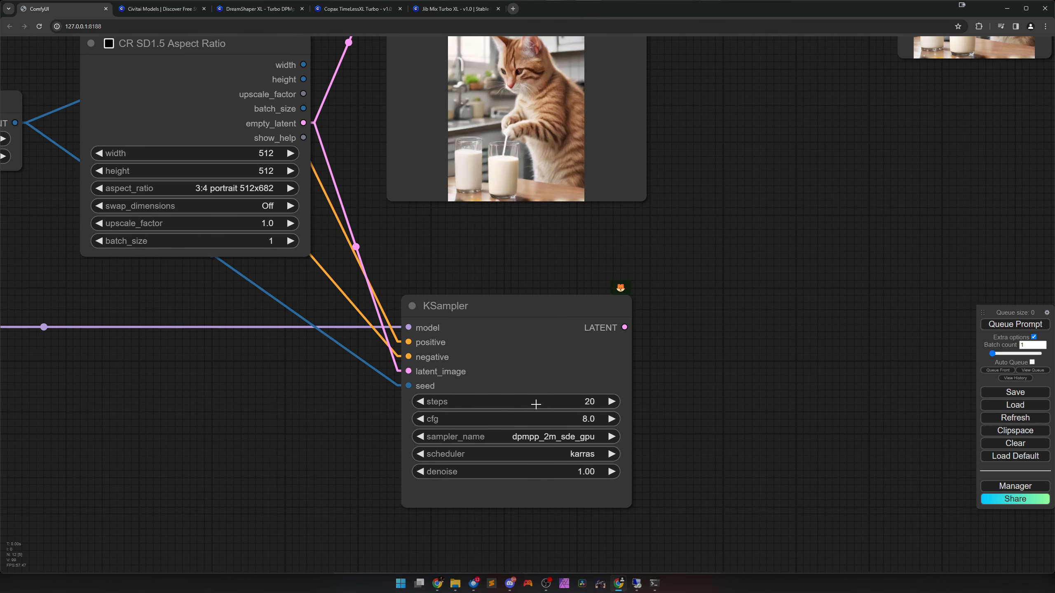
{"action": "left_click_drag", "start_coordinate": [536, 404], "coordinate": [534, 401]}
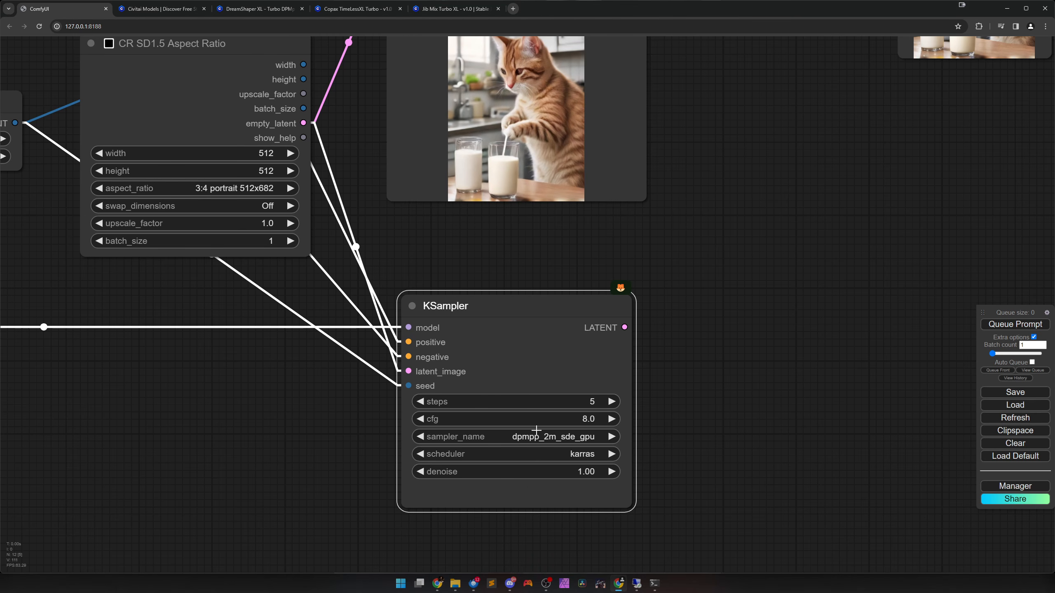
{"action": "left_click_drag", "start_coordinate": [535, 419], "coordinate": [514, 420]}
{"action": "left_click", "coordinate": [240, 8]}
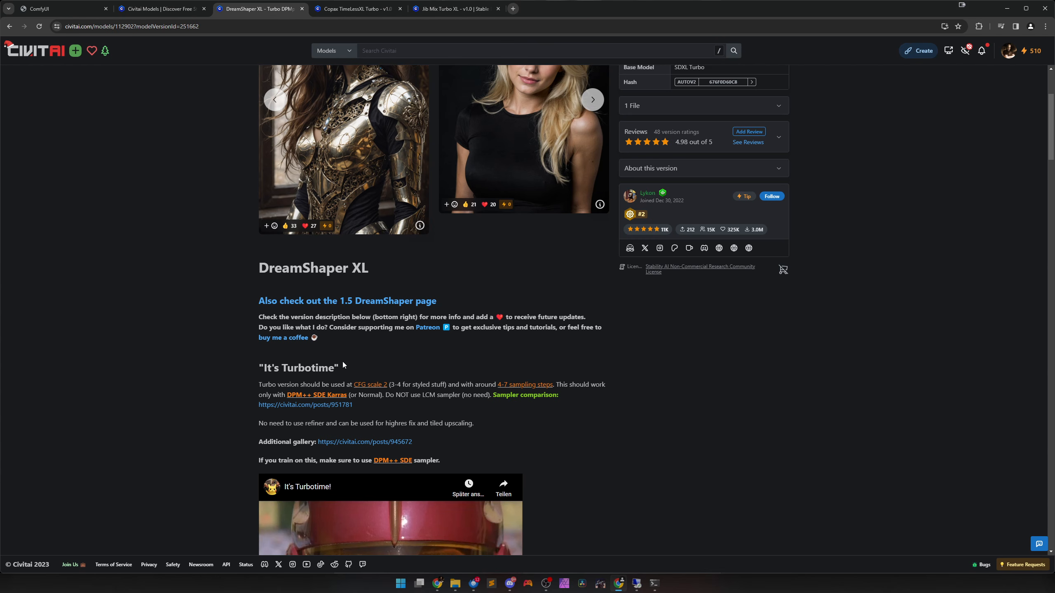
{"action": "left_click", "coordinate": [62, 8]}
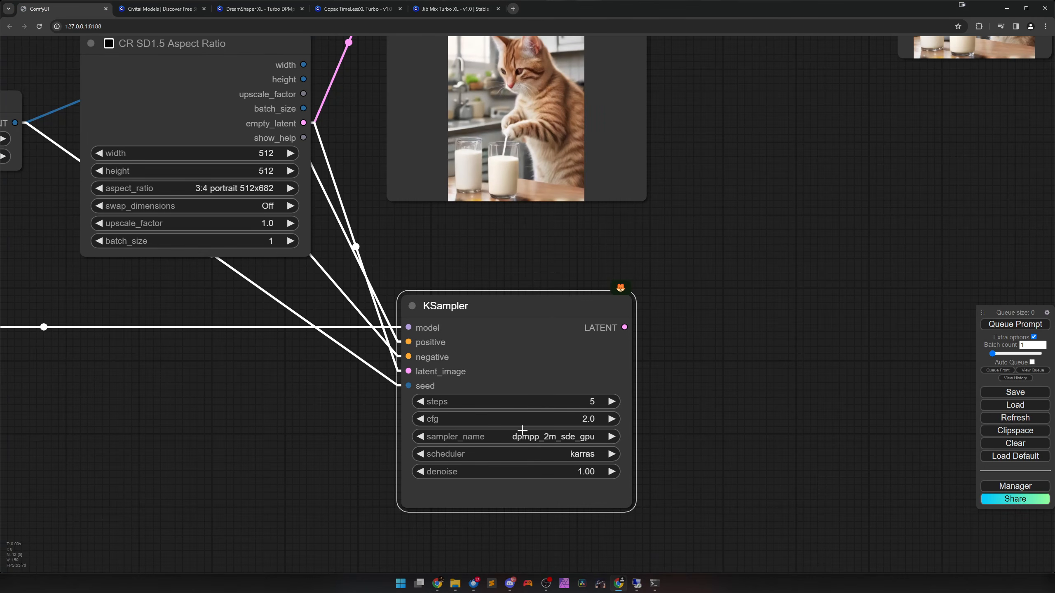
Enlarge the Preview Image node to roughly twice its width and height.
{"action": "scroll", "coordinate": [522, 431], "scroll_direction": "down", "scroll_amount": 5}
{"action": "left_click_drag", "start_coordinate": [722, 395], "coordinate": [602, 424]}
{"action": "scroll", "coordinate": [595, 332], "scroll_direction": "down", "scroll_amount": 2}
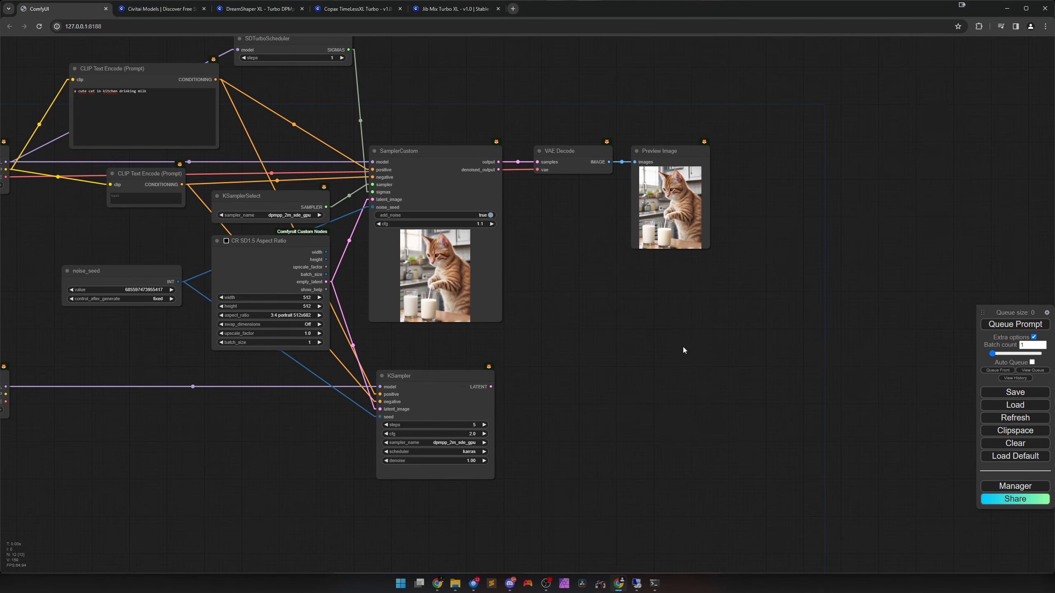
{"action": "left_click_drag", "start_coordinate": [683, 347], "coordinate": [557, 372]}
{"action": "left_click", "coordinate": [581, 272]}
{"action": "left_click_drag", "start_coordinate": [581, 272], "coordinate": [680, 423]}
Duplicate VAE Decode beside the KSampler, and link the KSampler's LATENT and the second Load Checkpoint's VAE to the copy.
{"action": "left_click", "coordinate": [454, 196]}
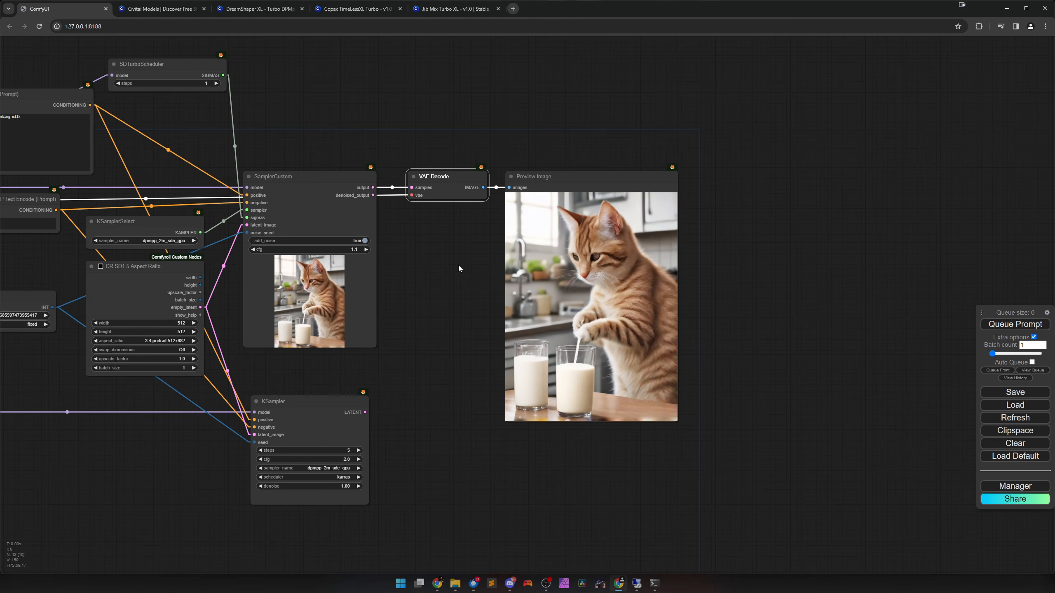
{"action": "key", "text": "ctrl+c"}
{"action": "key", "text": "ctrl+v"}
{"action": "left_click_drag", "start_coordinate": [517, 444], "coordinate": [428, 408]}
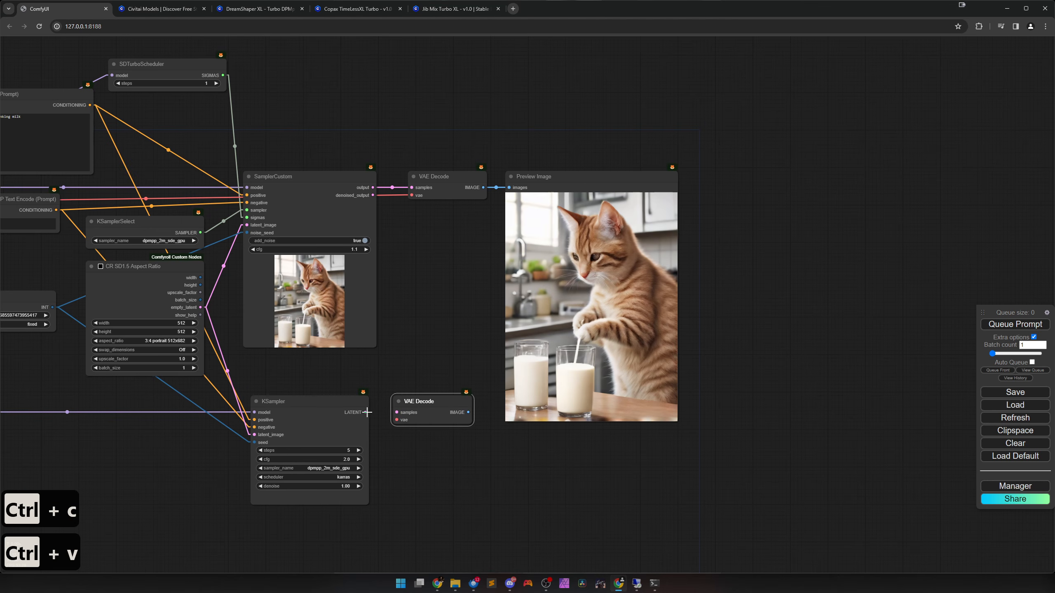
{"action": "left_click_drag", "start_coordinate": [365, 412], "coordinate": [396, 413]}
{"action": "scroll", "coordinate": [444, 452], "scroll_direction": "down", "scroll_amount": 3}
{"action": "left_click_drag", "start_coordinate": [478, 470], "coordinate": [678, 420]}
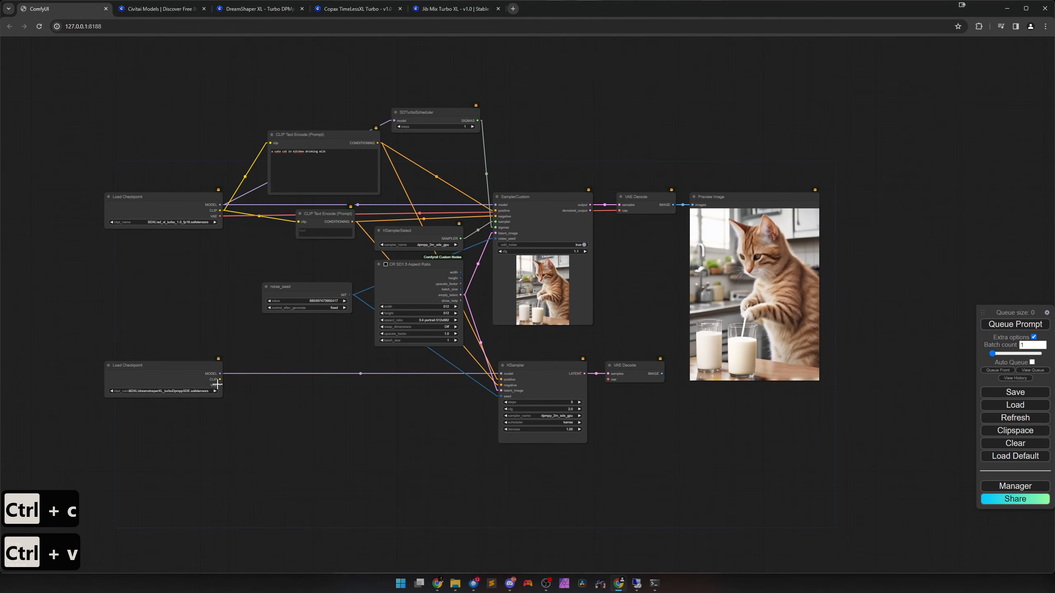
{"action": "left_click_drag", "start_coordinate": [220, 385], "coordinate": [608, 380]}
Duplicate Preview Image beside the original, feeding the copy from the second VAE Decode and the original from the first.
{"action": "left_click_drag", "start_coordinate": [479, 438], "coordinate": [376, 422]}
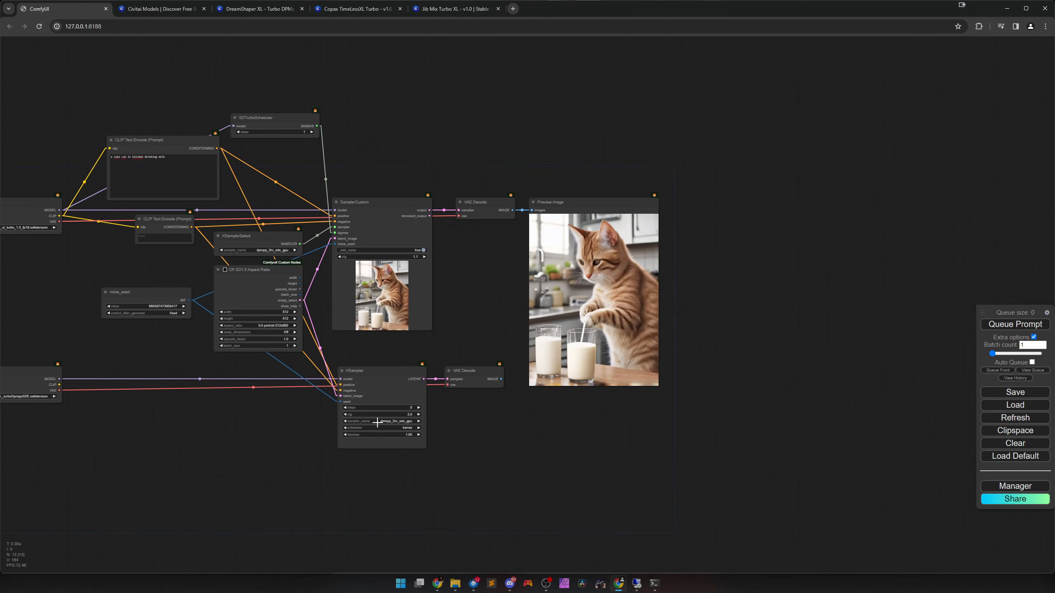
{"action": "left_click_drag", "start_coordinate": [501, 379], "coordinate": [565, 351]}
{"action": "left_click", "coordinate": [550, 342]}
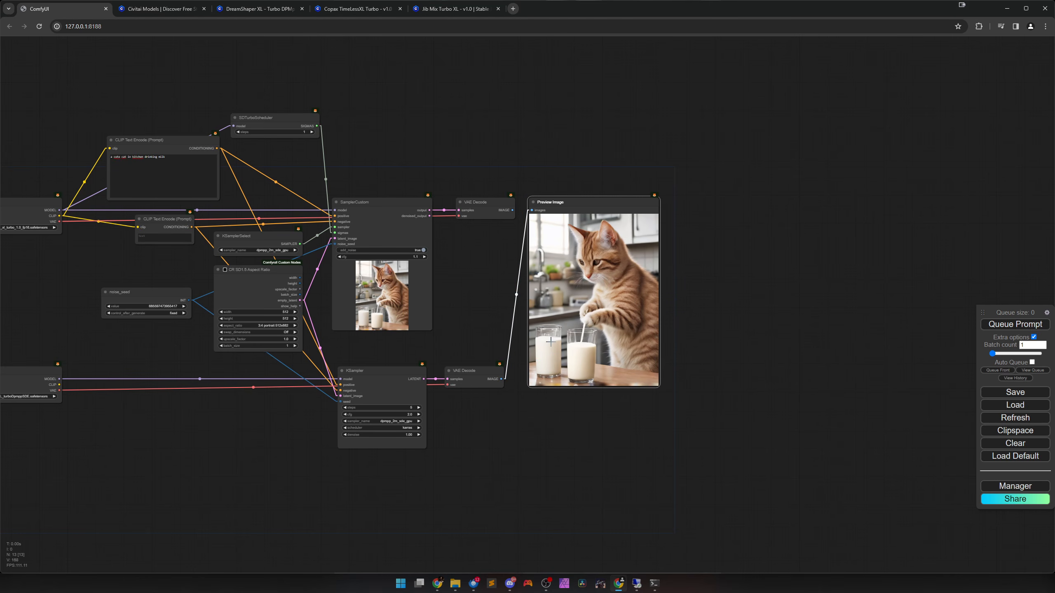
{"action": "key", "text": "ctrl+c"}
{"action": "key", "text": "ctrl+v"}
{"action": "left_click_drag", "start_coordinate": [624, 369], "coordinate": [730, 228]}
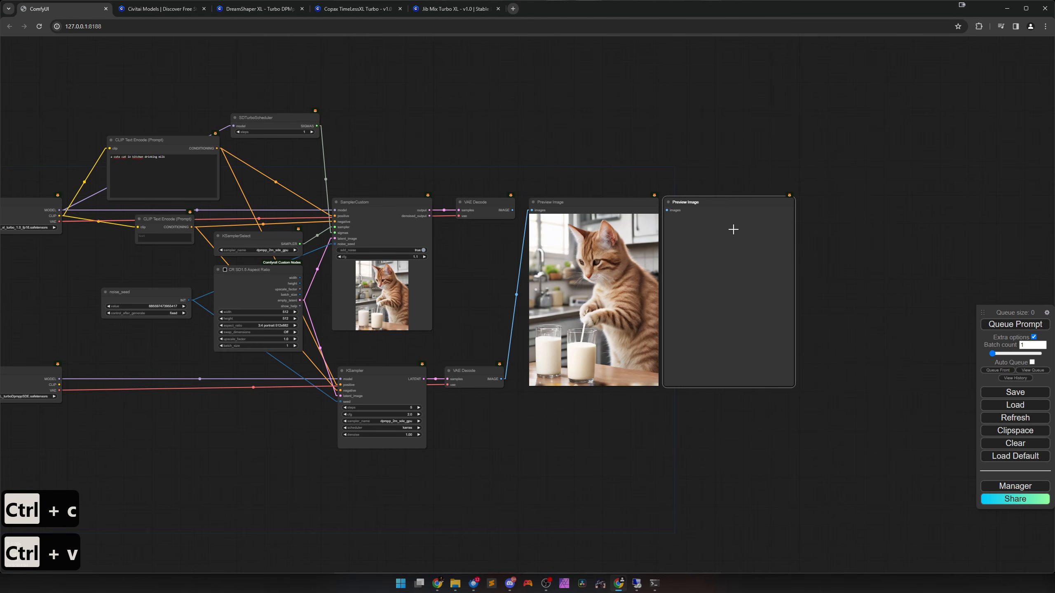
{"action": "left_click_drag", "start_coordinate": [501, 379], "coordinate": [699, 331]}
{"action": "left_click_drag", "start_coordinate": [512, 210], "coordinate": [532, 210]}
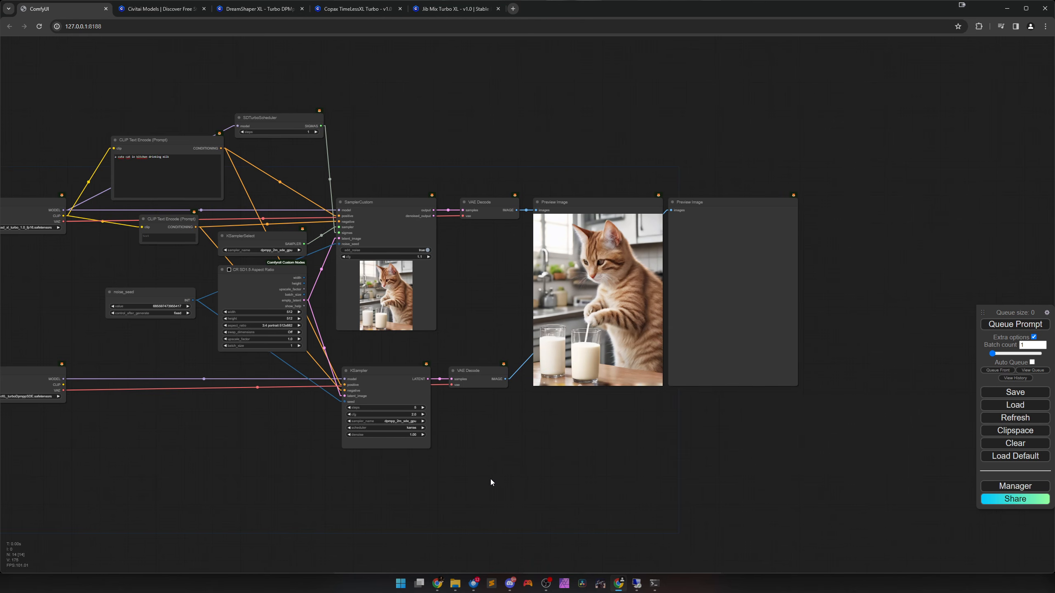
Shift the negative prompt node slightly to the left, away from the KSamplerSelect node.
{"action": "left_click_drag", "start_coordinate": [451, 475], "coordinate": [648, 465]}
{"action": "double_click", "coordinate": [647, 465]}
{"action": "left_click", "coordinate": [503, 463]}
{"action": "left_click_drag", "start_coordinate": [446, 424], "coordinate": [505, 481]}
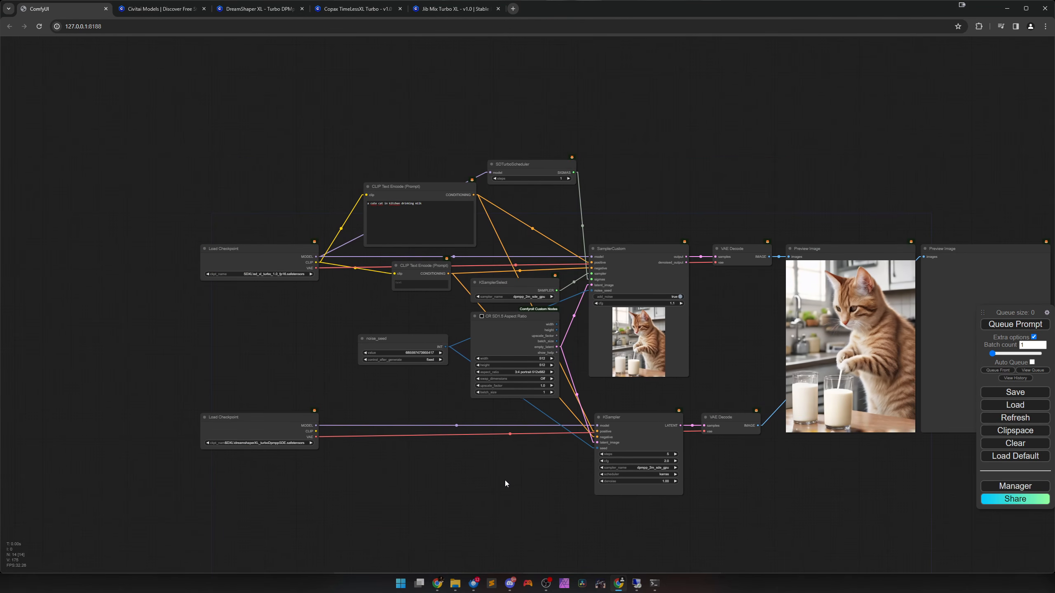
{"action": "left_click_drag", "start_coordinate": [421, 275], "coordinate": [418, 278]}
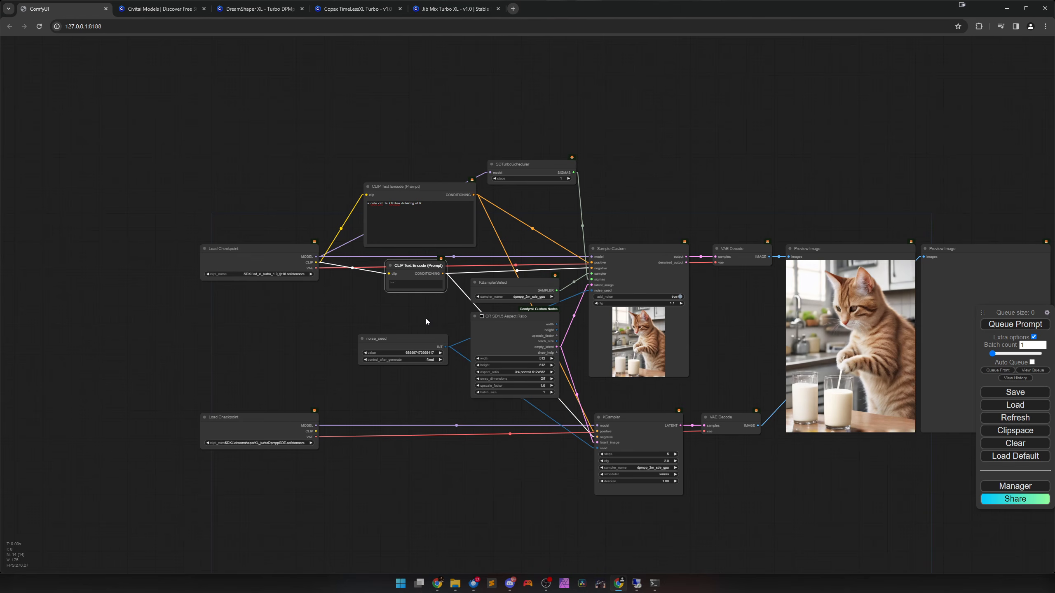
Cut the positive prompt's text, convert its text widget to an input, and attach a primitive text node to it.
{"action": "left_click", "coordinate": [408, 195]}
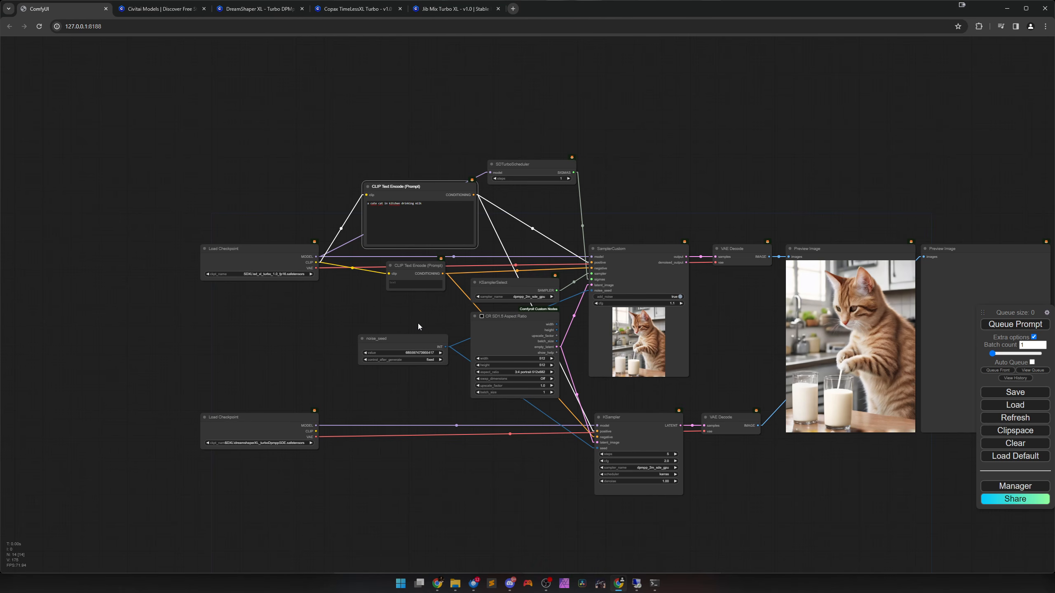
{"action": "scroll", "coordinate": [417, 317], "scroll_direction": "up", "scroll_amount": 3}
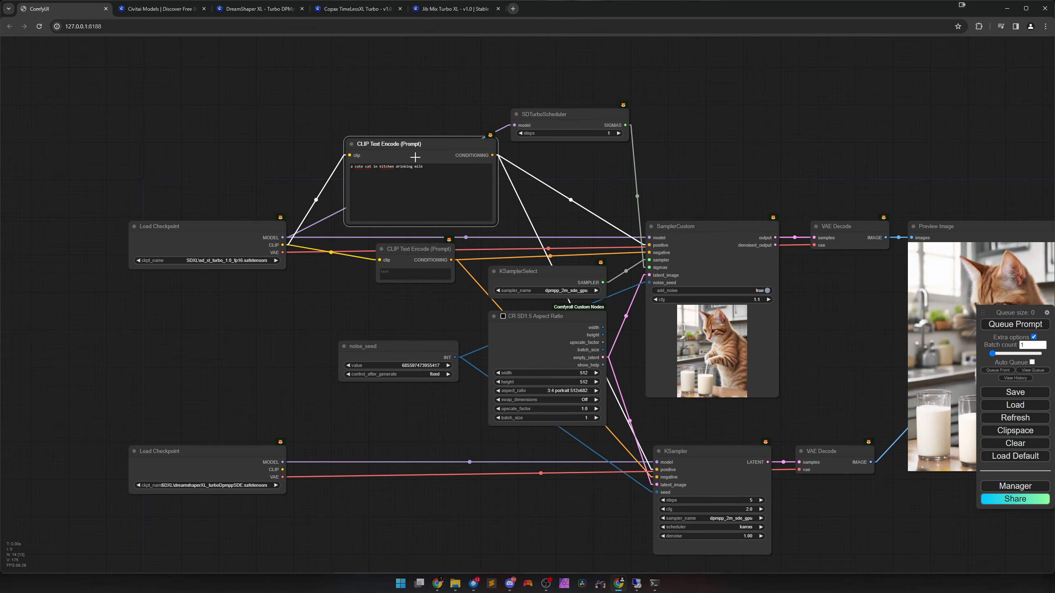
{"action": "left_click_drag", "start_coordinate": [426, 167], "coordinate": [351, 168]}
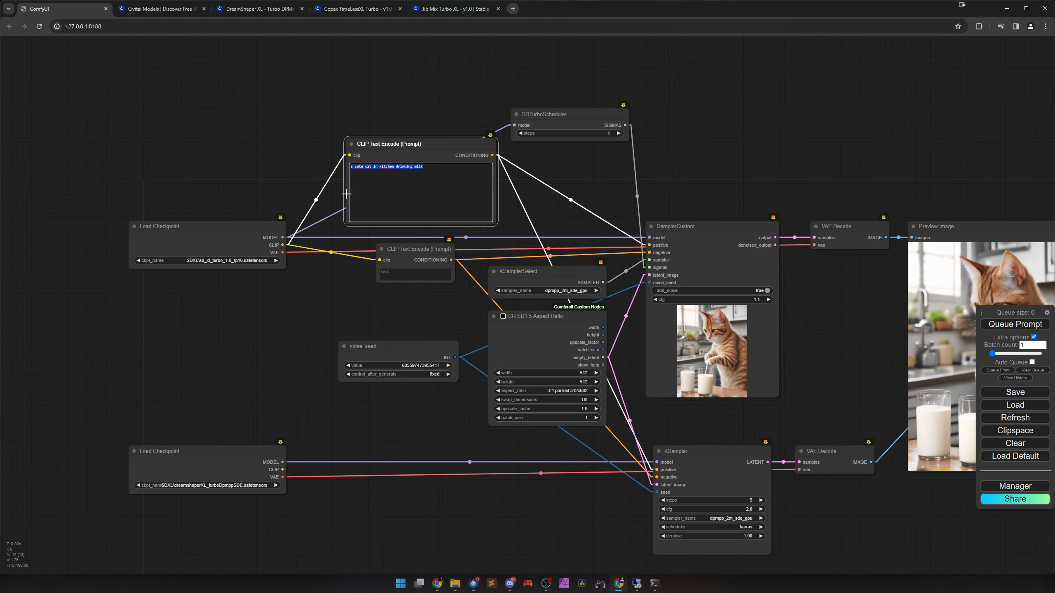
{"action": "key", "text": "ctrl+x"}
{"action": "right_click", "coordinate": [387, 153]}
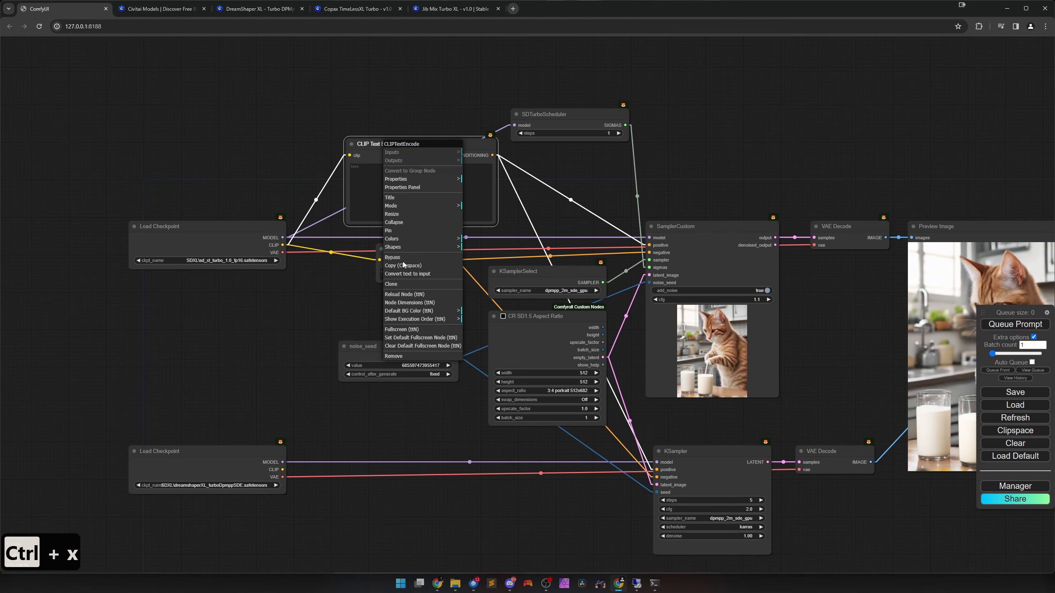
{"action": "left_click", "coordinate": [405, 275]}
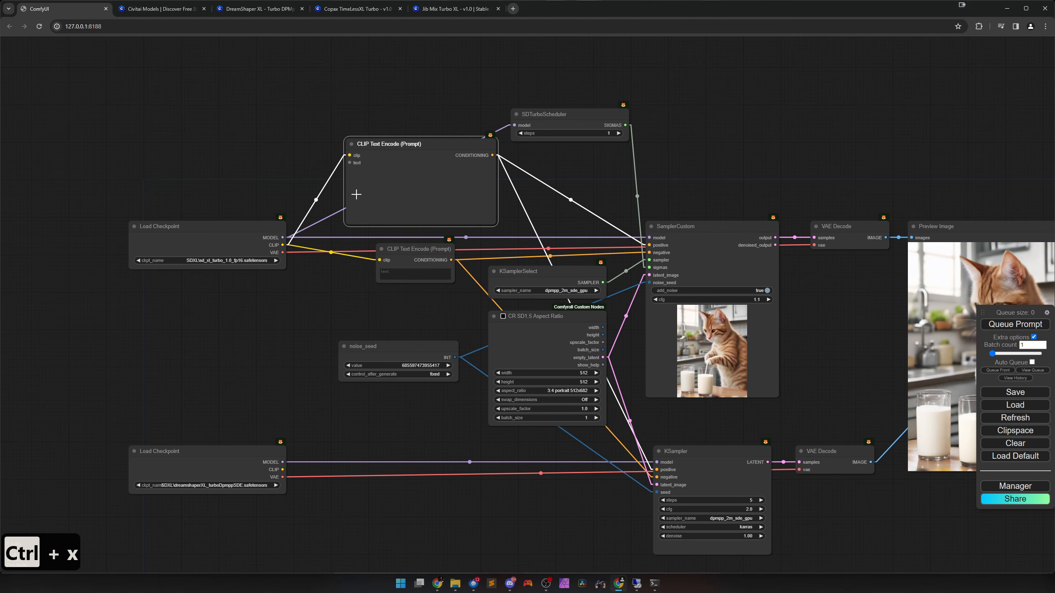
{"action": "double_click", "coordinate": [349, 162]}
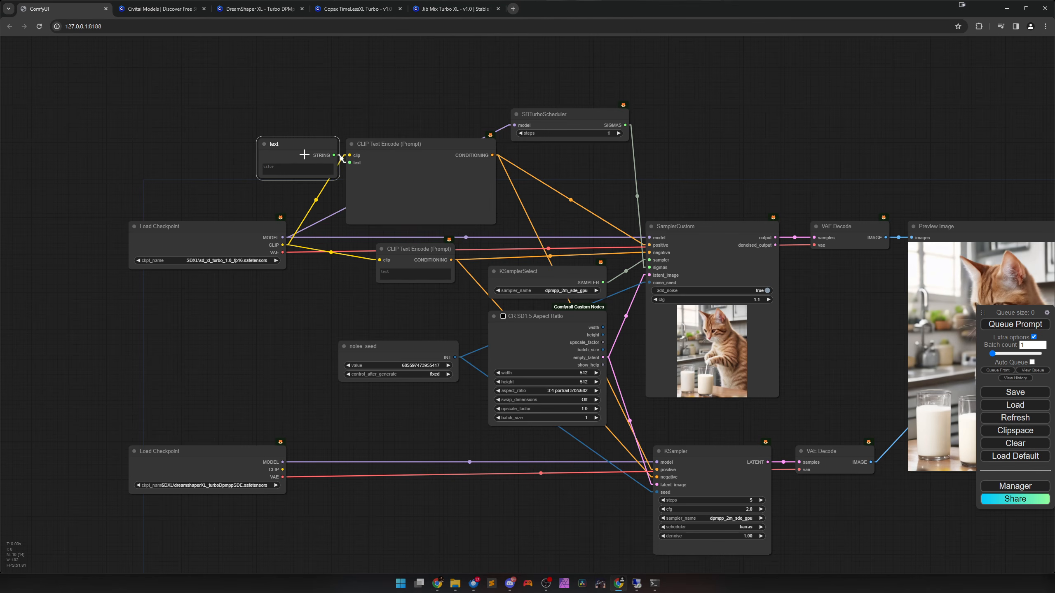
Place the text node between the two Load Checkpoints, enlarge it to their width, and paste "a cute cat in kitchen drinking milk" into it.
{"action": "left_click_drag", "start_coordinate": [291, 144], "coordinate": [182, 302]}
{"action": "left_click_drag", "start_coordinate": [230, 334], "coordinate": [332, 383]}
{"action": "left_click", "coordinate": [275, 349]}
{"action": "key", "text": "ctrl+v"}
{"action": "left_click_drag", "start_coordinate": [258, 306], "coordinate": [221, 298]}
{"action": "left_click_drag", "start_coordinate": [292, 372], "coordinate": [268, 371]}
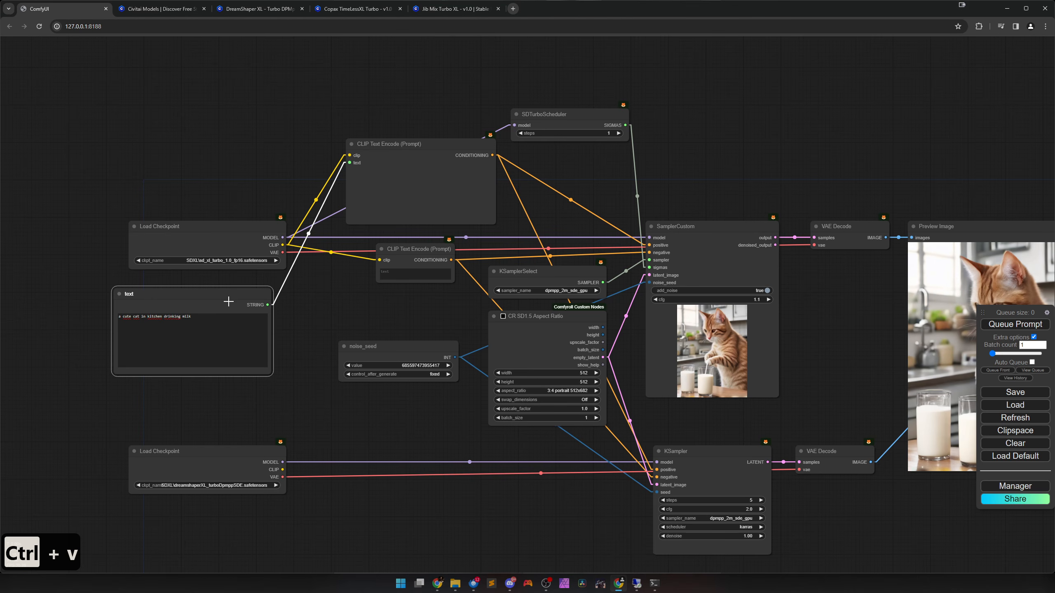
{"action": "left_click_drag", "start_coordinate": [224, 296], "coordinate": [240, 297]}
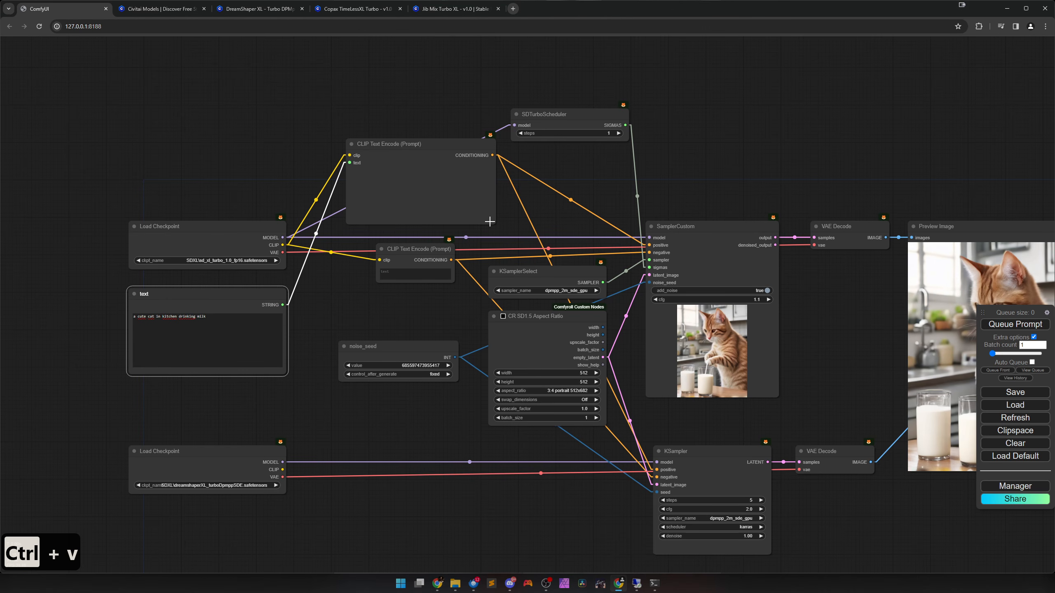
Shrink the positive prompt node to sit above the negative one, and place a copy between the lower Load Checkpoint and KSampler.
{"action": "left_click_drag", "start_coordinate": [494, 224], "coordinate": [414, 224]}
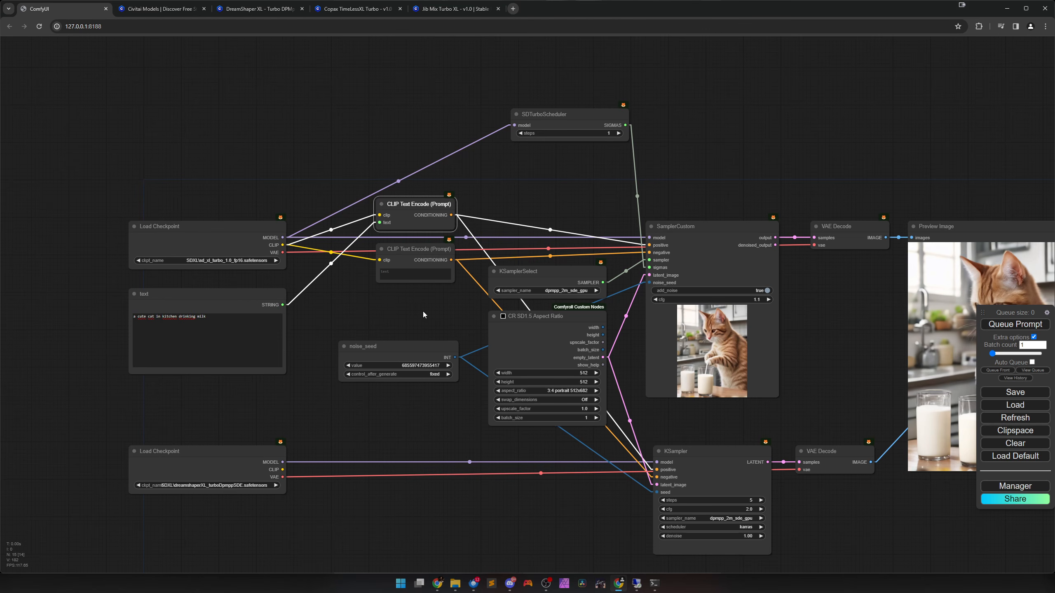
{"action": "key", "text": "ctrl+c"}
{"action": "key", "text": "ctrl+v"}
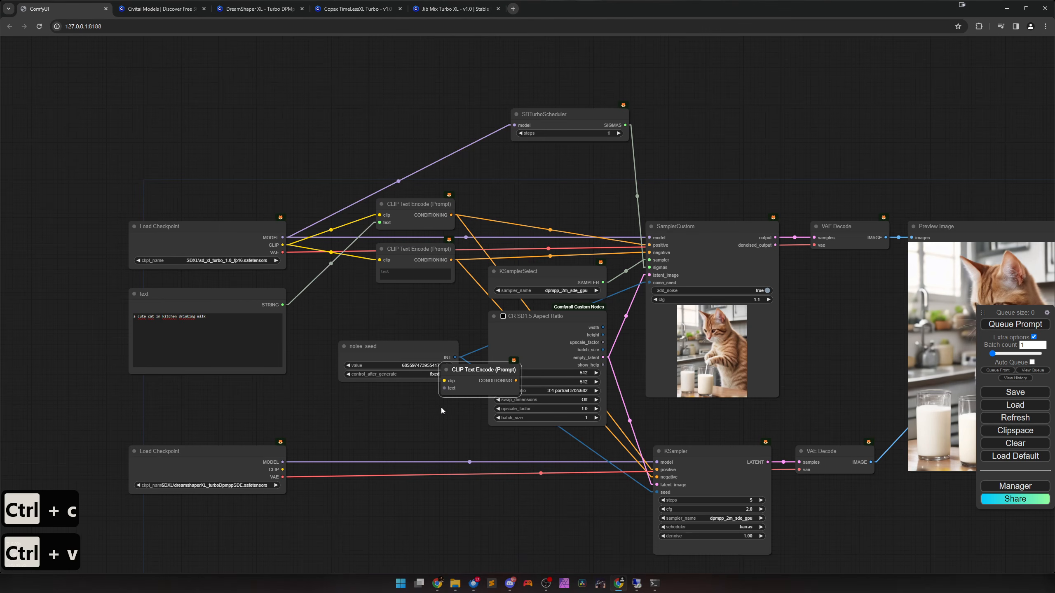
{"action": "left_click_drag", "start_coordinate": [474, 380], "coordinate": [424, 471]}
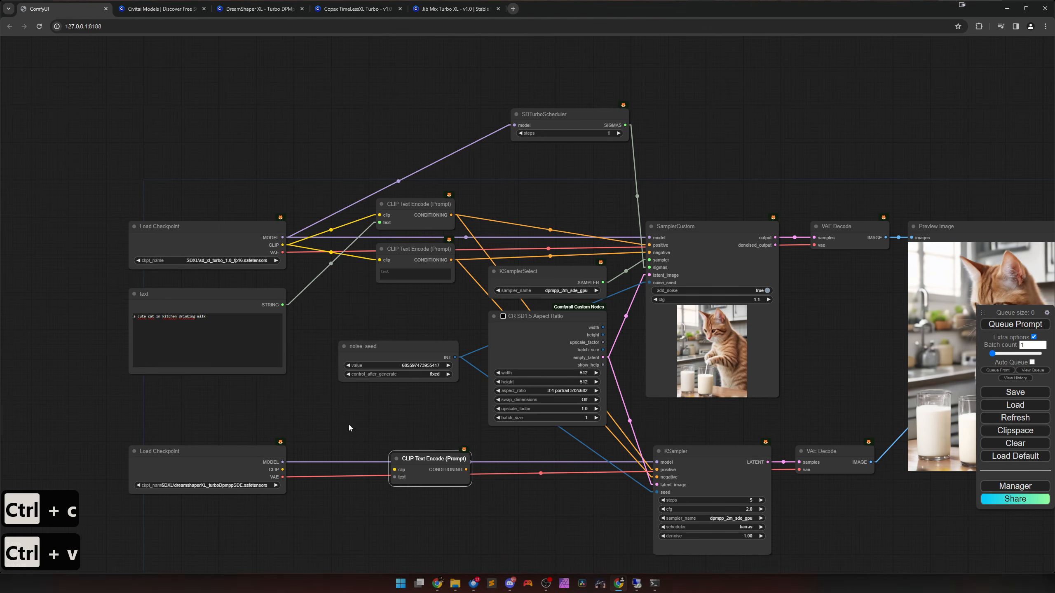
Feed the copied prompt node's text input from the shared text node and its clip input from the lower Load Checkpoint.
{"action": "left_click_drag", "start_coordinate": [284, 305], "coordinate": [395, 478]}
{"action": "scroll", "coordinate": [389, 497], "scroll_direction": "up", "scroll_amount": 1}
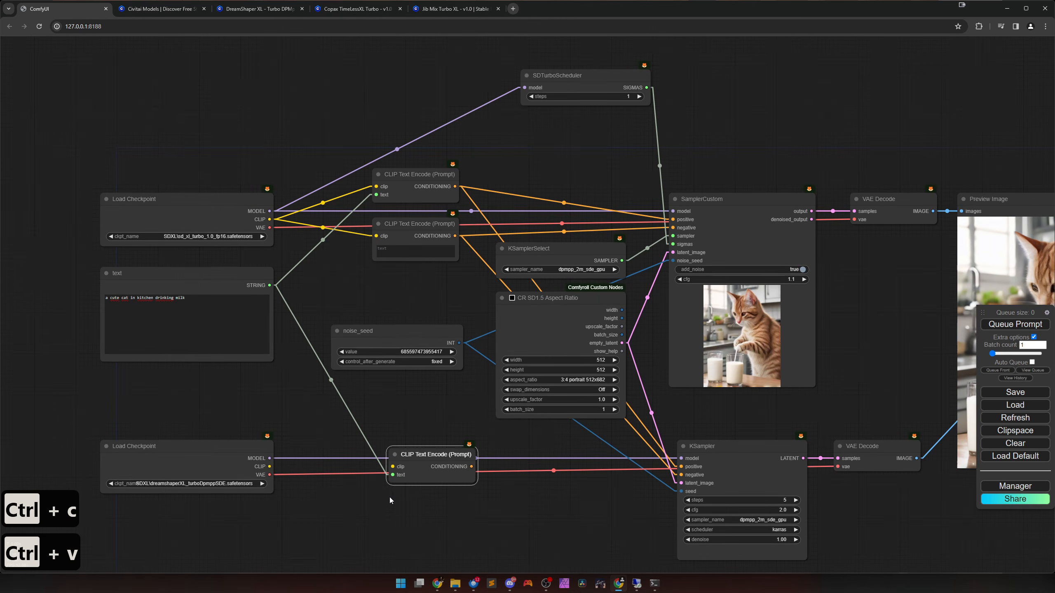
{"action": "left_click_drag", "start_coordinate": [269, 467], "coordinate": [392, 466]}
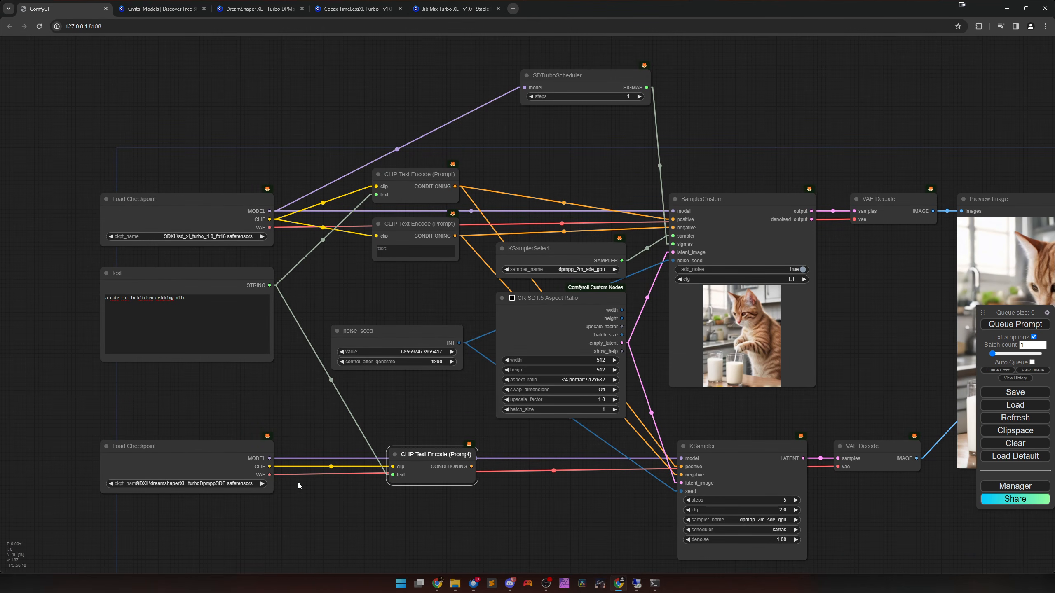
{"action": "left_click", "coordinate": [185, 471]}
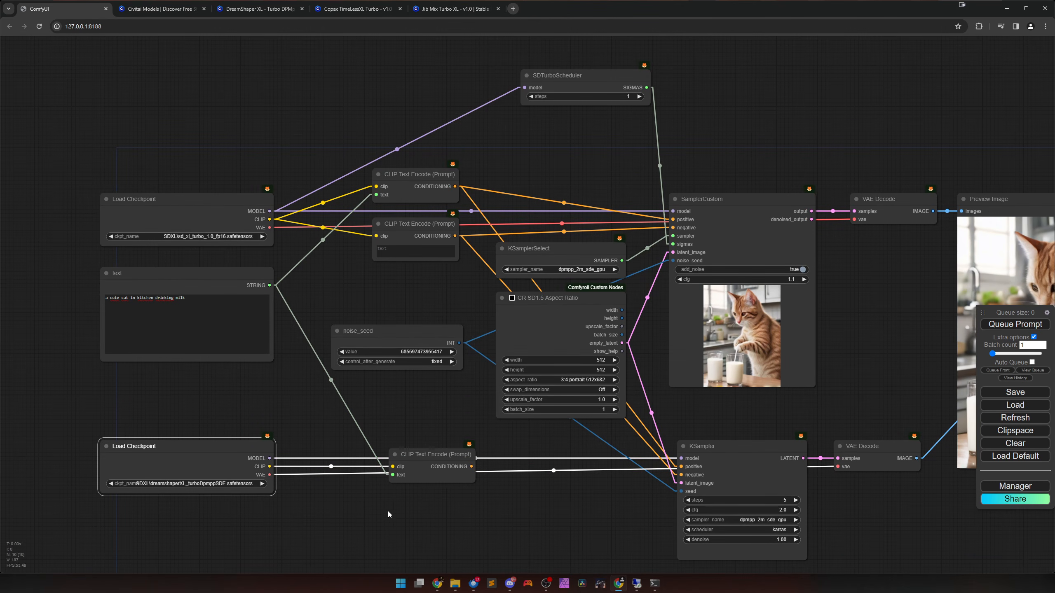
{"action": "left_click_drag", "start_coordinate": [349, 506], "coordinate": [319, 476]}
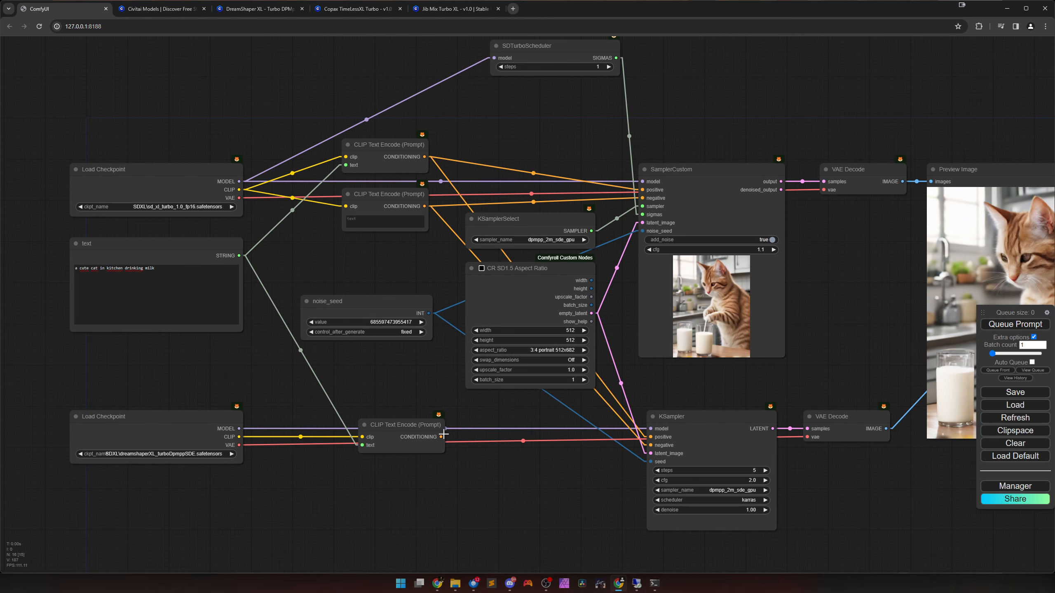
Connect the copied prompt node's conditioning to the KSampler's positive input and align the node beneath the upper prompt nodes.
{"action": "left_click_drag", "start_coordinate": [443, 434], "coordinate": [650, 437]}
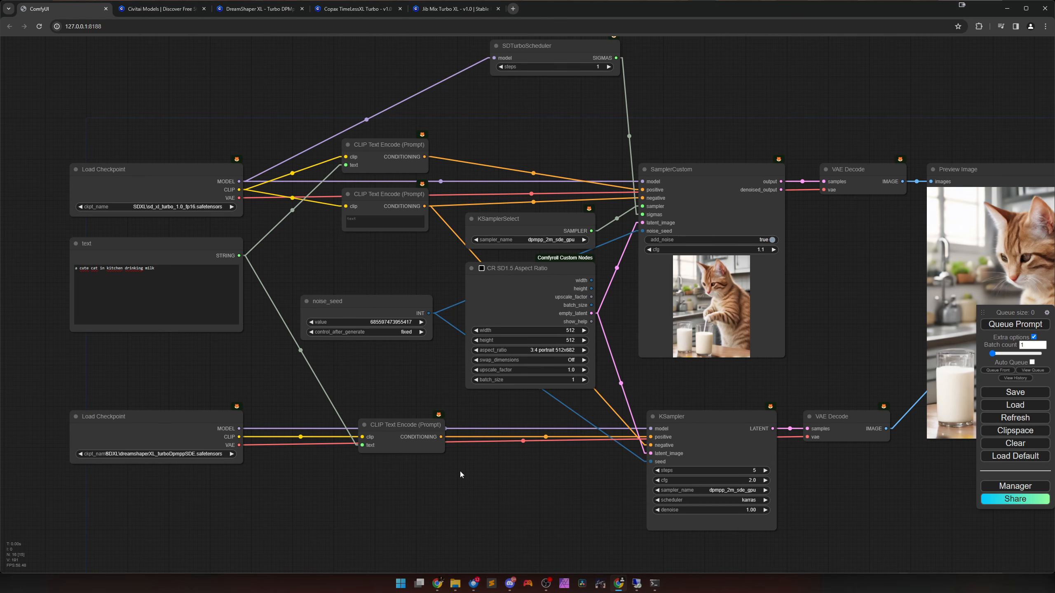
{"action": "left_click", "coordinate": [409, 445]}
{"action": "left_click_drag", "start_coordinate": [404, 438], "coordinate": [388, 440]}
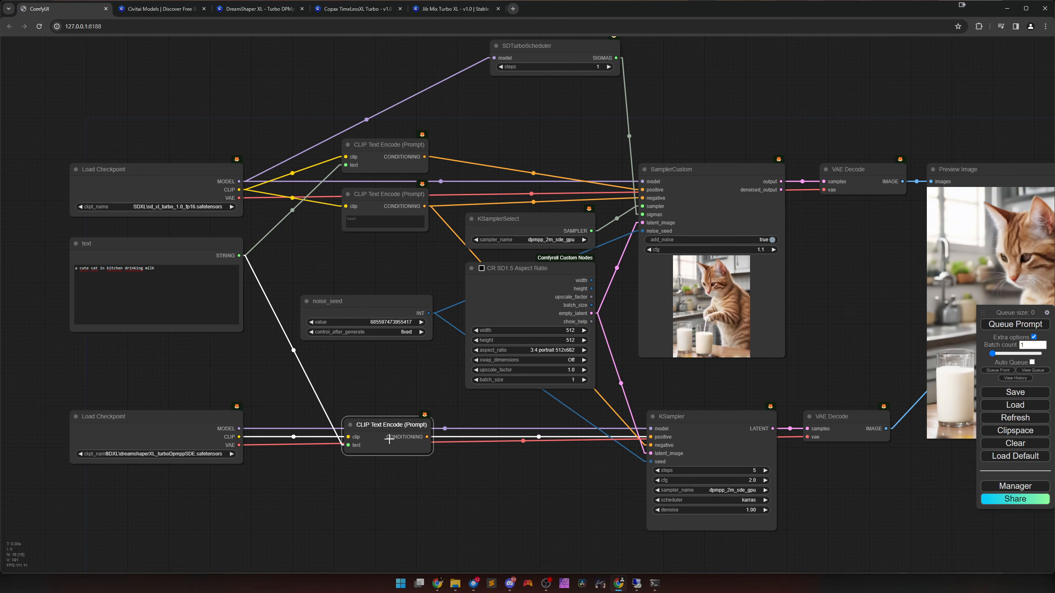
{"action": "left_click", "coordinate": [418, 475]}
{"action": "scroll", "coordinate": [421, 484], "scroll_direction": "down", "scroll_amount": 4}
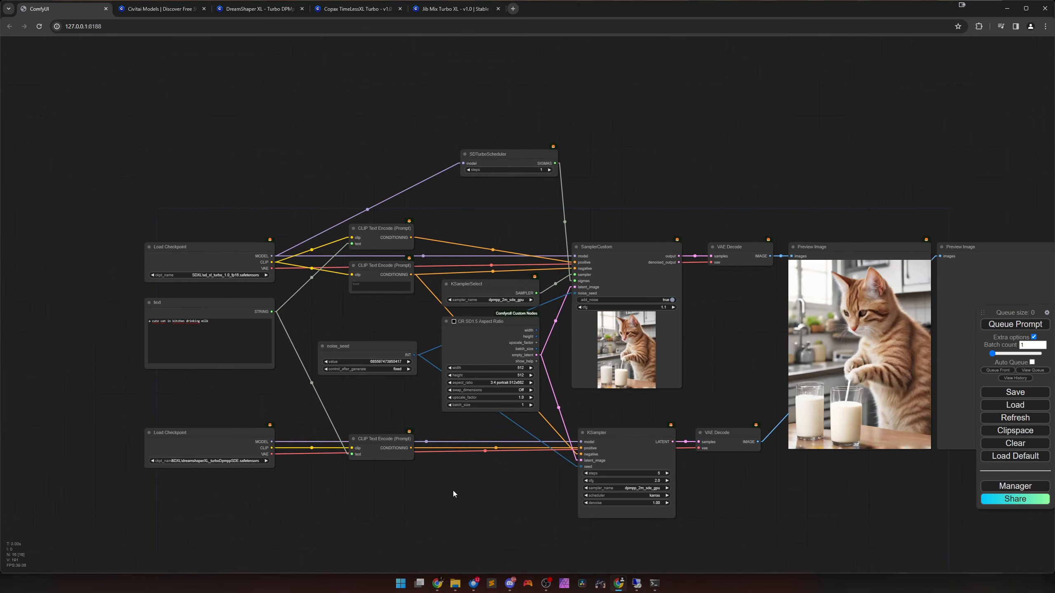
Enable Auto Queue and queue the prompt to generate images from both branches.
{"action": "left_click", "coordinate": [1032, 362]}
{"action": "left_click", "coordinate": [1015, 328]}
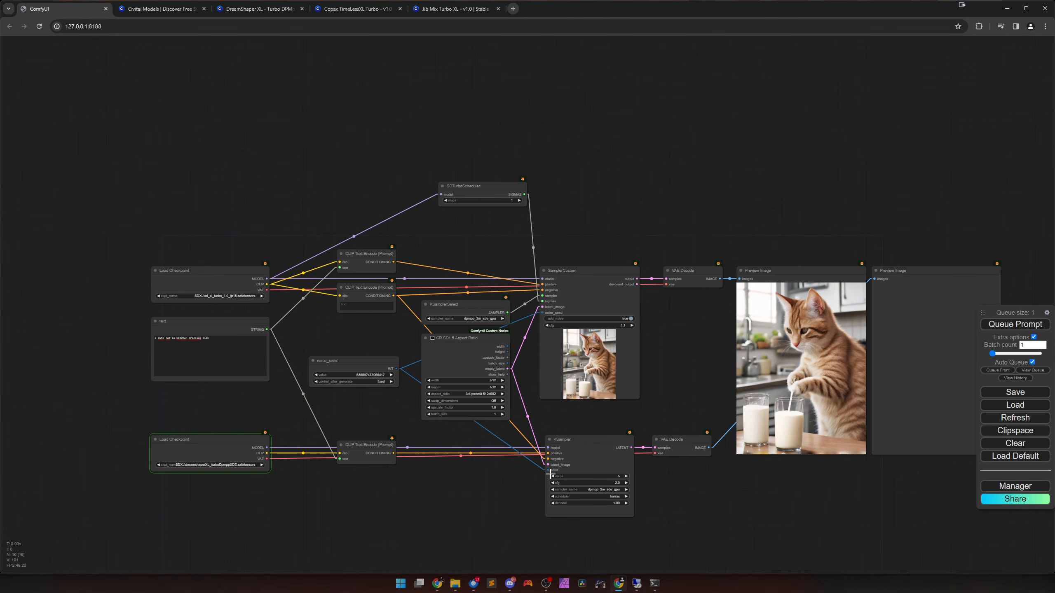
{"action": "left_click_drag", "start_coordinate": [479, 503], "coordinate": [406, 494]}
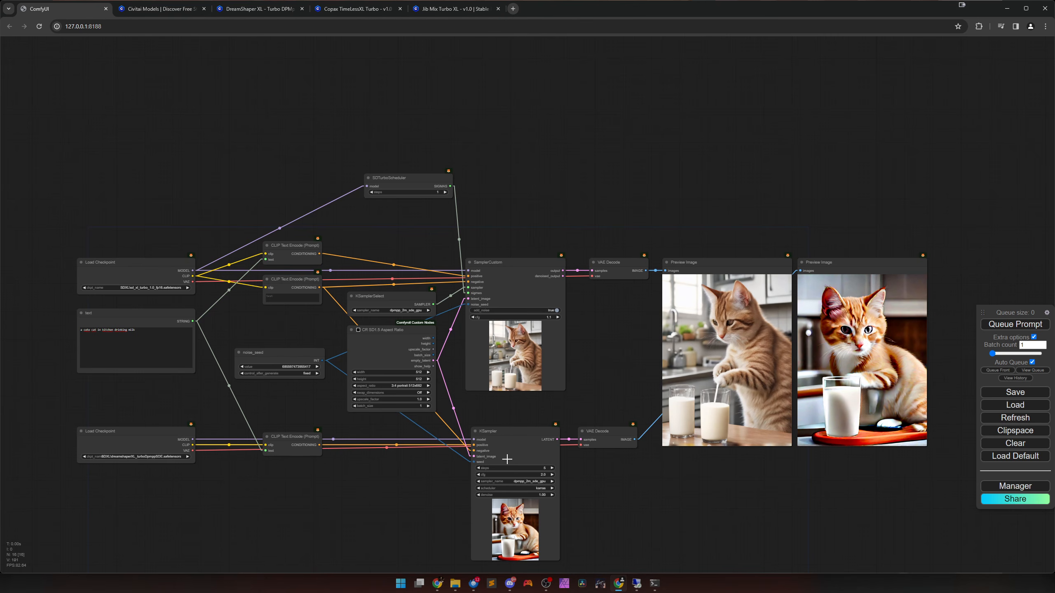
Remove the last letter of the shared prompt and restore it to test automatic regeneration in both branches.
{"action": "left_click", "coordinate": [167, 341]}
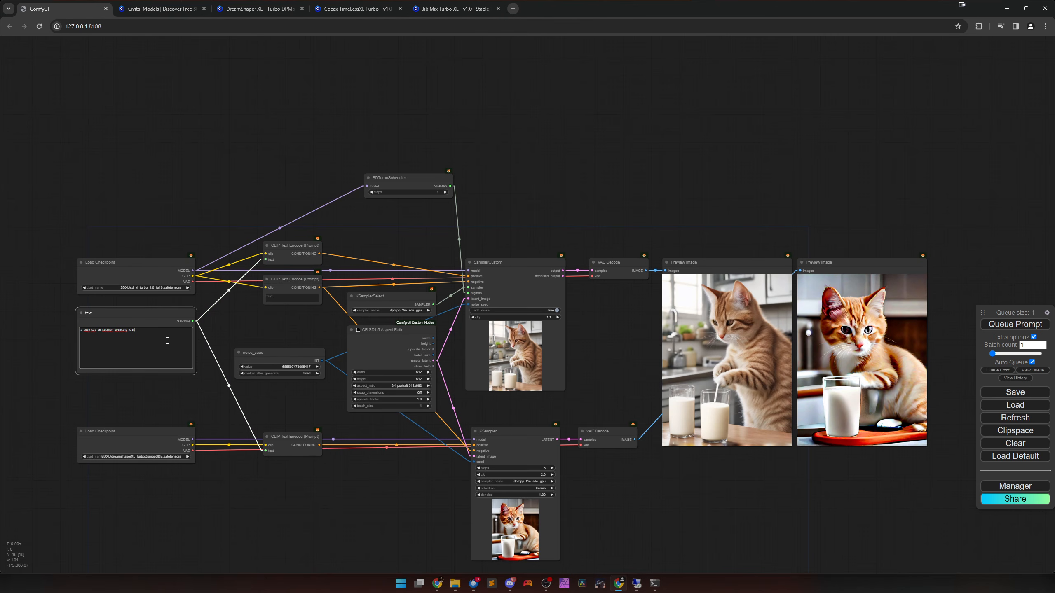
{"action": "key", "text": "BackSpace"}
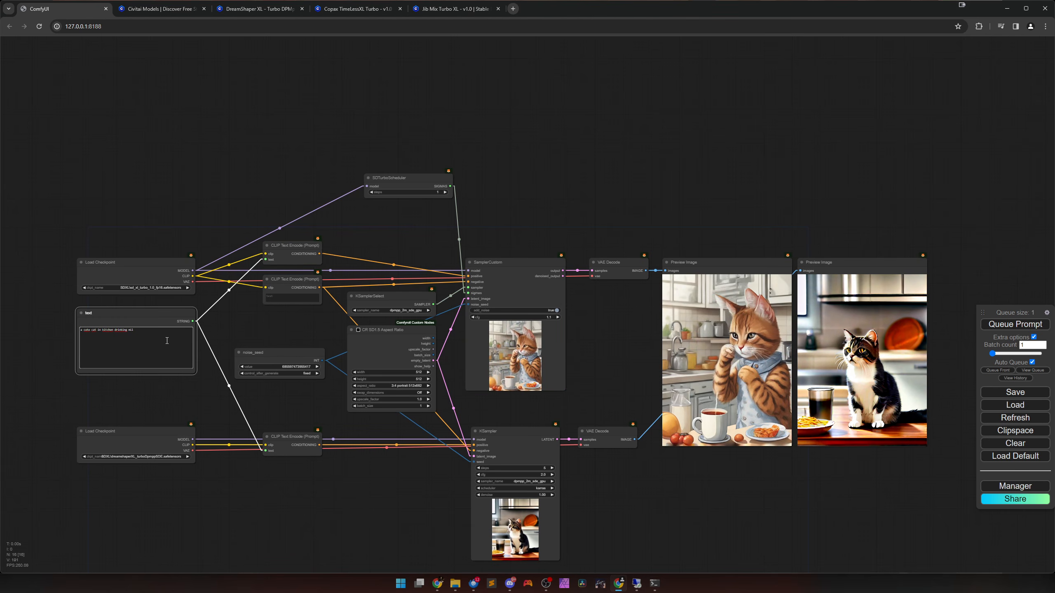
{"action": "type", "text": "k"}
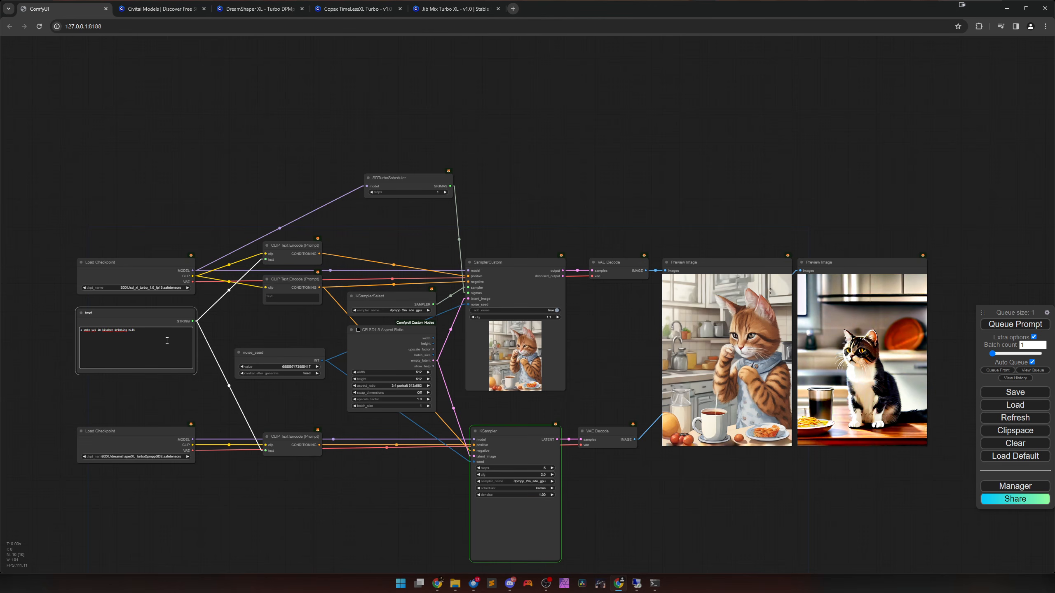
Set the KSampler's steps to 6.
{"action": "left_click_drag", "start_coordinate": [606, 486], "coordinate": [549, 426]}
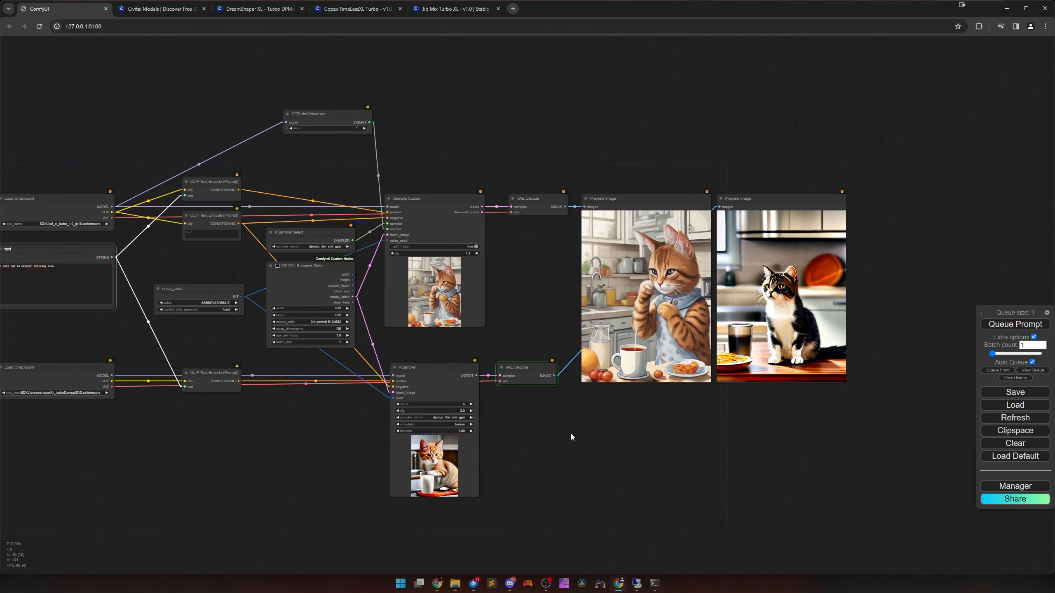
{"action": "scroll", "coordinate": [612, 418], "scroll_direction": "up", "scroll_amount": 3}
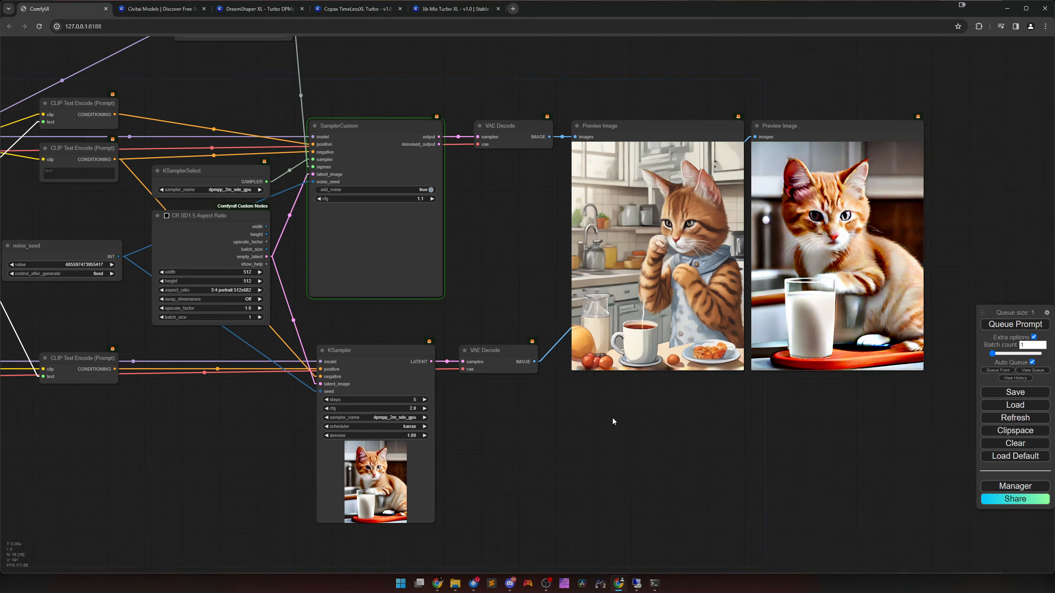
{"action": "scroll", "coordinate": [613, 418], "scroll_direction": "up", "scroll_amount": 2}
{"action": "left_click_drag", "start_coordinate": [613, 417], "coordinate": [543, 424]}
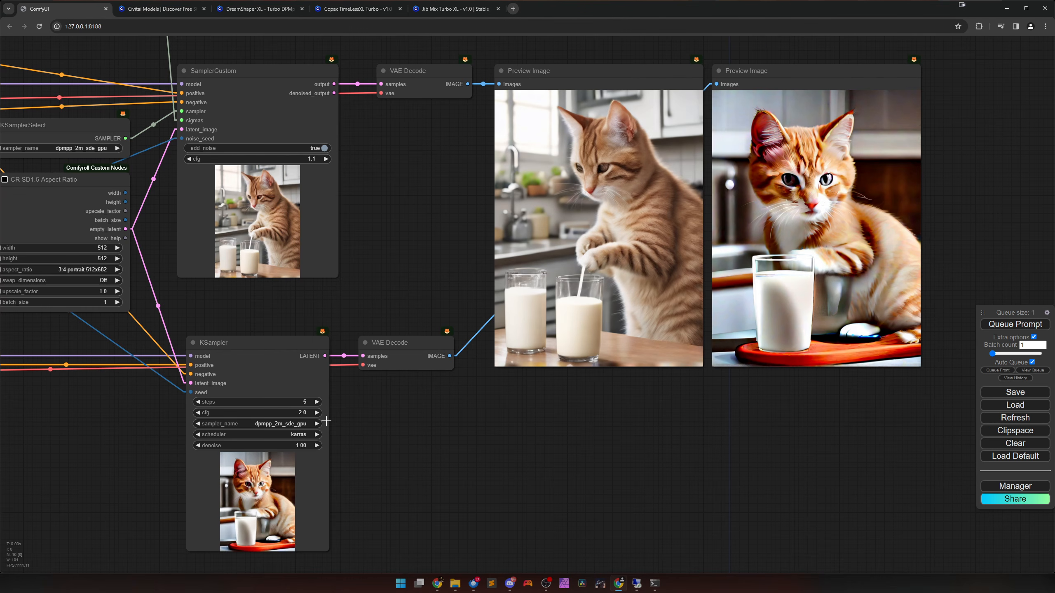
{"action": "left_click", "coordinate": [317, 401]}
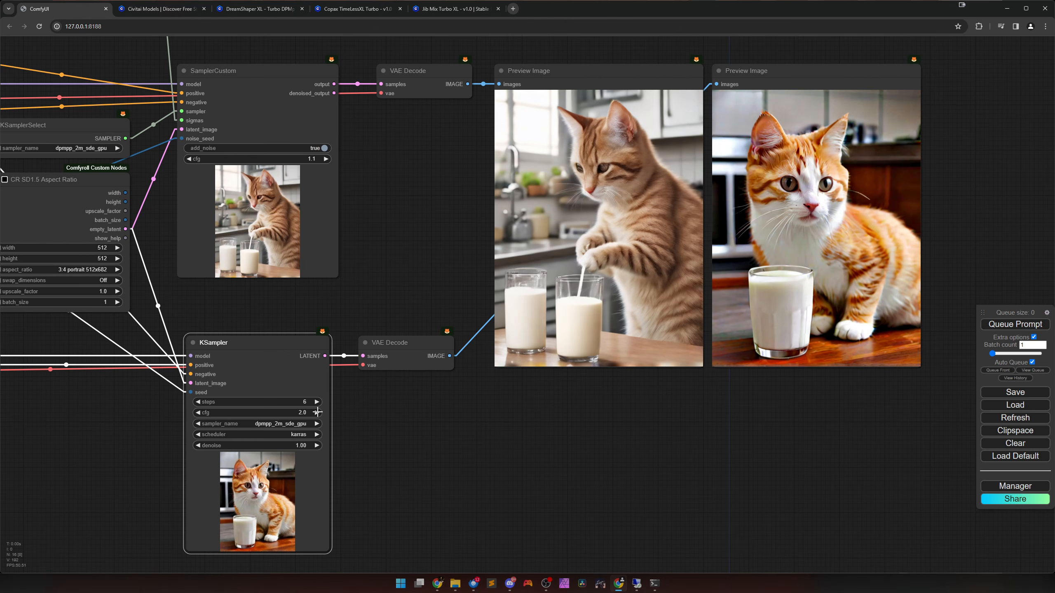
Lower the KSampler's cfg gradually to 1.7, then settle on 1.8.
{"action": "left_click", "coordinate": [198, 412]}
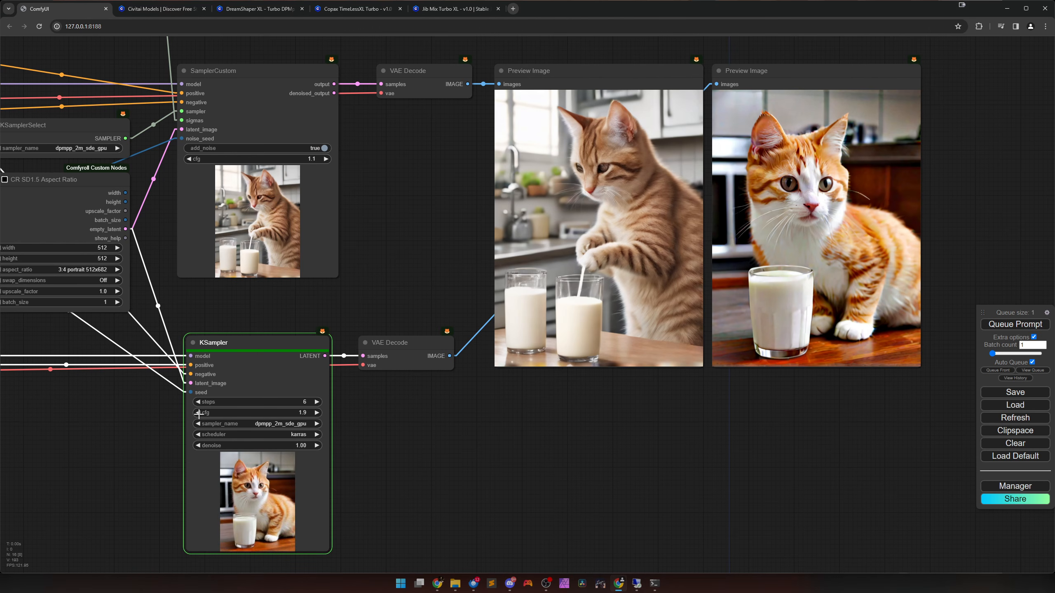
{"action": "left_click", "coordinate": [198, 413]}
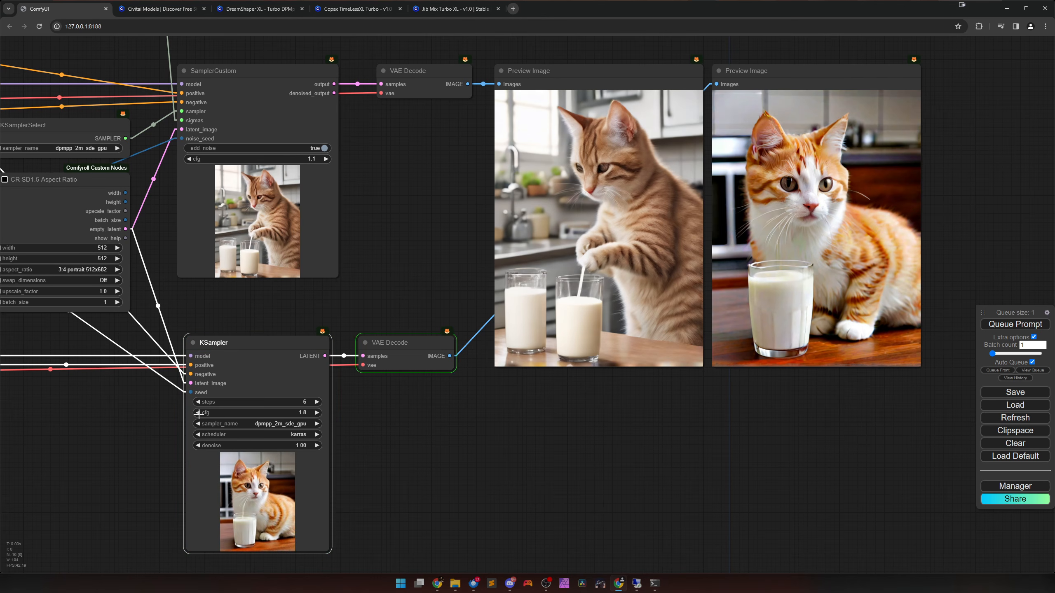
{"action": "left_click", "coordinate": [198, 413]}
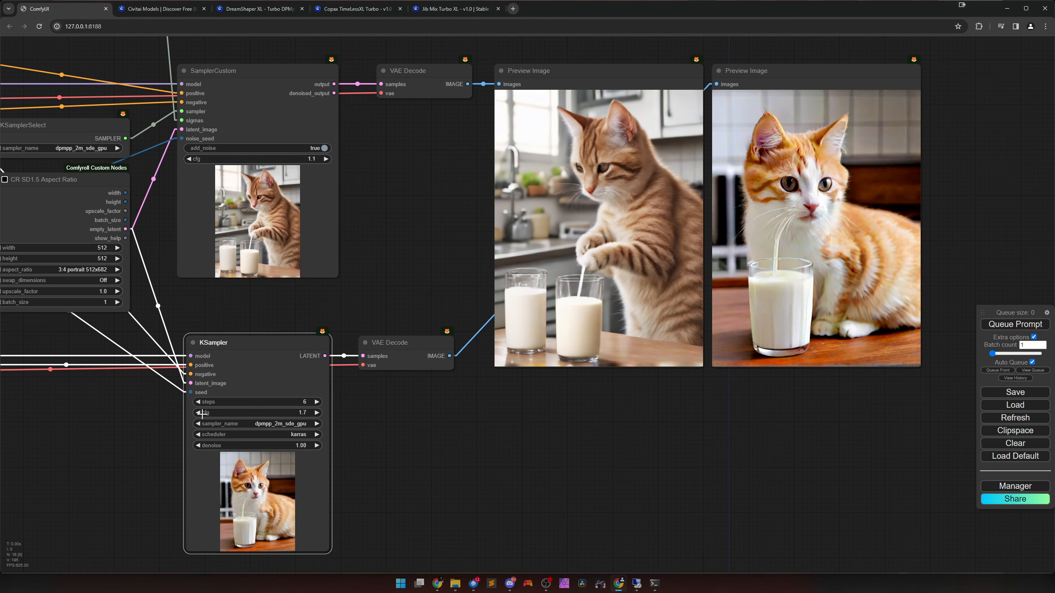
{"action": "left_click", "coordinate": [317, 413]}
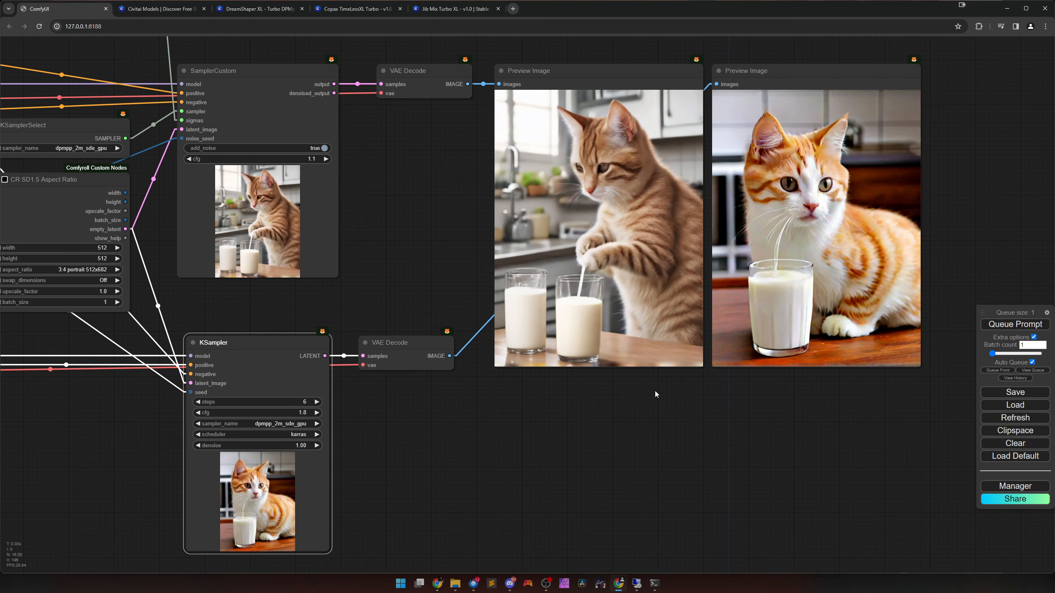
Compare the two preview images and examine the step settings of the KSampler and the SDTurboScheduler.
{"action": "scroll", "coordinate": [614, 412], "scroll_direction": "down", "scroll_amount": 3}
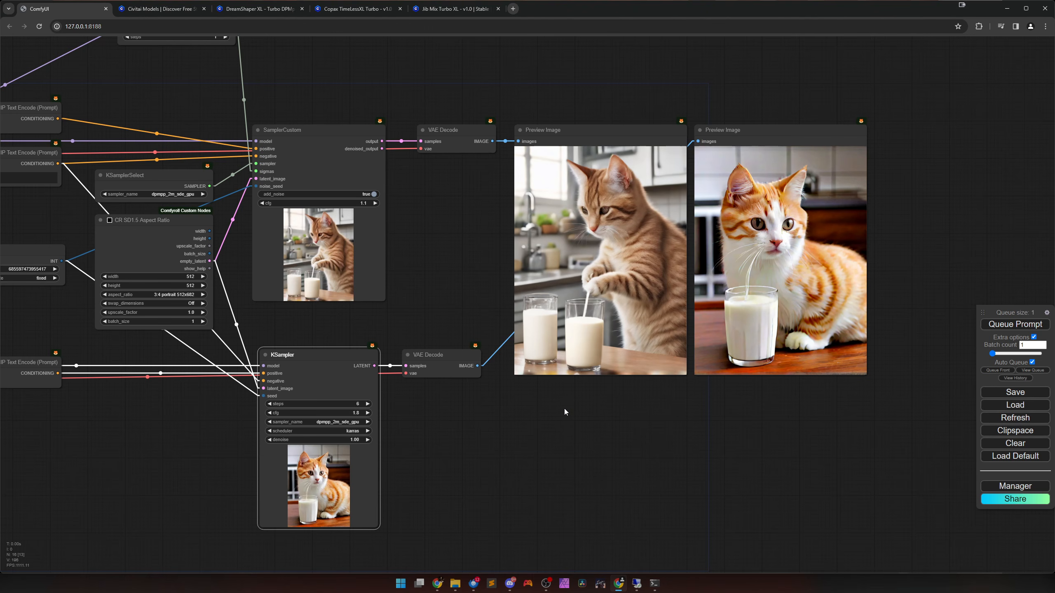
{"action": "scroll", "coordinate": [563, 409], "scroll_direction": "up", "scroll_amount": 1}
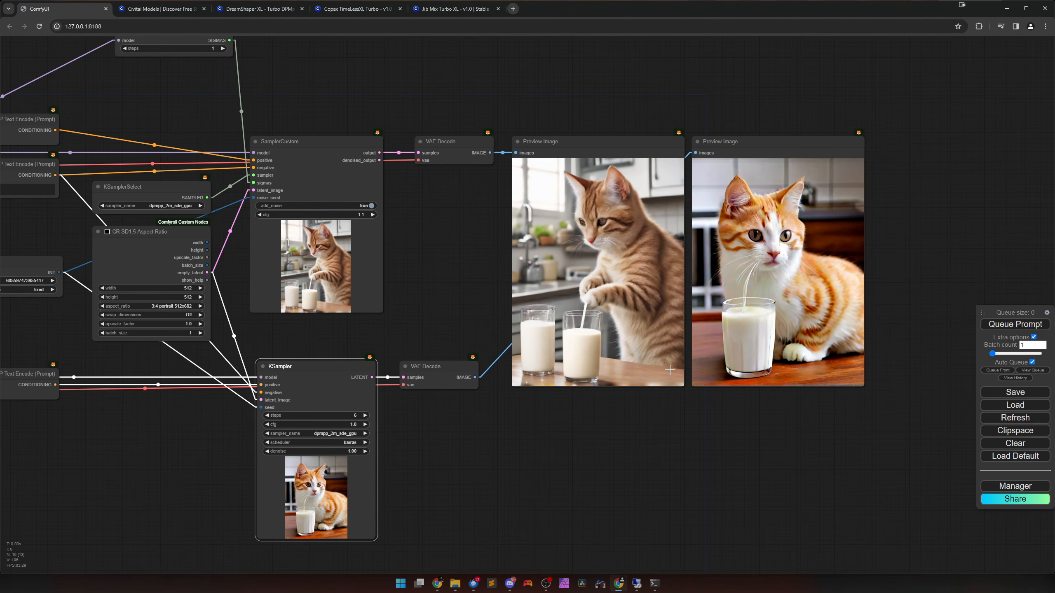
{"action": "left_click_drag", "start_coordinate": [634, 410], "coordinate": [641, 400]}
{"action": "left_click", "coordinate": [802, 286]}
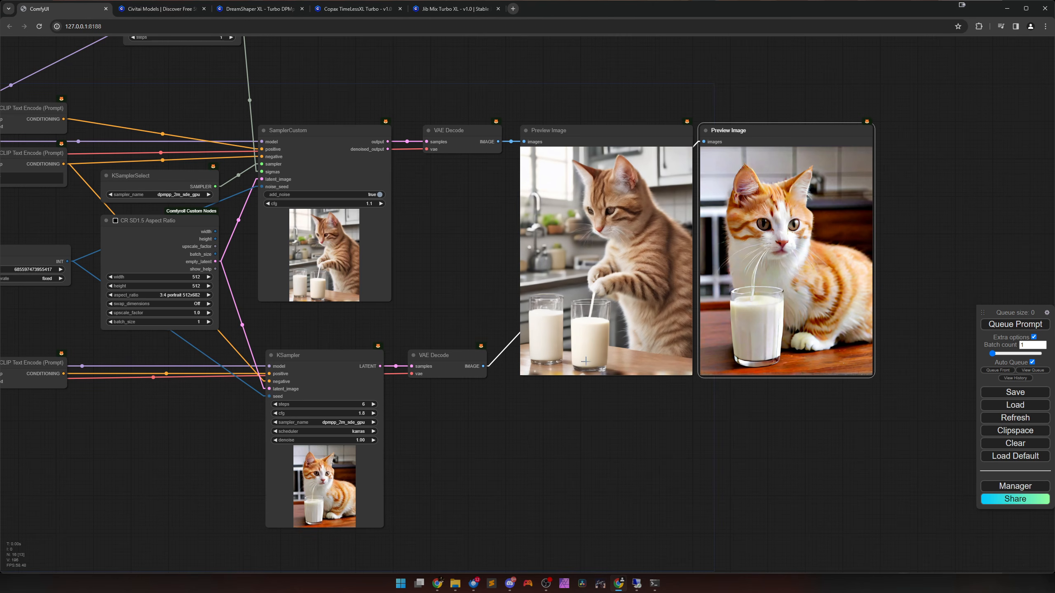
{"action": "left_click_drag", "start_coordinate": [579, 406], "coordinate": [649, 409]}
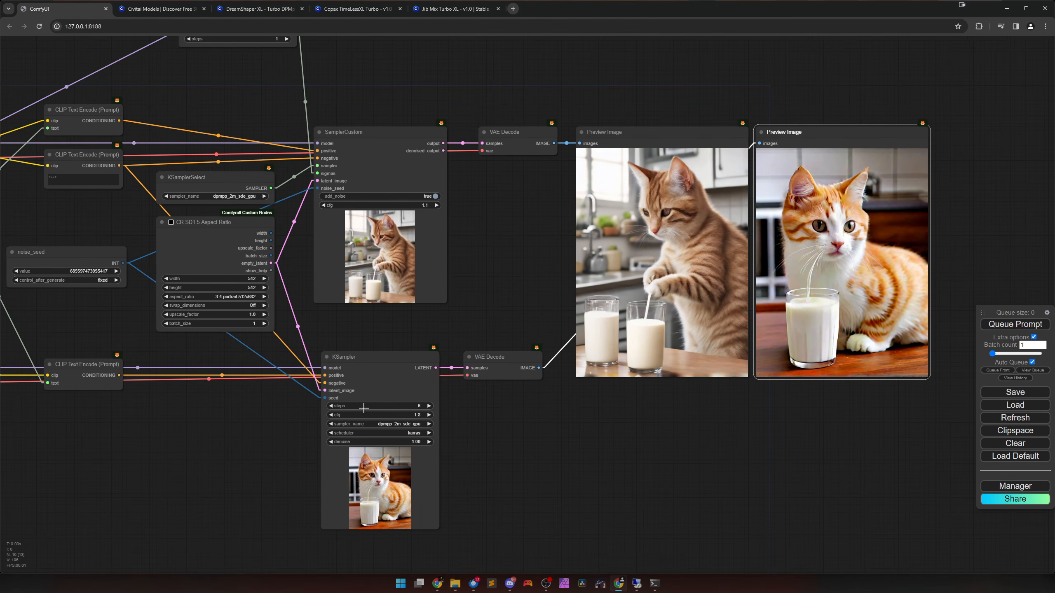
{"action": "left_click_drag", "start_coordinate": [169, 357], "coordinate": [384, 490]}
{"action": "left_click", "coordinate": [446, 157]}
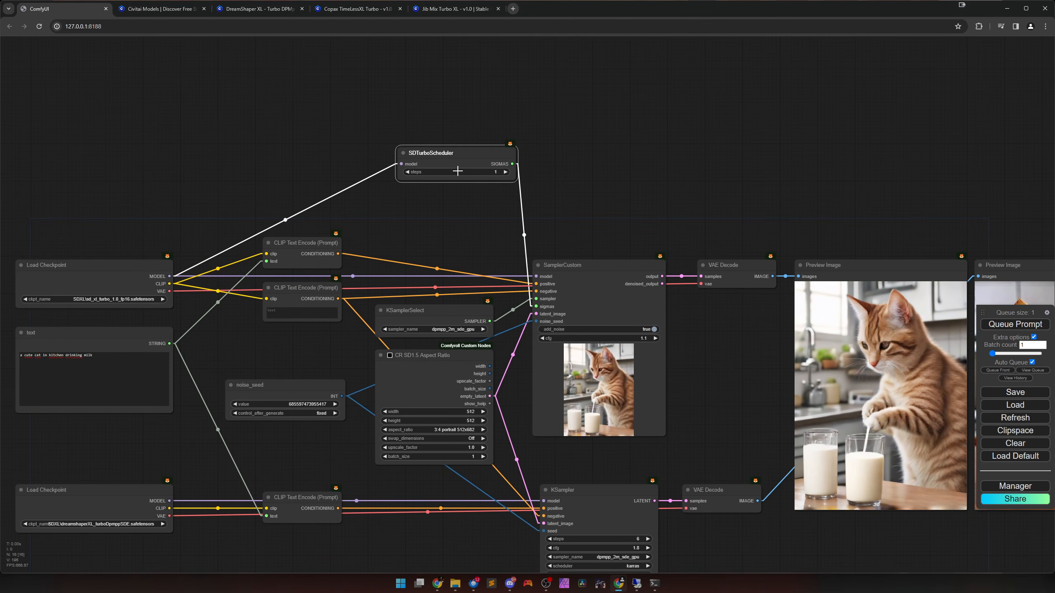
{"action": "left_click_drag", "start_coordinate": [462, 229], "coordinate": [338, 77]}
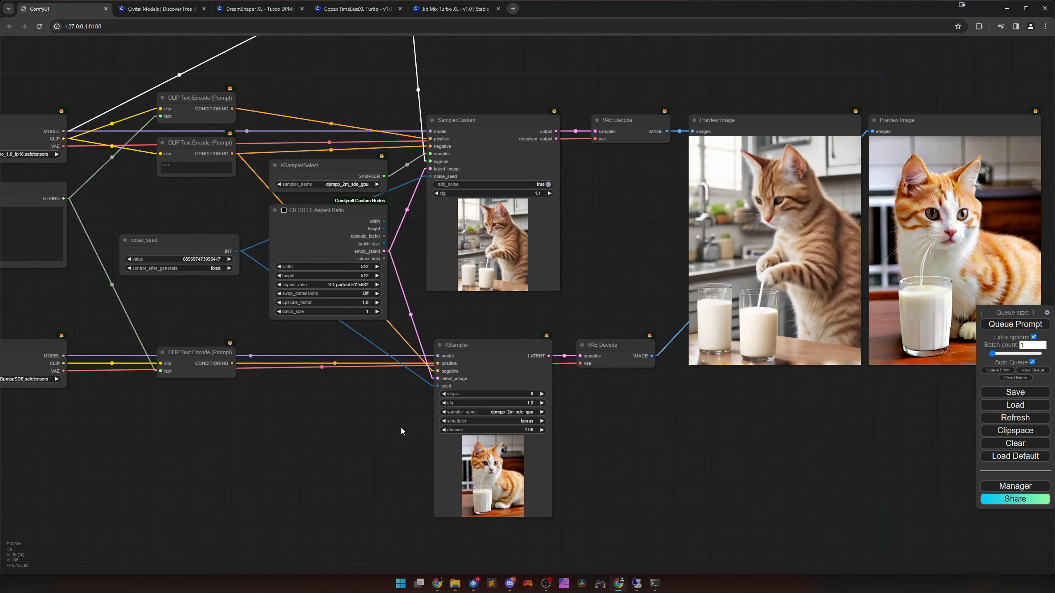
{"action": "mouse_move", "coordinate": [401, 429]}
{"action": "left_mouse_down"}
{"action": "mouse_move", "coordinate": [392, 410]}
{"action": "mouse_move", "coordinate": [397, 428]}
{"action": "left_mouse_up"}
{"action": "left_click_drag", "start_coordinate": [343, 386], "coordinate": [257, 397]}
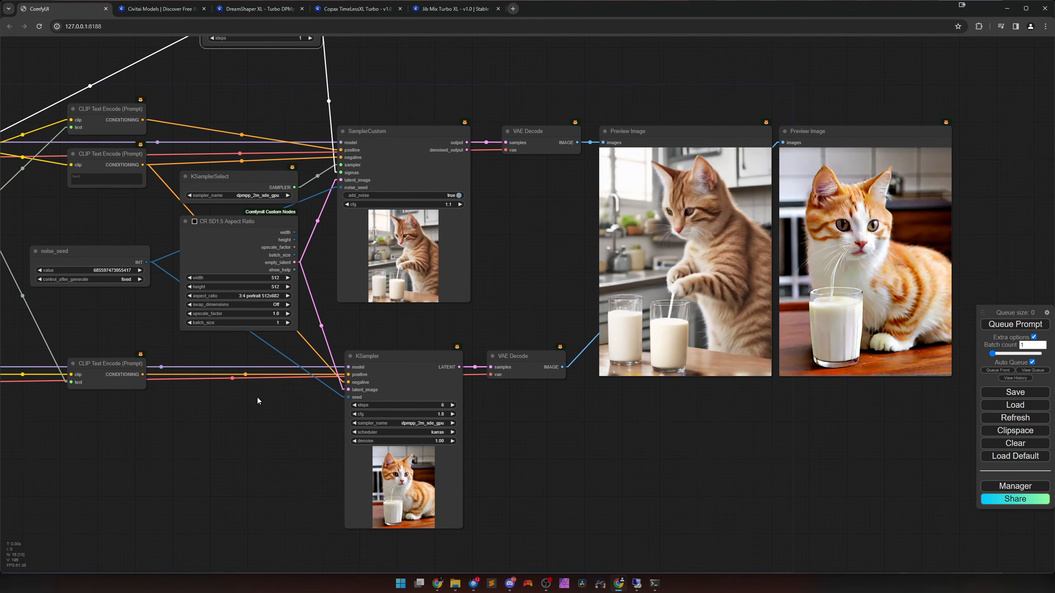
{"action": "left_click", "coordinate": [140, 270]}
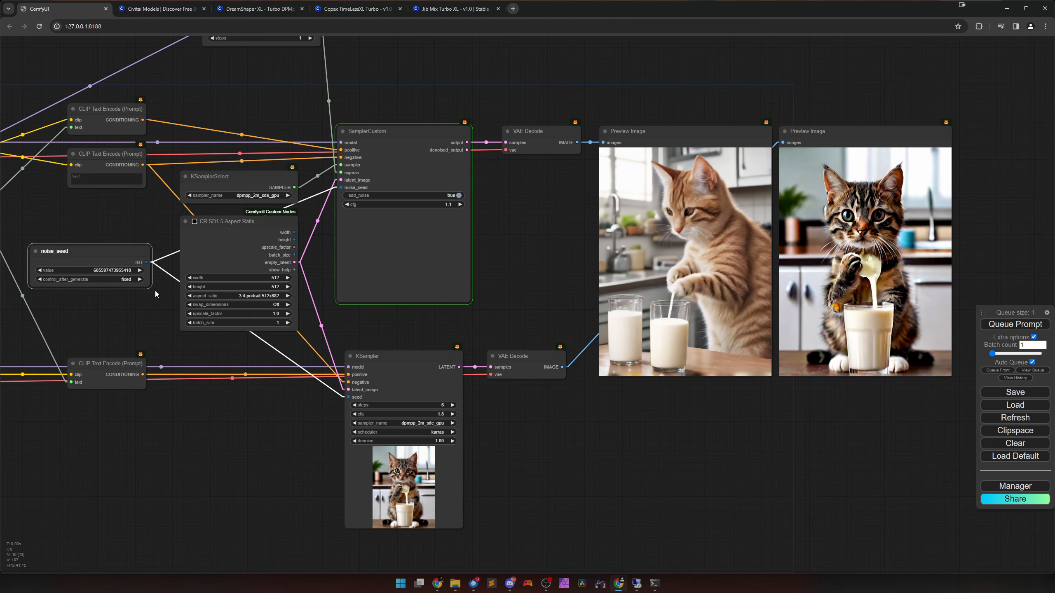
{"action": "left_click", "coordinate": [140, 270]}
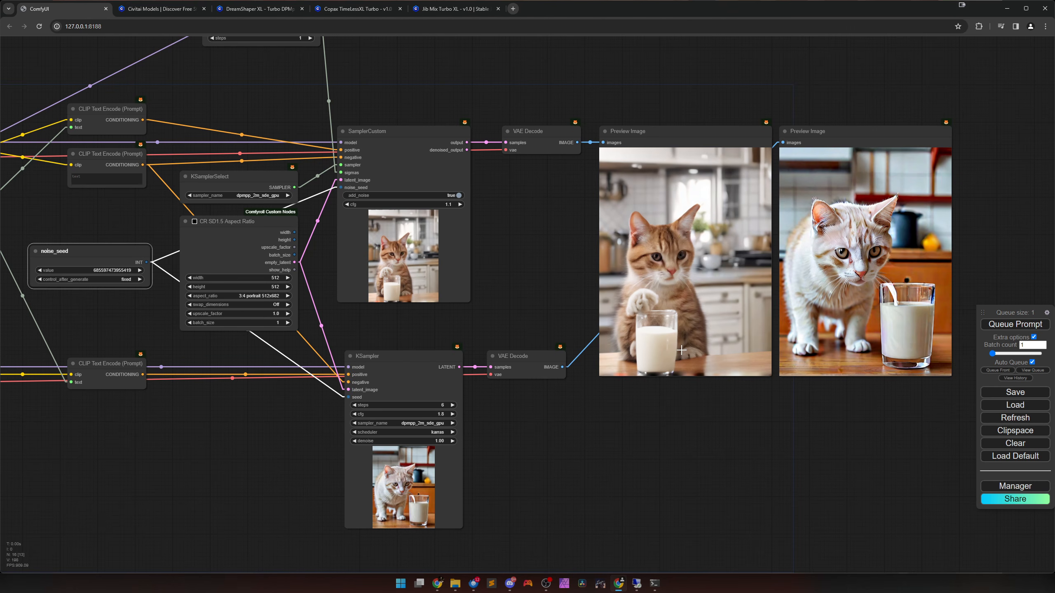
Replace the shared text prompt with "a blonde woman sitting in a cafe in france, drinking coffee and having fun".
{"action": "scroll", "coordinate": [533, 329], "scroll_direction": "down", "scroll_amount": 3}
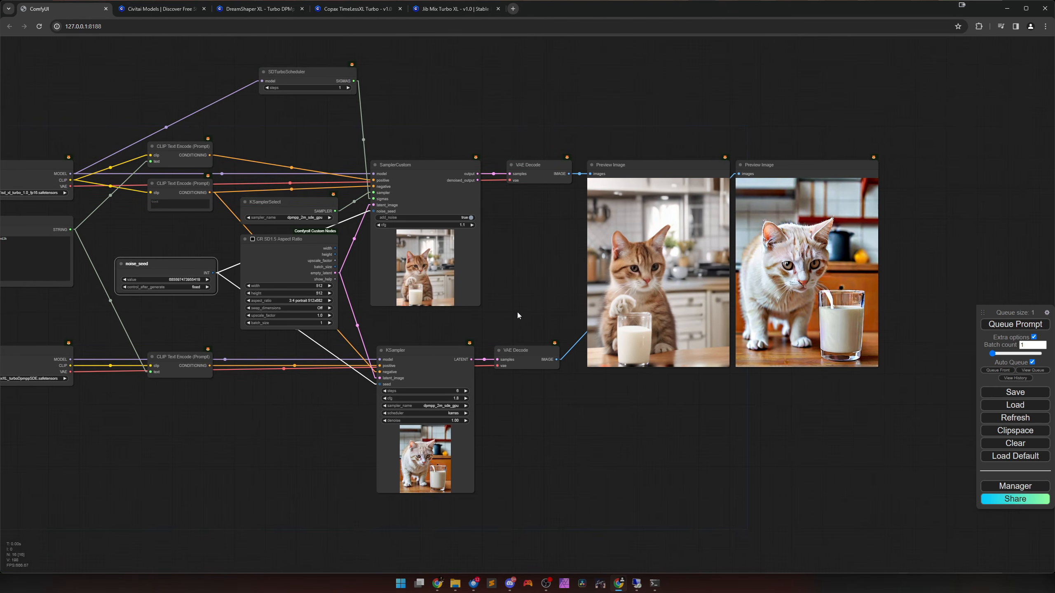
{"action": "left_click_drag", "start_coordinate": [517, 312], "coordinate": [770, 337]}
{"action": "left_click", "coordinate": [285, 275]}
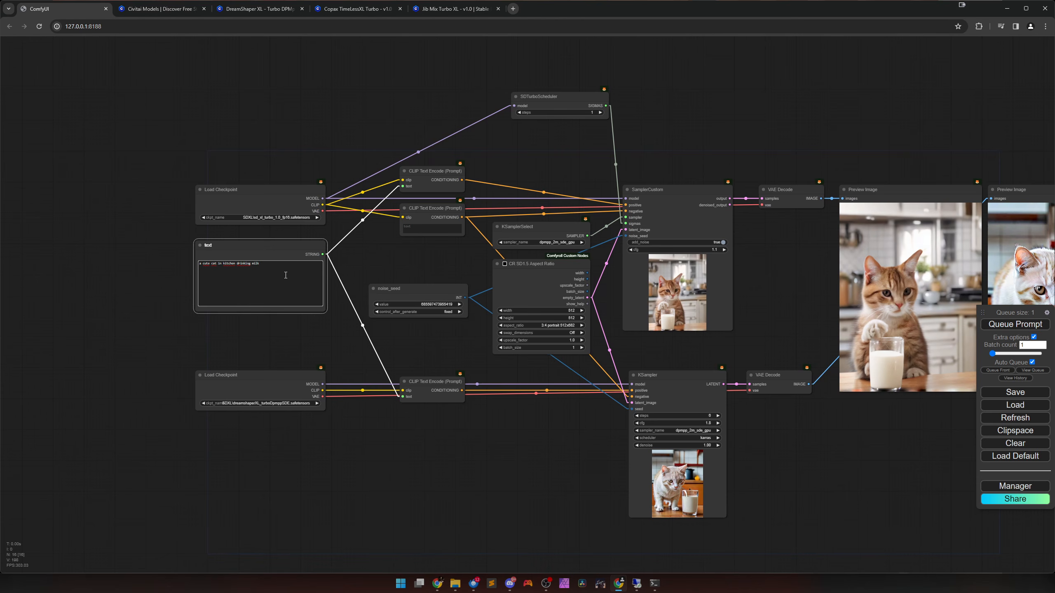
{"action": "key", "text": "ctrl+a"}
{"action": "type", "text": "a blo"}
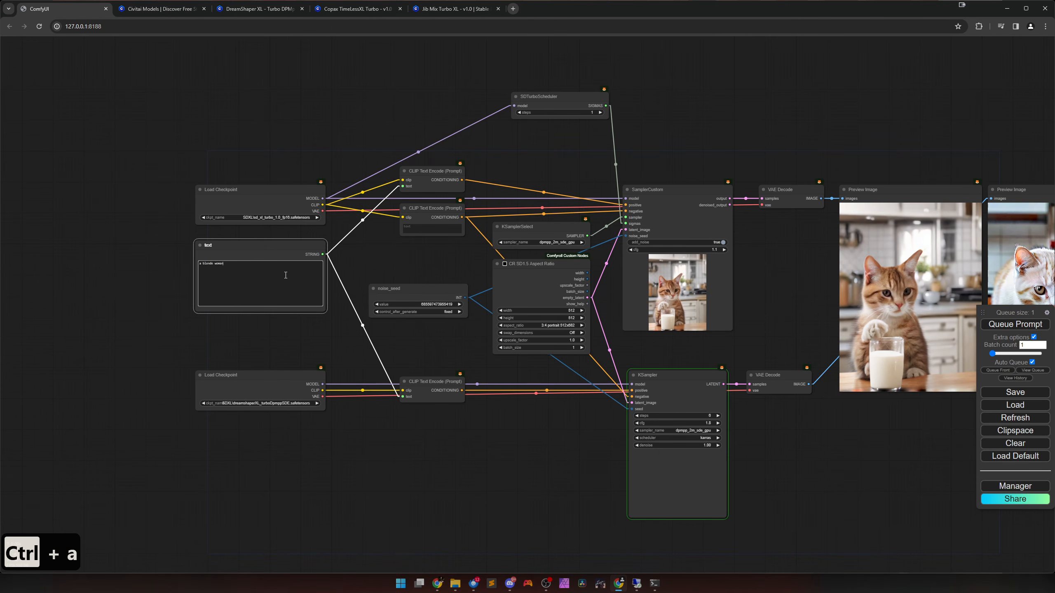
{"action": "type", "text": "nde woman sitting in a"}
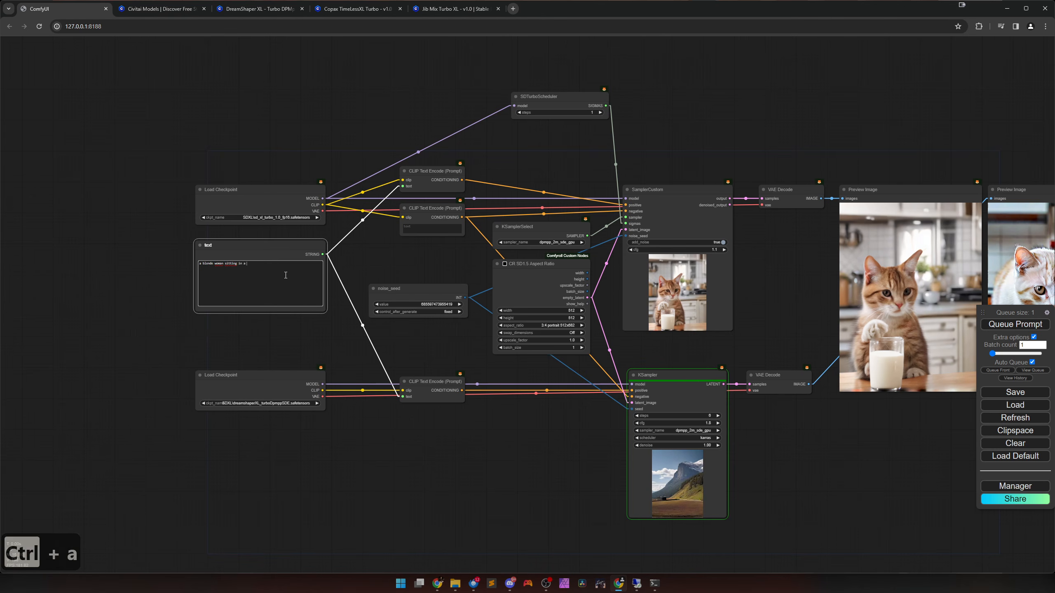
{"action": "type", "text": " cafe in franc"}
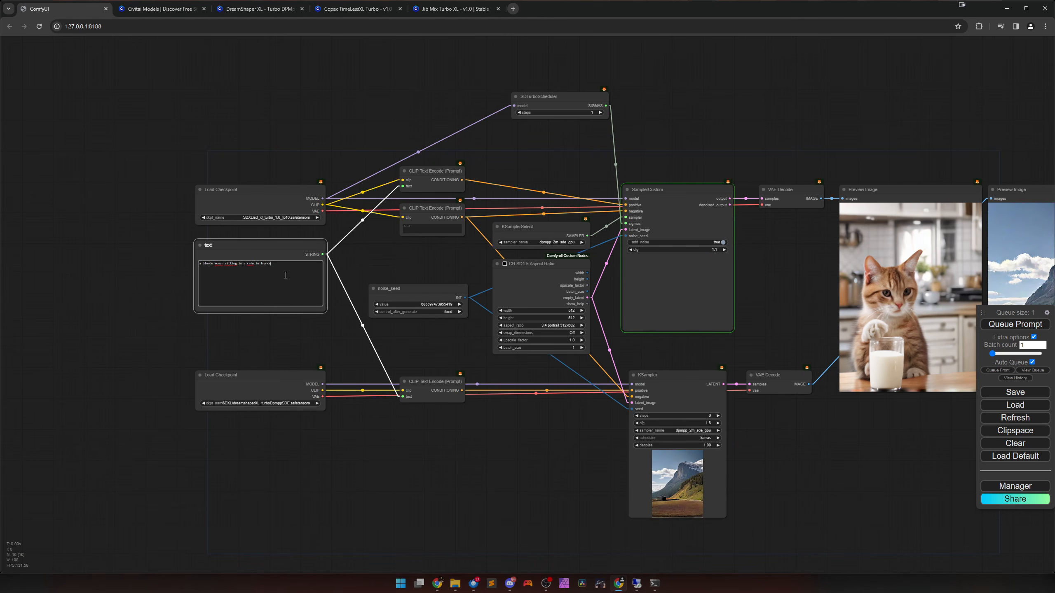
{"action": "type", "text": "g c"}
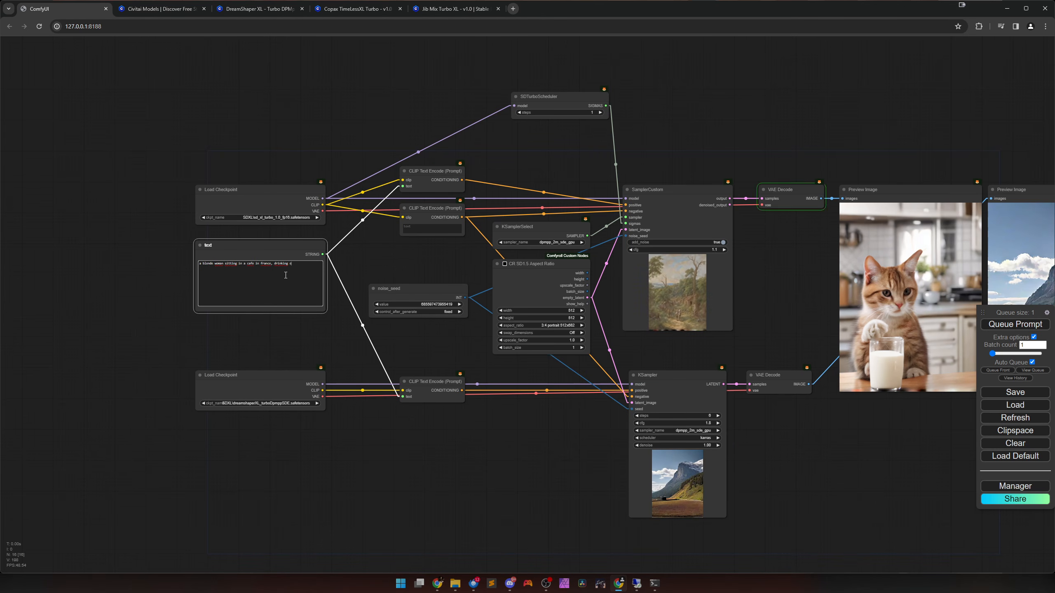
{"action": "type", "text": "offee and"}
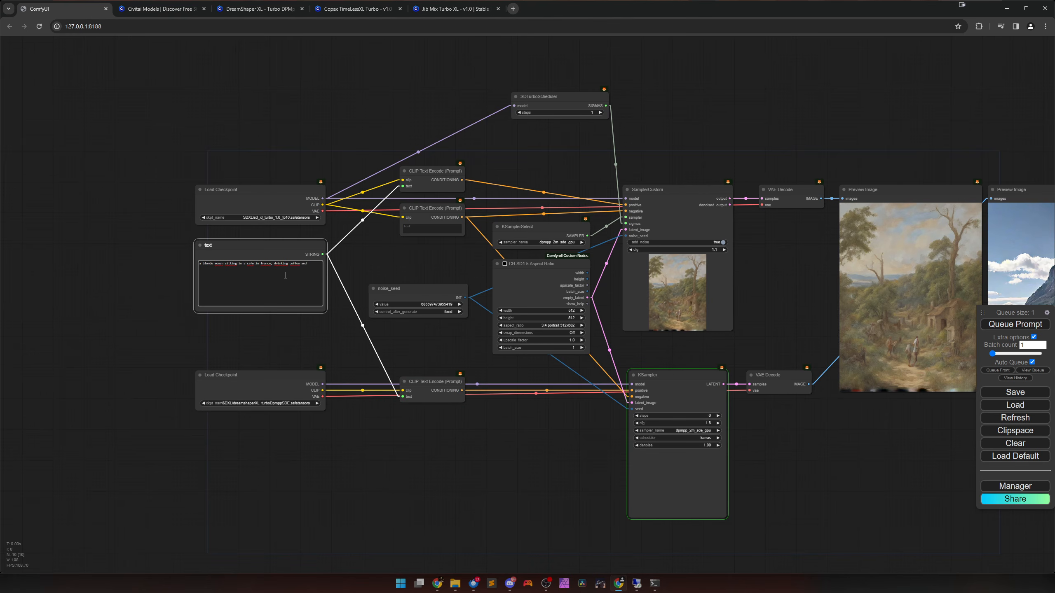
{"action": "type", "text": " having fun"}
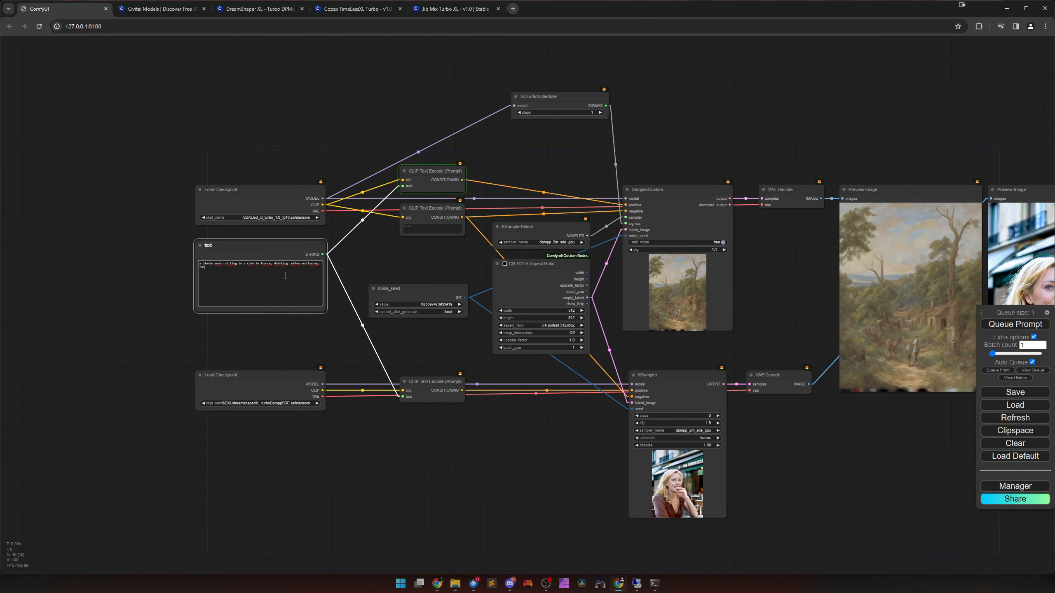
{"action": "left_click", "coordinate": [420, 338]}
{"action": "left_click_drag", "start_coordinate": [748, 436], "coordinate": [511, 429]}
{"action": "scroll", "coordinate": [631, 415], "scroll_direction": "up", "scroll_amount": 4}
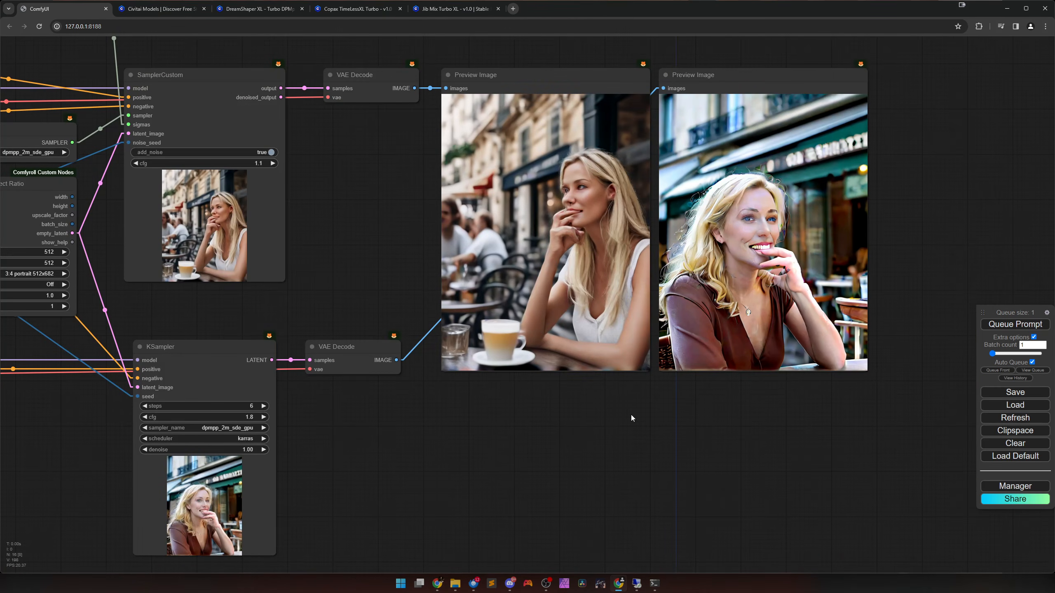
{"action": "scroll", "coordinate": [631, 415], "scroll_direction": "down", "scroll_amount": 1}
{"action": "left_click_drag", "start_coordinate": [618, 410], "coordinate": [703, 411]}
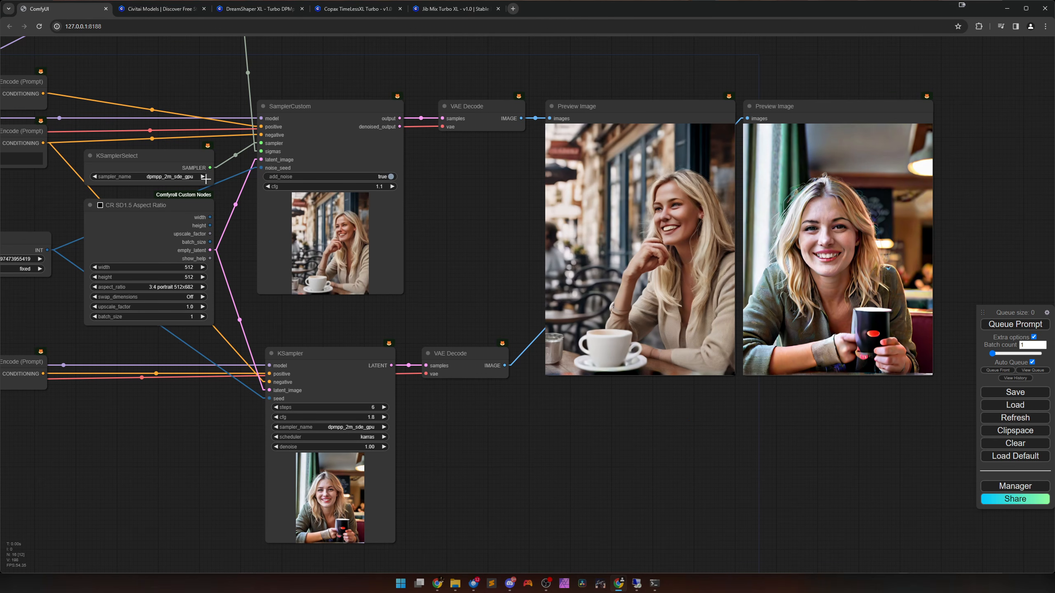
{"action": "left_click_drag", "start_coordinate": [307, 322], "coordinate": [379, 320]}
{"action": "left_click", "coordinate": [112, 258]}
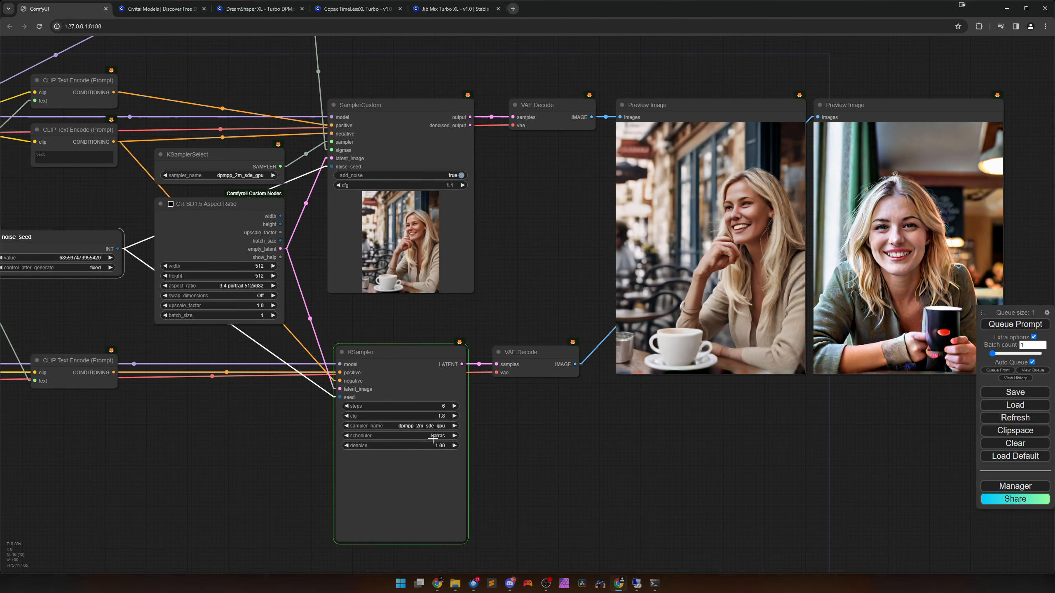
{"action": "left_click_drag", "start_coordinate": [568, 432], "coordinate": [526, 430]}
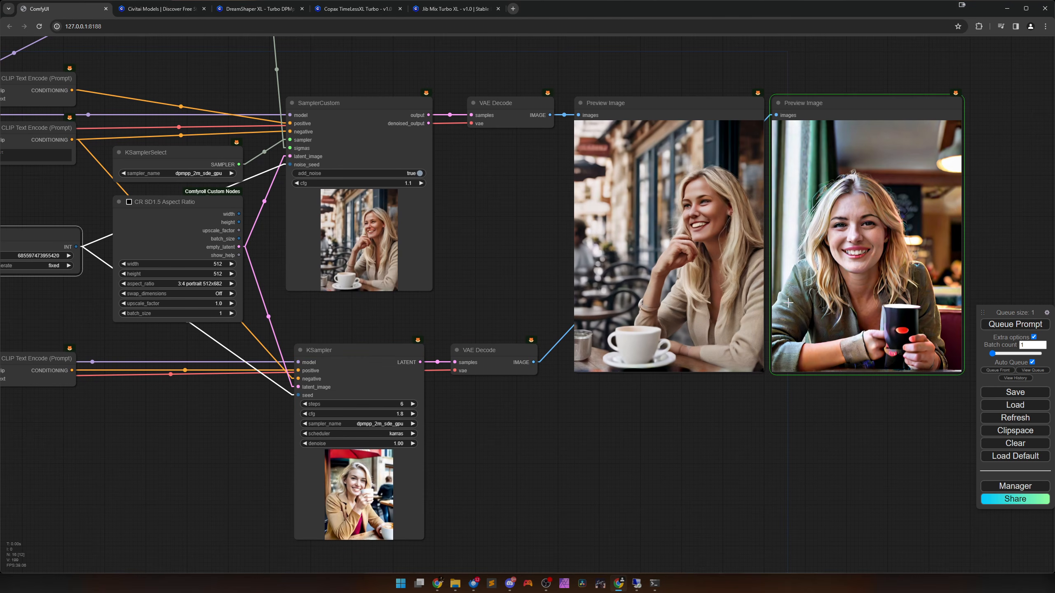
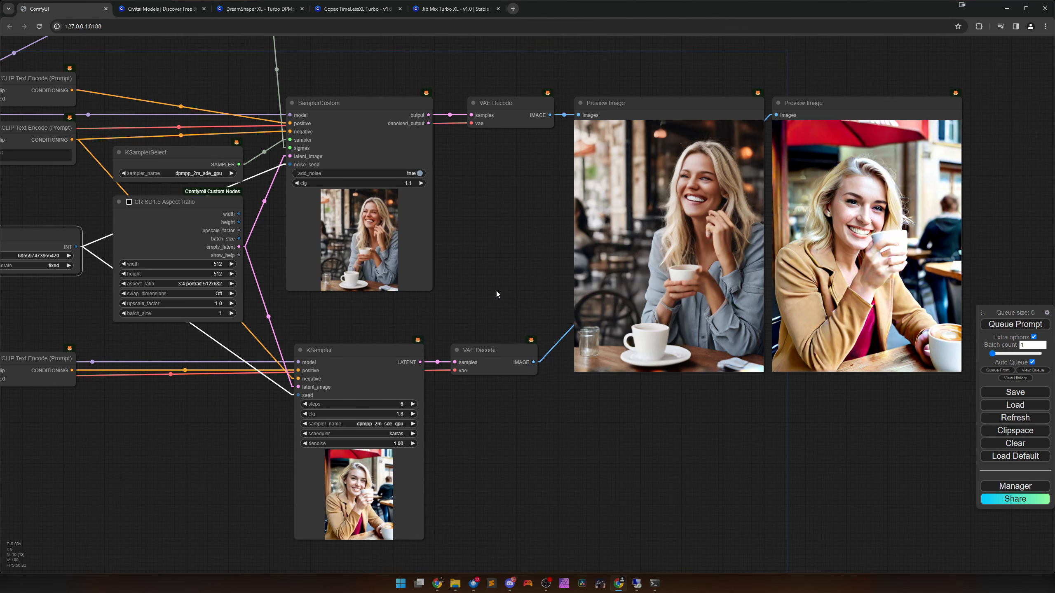
Mute the SamplerCustom node and lower the KSampler's cfg in 0.1 decrements to 1.2, watching each regenerated image.
{"action": "left_click", "coordinate": [417, 245]}
{"action": "key", "text": "ctrl+m"}
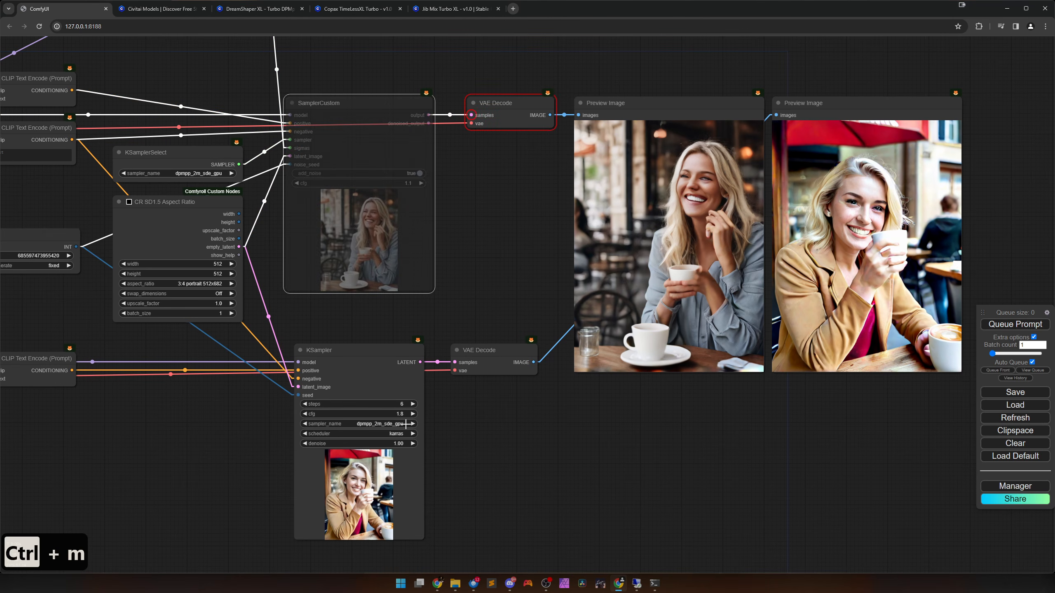
{"action": "left_click", "coordinate": [306, 414]}
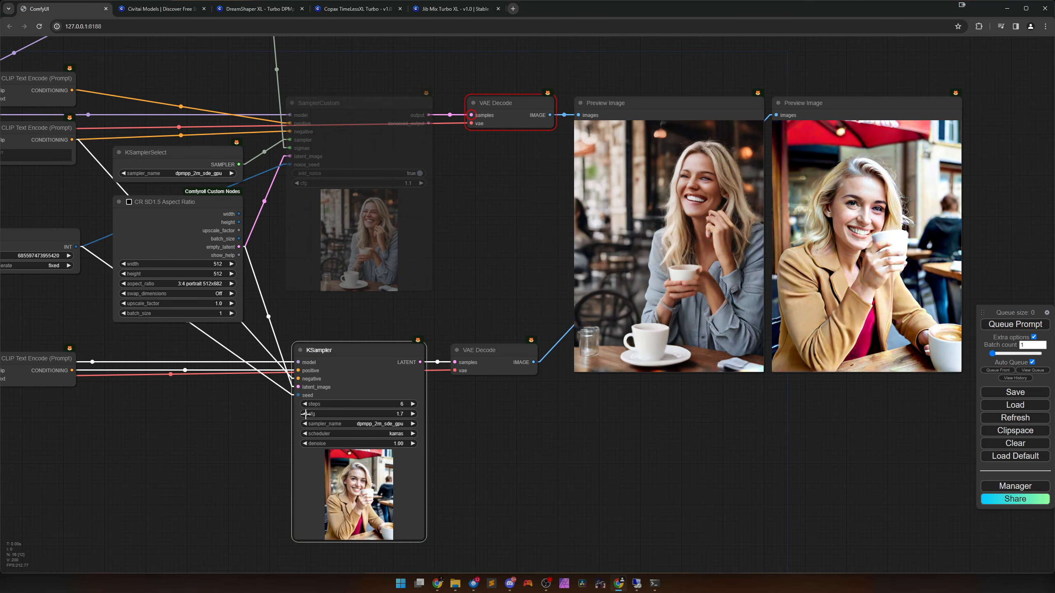
{"action": "left_click", "coordinate": [305, 414]}
{"action": "left_click", "coordinate": [305, 414]}
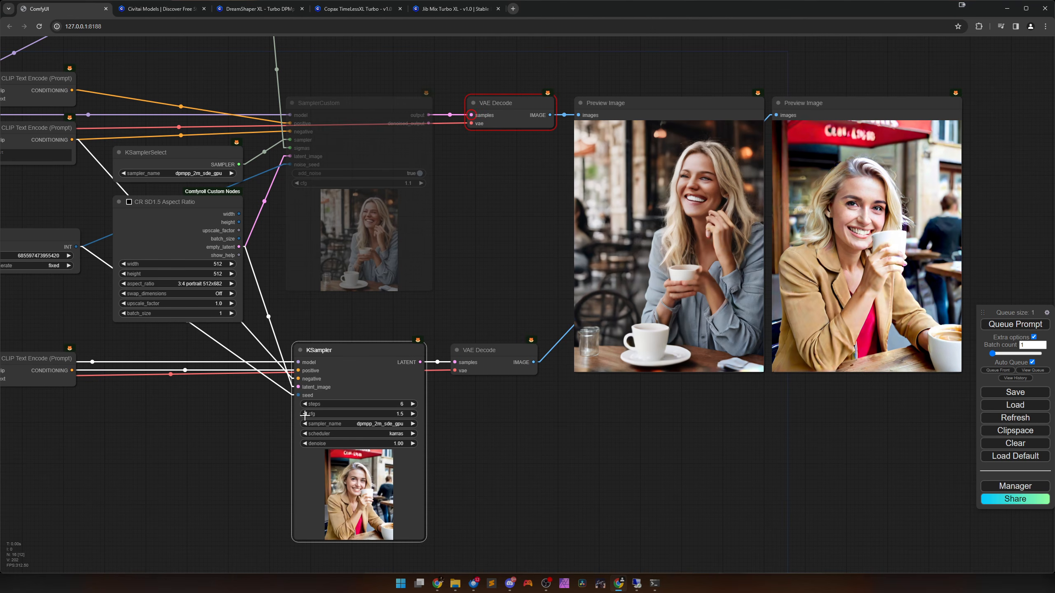
{"action": "left_click", "coordinate": [305, 414]}
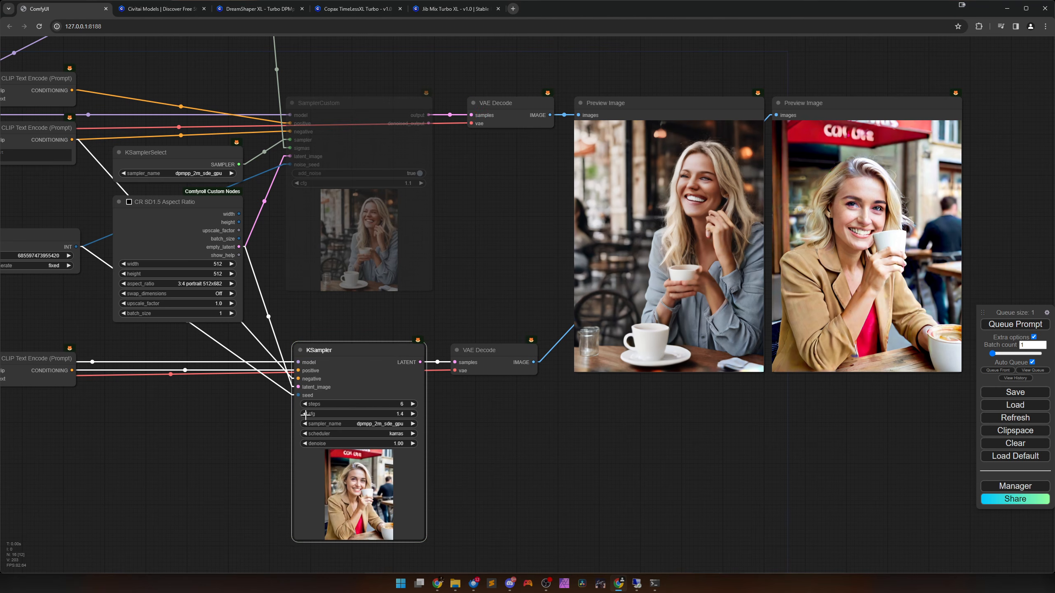
{"action": "left_click", "coordinate": [305, 413]}
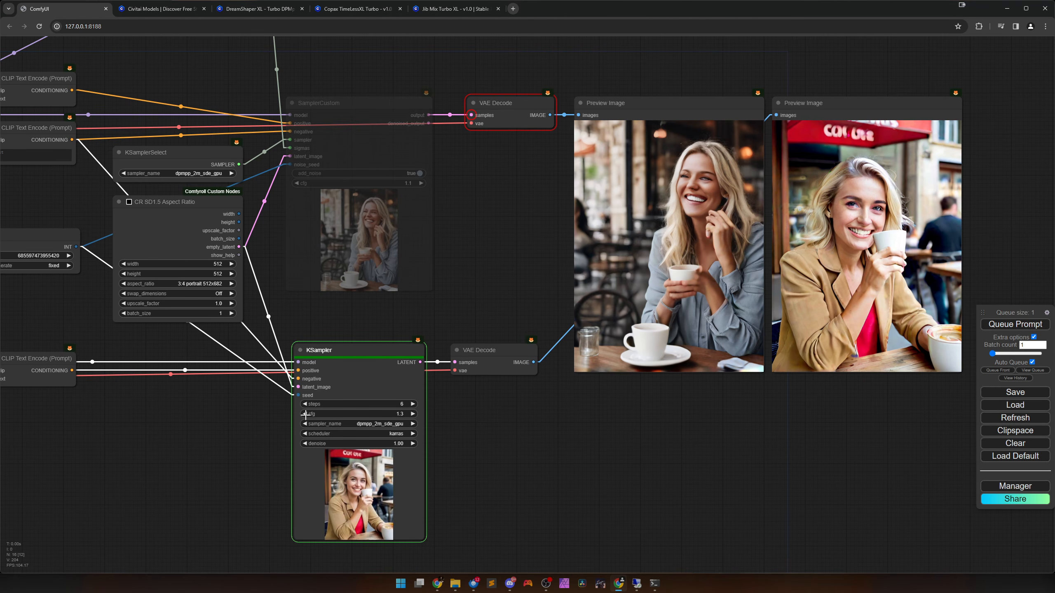
{"action": "left_click", "coordinate": [305, 414]}
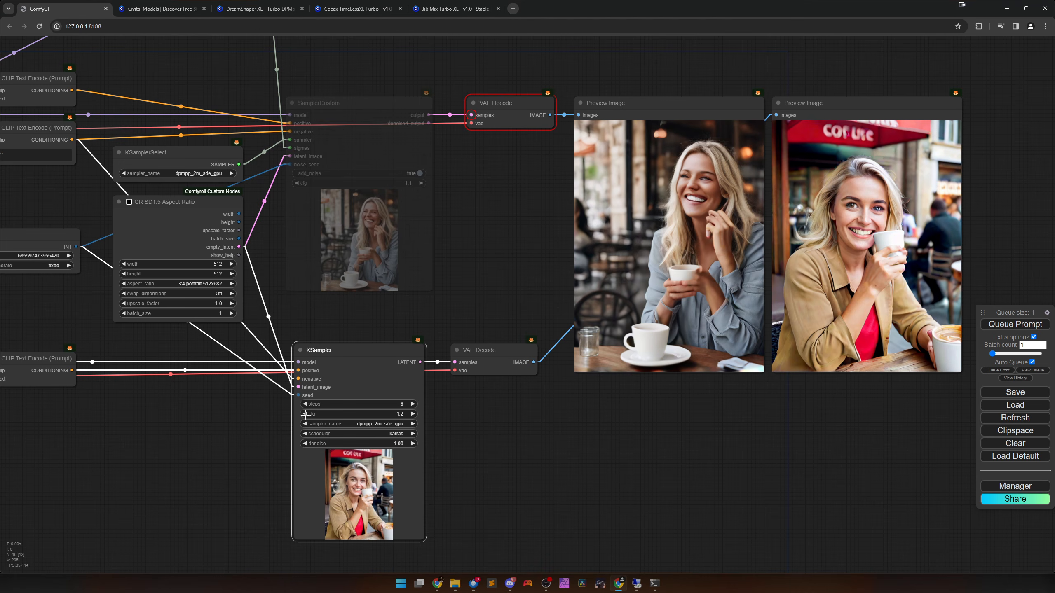
Try the KSampler at cfg 2.0 with 7 and 5 steps, returning the steps to 6.
{"action": "left_click", "coordinate": [405, 413]}
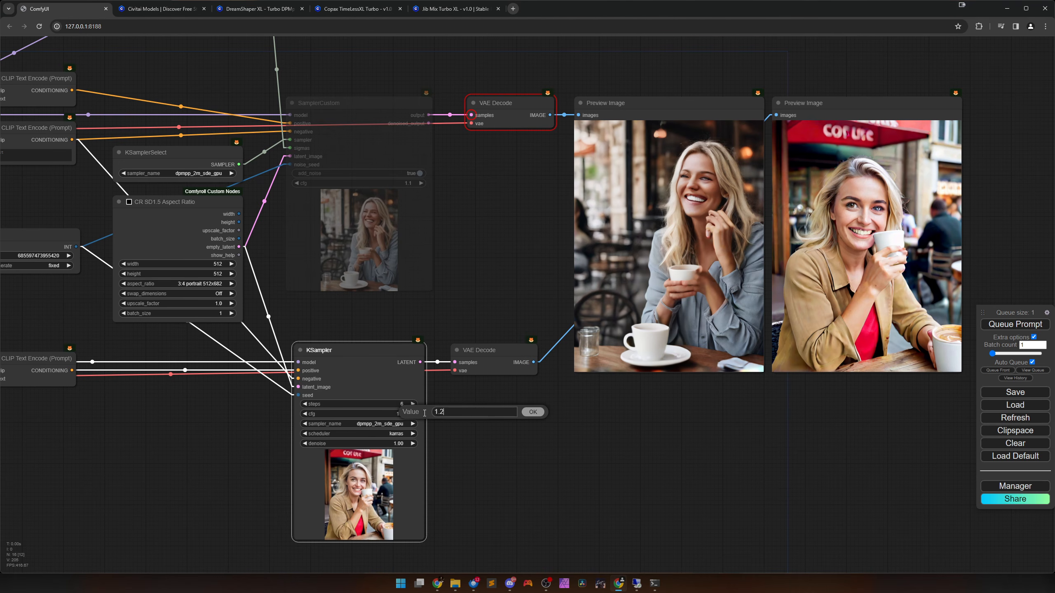
{"action": "type", "text": "2"}
{"action": "key", "text": "Return"}
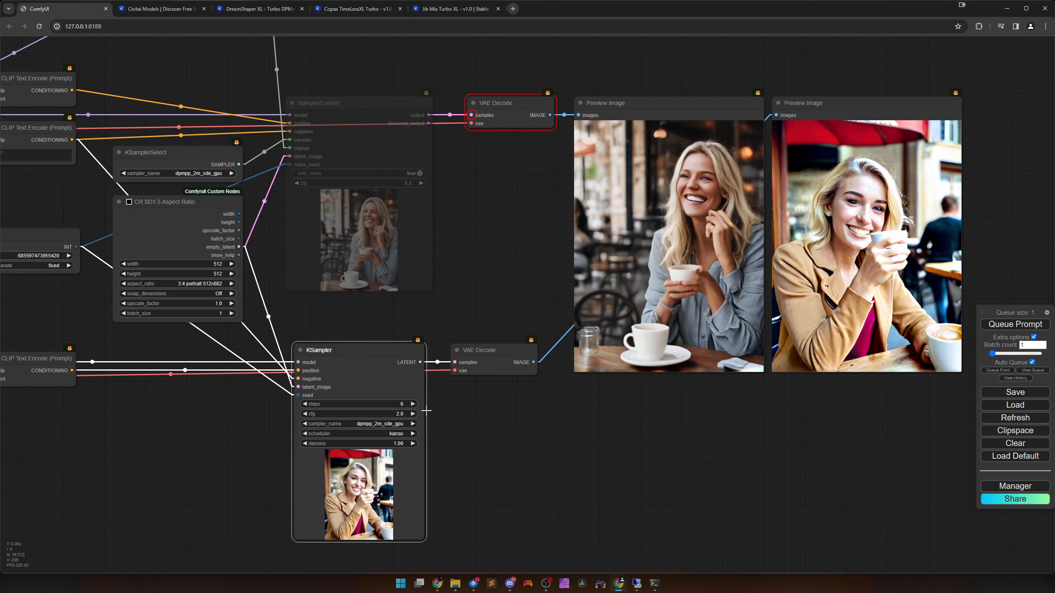
{"action": "left_click", "coordinate": [413, 404]}
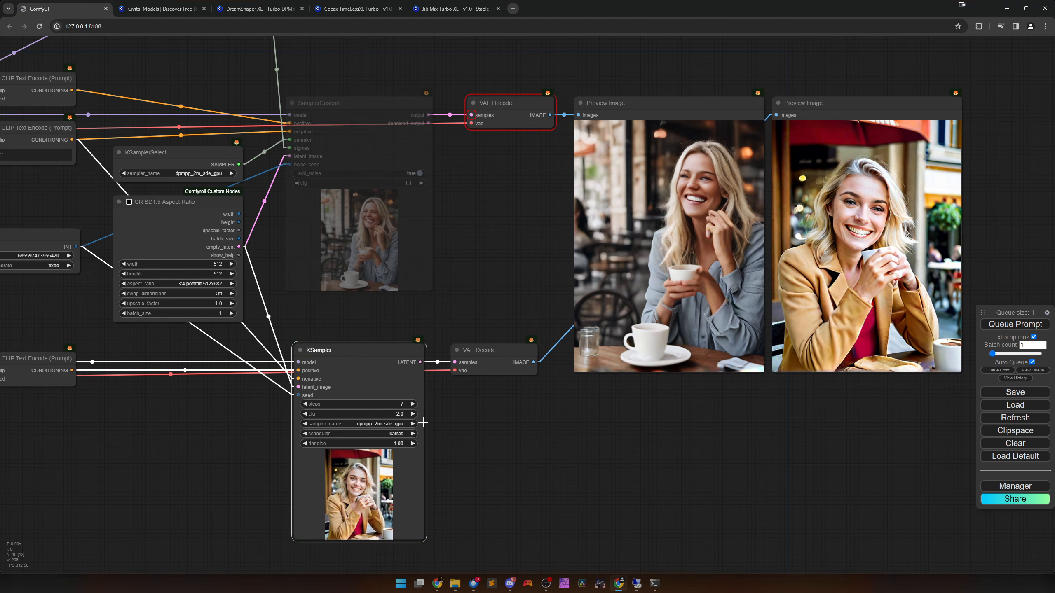
{"action": "left_click", "coordinate": [305, 404]}
{"action": "left_click", "coordinate": [305, 404]}
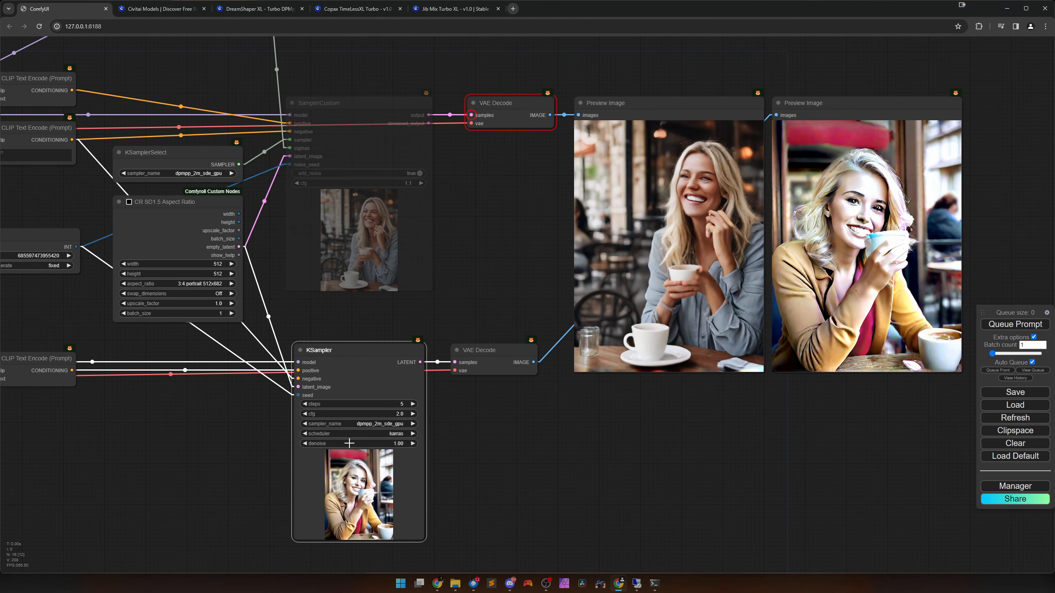
{"action": "left_click", "coordinate": [413, 404]}
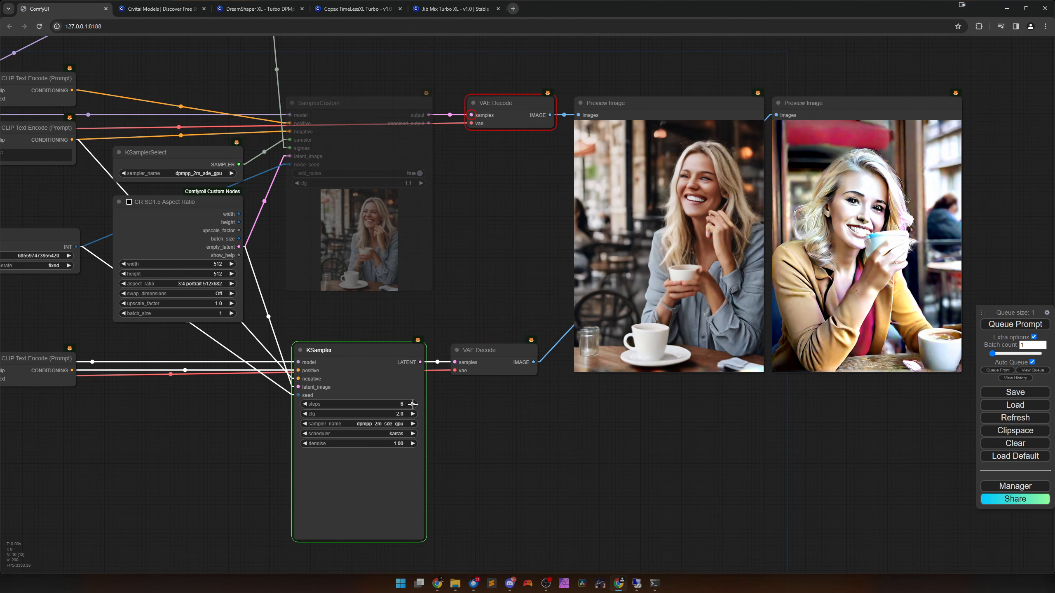
{"action": "left_click", "coordinate": [402, 414]}
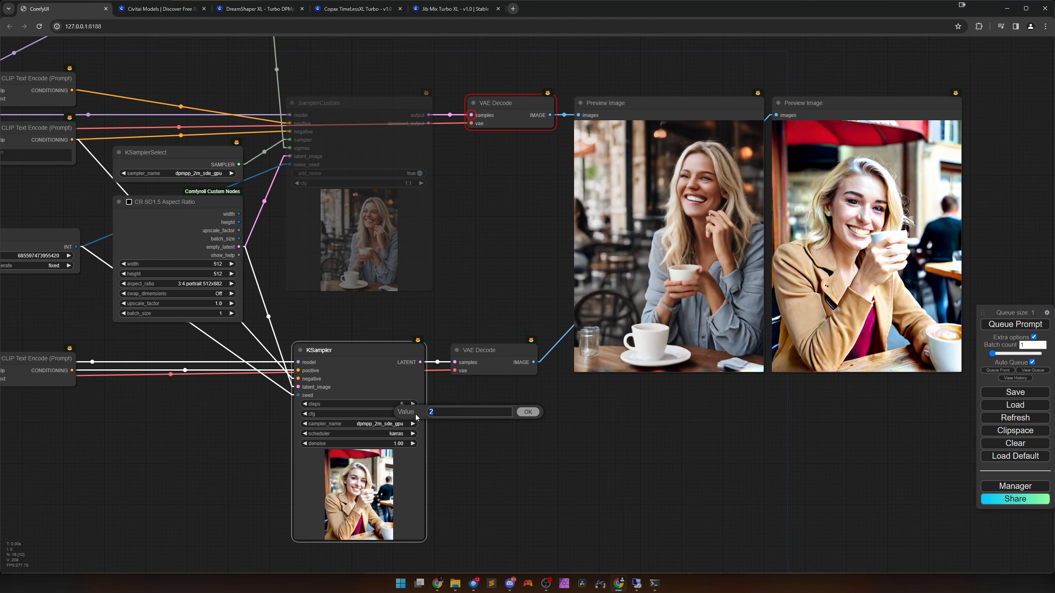
{"action": "key", "text": "Return"}
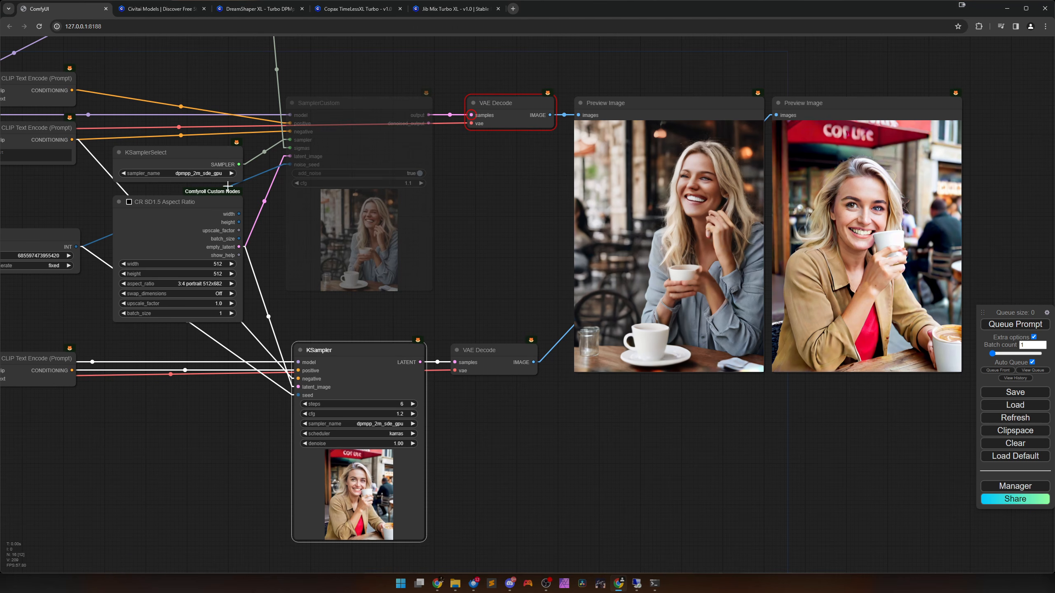
{"action": "left_click", "coordinate": [68, 256]}
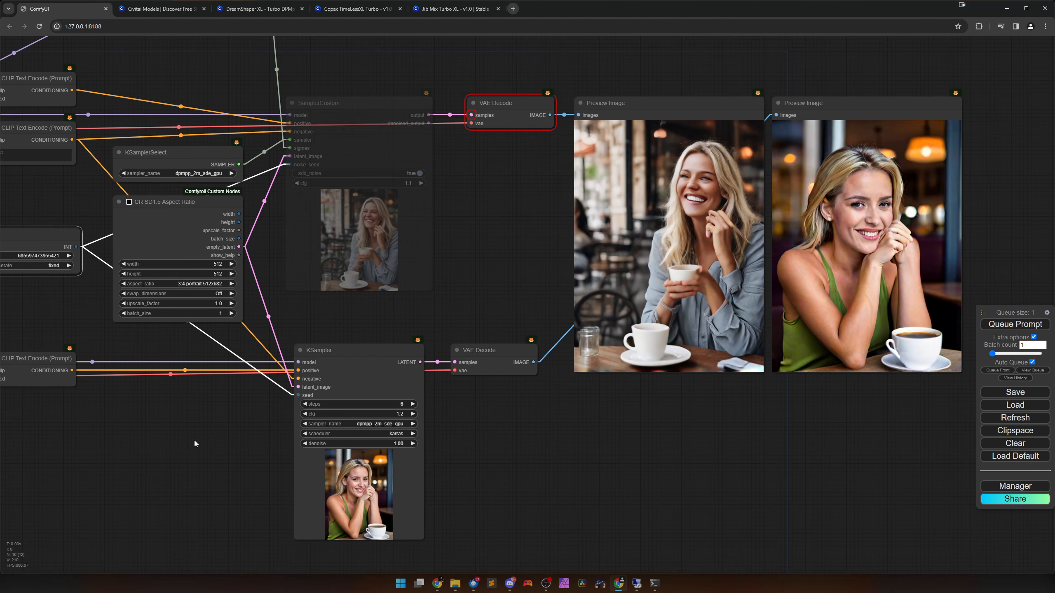
Move the shared text prompt node to just above the two Preview Image nodes.
{"action": "scroll", "coordinate": [209, 446], "scroll_direction": "down", "scroll_amount": 4}
{"action": "left_click_drag", "start_coordinate": [182, 475], "coordinate": [308, 477]}
{"action": "left_click_drag", "start_coordinate": [500, 434], "coordinate": [569, 431]}
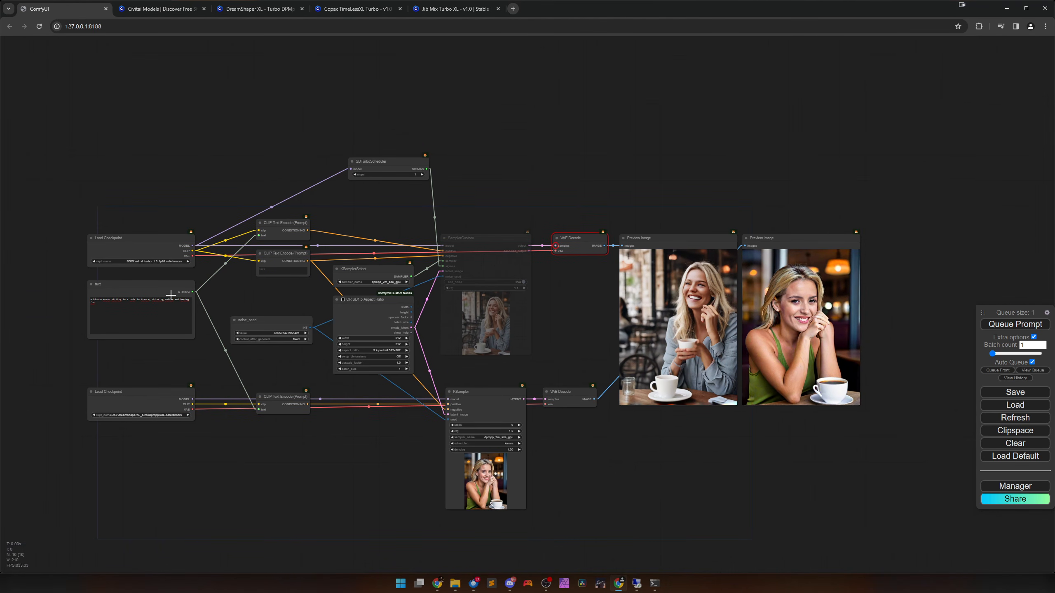
{"action": "left_click_drag", "start_coordinate": [170, 295], "coordinate": [760, 168]}
{"action": "scroll", "coordinate": [831, 225], "scroll_direction": "up", "scroll_amount": 7}
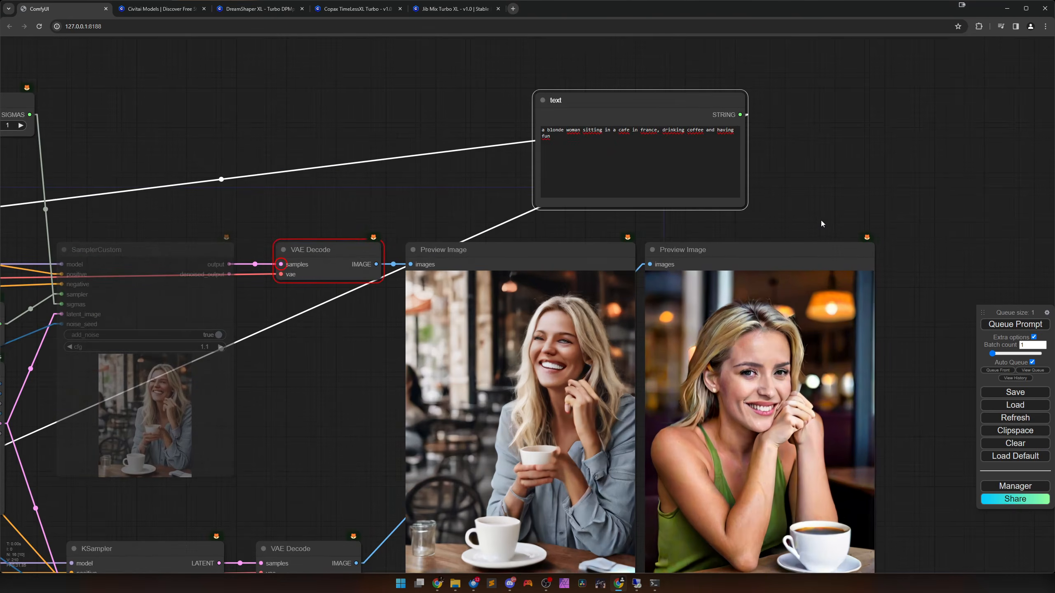
{"action": "scroll", "coordinate": [821, 221], "scroll_direction": "up", "scroll_amount": 1}
{"action": "left_click_drag", "start_coordinate": [652, 93], "coordinate": [664, 106]}
Replace the shared prompt with "a cute cat sitting in a field of flowers, summertime, trees in the background".
{"action": "left_click_drag", "start_coordinate": [805, 204], "coordinate": [794, 157]}
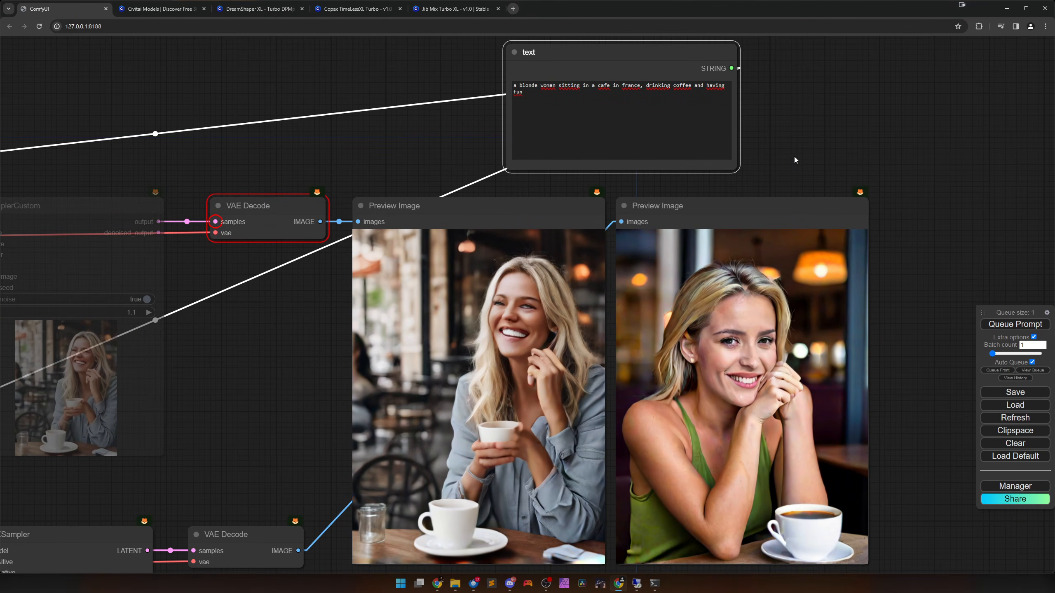
{"action": "left_click", "coordinate": [619, 133]}
{"action": "key", "text": "ctrl+a"}
{"action": "type", "text": "a"}
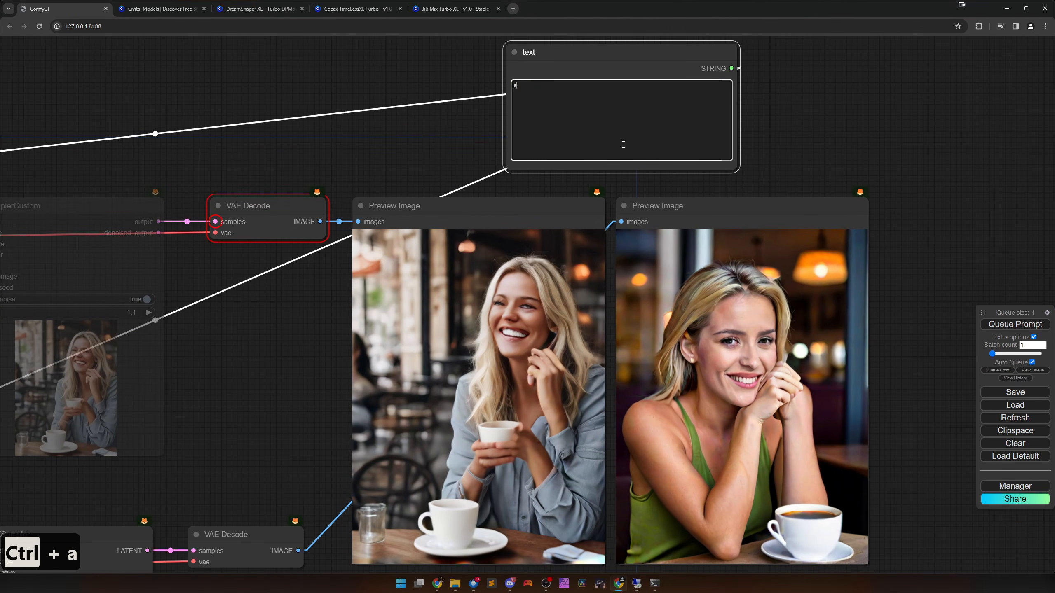
{"action": "type", "text": " cute ca"}
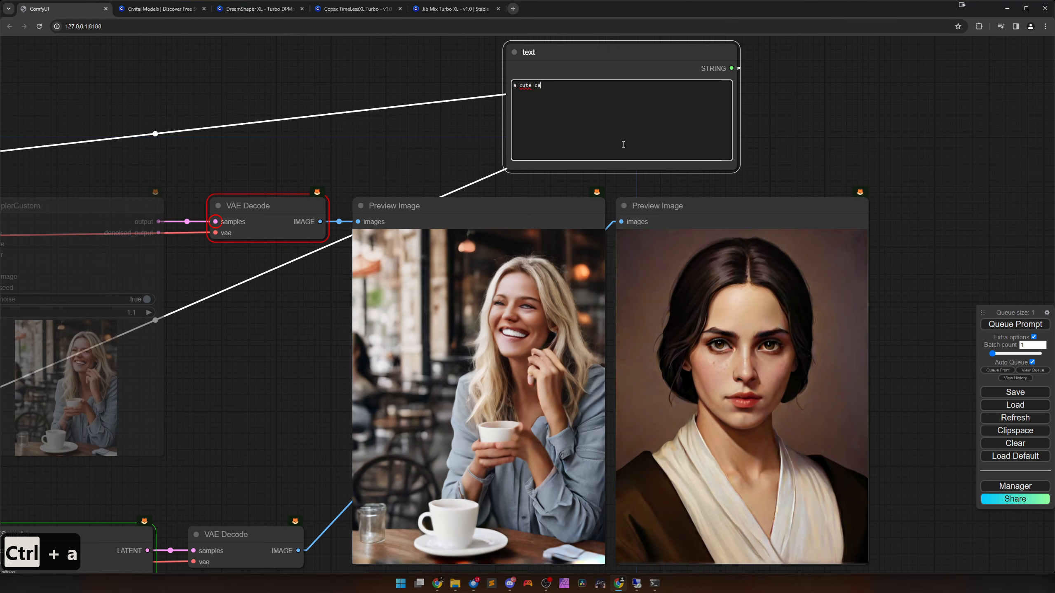
{"action": "type", "text": "t witt"}
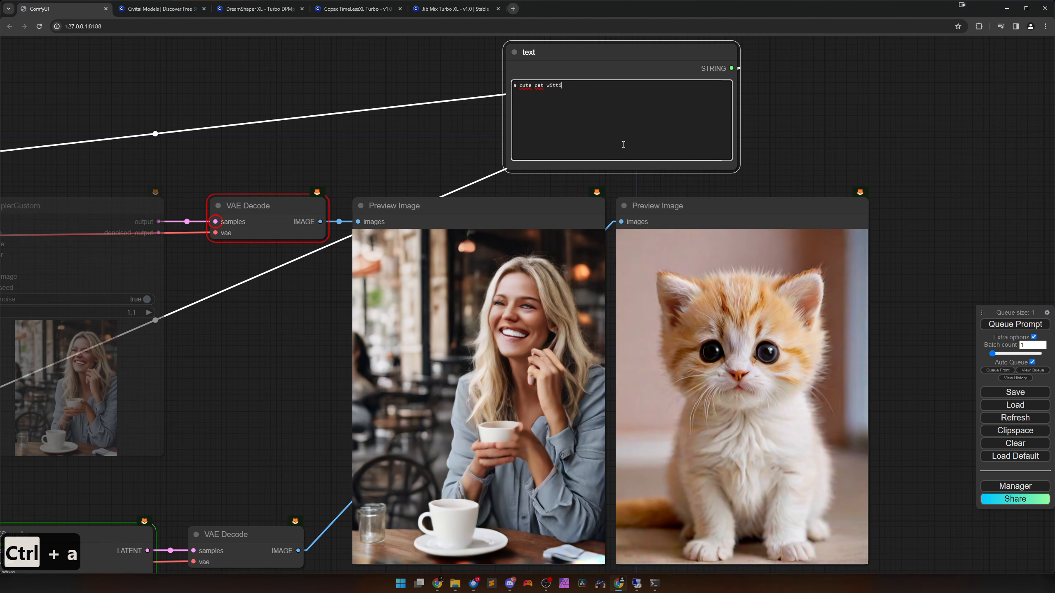
{"action": "key", "text": "BackSpace"}
{"action": "key", "text": "BackSpace"}
{"action": "type", "text": "s"}
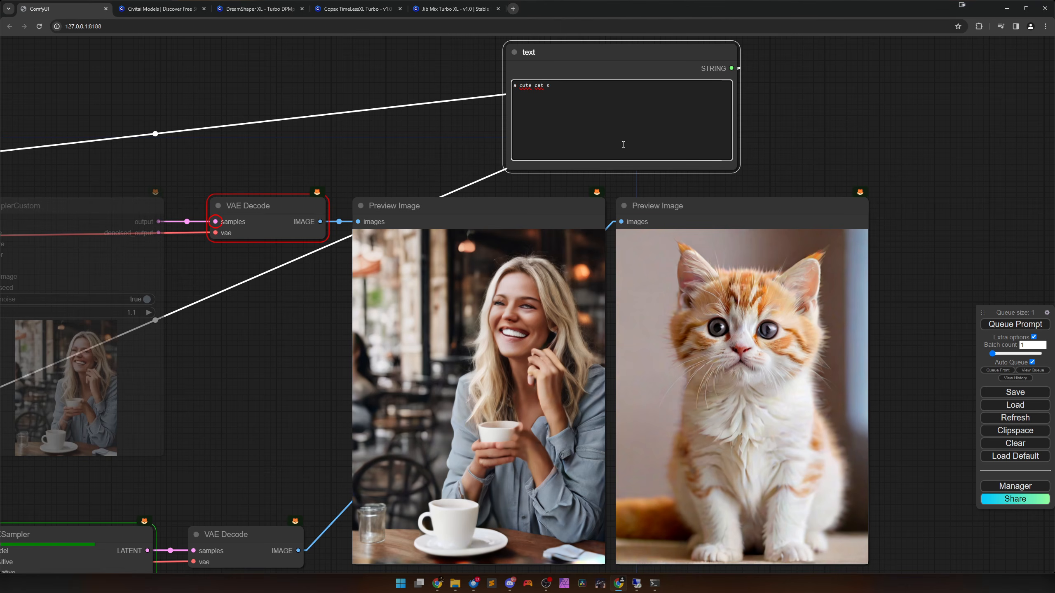
{"action": "type", "text": "itting in a "}
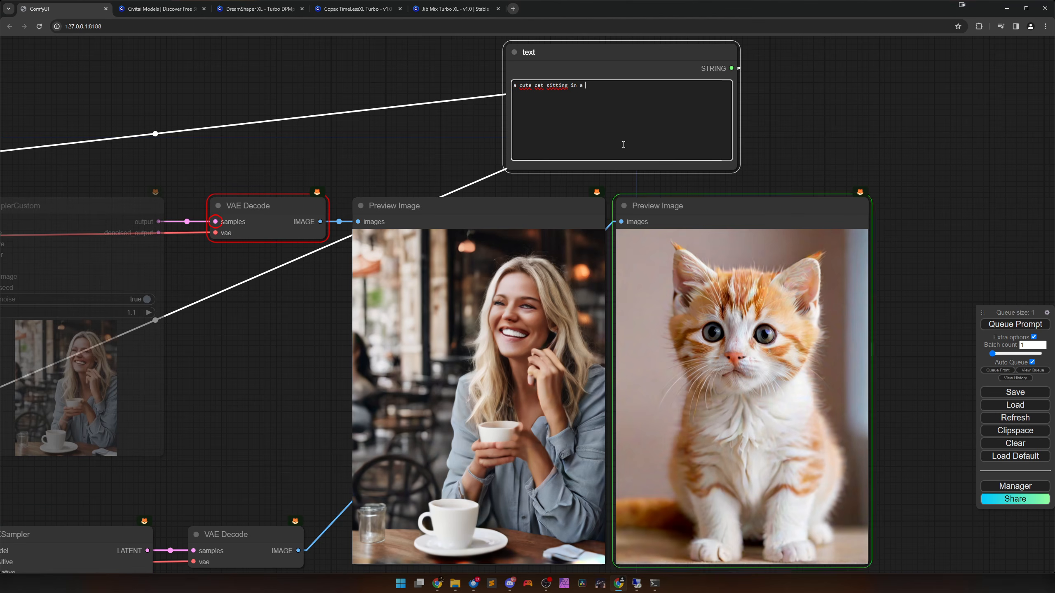
{"action": "type", "text": "field of fl"}
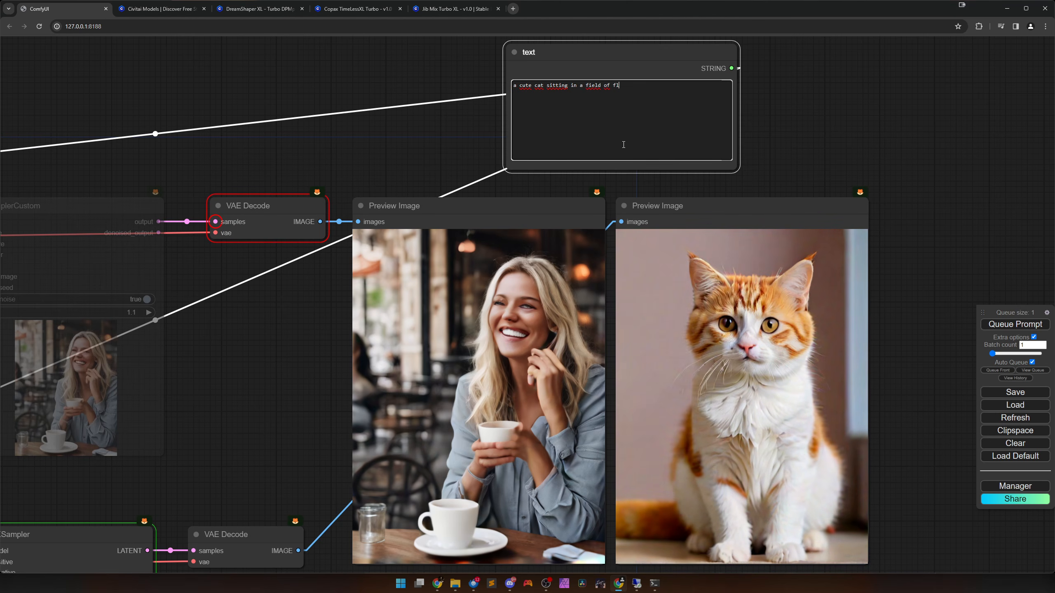
{"action": "type", "text": "owers, summer"}
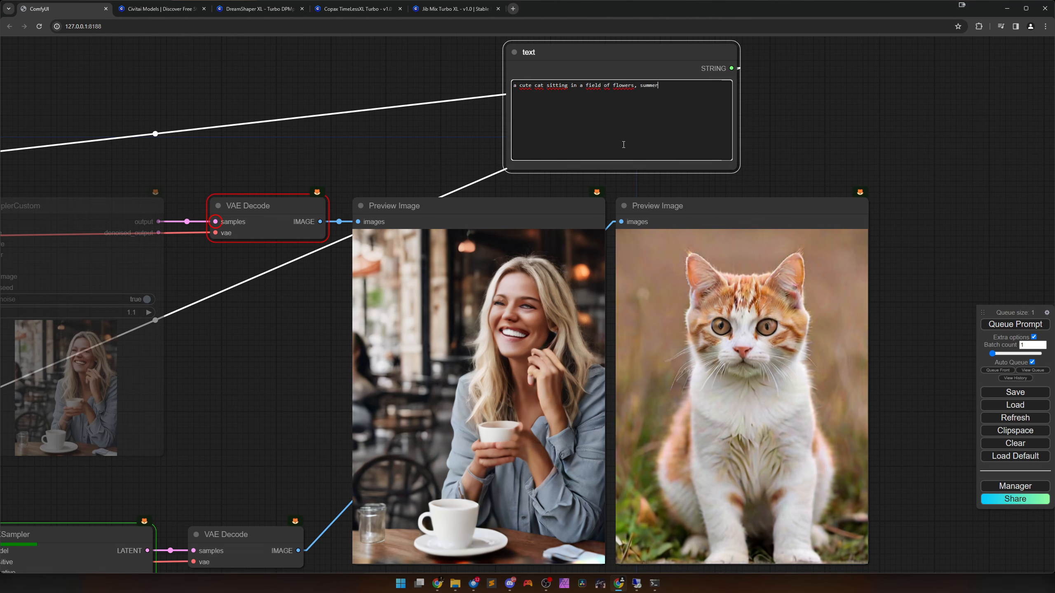
{"action": "type", "text": "time,"}
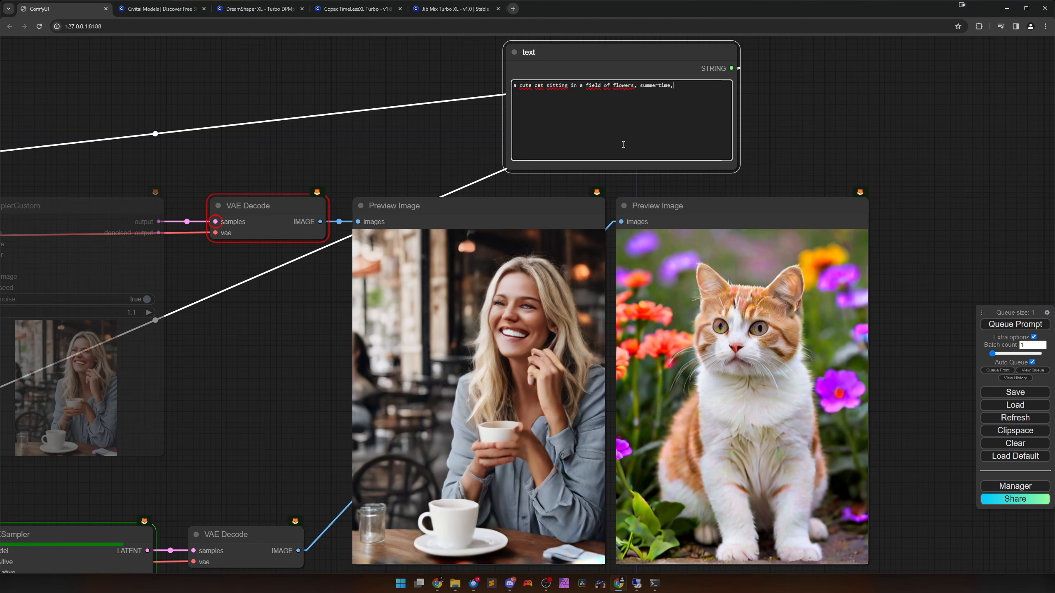
{"action": "type", "text": " tre"}
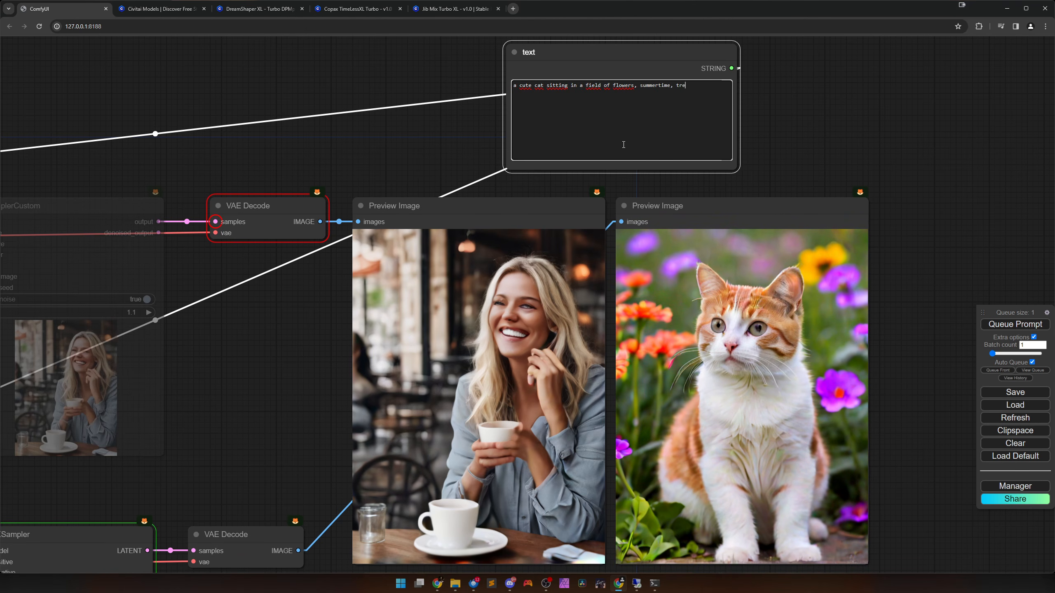
{"action": "type", "text": "es in the back"}
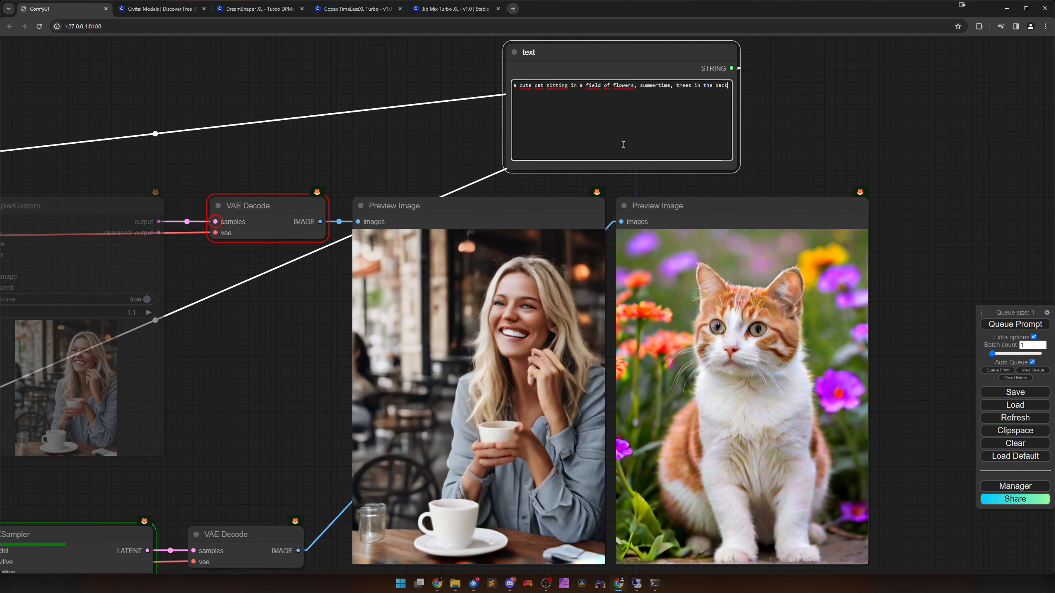
{"action": "type", "text": "ground"}
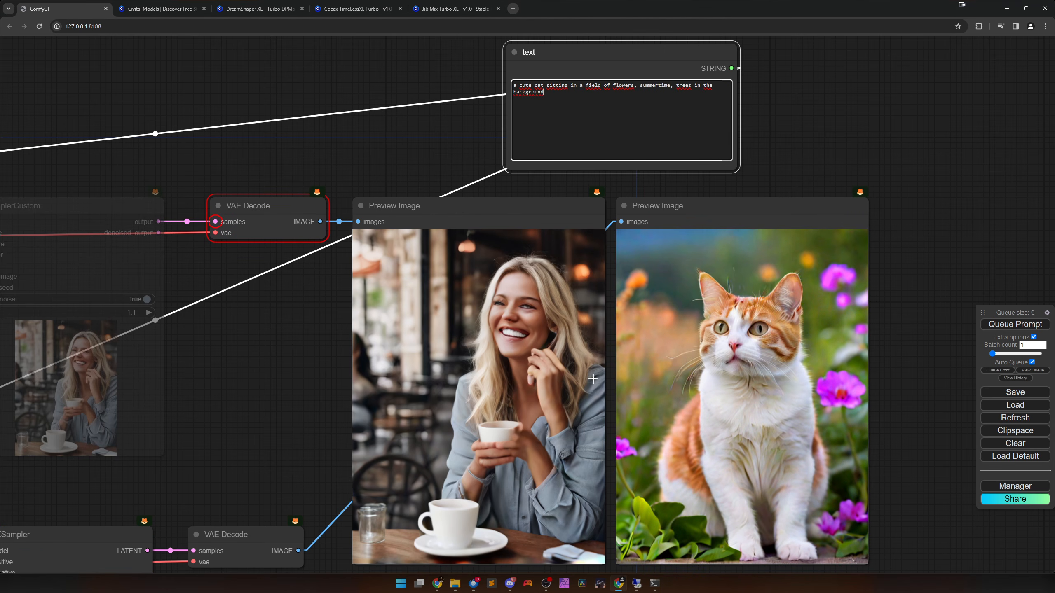
Mute the KSampler node and unmute the SamplerCustom node so the SDXL Turbo branch generates the cat image.
{"action": "left_click_drag", "start_coordinate": [549, 336], "coordinate": [545, 291]}
{"action": "scroll", "coordinate": [545, 291], "scroll_direction": "down", "scroll_amount": 5}
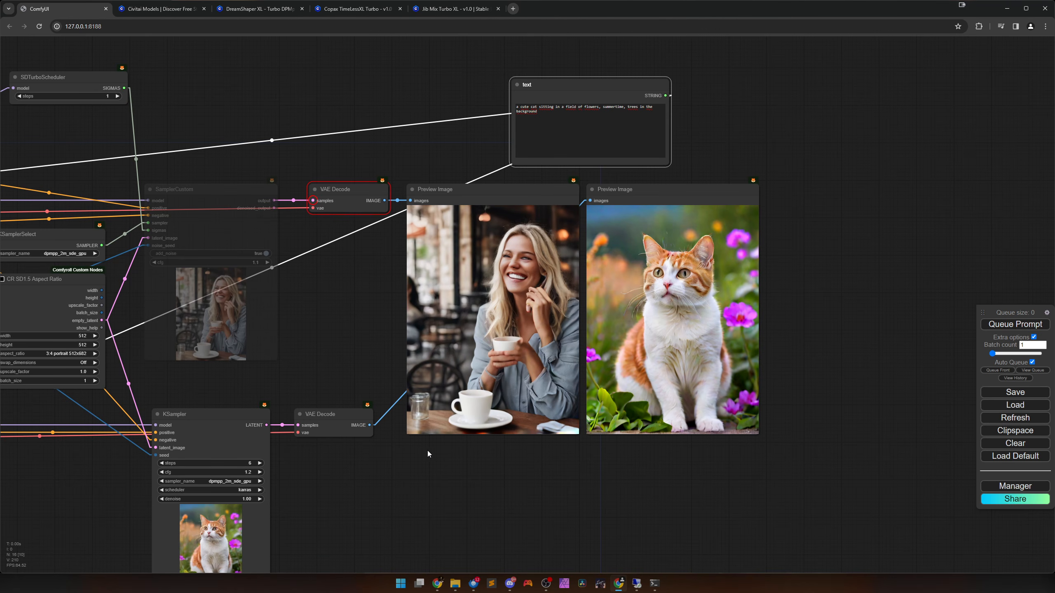
{"action": "scroll", "coordinate": [516, 452], "scroll_direction": "up", "scroll_amount": 4}
{"action": "left_click_drag", "start_coordinate": [604, 302], "coordinate": [544, 399]}
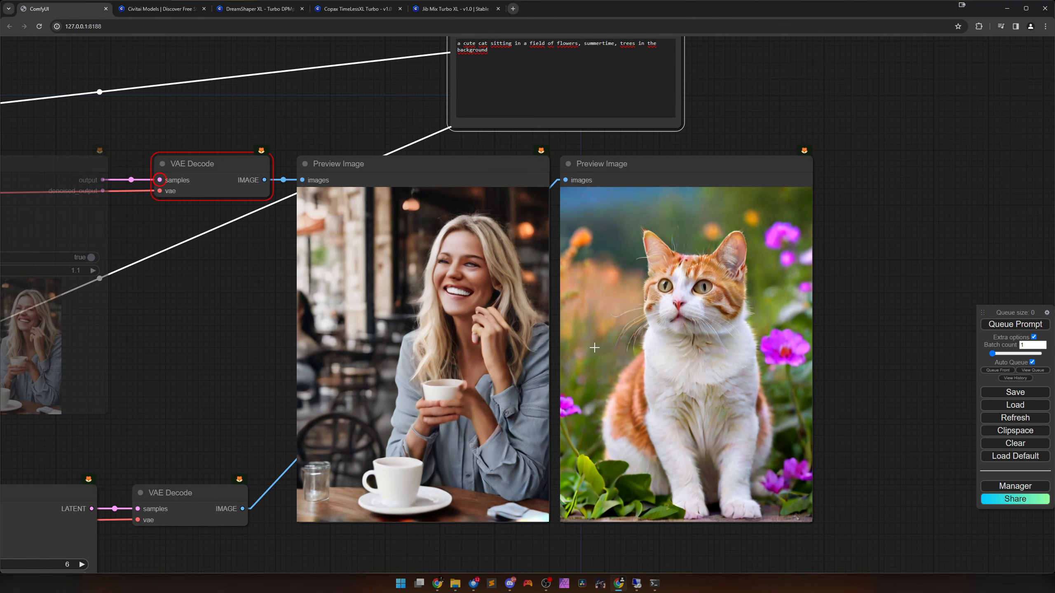
{"action": "scroll", "coordinate": [562, 384], "scroll_direction": "down", "scroll_amount": 2}
{"action": "scroll", "coordinate": [548, 403], "scroll_direction": "down", "scroll_amount": 4}
{"action": "left_click_drag", "start_coordinate": [370, 370], "coordinate": [396, 301]}
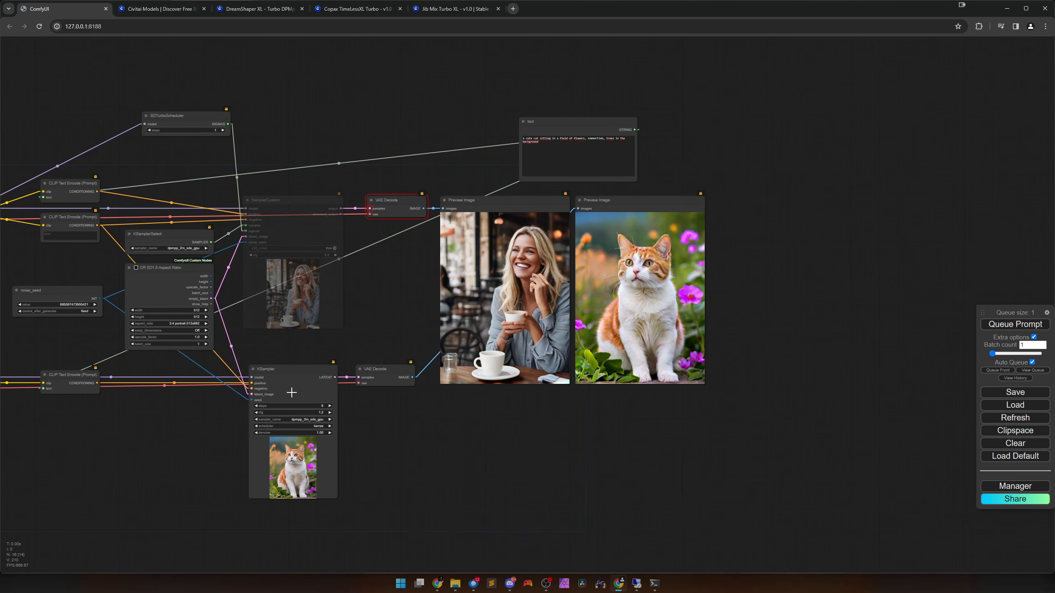
{"action": "left_click", "coordinate": [291, 392]}
{"action": "key", "text": "ctrl+m"}
{"action": "left_click", "coordinate": [309, 231]}
{"action": "key", "text": "ctrl+m"}
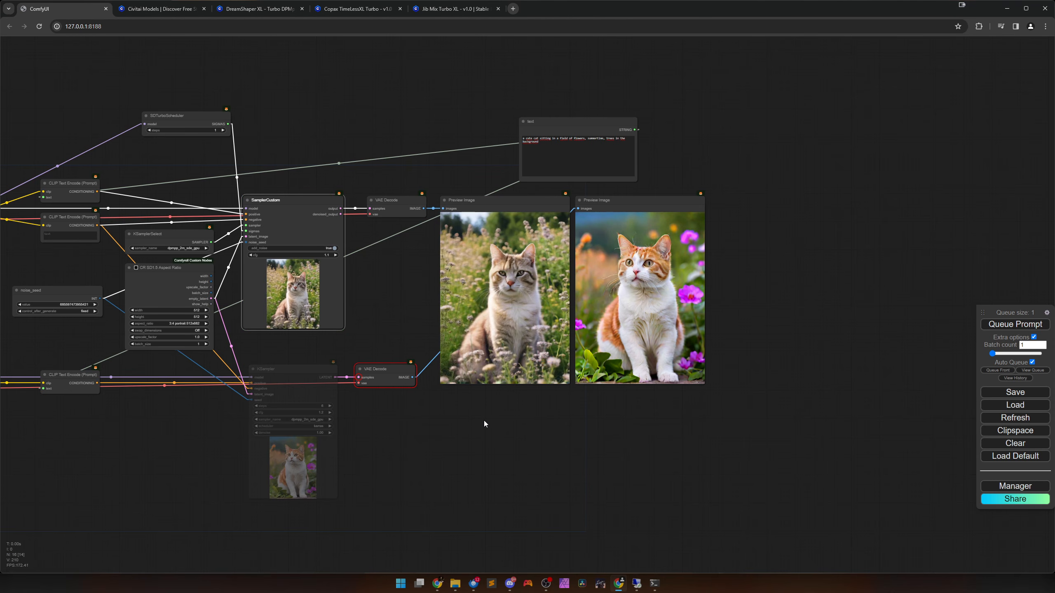
Compare the cat images from the two model branches close up in their Preview Image nodes.
{"action": "scroll", "coordinate": [554, 417], "scroll_direction": "up", "scroll_amount": 5}
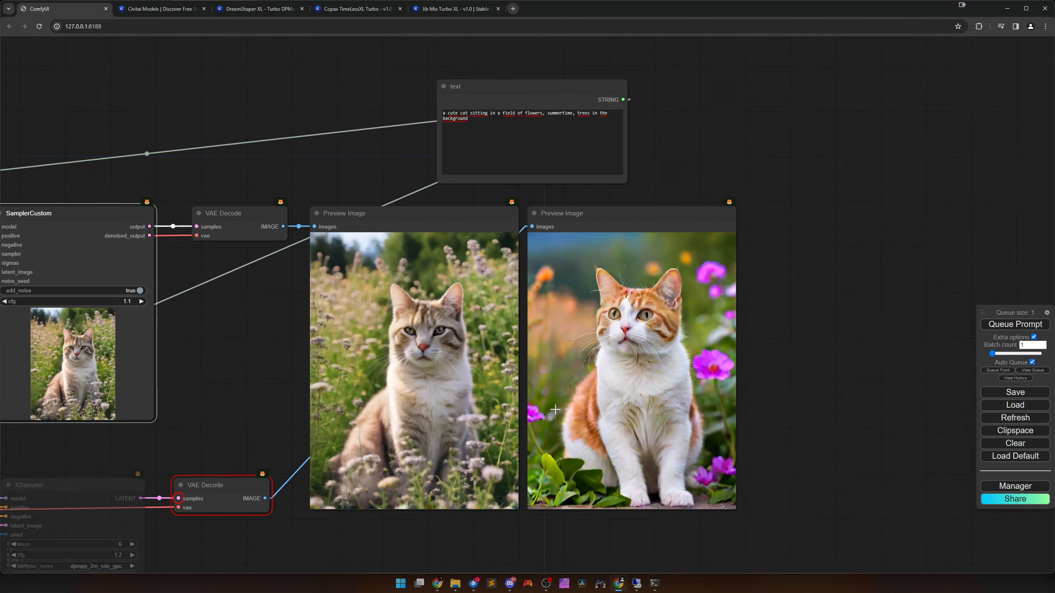
{"action": "scroll", "coordinate": [555, 409], "scroll_direction": "up", "scroll_amount": 3}
{"action": "left_click_drag", "start_coordinate": [556, 409], "coordinate": [559, 378]}
{"action": "scroll", "coordinate": [531, 386], "scroll_direction": "up", "scroll_amount": 1}
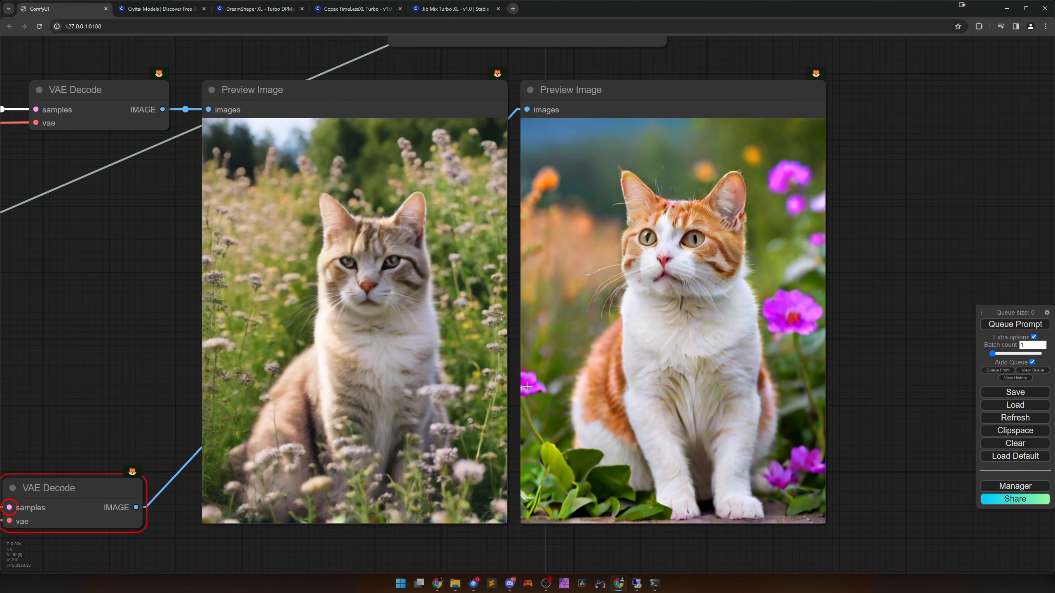
{"action": "scroll", "coordinate": [527, 386], "scroll_direction": "up", "scroll_amount": 1}
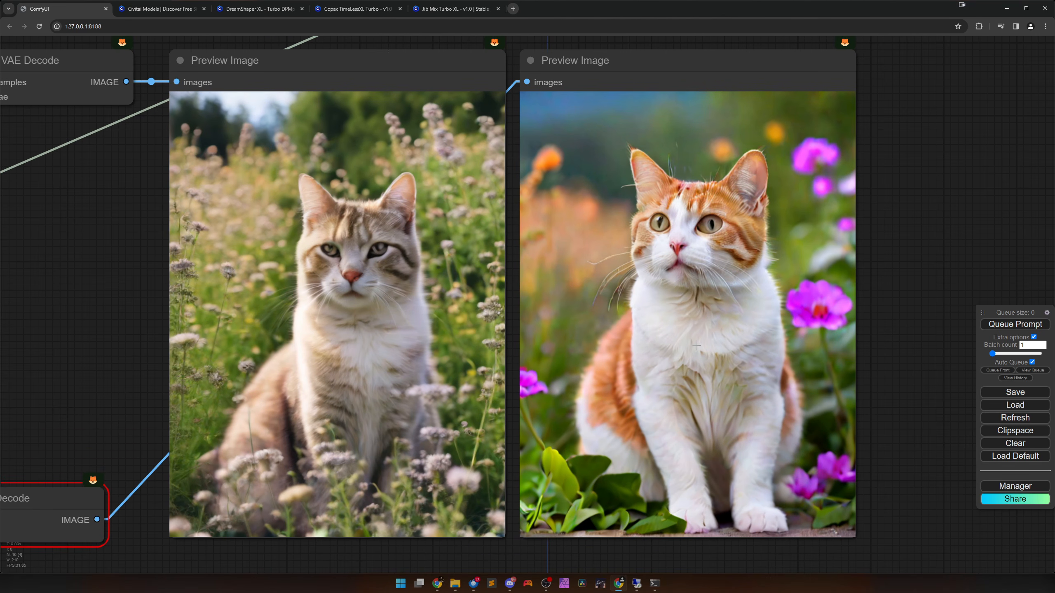
Mute the SamplerCustom node and unmute the KSampler node so only the second model branch generates.
{"action": "scroll", "coordinate": [694, 351], "scroll_direction": "down", "scroll_amount": 10}
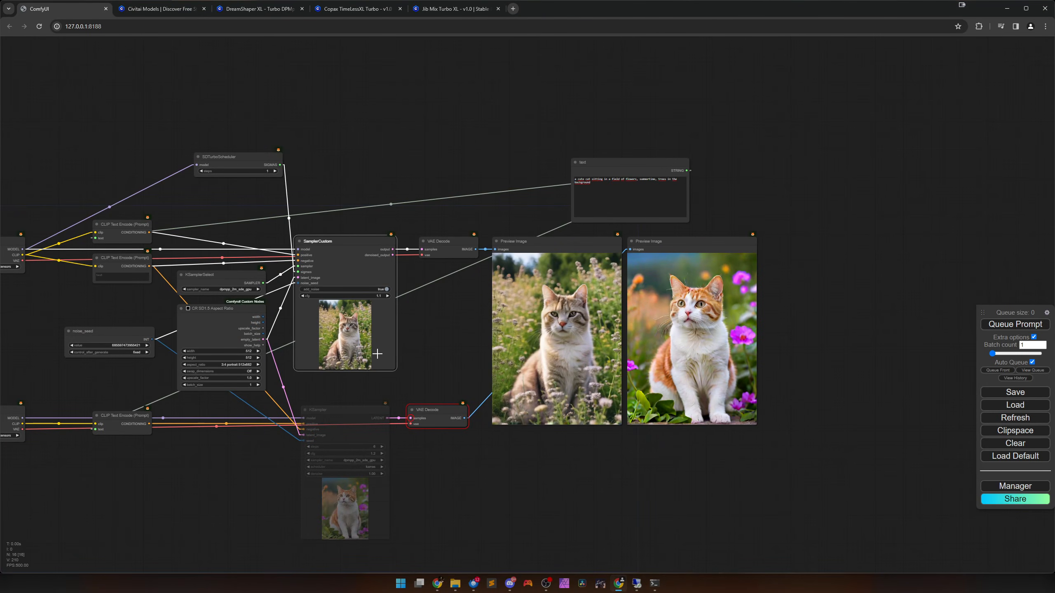
{"action": "key", "text": "ctrl+m"}
{"action": "left_click", "coordinate": [527, 335]}
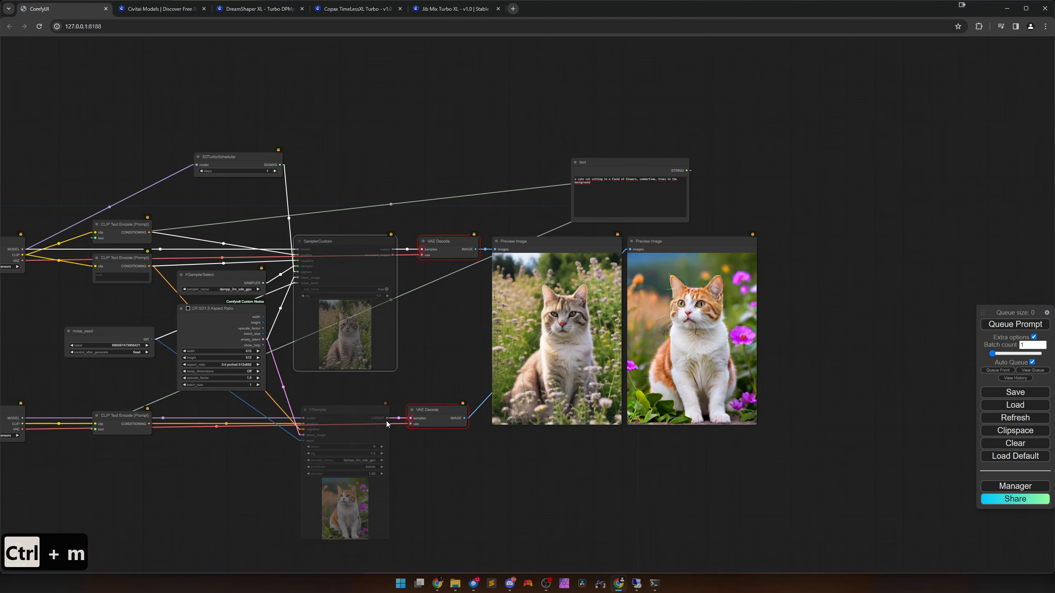
{"action": "left_click", "coordinate": [385, 420]}
{"action": "key", "text": "ctrl+m"}
Switch the lower Load Checkpoint node, which feeds the KSampler, to SDXL\jibMixTurboXL_v10.safetensors.
{"action": "left_click_drag", "start_coordinate": [192, 506], "coordinate": [531, 439]}
{"action": "scroll", "coordinate": [346, 406], "scroll_direction": "up", "scroll_amount": 8}
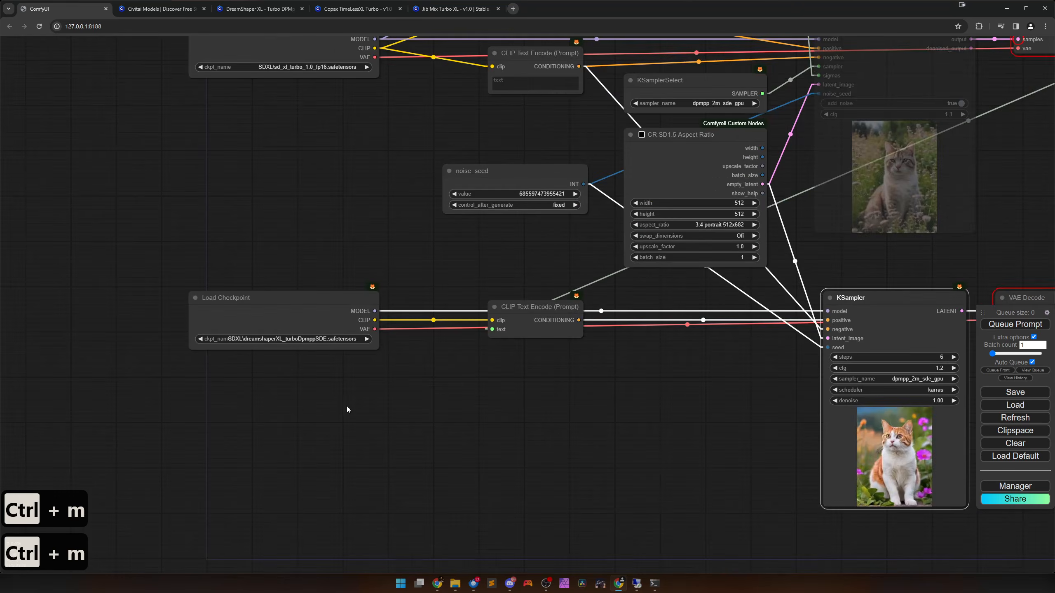
{"action": "left_click", "coordinate": [310, 319]}
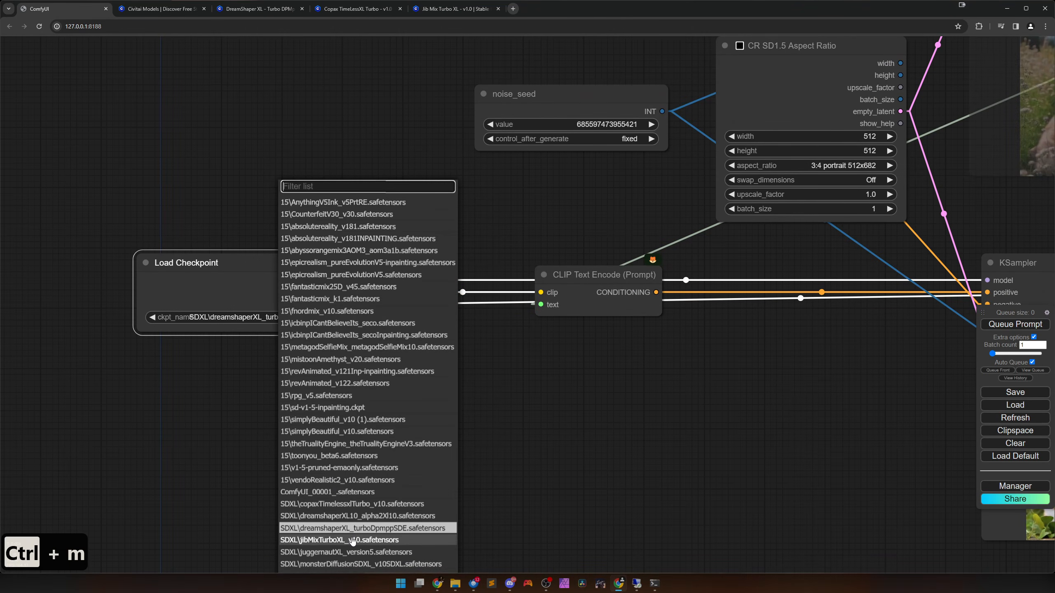
{"action": "left_click", "coordinate": [312, 540]}
{"action": "scroll", "coordinate": [567, 481], "scroll_direction": "down", "scroll_amount": 1}
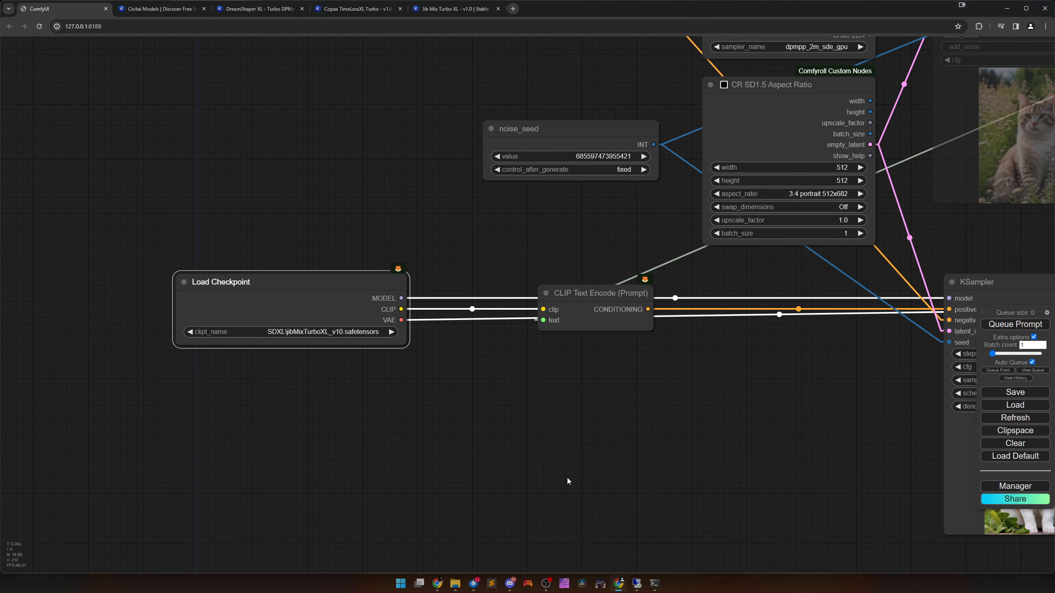
Queue the workflow to generate the cat image with the Jib Mix Turbo XL checkpoint and view its preview.
{"action": "scroll", "coordinate": [568, 479], "scroll_direction": "down", "scroll_amount": 5}
{"action": "left_click_drag", "start_coordinate": [575, 455], "coordinate": [268, 469]}
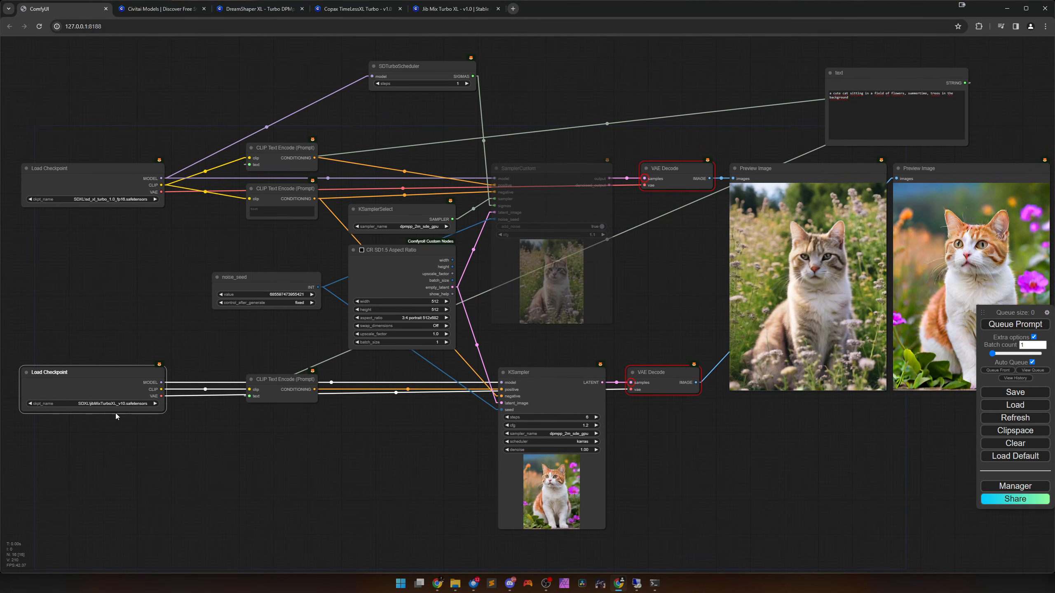
{"action": "left_click", "coordinate": [1014, 325]}
{"action": "left_click_drag", "start_coordinate": [733, 441], "coordinate": [584, 469]}
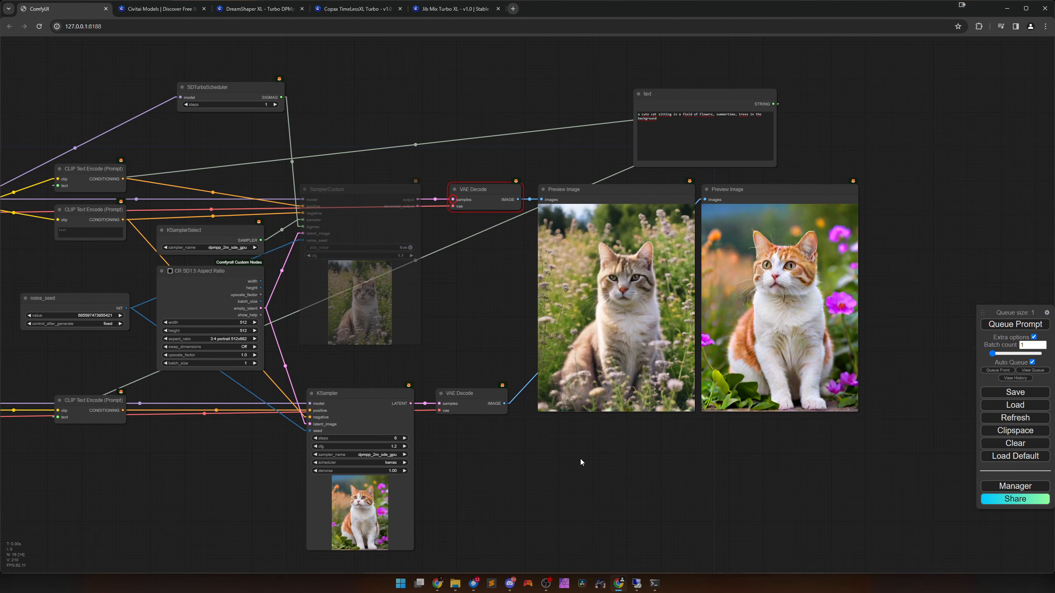
{"action": "scroll", "coordinate": [548, 465], "scroll_direction": "down", "scroll_amount": 1}
{"action": "left_click_drag", "start_coordinate": [529, 472], "coordinate": [644, 434]}
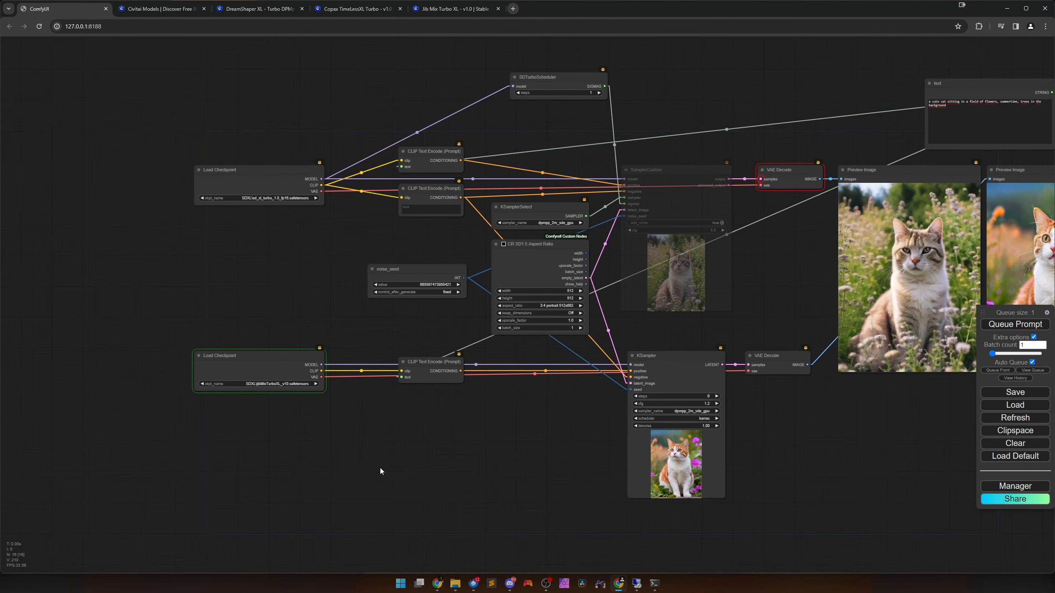
{"action": "left_click_drag", "start_coordinate": [499, 450], "coordinate": [335, 452]}
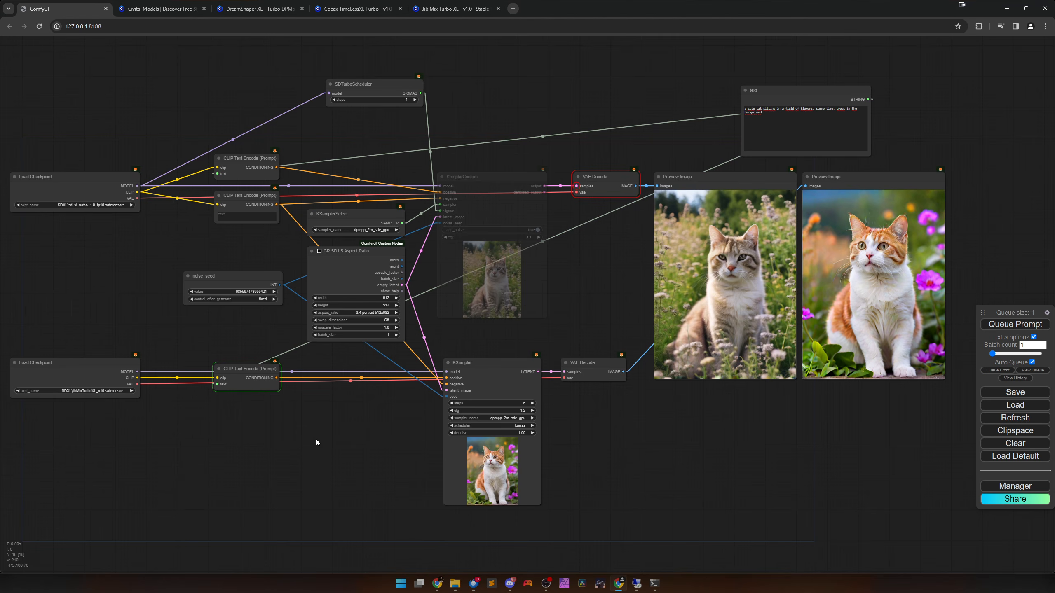
{"action": "left_click_drag", "start_coordinate": [676, 427], "coordinate": [440, 447]}
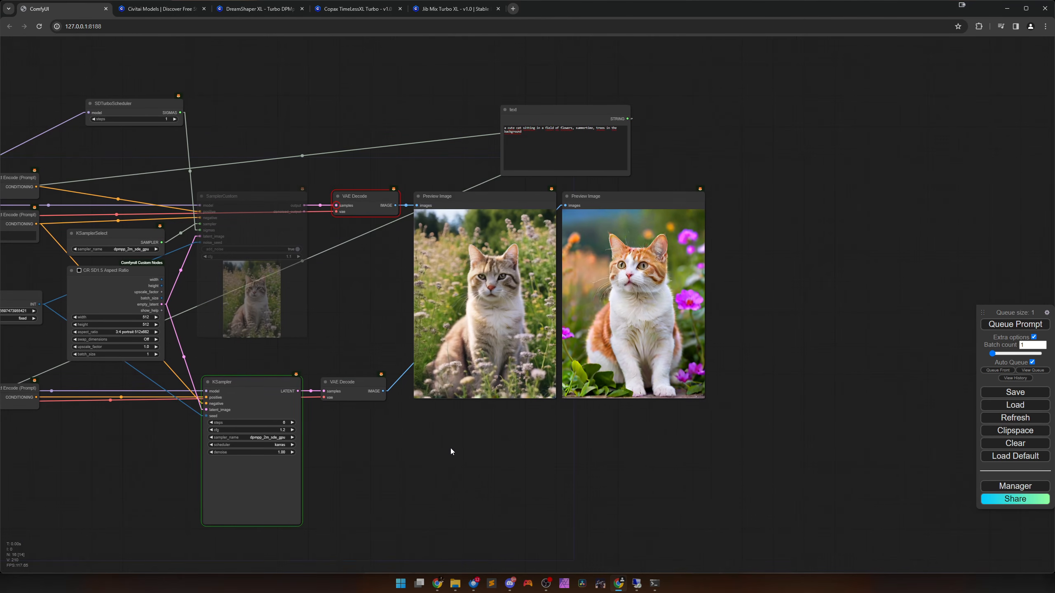
{"action": "scroll", "coordinate": [451, 451], "scroll_direction": "up", "scroll_amount": 3}
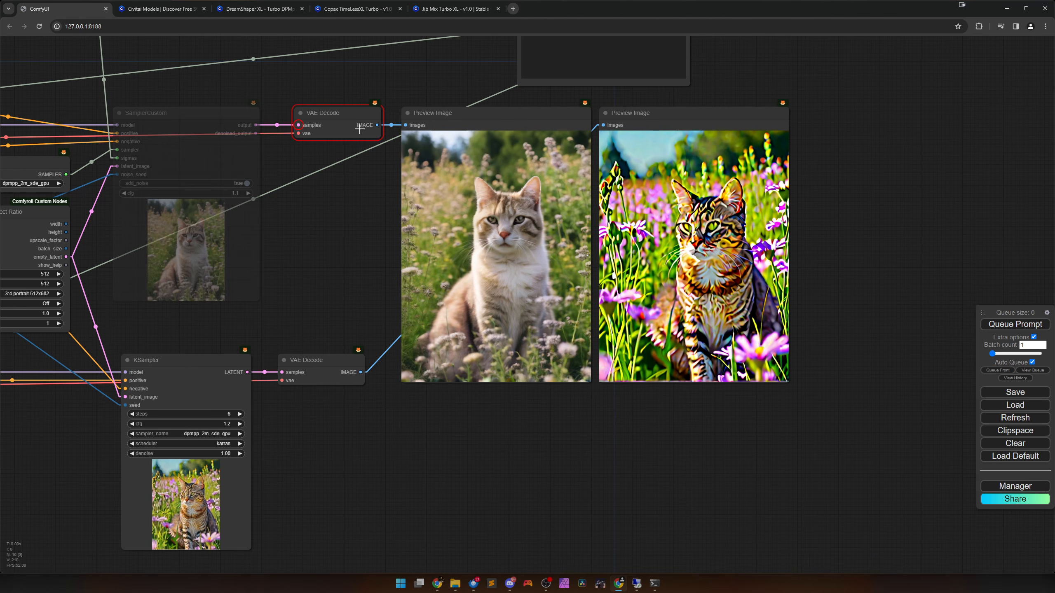
Check the recommended settings on Civitai's Jib Mix Turbo XL page, and set the ComfyUI KSampler to dpmpp_3m_sde, 5 steps and cfg 1.0.
{"action": "left_click", "coordinate": [422, 9]}
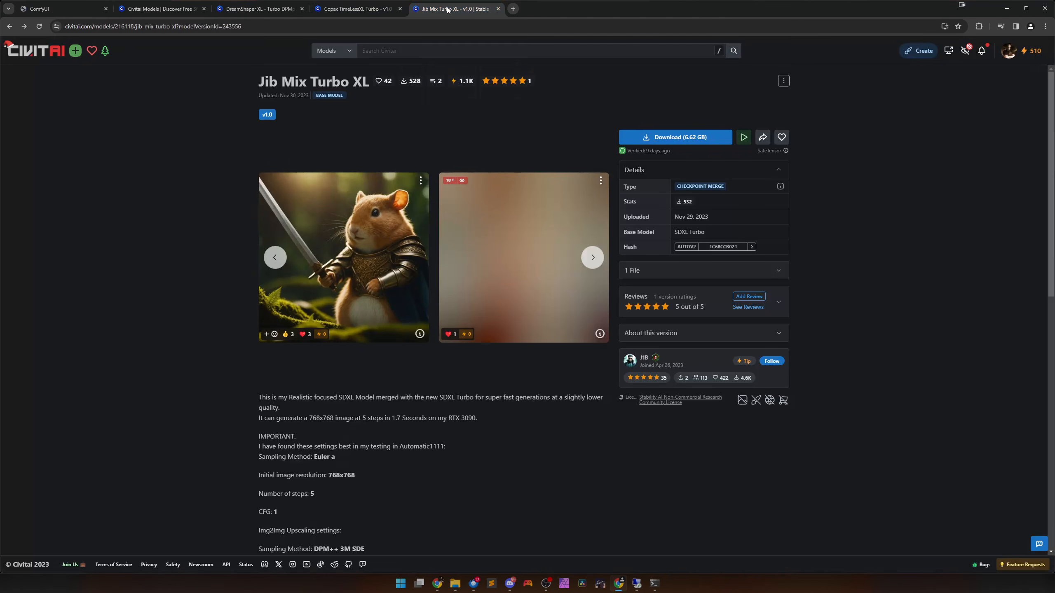
{"action": "scroll", "coordinate": [379, 378], "scroll_direction": "down", "scroll_amount": 3}
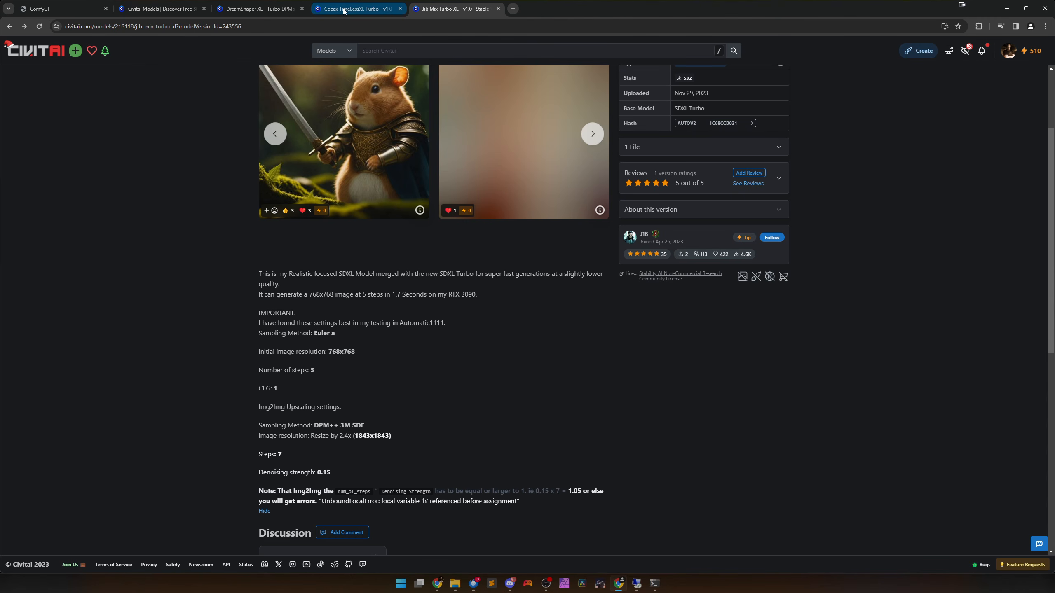
{"action": "left_click", "coordinate": [63, 8]}
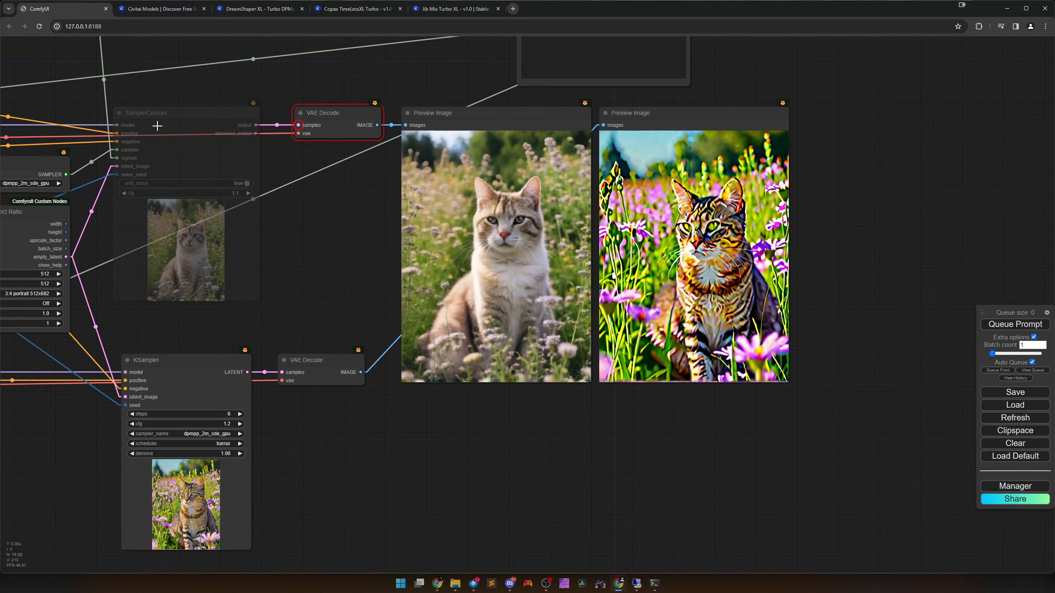
{"action": "left_click", "coordinate": [217, 434]}
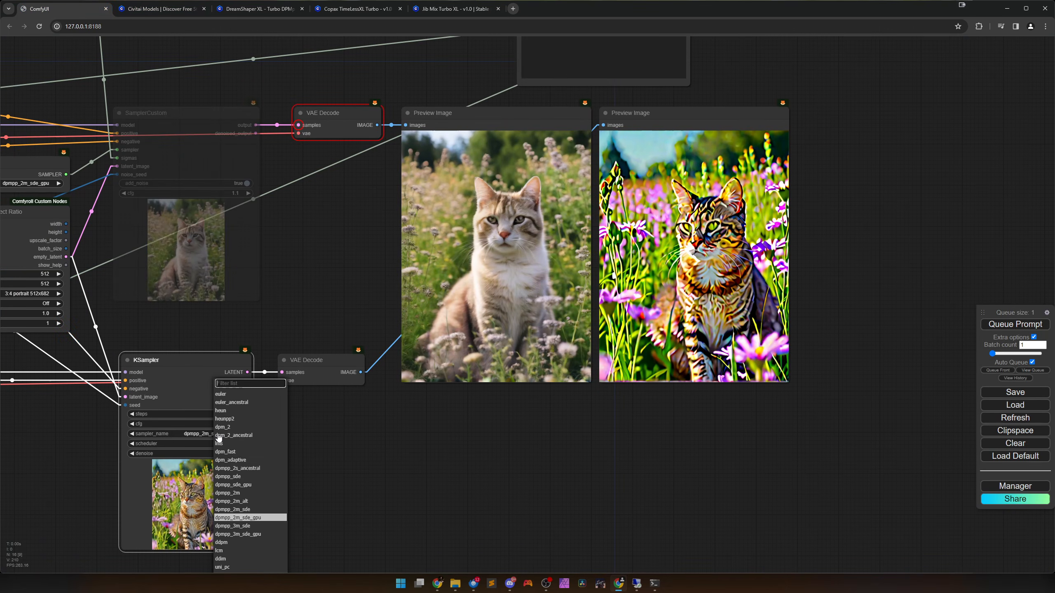
{"action": "left_click", "coordinate": [243, 528]}
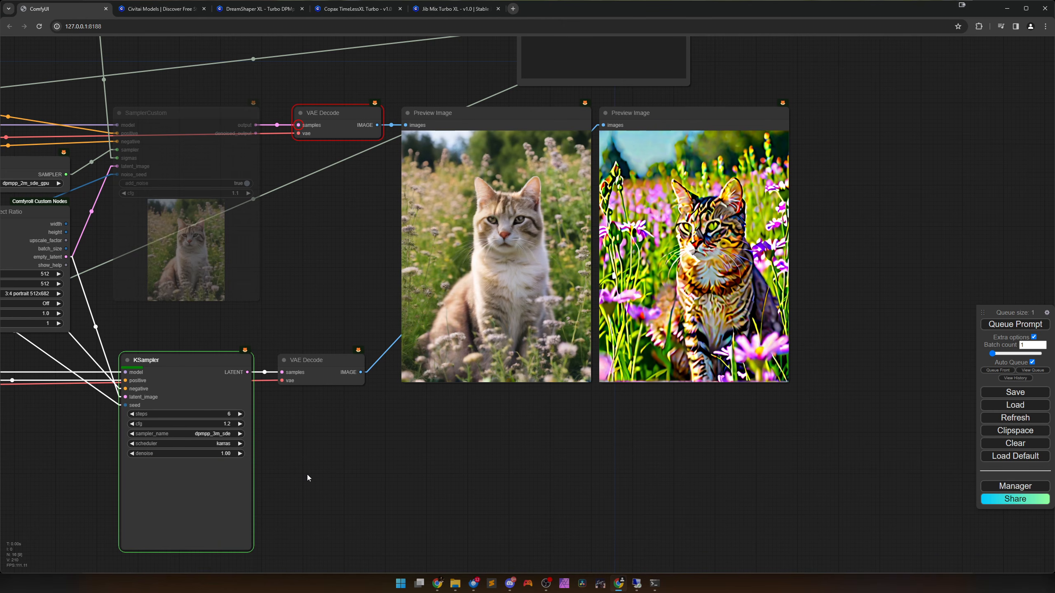
{"action": "left_click", "coordinate": [132, 413]}
{"action": "left_click", "coordinate": [132, 424]}
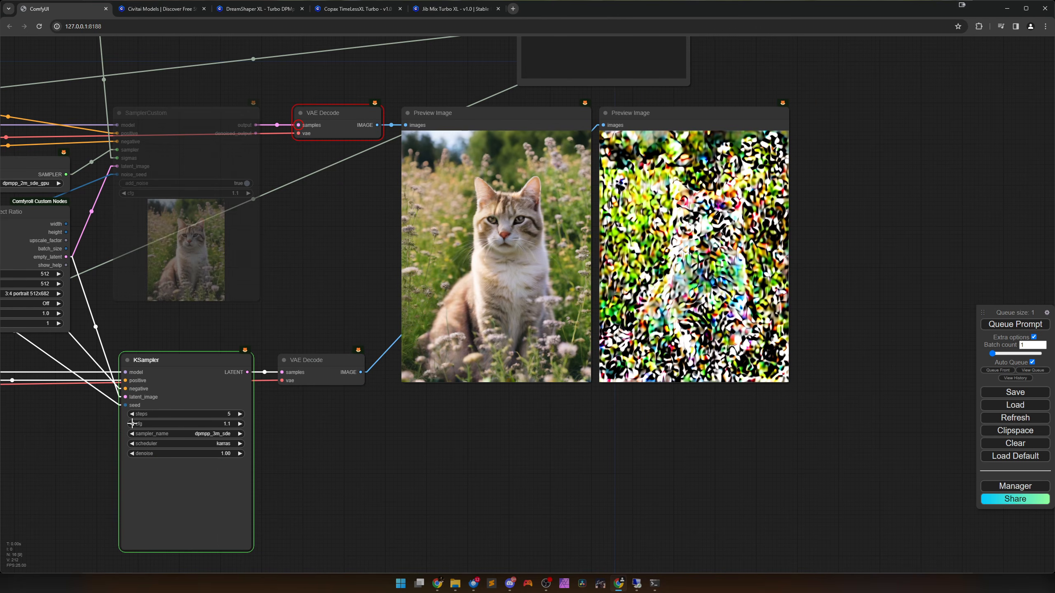
{"action": "left_click", "coordinate": [132, 424]}
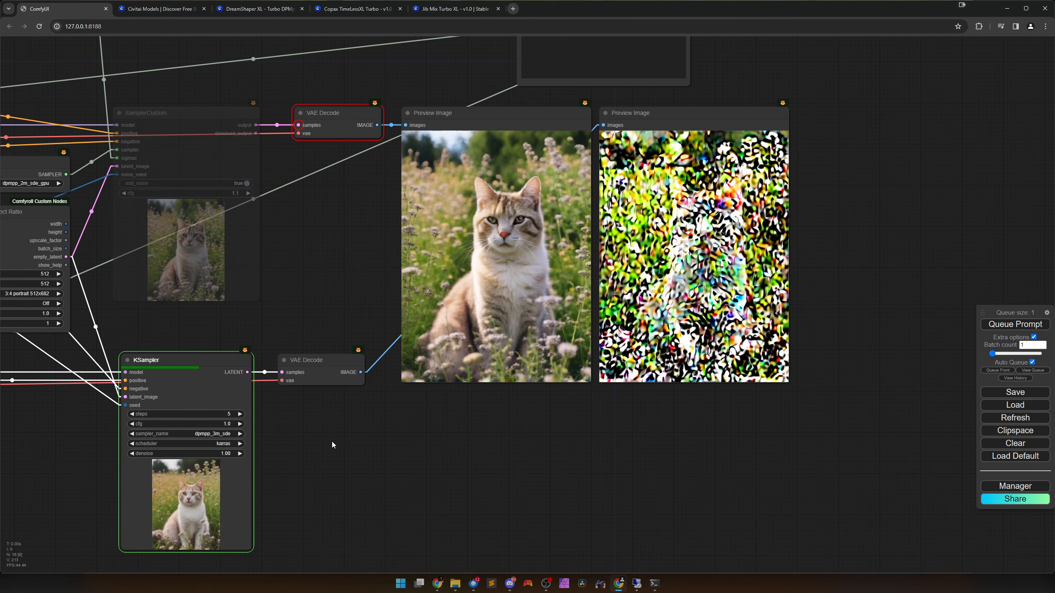
Try the dpmpp_3m_sde_gpu and dpmpp_2m_sde samplers in the KSampler node.
{"action": "left_click", "coordinate": [228, 434]}
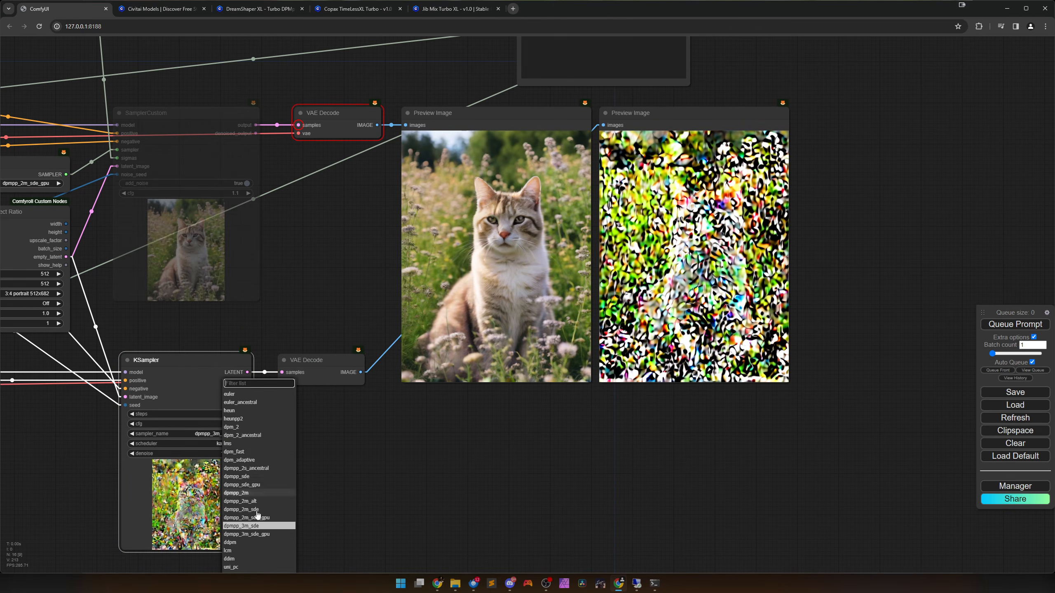
{"action": "left_click", "coordinate": [257, 538]}
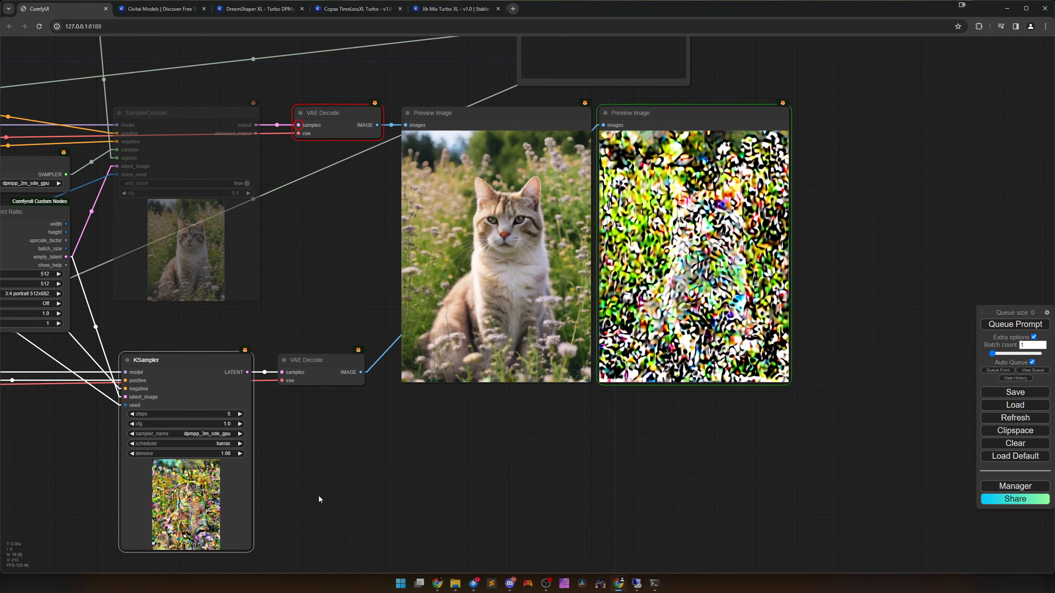
{"action": "left_click", "coordinate": [225, 434]}
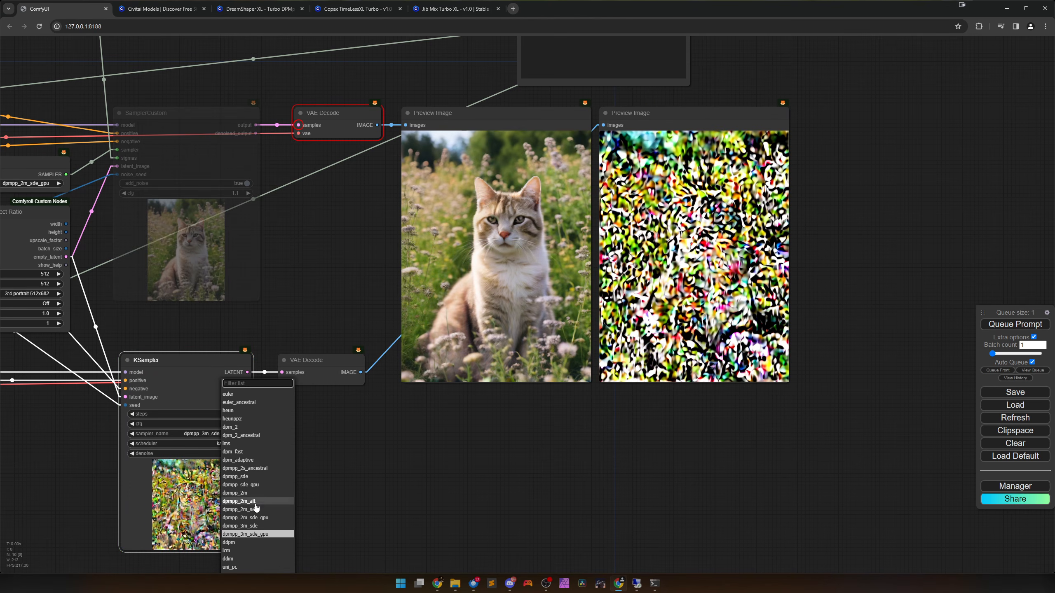
{"action": "left_click", "coordinate": [251, 506]}
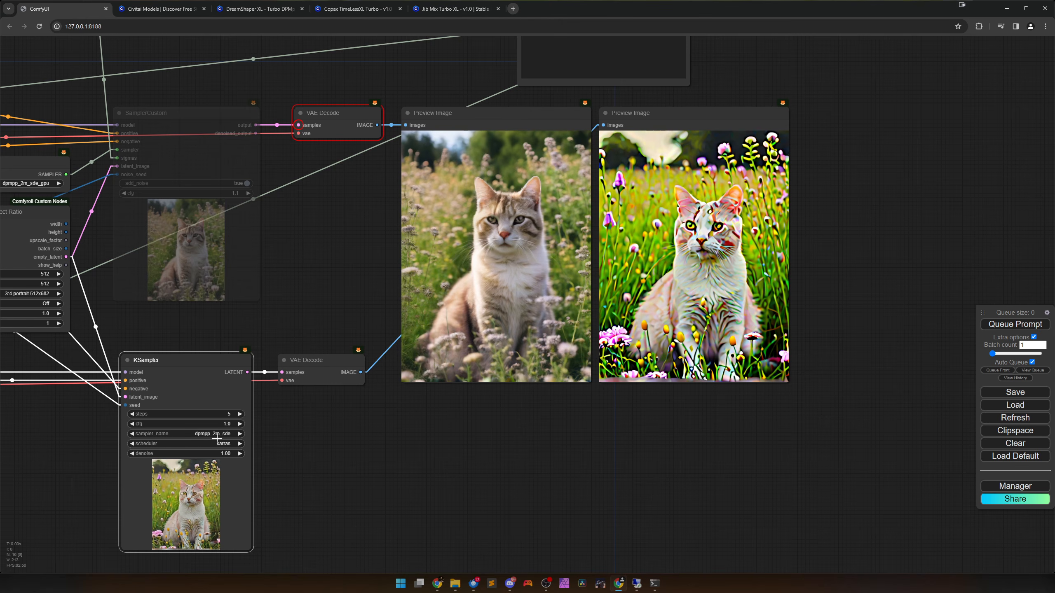
Recheck the recommended sampling method on the Copax TimeLessXL and Jib Mix Turbo XL Civitai pages, and set the ComfyUI KSampler's sampler to euler_ancestral.
{"action": "left_click", "coordinate": [353, 8]}
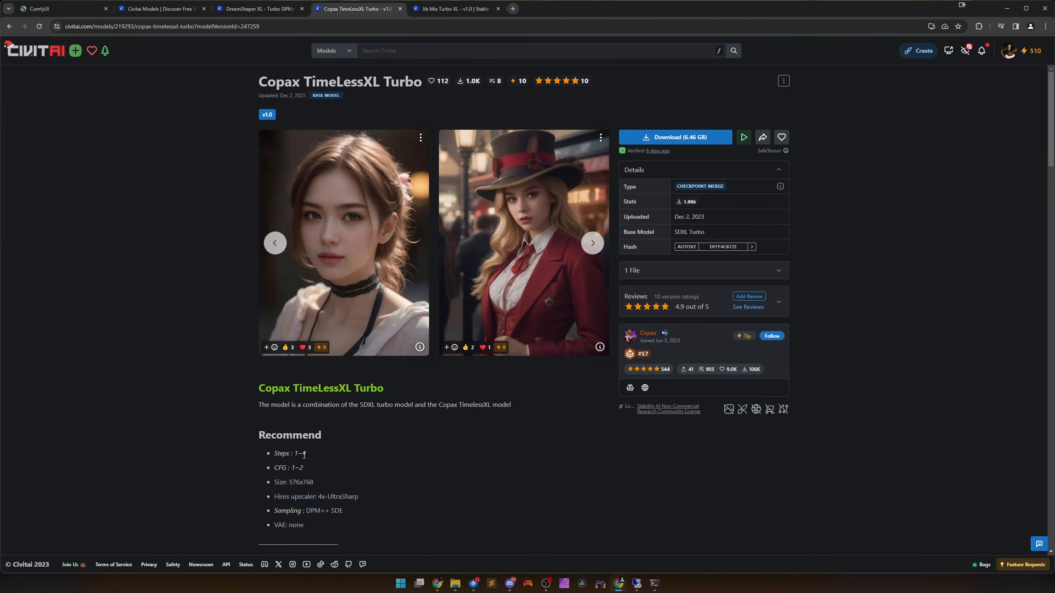
{"action": "left_click", "coordinate": [477, 12]}
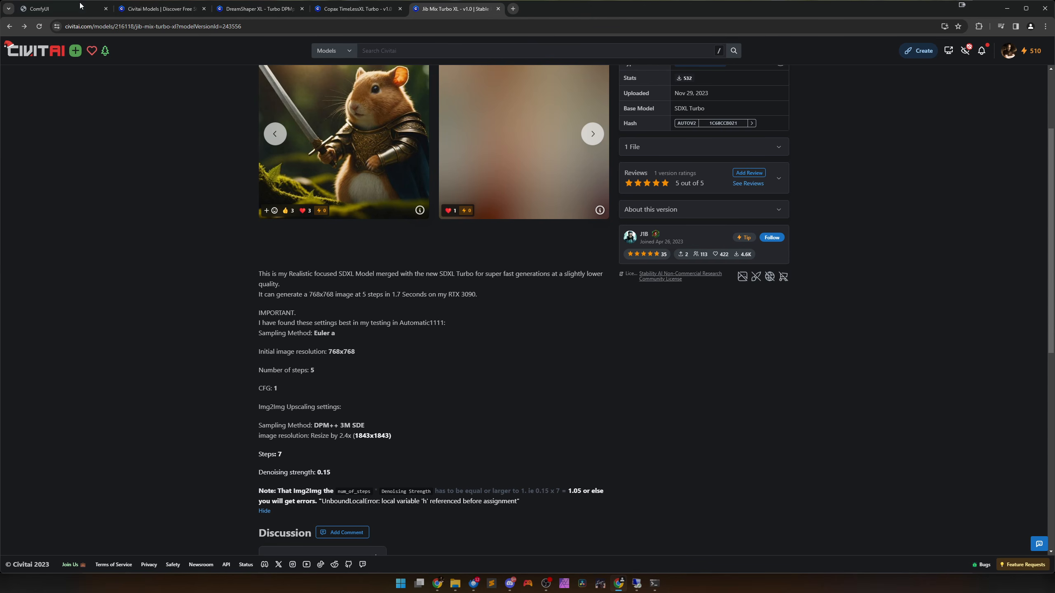
{"action": "left_click", "coordinate": [62, 8]}
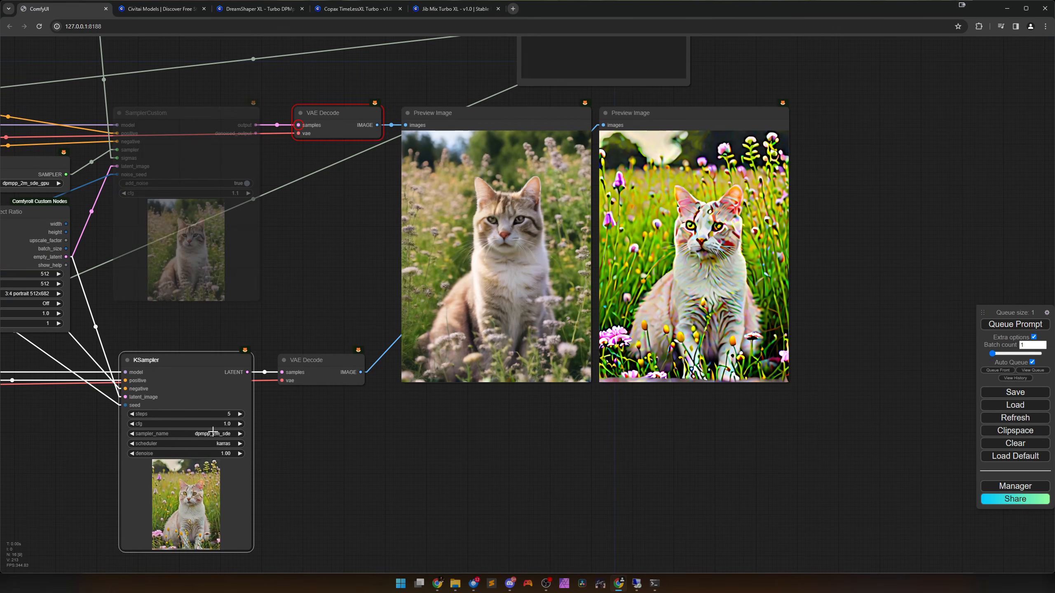
{"action": "left_click", "coordinate": [214, 433]}
{"action": "left_click", "coordinate": [235, 402]}
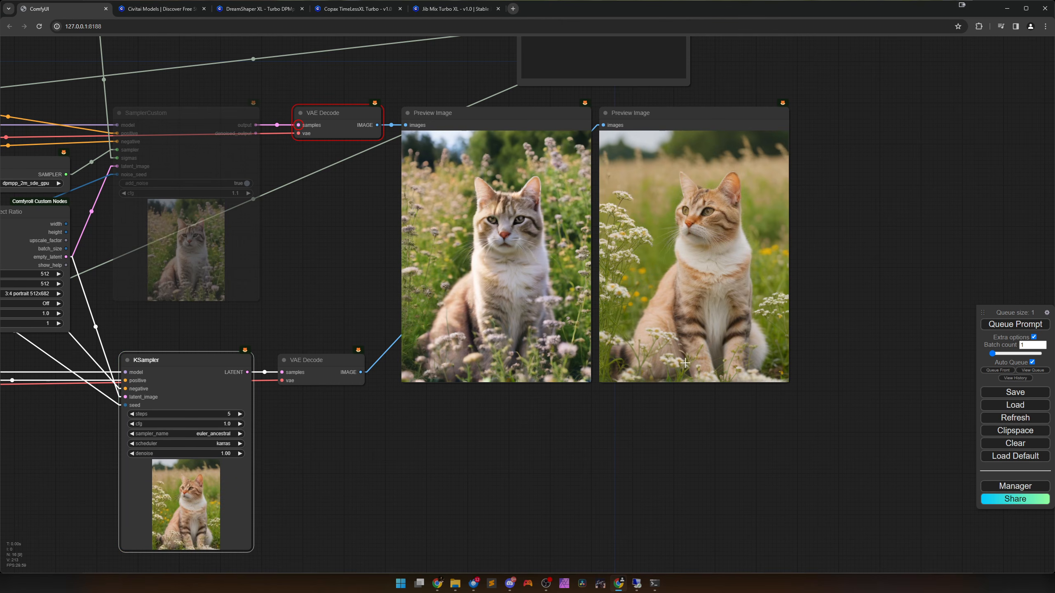
Compare the SDXL Turbo and Jib Mix Turbo XL cat images close up in their Preview Image nodes.
{"action": "scroll", "coordinate": [685, 358], "scroll_direction": "up", "scroll_amount": 5}
{"action": "left_click_drag", "start_coordinate": [692, 265], "coordinate": [629, 399]}
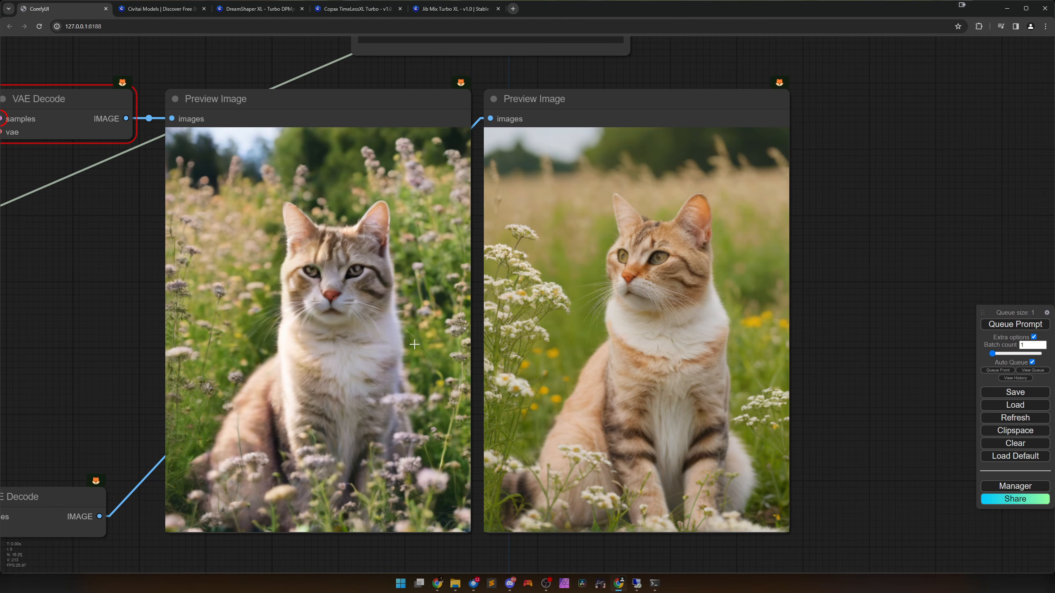
{"action": "scroll", "coordinate": [407, 346], "scroll_direction": "down", "scroll_amount": 5}
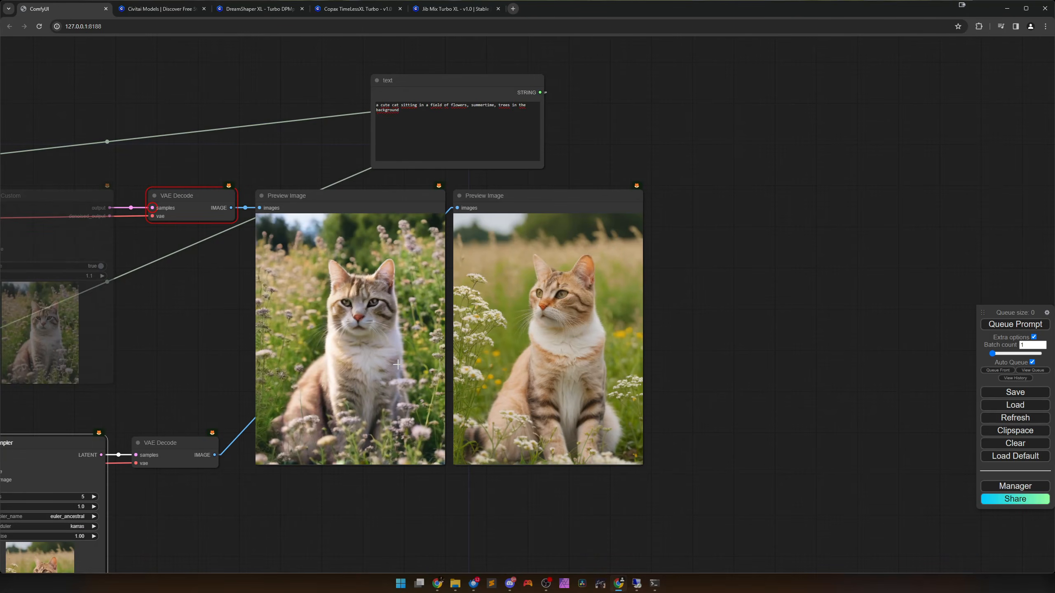
{"action": "scroll", "coordinate": [391, 363], "scroll_direction": "down", "scroll_amount": 2}
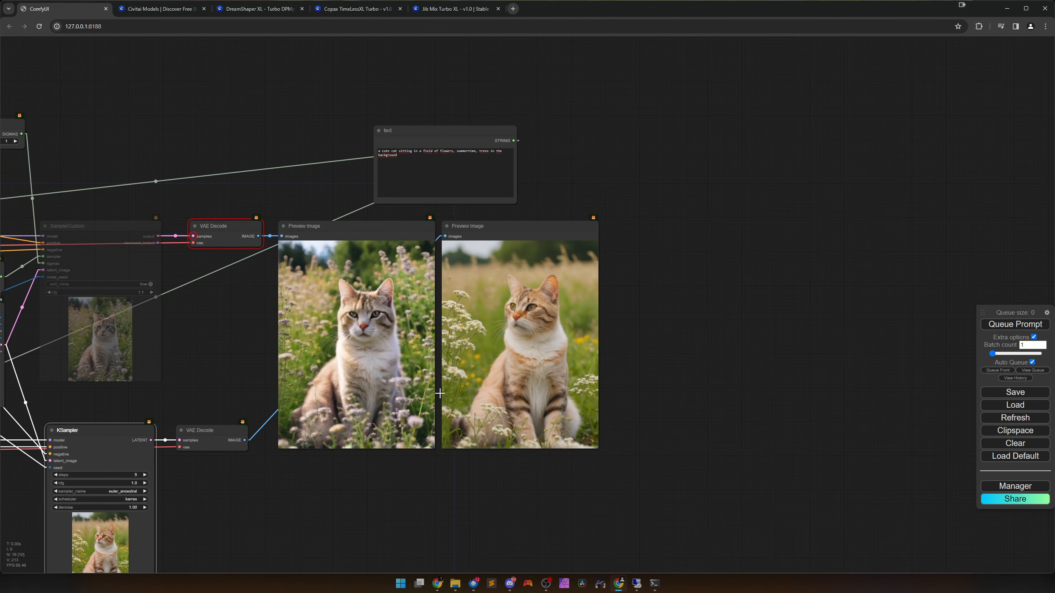
{"action": "left_click_drag", "start_coordinate": [361, 482], "coordinate": [595, 449]}
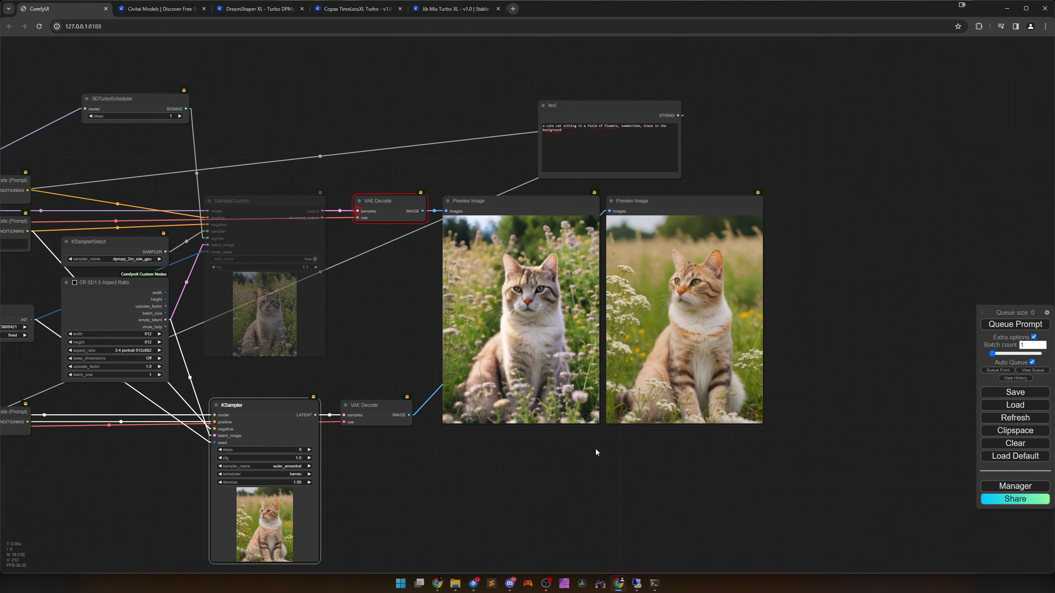
{"action": "scroll", "coordinate": [592, 447], "scroll_direction": "down", "scroll_amount": 1}
{"action": "scroll", "coordinate": [590, 447], "scroll_direction": "up", "scroll_amount": 2}
{"action": "scroll", "coordinate": [620, 382], "scroll_direction": "up", "scroll_amount": 2}
{"action": "left_click_drag", "start_coordinate": [637, 268], "coordinate": [498, 398]}
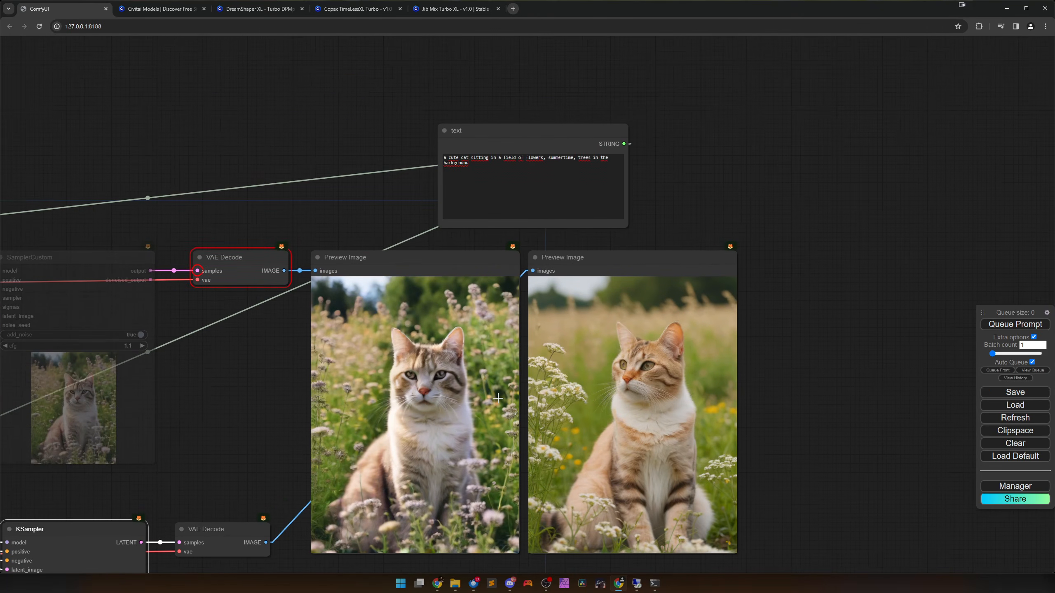
{"action": "scroll", "coordinate": [630, 422], "scroll_direction": "up", "scroll_amount": 2}
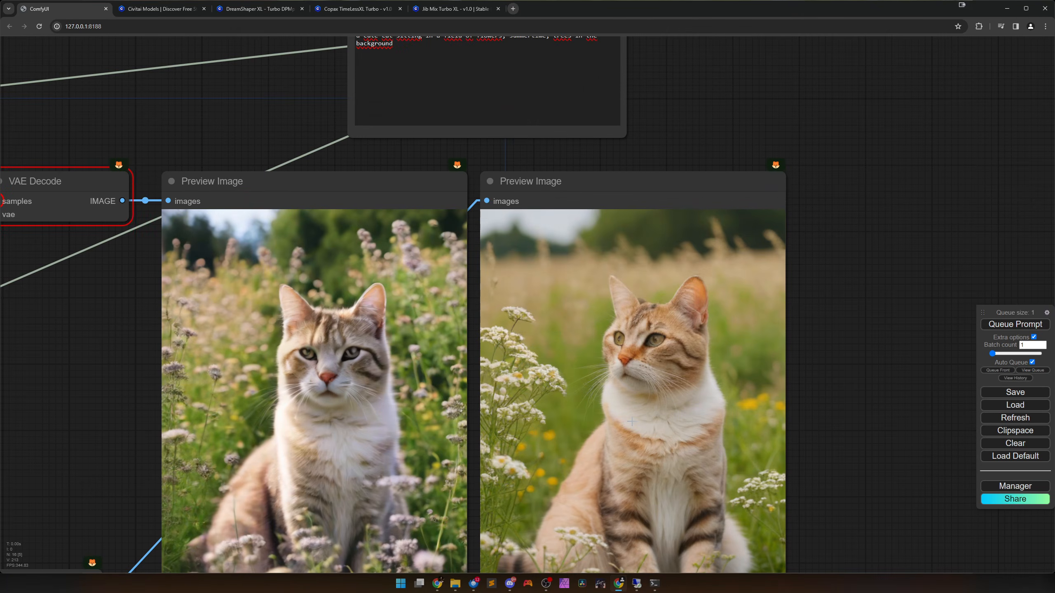
Raise the KSampler's cfg to 1.2 to regenerate the Jib Mix Turbo XL cat image.
{"action": "scroll", "coordinate": [630, 421], "scroll_direction": "down", "scroll_amount": 3}
{"action": "left_click_drag", "start_coordinate": [478, 485], "coordinate": [602, 264]}
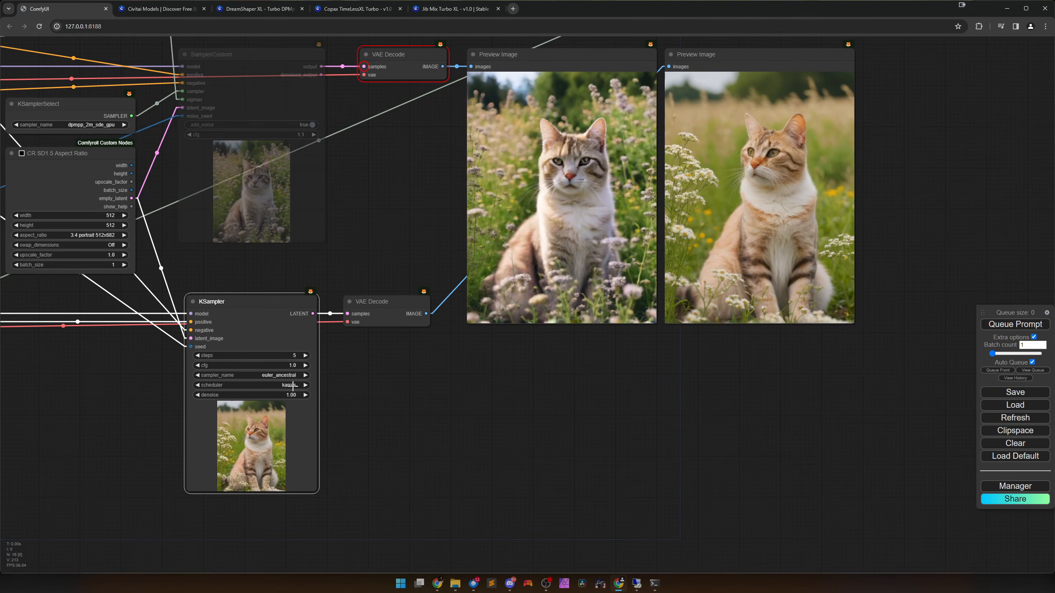
{"action": "left_click", "coordinate": [306, 365]}
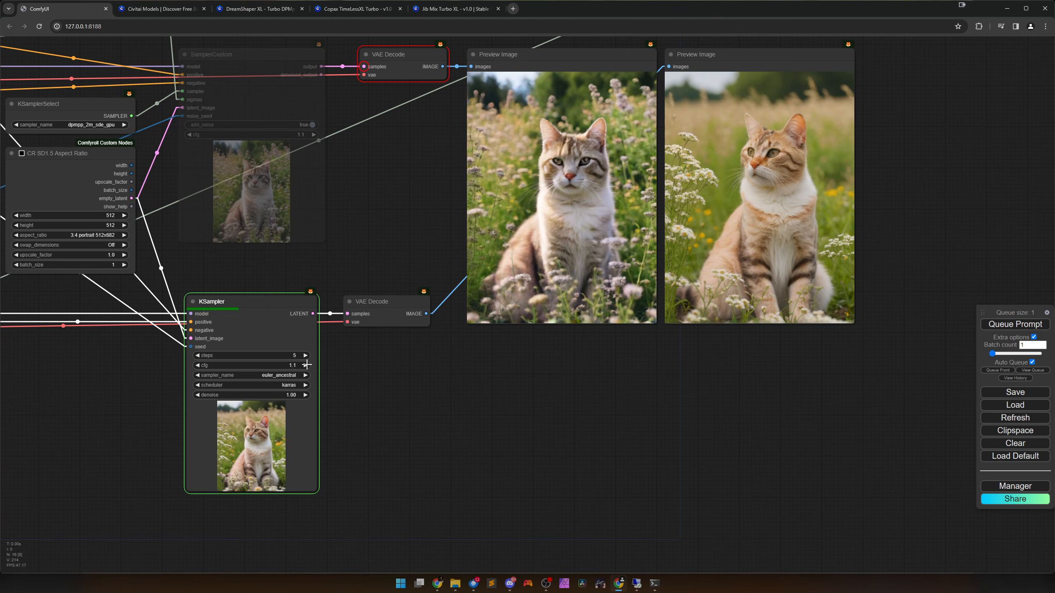
{"action": "left_click", "coordinate": [305, 365]}
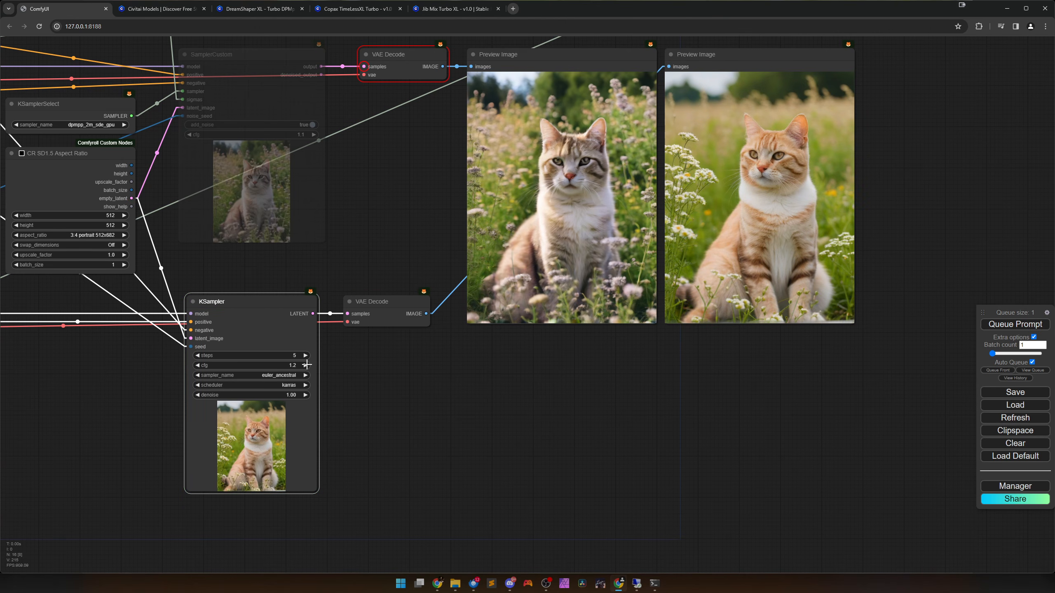
Replace the prompt in the text node with "a blonde woman riding a bicycle in park, summertime, smiling".
{"action": "left_click_drag", "start_coordinate": [588, 168], "coordinate": [468, 373]}
{"action": "left_click", "coordinate": [530, 193]}
{"action": "key", "text": "ctrl+a"}
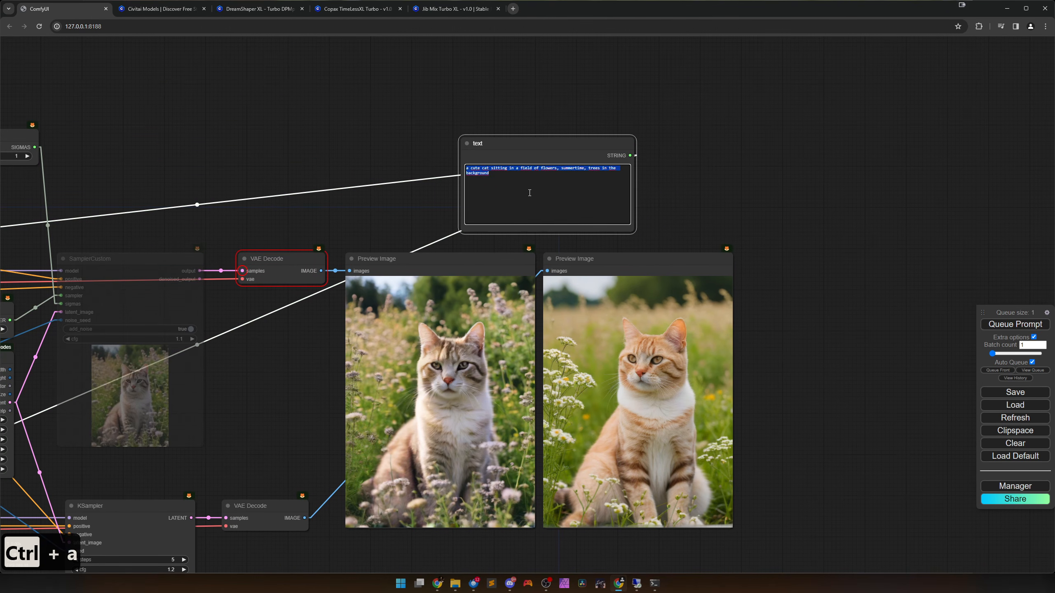
{"action": "type", "text": "a blonde "}
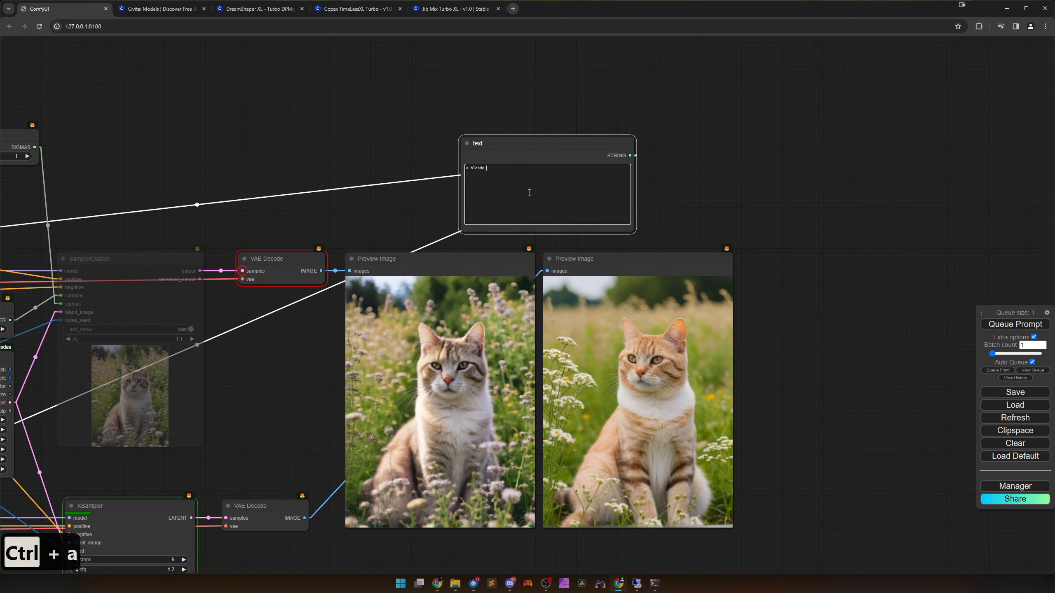
{"action": "type", "text": "woman riding a by"}
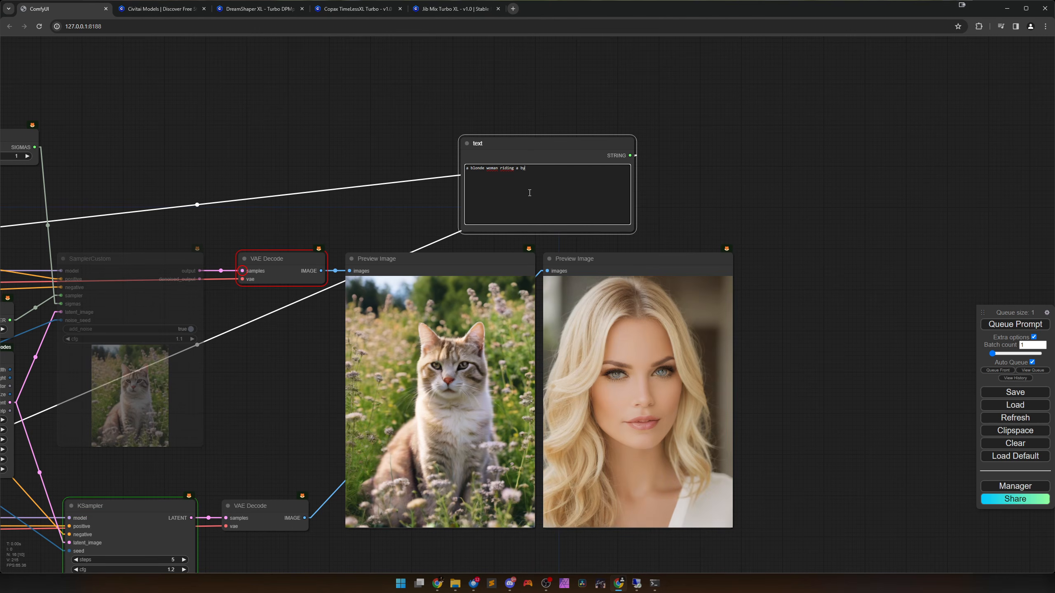
{"action": "key", "text": "BackSpace"}
{"action": "type", "text": "icycle"}
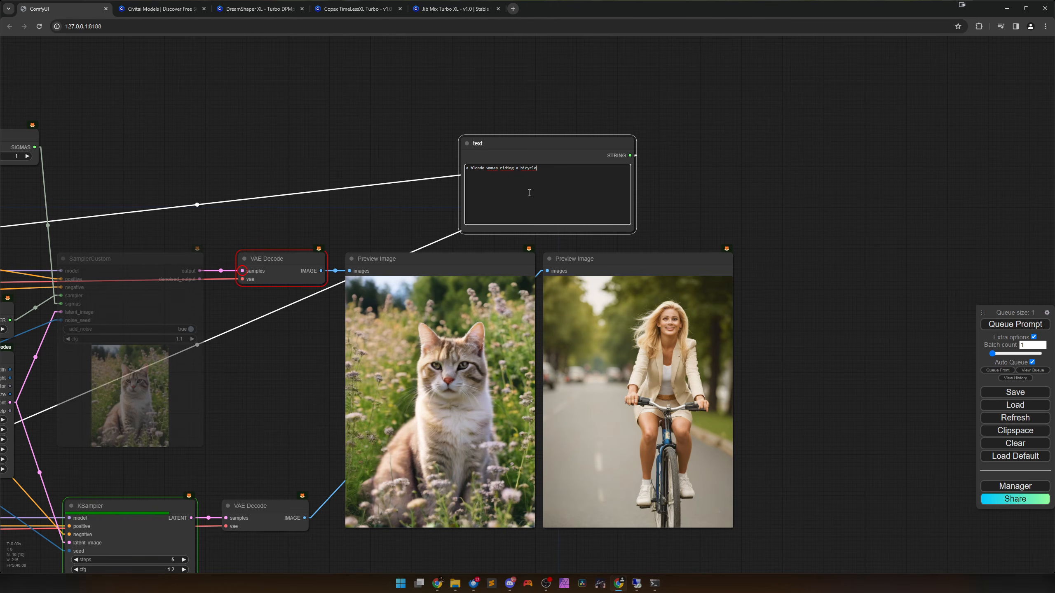
{"action": "type", "text": " in park"}
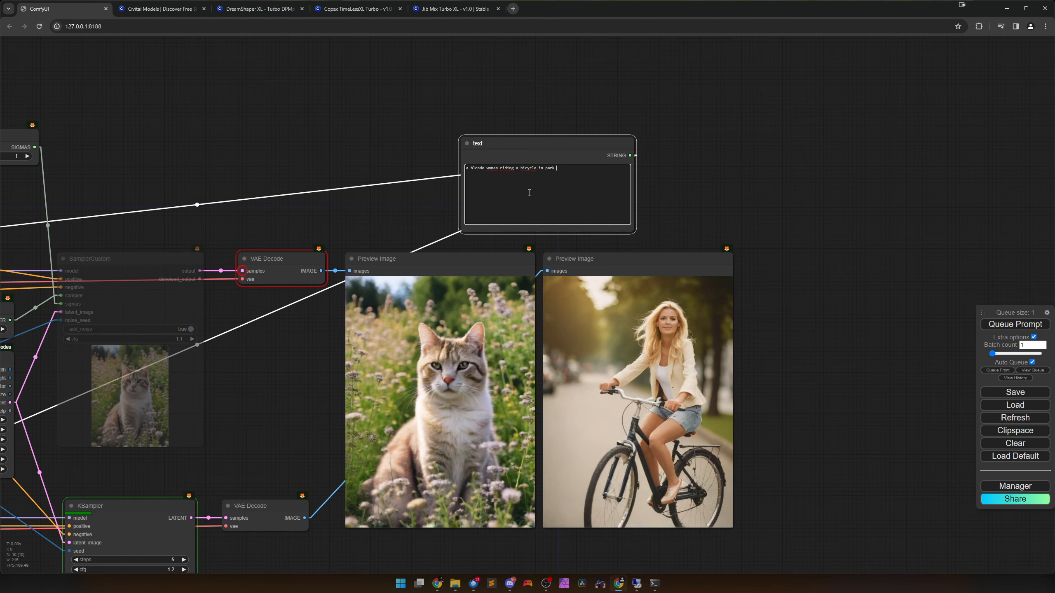
{"action": "key", "text": "BackSpace"}
{"action": "type", "text": ", summertime"}
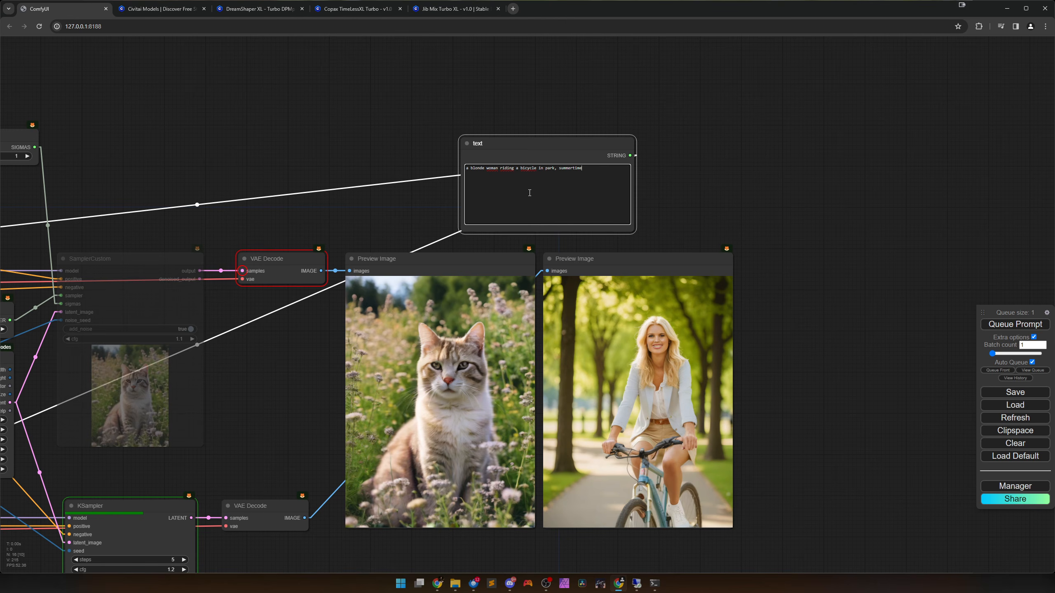
{"action": "type", "text": ", smiling"}
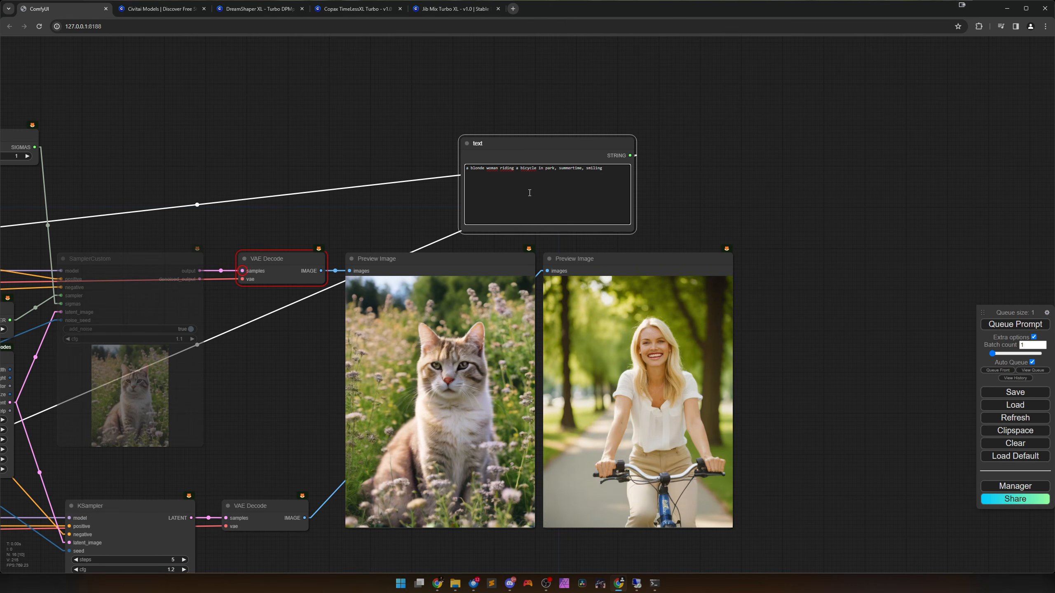
{"action": "scroll", "coordinate": [597, 349], "scroll_direction": "up", "scroll_amount": 3}
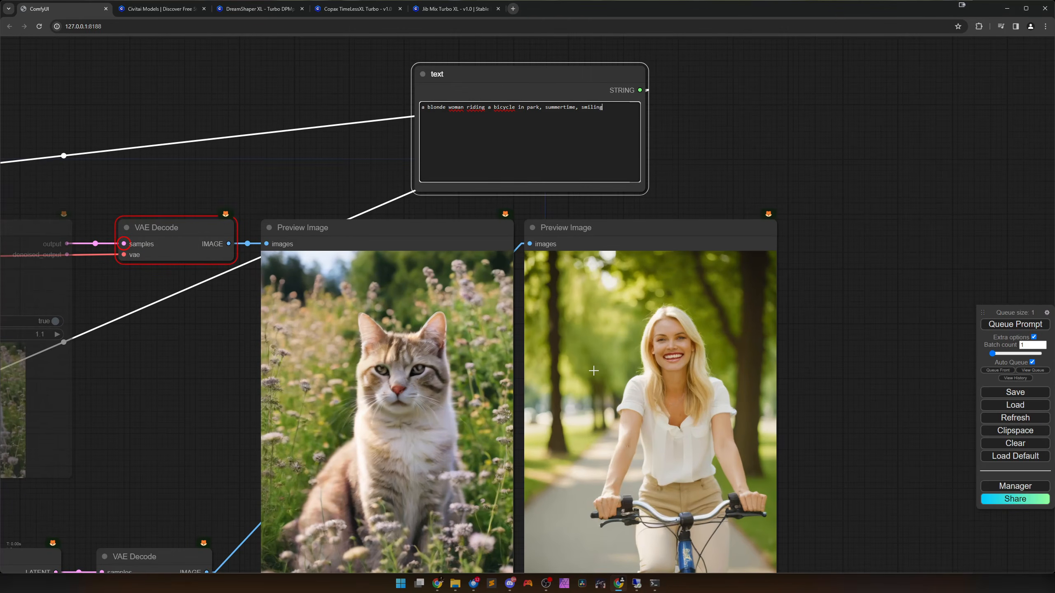
Unmute the SamplerCustom node and mute the KSampler node to generate the SDXL Turbo version of the bicycle prompt.
{"action": "scroll", "coordinate": [590, 375], "scroll_direction": "down", "scroll_amount": 4}
{"action": "left_click_drag", "start_coordinate": [357, 461], "coordinate": [445, 291]}
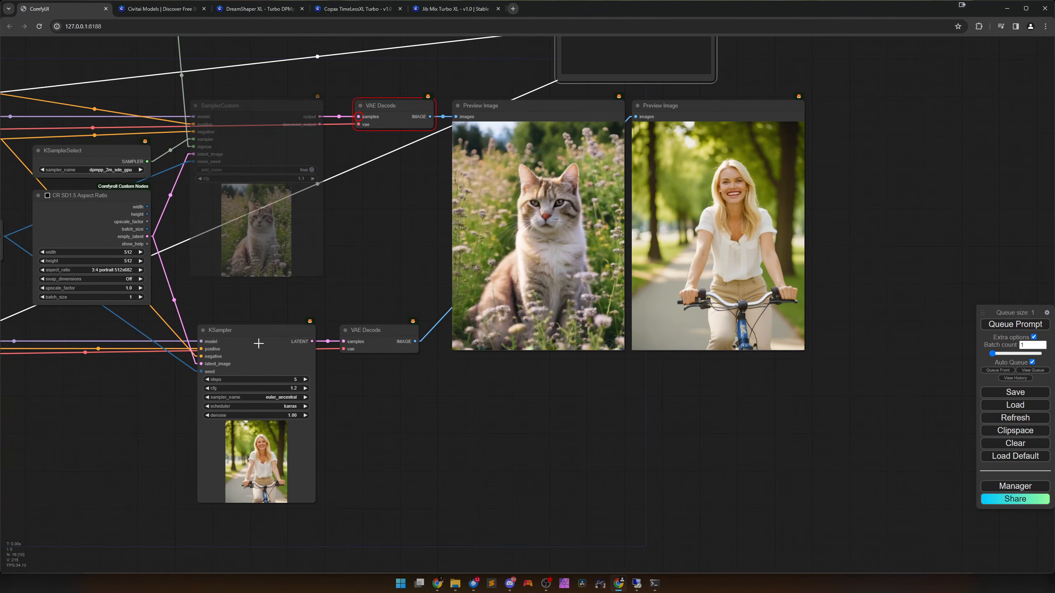
{"action": "left_click", "coordinate": [307, 234]}
{"action": "key", "text": "ctrl+m"}
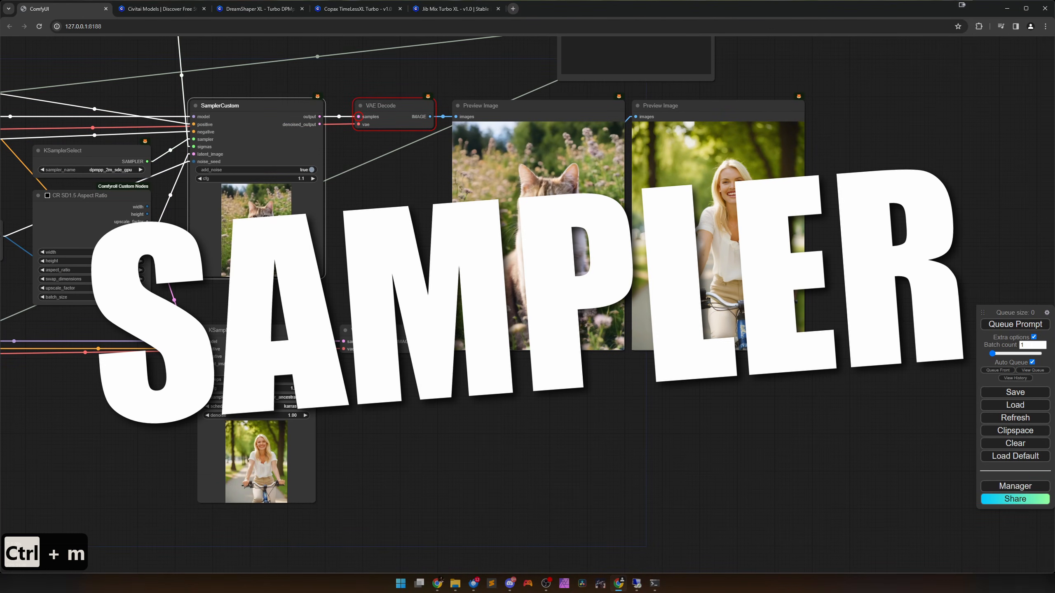
{"action": "left_click", "coordinate": [258, 330]}
{"action": "key", "text": "ctrl+m"}
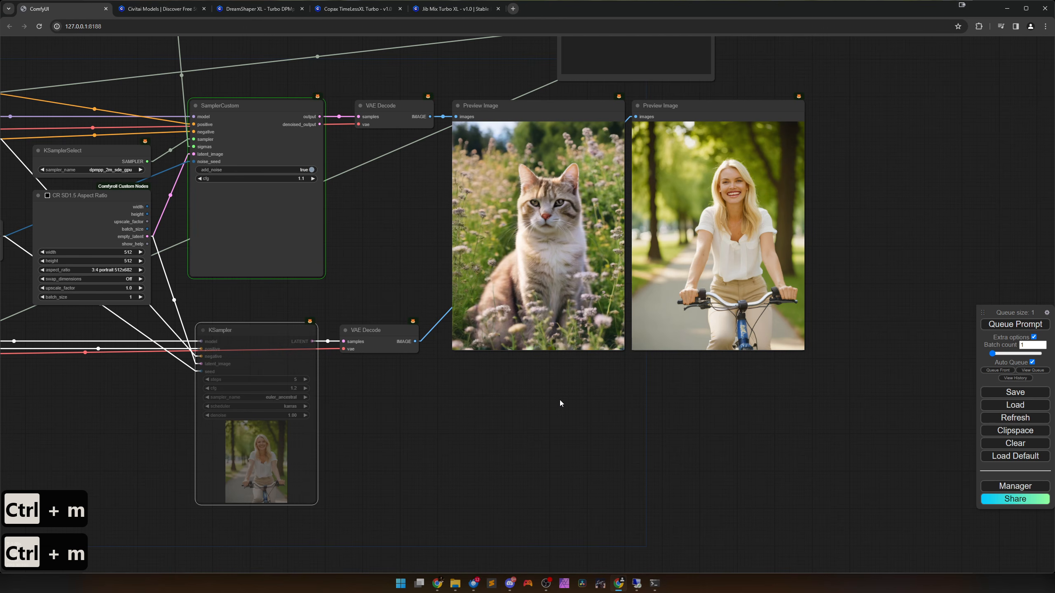
Compare the SDXL Turbo and Jib Mix Turbo XL bicycle images close up in their Preview Image nodes.
{"action": "left_click_drag", "start_coordinate": [569, 400], "coordinate": [562, 509]}
{"action": "scroll", "coordinate": [600, 387], "scroll_direction": "up", "scroll_amount": 1}
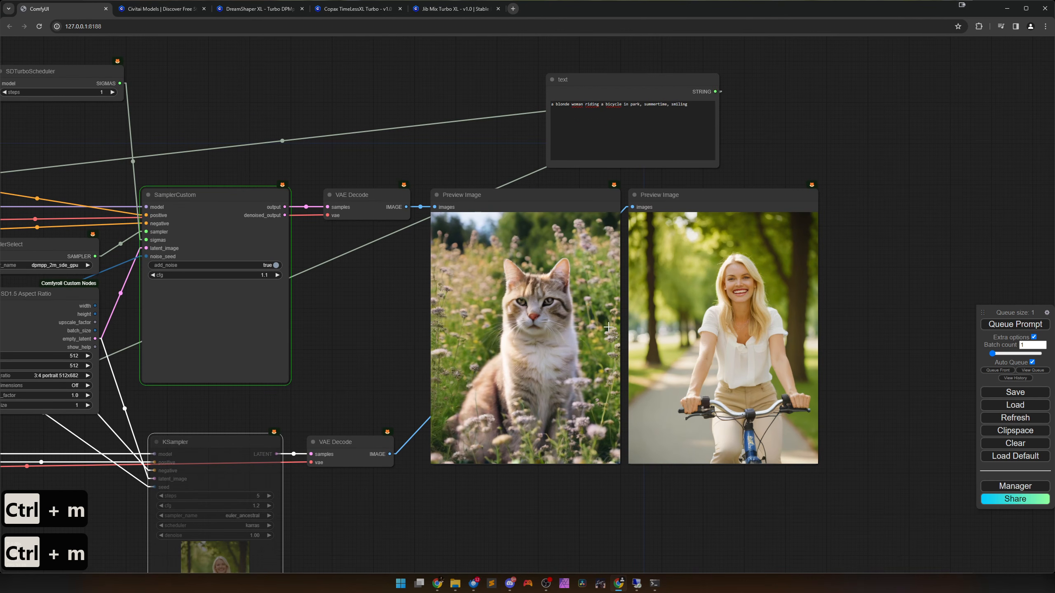
{"action": "left_click_drag", "start_coordinate": [609, 327], "coordinate": [575, 375]}
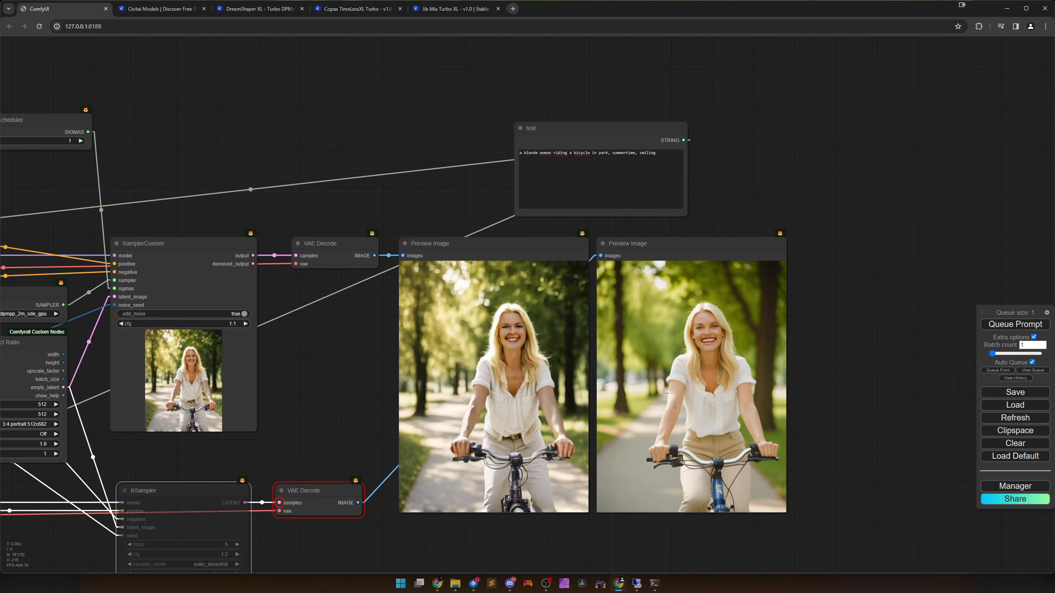
{"action": "scroll", "coordinate": [665, 393], "scroll_direction": "up", "scroll_amount": 4}
{"action": "left_click_drag", "start_coordinate": [665, 392], "coordinate": [639, 307]}
{"action": "scroll", "coordinate": [638, 307], "scroll_direction": "up", "scroll_amount": 1}
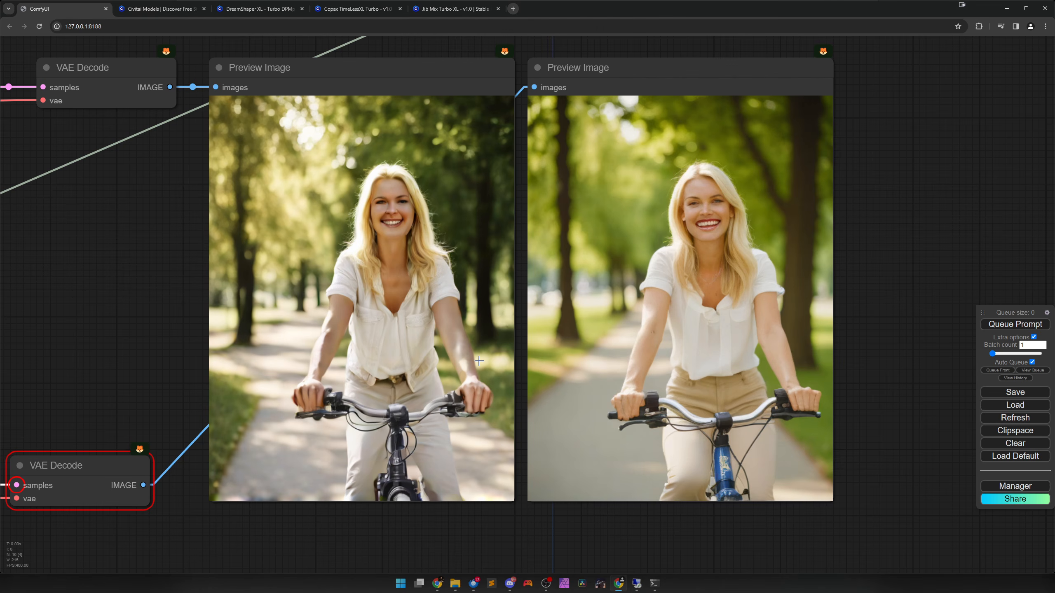
Turn off Auto Queue and clear the whole workflow from the canvas.
{"action": "left_click", "coordinate": [1032, 363]}
{"action": "scroll", "coordinate": [610, 338], "scroll_direction": "down", "scroll_amount": 10}
{"action": "left_click_drag", "start_coordinate": [440, 356], "coordinate": [613, 338]}
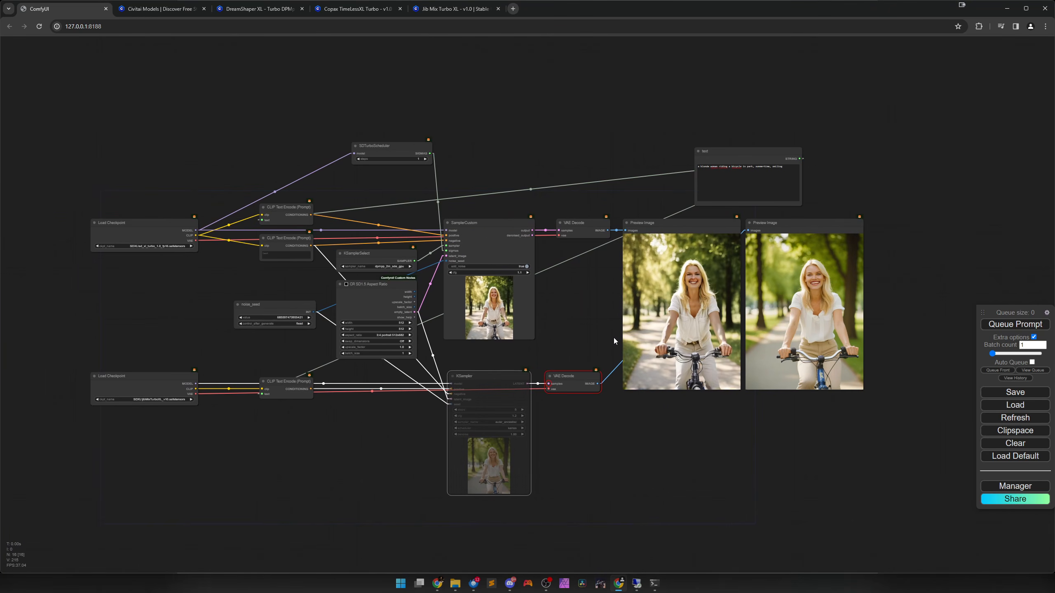
{"action": "scroll", "coordinate": [613, 338], "scroll_direction": "down", "scroll_amount": 1}
{"action": "left_click", "coordinate": [1013, 443]}
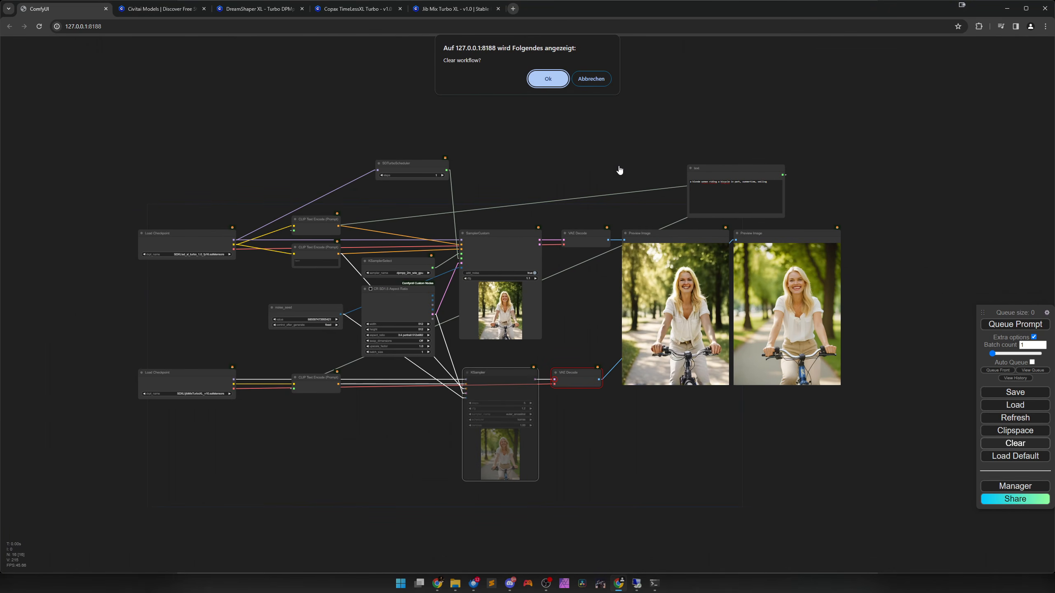
{"action": "left_click", "coordinate": [559, 80]}
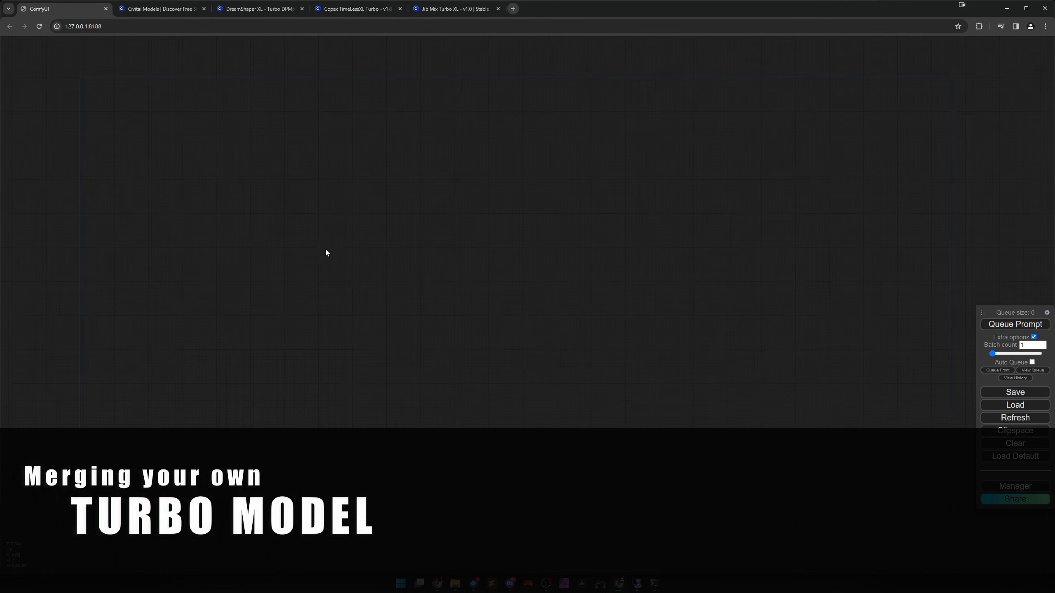
Add a Load Checkpoint node to the empty canvas and widen it to fit the full checkpoint name.
{"action": "right_click", "coordinate": [318, 235]}
{"action": "left_click", "coordinate": [349, 235]}
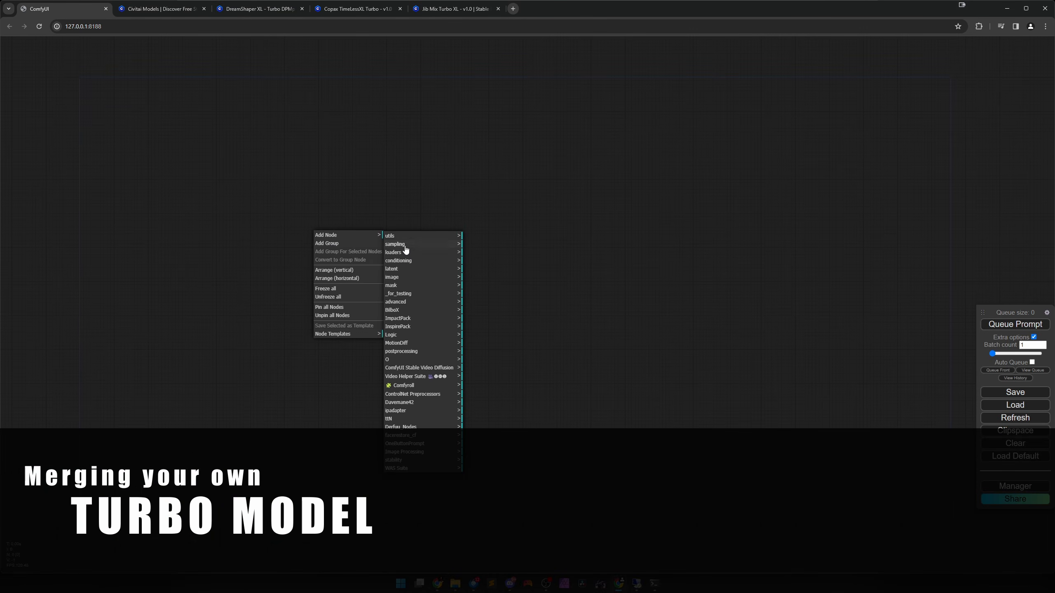
{"action": "left_click", "coordinate": [439, 252]}
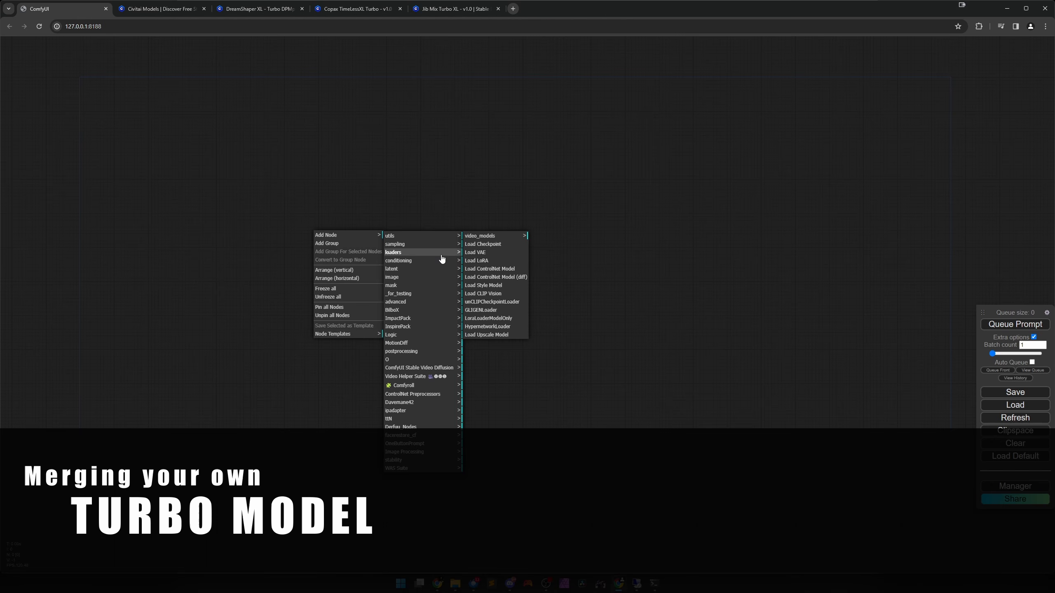
{"action": "left_click", "coordinate": [485, 247]}
{"action": "left_click_drag", "start_coordinate": [421, 260], "coordinate": [470, 265]}
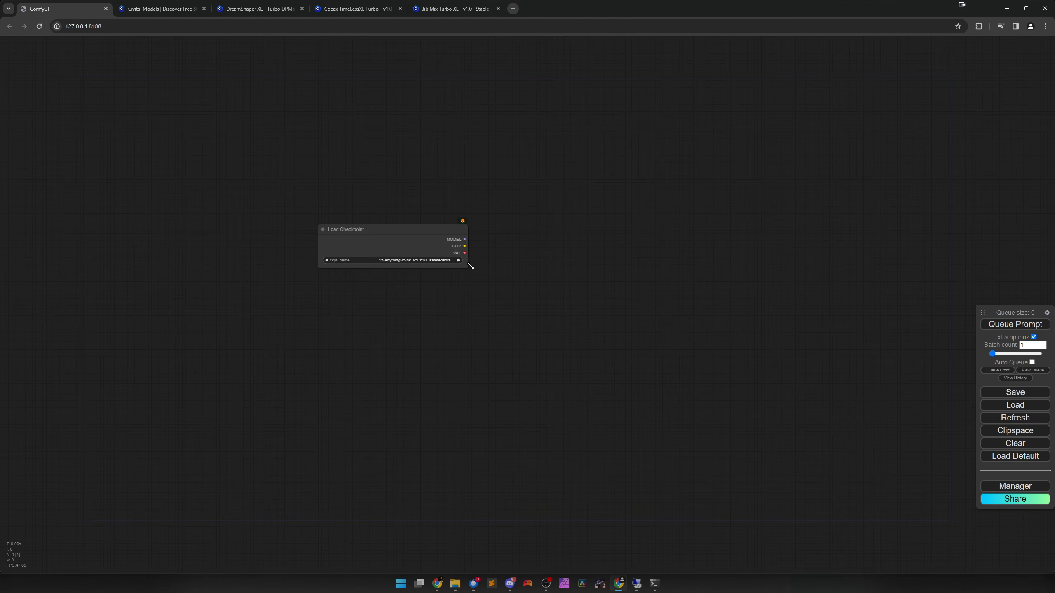
Set the Load Checkpoint node's ckpt_name to SDXL\sd_xl_turbo_1.0_fp16.safetensors.
{"action": "scroll", "coordinate": [442, 293], "scroll_direction": "up", "scroll_amount": 4}
{"action": "scroll", "coordinate": [386, 291], "scroll_direction": "down", "scroll_amount": 3}
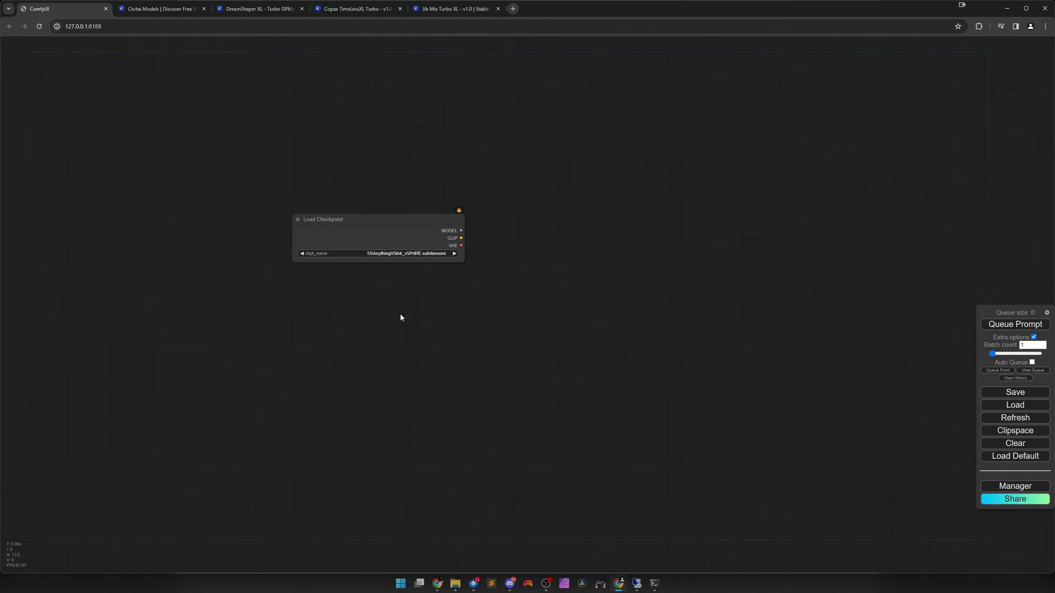
{"action": "left_click_drag", "start_coordinate": [400, 317], "coordinate": [484, 319]}
{"action": "scroll", "coordinate": [483, 271], "scroll_direction": "up", "scroll_amount": 5}
{"action": "left_click", "coordinate": [487, 245]}
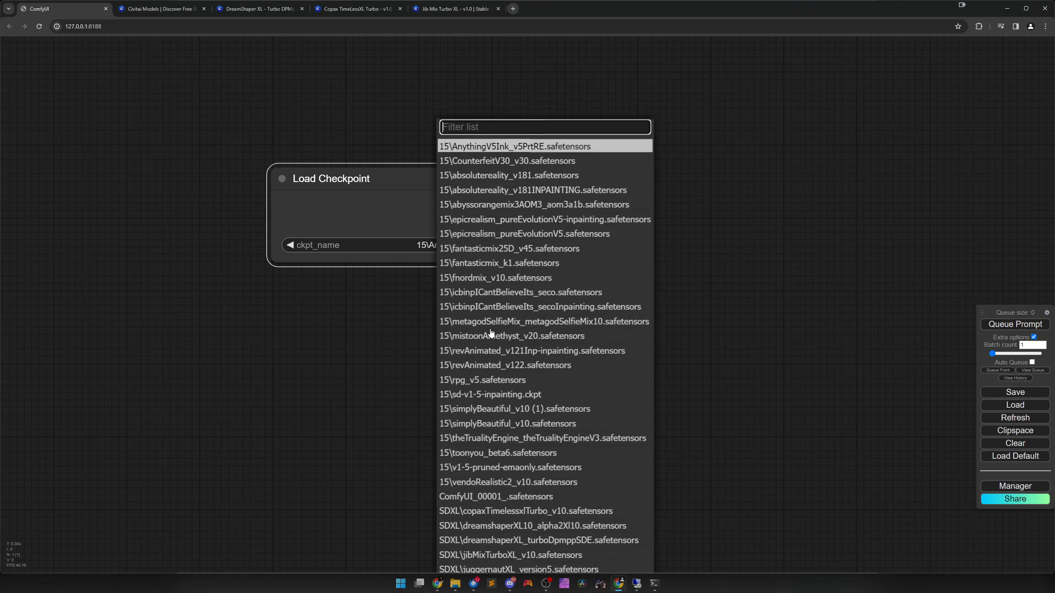
{"action": "scroll", "coordinate": [498, 353], "scroll_direction": "down", "scroll_amount": 3}
{"action": "scroll", "coordinate": [509, 474], "scroll_direction": "down", "scroll_amount": 3}
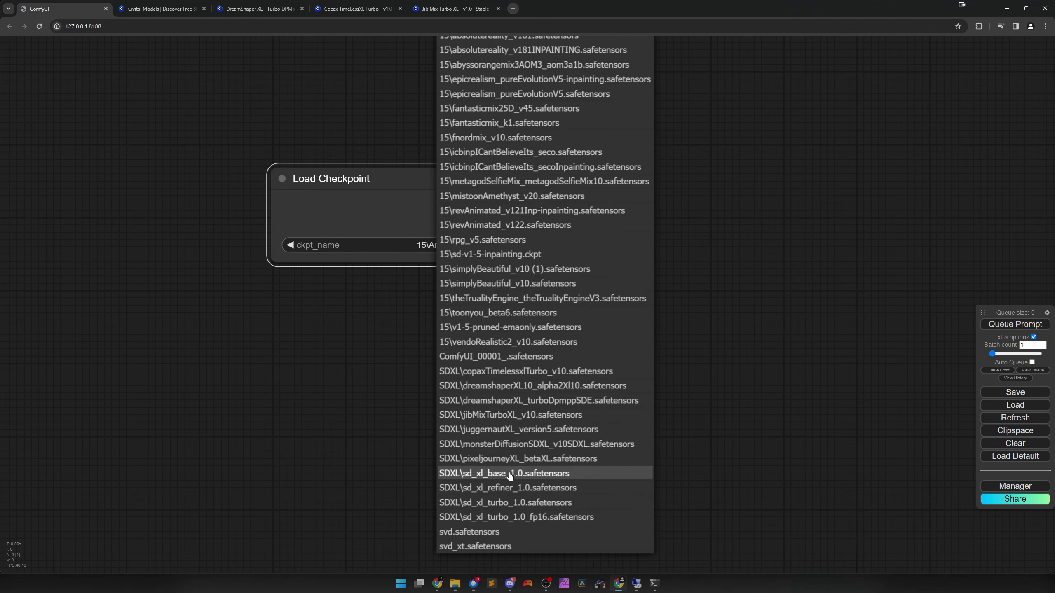
{"action": "left_click", "coordinate": [508, 518]}
Reposition the Load Checkpoint node and place a duplicate of it directly underneath.
{"action": "scroll", "coordinate": [478, 374], "scroll_direction": "down", "scroll_amount": 2}
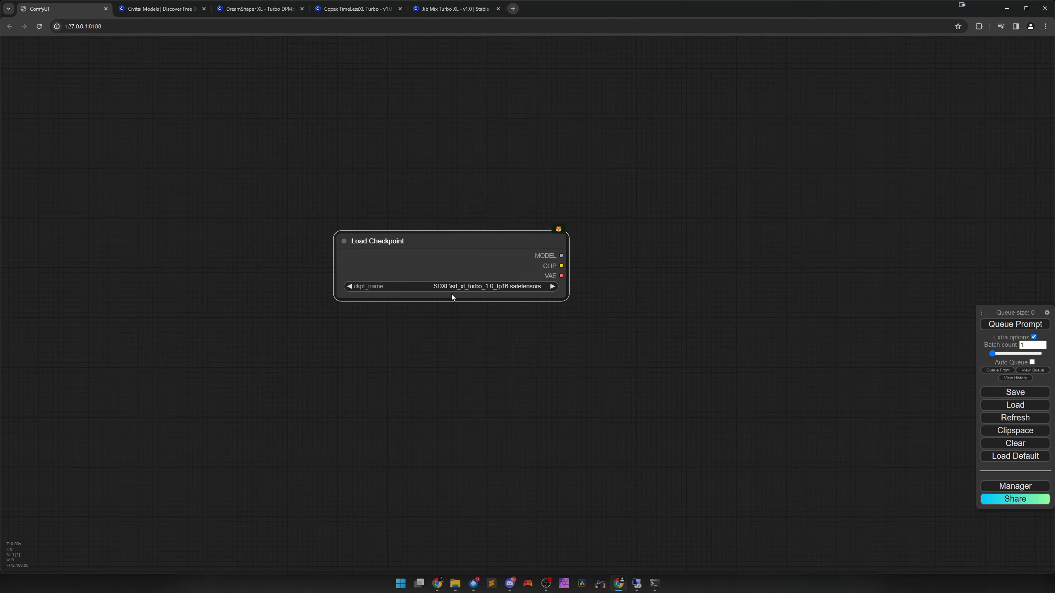
{"action": "left_click_drag", "start_coordinate": [452, 297], "coordinate": [250, 238]}
{"action": "scroll", "coordinate": [258, 311], "scroll_direction": "down", "scroll_amount": 2}
{"action": "left_click_drag", "start_coordinate": [262, 367], "coordinate": [387, 395]}
{"action": "left_click_drag", "start_coordinate": [363, 297], "coordinate": [288, 195]}
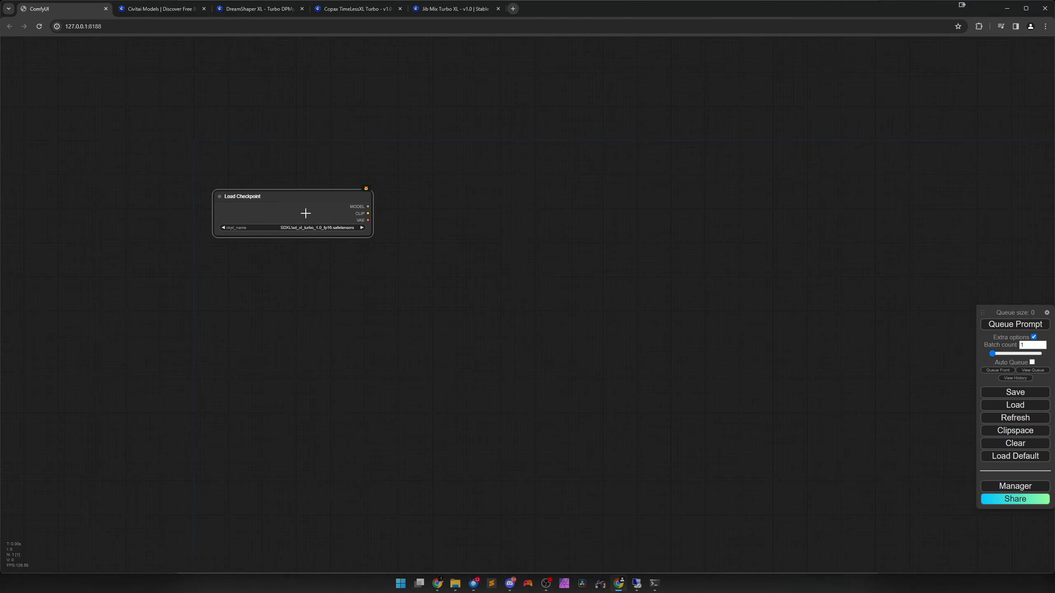
{"action": "key", "text": "ctrl+c"}
{"action": "key", "text": "ctrl+v"}
{"action": "left_click_drag", "start_coordinate": [358, 245], "coordinate": [317, 276]}
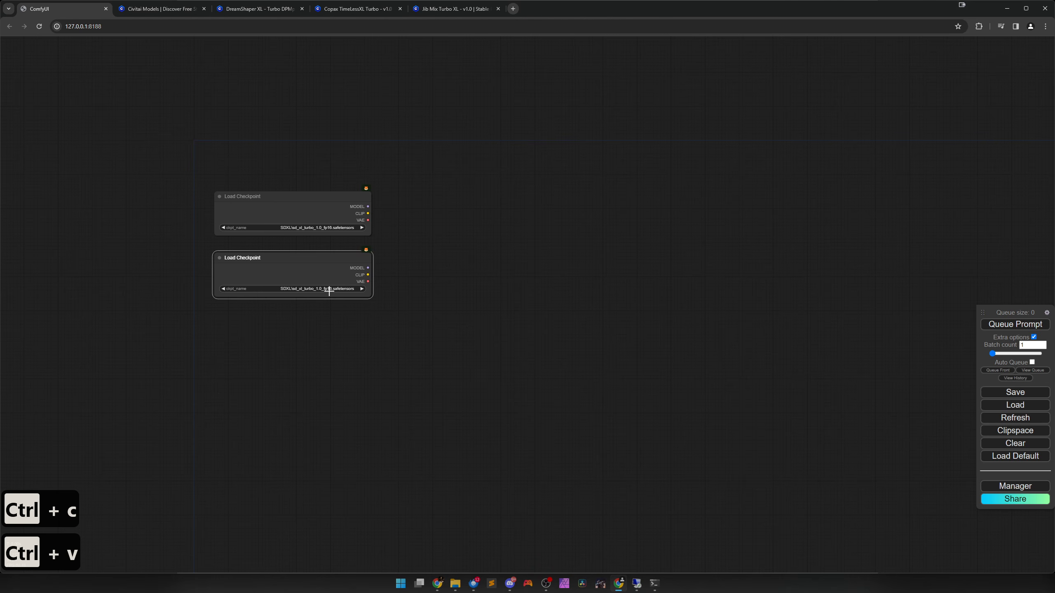
Search the nodes for "merge" and add a ModelMergeSimple node beside the two Load Checkpoint nodes.
{"action": "scroll", "coordinate": [416, 285], "scroll_direction": "up", "scroll_amount": 3}
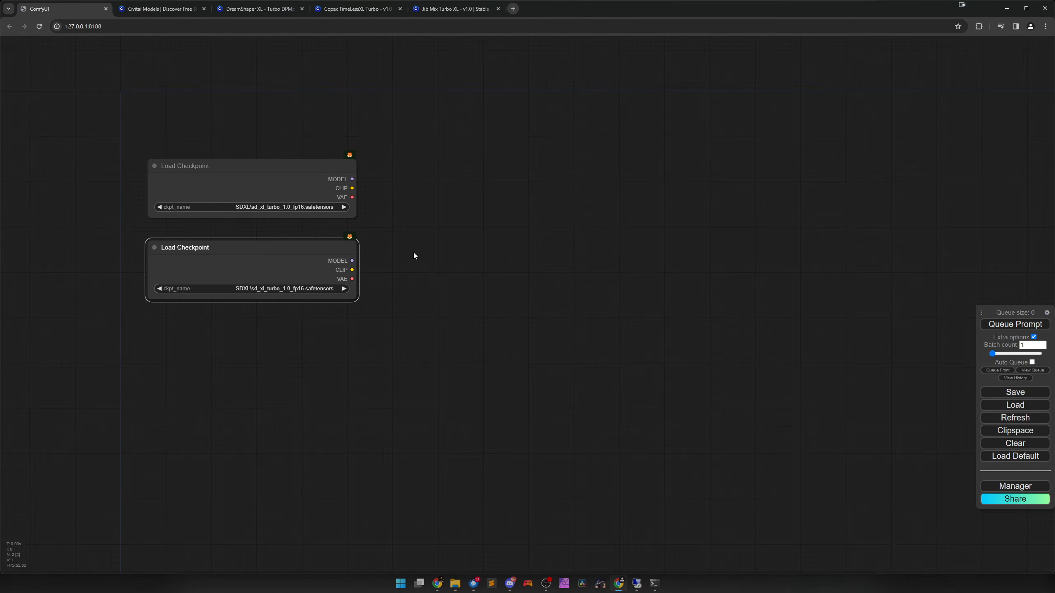
{"action": "double_click", "coordinate": [421, 234]}
{"action": "type", "text": "merge"}
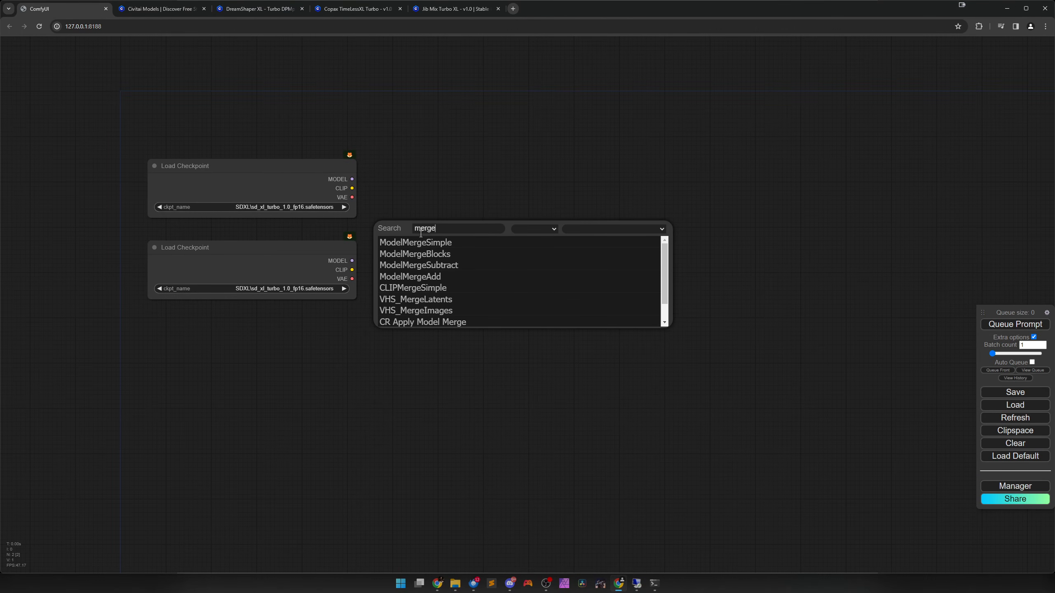
{"action": "key", "text": "Return"}
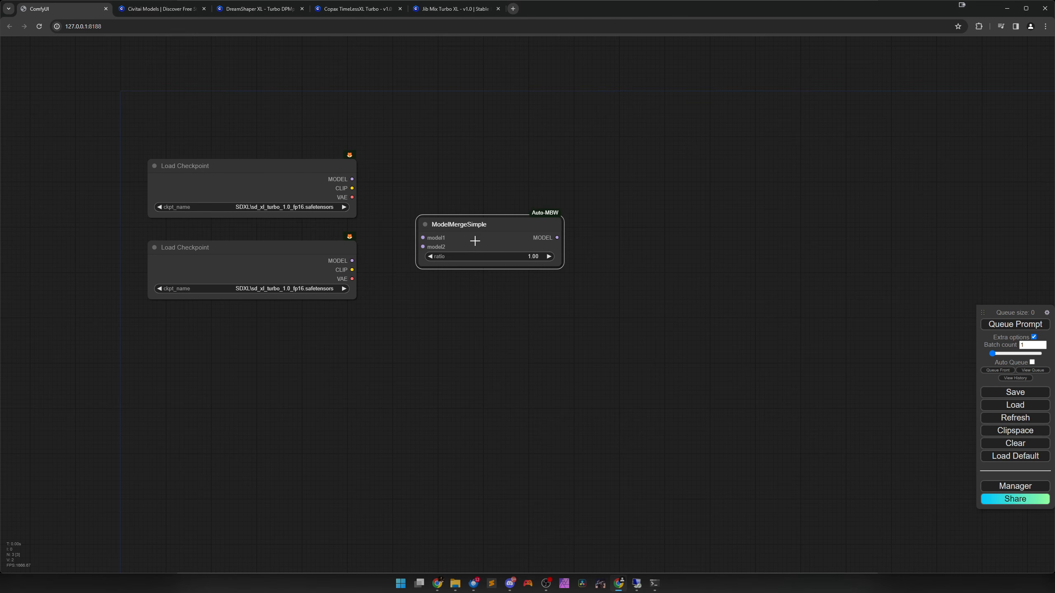
{"action": "left_click_drag", "start_coordinate": [475, 241], "coordinate": [466, 236]}
Connect the upper checkpoint's MODEL output to model1 and the lower one's to model2, and move ModelMergeSimple closer to the checkpoints.
{"action": "left_click_drag", "start_coordinate": [408, 231], "coordinate": [410, 233]}
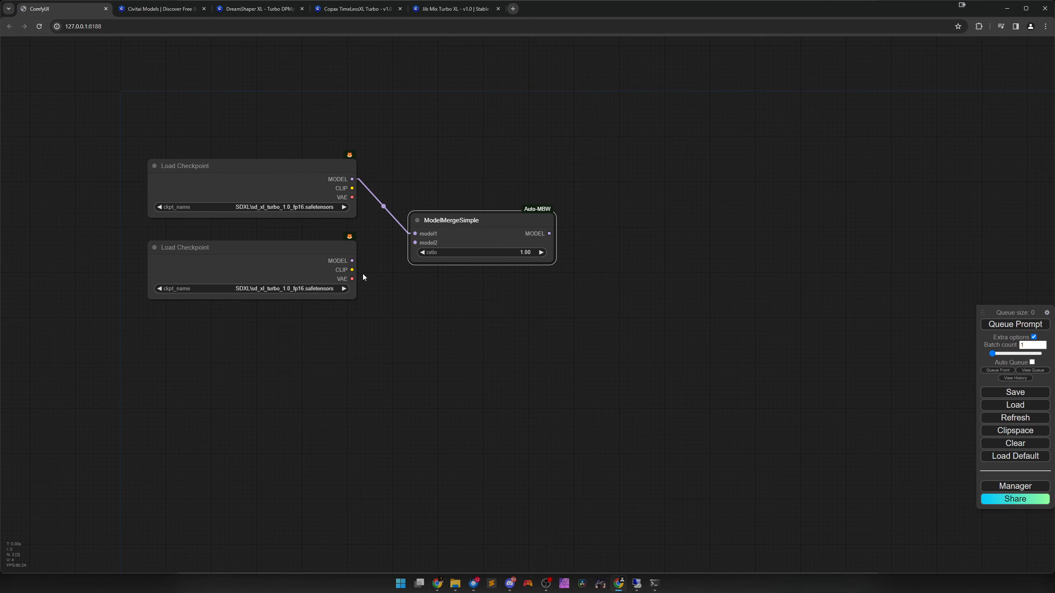
{"action": "left_click_drag", "start_coordinate": [351, 260], "coordinate": [415, 243]}
{"action": "left_click_drag", "start_coordinate": [483, 236], "coordinate": [465, 225]}
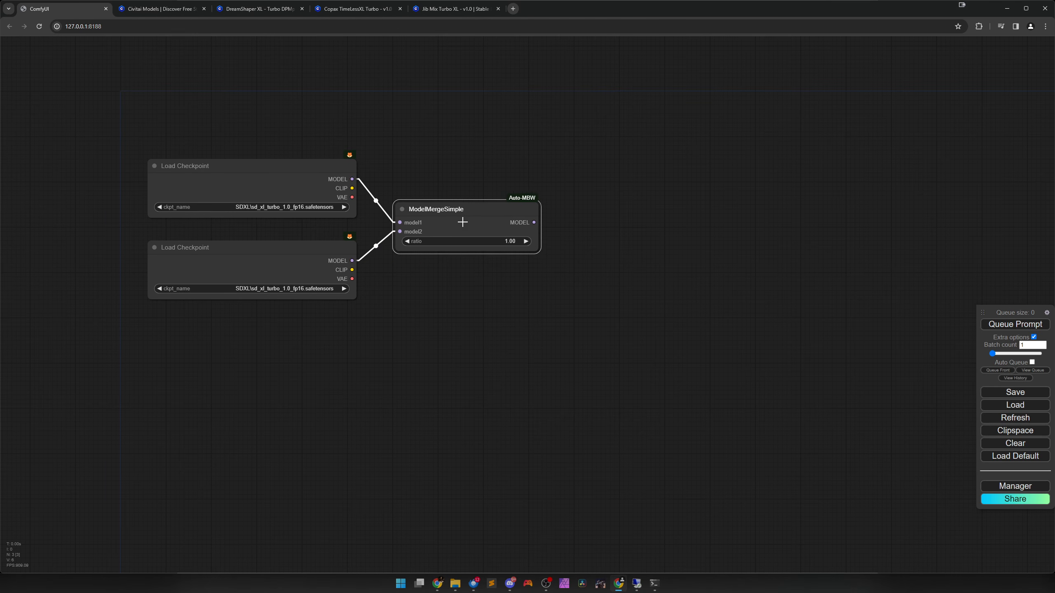
Set the ModelMergeSimple node's ratio to 0.5.
{"action": "left_click", "coordinate": [507, 244]}
{"action": "type", "text": "0"}
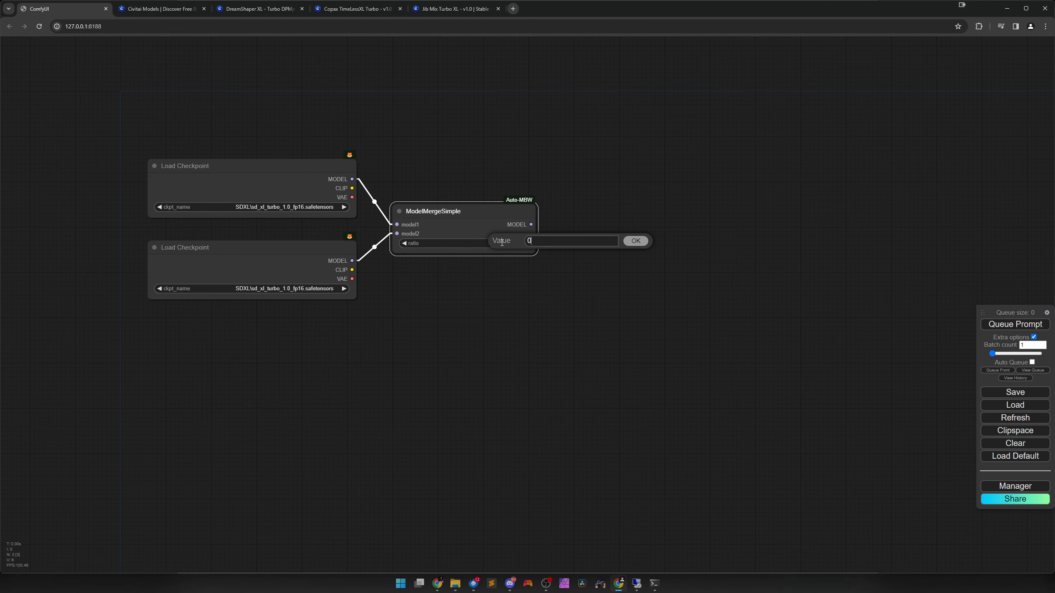
{"action": "type", "text": ".5"}
{"action": "key", "text": "Return"}
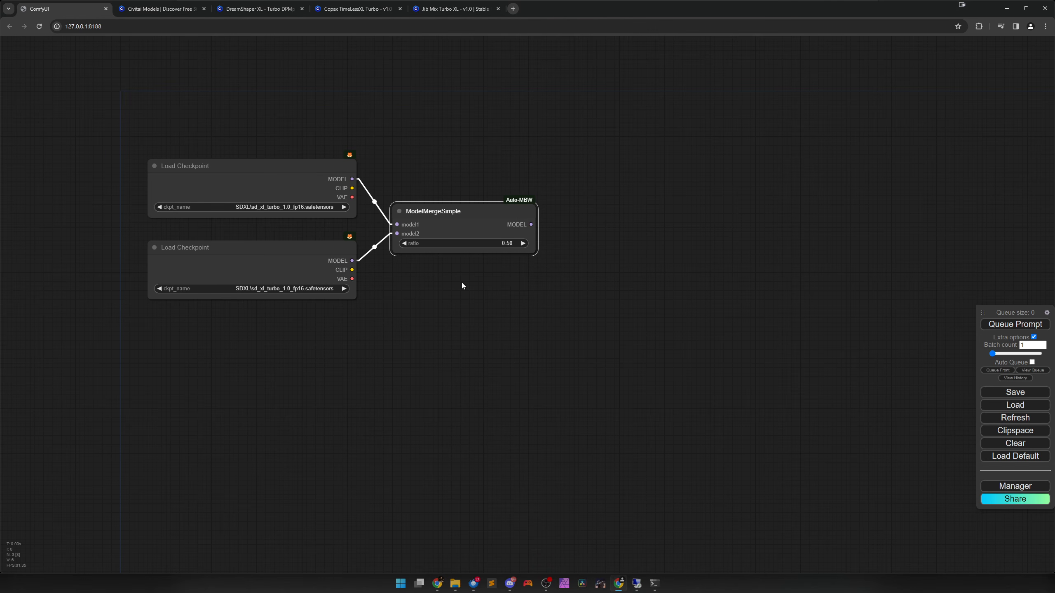
{"action": "scroll", "coordinate": [489, 311], "scroll_direction": "down", "scroll_amount": 2}
{"action": "left_click_drag", "start_coordinate": [548, 325], "coordinate": [443, 323]}
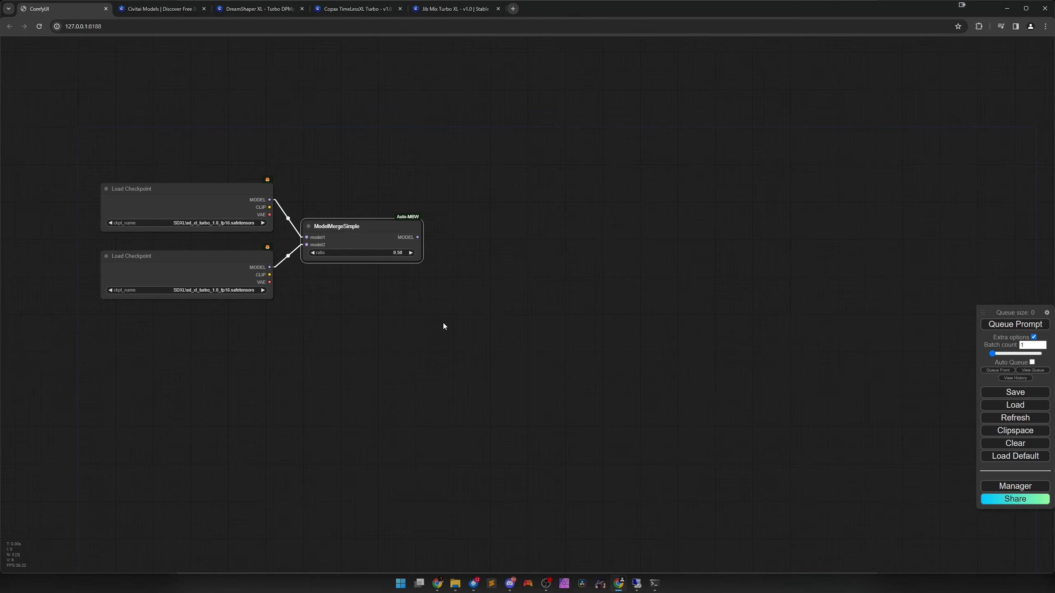
Review the Copax TimeLessXL Turbo and Jib Mix Turbo XL pages on Civitai for their checkpoint merge type, and return to ComfyUI.
{"action": "scroll", "coordinate": [449, 318], "scroll_direction": "up", "scroll_amount": 1}
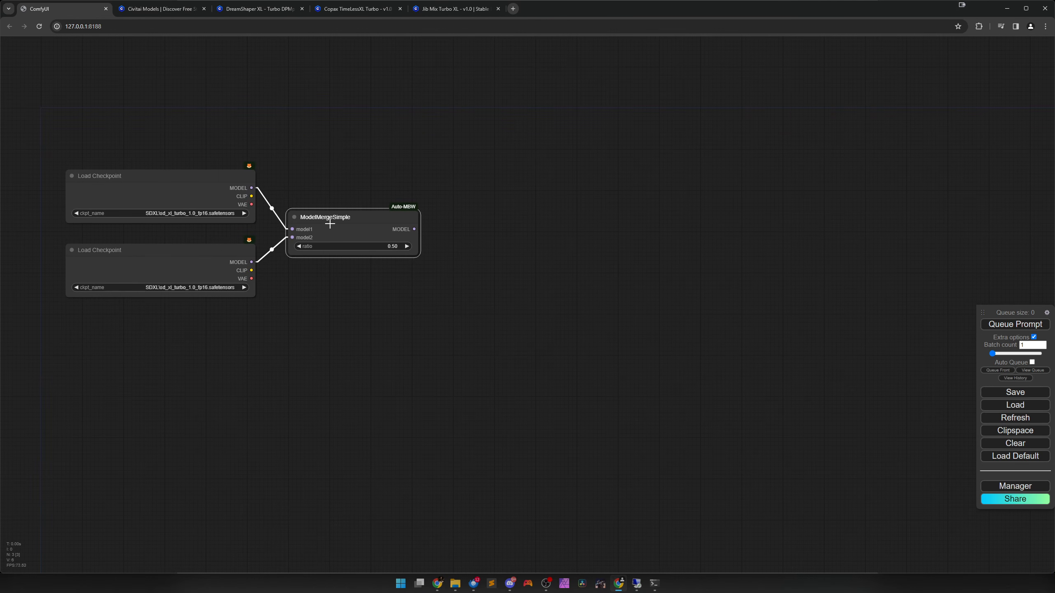
{"action": "left_click", "coordinate": [351, 9]}
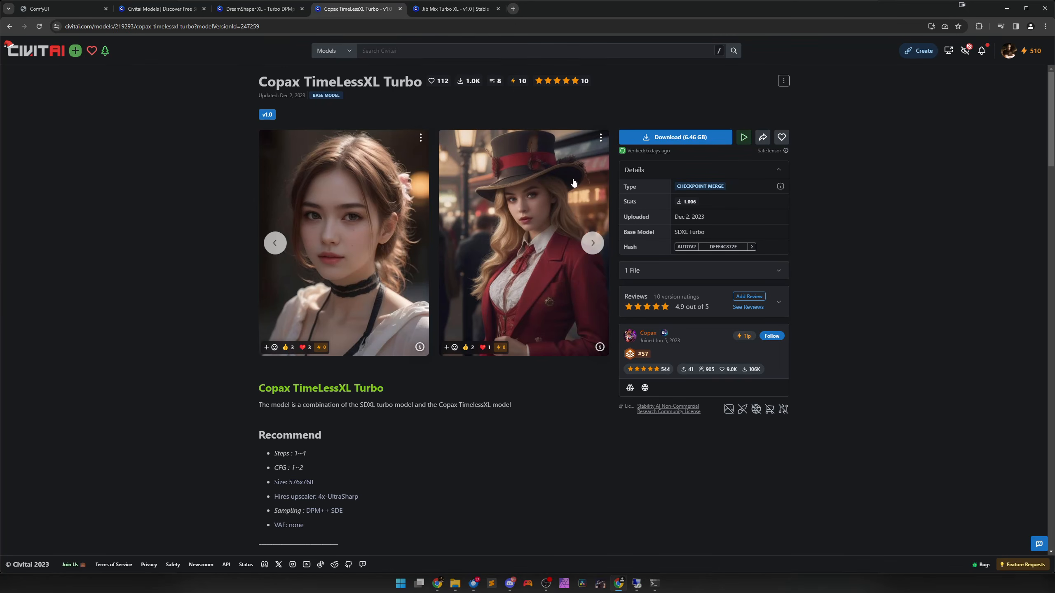
{"action": "left_click", "coordinate": [455, 8]}
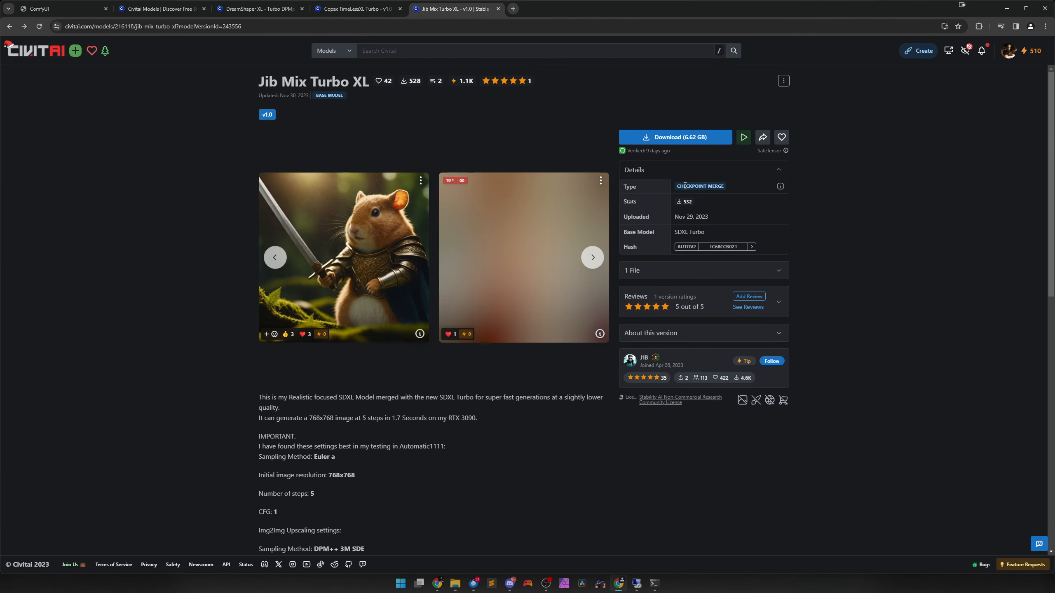
{"action": "left_click", "coordinate": [76, 9]}
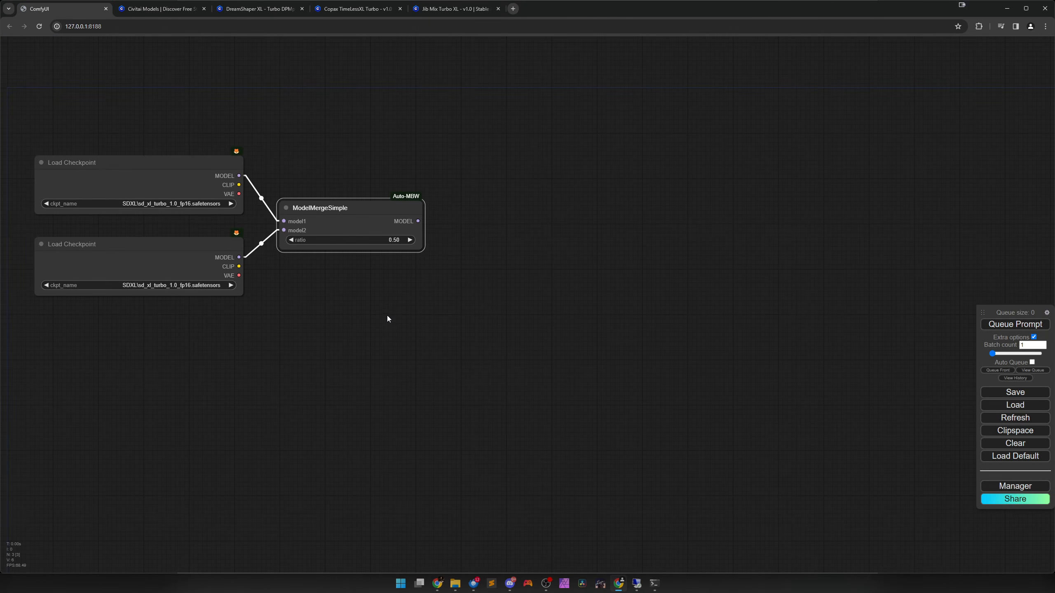
Add a KSampler fed by ModelMergeSimple's MODEL output and place it well to the right of the merge node.
{"action": "scroll", "coordinate": [465, 290], "scroll_direction": "down", "scroll_amount": 1}
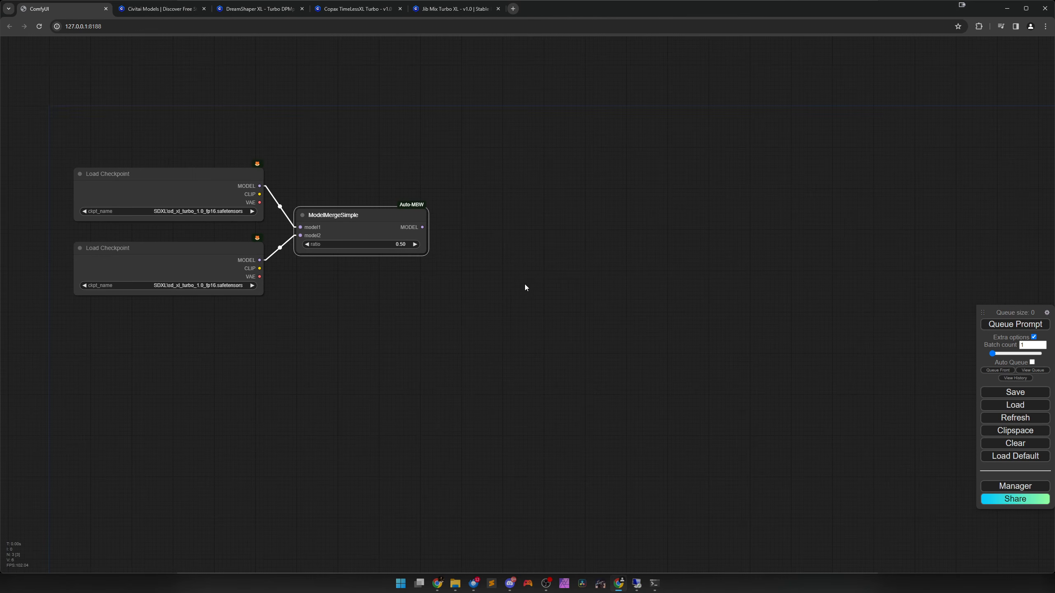
{"action": "left_click_drag", "start_coordinate": [524, 284], "coordinate": [420, 280]}
{"action": "left_click_drag", "start_coordinate": [334, 232], "coordinate": [535, 232]}
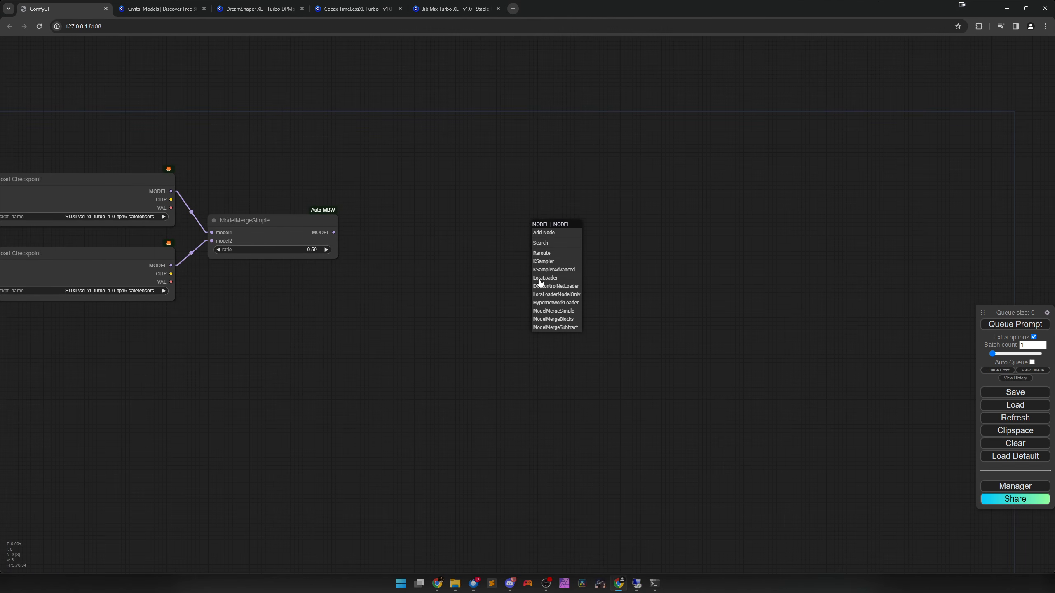
{"action": "left_click", "coordinate": [543, 261]}
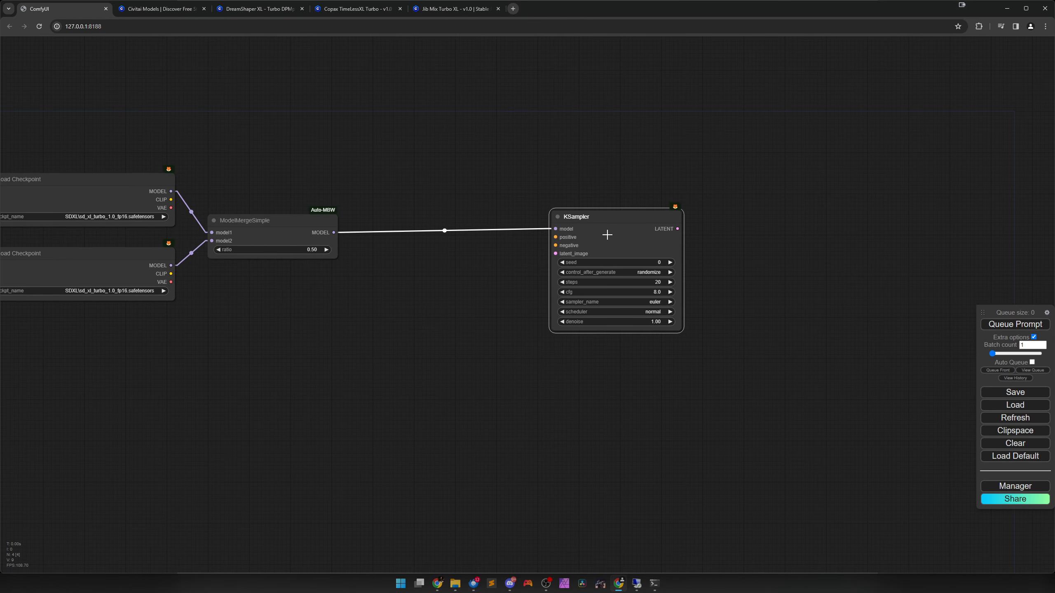
{"action": "left_click_drag", "start_coordinate": [638, 247], "coordinate": [641, 246]}
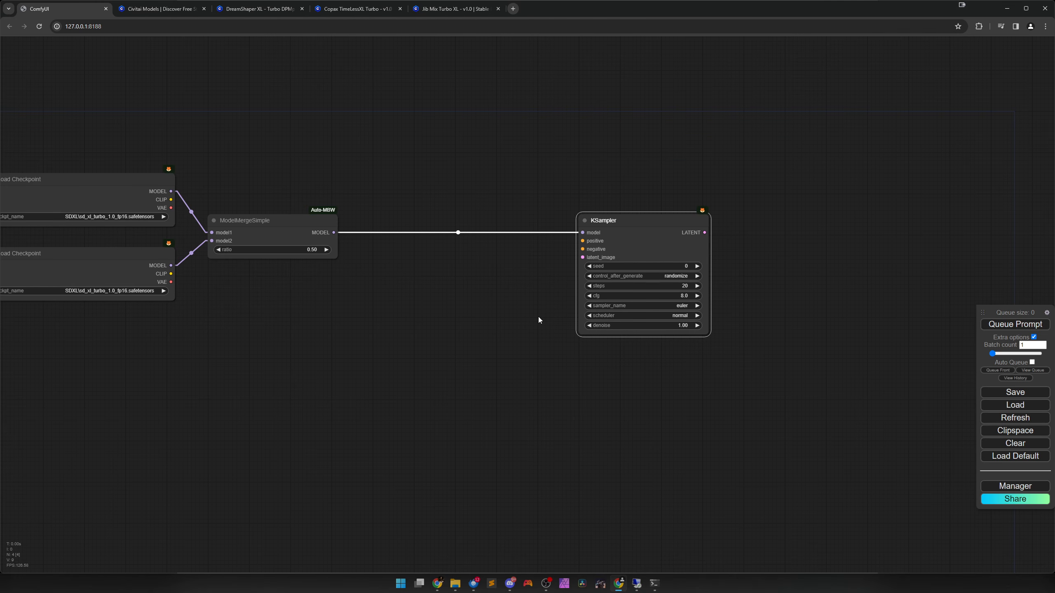
Add two stacked CLIP Text Encode nodes, one feeding the KSampler's positive input and the other its negative input.
{"action": "left_click_drag", "start_coordinate": [492, 322], "coordinate": [532, 362]}
{"action": "left_click_drag", "start_coordinate": [667, 291], "coordinate": [518, 202]}
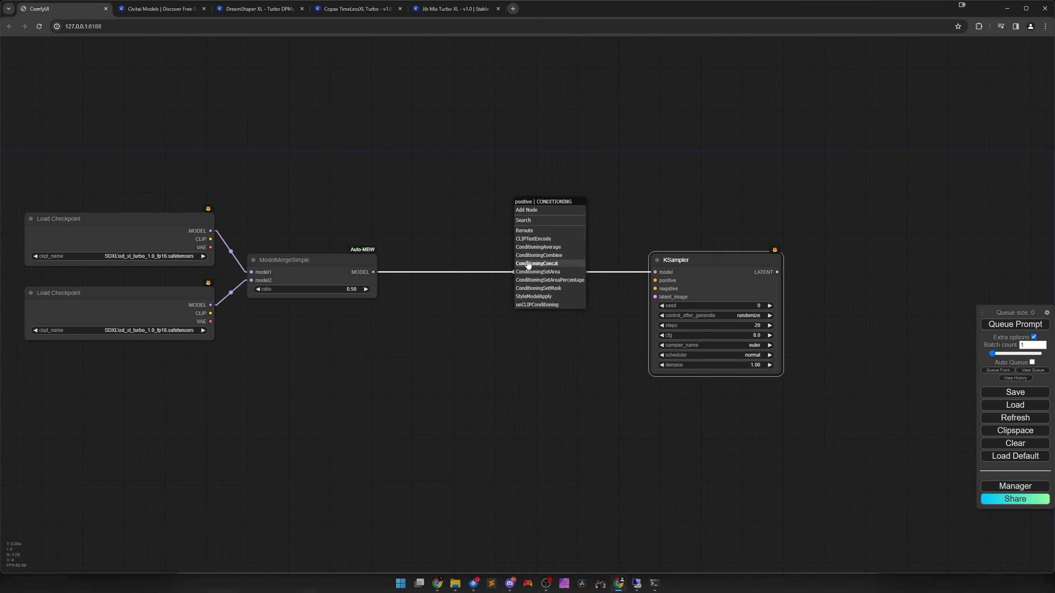
{"action": "left_click", "coordinate": [541, 239]}
{"action": "left_click_drag", "start_coordinate": [596, 204], "coordinate": [498, 161]}
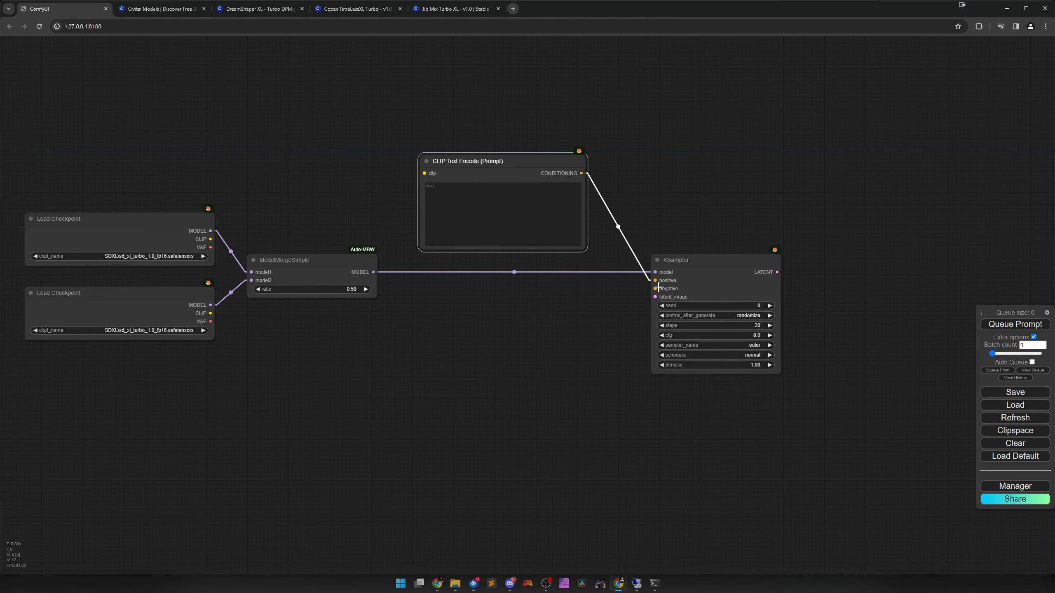
{"action": "left_click_drag", "start_coordinate": [658, 286], "coordinate": [452, 291]}
{"action": "left_click", "coordinate": [557, 331]}
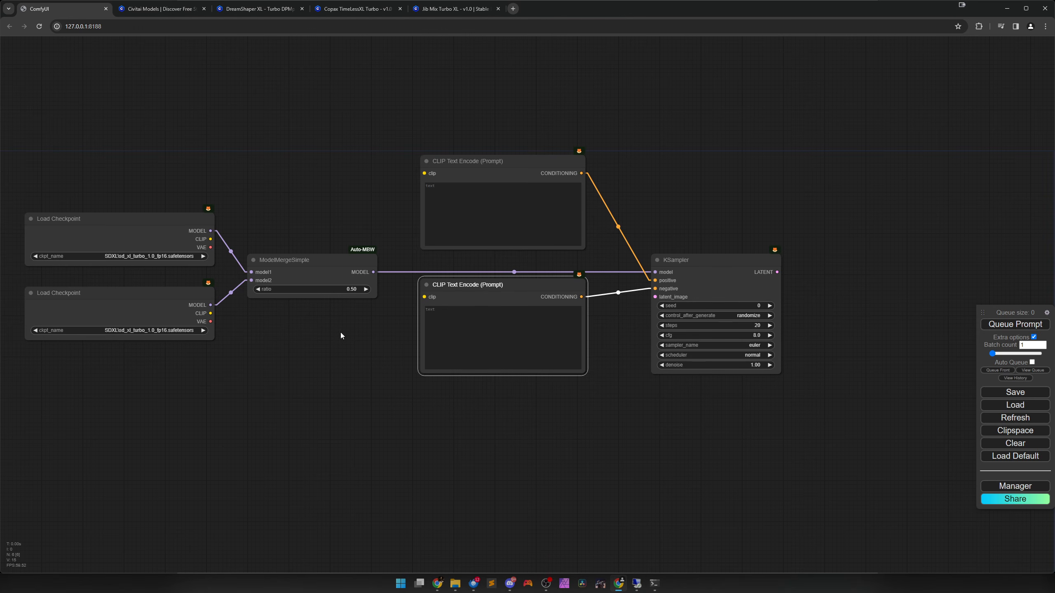
Connect the upper checkpoint's CLIP output to both CLIP Text Encode nodes and shift both nodes slightly down.
{"action": "left_click_drag", "start_coordinate": [212, 238], "coordinate": [423, 174]}
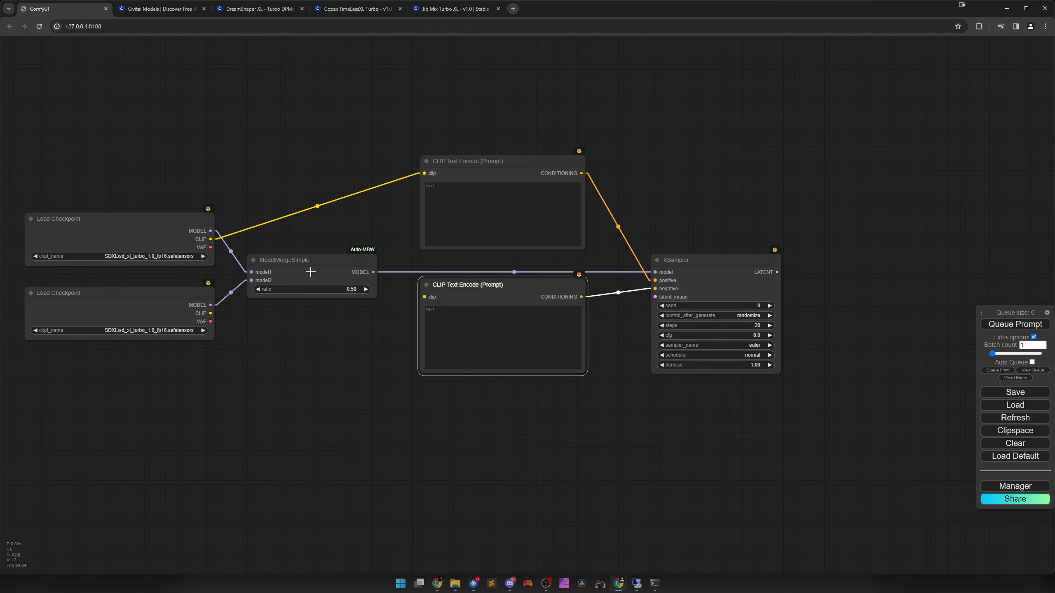
{"action": "left_click_drag", "start_coordinate": [211, 240], "coordinate": [449, 343]}
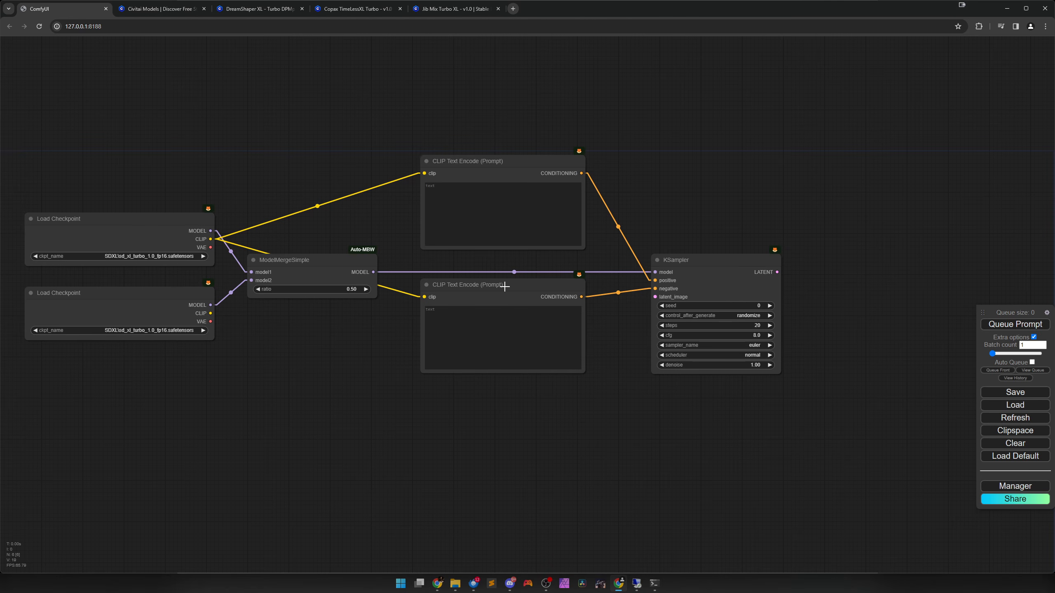
{"action": "left_click_drag", "start_coordinate": [505, 282], "coordinate": [505, 290]}
{"action": "left_click_drag", "start_coordinate": [514, 170], "coordinate": [516, 177]}
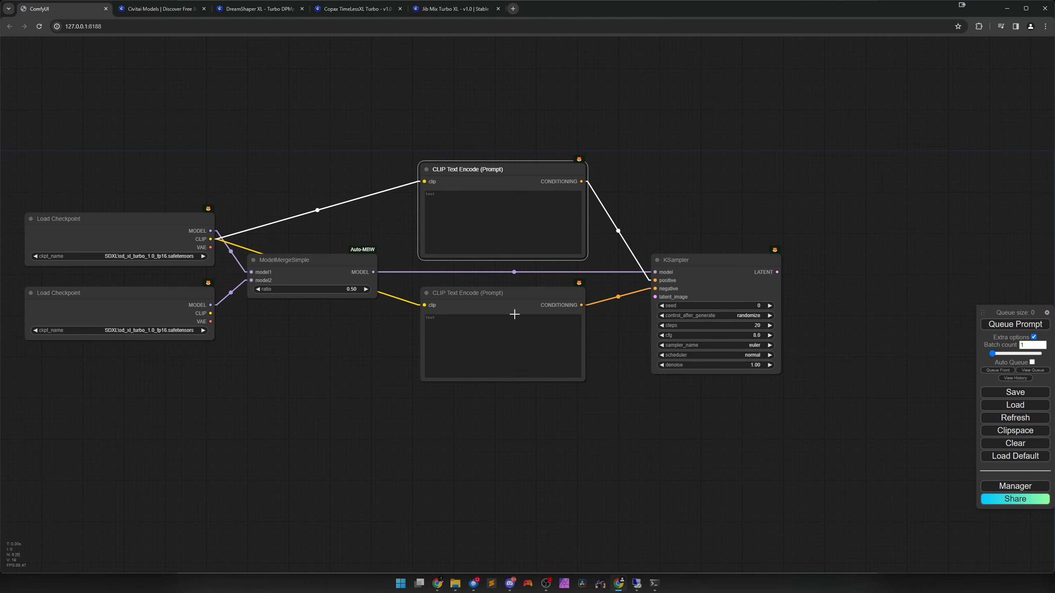
{"action": "left_click", "coordinate": [368, 404]}
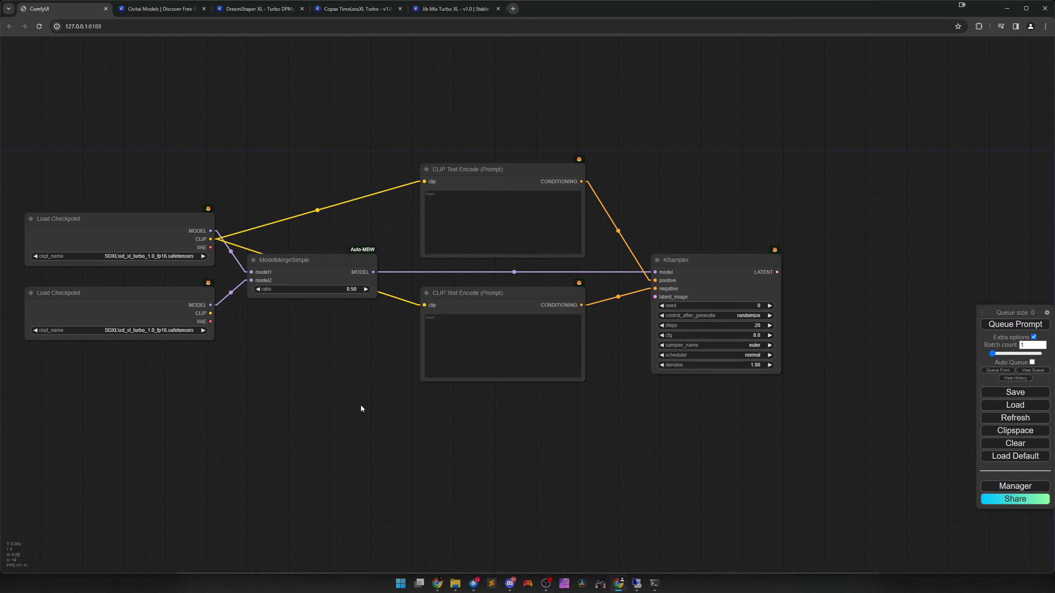
Add Comfyroll's CR SD1.5 Aspect Ratio node and place it below the negative prompt node.
{"action": "left_click_drag", "start_coordinate": [369, 437], "coordinate": [345, 436]}
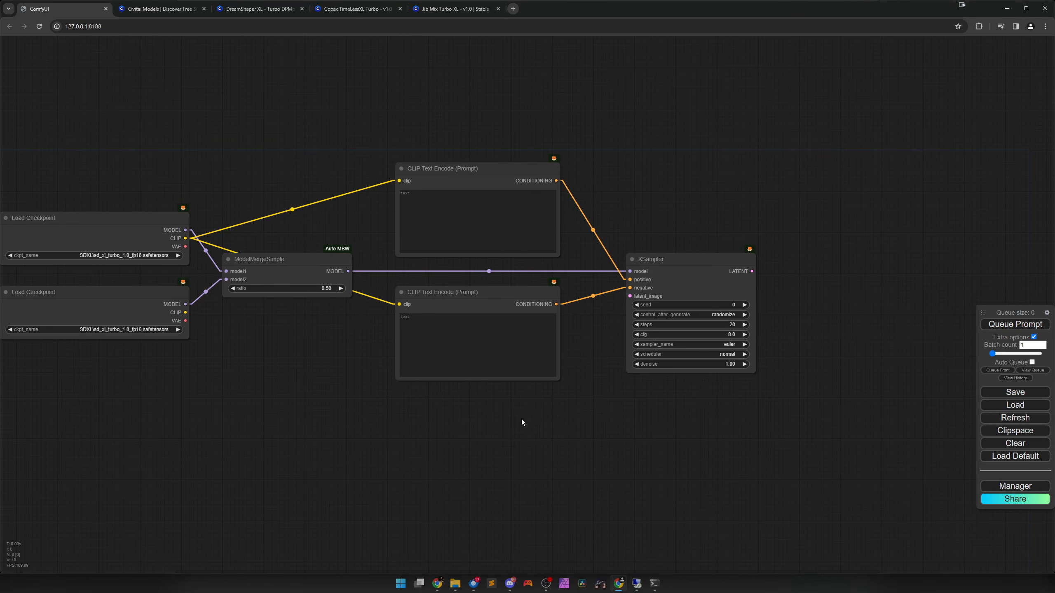
{"action": "right_click", "coordinate": [474, 427]}
{"action": "left_click", "coordinate": [475, 427]}
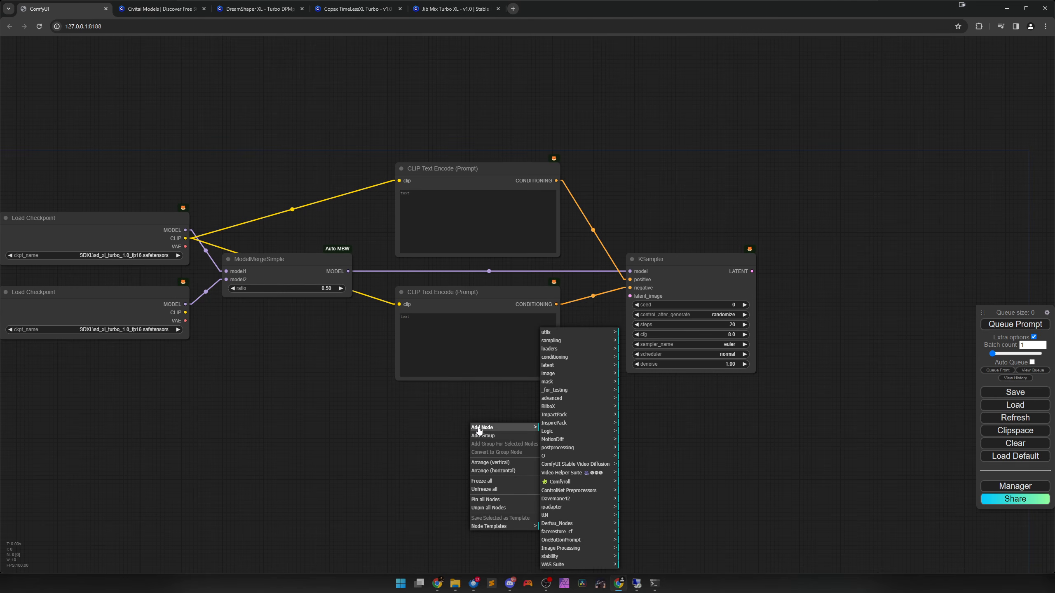
{"action": "left_click", "coordinate": [561, 481]}
{"action": "left_click", "coordinate": [641, 446]}
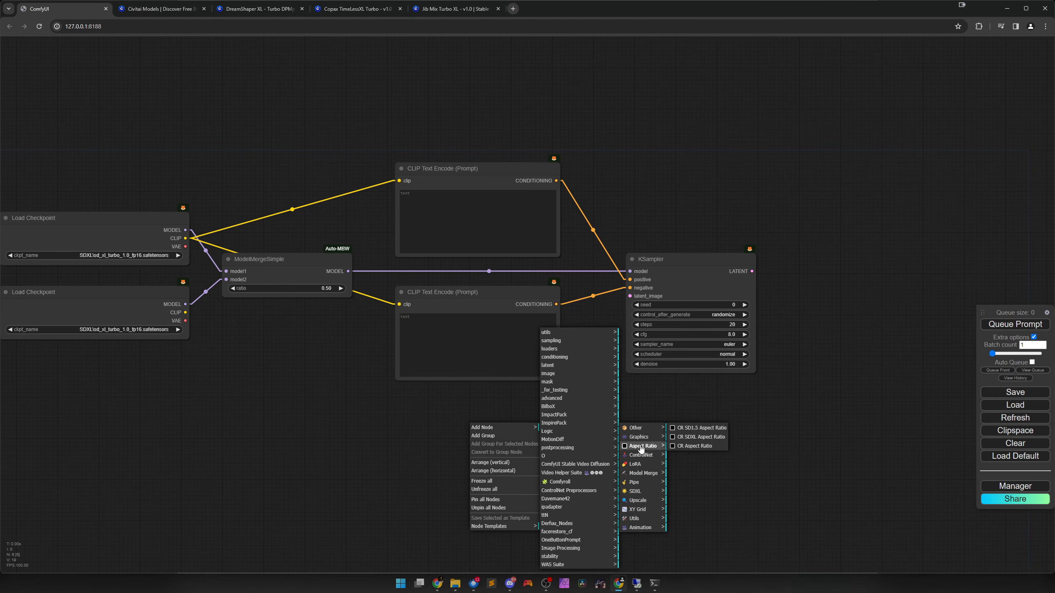
{"action": "left_click", "coordinate": [676, 430]}
{"action": "left_click_drag", "start_coordinate": [546, 423], "coordinate": [501, 412]}
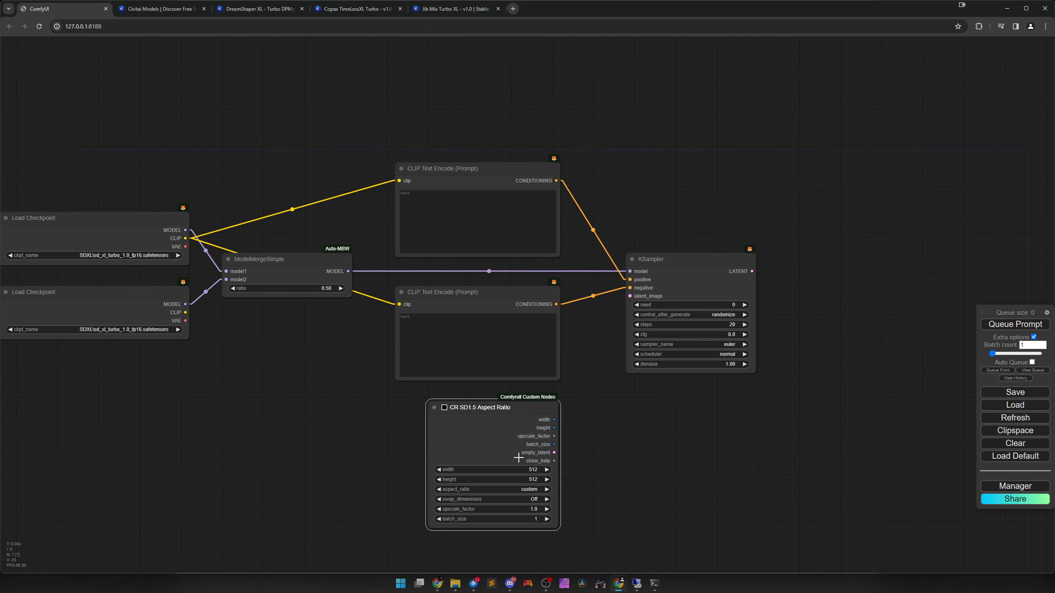
Set the aspect ratio to 3:4 portrait 512x682 and connect empty_latent to the KSampler's latent_image input.
{"action": "left_click", "coordinate": [524, 489]}
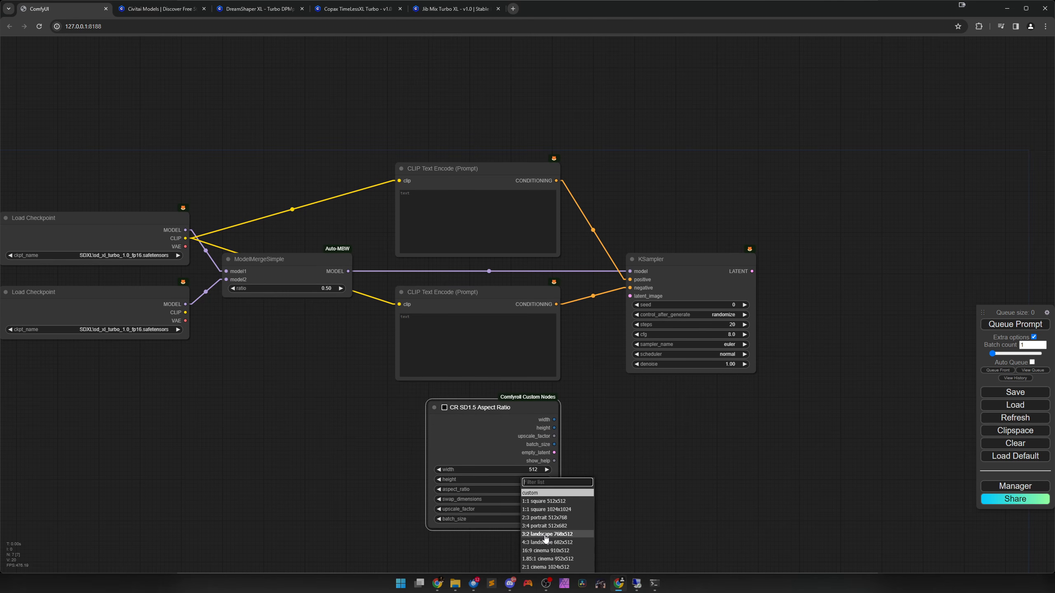
{"action": "left_click", "coordinate": [541, 526]}
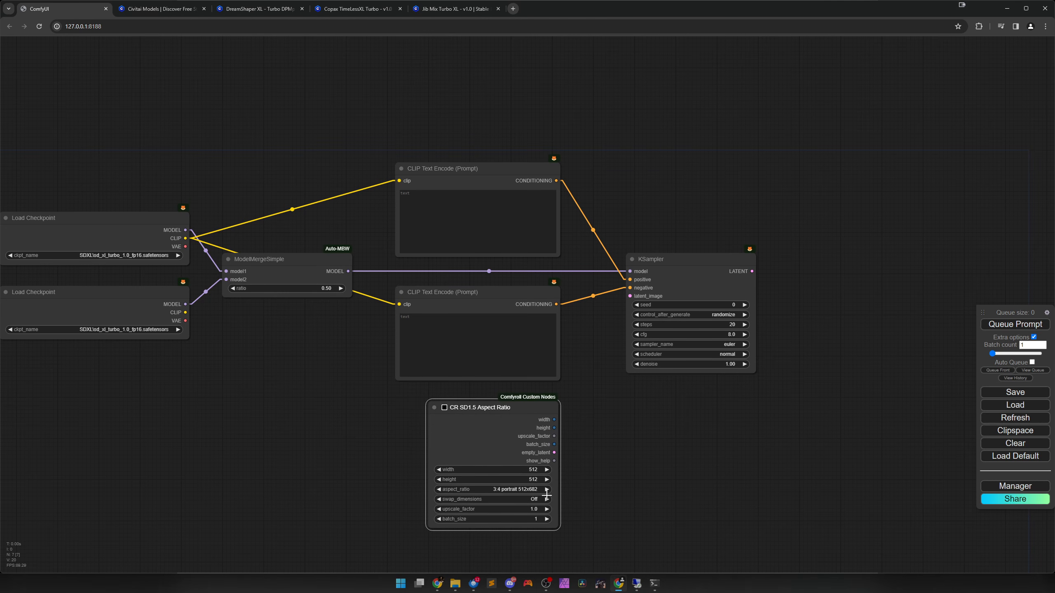
{"action": "left_click_drag", "start_coordinate": [555, 453], "coordinate": [630, 295]}
Add a VAE Decode node on the KSampler's LATENT output and connect the lower checkpoint's VAE to it.
{"action": "scroll", "coordinate": [658, 441], "scroll_direction": "down", "scroll_amount": 3}
{"action": "left_click_drag", "start_coordinate": [660, 262], "coordinate": [737, 268]}
{"action": "left_click", "coordinate": [733, 300]}
{"action": "scroll", "coordinate": [723, 299], "scroll_direction": "down", "scroll_amount": 1}
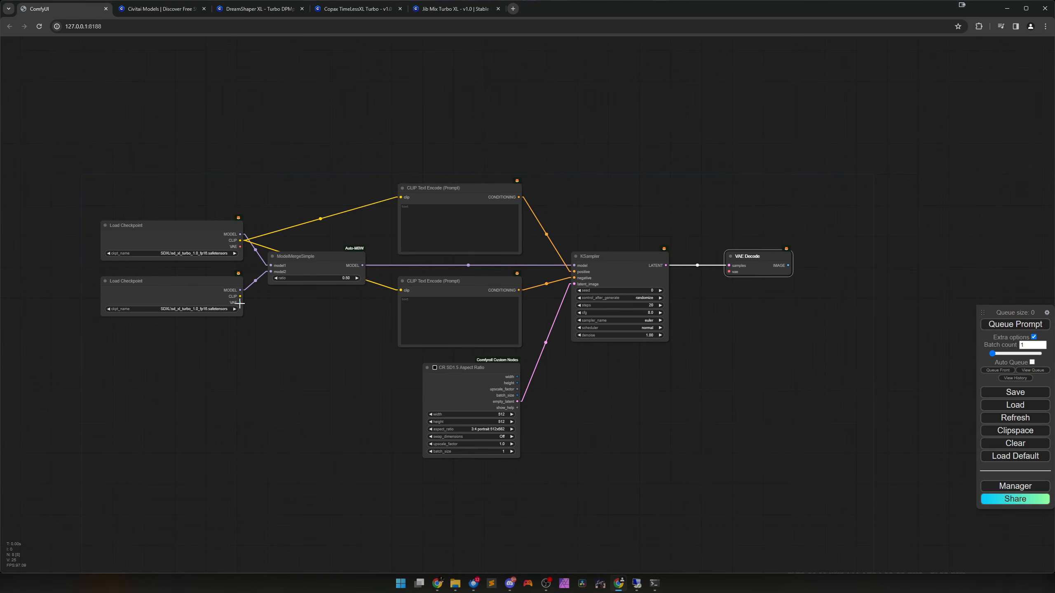
{"action": "left_click_drag", "start_coordinate": [240, 303], "coordinate": [729, 271]}
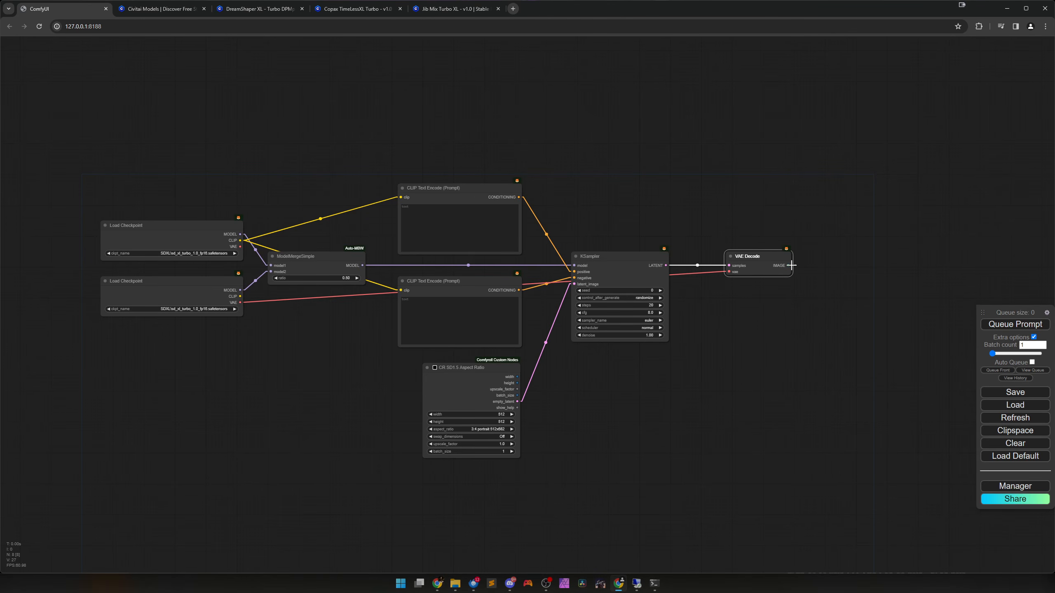
Add a Preview Image node on VAE Decode's IMAGE output and enlarge it to a tall portrait shape.
{"action": "left_click_drag", "start_coordinate": [791, 265], "coordinate": [829, 255]}
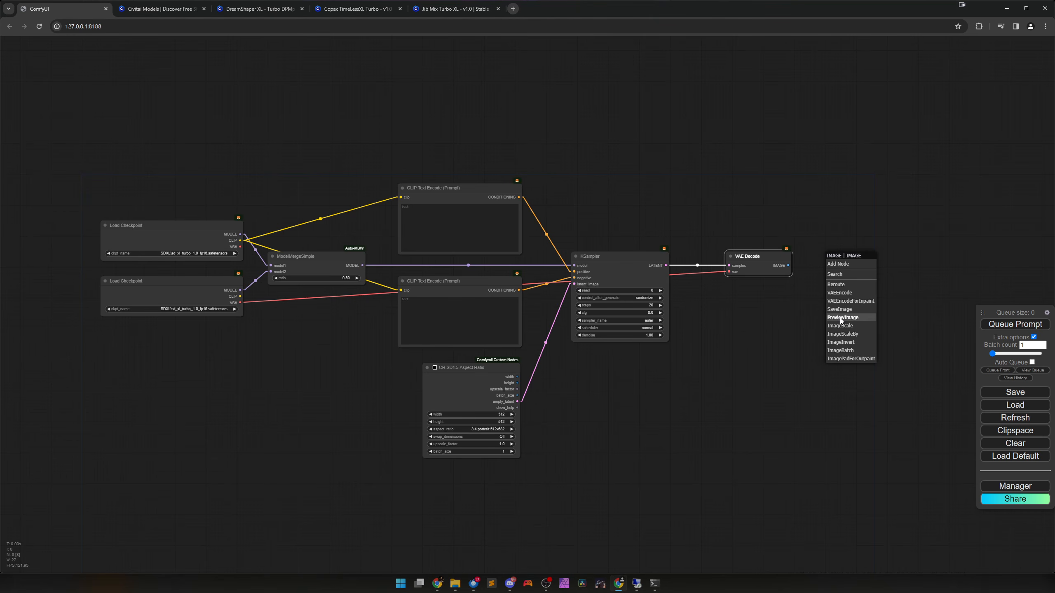
{"action": "left_click", "coordinate": [840, 318]}
{"action": "left_click_drag", "start_coordinate": [867, 299], "coordinate": [665, 450]}
{"action": "left_click", "coordinate": [591, 277]}
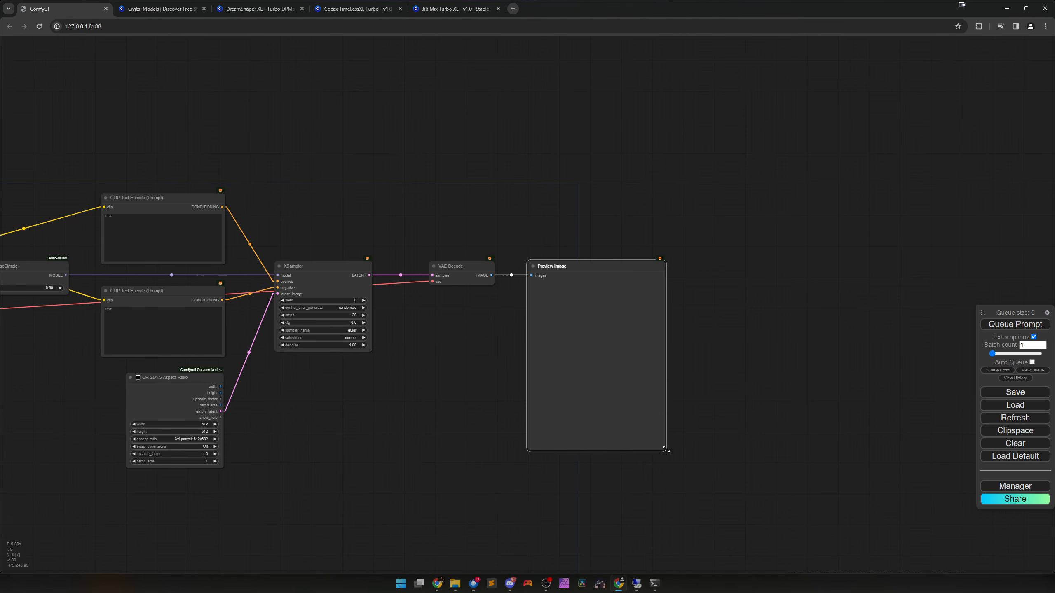
Enter "a cute cat" as the positive prompt and queue the workflow to generate an image.
{"action": "left_click_drag", "start_coordinate": [406, 434], "coordinate": [687, 426]}
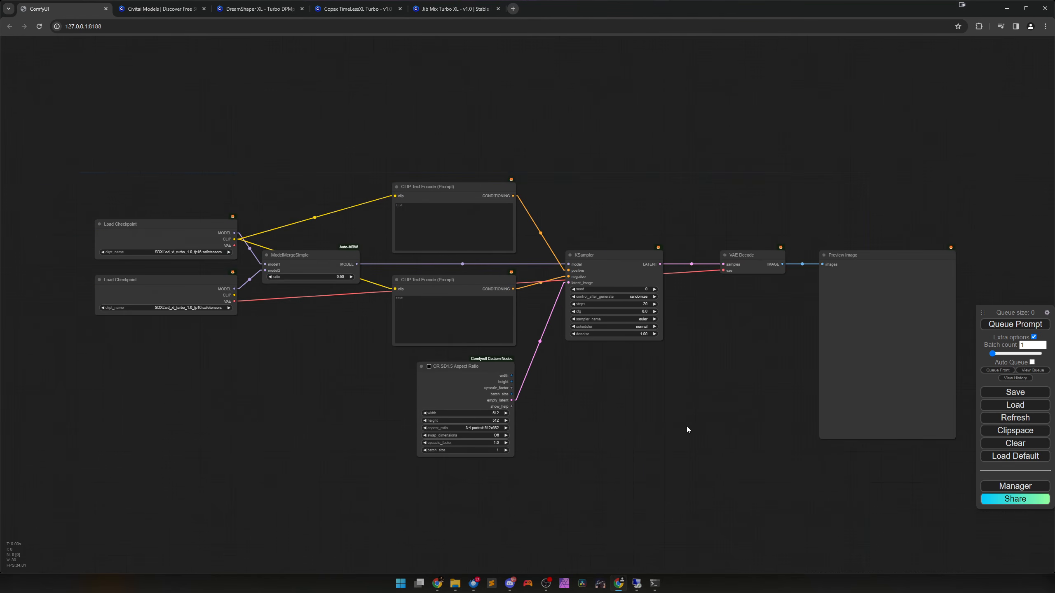
{"action": "left_click", "coordinate": [493, 244]}
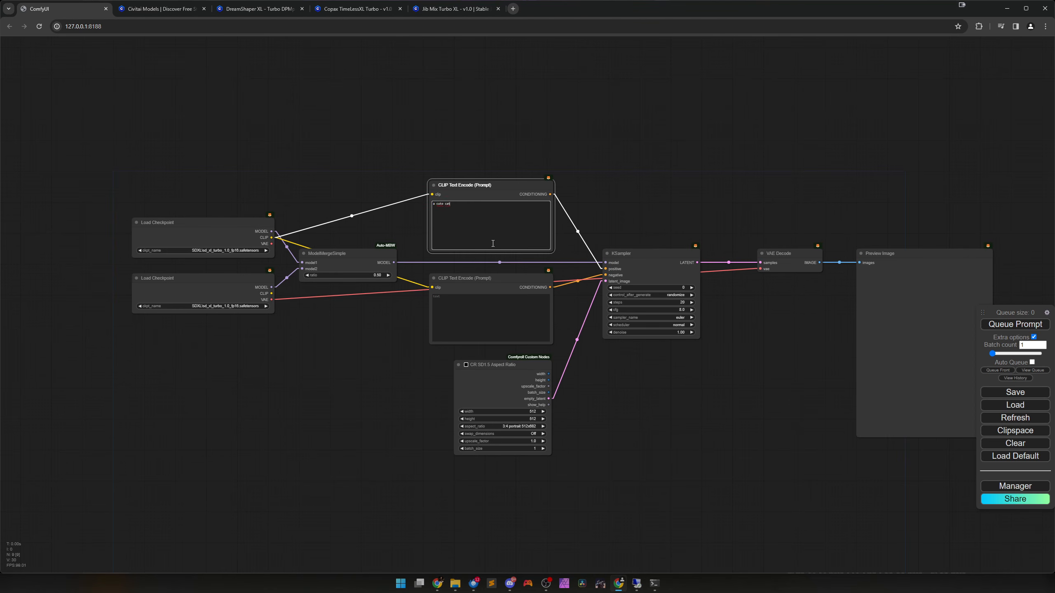
{"action": "left_click_drag", "start_coordinate": [716, 396], "coordinate": [676, 384]}
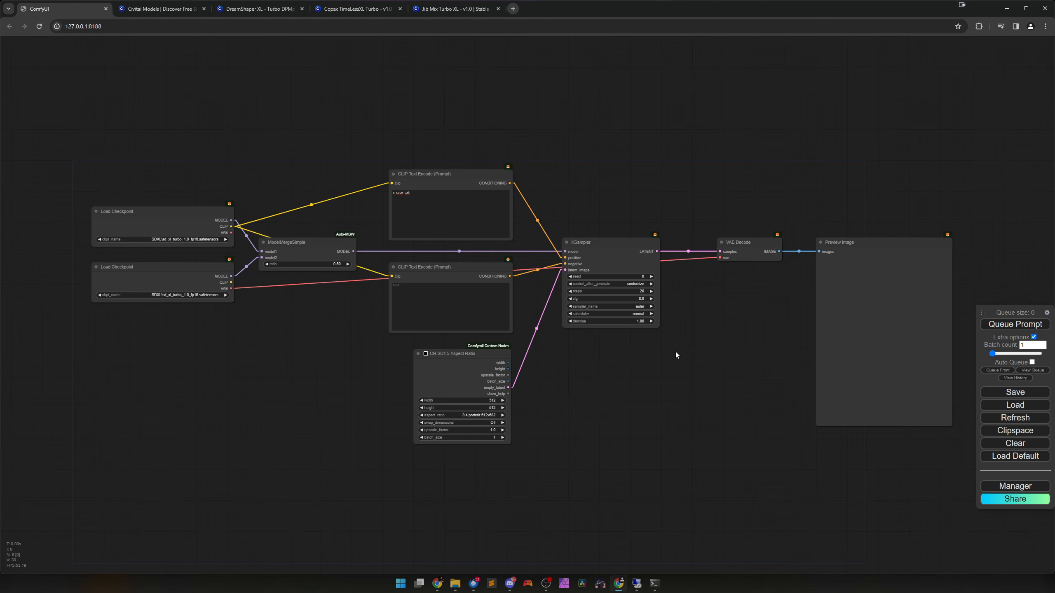
{"action": "key", "text": "ctrl+Return"}
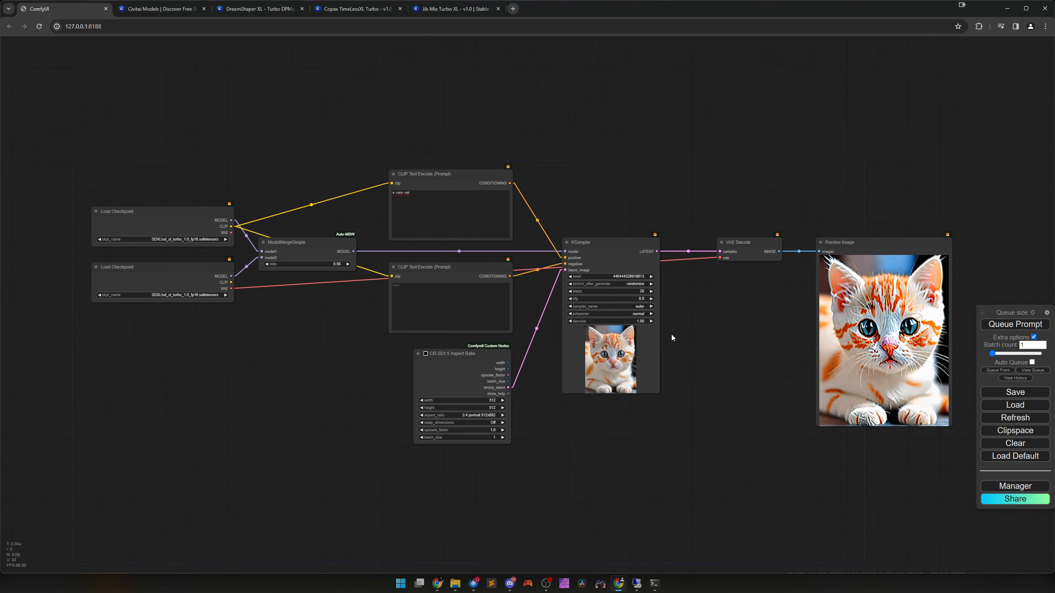
Set the lower Load Checkpoint node to the SDXL juggernautXL_version5.safetensors model.
{"action": "left_click_drag", "start_coordinate": [276, 345], "coordinate": [608, 381]}
{"action": "scroll", "coordinate": [585, 378], "scroll_direction": "up", "scroll_amount": 8}
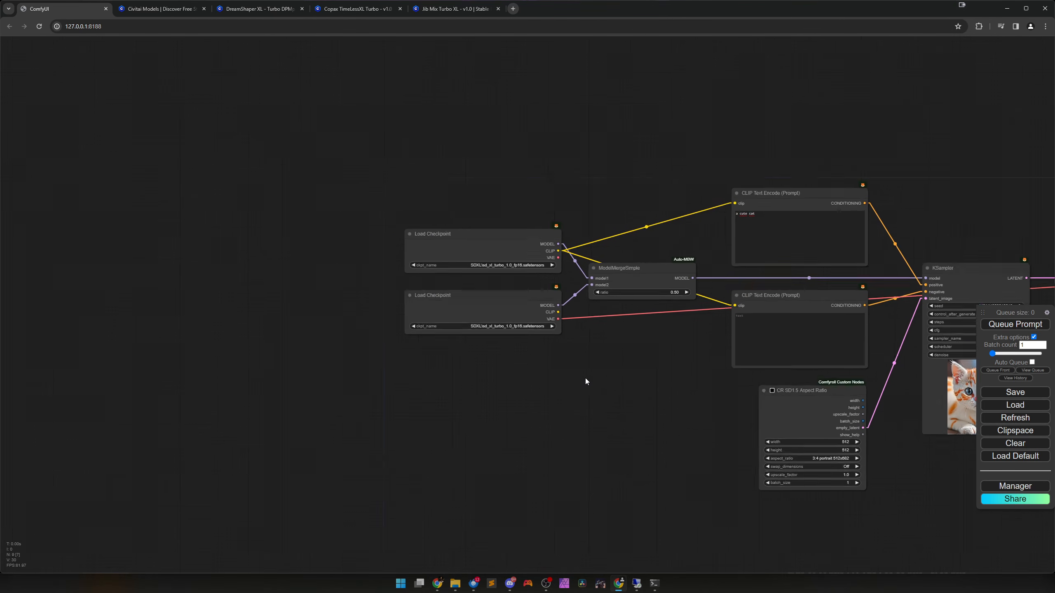
{"action": "scroll", "coordinate": [548, 395], "scroll_direction": "up", "scroll_amount": 2}
{"action": "left_click", "coordinate": [481, 274]}
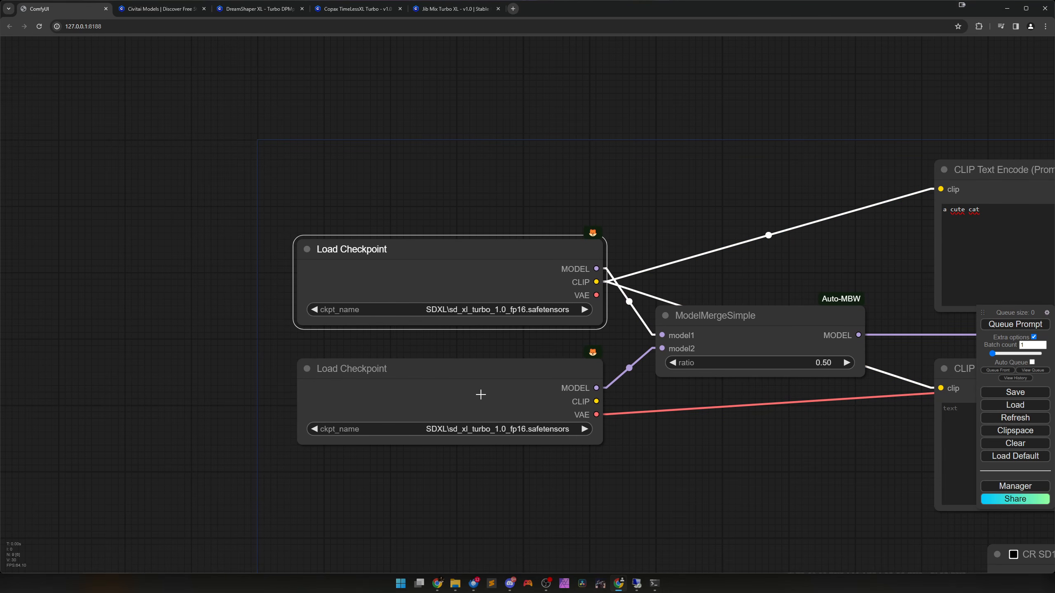
{"action": "left_click_drag", "start_coordinate": [530, 460], "coordinate": [526, 388]}
{"action": "left_click", "coordinate": [486, 320]}
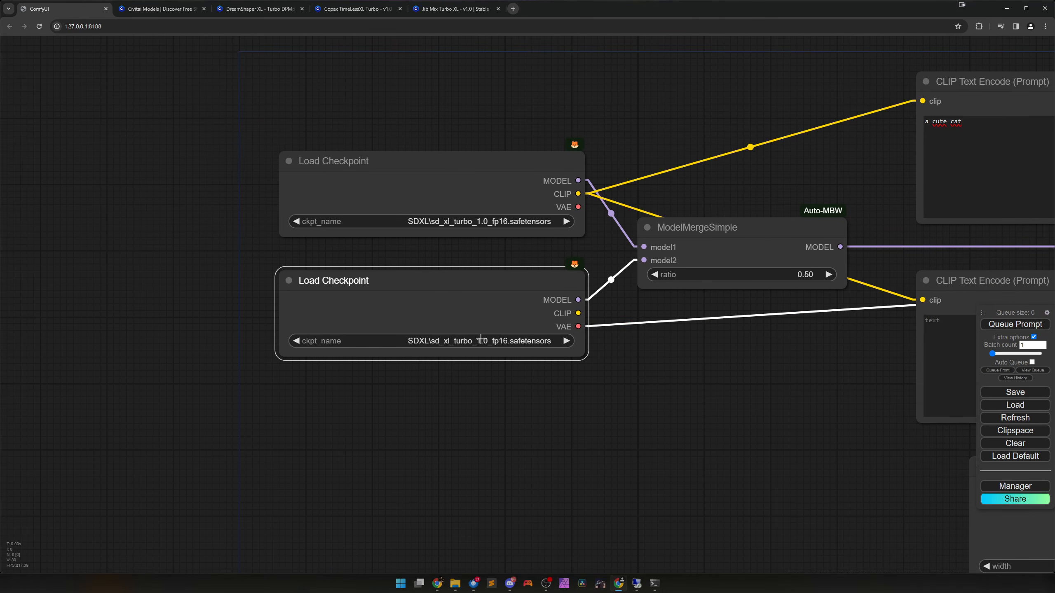
{"action": "left_click", "coordinate": [482, 340]}
{"action": "scroll", "coordinate": [483, 382], "scroll_direction": "down", "scroll_amount": 3}
{"action": "scroll", "coordinate": [515, 445], "scroll_direction": "down", "scroll_amount": 2}
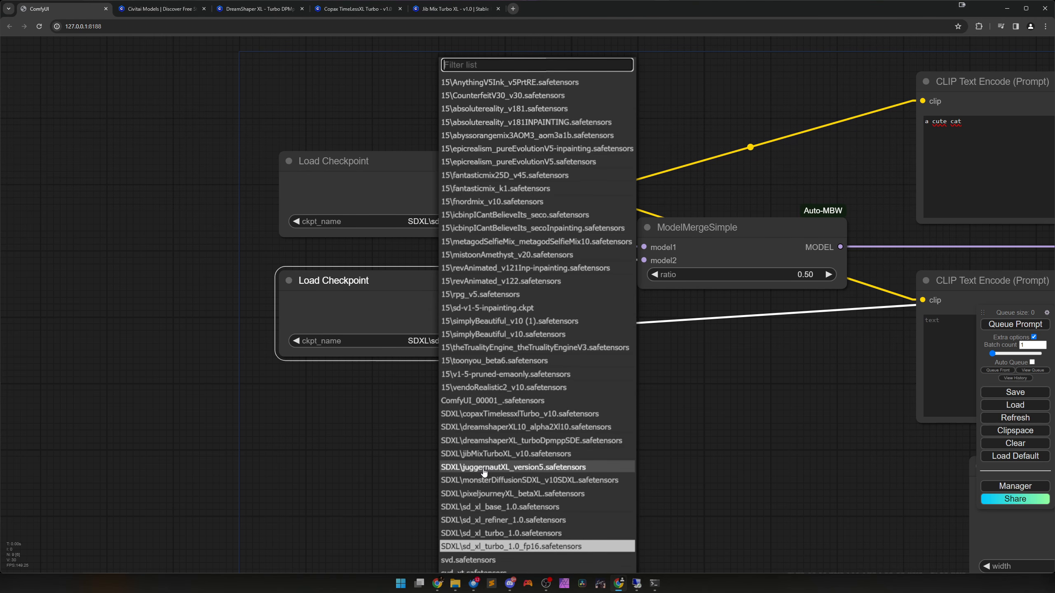
{"action": "left_click", "coordinate": [484, 469]}
{"action": "scroll", "coordinate": [587, 460], "scroll_direction": "down", "scroll_amount": 6}
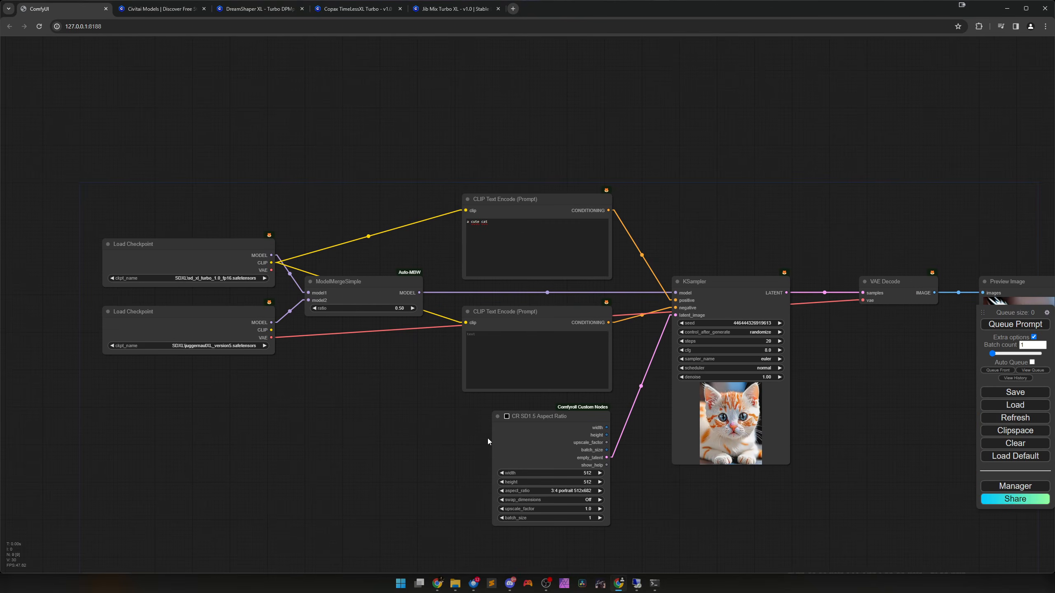
{"action": "scroll", "coordinate": [488, 439], "scroll_direction": "down", "scroll_amount": 1}
{"action": "left_click_drag", "start_coordinate": [785, 421], "coordinate": [684, 424]}
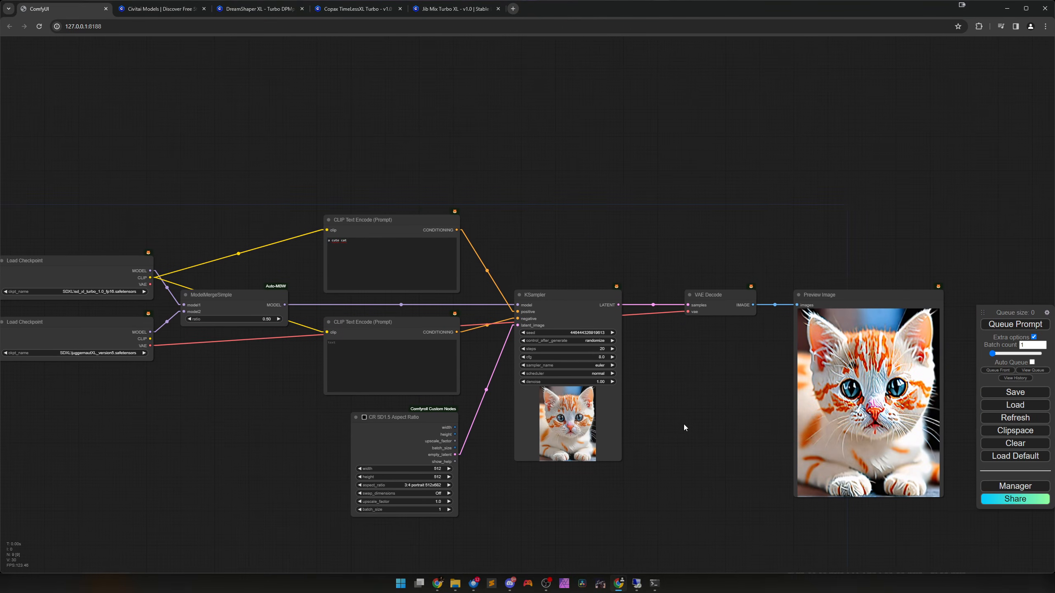
Set the KSampler's steps to 1 and its cfg to 1.0.
{"action": "scroll", "coordinate": [679, 418], "scroll_direction": "up", "scroll_amount": 4}
{"action": "scroll", "coordinate": [658, 394], "scroll_direction": "up", "scroll_amount": 2}
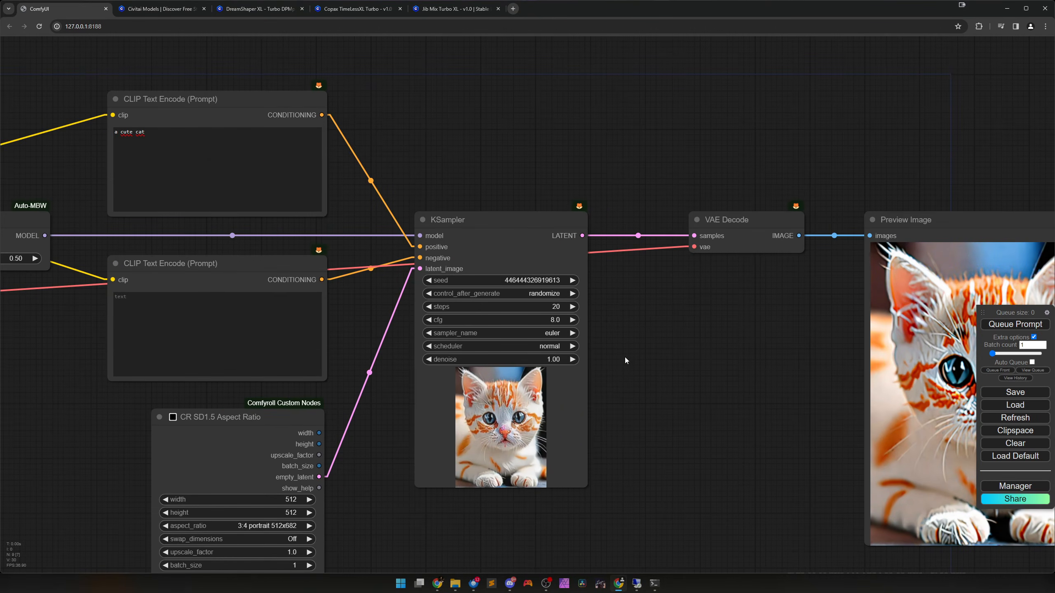
{"action": "left_click_drag", "start_coordinate": [539, 311], "coordinate": [487, 320]}
{"action": "left_click", "coordinate": [428, 320]}
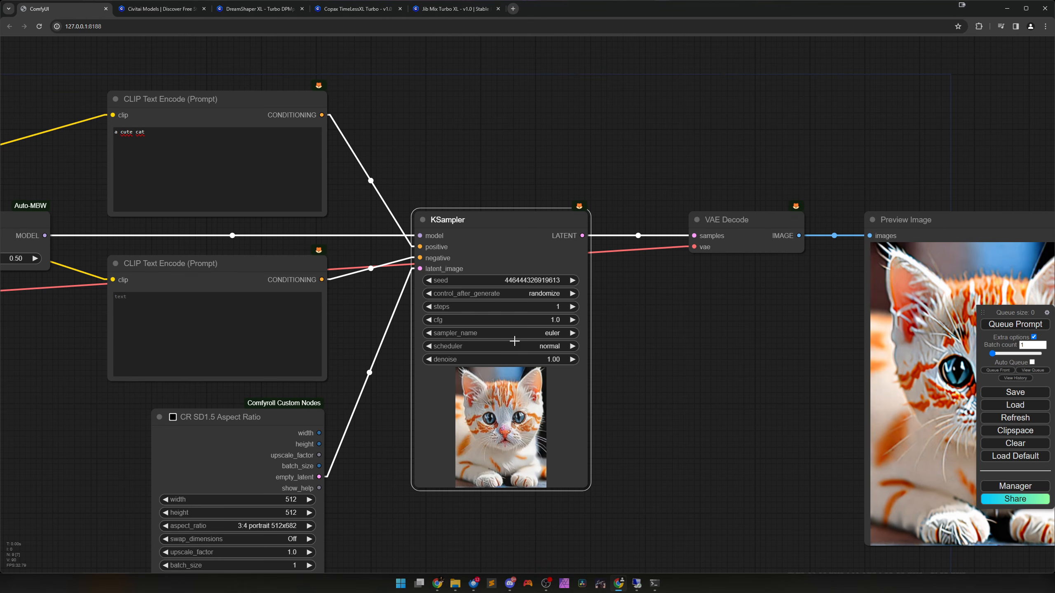
Set the KSampler's sampler_name to dpmpp_2m_sde_gpu and its scheduler to karras.
{"action": "left_click_drag", "start_coordinate": [657, 349], "coordinate": [653, 322]}
{"action": "scroll", "coordinate": [653, 321], "scroll_direction": "up", "scroll_amount": 2}
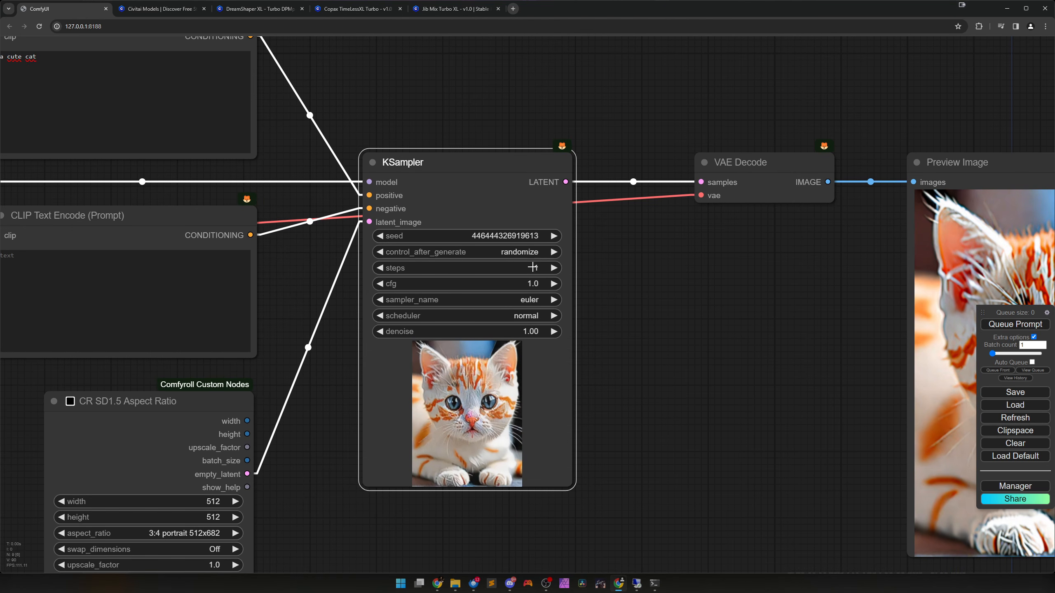
{"action": "left_click", "coordinate": [507, 300]}
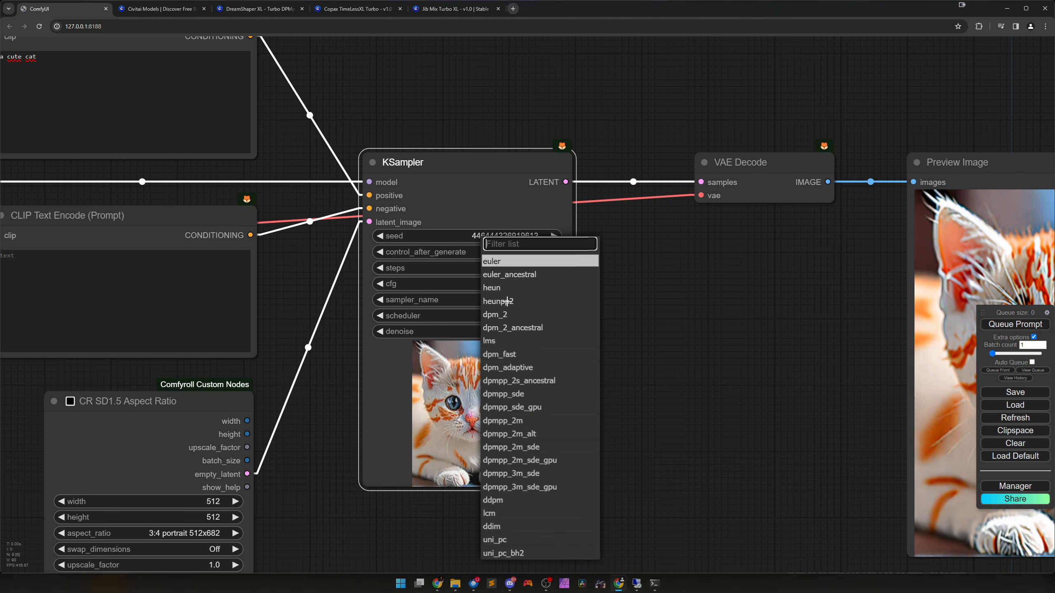
{"action": "left_click", "coordinate": [517, 466]}
{"action": "left_click", "coordinate": [515, 316]}
{"action": "left_click", "coordinate": [498, 329]}
Queue the workflow to generate a cat image from the merged turbo and juggernautXL models.
{"action": "scroll", "coordinate": [629, 407], "scroll_direction": "down", "scroll_amount": 1}
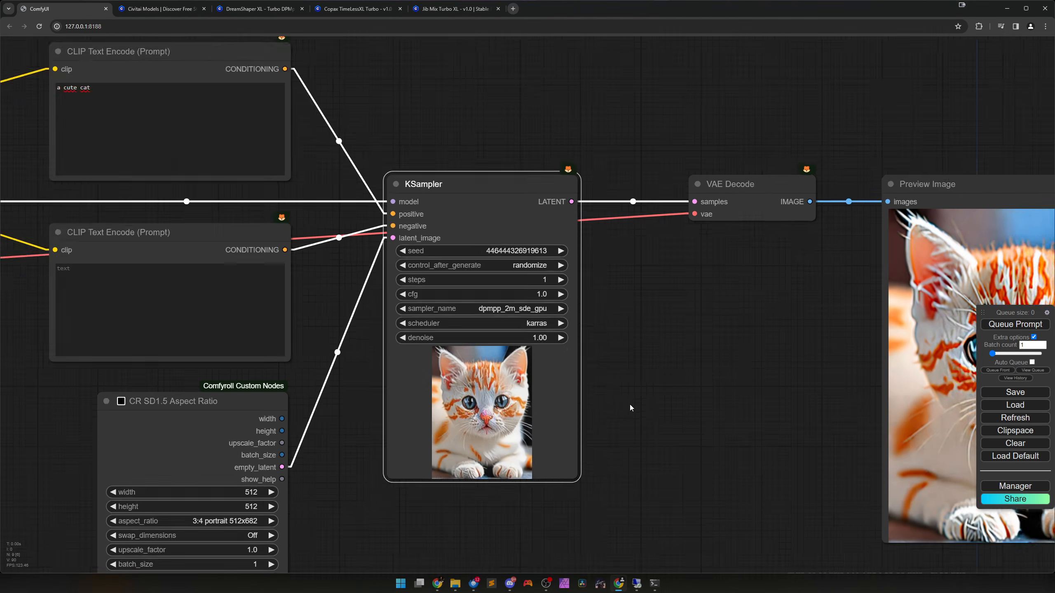
{"action": "scroll", "coordinate": [630, 404], "scroll_direction": "down", "scroll_amount": 3}
{"action": "scroll", "coordinate": [651, 437], "scroll_direction": "down", "scroll_amount": 2}
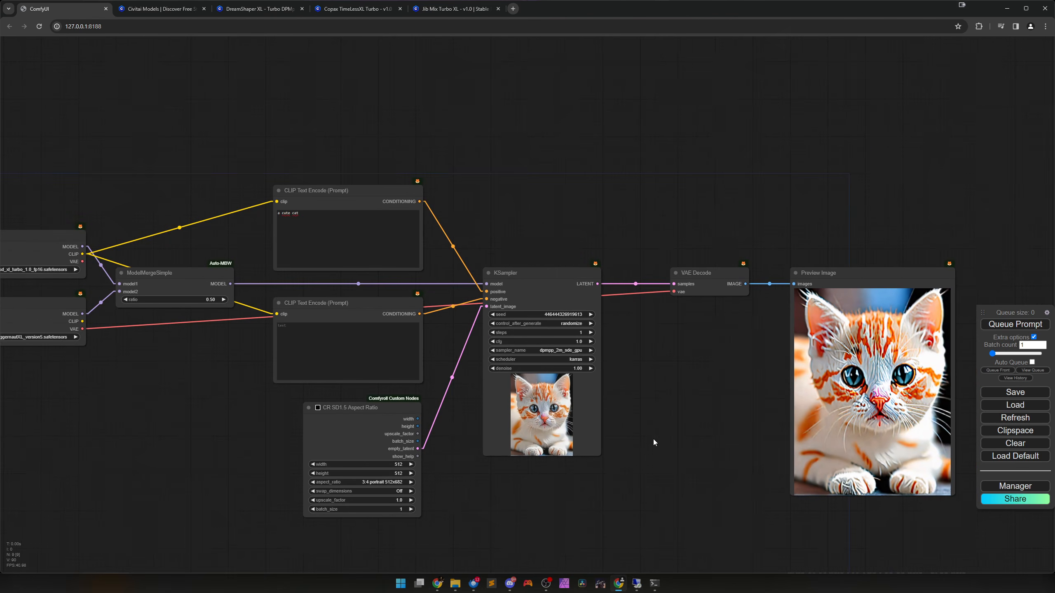
{"action": "left_click", "coordinate": [993, 326]}
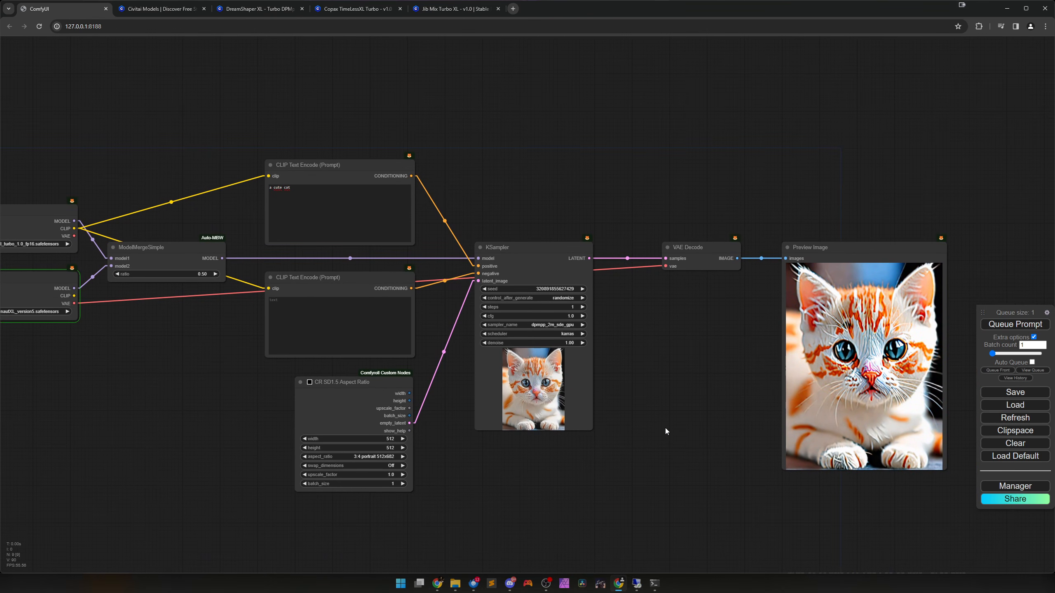
{"action": "left_click_drag", "start_coordinate": [633, 437], "coordinate": [802, 438]}
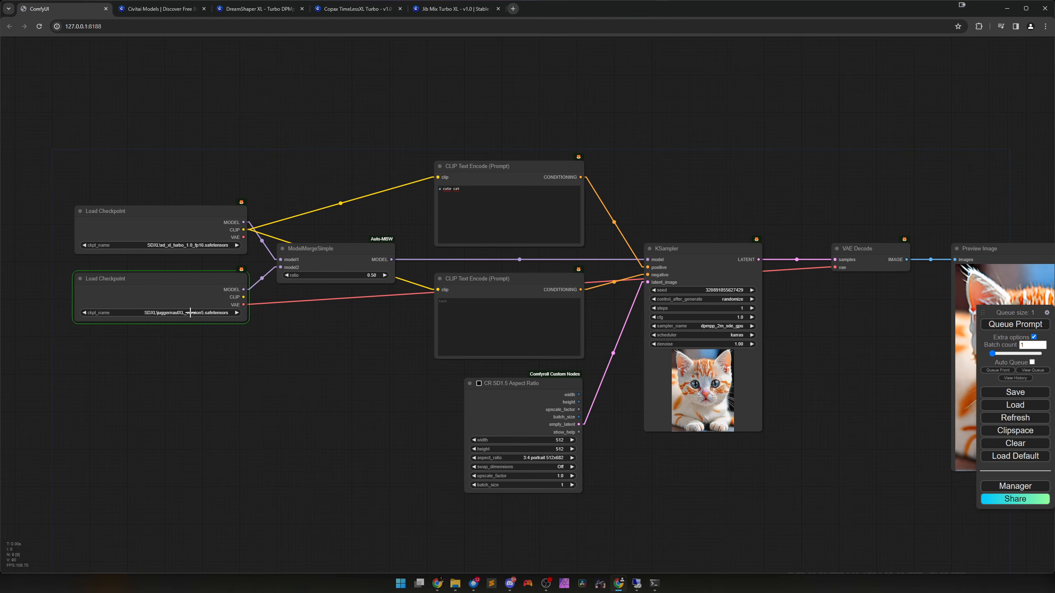
{"action": "left_click_drag", "start_coordinate": [648, 463], "coordinate": [549, 461]}
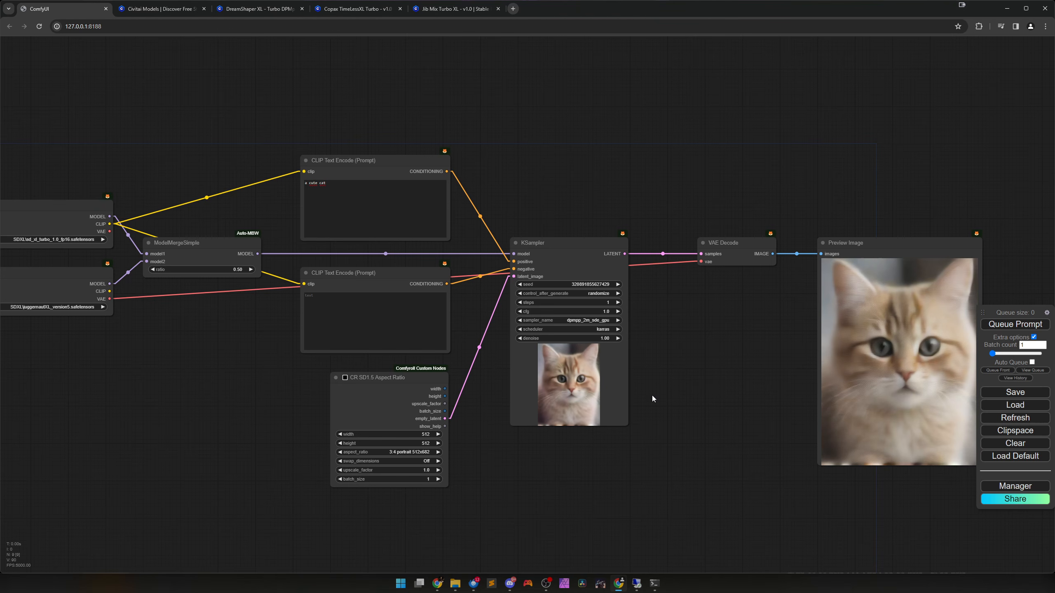
Set the KSampler's control_after_generate to fixed and queue the workflow again.
{"action": "left_click", "coordinate": [599, 293]}
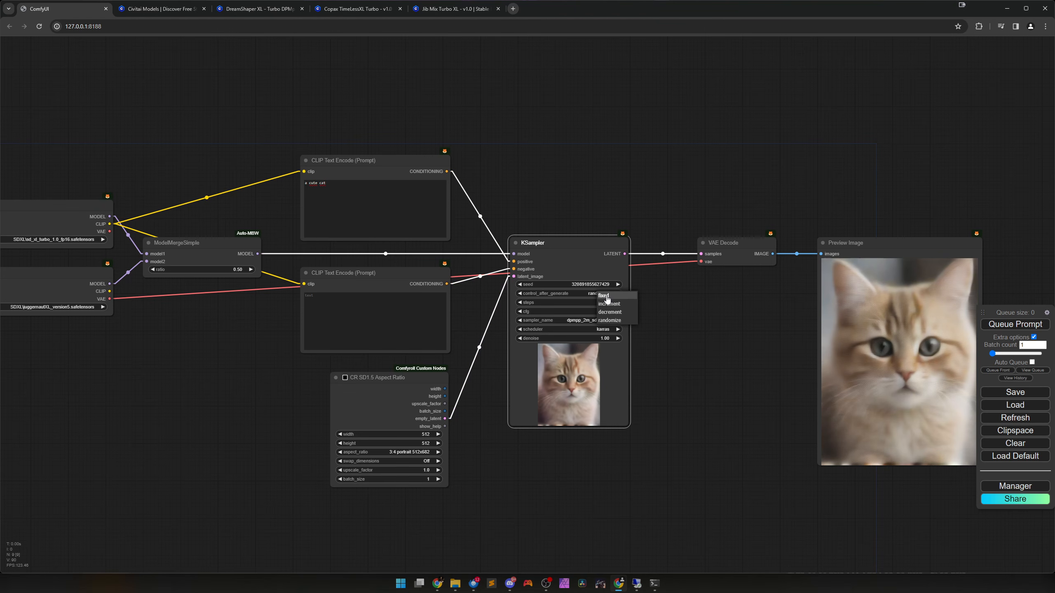
{"action": "left_click", "coordinate": [614, 297]}
{"action": "left_click", "coordinate": [1015, 324]}
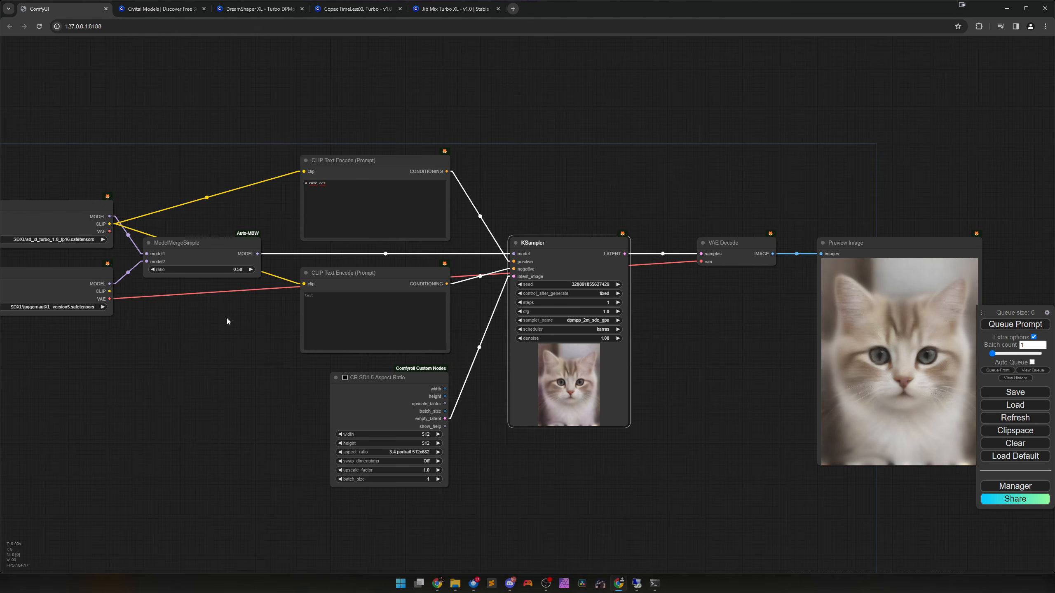
Set the ModelMergeSimple ratio to 1.00 and generate an image to compare in the preview.
{"action": "left_click_drag", "start_coordinate": [208, 337], "coordinate": [248, 349]}
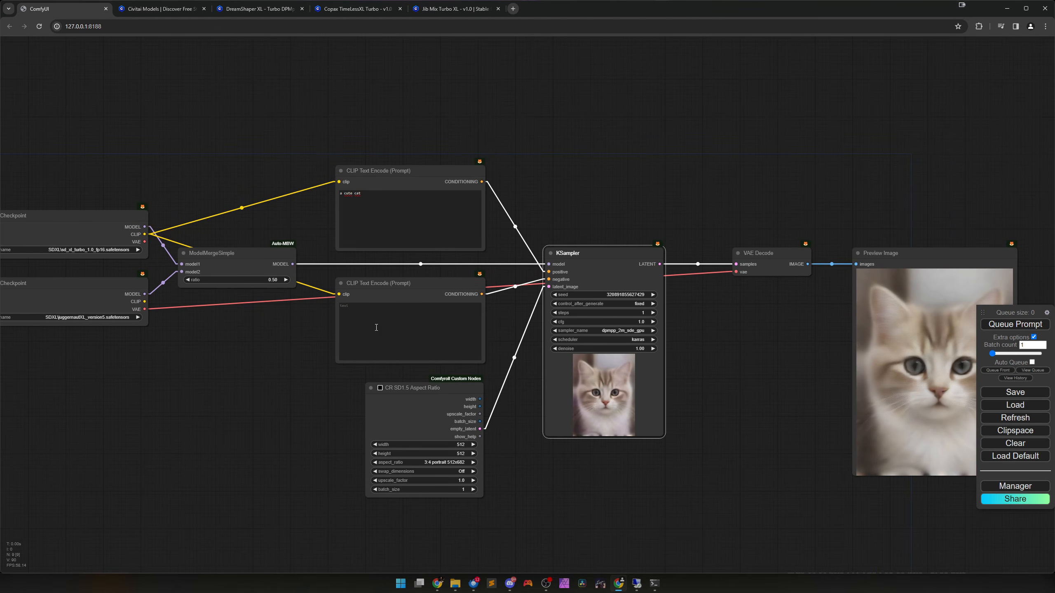
{"action": "left_click_drag", "start_coordinate": [238, 280], "coordinate": [268, 281]}
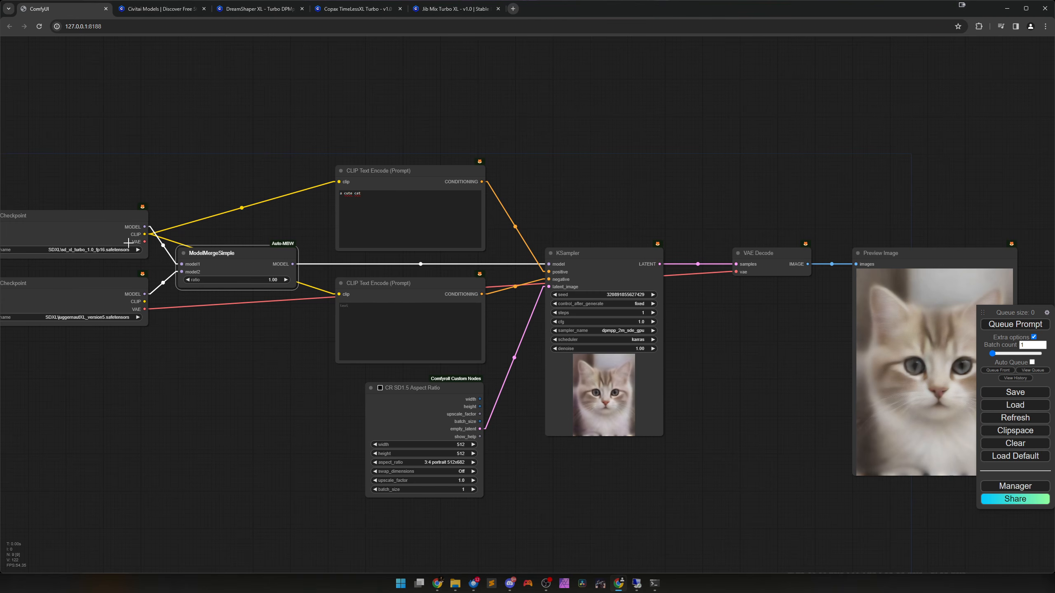
{"action": "left_click", "coordinate": [109, 241]}
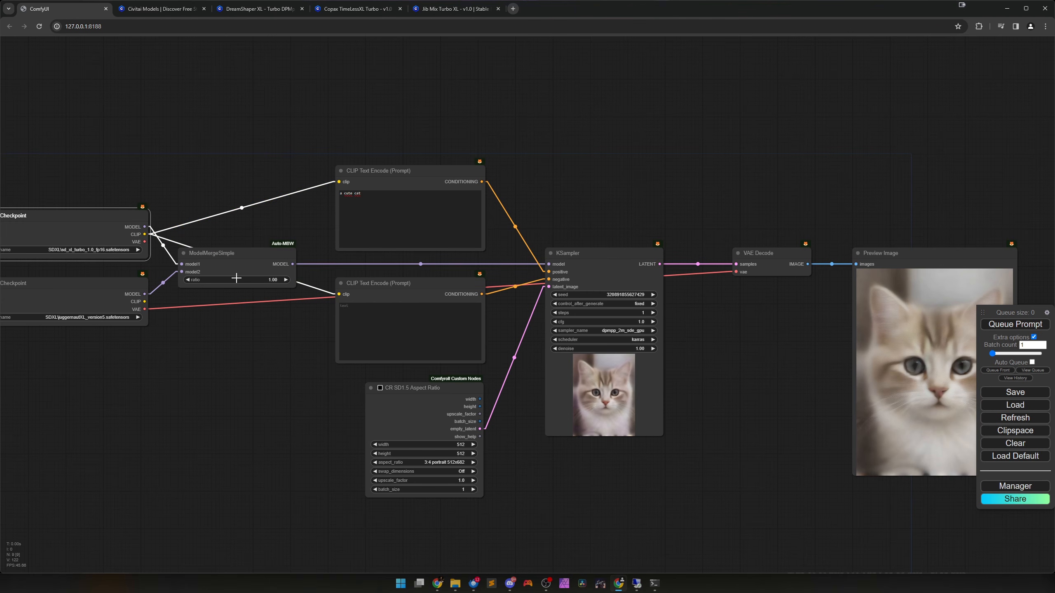
{"action": "left_click", "coordinate": [1015, 324]}
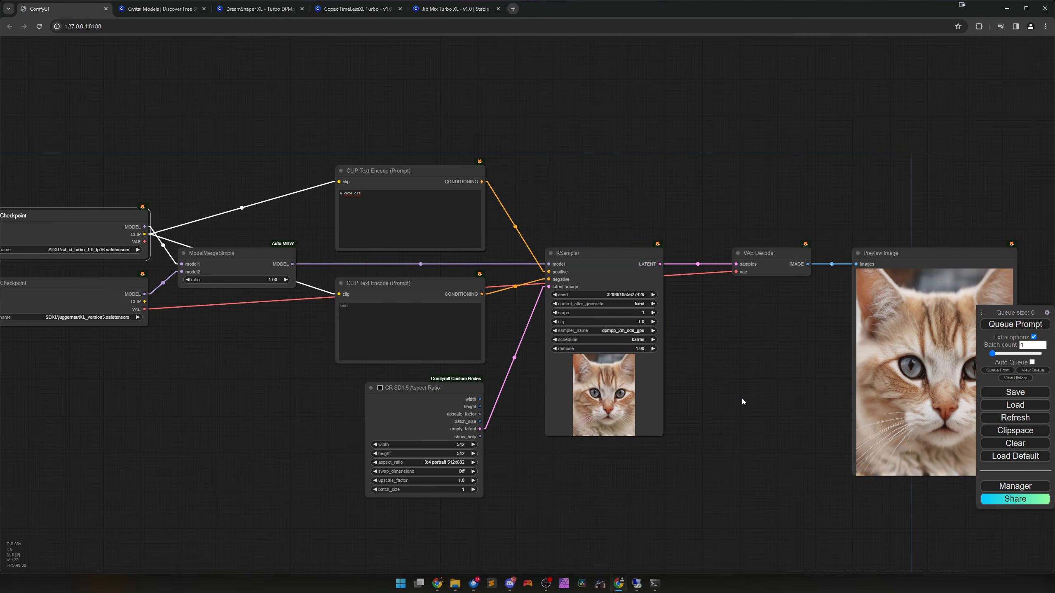
{"action": "left_click_drag", "start_coordinate": [755, 402], "coordinate": [617, 388]}
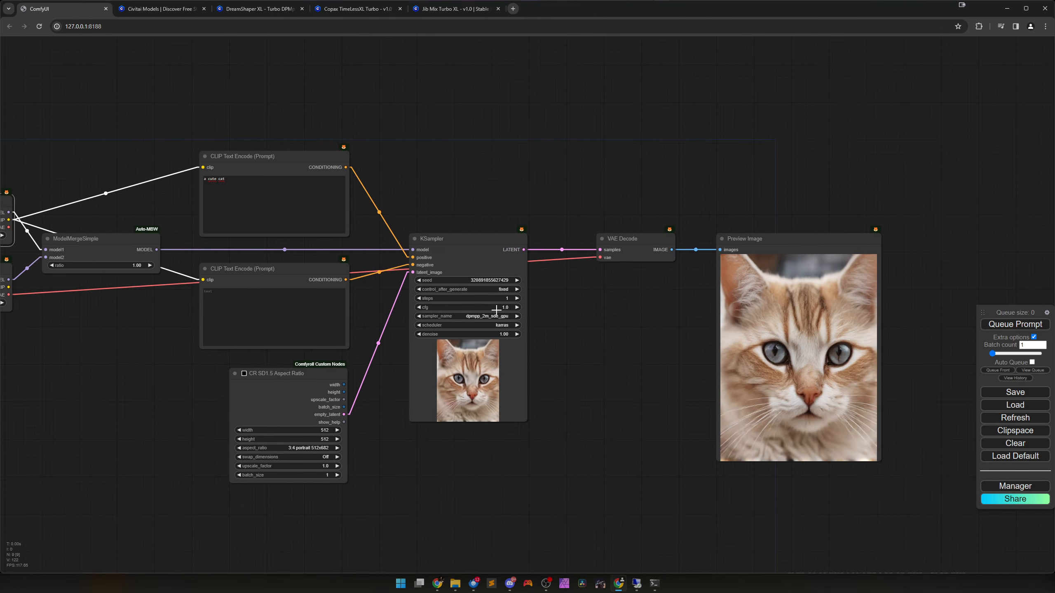
Lower the ModelMergeSimple ratio to 0.90 and to 0.80, generating a comparison image at each value.
{"action": "left_click_drag", "start_coordinate": [658, 354], "coordinate": [843, 373]}
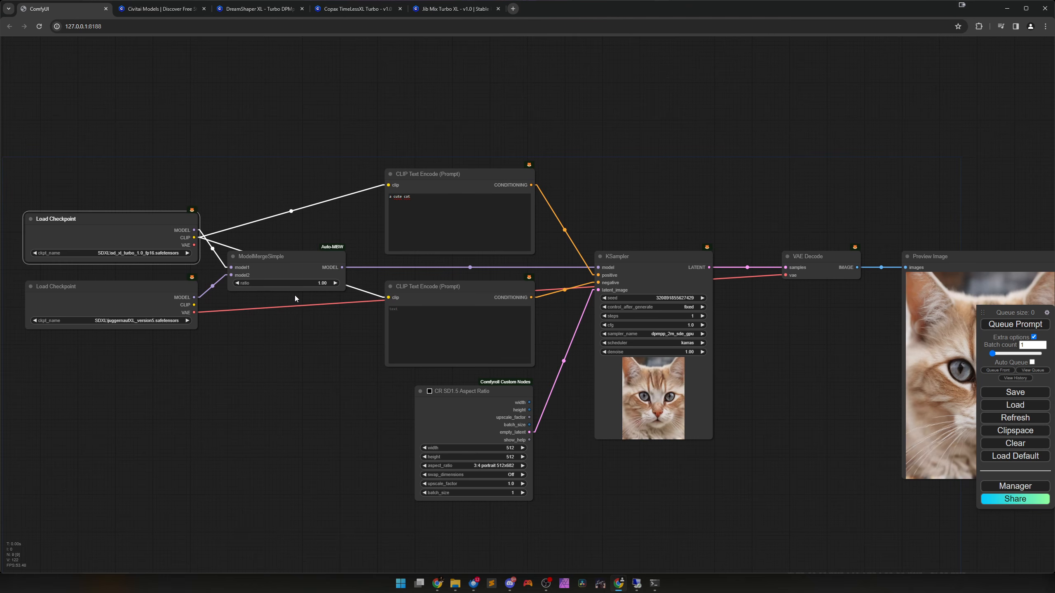
{"action": "left_click", "coordinate": [237, 283]}
{"action": "left_click", "coordinate": [237, 283]}
{"action": "left_click", "coordinate": [237, 283]}
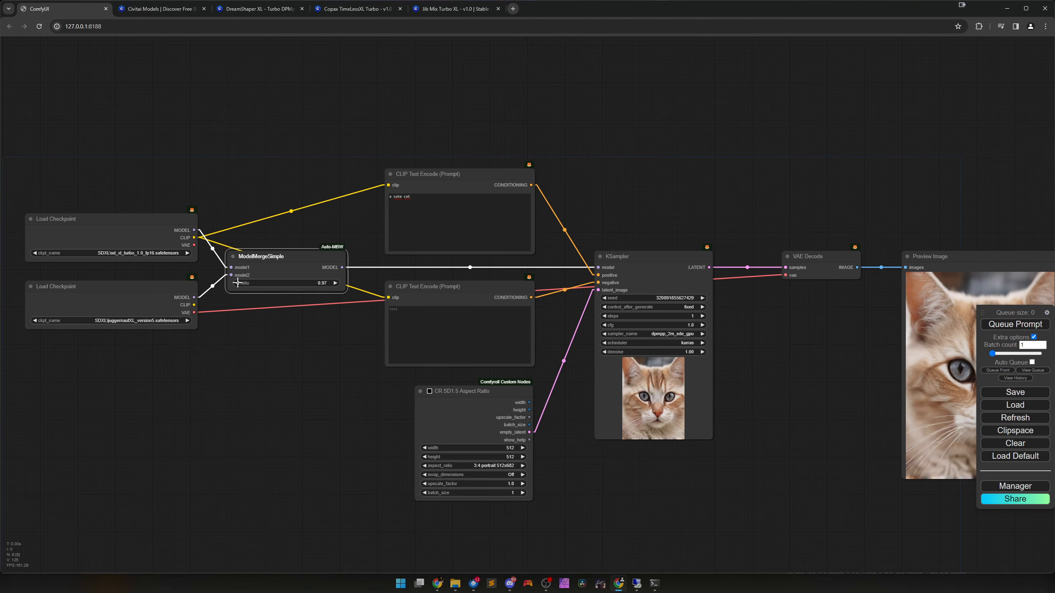
{"action": "key", "text": "ctrl+Return"}
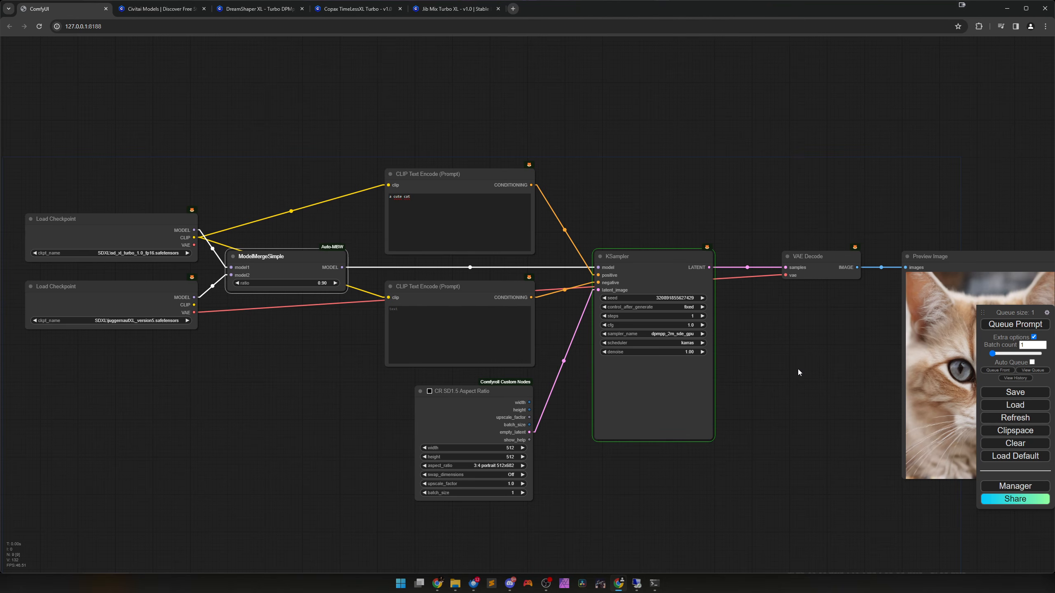
{"action": "left_click_drag", "start_coordinate": [798, 369], "coordinate": [702, 363]}
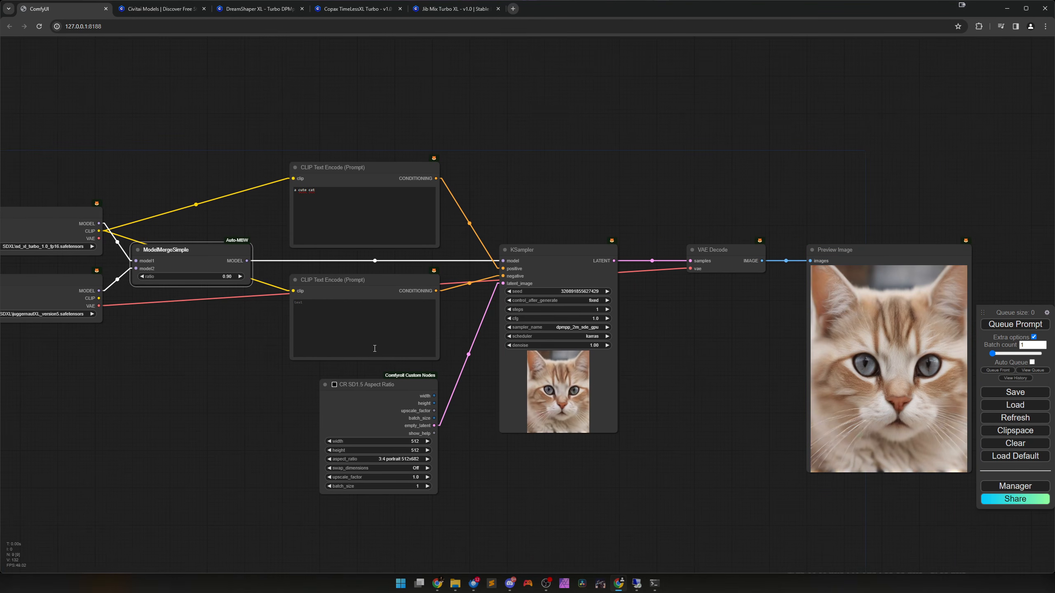
{"action": "left_click", "coordinate": [140, 277]}
{"action": "left_click", "coordinate": [1014, 324]}
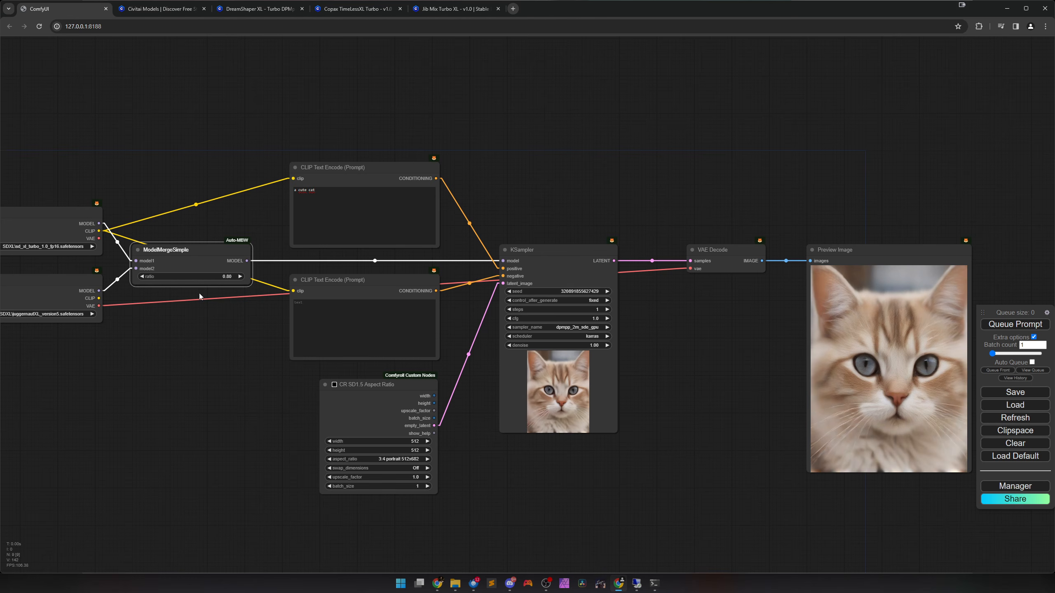
Set the ModelMergeSimple ratio to 0.50 and generate the image again.
{"action": "left_click", "coordinate": [203, 277]}
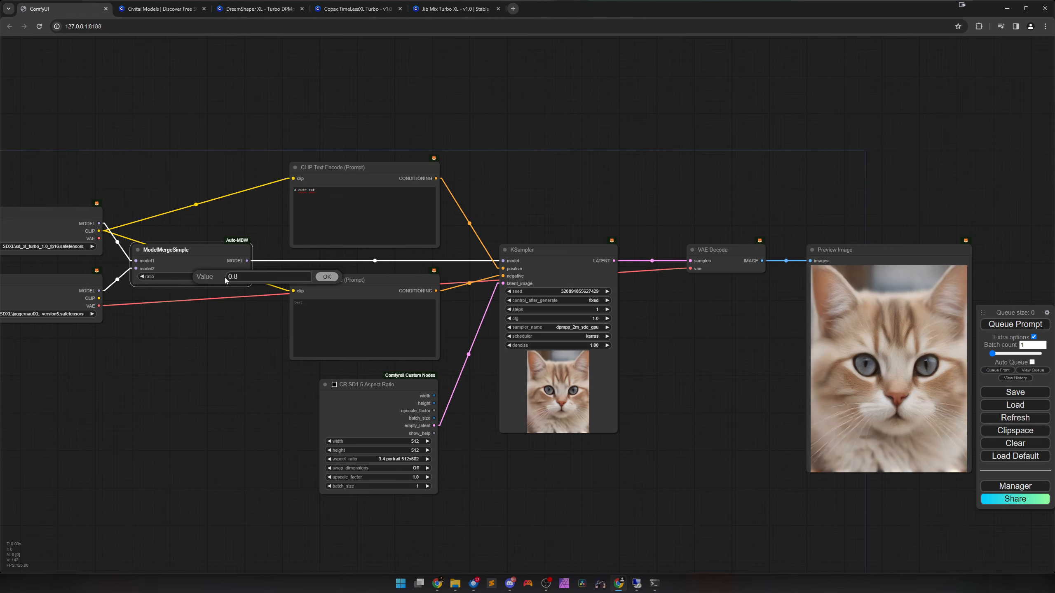
{"action": "left_click_drag", "start_coordinate": [238, 277], "coordinate": [227, 280]}
{"action": "key", "text": "Return"}
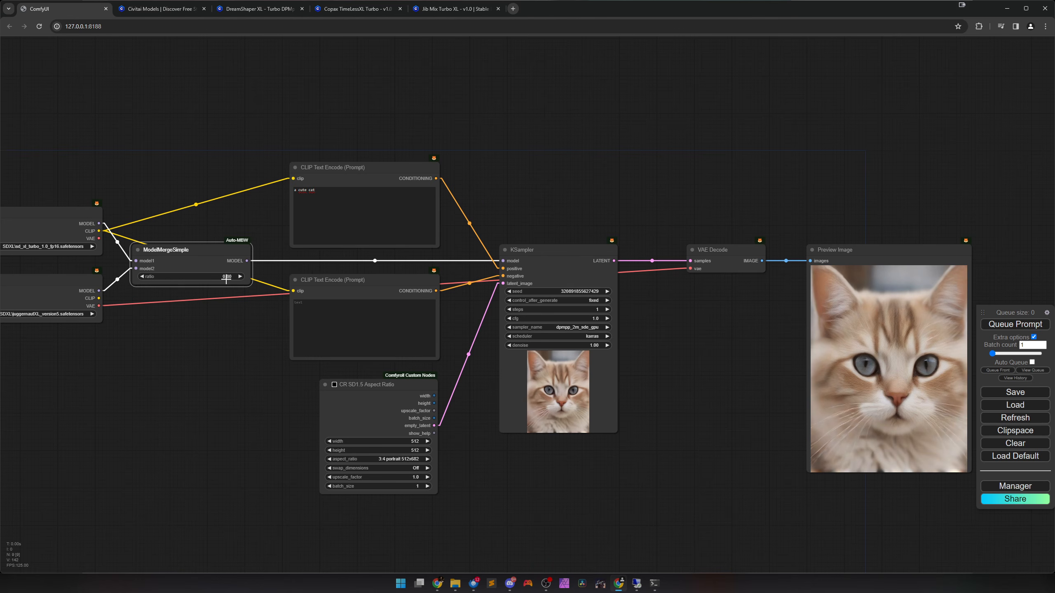
{"action": "left_click", "coordinate": [1015, 325]}
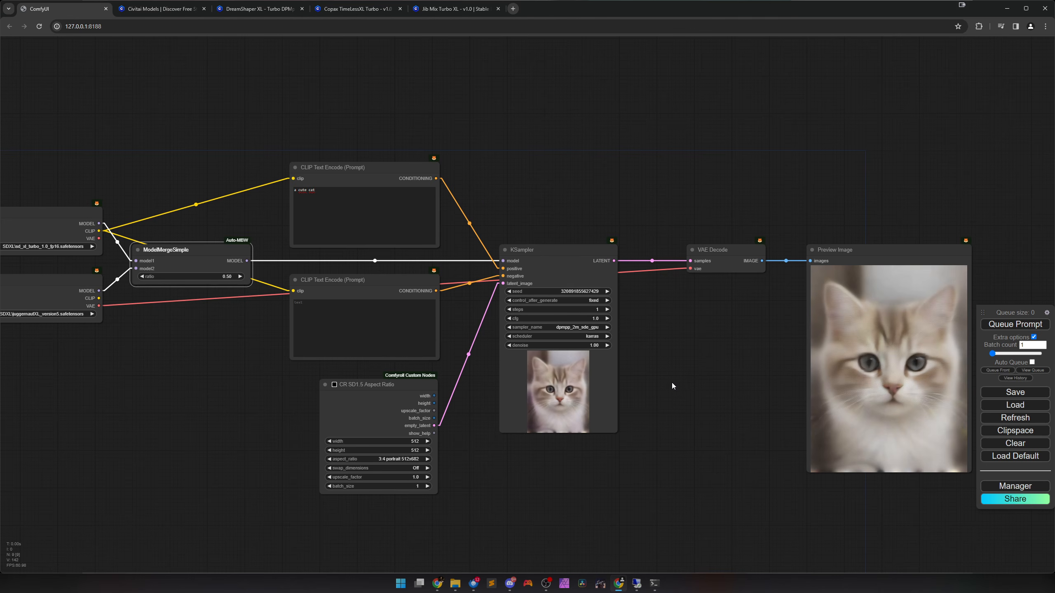
{"action": "left_click", "coordinate": [45, 294]}
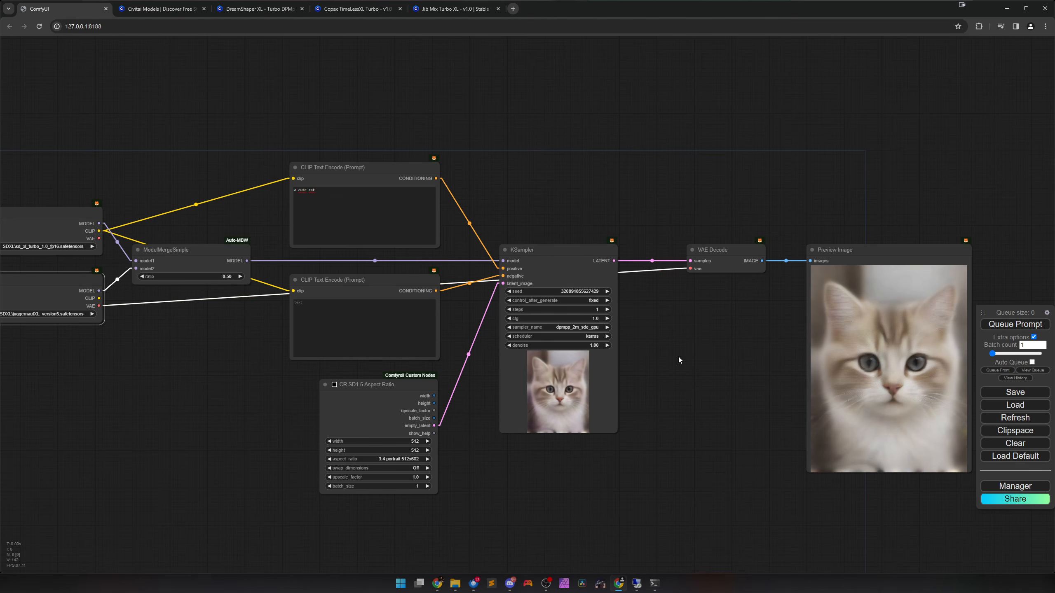
Set the KSampler's steps to 2, enable Auto Queue and start generating.
{"action": "left_click_drag", "start_coordinate": [678, 356], "coordinate": [616, 360]}
{"action": "scroll", "coordinate": [613, 359], "scroll_direction": "up", "scroll_amount": 5}
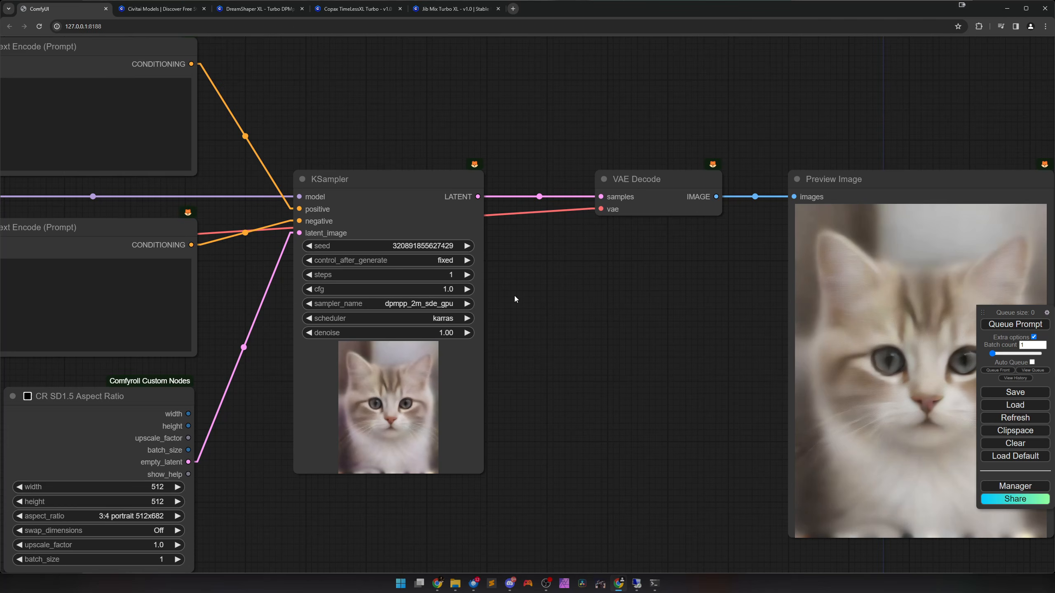
{"action": "left_click", "coordinate": [468, 275]}
{"action": "left_click_drag", "start_coordinate": [595, 334], "coordinate": [494, 321]}
{"action": "left_click", "coordinate": [1032, 362]}
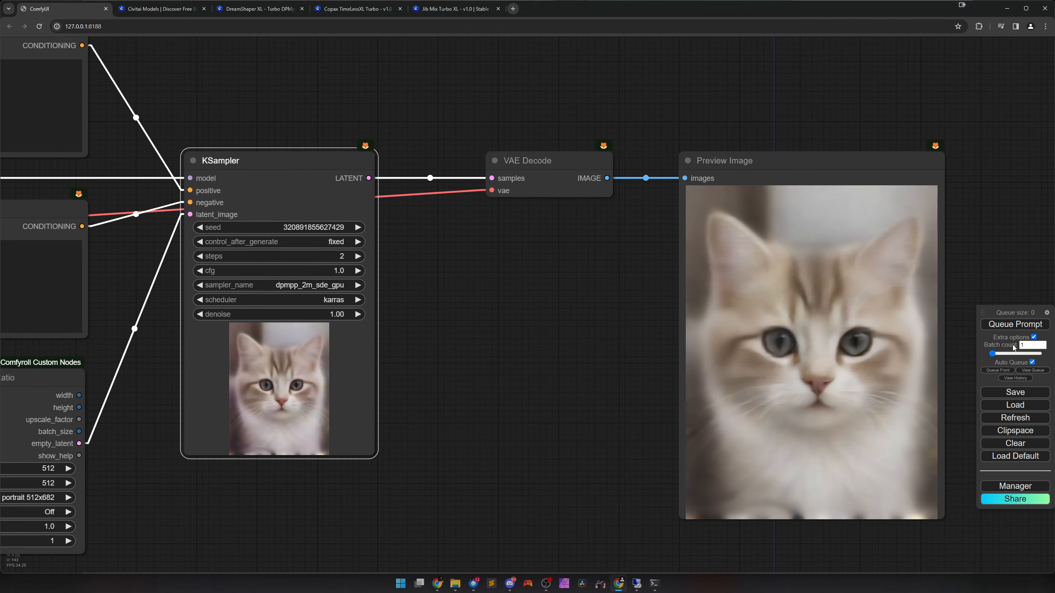
{"action": "left_click", "coordinate": [1015, 324]}
Raise the KSampler's steps one at a time to 6, keeping cfg at 1.0 and generating an image at each count.
{"action": "left_click", "coordinate": [358, 255]}
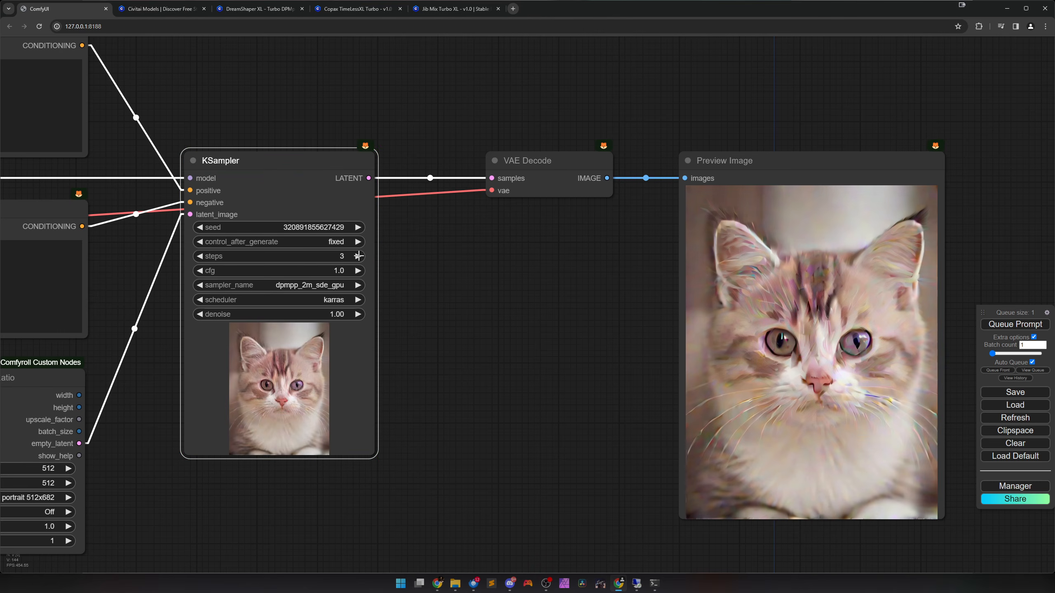
{"action": "left_click", "coordinate": [358, 255]}
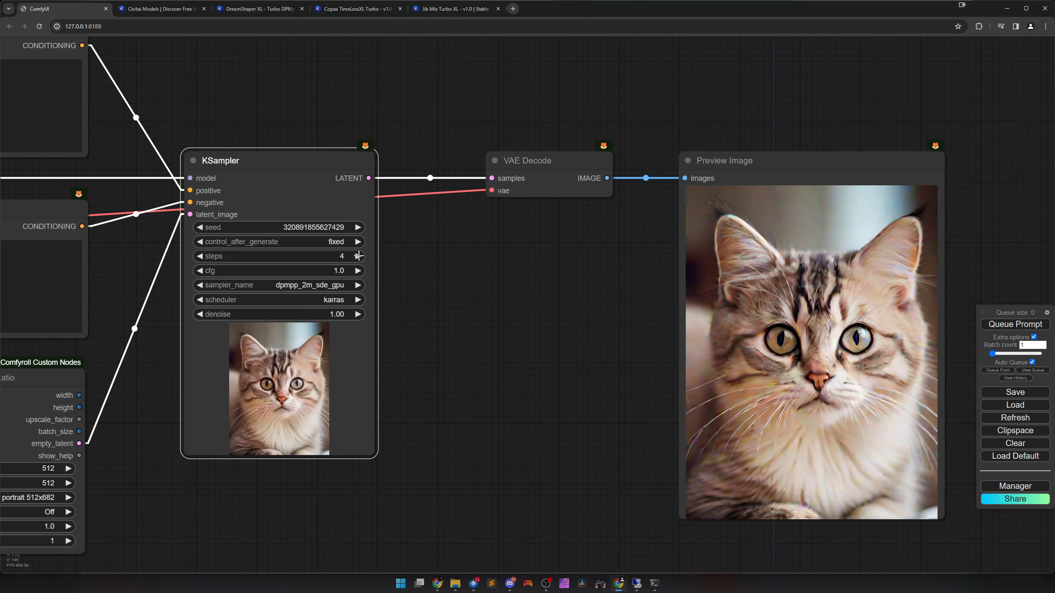
{"action": "left_click", "coordinate": [358, 256]}
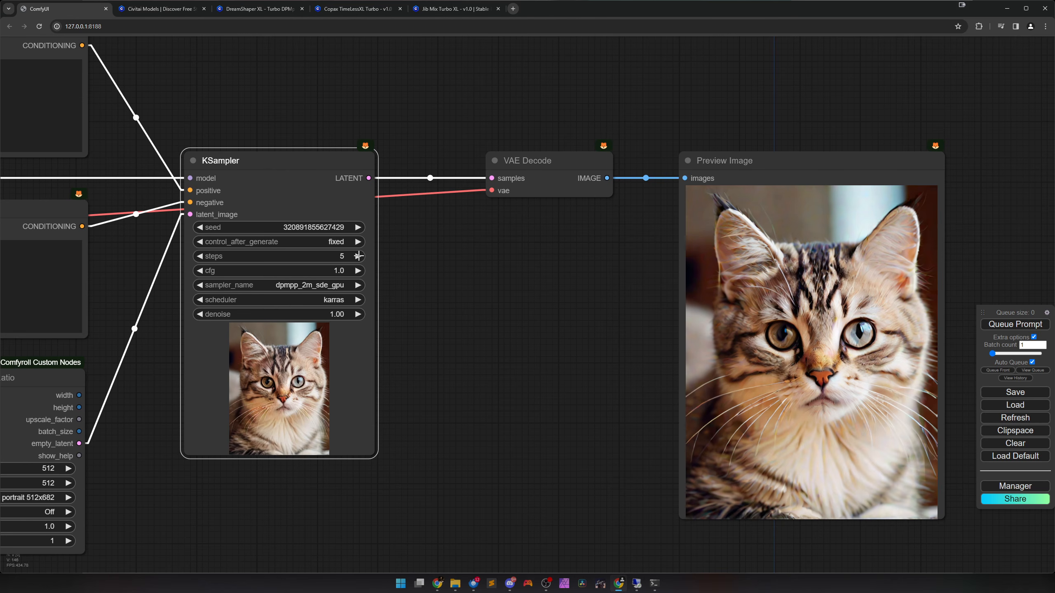
{"action": "left_click", "coordinate": [357, 271]}
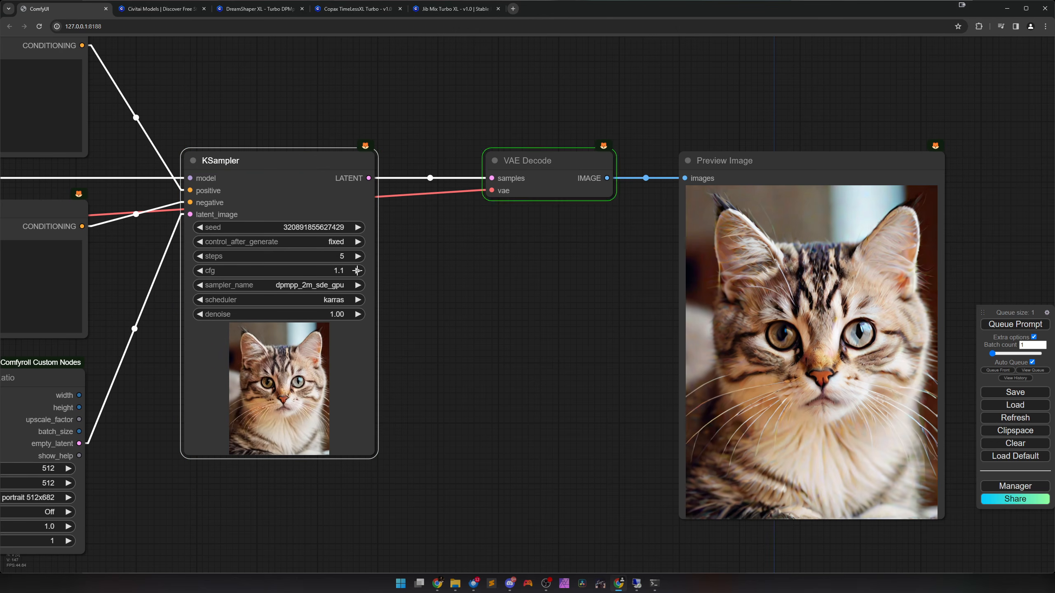
{"action": "left_click", "coordinate": [200, 270]}
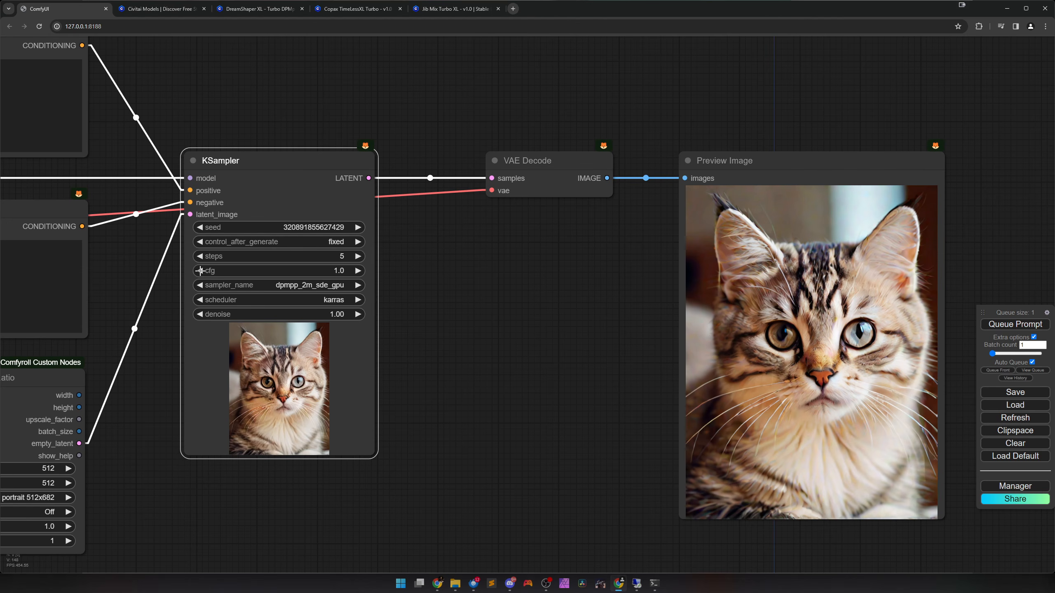
{"action": "left_click", "coordinate": [357, 256]}
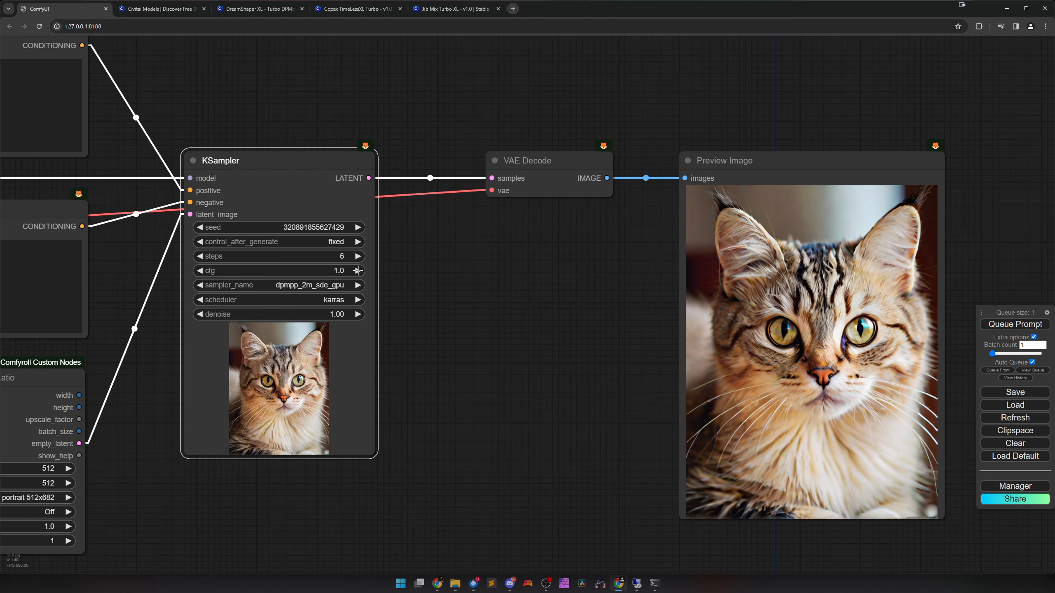
Raise the KSampler's cfg to 1.5 and up to 2.0, generating an image at each value.
{"action": "left_click", "coordinate": [357, 270]}
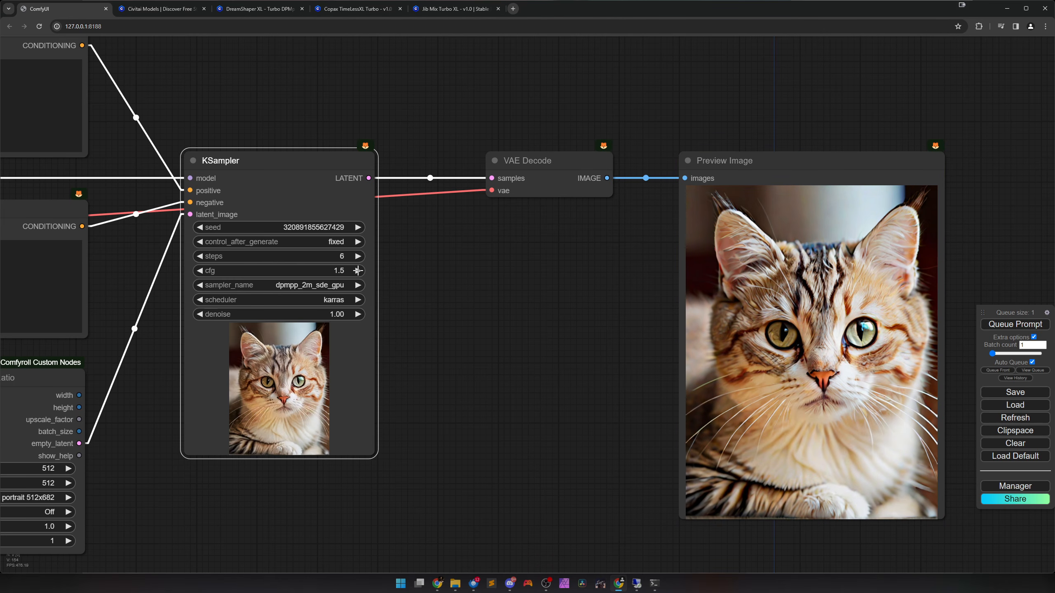
{"action": "left_click", "coordinate": [357, 270]}
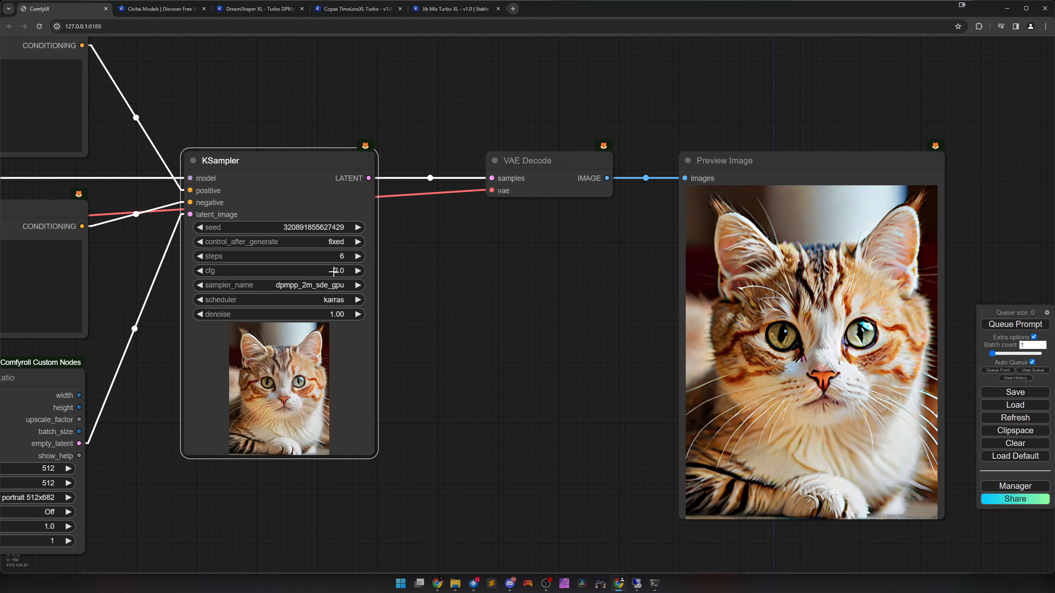
Lower the KSampler's cfg to 1.2 and generate the image.
{"action": "left_click", "coordinate": [202, 271]}
{"action": "left_click", "coordinate": [202, 270]}
{"action": "left_click", "coordinate": [202, 271]}
{"action": "left_click", "coordinate": [202, 271]}
{"action": "left_click", "coordinate": [202, 271]}
{"action": "left_click", "coordinate": [202, 271]}
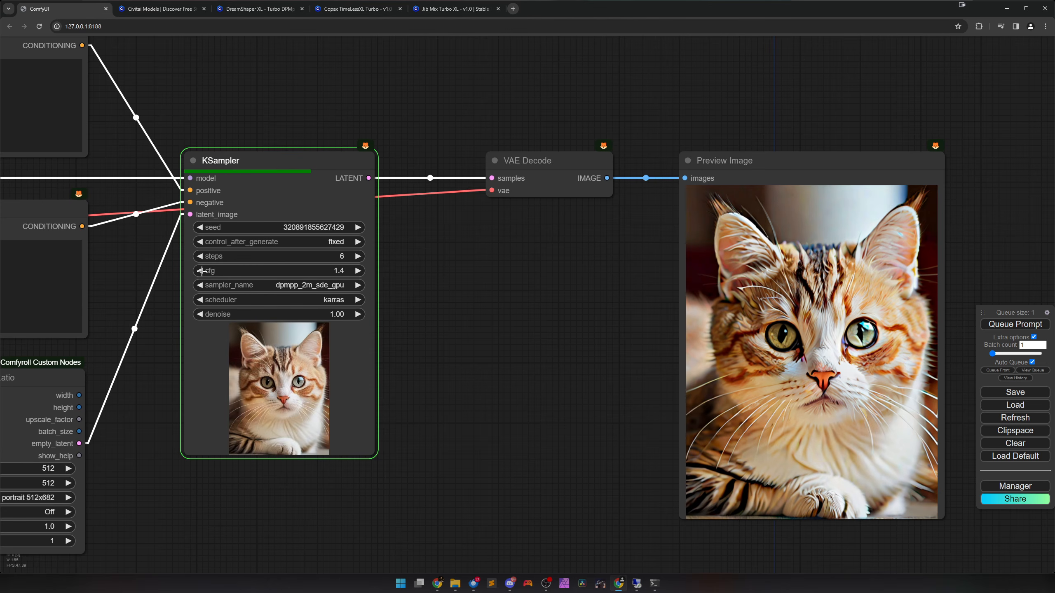
{"action": "left_click", "coordinate": [202, 271]}
{"action": "left_click", "coordinate": [202, 270]}
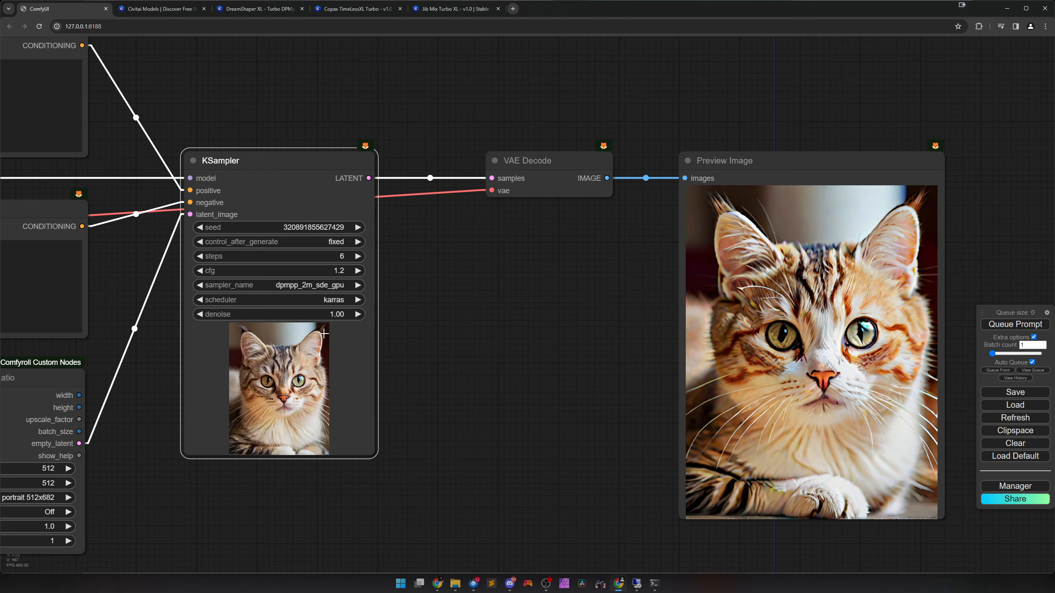
Raise the ModelMergeSimple ratio to 0.60, generate the image and inspect the preview.
{"action": "scroll", "coordinate": [316, 332], "scroll_direction": "down", "scroll_amount": 5}
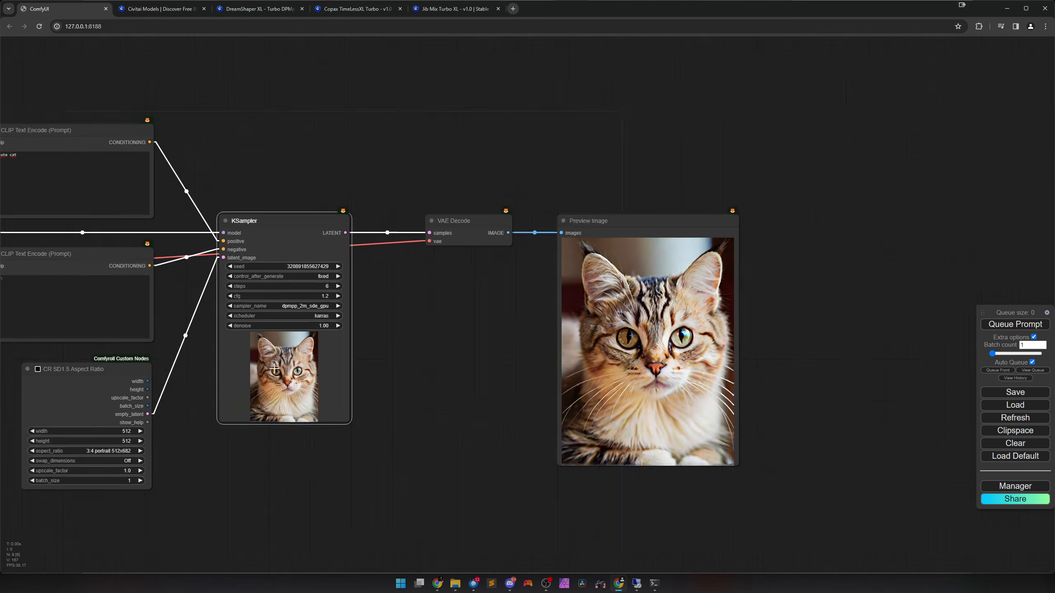
{"action": "left_click_drag", "start_coordinate": [218, 403], "coordinate": [683, 391]}
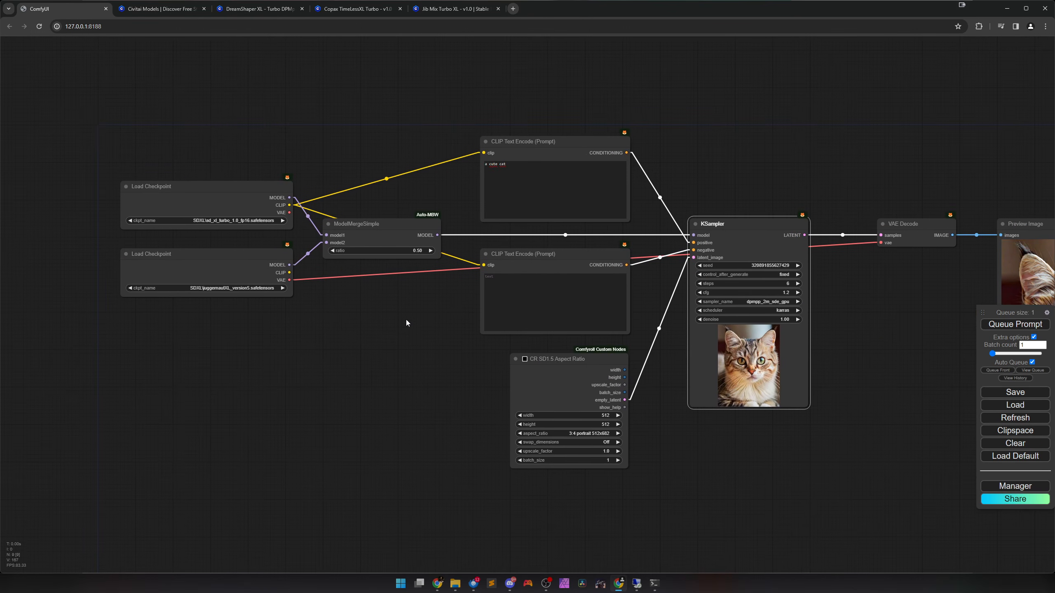
{"action": "left_click_drag", "start_coordinate": [406, 320], "coordinate": [336, 357]}
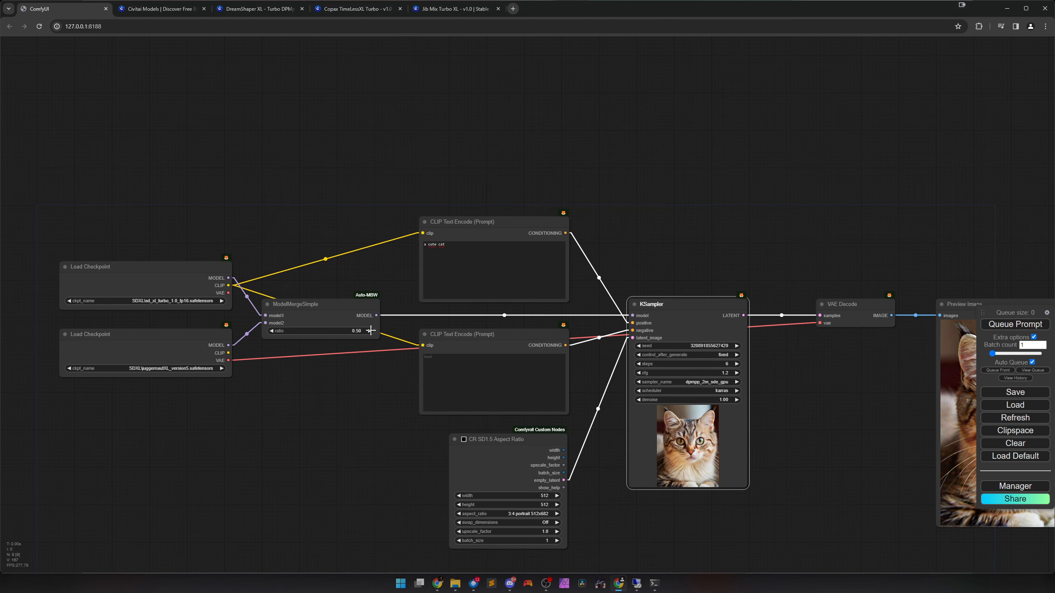
{"action": "left_click_drag", "start_coordinate": [370, 331], "coordinate": [372, 331]}
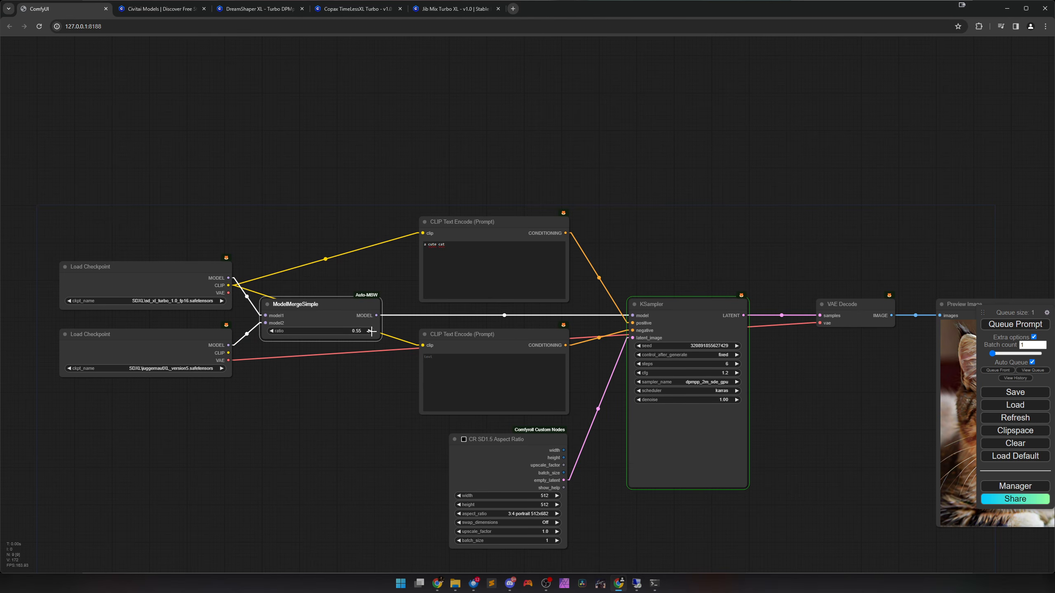
{"action": "left_click", "coordinate": [372, 331]}
{"action": "left_click", "coordinate": [390, 419]}
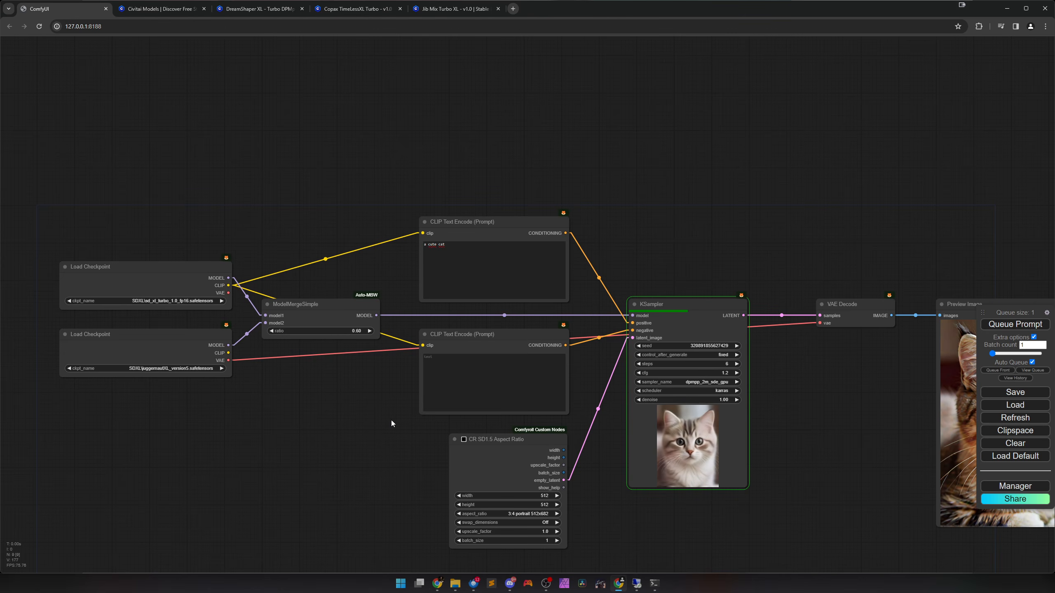
{"action": "left_click_drag", "start_coordinate": [390, 420], "coordinate": [177, 353]}
{"action": "left_click_drag", "start_coordinate": [549, 352], "coordinate": [471, 368]}
{"action": "scroll", "coordinate": [491, 368], "scroll_direction": "up", "scroll_amount": 3}
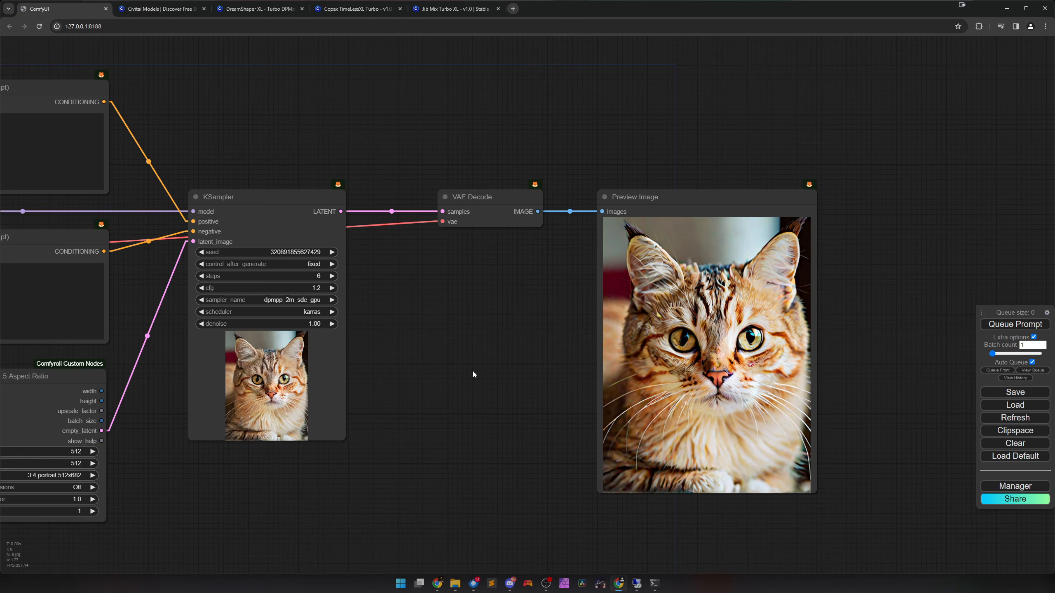
Lower the ModelMergeSimple ratio to 0.45, generate the image and examine the preview.
{"action": "scroll", "coordinate": [473, 371], "scroll_direction": "down", "scroll_amount": 3}
{"action": "left_click_drag", "start_coordinate": [324, 441], "coordinate": [628, 437]}
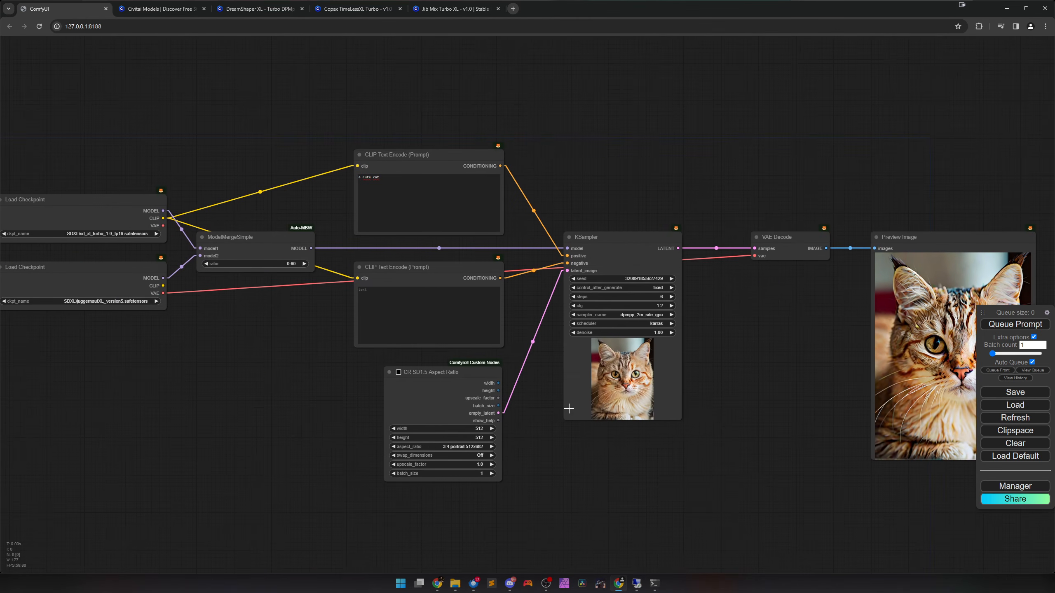
{"action": "left_click", "coordinate": [207, 264]}
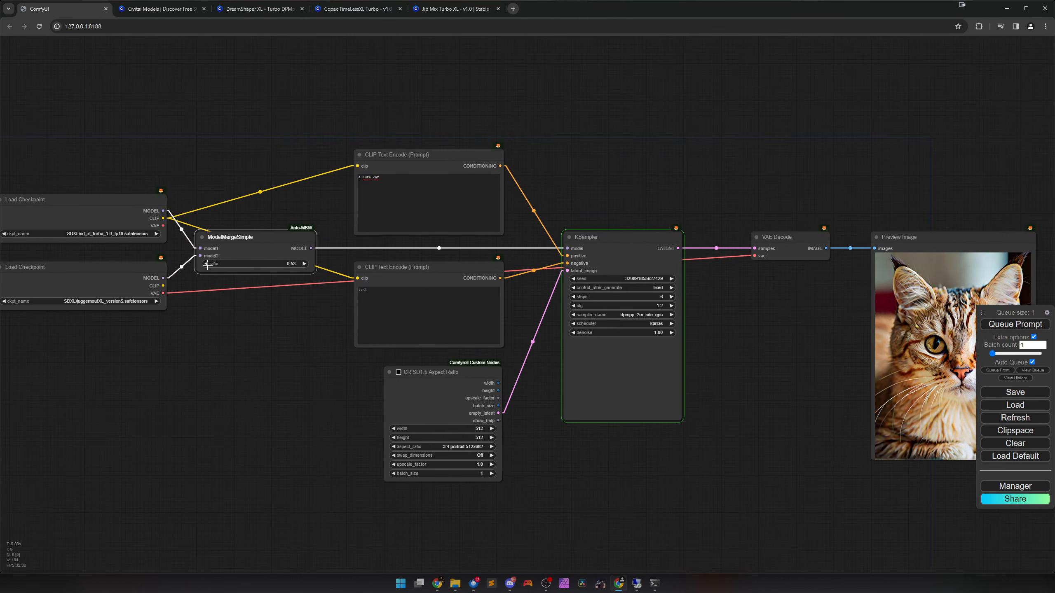
{"action": "left_click", "coordinate": [207, 264]}
{"action": "left_click", "coordinate": [207, 264]}
{"action": "left_click", "coordinate": [207, 264]}
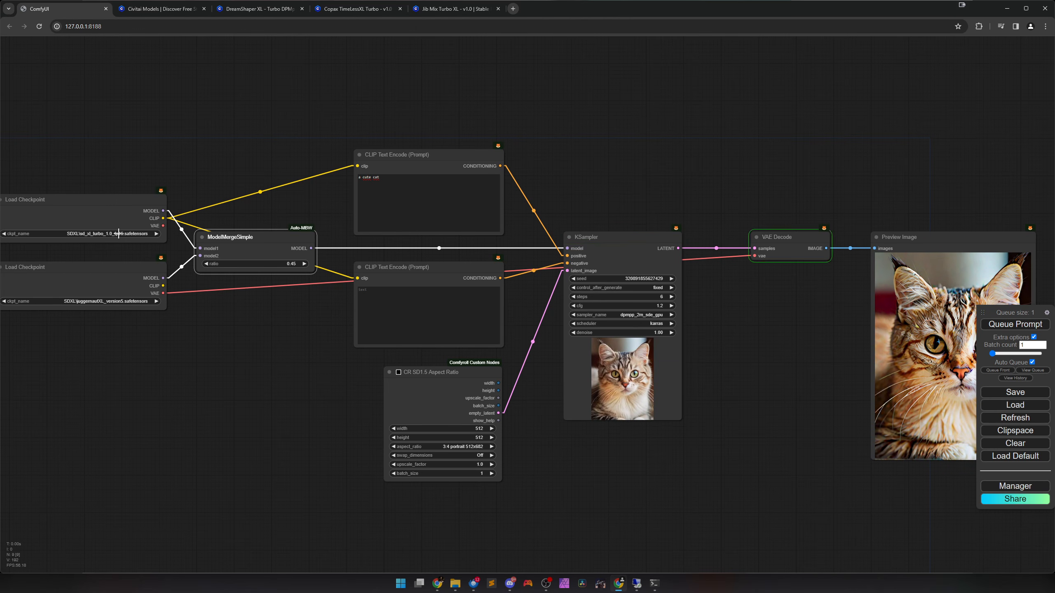
{"action": "left_click", "coordinate": [257, 344]}
{"action": "left_click_drag", "start_coordinate": [711, 357], "coordinate": [540, 369]}
{"action": "scroll", "coordinate": [566, 368], "scroll_direction": "up", "scroll_amount": 4}
{"action": "scroll", "coordinate": [565, 367], "scroll_direction": "down", "scroll_amount": 2}
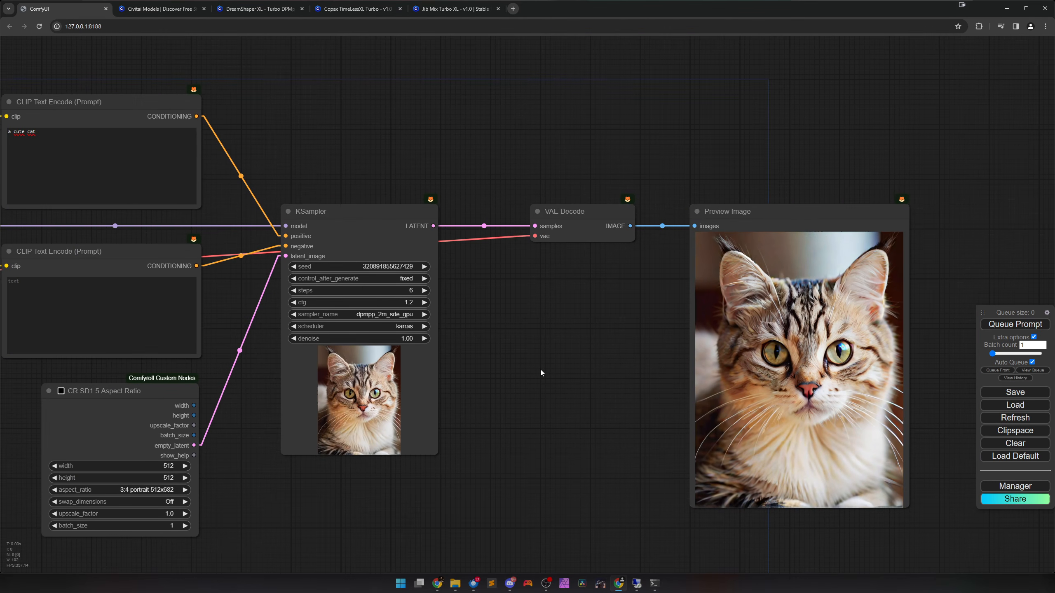
{"action": "left_click", "coordinate": [425, 266]}
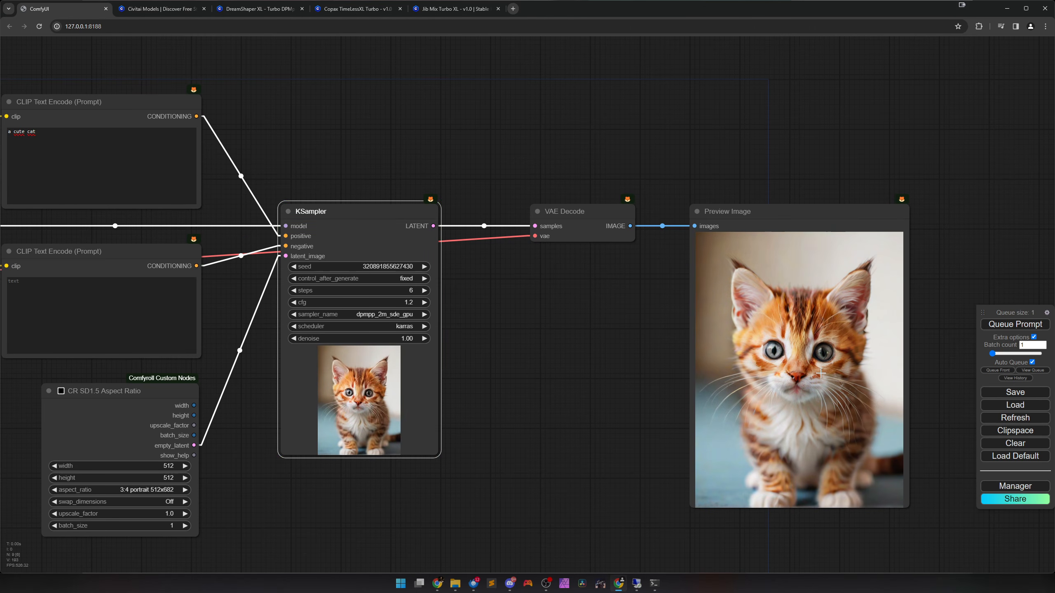
{"action": "left_click", "coordinate": [294, 291]}
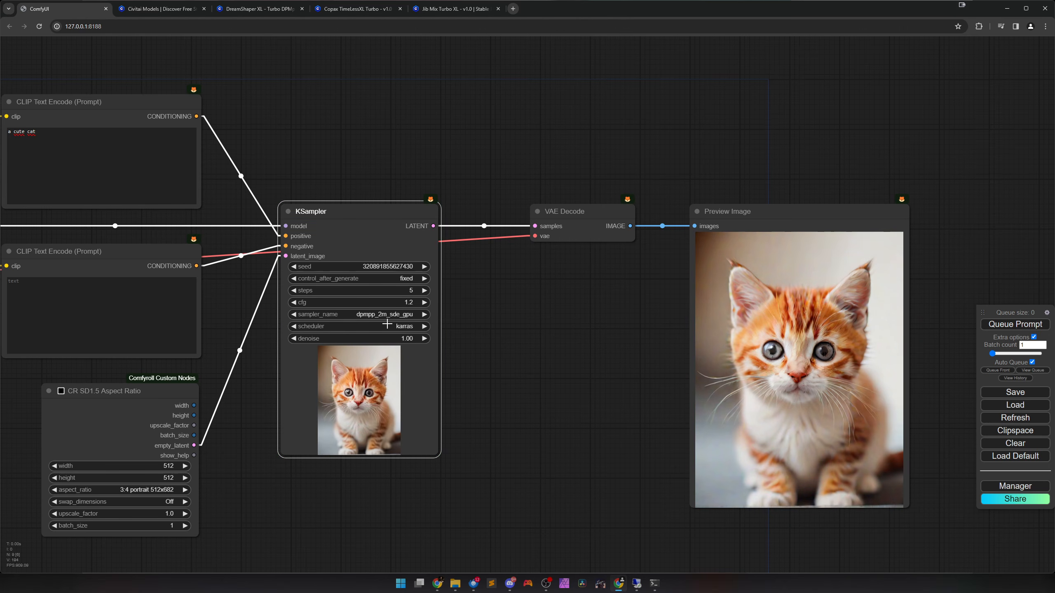
{"action": "left_click", "coordinate": [425, 290]}
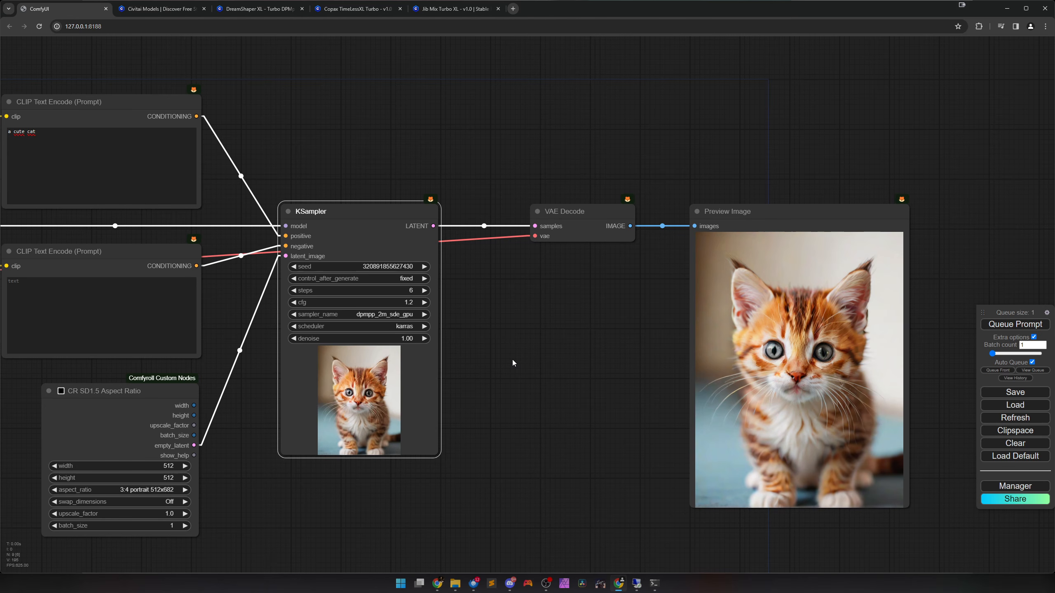
Test the dpmpp_2m and dpmpp_2m_sde samplers in the KSampler, generating with each, and return to dpmpp_2m_sde_gpu.
{"action": "scroll", "coordinate": [239, 444], "scroll_direction": "down", "scroll_amount": 3}
{"action": "left_click_drag", "start_coordinate": [45, 369], "coordinate": [393, 379]}
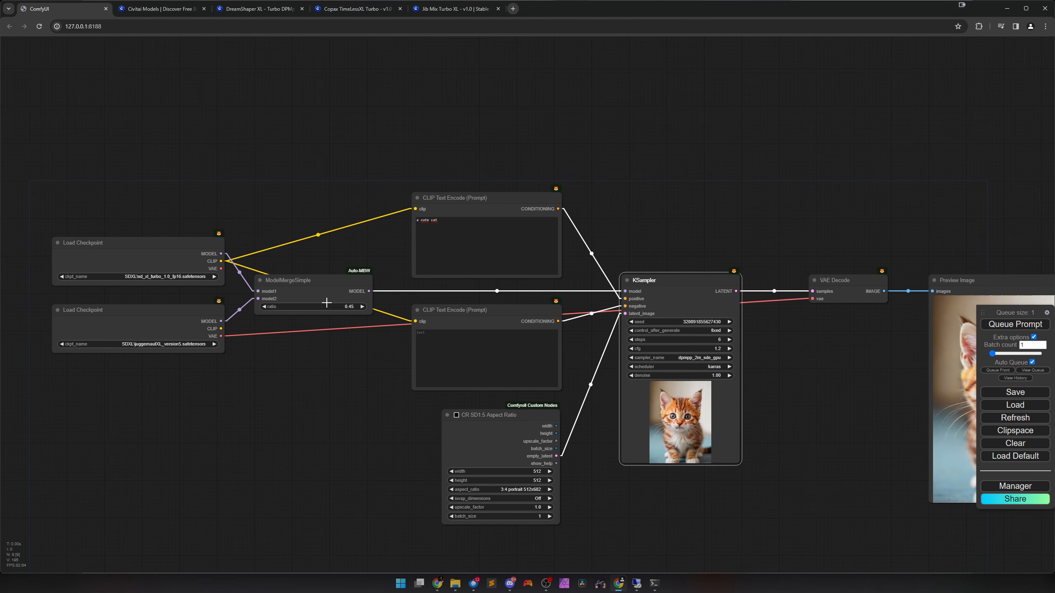
{"action": "left_click_drag", "start_coordinate": [408, 397], "coordinate": [193, 395]}
{"action": "scroll", "coordinate": [544, 374], "scroll_direction": "up", "scroll_amount": 6}
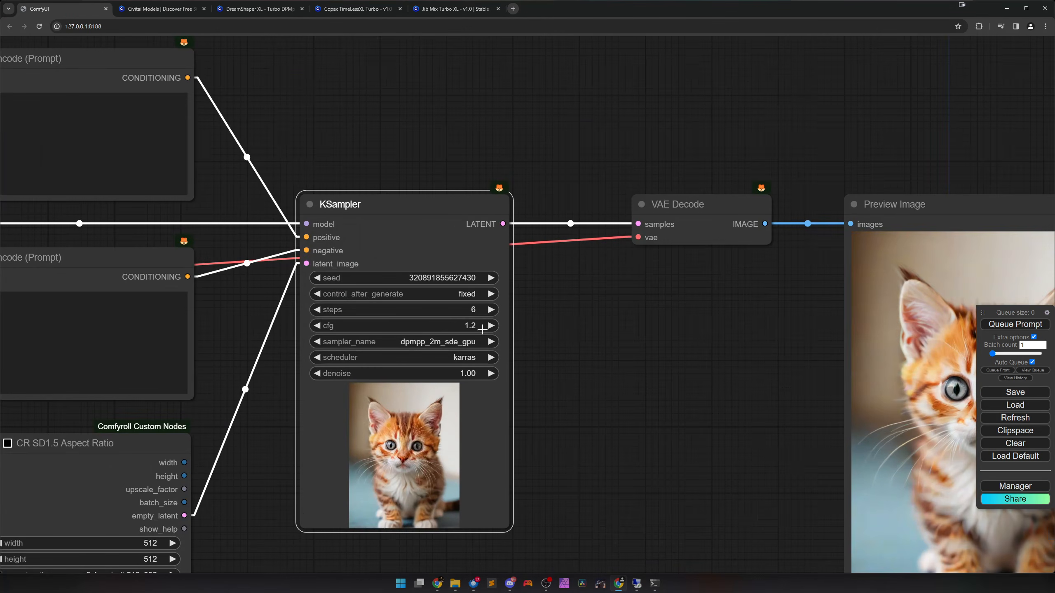
{"action": "left_click_drag", "start_coordinate": [538, 345], "coordinate": [359, 289]}
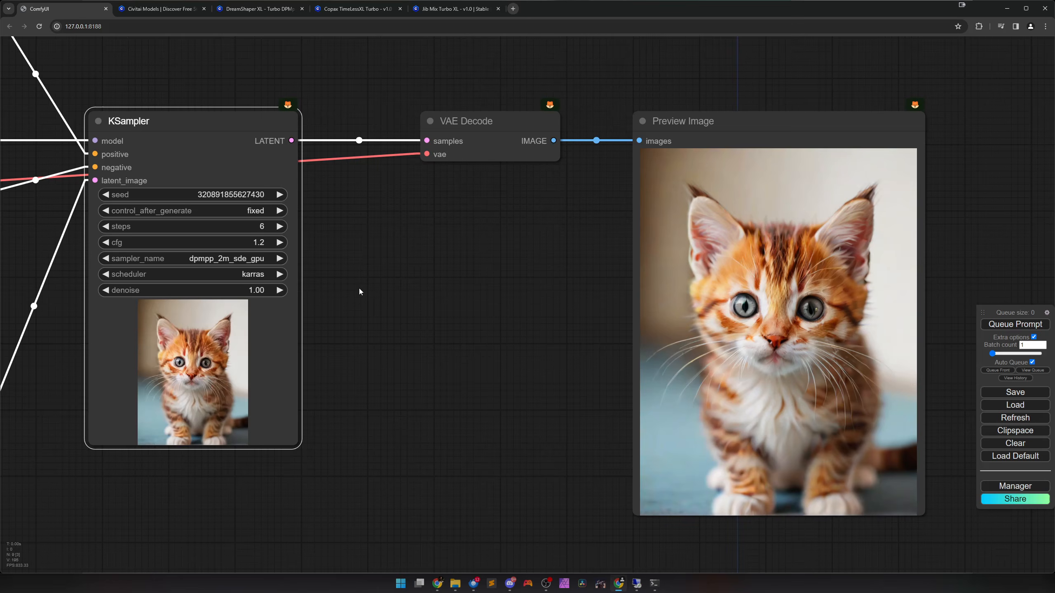
{"action": "left_click", "coordinate": [236, 259]}
{"action": "left_click", "coordinate": [267, 382]}
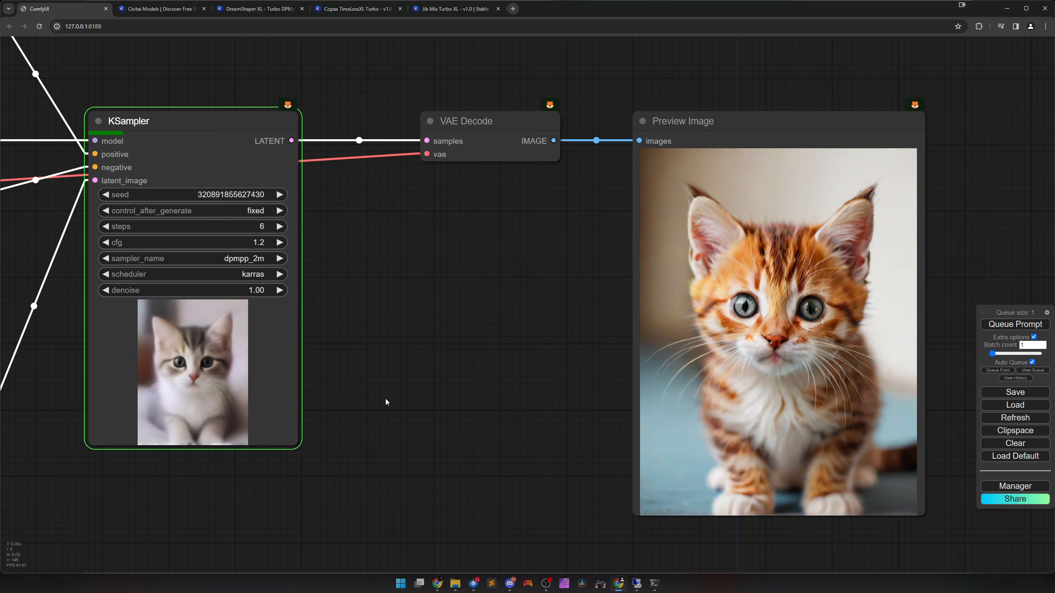
{"action": "left_click", "coordinate": [258, 258]}
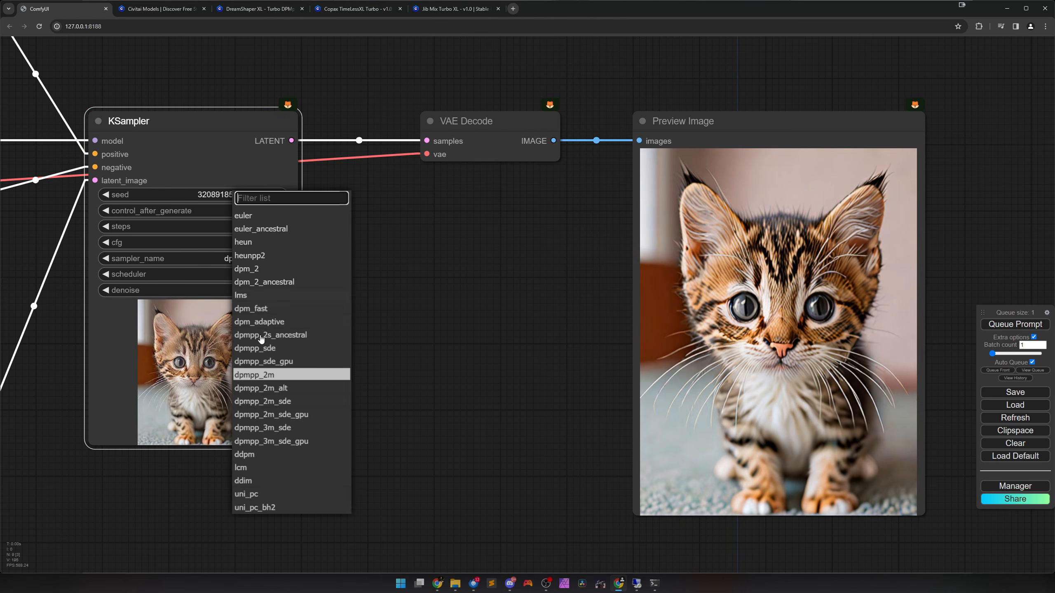
{"action": "left_click", "coordinate": [263, 401]}
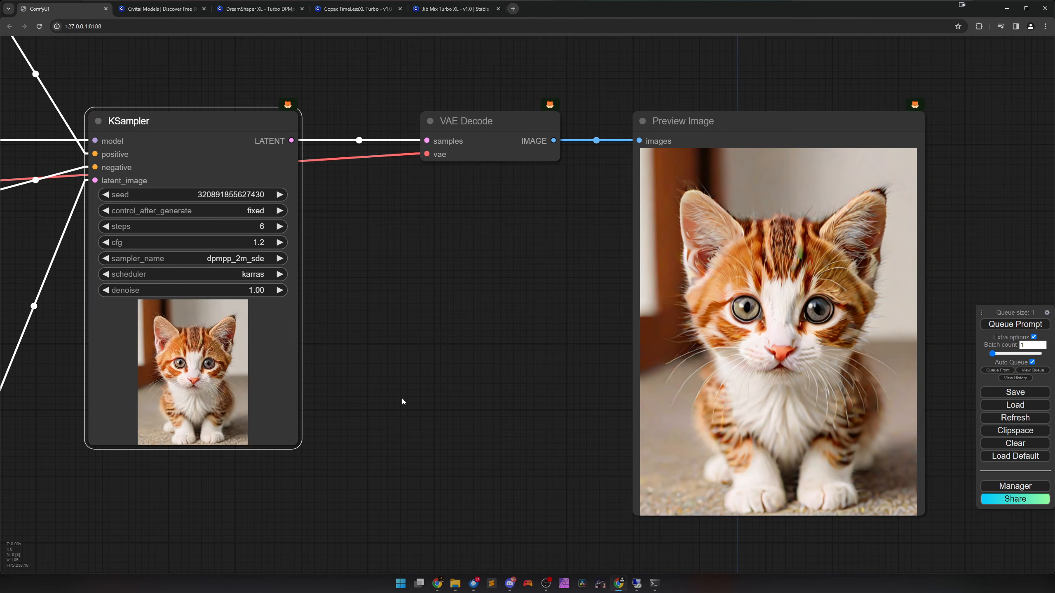
{"action": "left_click", "coordinate": [251, 261]}
{"action": "left_click", "coordinate": [277, 419]}
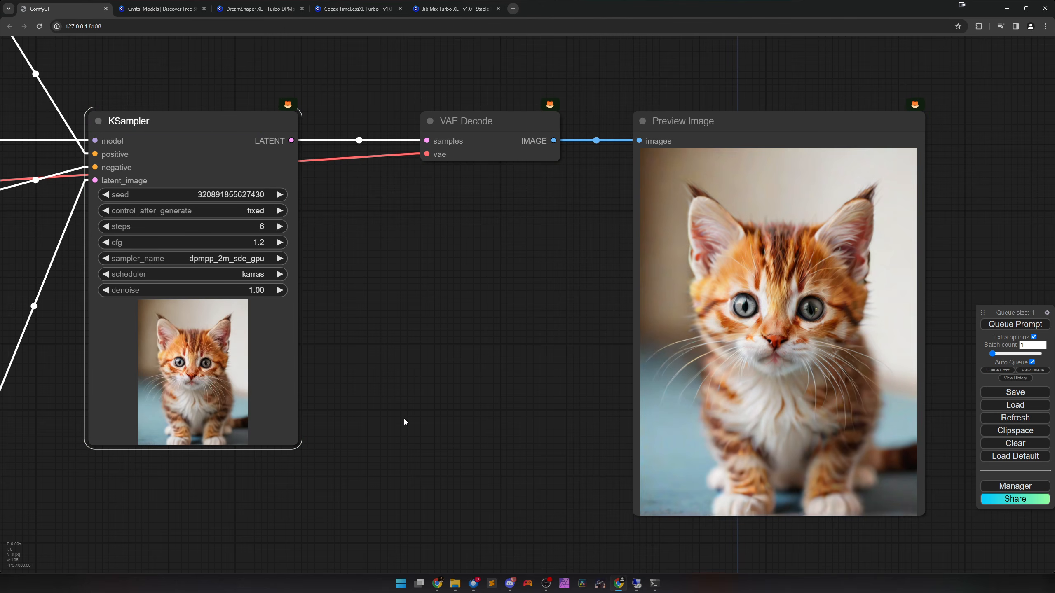
Add a Load VAE node above the KSampler and connect its VAE output to the VAE Decode node.
{"action": "scroll", "coordinate": [403, 419], "scroll_direction": "down", "scroll_amount": 6}
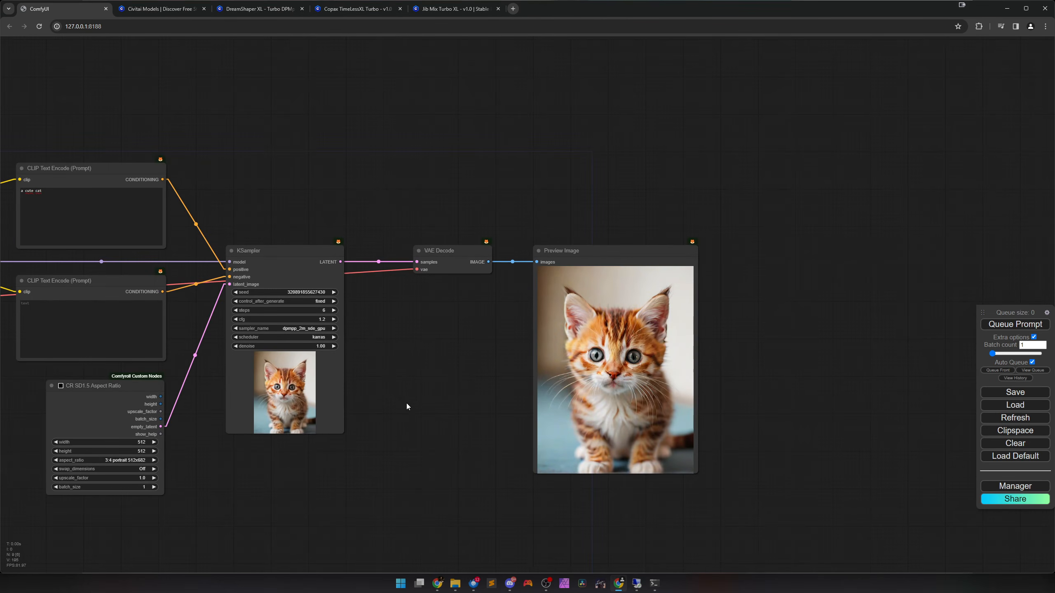
{"action": "right_click", "coordinate": [402, 346]}
{"action": "left_click", "coordinate": [404, 347]}
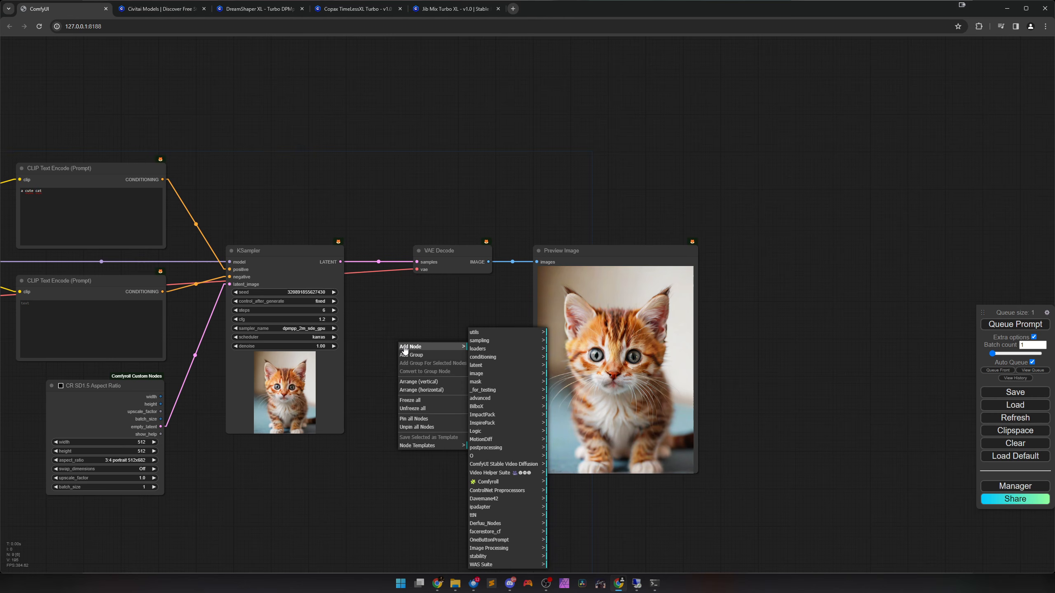
{"action": "left_click", "coordinate": [485, 349]}
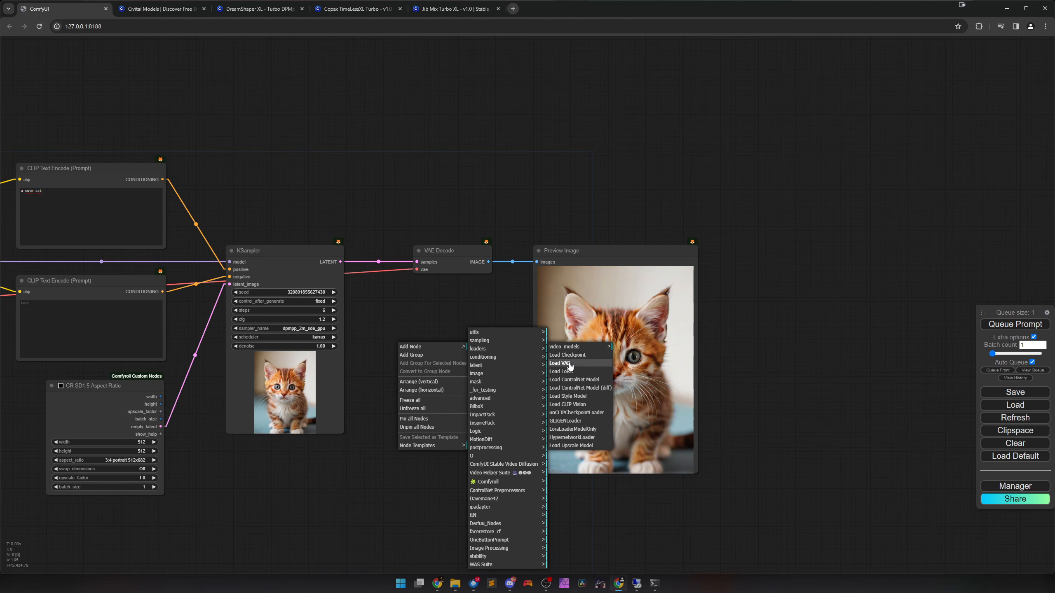
{"action": "left_click", "coordinate": [572, 363]}
{"action": "left_click_drag", "start_coordinate": [468, 352], "coordinate": [416, 269]}
{"action": "left_click_drag", "start_coordinate": [291, 168], "coordinate": [261, 198]}
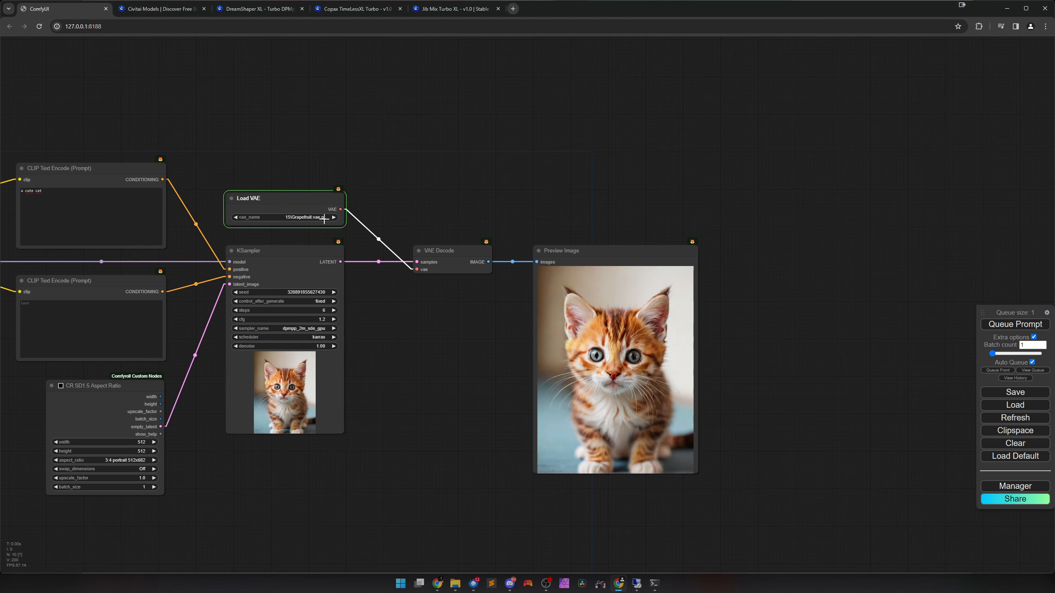
Choose sdxl_vae.safetensors from the SDXL folder in the Load VAE node and generate the image.
{"action": "left_click", "coordinate": [319, 217]}
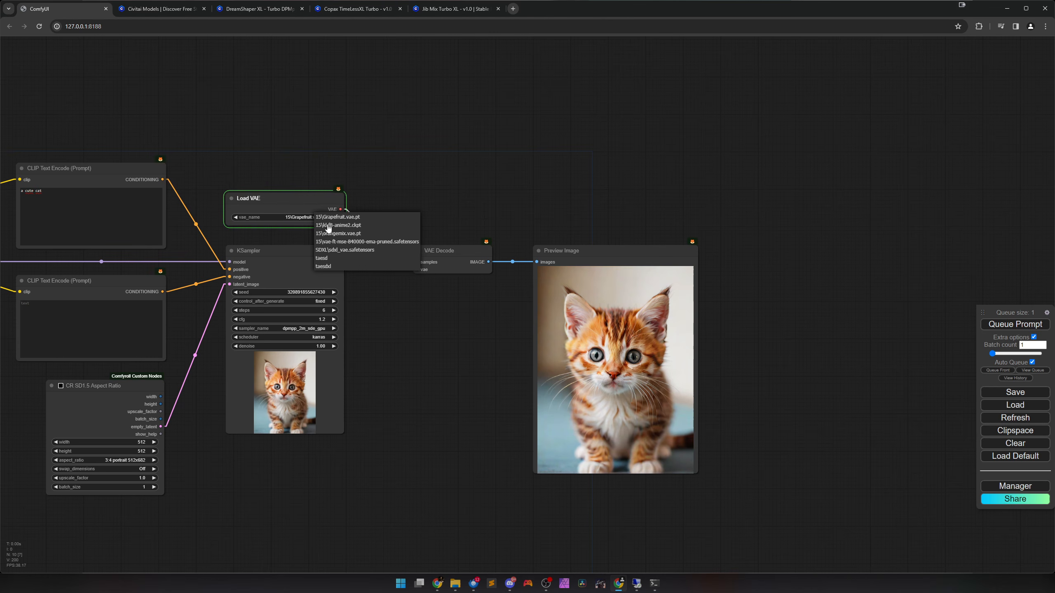
{"action": "left_click", "coordinate": [356, 249]}
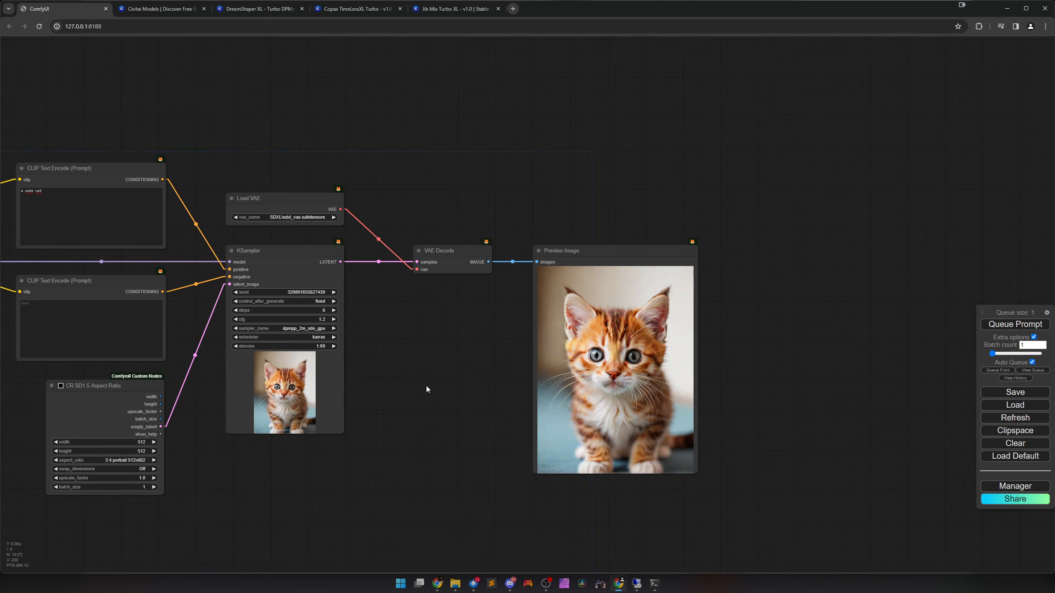
{"action": "scroll", "coordinate": [481, 387], "scroll_direction": "up", "scroll_amount": 6}
{"action": "scroll", "coordinate": [481, 387], "scroll_direction": "down", "scroll_amount": 6}
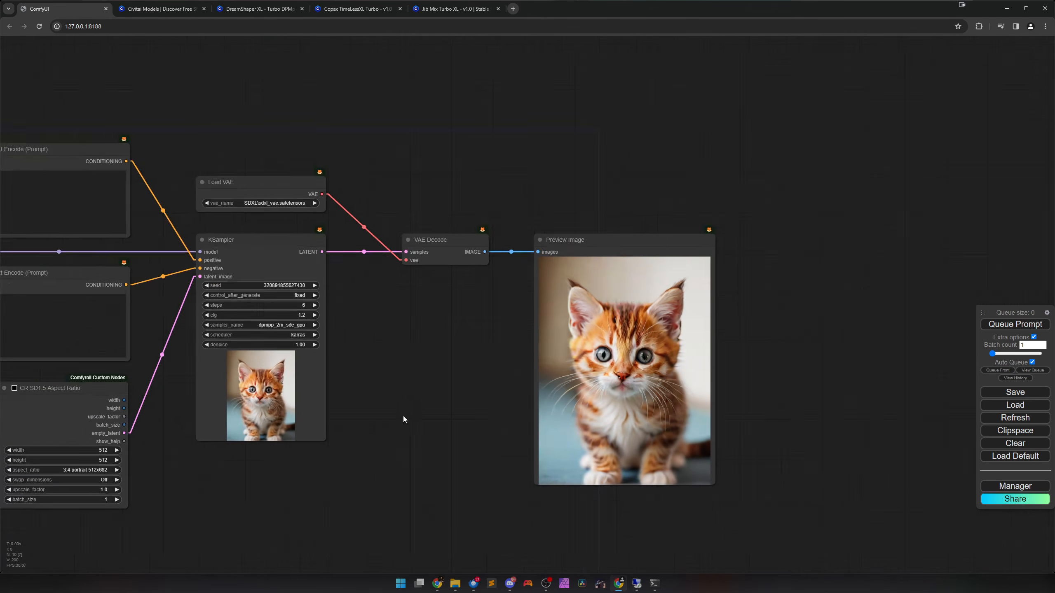
Examine the generated kitten image closely and review the complete merge workflow.
{"action": "left_click_drag", "start_coordinate": [457, 406], "coordinate": [714, 377]}
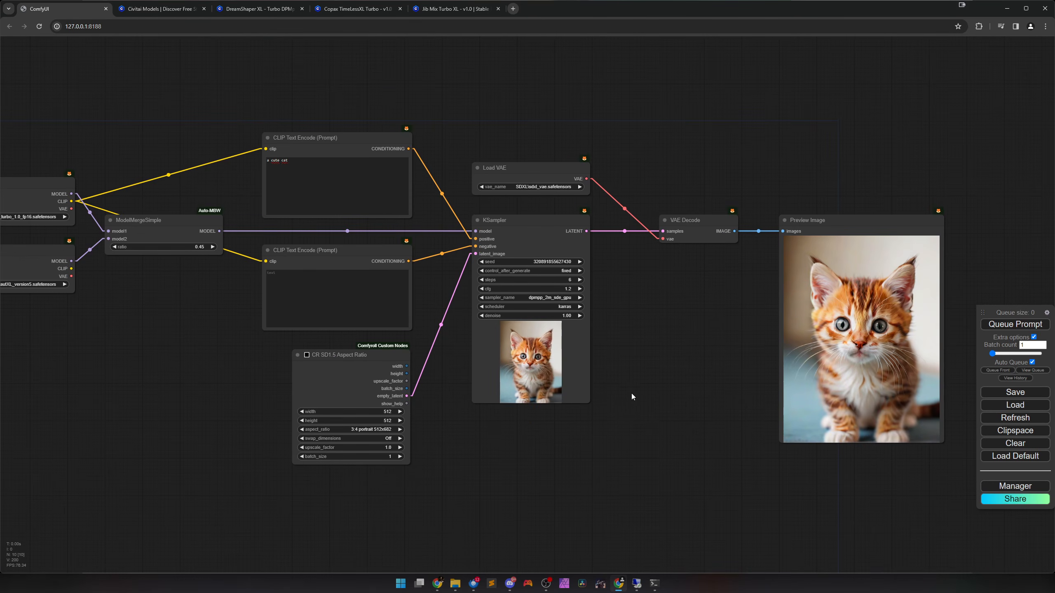
{"action": "left_click_drag", "start_coordinate": [632, 393], "coordinate": [432, 432]}
{"action": "scroll", "coordinate": [417, 409], "scroll_direction": "up", "scroll_amount": 5}
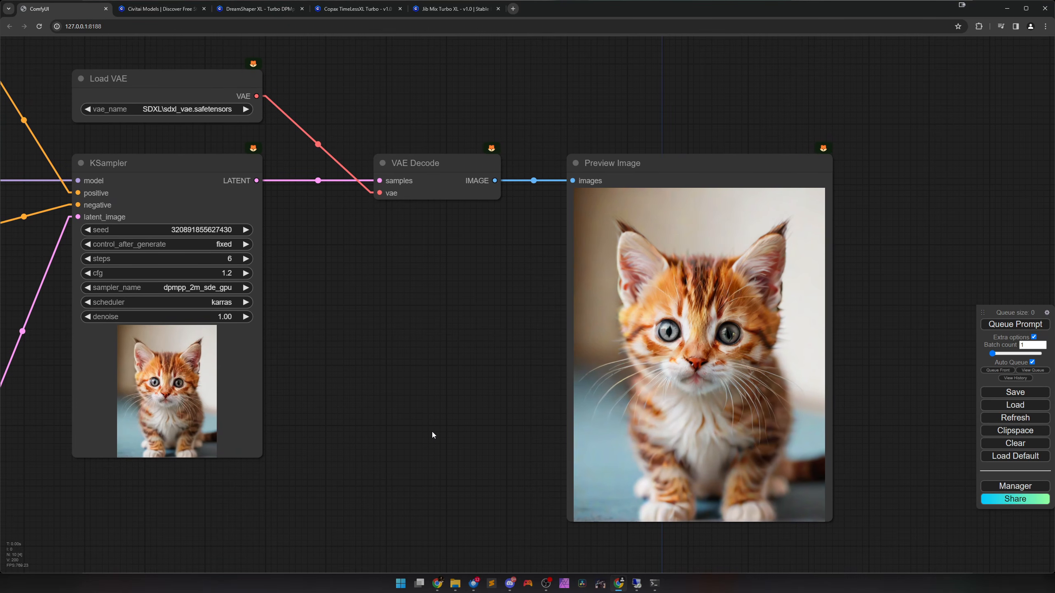
{"action": "scroll", "coordinate": [432, 435], "scroll_direction": "down", "scroll_amount": 4}
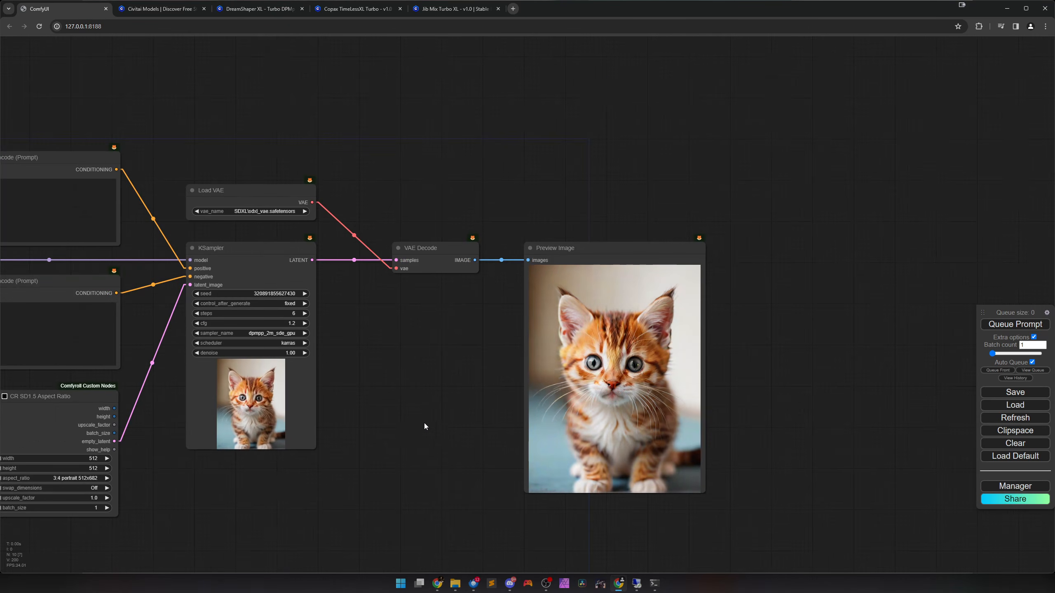
{"action": "scroll", "coordinate": [412, 371], "scroll_direction": "down", "scroll_amount": 2}
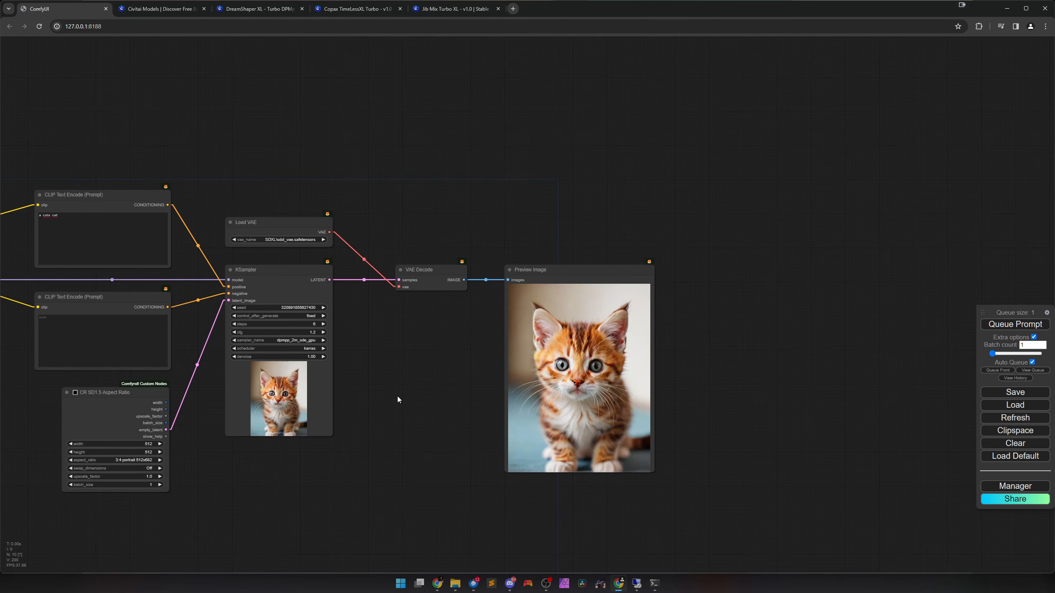
{"action": "scroll", "coordinate": [397, 403], "scroll_direction": "down", "scroll_amount": 2}
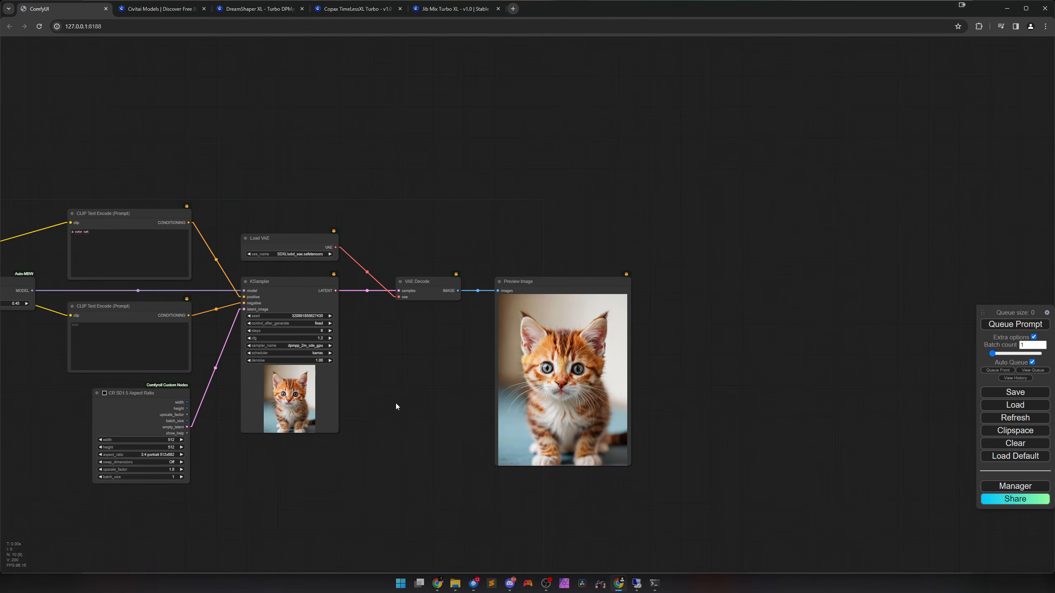
{"action": "left_click_drag", "start_coordinate": [395, 402], "coordinate": [660, 388]}
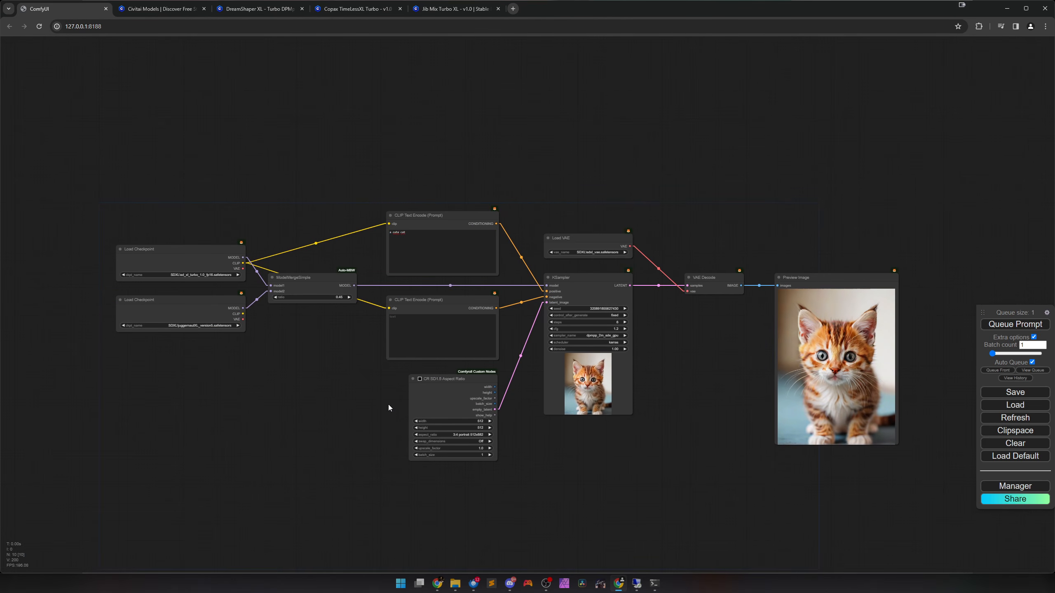
Turn off Auto Queue and mute the prompt, aspect ratio, Load VAE, KSampler, VAE Decode and Preview Image nodes.
{"action": "left_click_drag", "start_coordinate": [366, 406], "coordinate": [349, 395]}
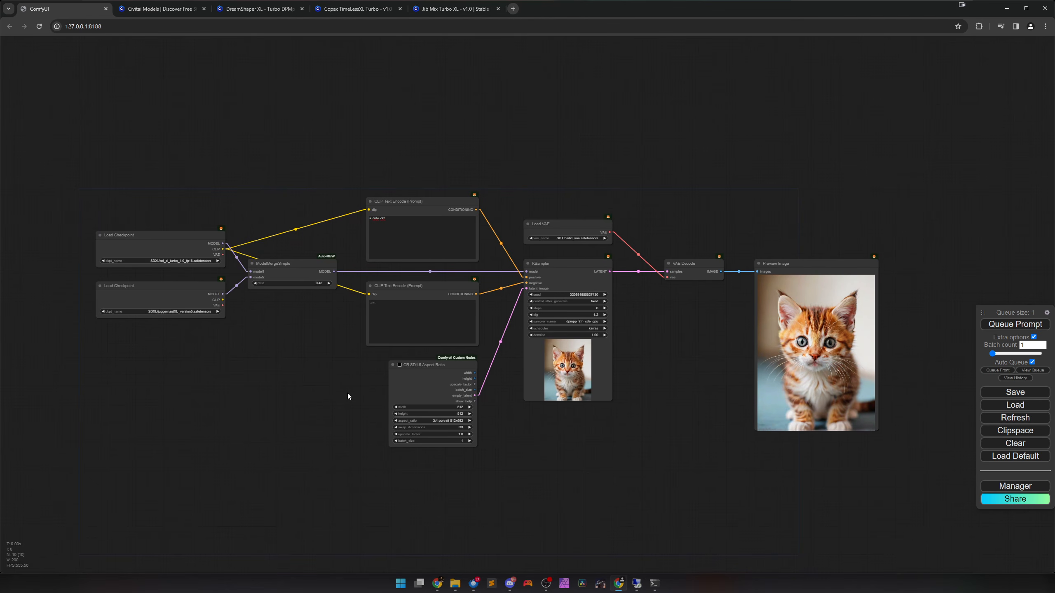
{"action": "left_click_drag", "start_coordinate": [401, 158], "coordinate": [930, 472]}
{"action": "left_click", "coordinate": [1032, 363]}
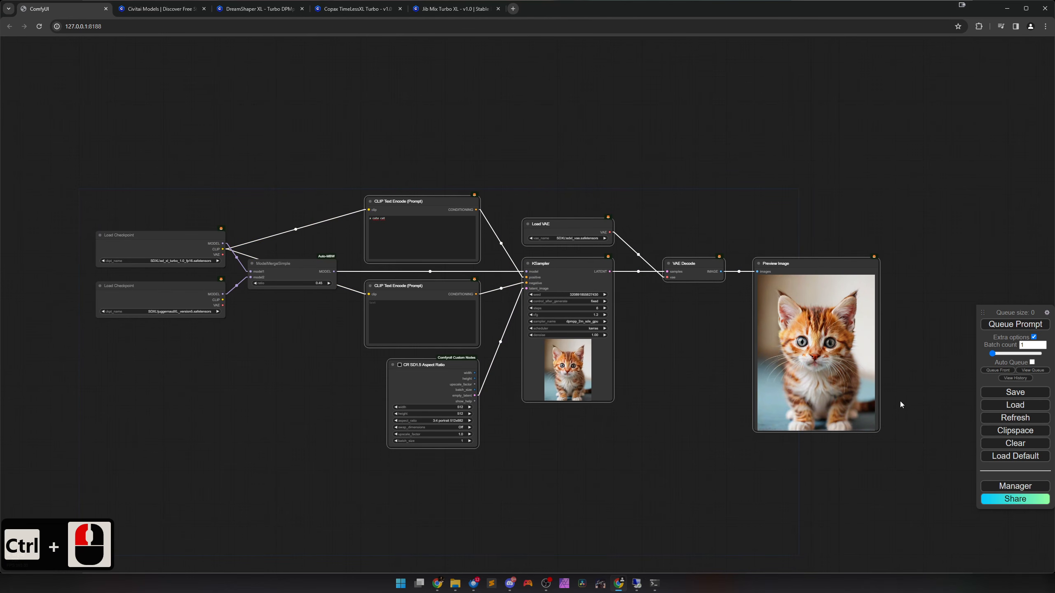
{"action": "key", "text": "ctrl+m"}
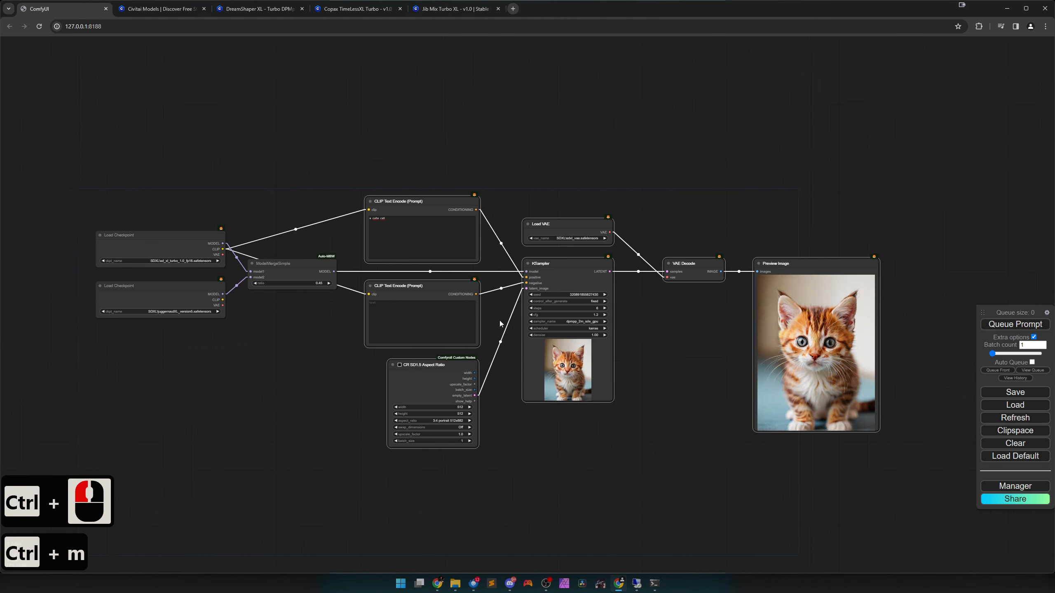
{"action": "left_click", "coordinate": [323, 401]}
{"action": "left_click_drag", "start_coordinate": [418, 175], "coordinate": [842, 475]}
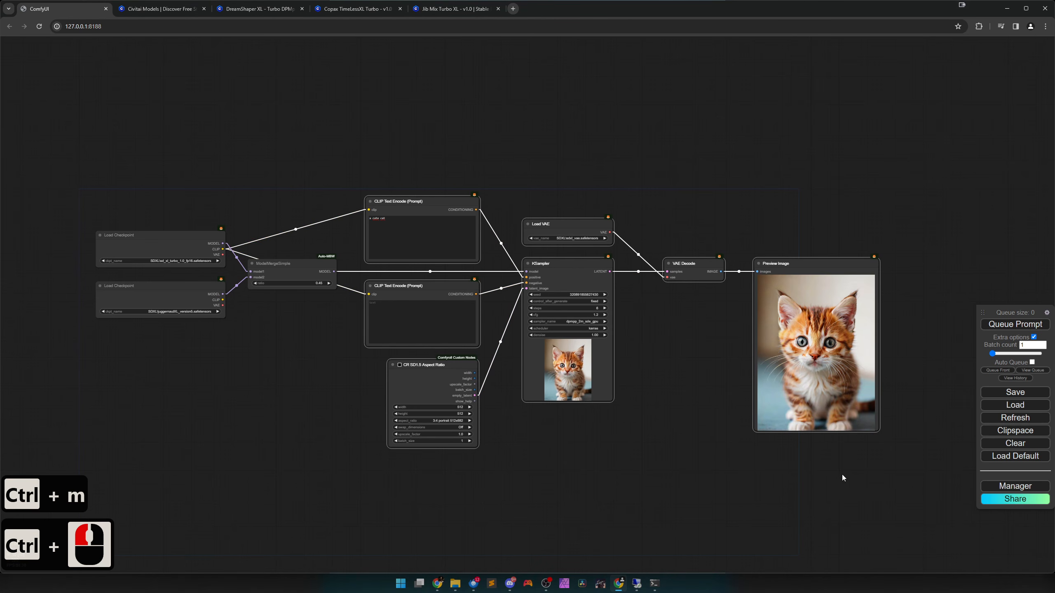
{"action": "key", "text": "ctrl+m"}
{"action": "left_click", "coordinate": [331, 377]}
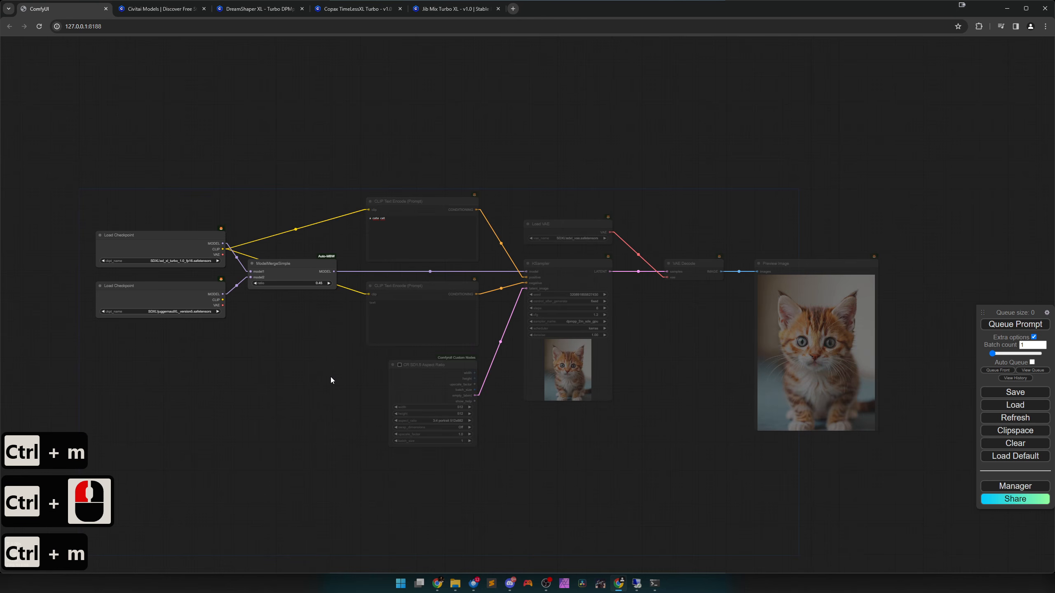
Add a CheckpointSave node from the advanced model_merging category and place it below ModelMergeSimple.
{"action": "scroll", "coordinate": [250, 334], "scroll_direction": "up", "scroll_amount": 5}
{"action": "scroll", "coordinate": [401, 322], "scroll_direction": "up", "scroll_amount": 3}
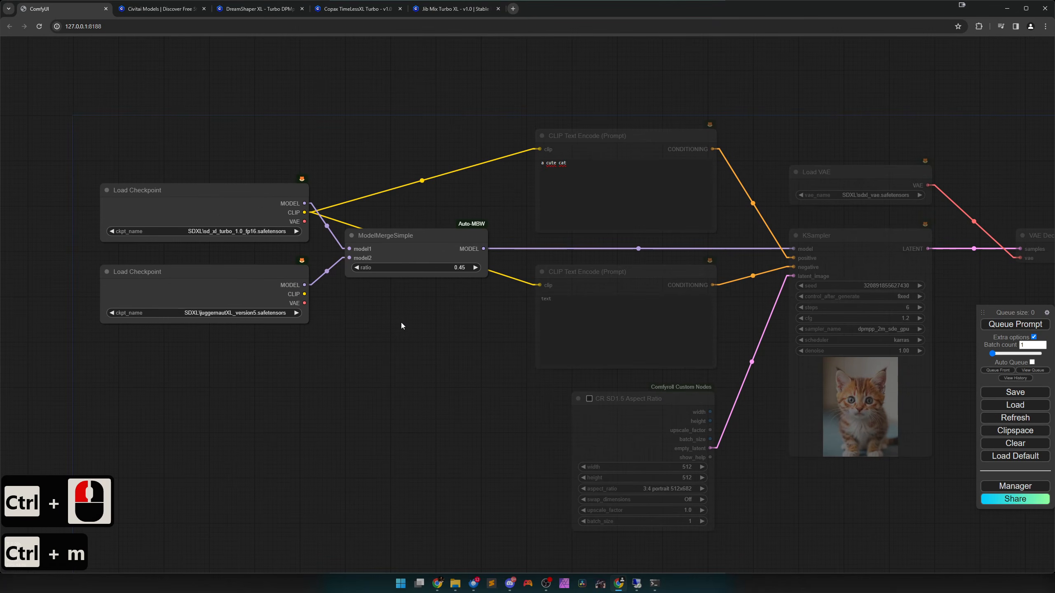
{"action": "right_click", "coordinate": [399, 321]}
{"action": "left_click", "coordinate": [412, 324]}
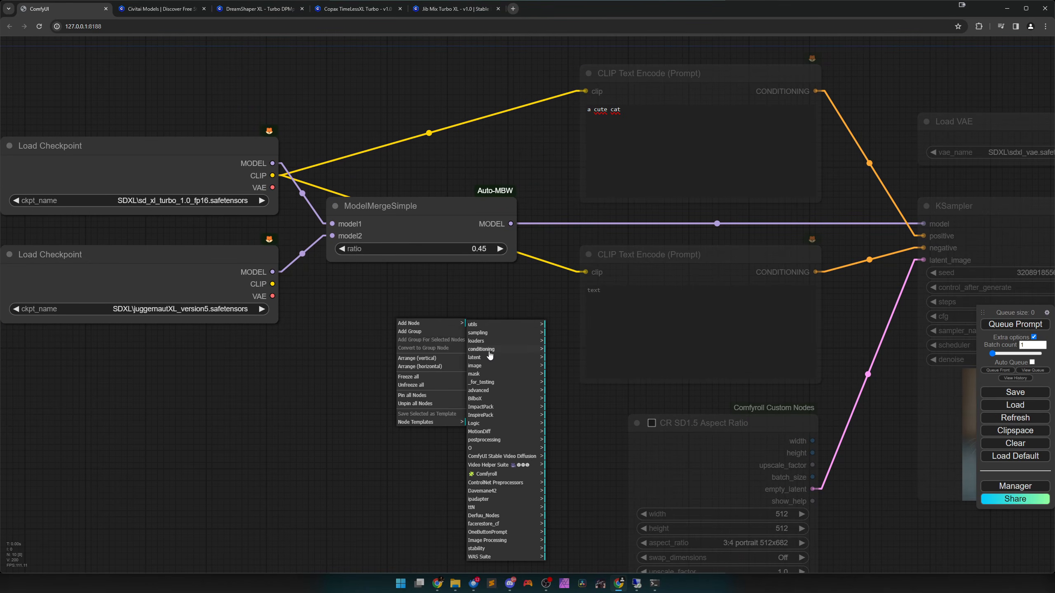
{"action": "left_click", "coordinate": [490, 393]}
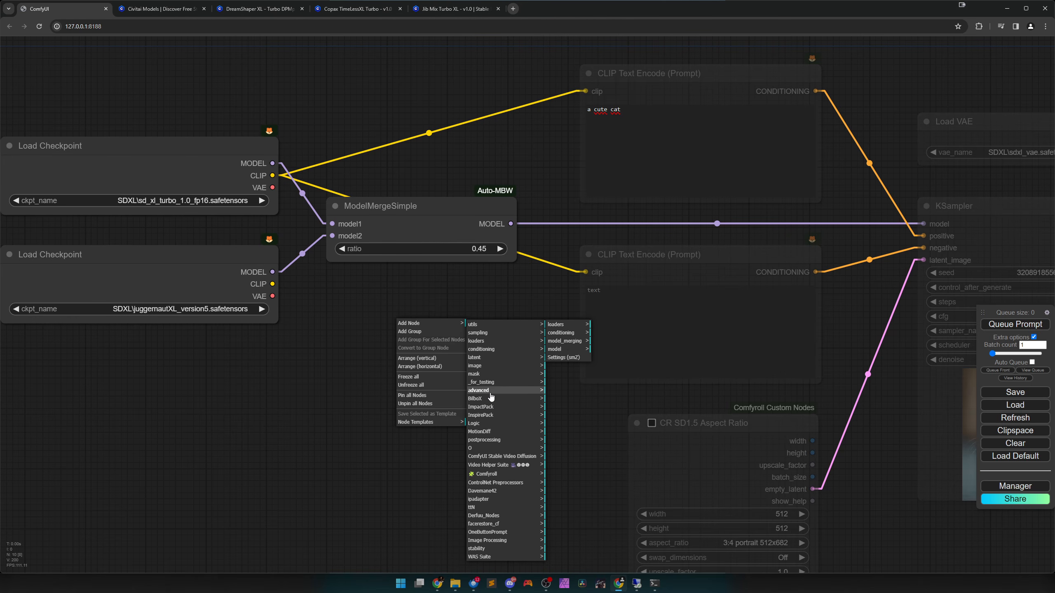
{"action": "left_click", "coordinate": [569, 342]}
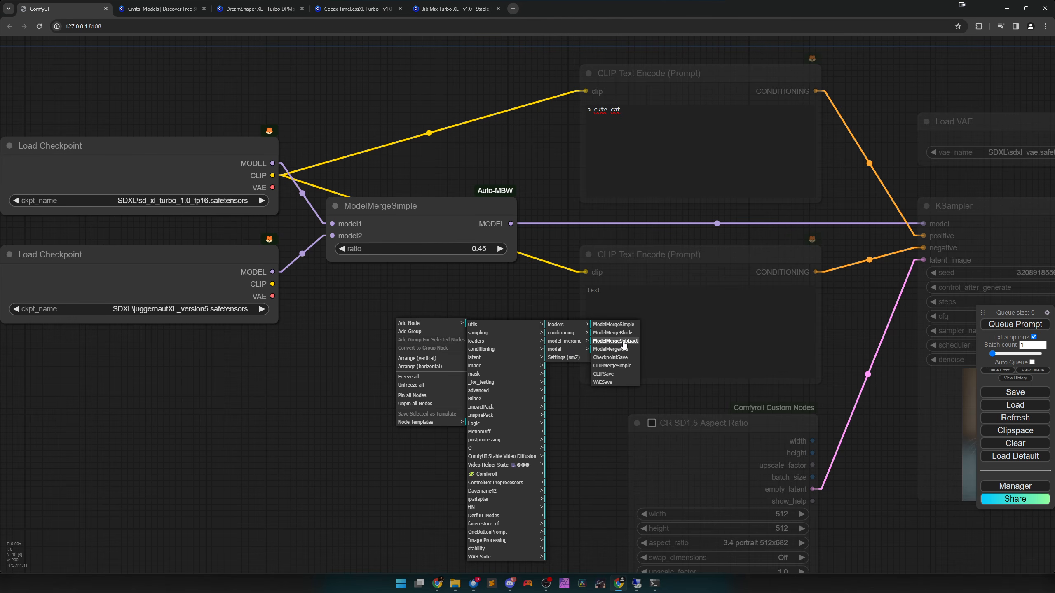
{"action": "left_click", "coordinate": [619, 360]}
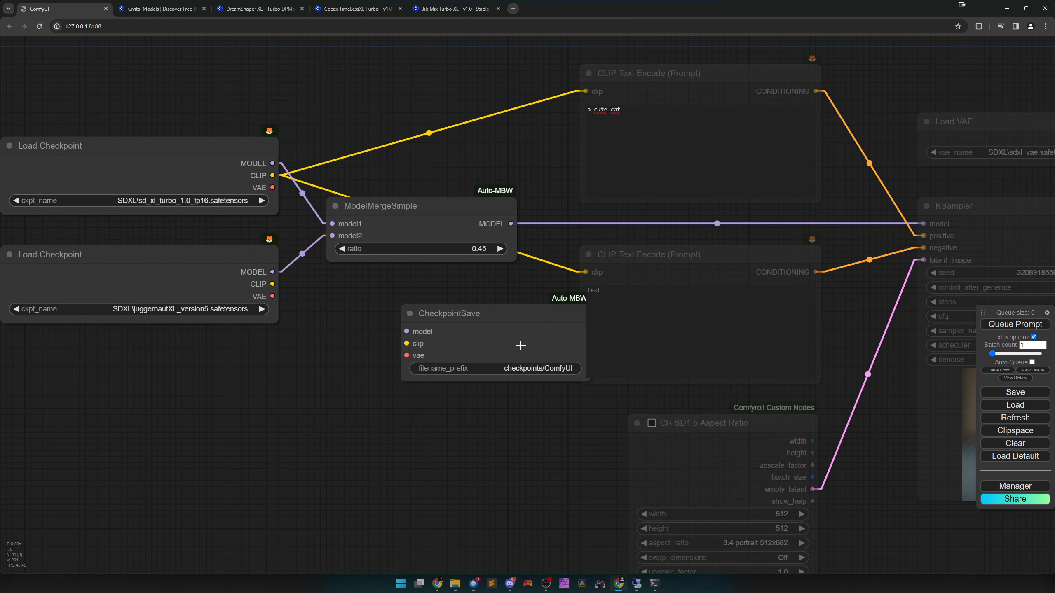
{"action": "left_click_drag", "start_coordinate": [501, 342], "coordinate": [438, 342]}
{"action": "scroll", "coordinate": [463, 374], "scroll_direction": "down", "scroll_amount": 2}
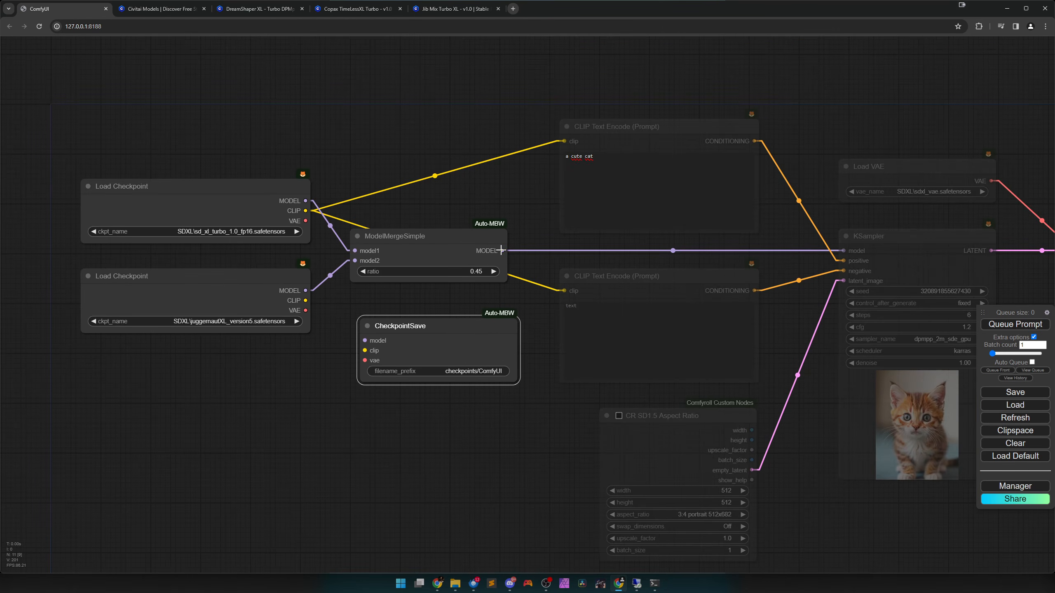
Connect the merged model, the turbo checkpoint's CLIP and the unmuted Load VAE, moved above the checkpoint loaders, to CheckpointSave.
{"action": "left_click_drag", "start_coordinate": [502, 250], "coordinate": [445, 343]}
{"action": "left_click_drag", "start_coordinate": [305, 211], "coordinate": [365, 350]}
{"action": "scroll", "coordinate": [405, 365], "scroll_direction": "down", "scroll_amount": 3}
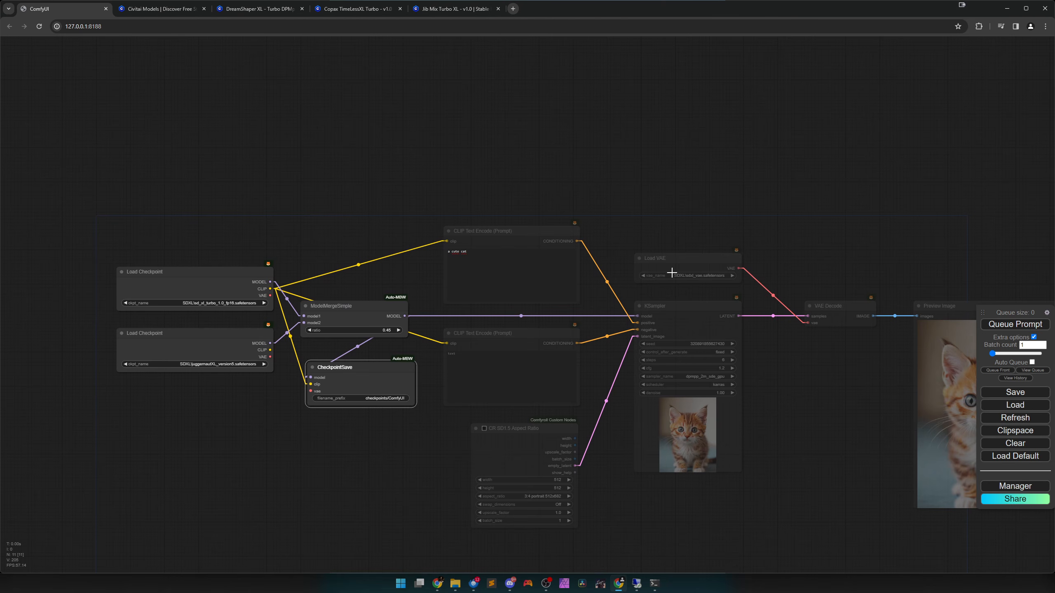
{"action": "left_click_drag", "start_coordinate": [672, 262], "coordinate": [333, 400]}
{"action": "key", "text": "ctrl+m"}
{"action": "left_click_drag", "start_coordinate": [201, 203], "coordinate": [213, 237]}
{"action": "scroll", "coordinate": [380, 442], "scroll_direction": "up", "scroll_amount": 6}
Set the CheckpointSave filename prefix to checkpoints/TURBOTUT.
{"action": "left_click", "coordinate": [417, 364]}
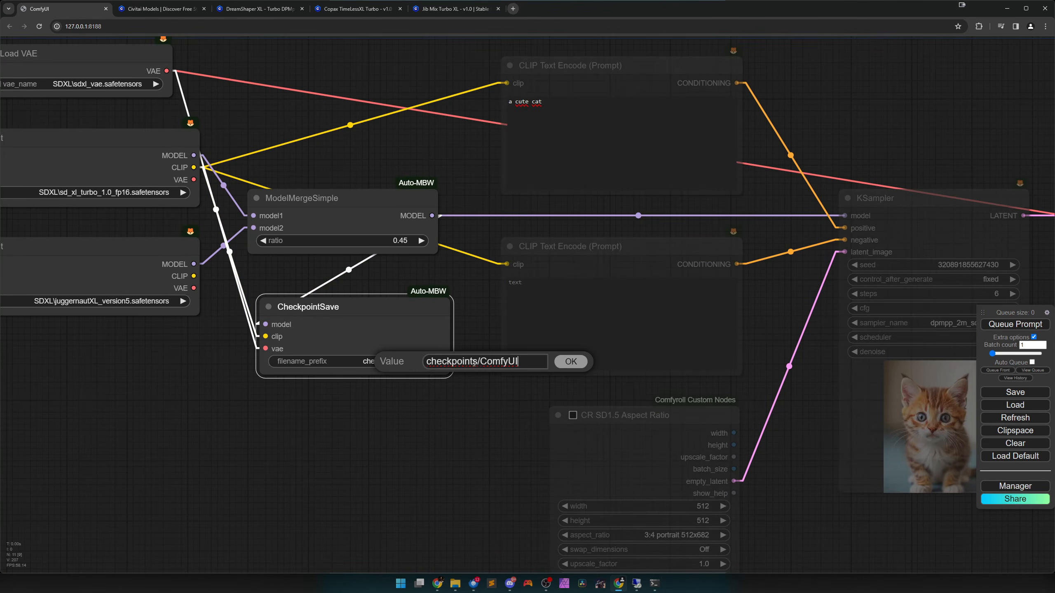
{"action": "left_click_drag", "start_coordinate": [520, 360], "coordinate": [480, 358]}
{"action": "type", "text": "TUBRO"}
{"action": "key", "text": "BackSpace"}
{"action": "key", "text": "BackSpace"}
{"action": "key", "text": "BackSpace"}
{"action": "type", "text": "RBOTUT"}
{"action": "left_click", "coordinate": [570, 362]}
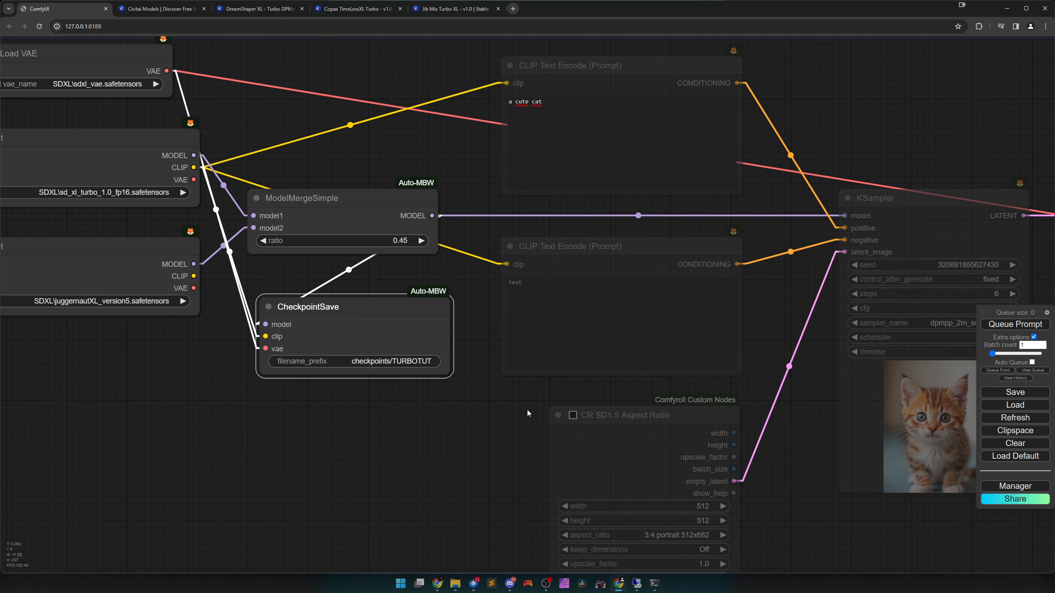
Queue the workflow to save the merged model as a checkpoint.
{"action": "scroll", "coordinate": [478, 423], "scroll_direction": "down", "scroll_amount": 3}
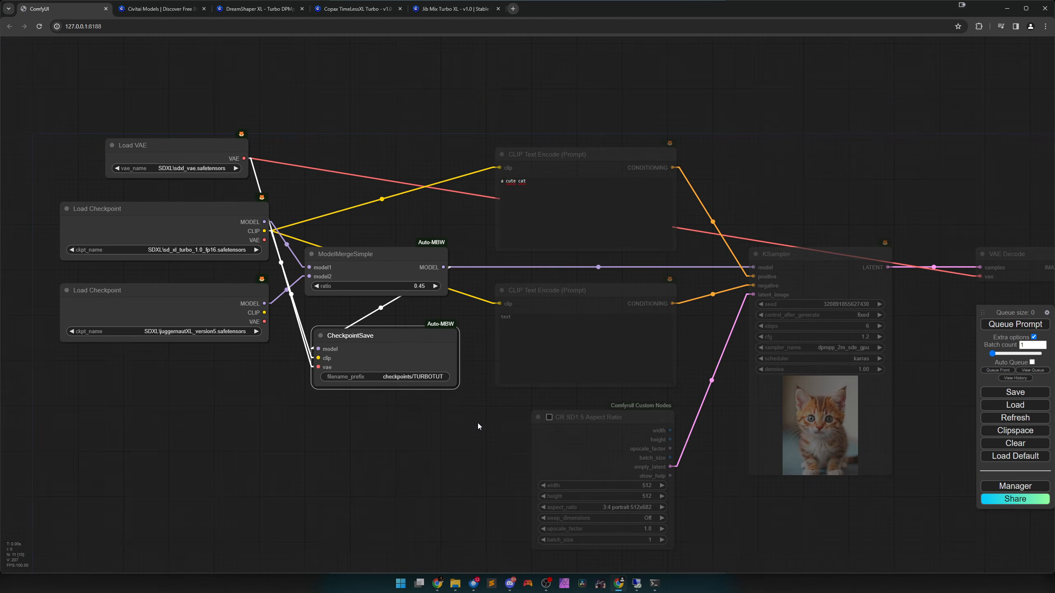
{"action": "scroll", "coordinate": [477, 423], "scroll_direction": "down", "scroll_amount": 1}
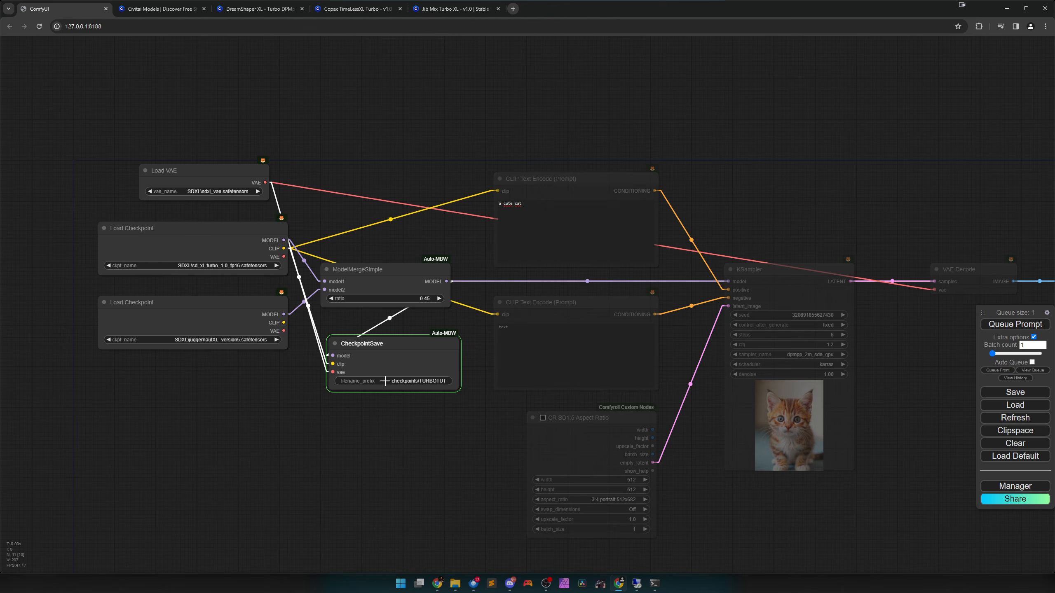
{"action": "scroll", "coordinate": [394, 383], "scroll_direction": "up", "scroll_amount": 1}
{"action": "scroll", "coordinate": [394, 383], "scroll_direction": "up", "scroll_amount": 6}
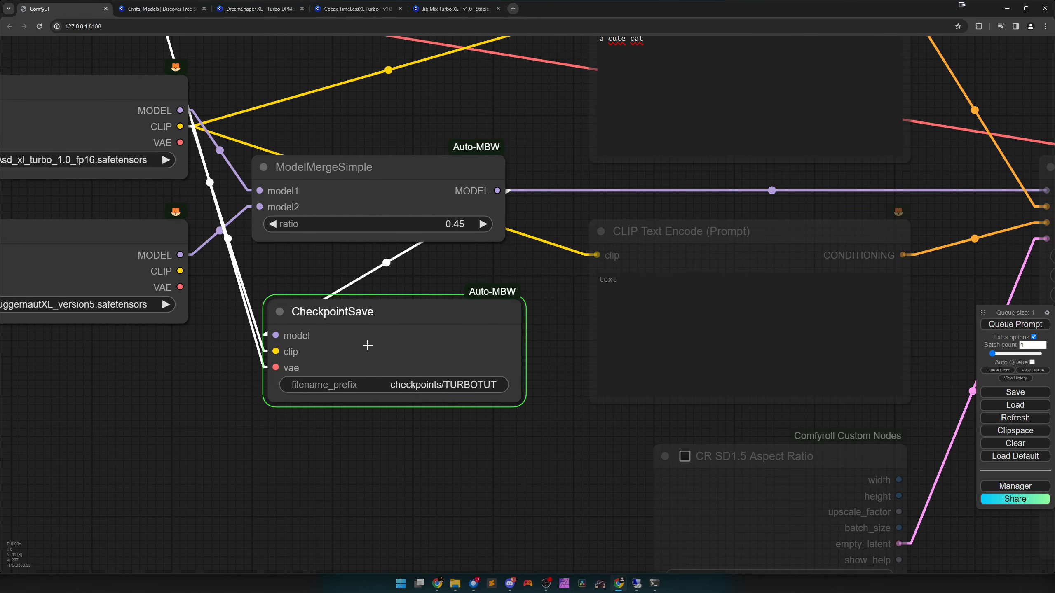
{"action": "scroll", "coordinate": [415, 411], "scroll_direction": "down", "scroll_amount": 6}
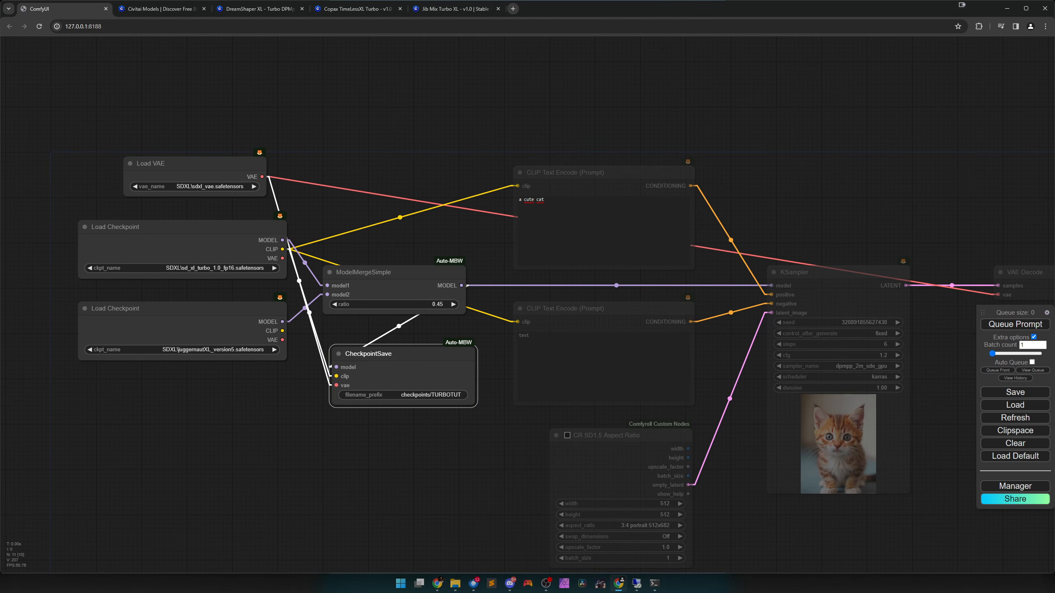
Switch to File Explorer and open the checkpoints folder inside ComfyUI's output folder.
{"action": "key", "text": "alt+Tab"}
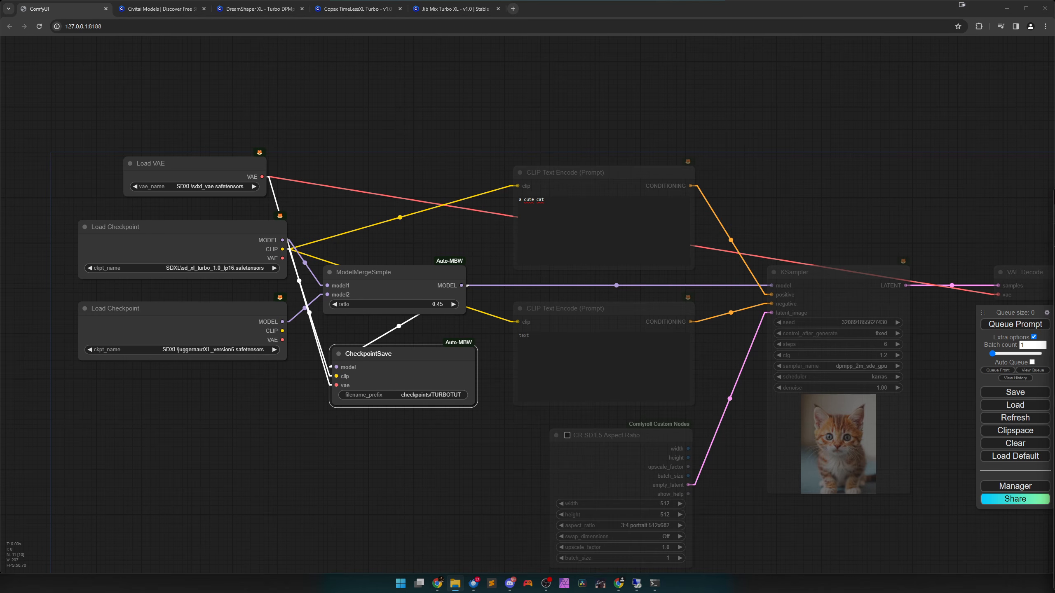
{"action": "left_click_drag", "start_coordinate": [1054, 89], "coordinate": [501, 101]}
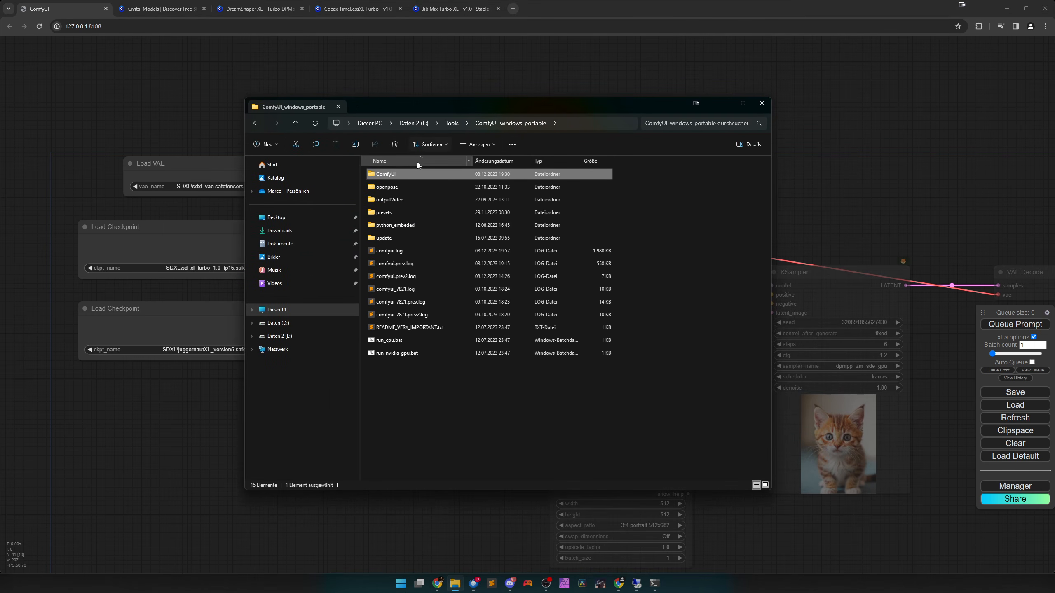
{"action": "double_click", "coordinate": [394, 179]}
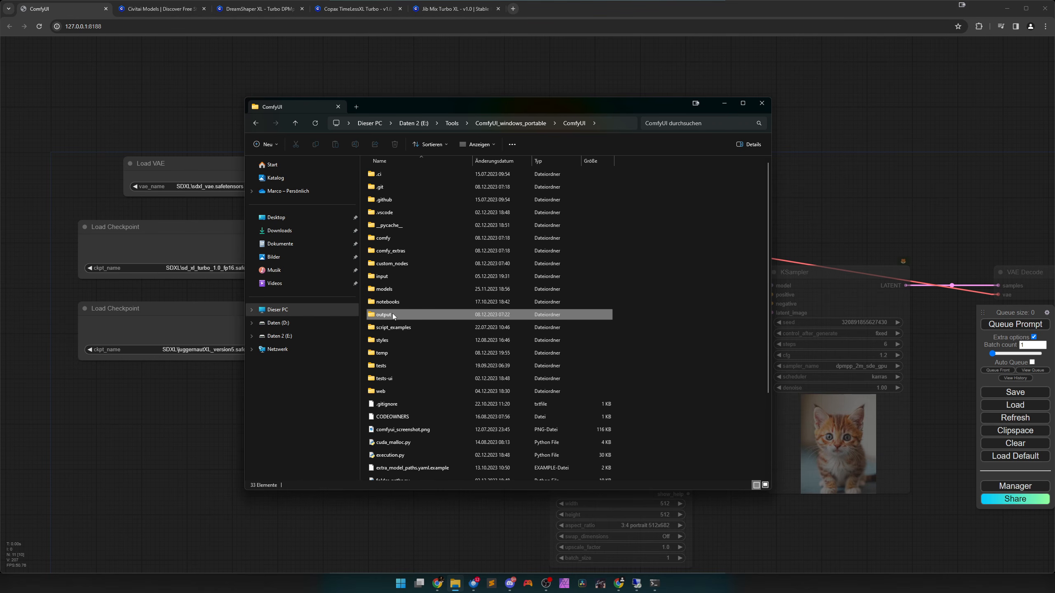
{"action": "double_click", "coordinate": [392, 315]}
{"action": "left_click", "coordinate": [560, 217]}
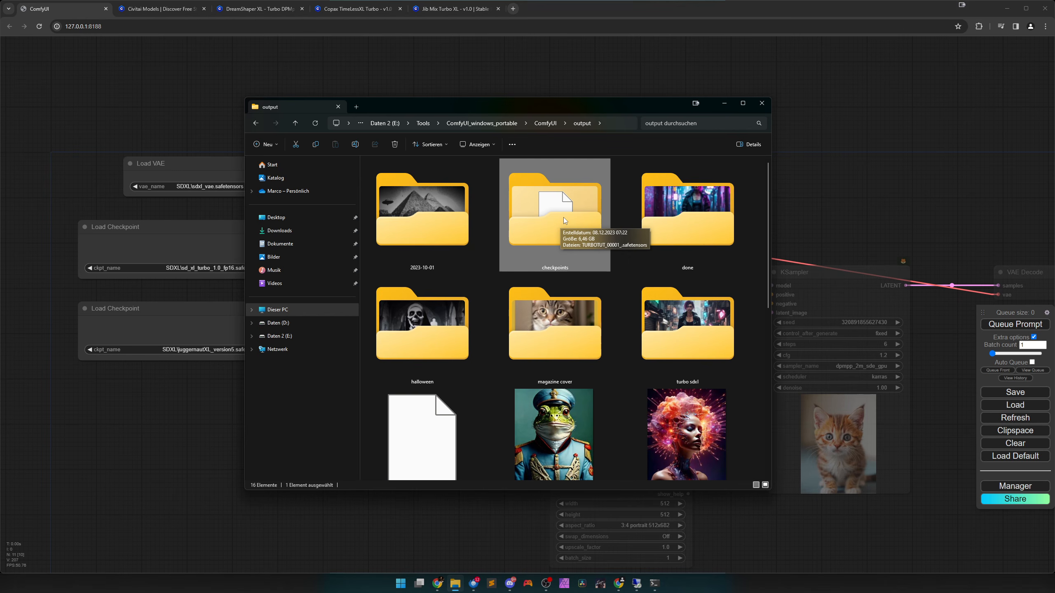
{"action": "double_click", "coordinate": [564, 218]}
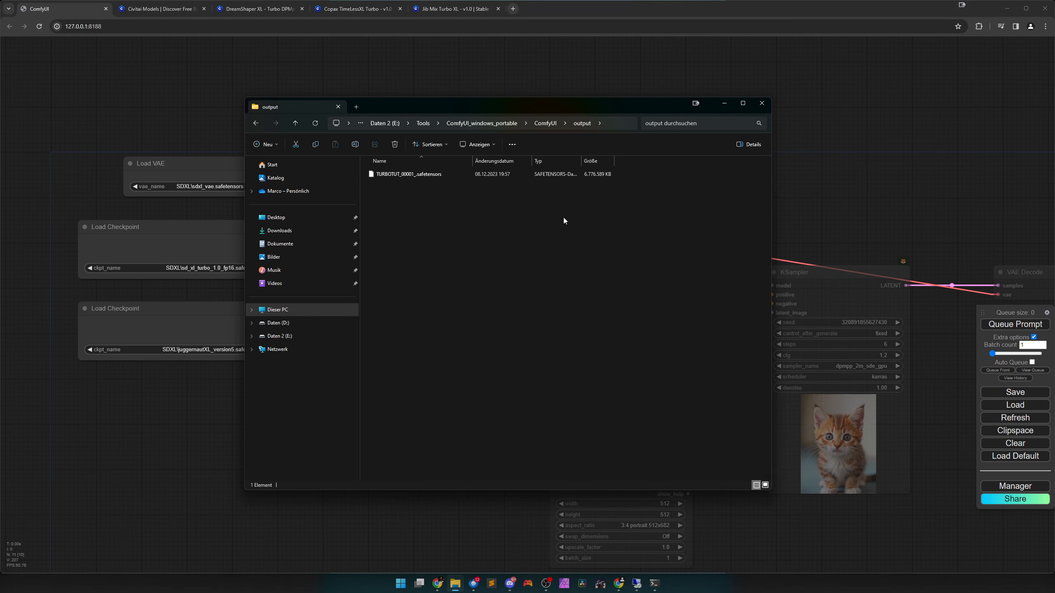
Move TURBOTUT_00001_.safetensors into ComfyUI's models/checkpoints folder and put the File Explorer window out of the way.
{"action": "left_click", "coordinate": [441, 175]}
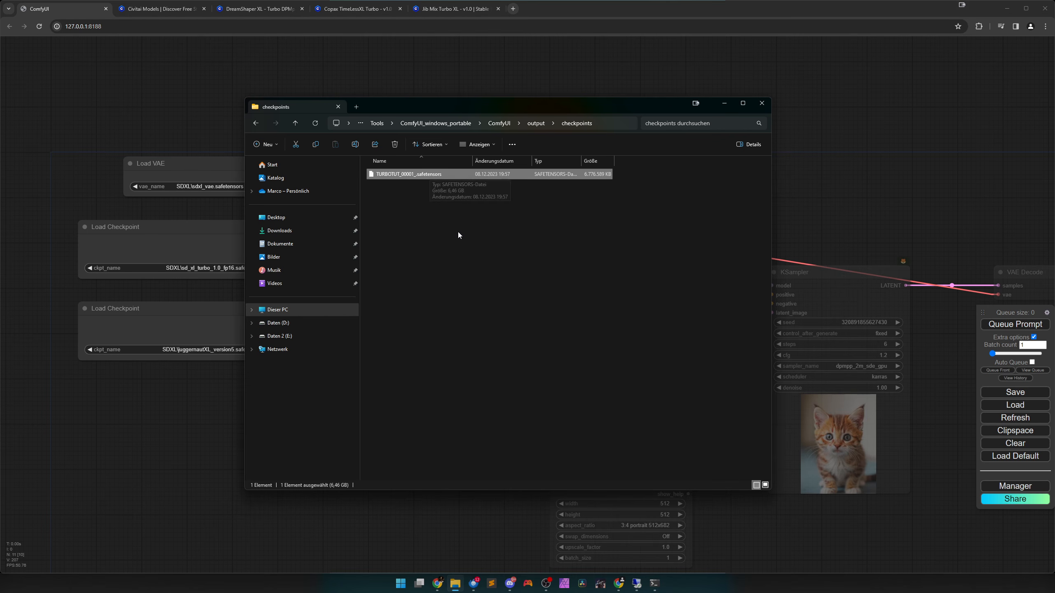
{"action": "key", "text": "ctrl+x"}
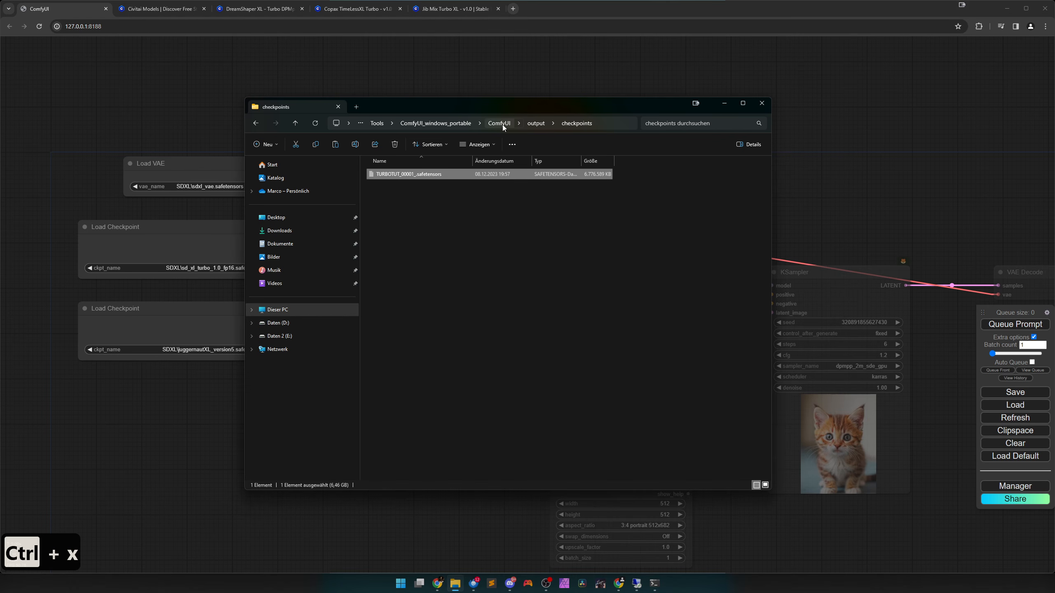
{"action": "left_click", "coordinate": [503, 125]}
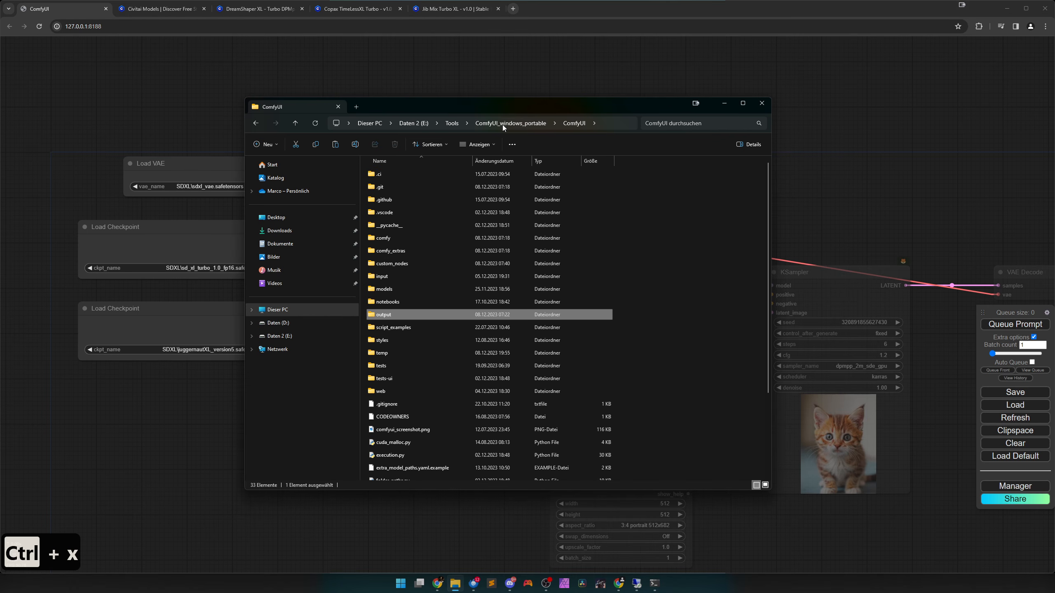
{"action": "double_click", "coordinate": [417, 291]}
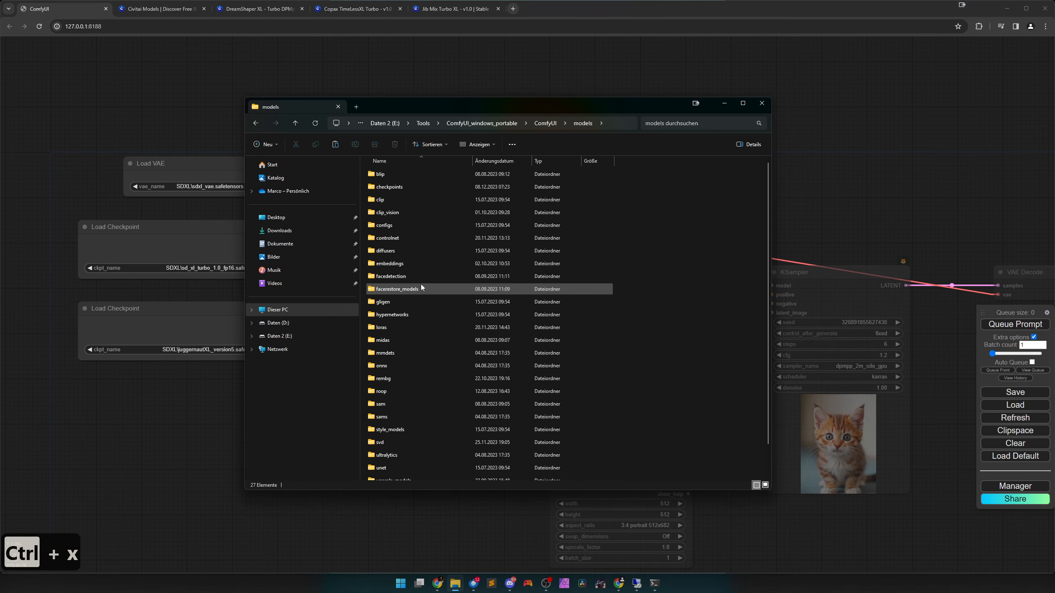
{"action": "double_click", "coordinate": [414, 188]}
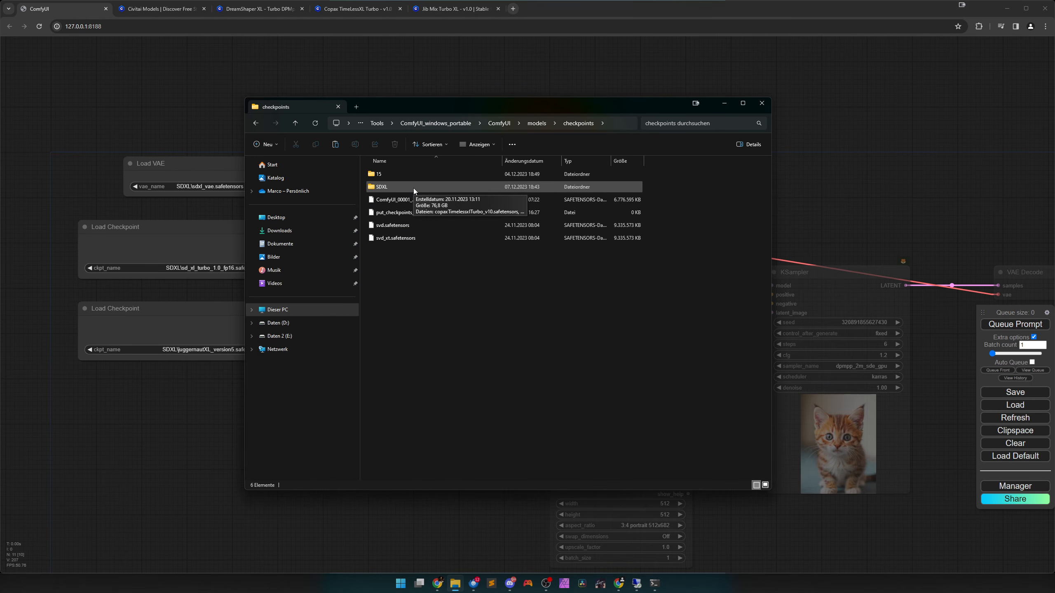
{"action": "key", "text": "ctrl+v"}
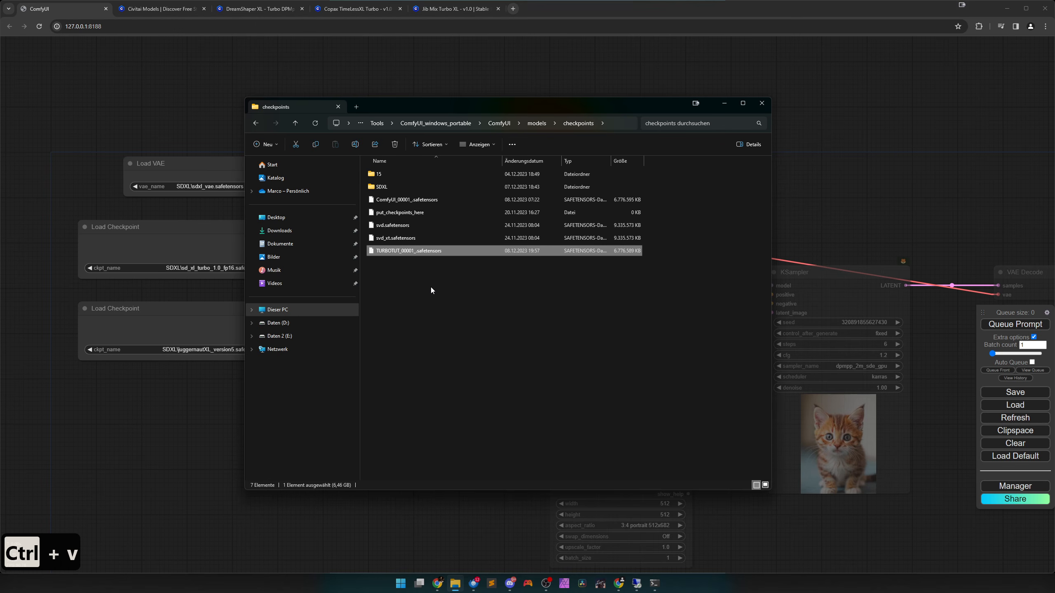
{"action": "left_click", "coordinate": [430, 287]}
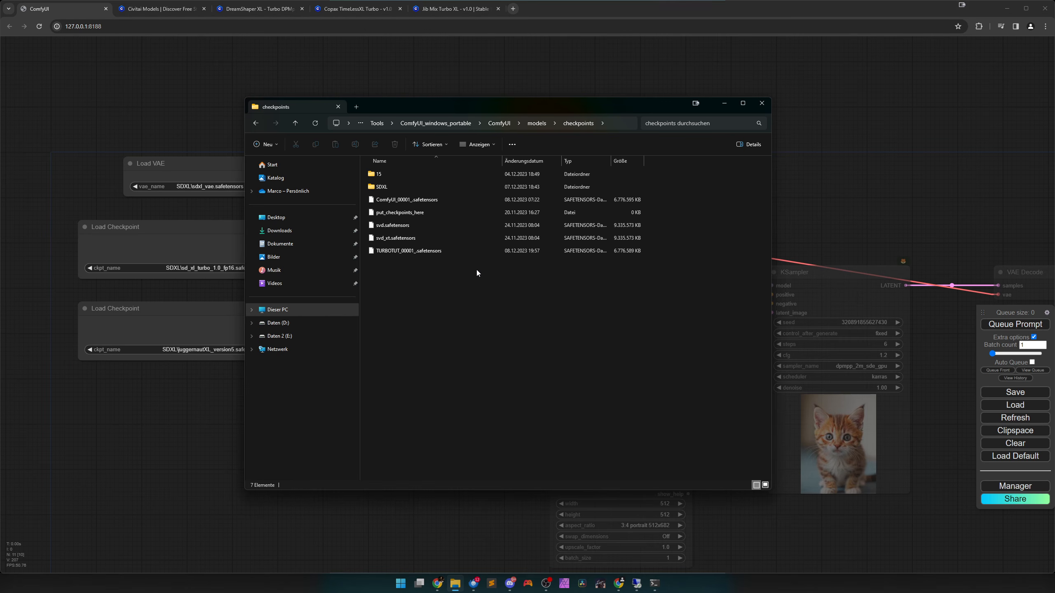
{"action": "left_click_drag", "start_coordinate": [609, 107], "coordinate": [1054, 125]}
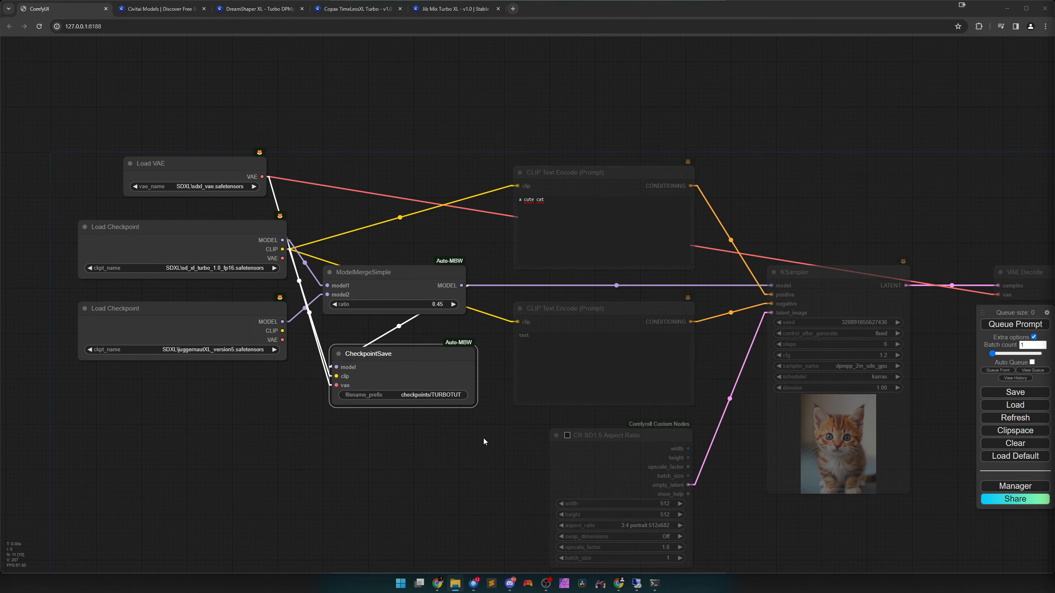
Delete the CheckpointSave, ModelMergeSimple and Load VAE nodes from the ComfyUI workflow.
{"action": "scroll", "coordinate": [483, 439], "scroll_direction": "down", "scroll_amount": 5}
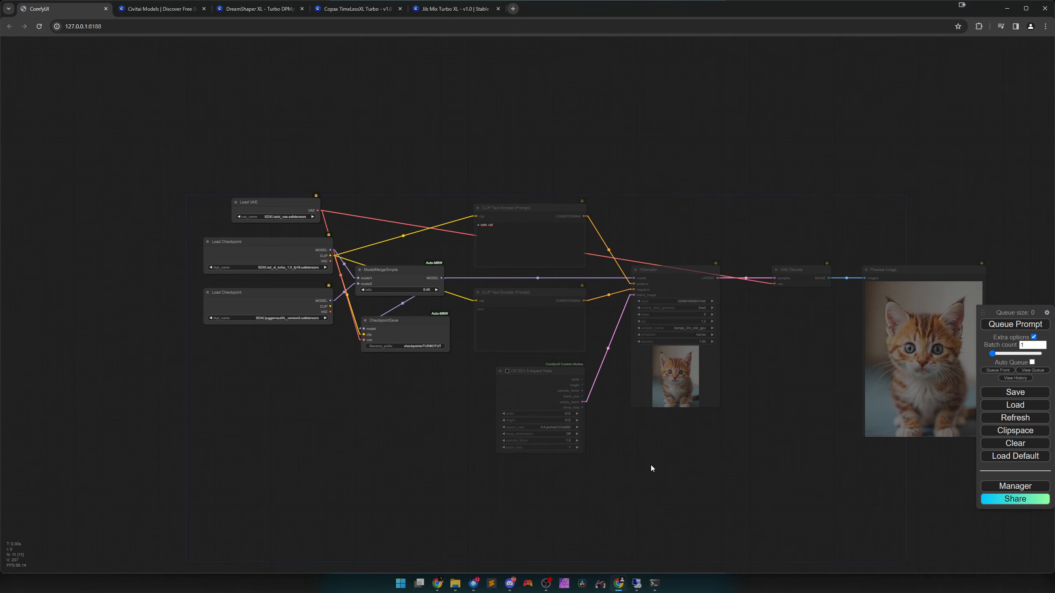
{"action": "left_click_drag", "start_coordinate": [651, 464], "coordinate": [544, 463]}
{"action": "left_click", "coordinate": [322, 329]}
{"action": "key", "text": "Delete"}
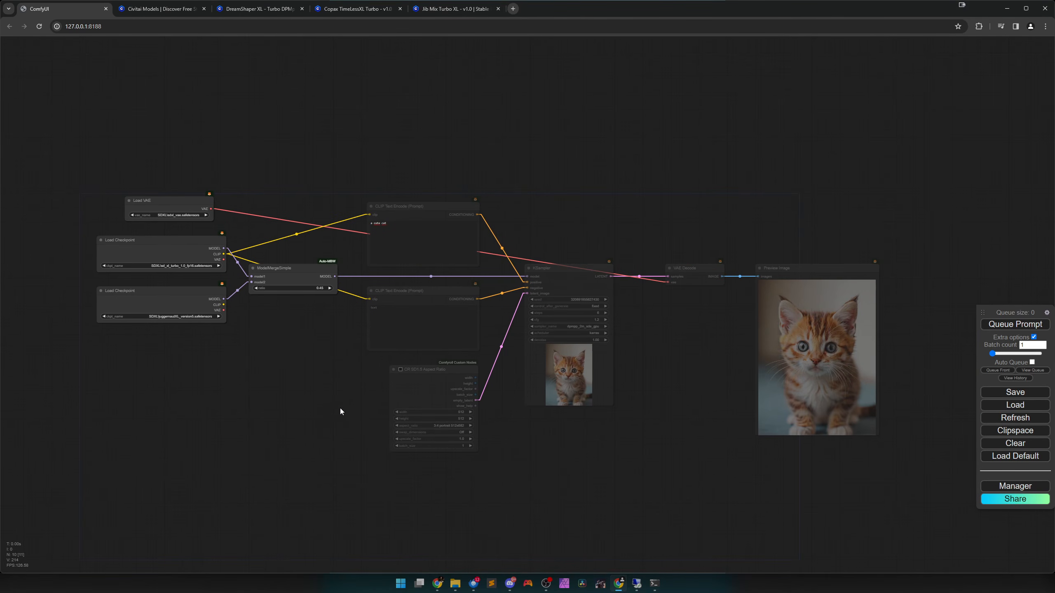
{"action": "left_click", "coordinate": [287, 276]}
{"action": "key", "text": "Delete"}
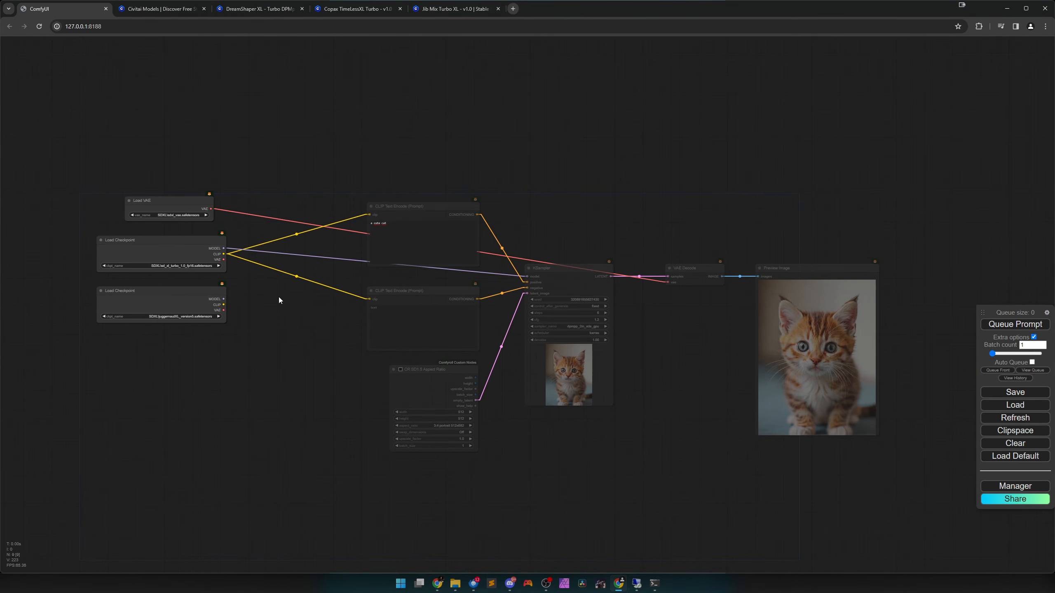
{"action": "left_click", "coordinate": [180, 205]}
{"action": "key", "text": "Delete"}
{"action": "left_click_drag", "start_coordinate": [338, 397], "coordinate": [304, 367]}
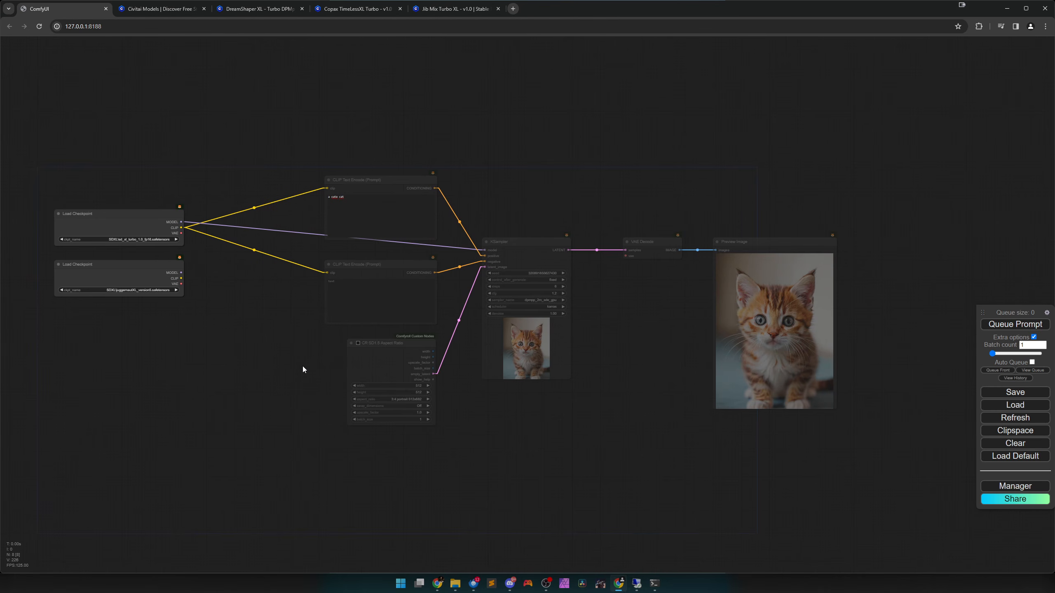
Unmute the two CLIP Text Encode nodes, CR SD1.5 Aspect Ratio, KSampler, VAE Decode and Preview Image nodes together.
{"action": "left_click_drag", "start_coordinate": [360, 142], "coordinate": [780, 451]}
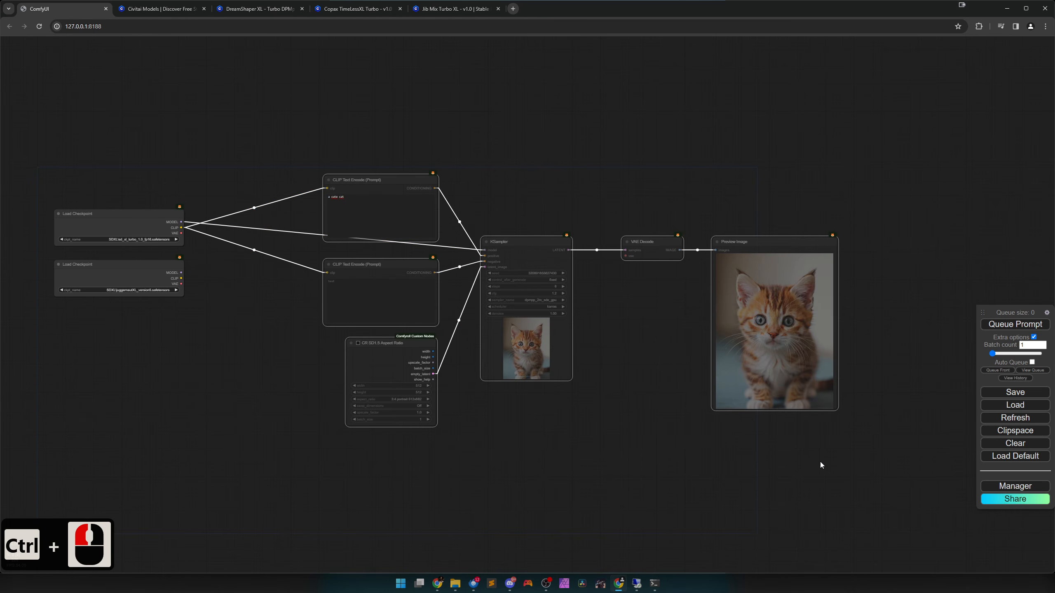
{"action": "key", "text": "ctrl+m"}
Delete the Load Checkpoint node holding juggernautXL_version5 and move the remaining Load Checkpoint node closer to the prompt nodes.
{"action": "left_click_drag", "start_coordinate": [323, 399], "coordinate": [609, 433]}
{"action": "scroll", "coordinate": [503, 419], "scroll_direction": "up", "scroll_amount": 4}
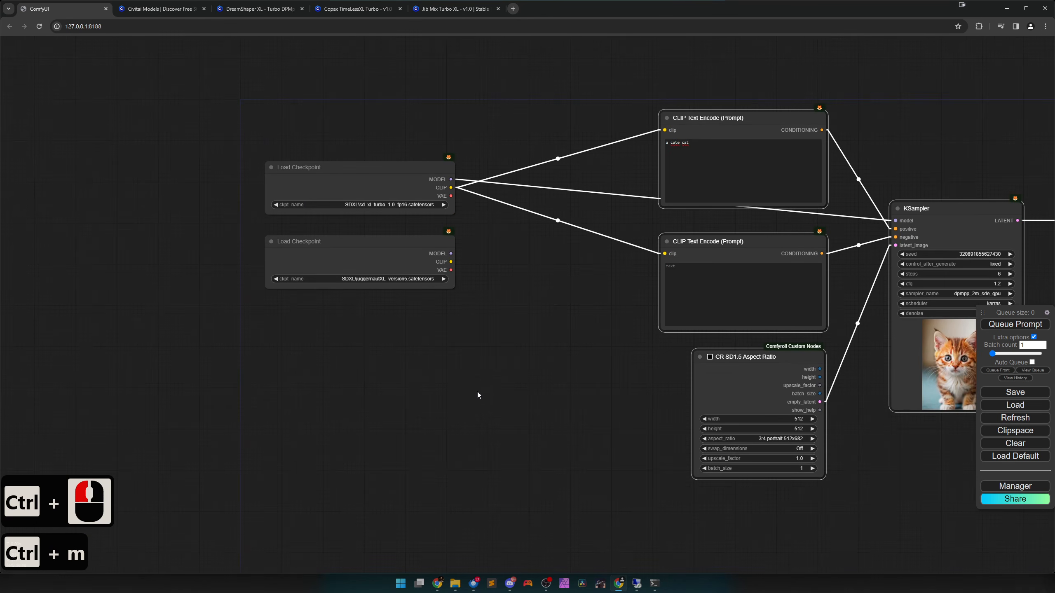
{"action": "left_click", "coordinate": [389, 263]}
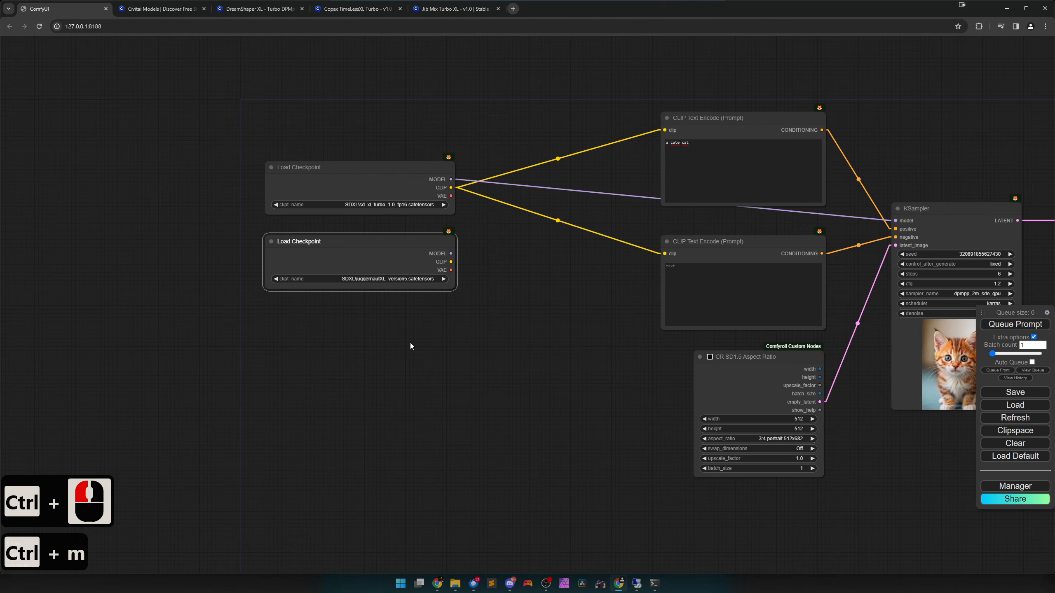
{"action": "key", "text": "Delete"}
{"action": "left_click_drag", "start_coordinate": [471, 319], "coordinate": [444, 375]}
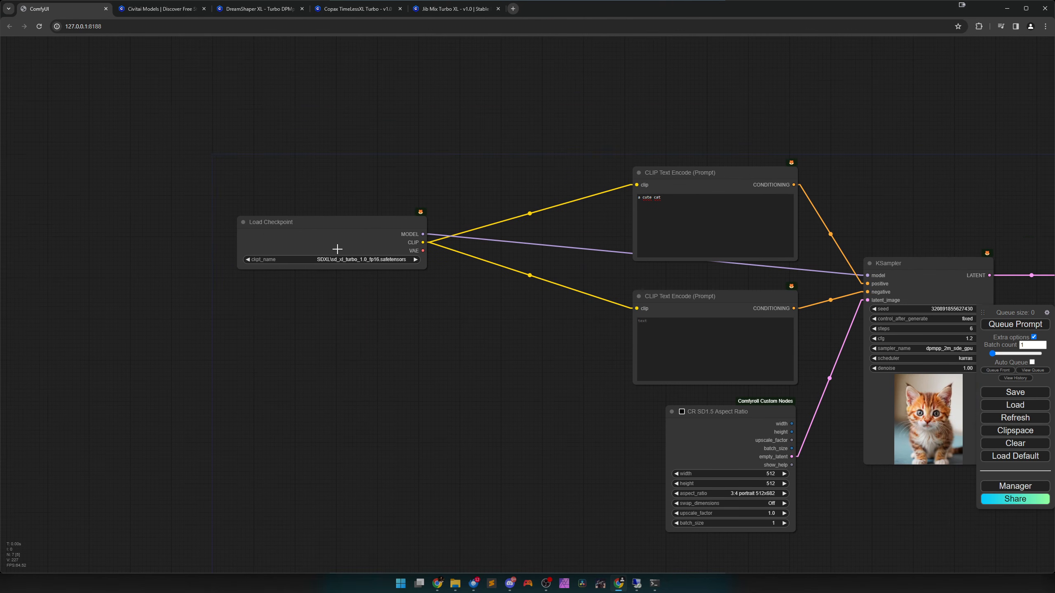
{"action": "left_click_drag", "start_coordinate": [337, 249], "coordinate": [435, 281]}
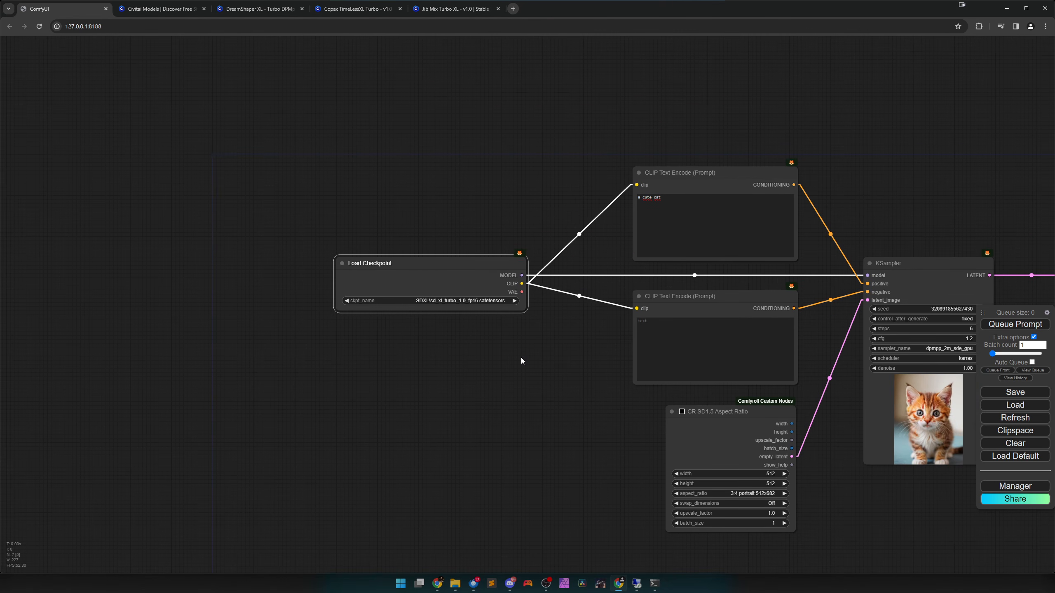
Refresh the ComfyUI model lists and set the Load Checkpoint node to TURBOTUT_00001_.safetensors.
{"action": "left_click", "coordinate": [1012, 419]}
{"action": "left_click", "coordinate": [481, 300]}
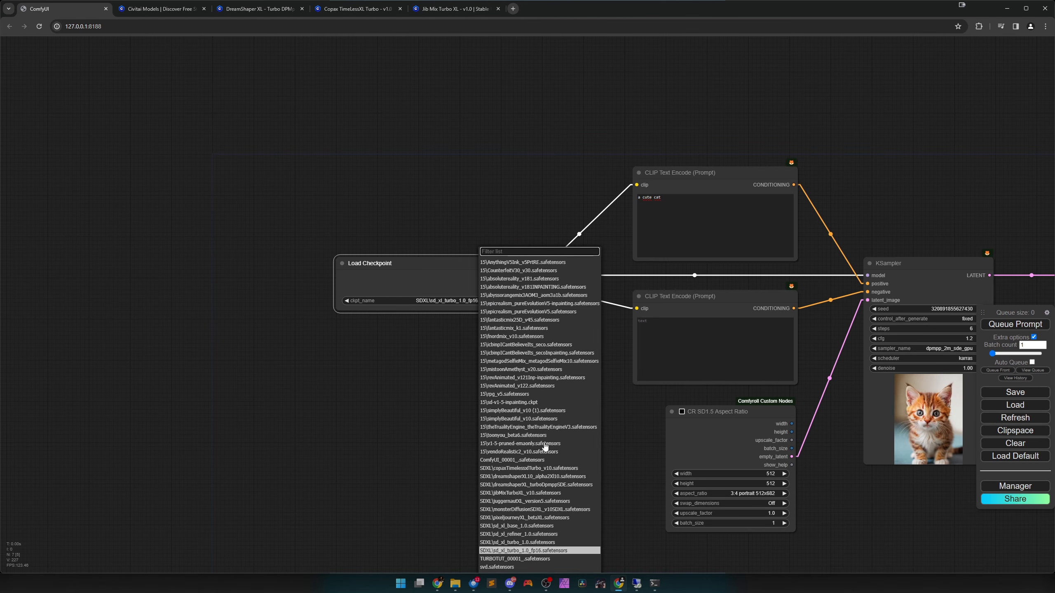
{"action": "left_click", "coordinate": [503, 559]}
{"action": "scroll", "coordinate": [454, 345], "scroll_direction": "up", "scroll_amount": 5}
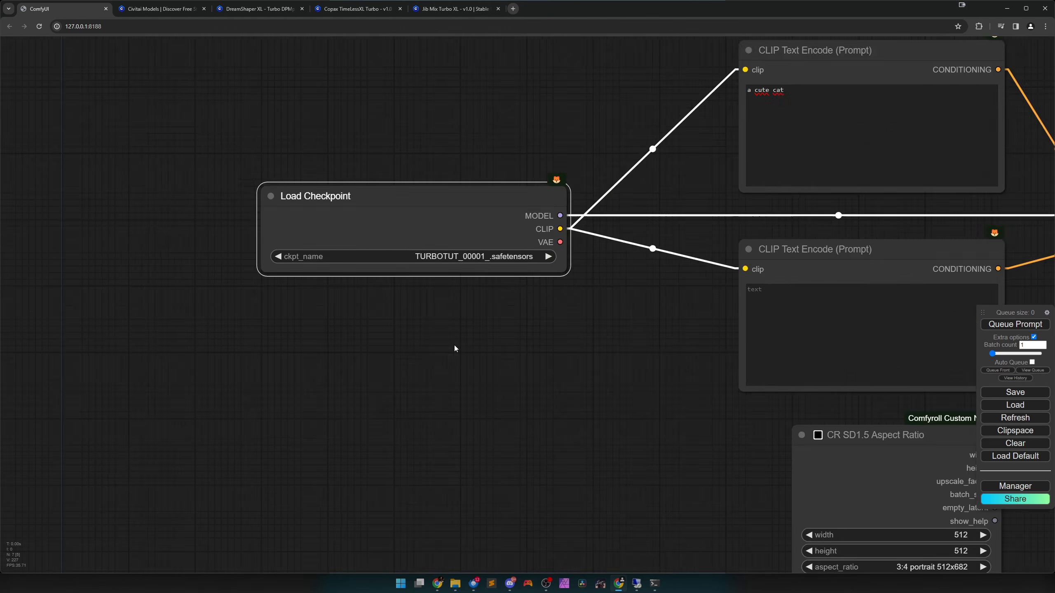
{"action": "scroll", "coordinate": [454, 340], "scroll_direction": "up", "scroll_amount": 3}
{"action": "left_click_drag", "start_coordinate": [454, 287], "coordinate": [481, 384]}
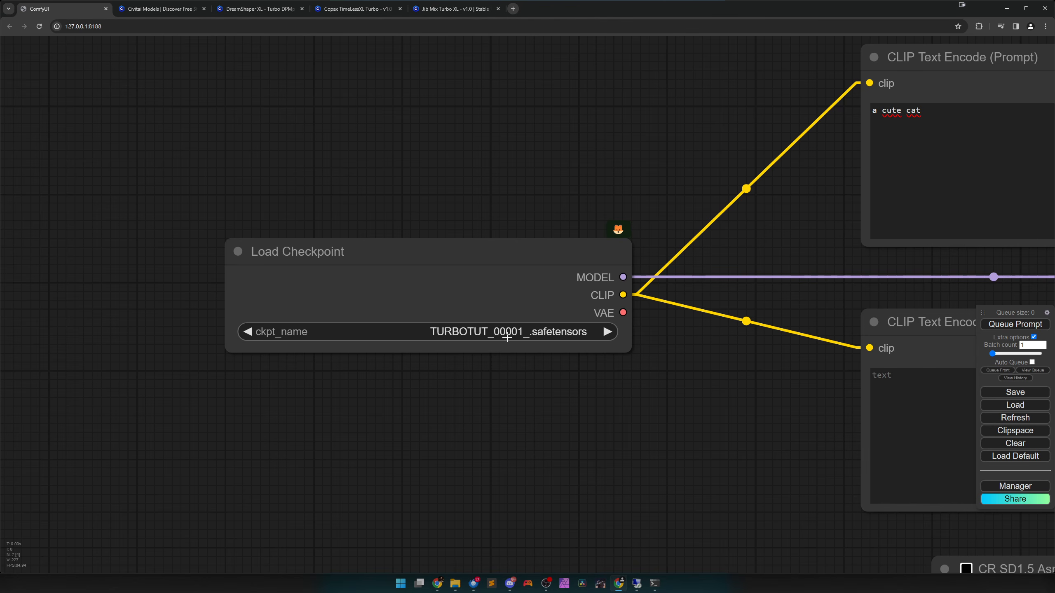
Connect the Load Checkpoint node's VAE output to the VAE Decode node's vae input and queue the prompt.
{"action": "scroll", "coordinate": [626, 429], "scroll_direction": "down", "scroll_amount": 9}
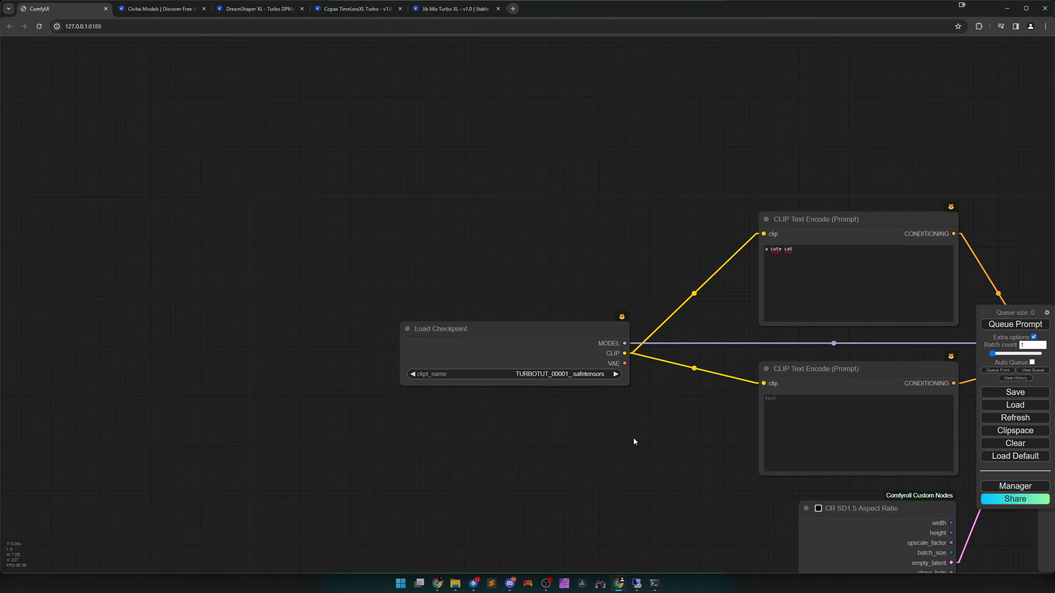
{"action": "left_click_drag", "start_coordinate": [656, 453], "coordinate": [325, 405]}
{"action": "scroll", "coordinate": [297, 404], "scroll_direction": "down", "scroll_amount": 3}
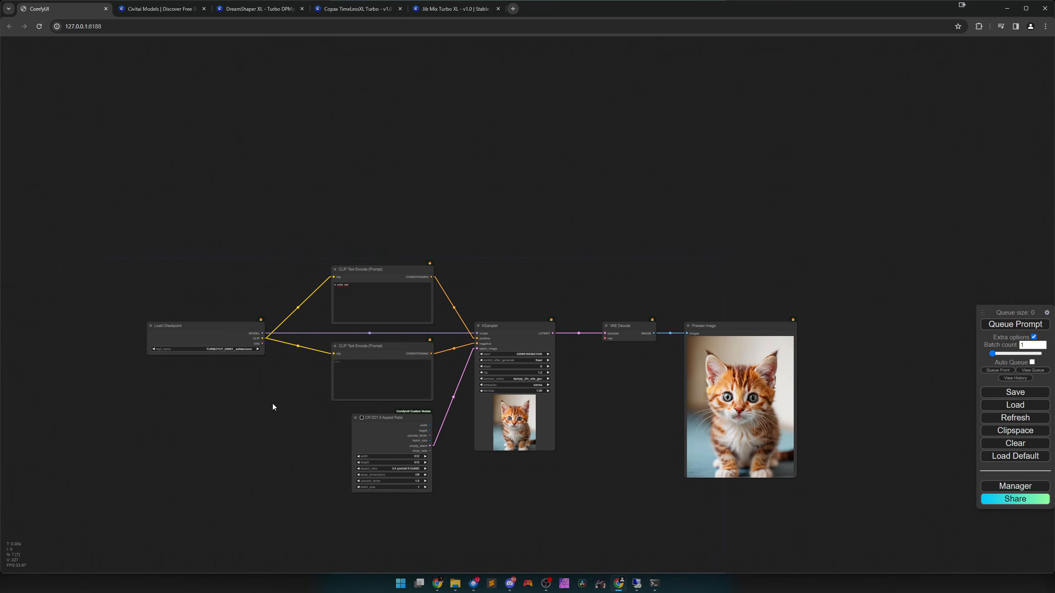
{"action": "left_click_drag", "start_coordinate": [253, 343], "coordinate": [595, 339]}
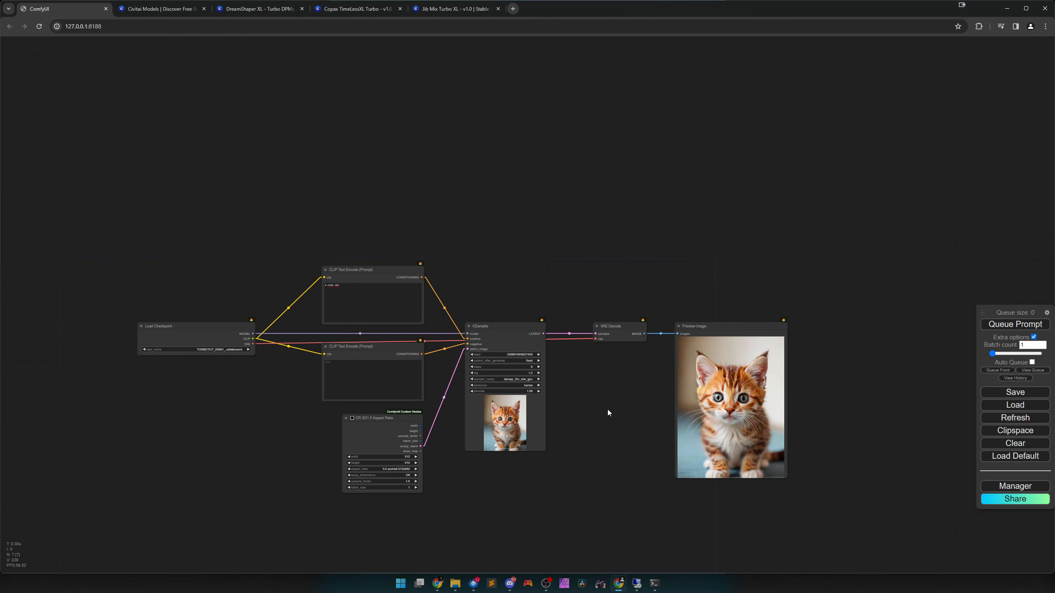
{"action": "scroll", "coordinate": [606, 424], "scroll_direction": "up", "scroll_amount": 3}
{"action": "left_click_drag", "start_coordinate": [605, 425], "coordinate": [707, 365]}
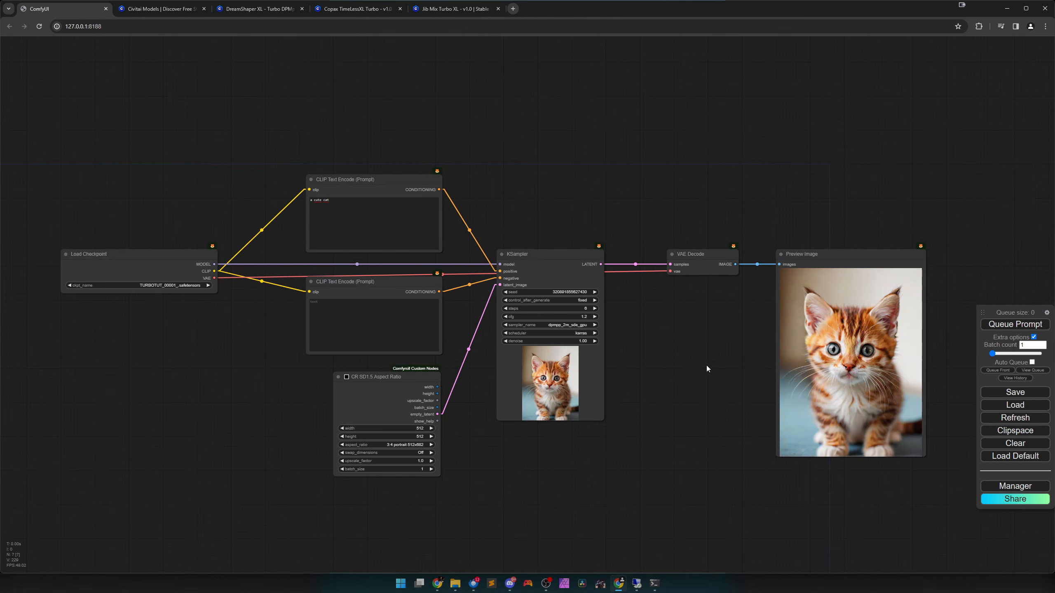
{"action": "left_click", "coordinate": [1009, 326]}
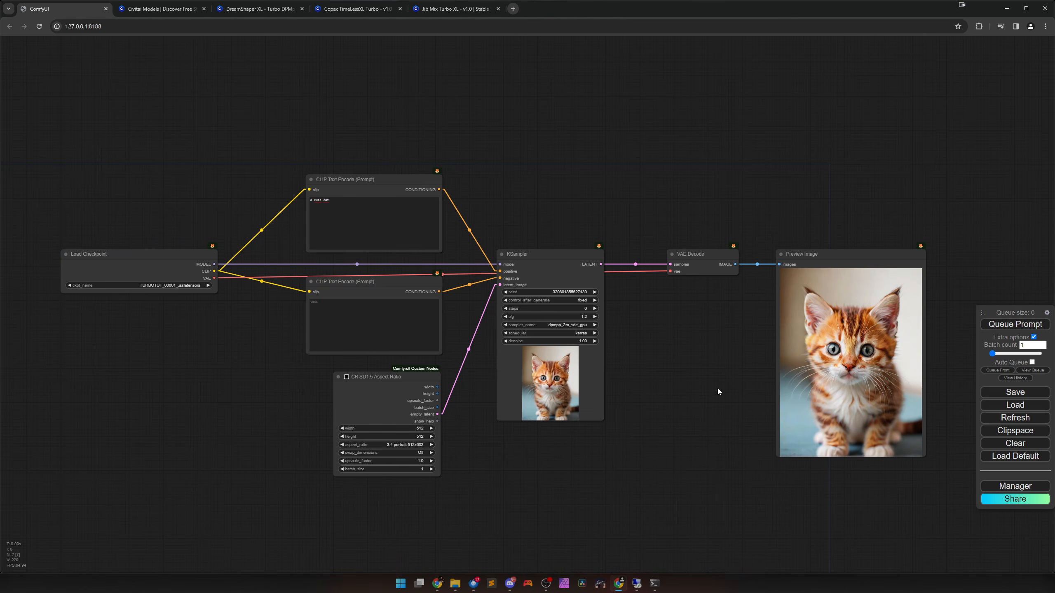
Move the positive CLIP Text Encode node above Preview Image, and start the prompt queue with Auto Queue enabled.
{"action": "left_click_drag", "start_coordinate": [686, 390], "coordinate": [622, 427]}
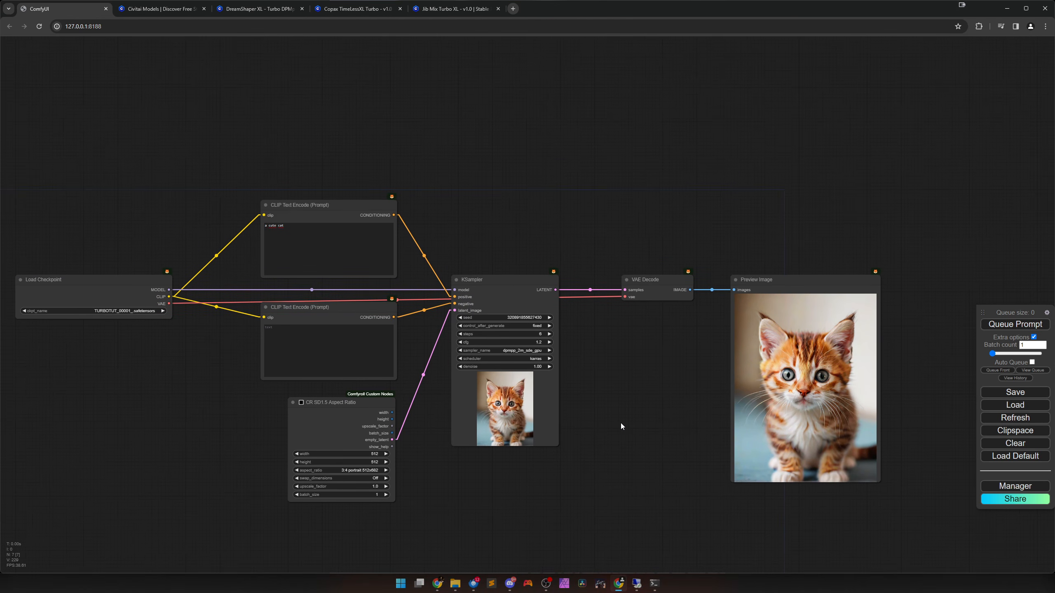
{"action": "left_click_drag", "start_coordinate": [336, 212], "coordinate": [812, 212]}
{"action": "scroll", "coordinate": [908, 341], "scroll_direction": "up", "scroll_amount": 4}
{"action": "left_click_drag", "start_coordinate": [908, 341], "coordinate": [730, 314]}
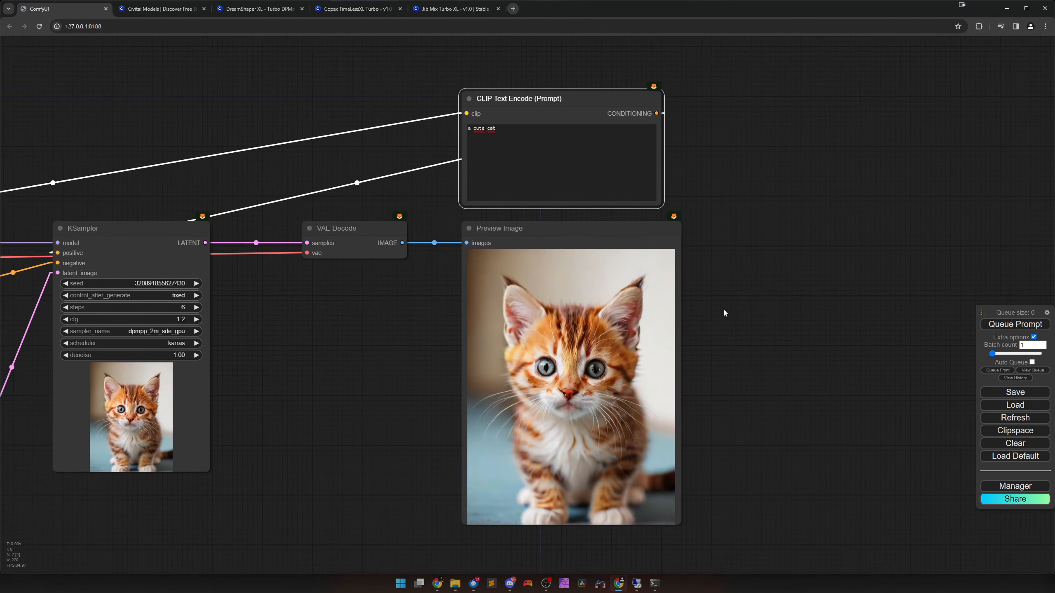
{"action": "left_click", "coordinate": [1032, 362]}
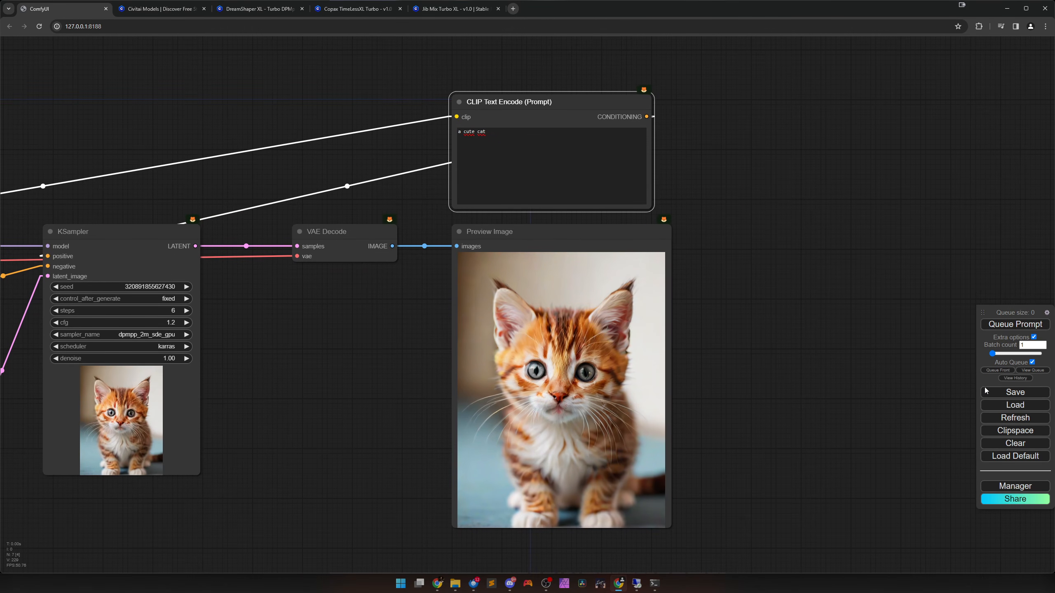
{"action": "left_click", "coordinate": [998, 325]}
Replace the positive prompt with "a soldier holding a gun" while Auto Queue regenerates the image.
{"action": "left_click", "coordinate": [537, 168]}
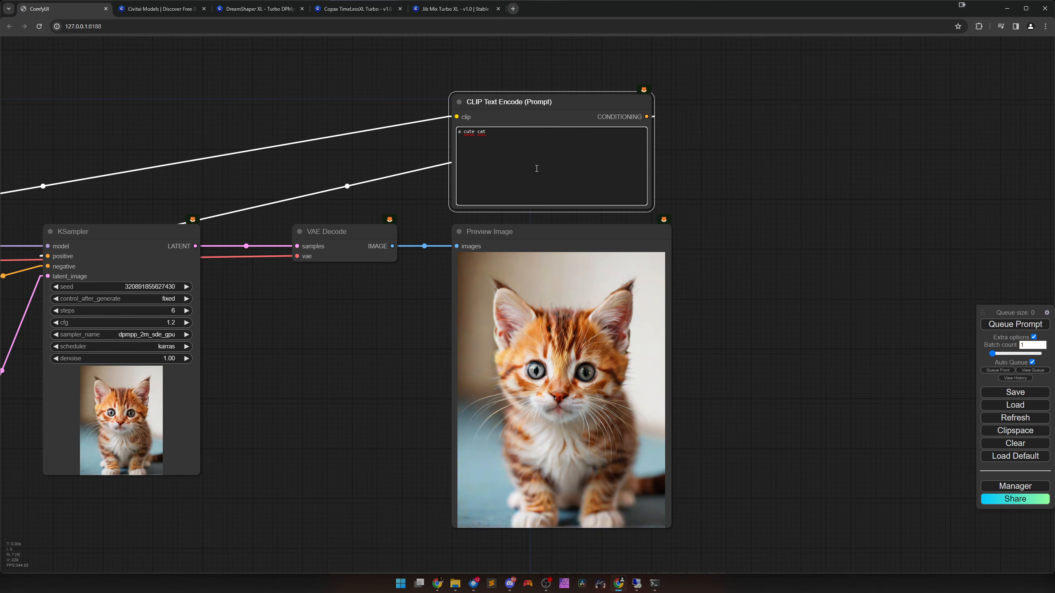
{"action": "key", "text": "ctrl+a"}
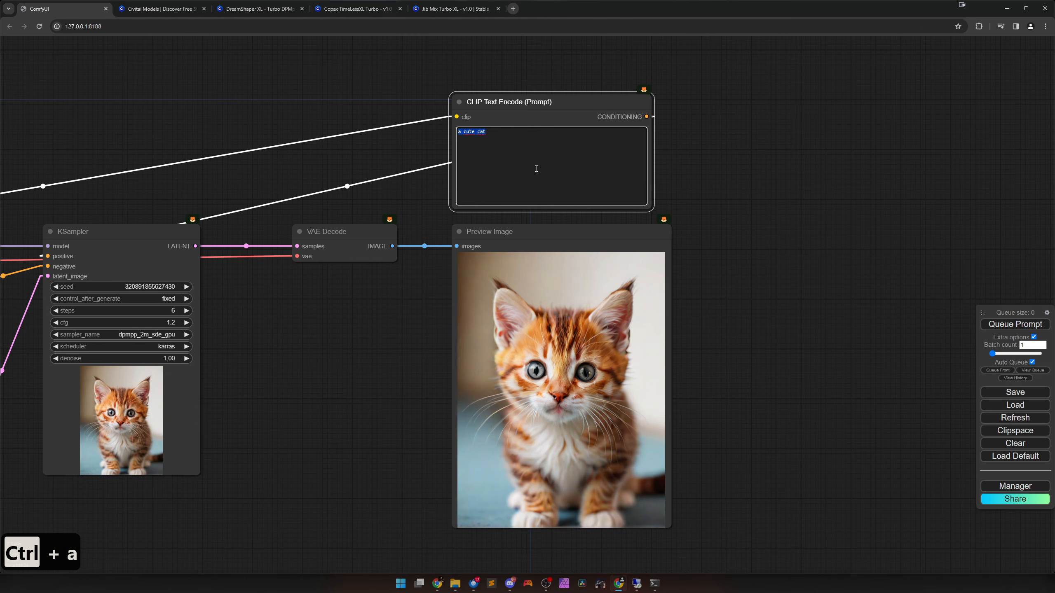
{"action": "type", "text": "a soldier h"}
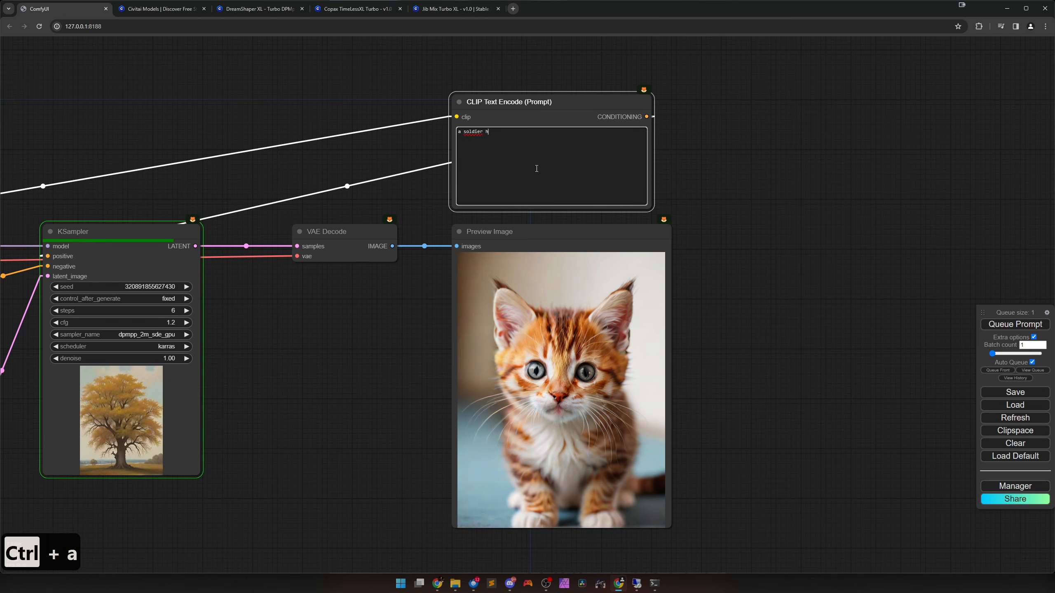
{"action": "type", "text": "olding a "}
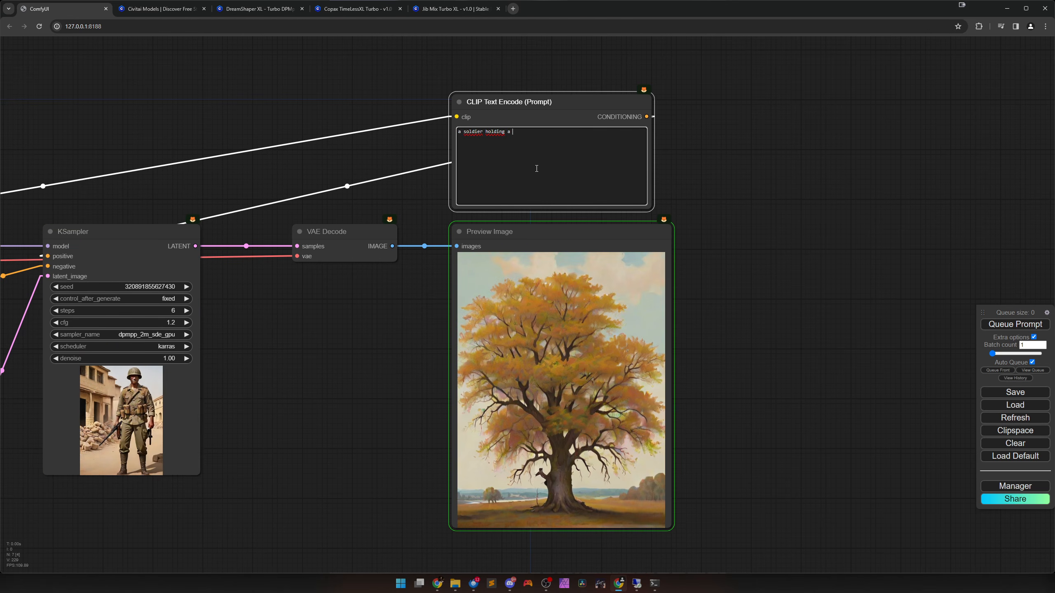
{"action": "type", "text": "gun"}
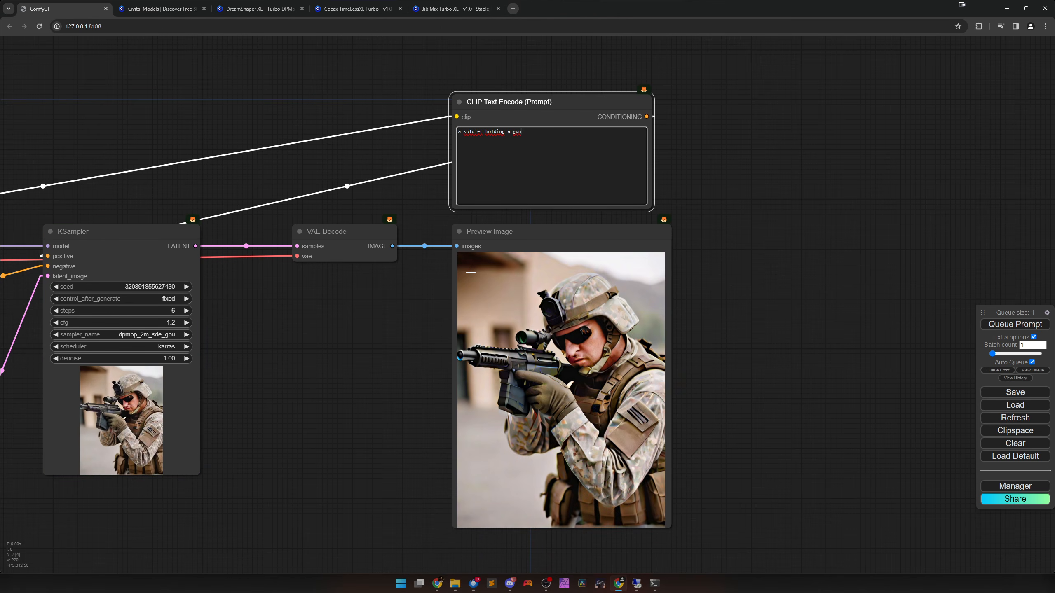
Replace the positive prompt with "a woman sitting in a cafe in france".
{"action": "left_click_drag", "start_coordinate": [522, 132], "coordinate": [449, 134]}
{"action": "type", "text": "a woman sitt"}
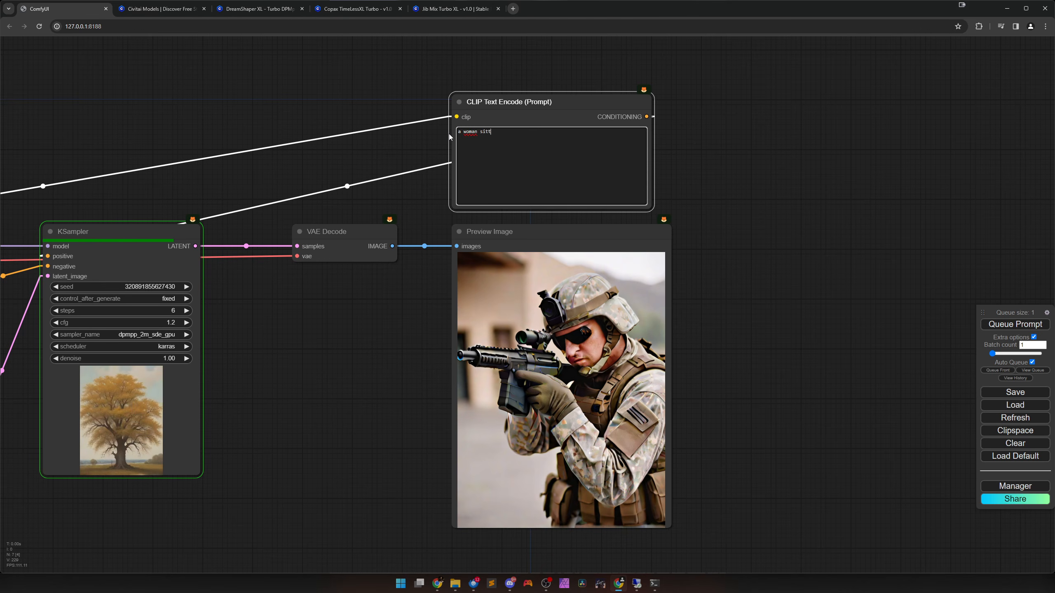
{"action": "type", "text": "ing in a caff"}
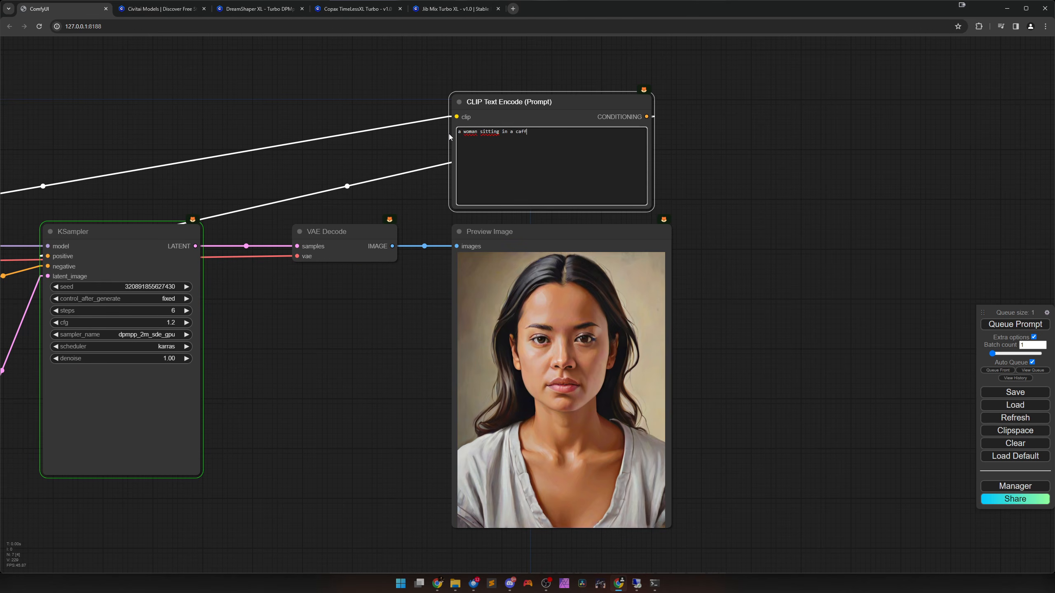
{"action": "key", "text": "BackSpace"}
{"action": "type", "text": "e in f"}
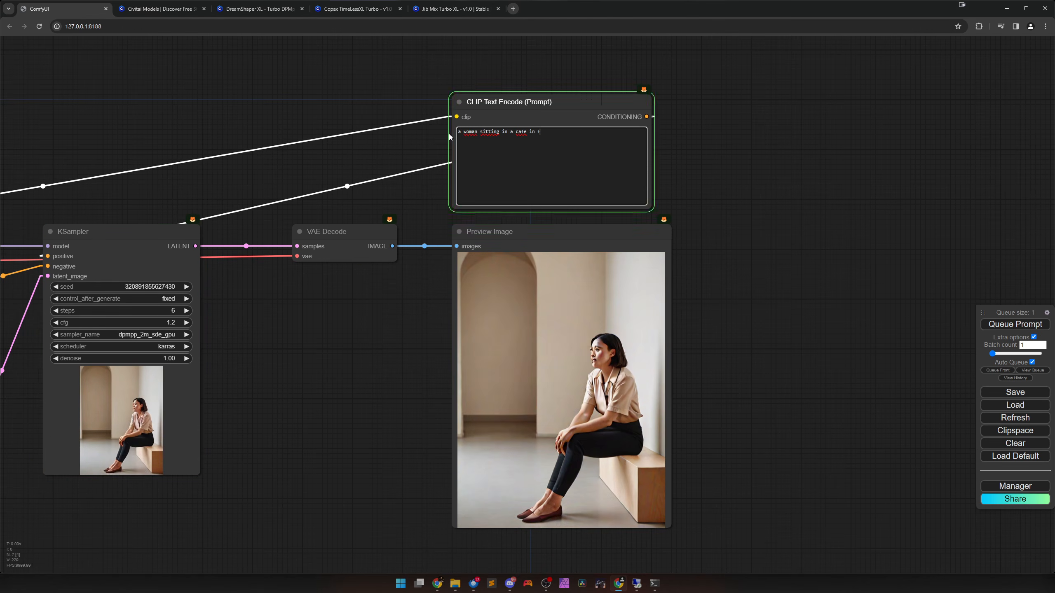
{"action": "type", "text": "rance"}
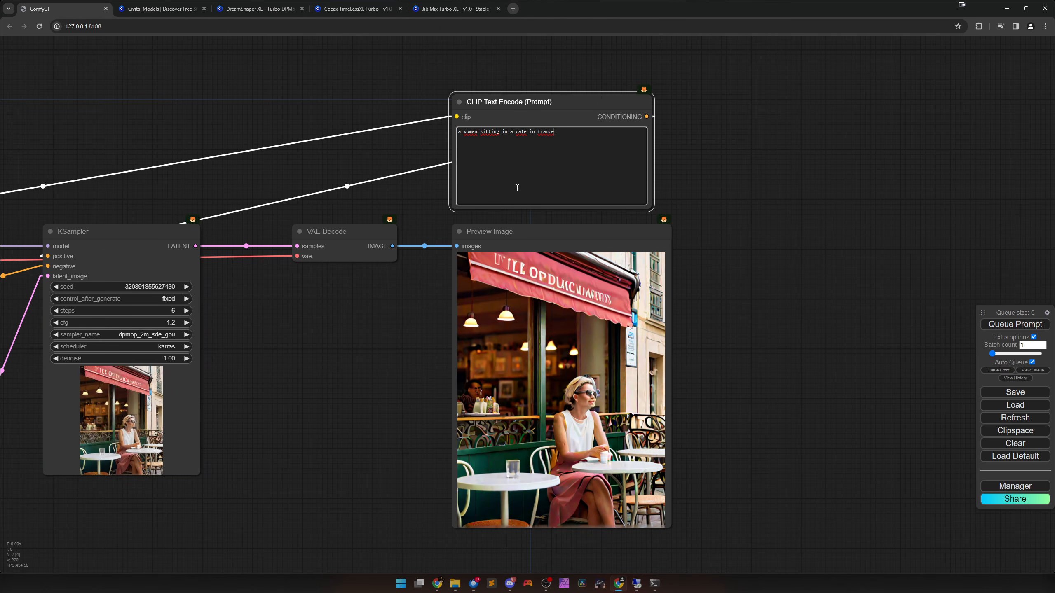
{"action": "type", "text": ", smlin"}
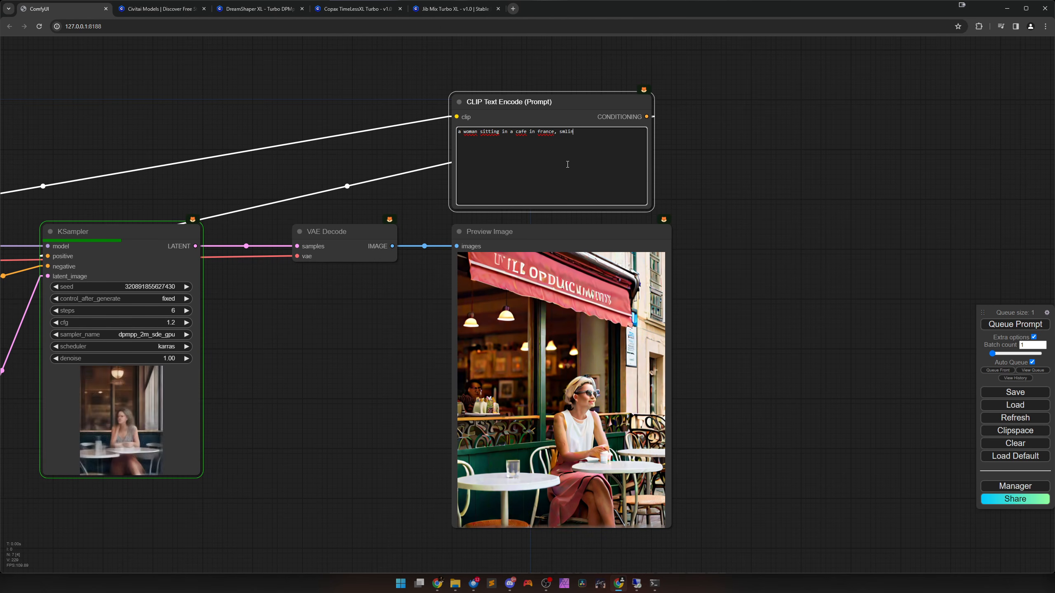
Append ", smiling" to the end of the positive prompt about the woman in the cafe.
{"action": "key", "text": "BackSpace"}
{"action": "key", "text": "BackSpace"}
{"action": "type", "text": "iling"}
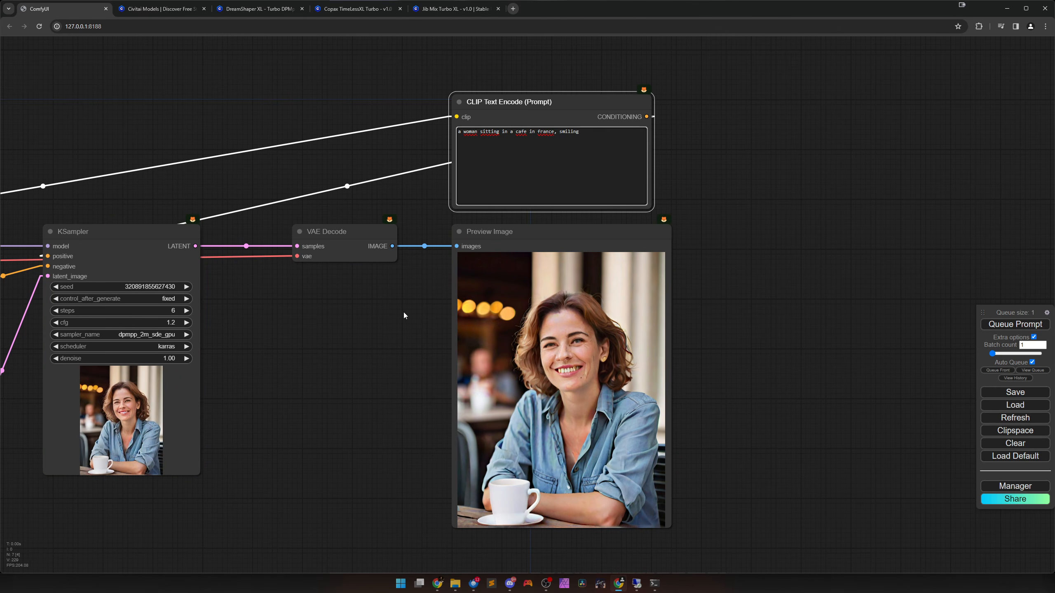
Test the KSampler with 5 steps and with cfg raised to 1.4, restoring 6 steps and cfg 1.2.
{"action": "left_click_drag", "start_coordinate": [360, 372], "coordinate": [419, 366]}
{"action": "scroll", "coordinate": [419, 366], "scroll_direction": "up", "scroll_amount": 1}
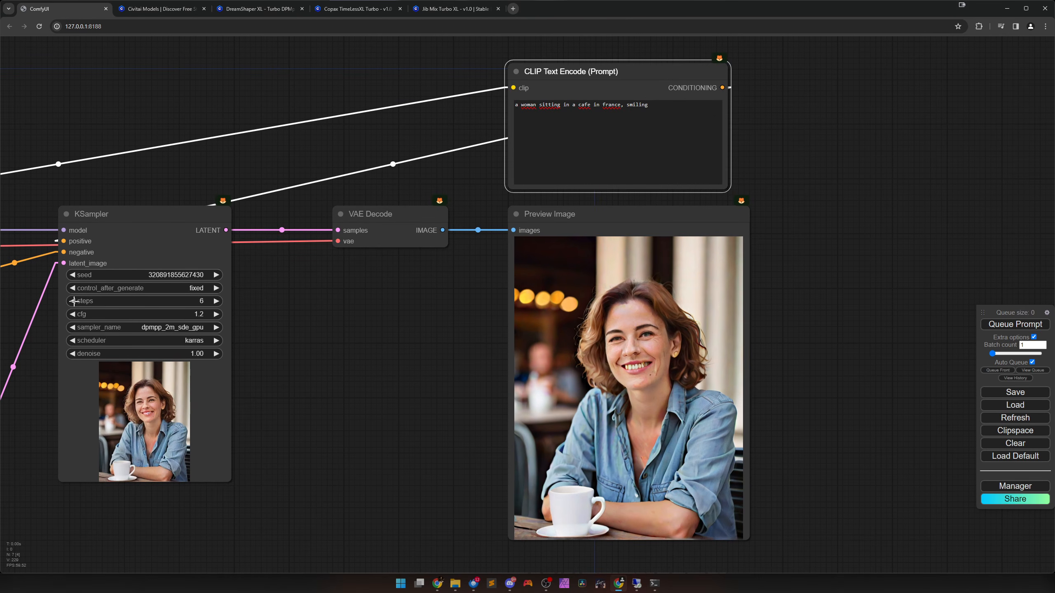
{"action": "left_click", "coordinate": [73, 301]}
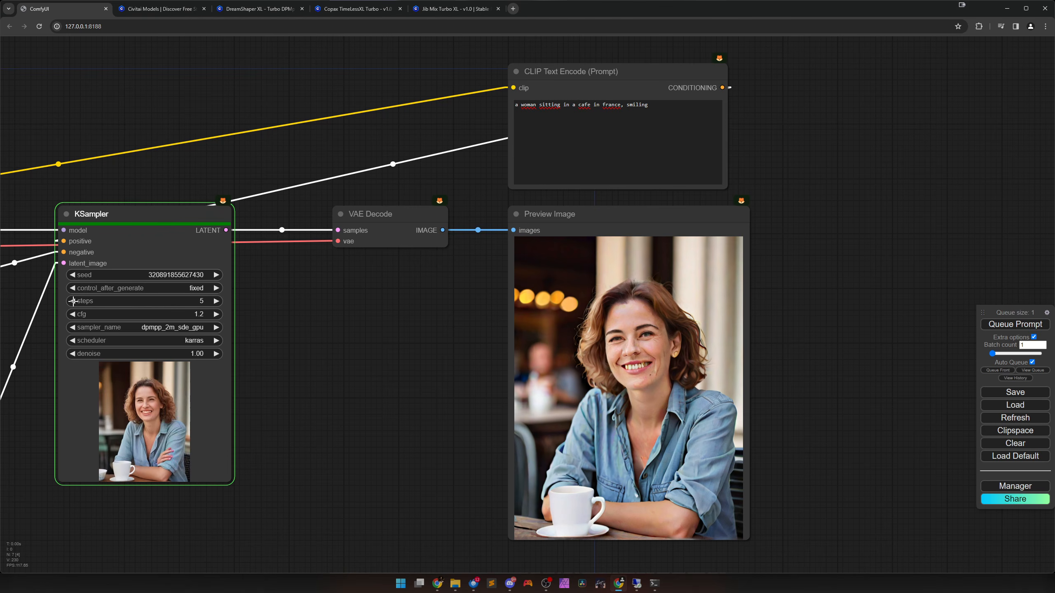
{"action": "left_click", "coordinate": [217, 301]}
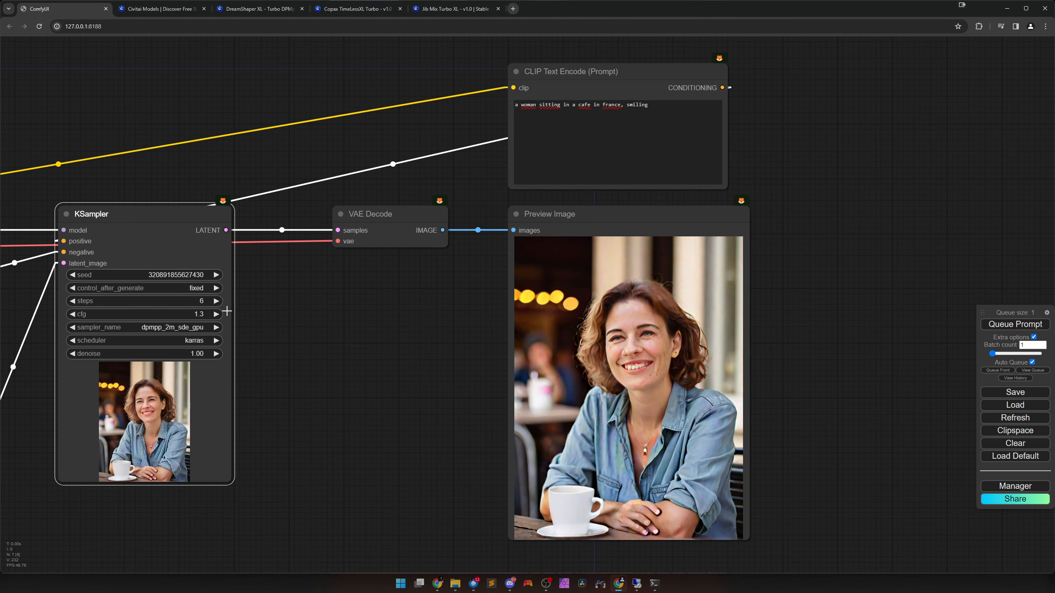
{"action": "left_click", "coordinate": [216, 314]}
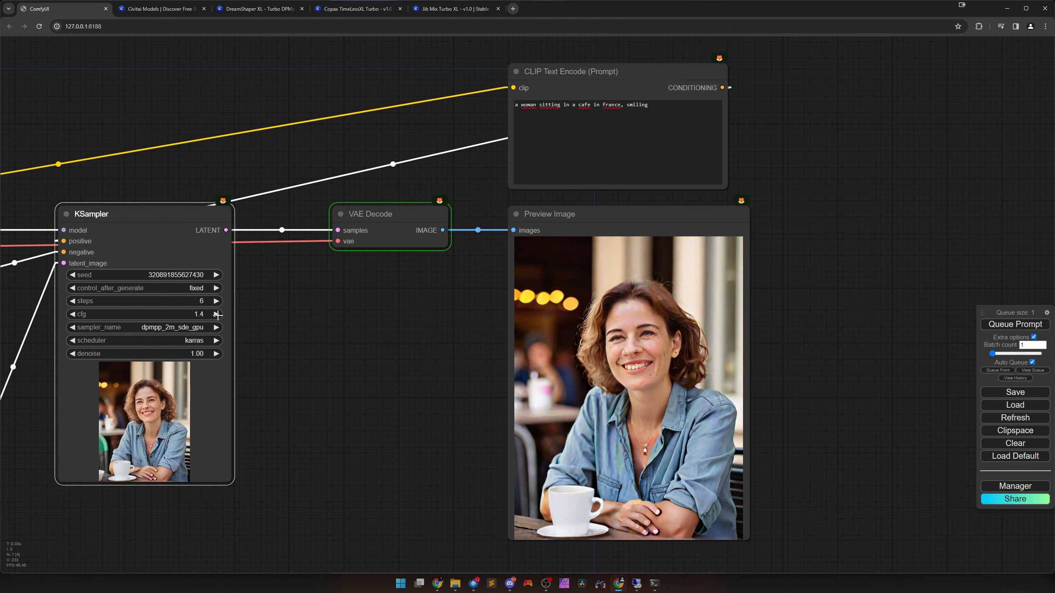
{"action": "left_click", "coordinate": [74, 315]}
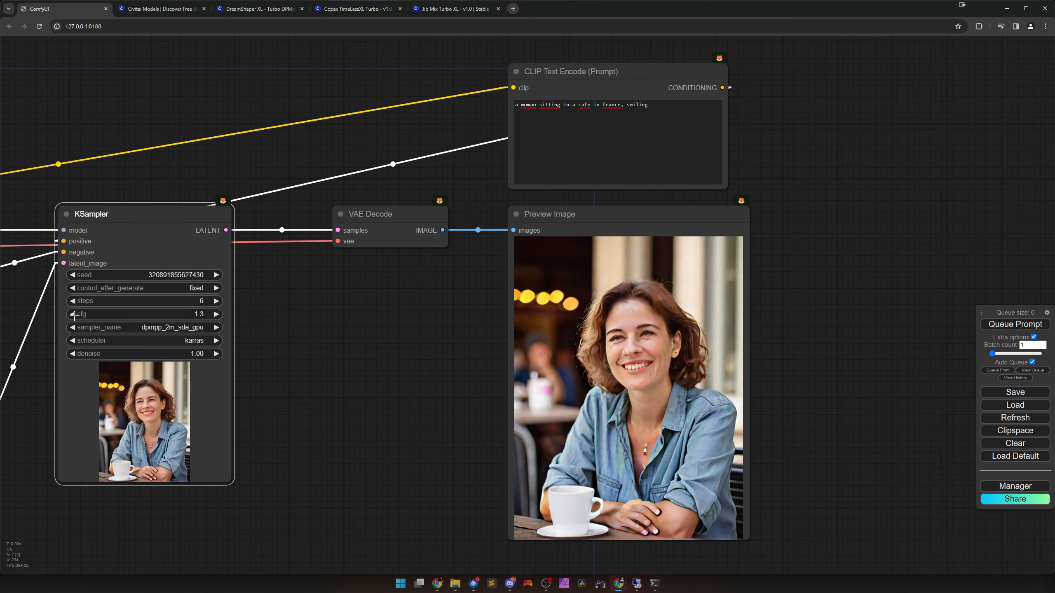
{"action": "left_click", "coordinate": [73, 315]}
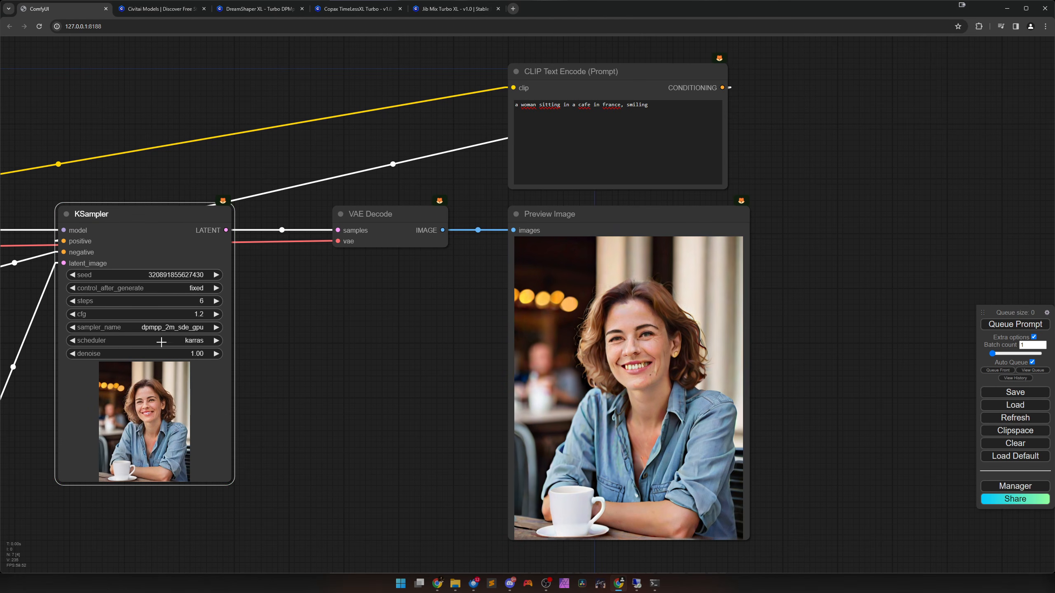
Replace the positive prompt with "a dog" and extend it to "a barking dog".
{"action": "left_click_drag", "start_coordinate": [370, 355], "coordinate": [396, 357]}
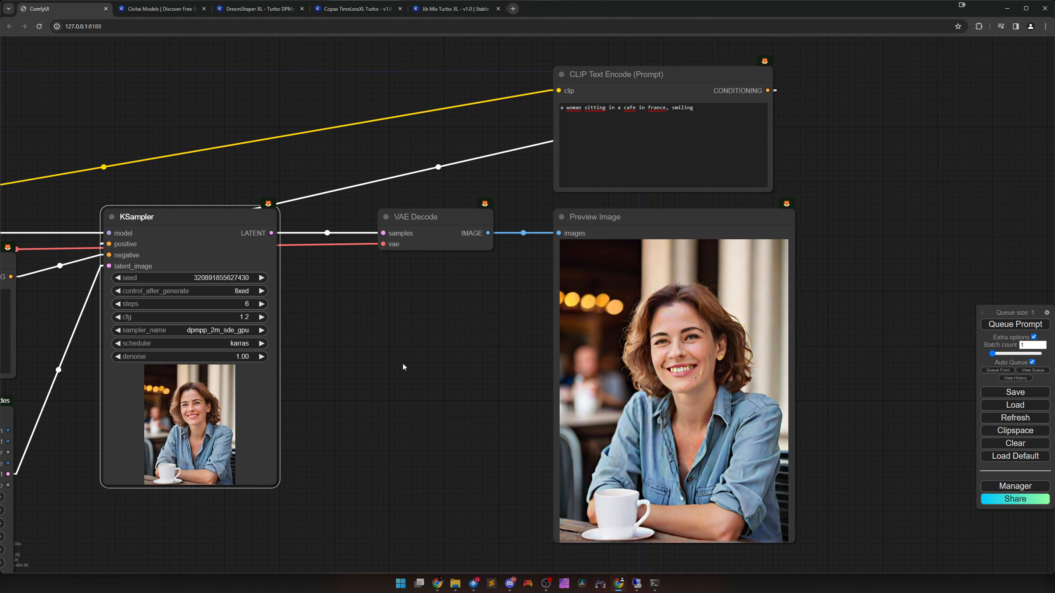
{"action": "left_click_drag", "start_coordinate": [403, 366], "coordinate": [417, 368]}
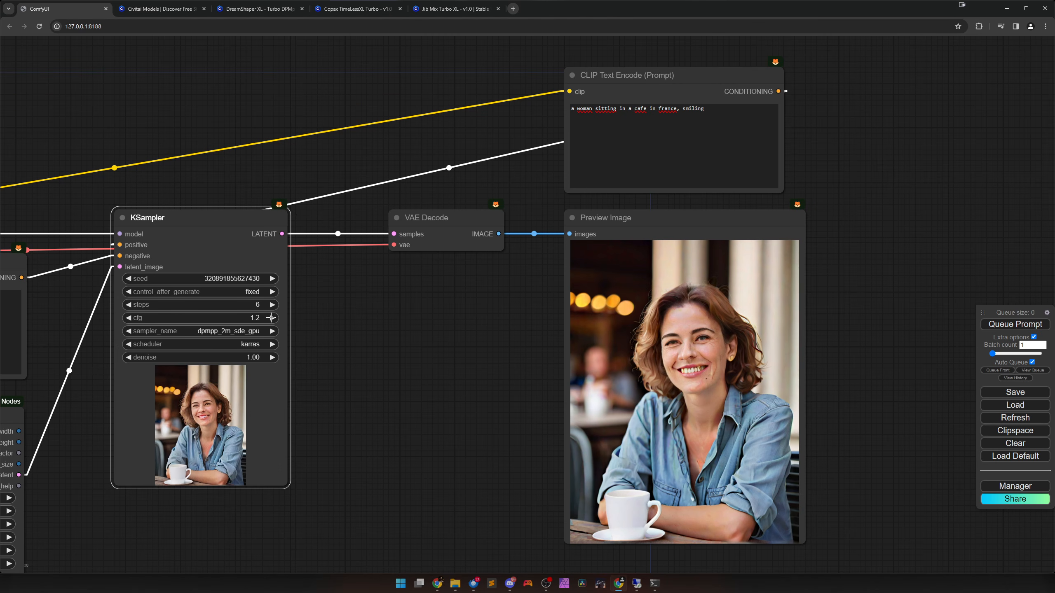
{"action": "left_click", "coordinate": [573, 112]}
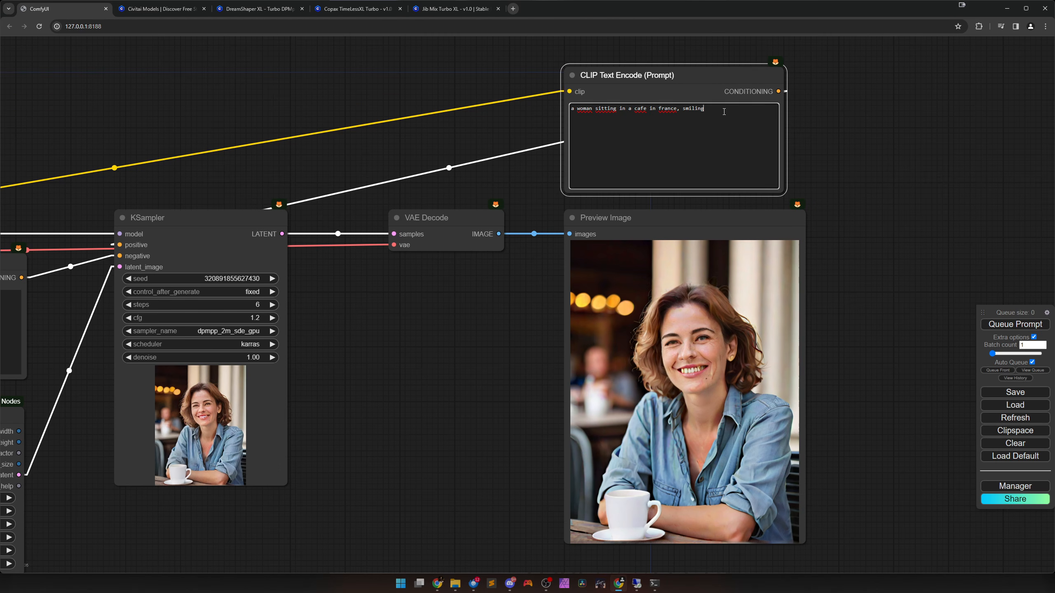
{"action": "key", "text": "ctrl+a"}
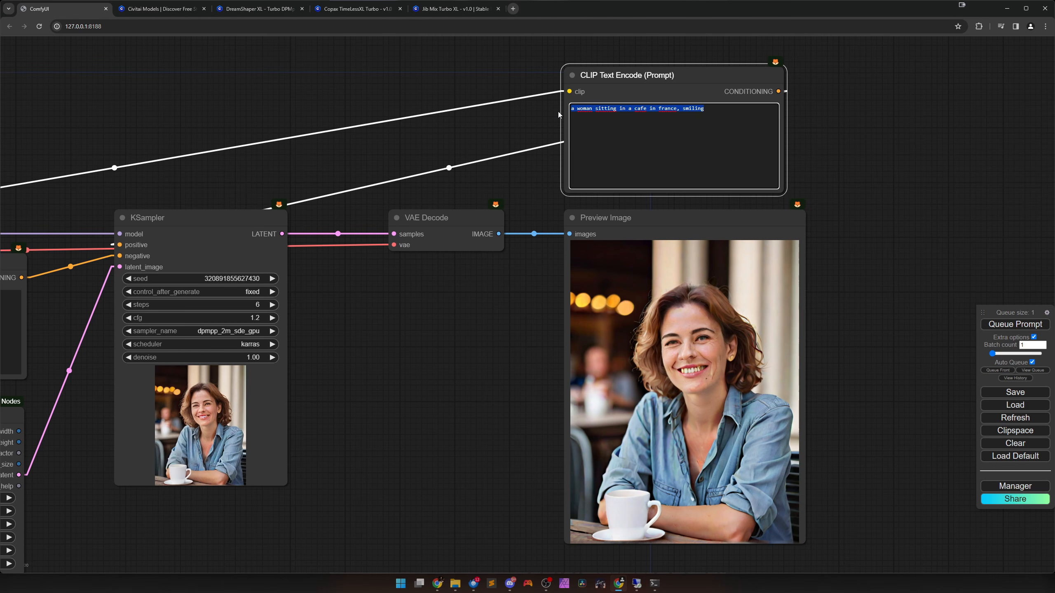
{"action": "type", "text": "a dog"}
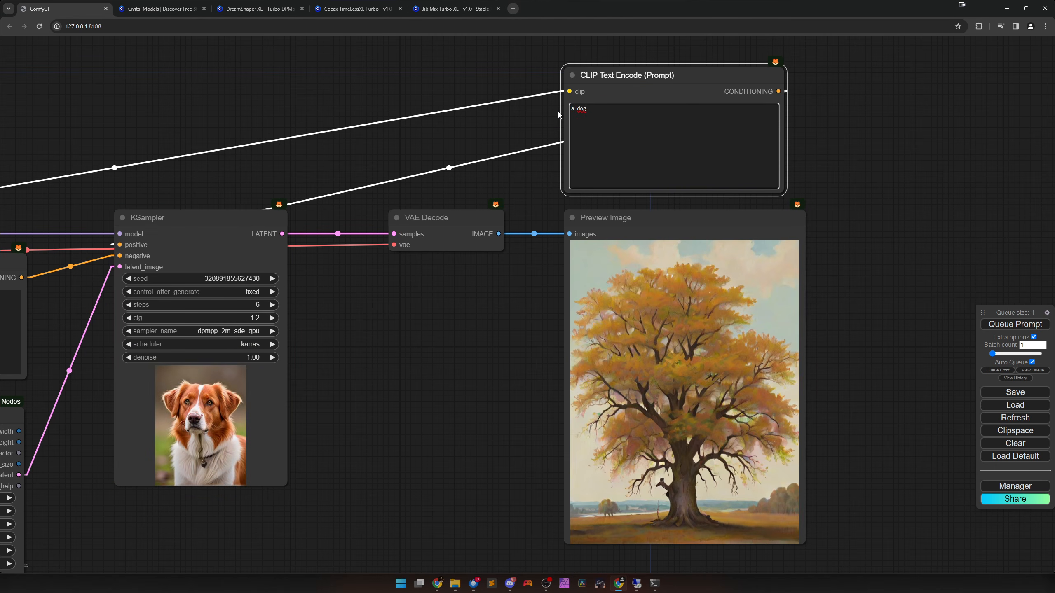
{"action": "type", "text": " barking"}
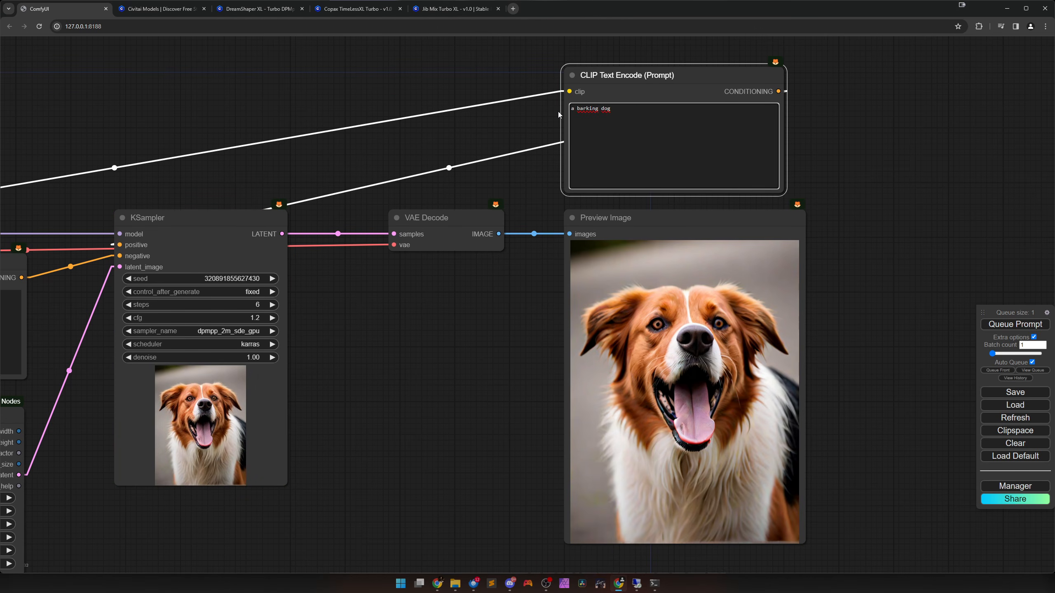
Examine the generated barking dog image up close in the Preview Image node.
{"action": "scroll", "coordinate": [556, 255], "scroll_direction": "up", "scroll_amount": 3}
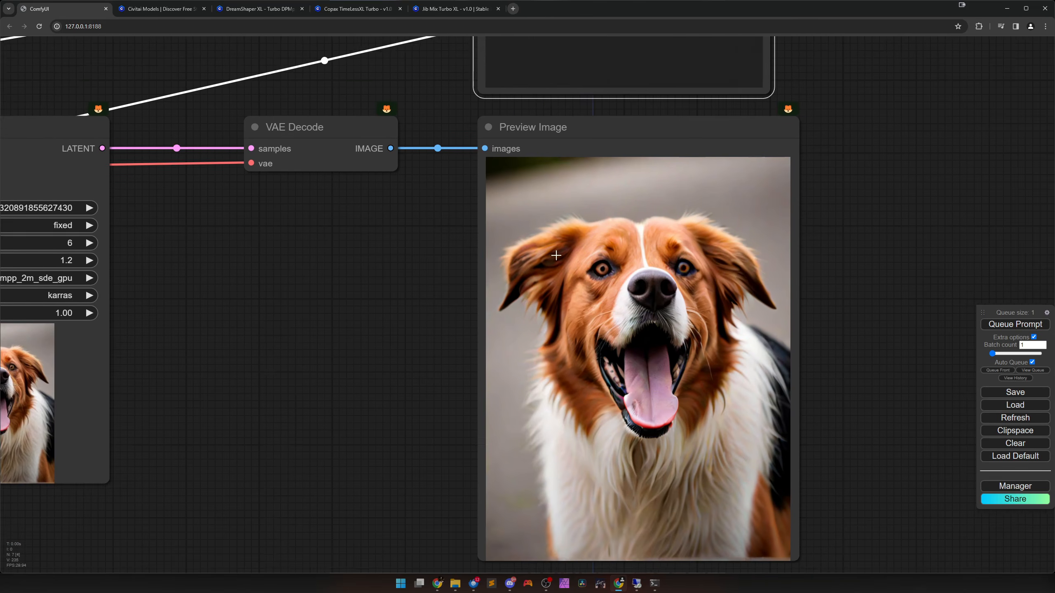
{"action": "left_click_drag", "start_coordinate": [555, 255], "coordinate": [499, 205]}
{"action": "scroll", "coordinate": [563, 297], "scroll_direction": "up", "scroll_amount": 1}
{"action": "scroll", "coordinate": [569, 299], "scroll_direction": "down", "scroll_amount": 4}
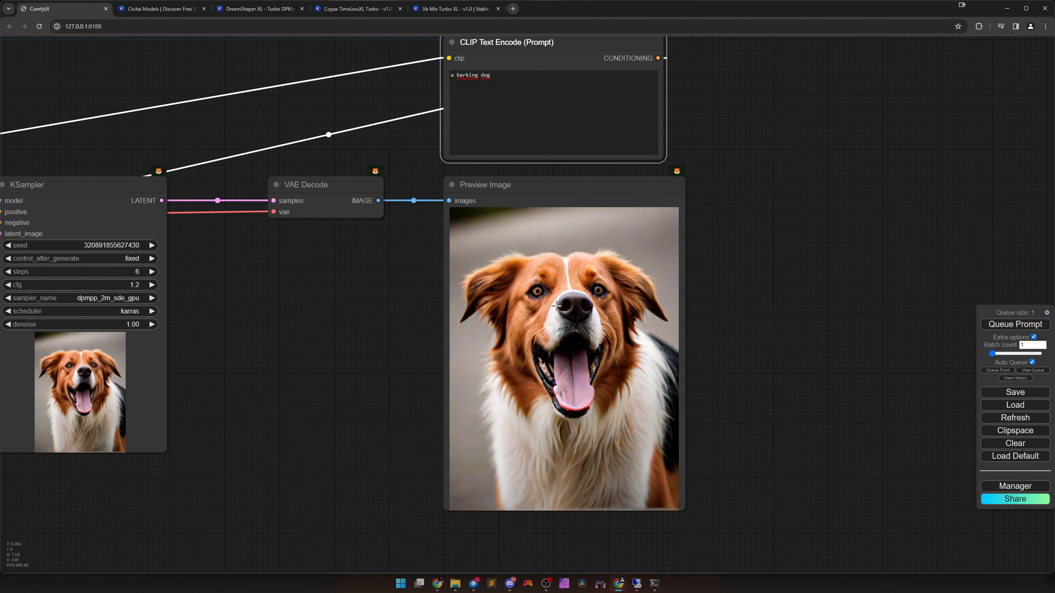
{"action": "left_click_drag", "start_coordinate": [556, 299], "coordinate": [543, 325]}
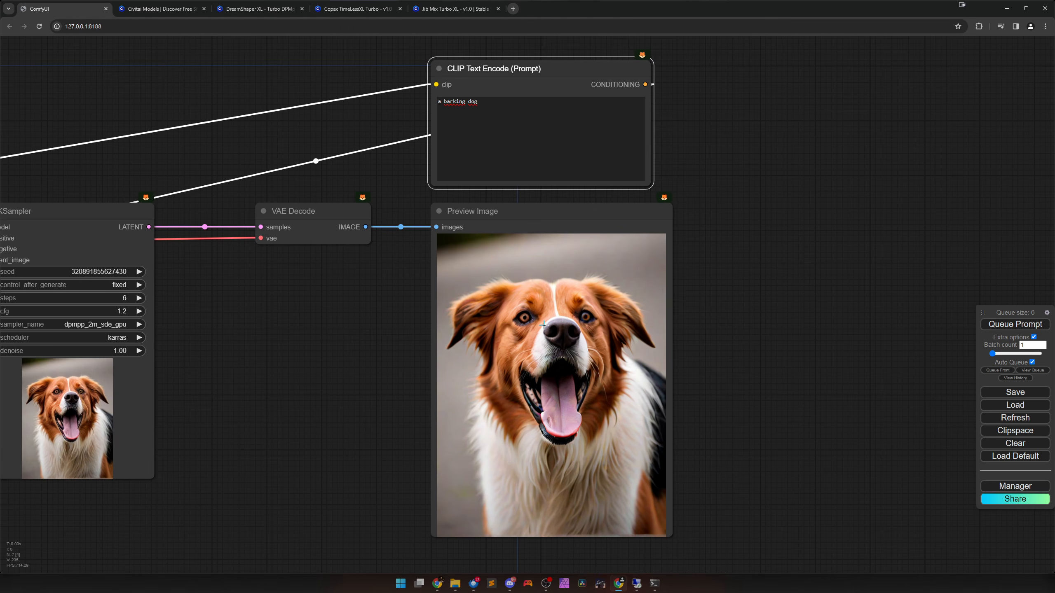
{"action": "scroll", "coordinate": [557, 355], "scroll_direction": "up", "scroll_amount": 4}
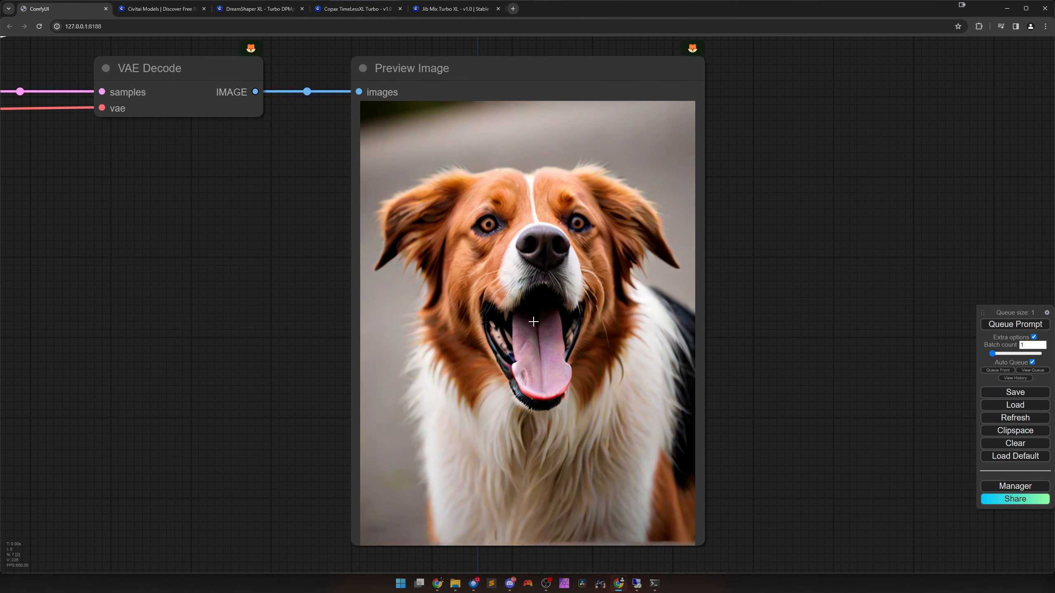
{"action": "scroll", "coordinate": [533, 321], "scroll_direction": "down", "scroll_amount": 8}
{"action": "scroll", "coordinate": [531, 315], "scroll_direction": "up", "scroll_amount": 2}
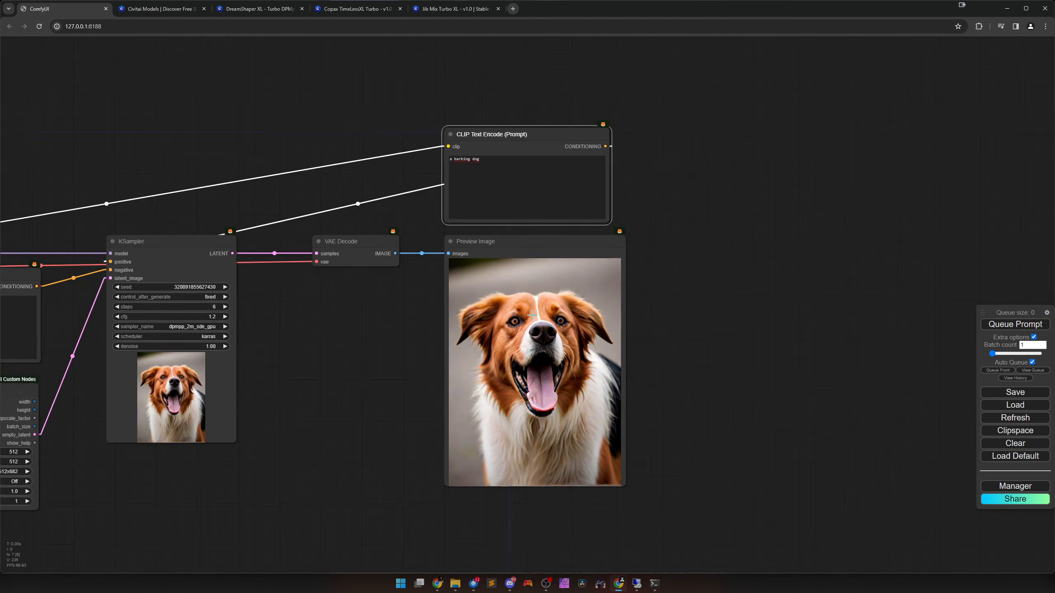
Extend the positive prompt to "a barking dog running on a street" and inspect the generated image.
{"action": "scroll", "coordinate": [532, 314], "scroll_direction": "up", "scroll_amount": 2}
{"action": "left_click", "coordinate": [529, 175]}
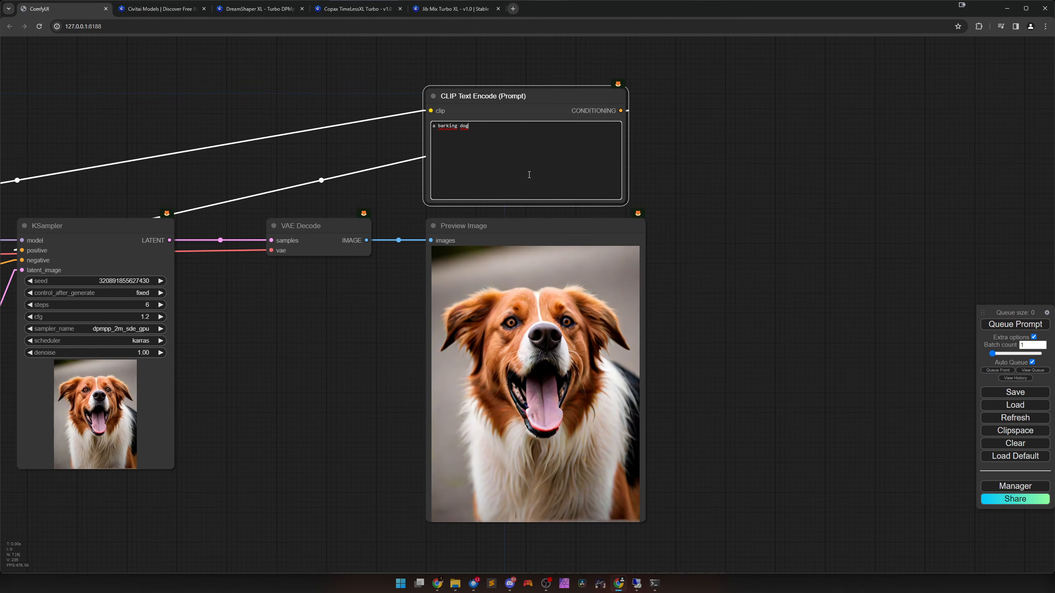
{"action": "type", "text": "running on a street"}
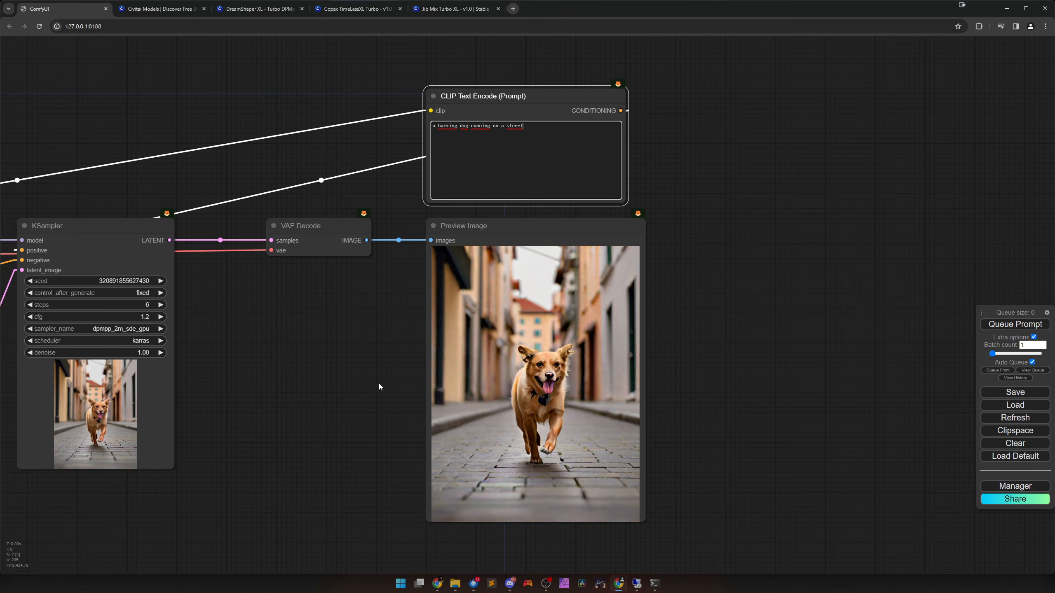
{"action": "scroll", "coordinate": [498, 391], "scroll_direction": "up", "scroll_amount": 6}
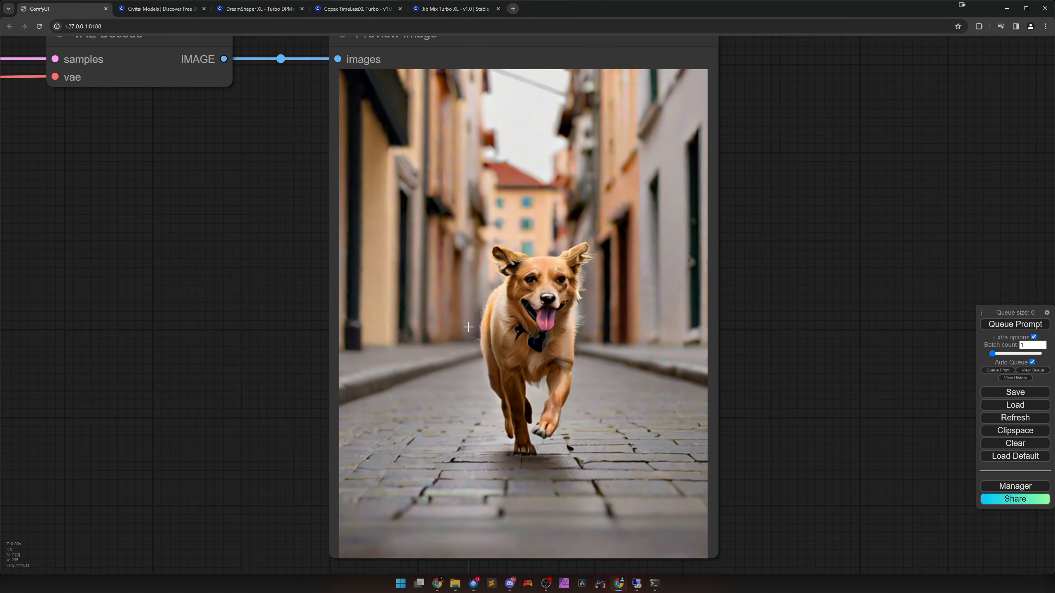
{"action": "scroll", "coordinate": [468, 327], "scroll_direction": "down", "scroll_amount": 6}
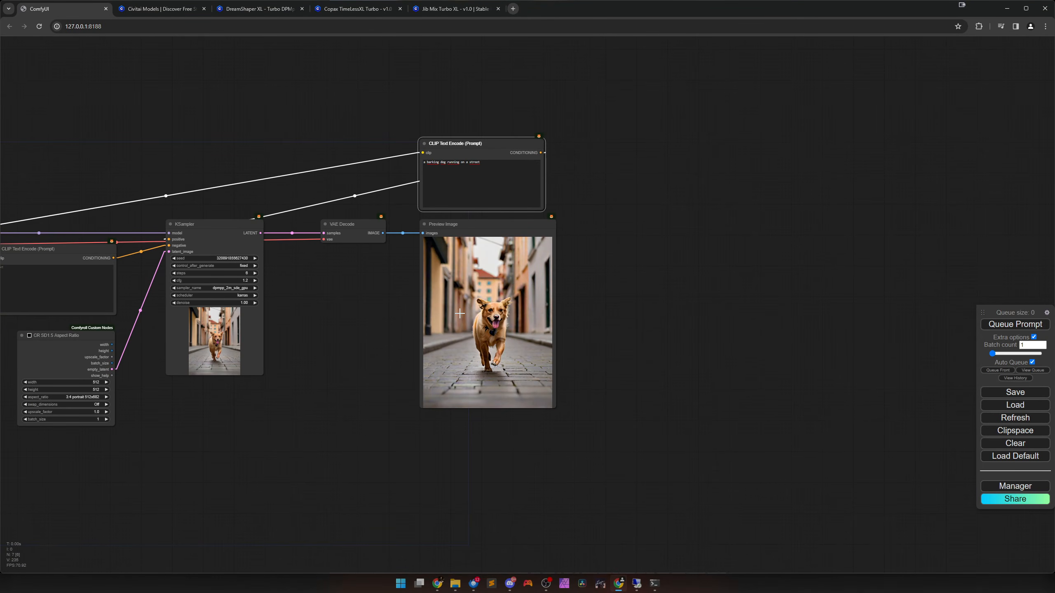
Set the CR SD1.5 Aspect Ratio node's batch_size to 4 and view the generated images in Preview Image.
{"action": "left_click_drag", "start_coordinate": [460, 313], "coordinate": [517, 348]}
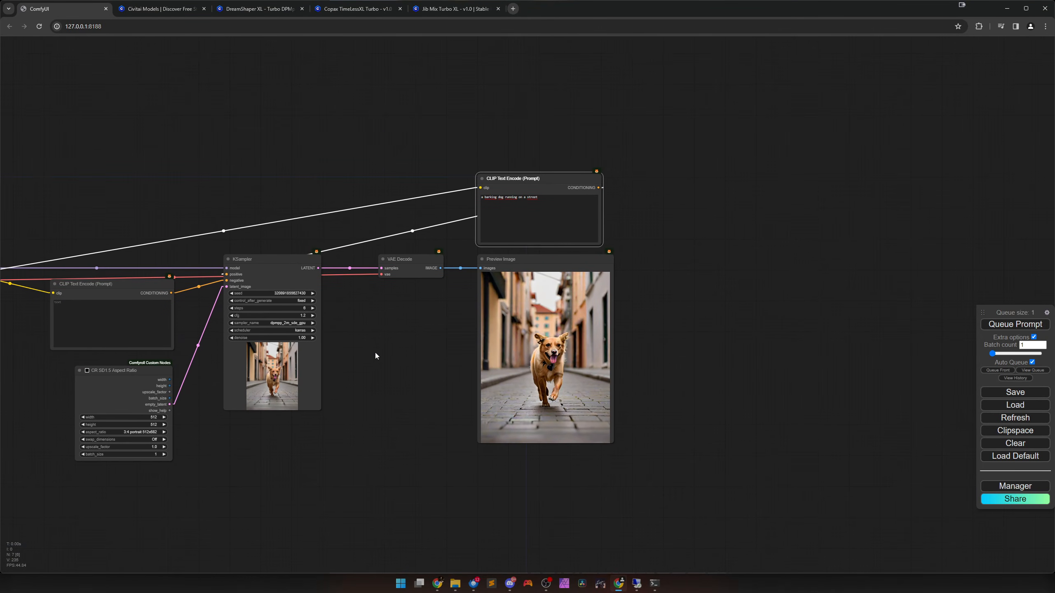
{"action": "left_click_drag", "start_coordinate": [374, 353], "coordinate": [441, 359]}
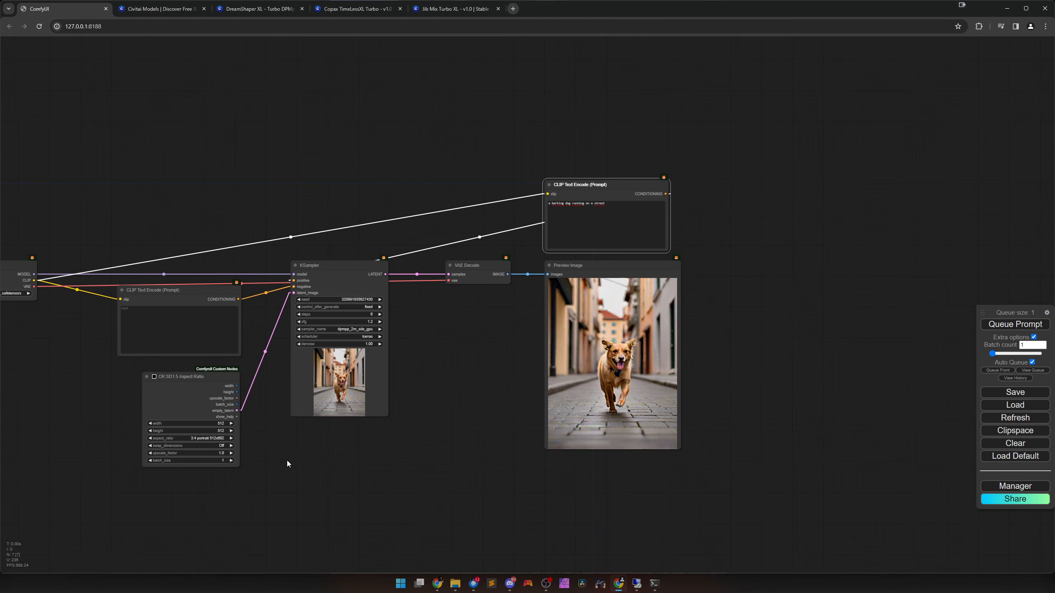
{"action": "scroll", "coordinate": [287, 459], "scroll_direction": "up", "scroll_amount": 5}
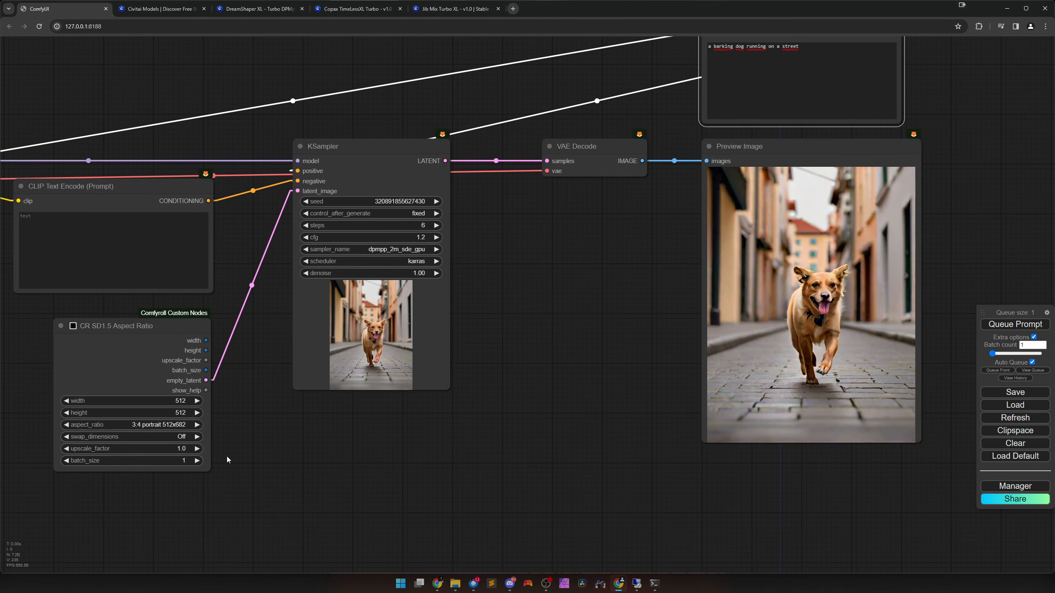
{"action": "left_click", "coordinate": [197, 460]}
{"action": "left_click", "coordinate": [198, 460]}
{"action": "left_click", "coordinate": [197, 460]}
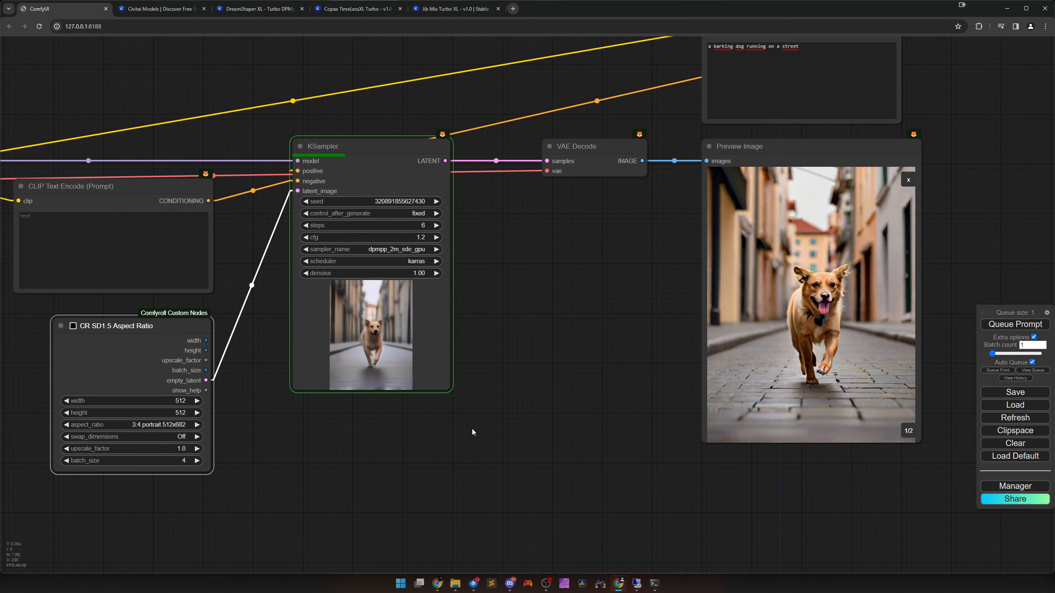
{"action": "scroll", "coordinate": [479, 422], "scroll_direction": "down", "scroll_amount": 5}
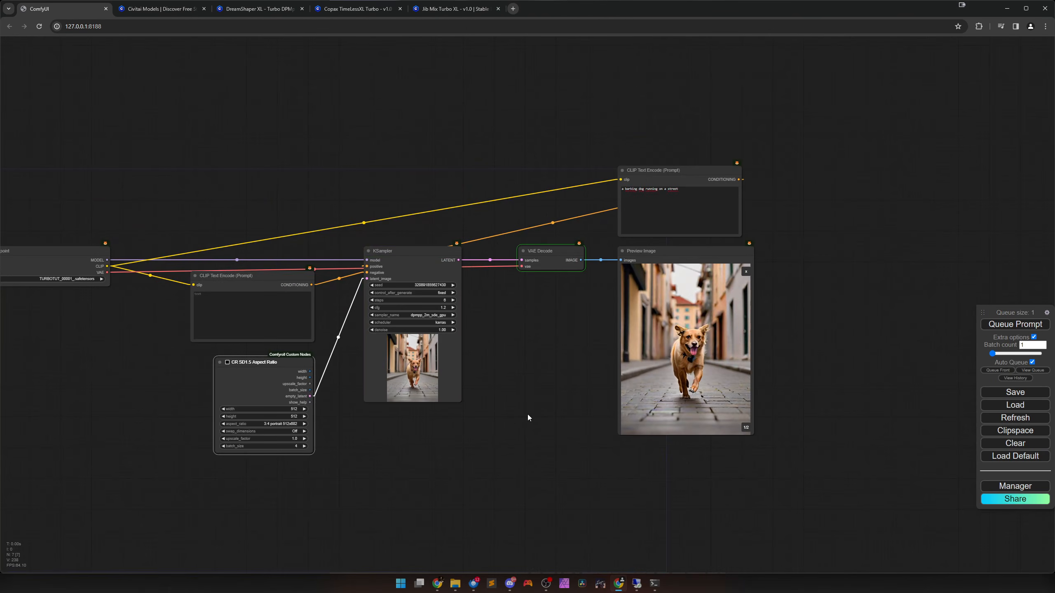
{"action": "left_click_drag", "start_coordinate": [527, 418], "coordinate": [274, 436]}
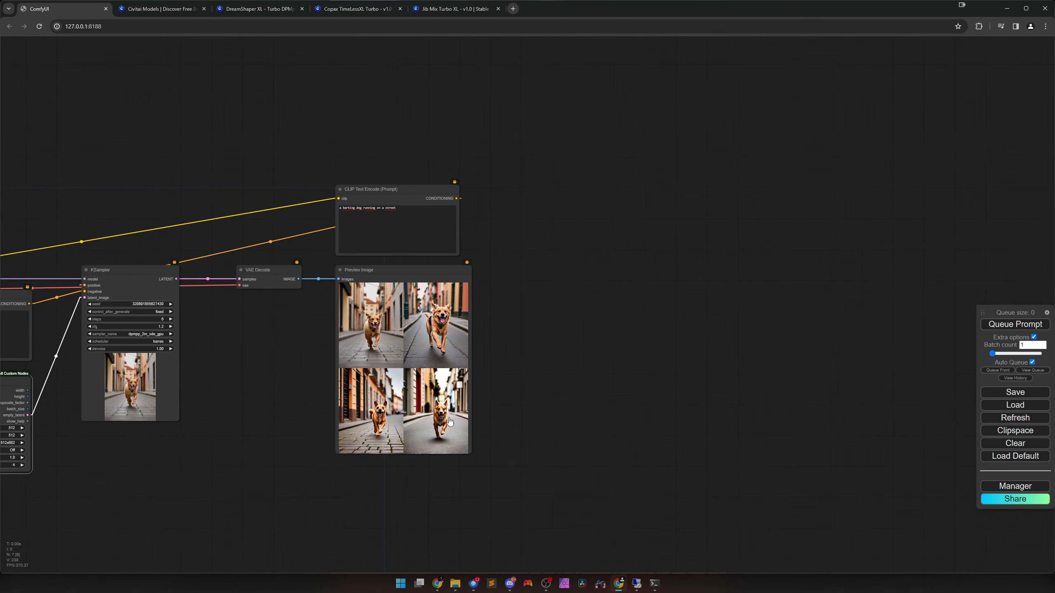
{"action": "scroll", "coordinate": [369, 403], "scroll_direction": "up", "scroll_amount": 7}
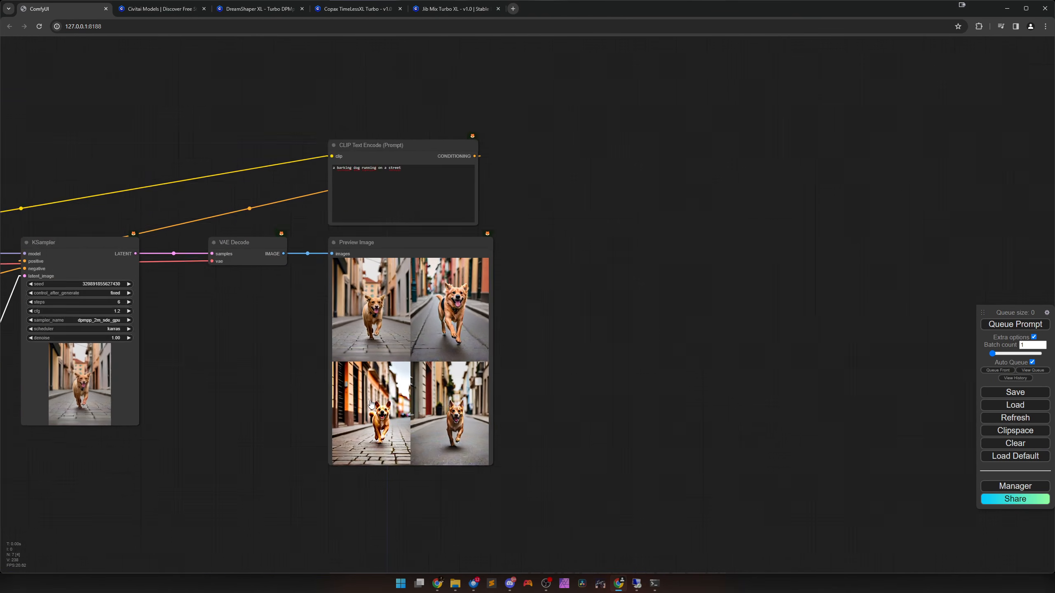
{"action": "left_click_drag", "start_coordinate": [232, 405], "coordinate": [747, 291]}
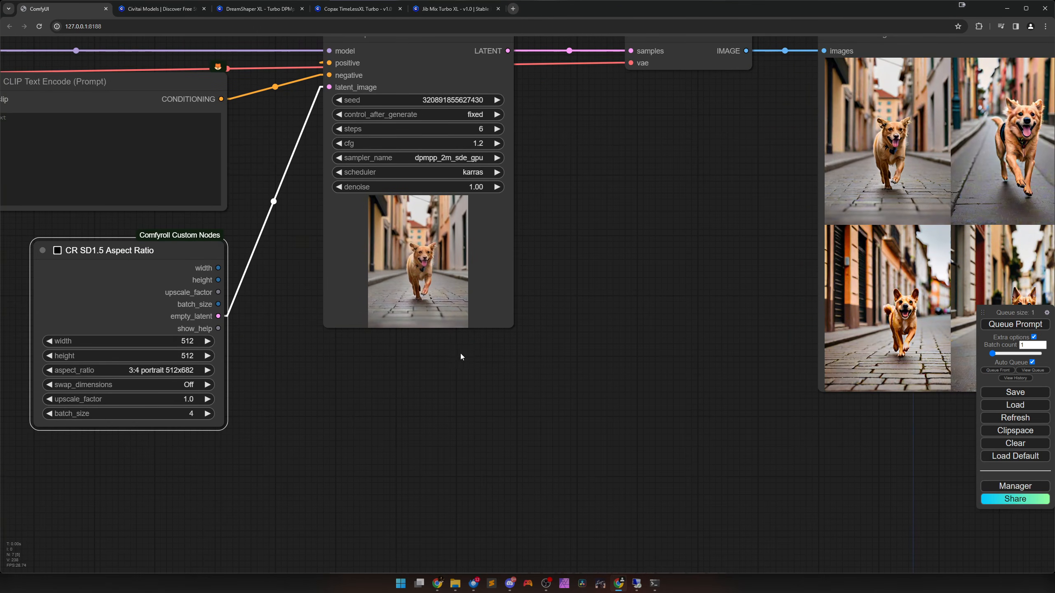
{"action": "scroll", "coordinate": [460, 353], "scroll_direction": "down", "scroll_amount": 3}
{"action": "left_click_drag", "start_coordinate": [513, 316], "coordinate": [349, 396]}
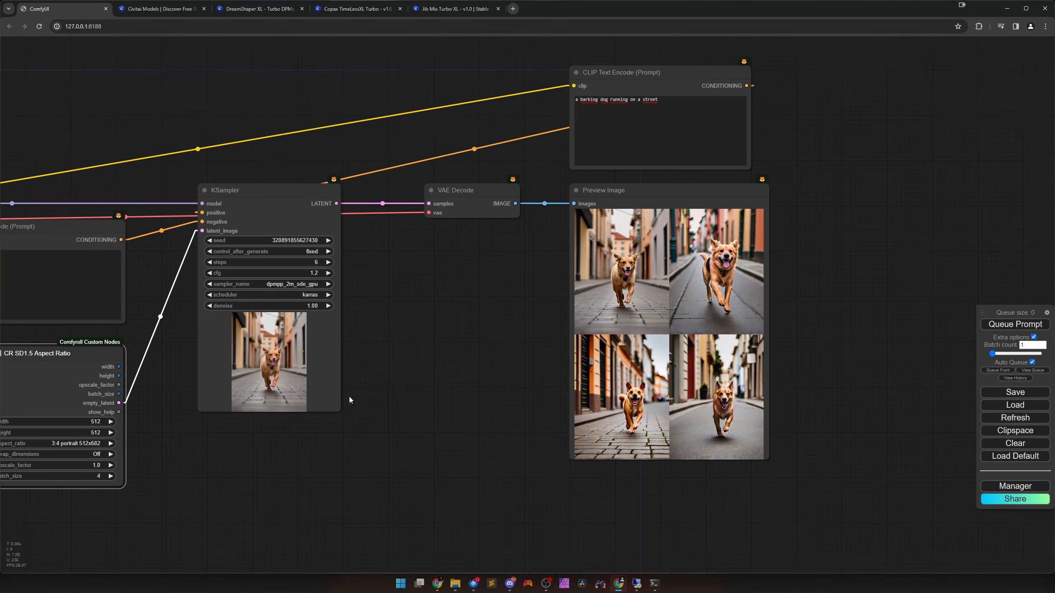
{"action": "left_click", "coordinate": [328, 242]}
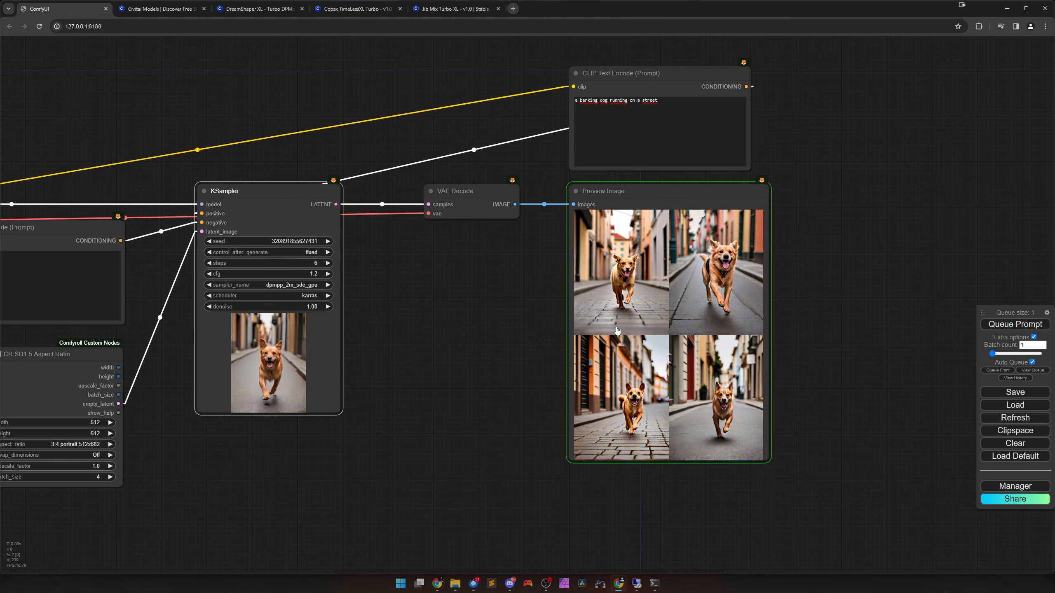
{"action": "left_click_drag", "start_coordinate": [776, 339], "coordinate": [526, 339]}
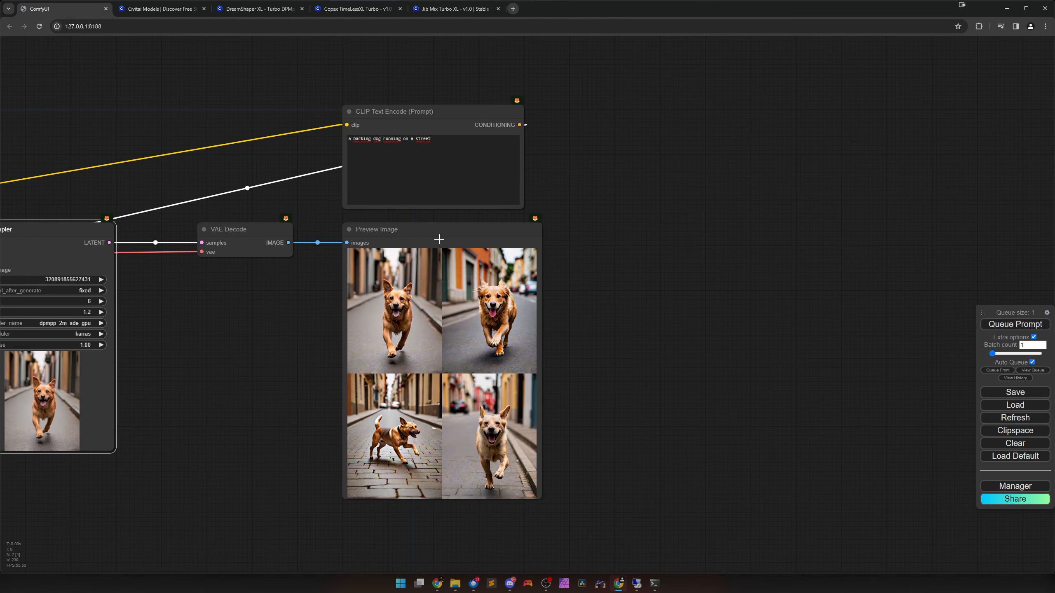
Move the VAE Decode and Preview Image nodes lower and place the positive prompt node directly above the negative prompt node.
{"action": "left_click_drag", "start_coordinate": [436, 232], "coordinate": [427, 313]}
{"action": "left_click_drag", "start_coordinate": [237, 243], "coordinate": [217, 333]}
{"action": "left_click_drag", "start_coordinate": [389, 322], "coordinate": [389, 331]}
{"action": "left_click_drag", "start_coordinate": [227, 325], "coordinate": [227, 334]}
{"action": "left_click", "coordinate": [245, 383]}
{"action": "scroll", "coordinate": [330, 279], "scroll_direction": "down", "scroll_amount": 3}
{"action": "left_click_drag", "start_coordinate": [394, 298], "coordinate": [548, 330]}
{"action": "left_click_drag", "start_coordinate": [547, 189], "coordinate": [77, 203]}
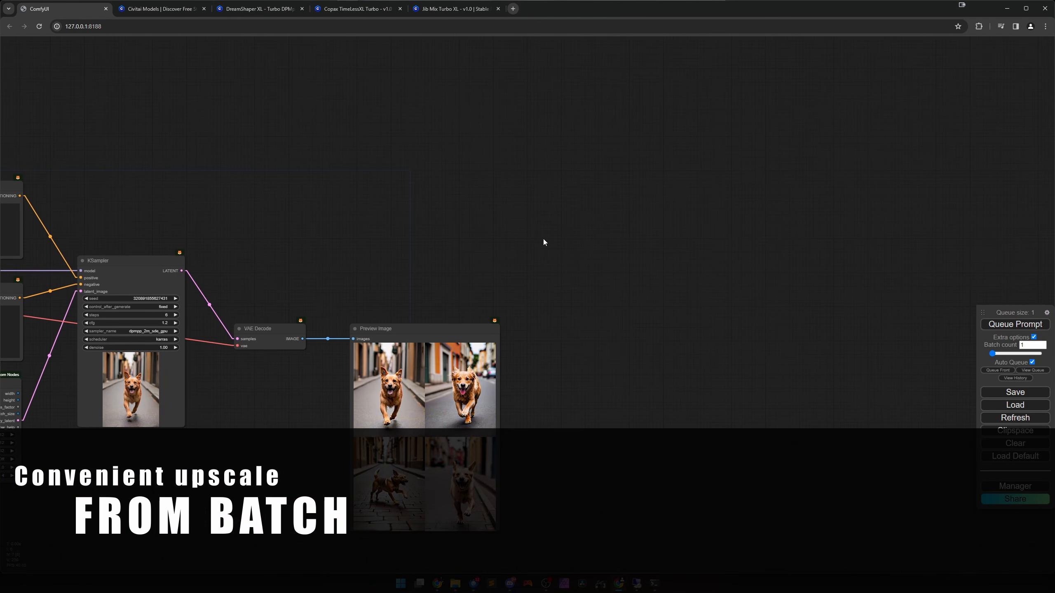
Add an NNLatentUpscale node above and to the right of the Preview Image node and set its upscale to 2.00.
{"action": "double_click", "coordinate": [539, 230]}
{"action": "type", "text": "nnl"}
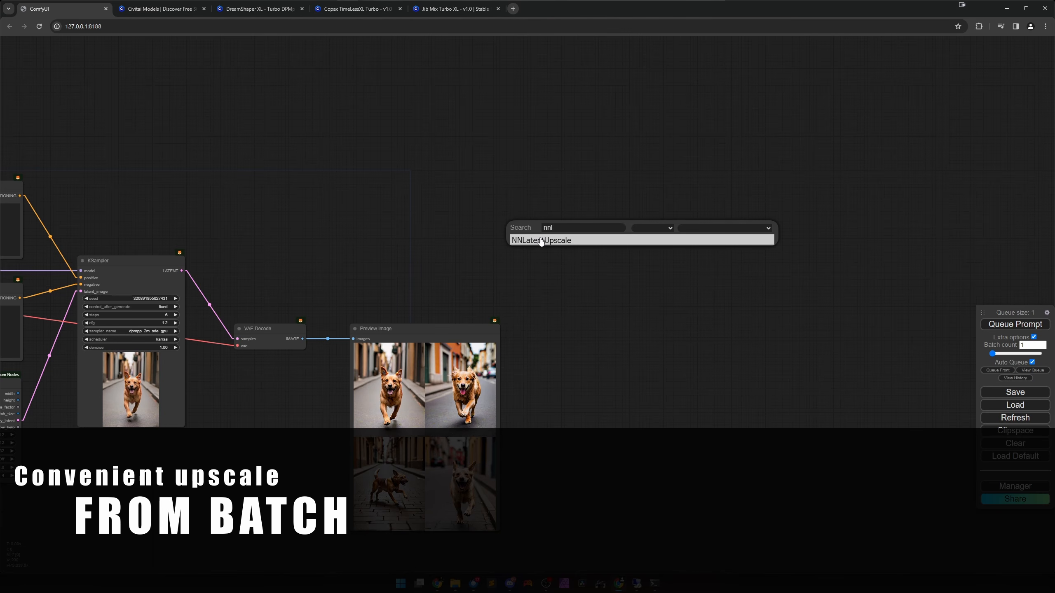
{"action": "left_click", "coordinate": [541, 240]}
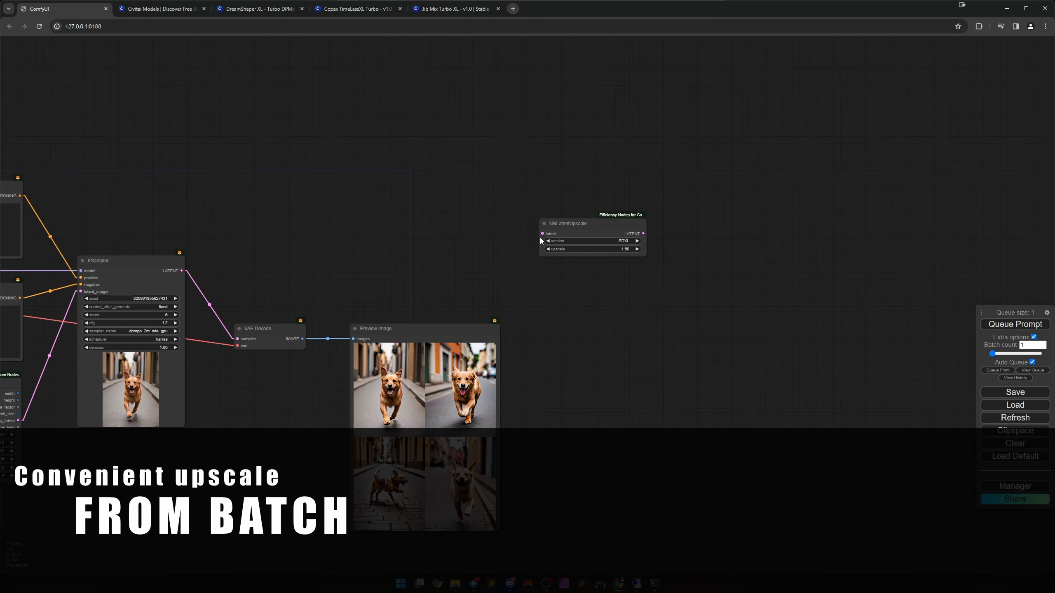
{"action": "left_click", "coordinate": [609, 249]}
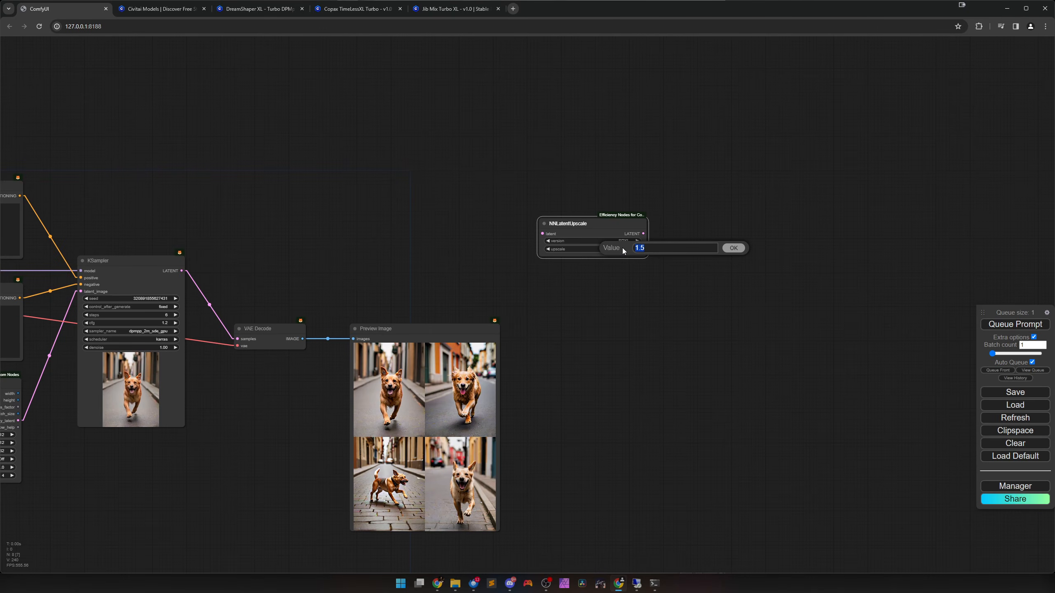
{"action": "type", "text": "2"}
{"action": "key", "text": "Return"}
{"action": "left_click_drag", "start_coordinate": [603, 232], "coordinate": [569, 196]}
{"action": "scroll", "coordinate": [584, 246], "scroll_direction": "down", "scroll_amount": 2}
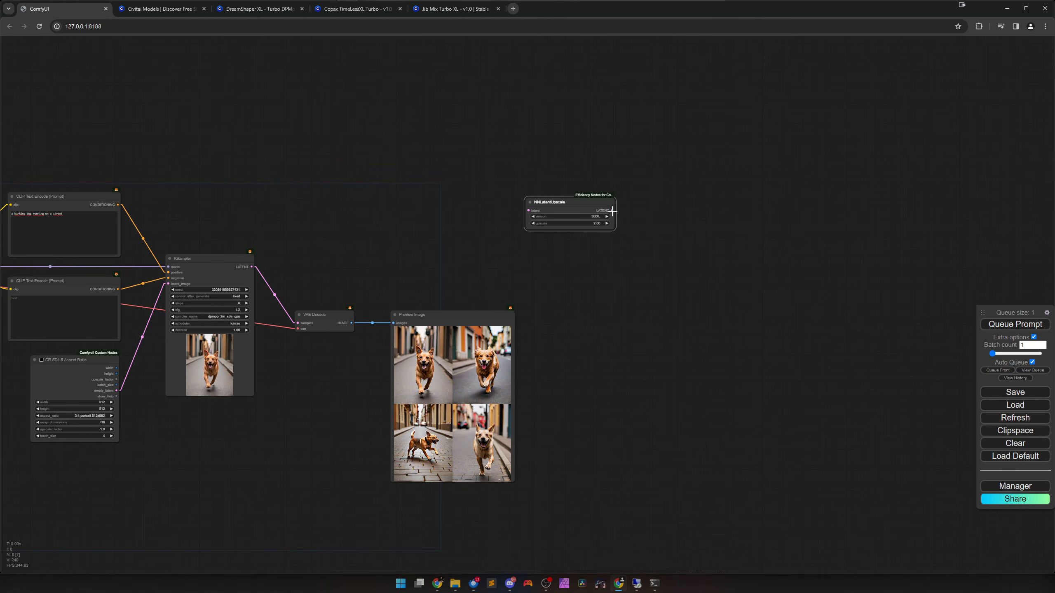
Duplicate the KSampler node and place the copy just right of the NNLatentUpscale node.
{"action": "left_click", "coordinate": [222, 278]}
{"action": "key", "text": "ctrl+c"}
{"action": "key", "text": "ctrl+v"}
{"action": "left_click_drag", "start_coordinate": [336, 317], "coordinate": [694, 200]}
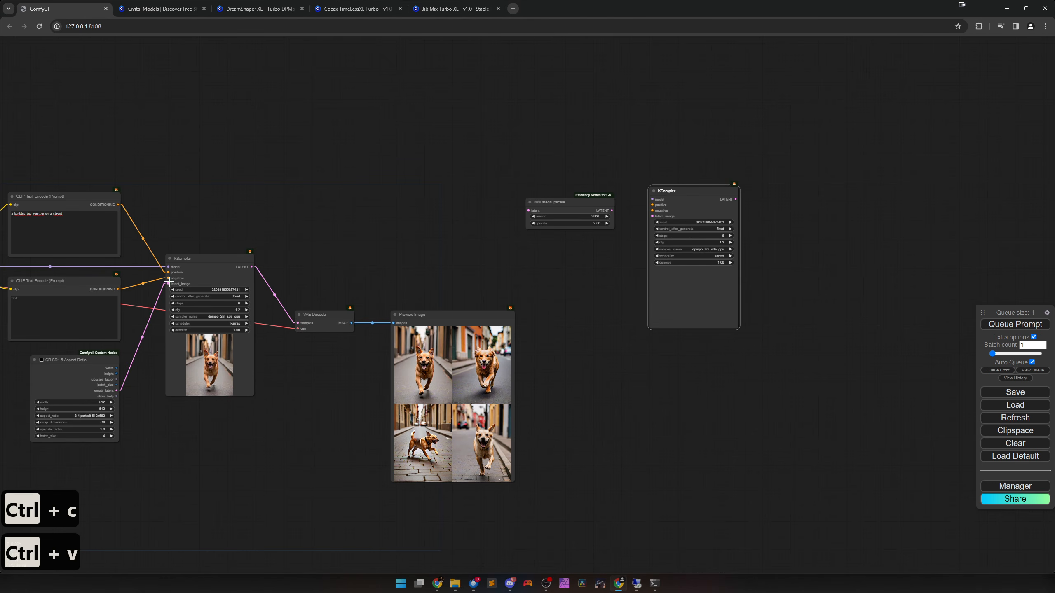
{"action": "scroll", "coordinate": [232, 233], "scroll_direction": "down", "scroll_amount": 1}
{"action": "left_click_drag", "start_coordinate": [233, 233], "coordinate": [435, 228]}
{"action": "left_click_drag", "start_coordinate": [502, 223], "coordinate": [420, 233]}
{"action": "left_click_drag", "start_coordinate": [719, 217], "coordinate": [711, 230]}
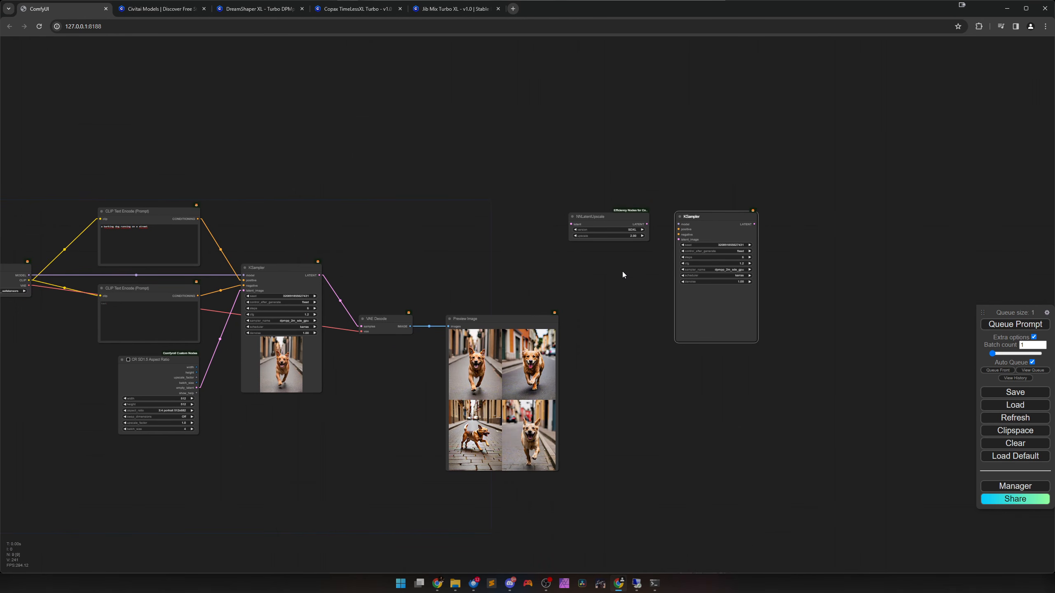
Add a Load Checkpoint node and position it above the NNLatentUpscale node.
{"action": "left_click_drag", "start_coordinate": [623, 271], "coordinate": [492, 291]}
{"action": "scroll", "coordinate": [494, 293], "scroll_direction": "up", "scroll_amount": 4}
{"action": "right_click", "coordinate": [501, 170]}
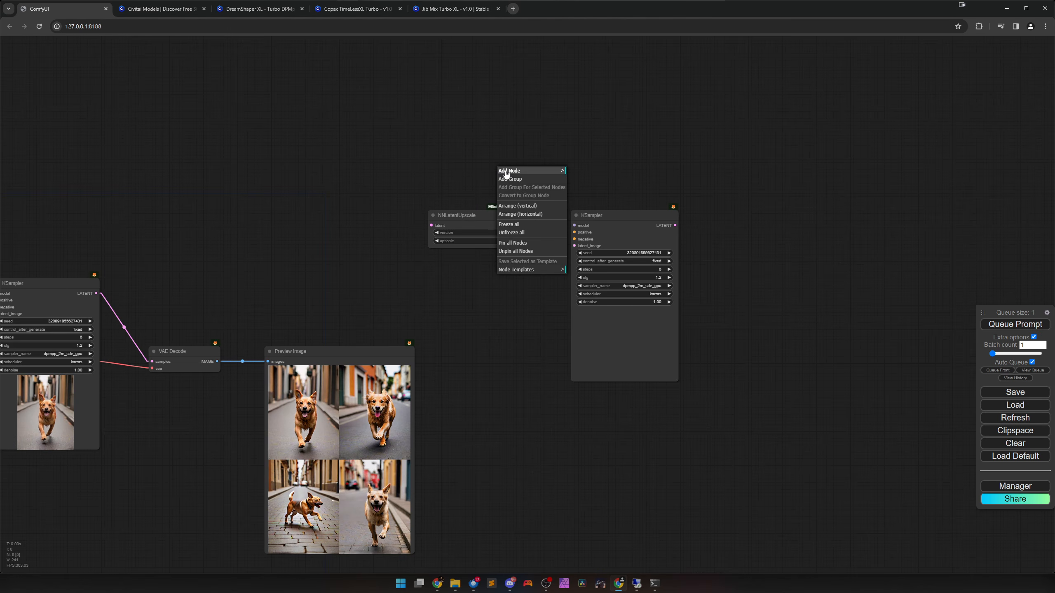
{"action": "left_click", "coordinate": [504, 170]}
{"action": "left_click", "coordinate": [595, 180]}
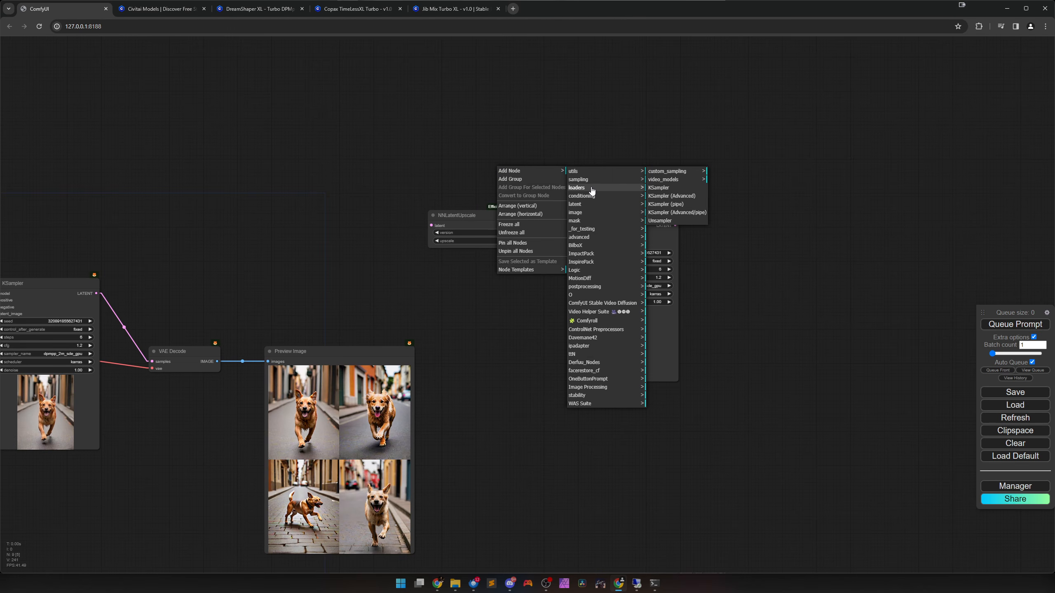
{"action": "left_click", "coordinate": [596, 188]}
{"action": "left_click", "coordinate": [665, 188]}
{"action": "left_click_drag", "start_coordinate": [571, 171], "coordinate": [487, 146]}
{"action": "scroll", "coordinate": [482, 189], "scroll_direction": "up", "scroll_amount": 3}
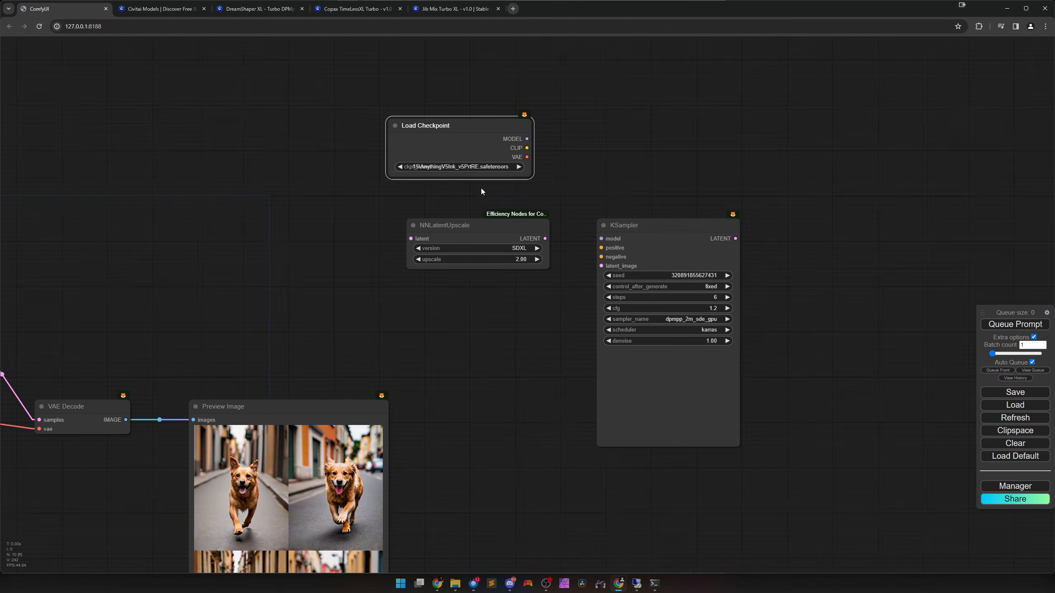
Select the SDXL juggernautXL_version5.safetensors checkpoint in the new loader and connect its MODEL output to the second KSampler.
{"action": "left_click", "coordinate": [481, 166]}
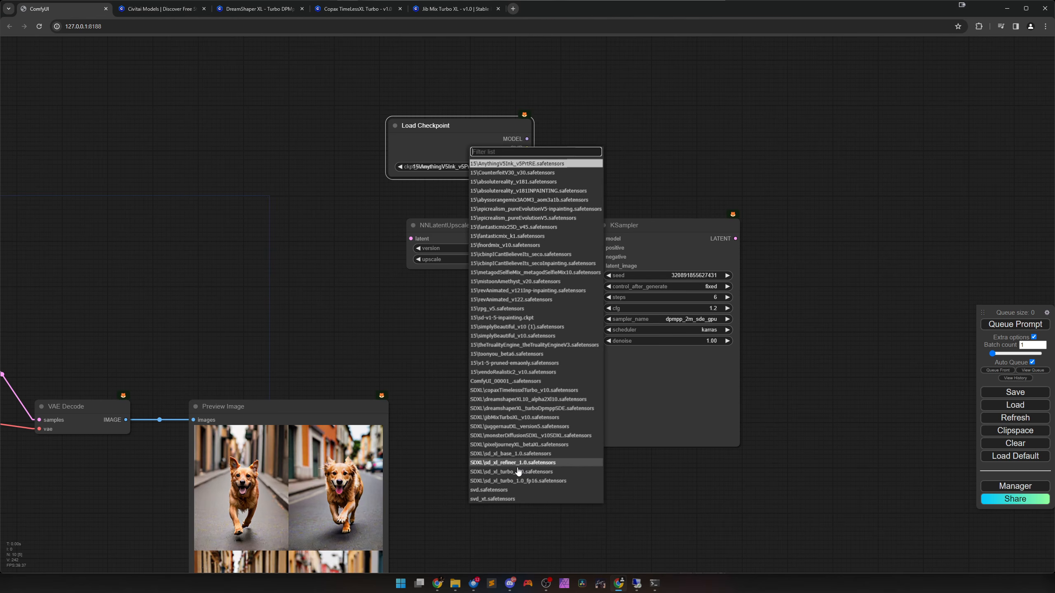
{"action": "left_click", "coordinate": [511, 426]}
{"action": "left_click_drag", "start_coordinate": [527, 139], "coordinate": [601, 239]}
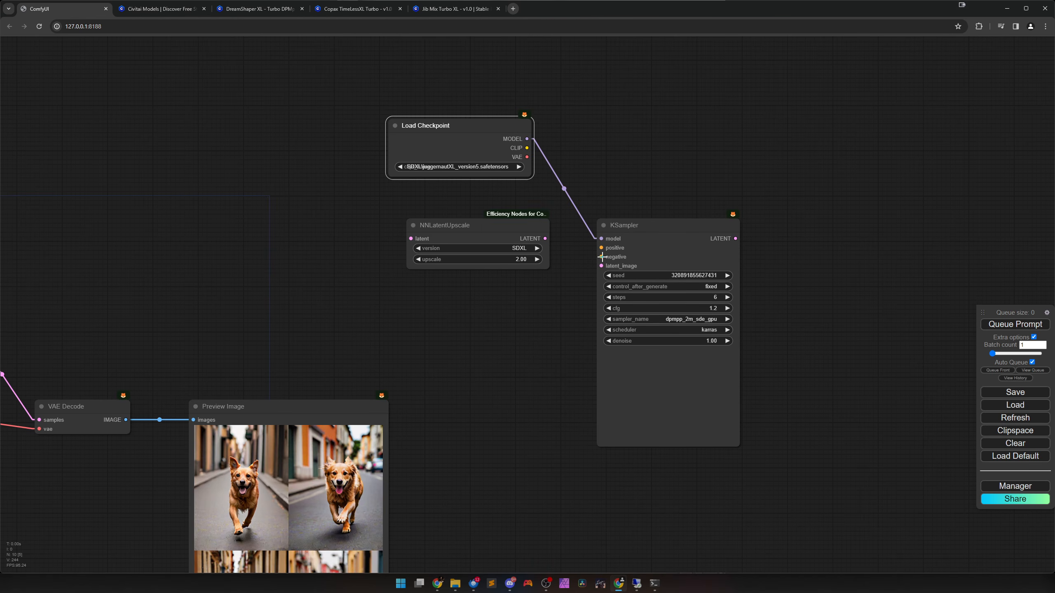
{"action": "left_click_drag", "start_coordinate": [484, 231], "coordinate": [465, 230]}
Connect the positive and negative prompt conditioning and the first KSampler's LATENT output to the second KSampler's matching inputs.
{"action": "scroll", "coordinate": [474, 299], "scroll_direction": "down", "scroll_amount": 3}
{"action": "scroll", "coordinate": [455, 346], "scroll_direction": "down", "scroll_amount": 1}
{"action": "left_click_drag", "start_coordinate": [456, 347], "coordinate": [692, 337]}
{"action": "left_click_drag", "start_coordinate": [212, 246], "coordinate": [794, 257]}
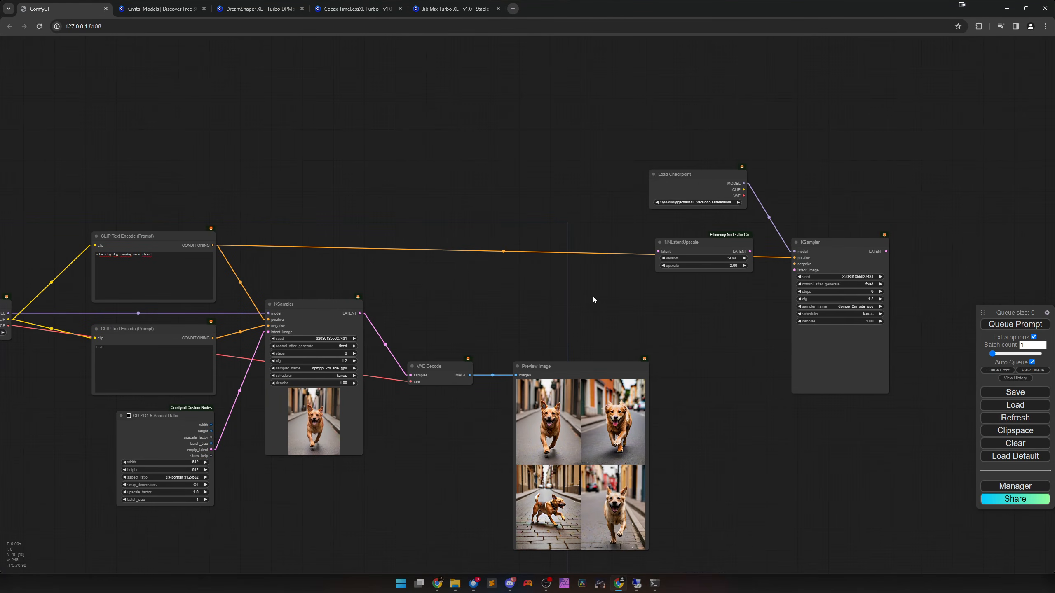
{"action": "left_click_drag", "start_coordinate": [213, 338], "coordinate": [794, 257]}
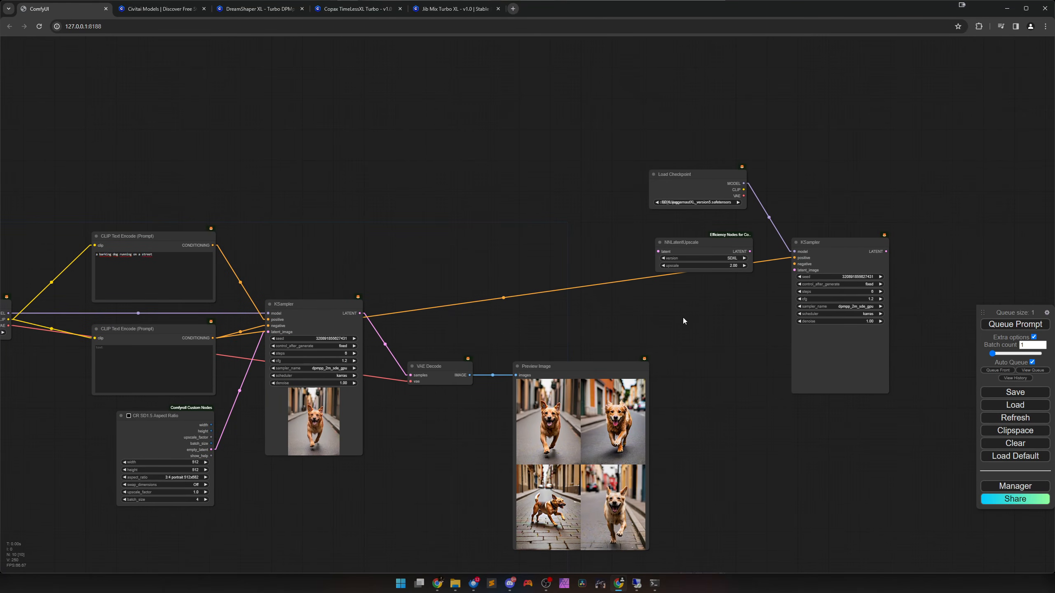
{"action": "left_click_drag", "start_coordinate": [211, 247], "coordinate": [794, 258]}
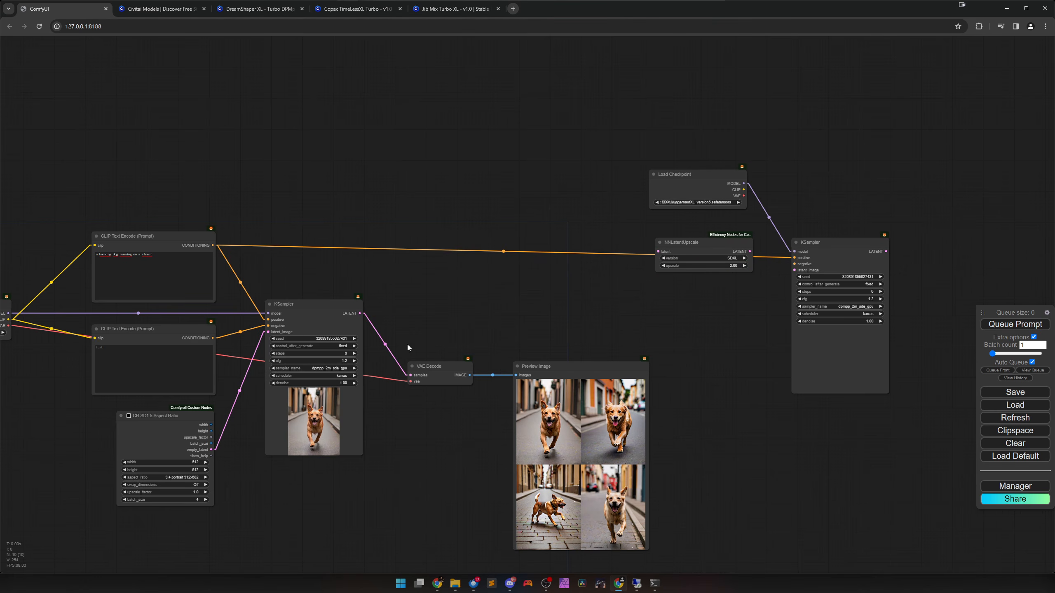
{"action": "left_click_drag", "start_coordinate": [213, 338], "coordinate": [794, 264]}
{"action": "left_click_drag", "start_coordinate": [724, 327], "coordinate": [575, 316]}
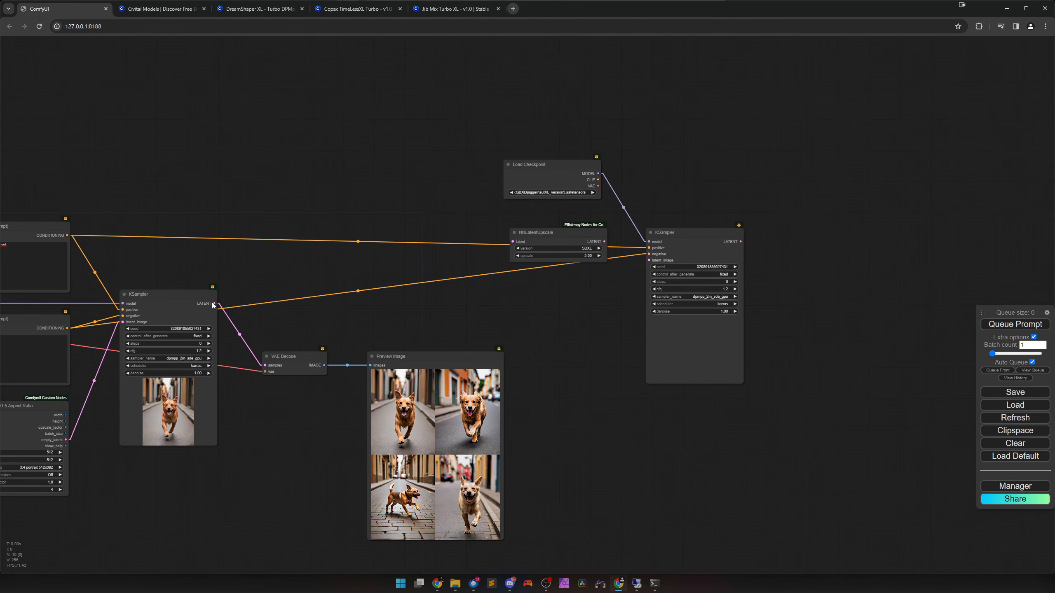
{"action": "left_click_drag", "start_coordinate": [214, 303], "coordinate": [687, 303]}
Lower the second KSampler's denoise to 0.50.
{"action": "scroll", "coordinate": [671, 360], "scroll_direction": "up", "scroll_amount": 5}
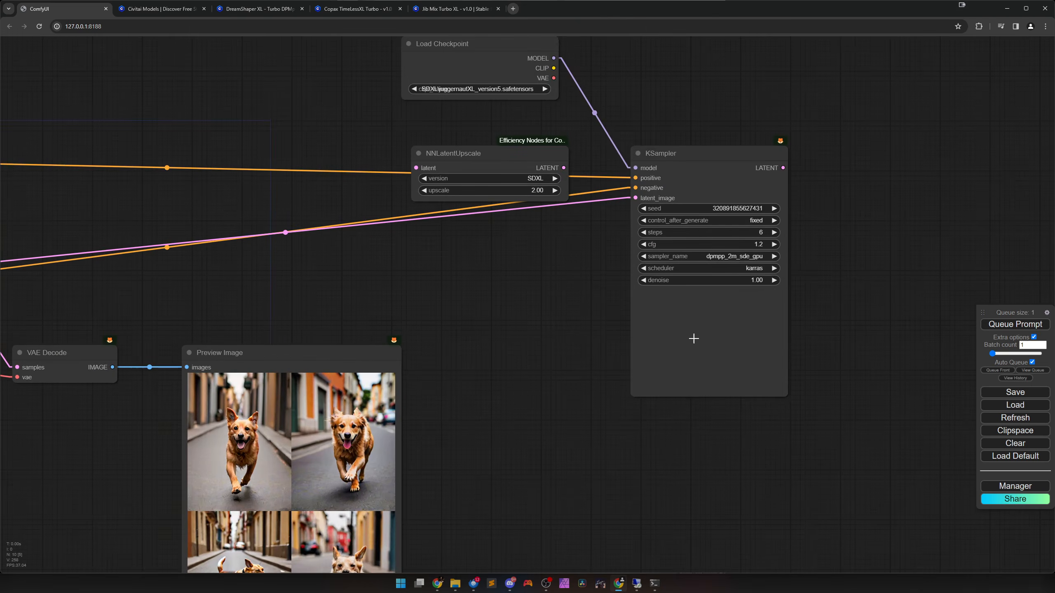
{"action": "scroll", "coordinate": [702, 326], "scroll_direction": "up", "scroll_amount": 2}
{"action": "left_click_drag", "start_coordinate": [739, 269], "coordinate": [721, 270]}
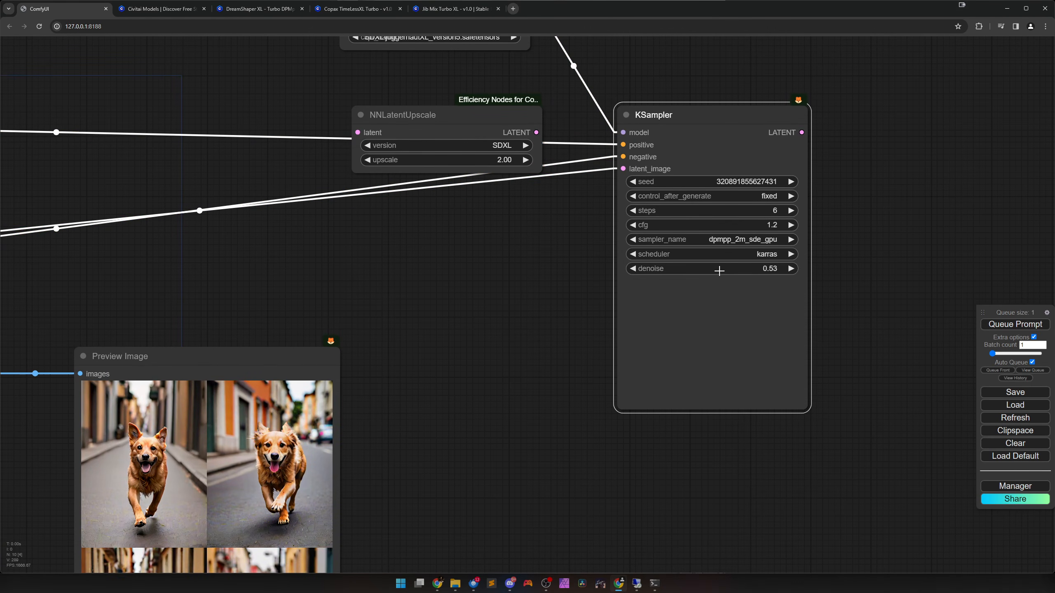
{"action": "scroll", "coordinate": [506, 388], "scroll_direction": "down", "scroll_amount": 8}
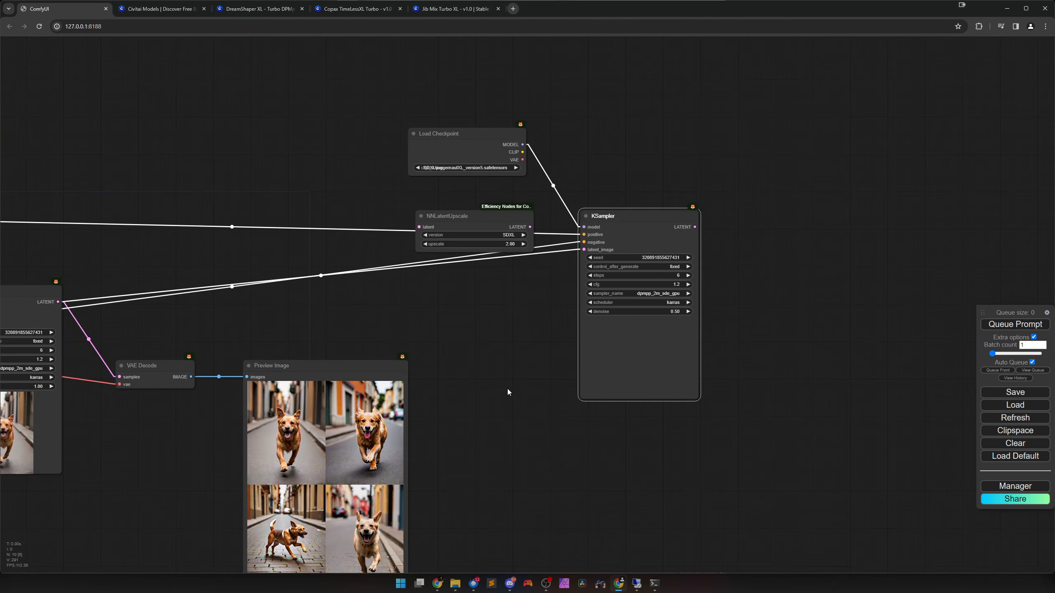
Set the second KSampler's steps to 20 and its cfg to 8.0.
{"action": "scroll", "coordinate": [656, 339], "scroll_direction": "up", "scroll_amount": 10}
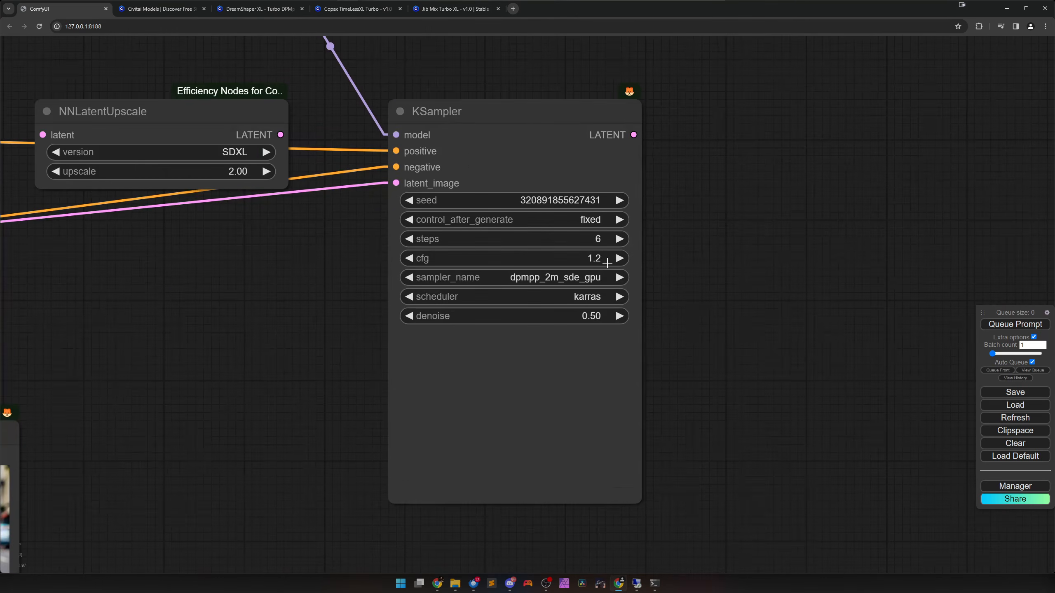
{"action": "left_click", "coordinate": [588, 240]}
{"action": "type", "text": "20"}
{"action": "key", "text": "Return"}
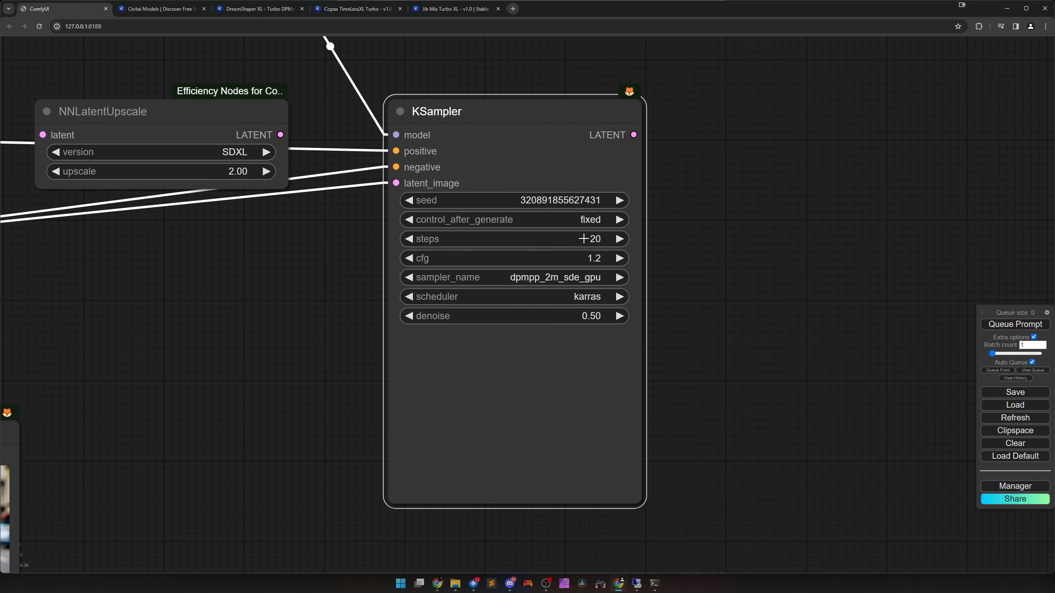
{"action": "left_click", "coordinate": [585, 258]}
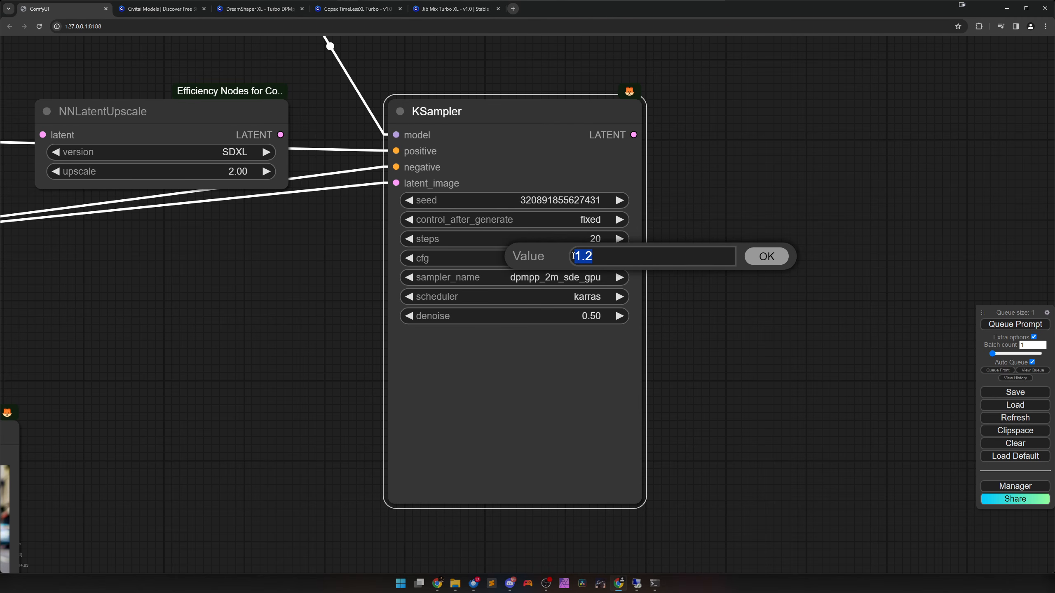
{"action": "type", "text": "8"}
{"action": "key", "text": "Return"}
Route the first KSampler's latent through NNLatentUpscale into the second KSampler, placing the upscale node above Preview Image.
{"action": "scroll", "coordinate": [531, 325], "scroll_direction": "down", "scroll_amount": 9}
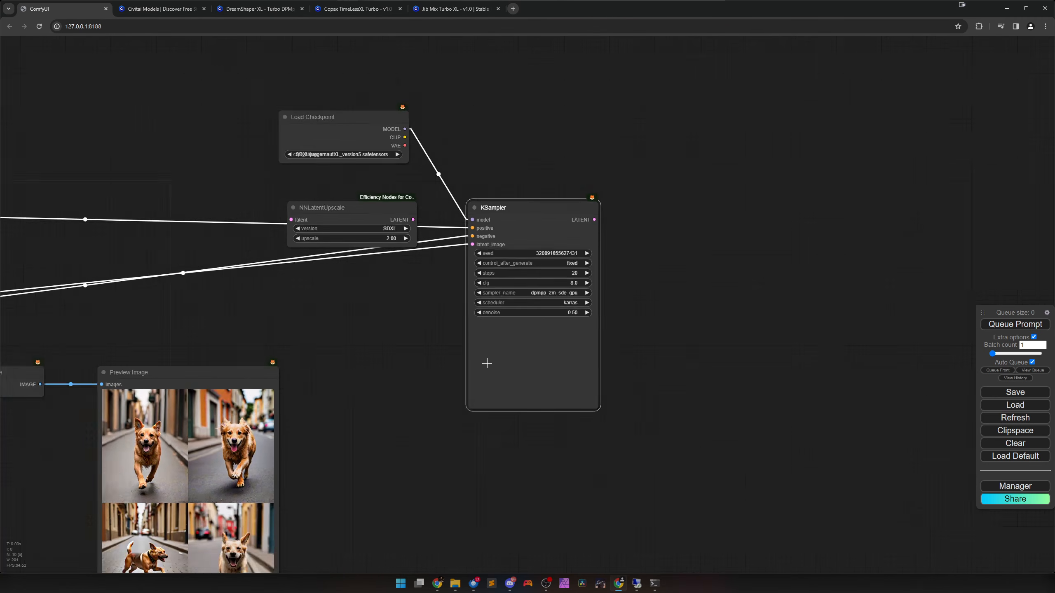
{"action": "left_click_drag", "start_coordinate": [399, 372], "coordinate": [603, 399]}
{"action": "left_click_drag", "start_coordinate": [586, 270], "coordinate": [678, 293]}
{"action": "left_click_drag", "start_coordinate": [199, 339], "coordinate": [403, 316]}
{"action": "left_click_drag", "start_coordinate": [420, 317], "coordinate": [441, 357]}
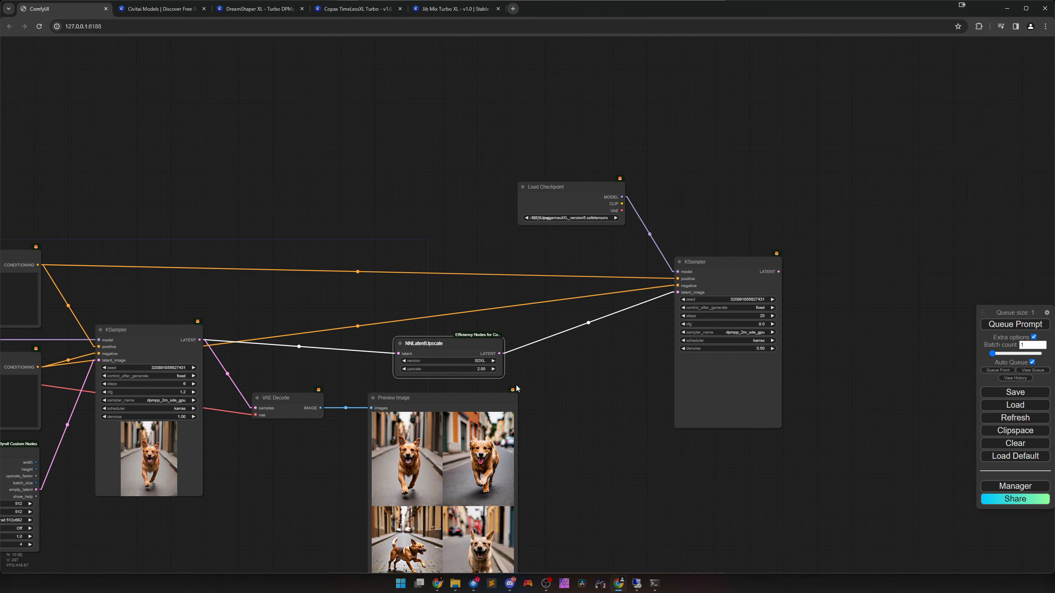
Add a selectLatentFromBatch_O node in the empty space between the first Preview Image and the second KSampler.
{"action": "scroll", "coordinate": [518, 390], "scroll_direction": "down", "scroll_amount": 3}
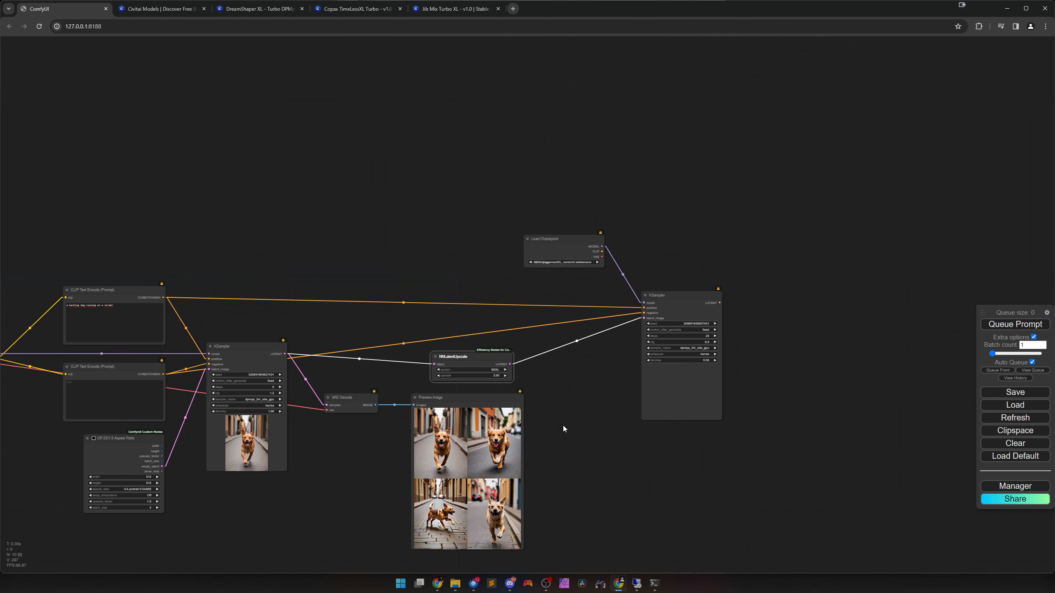
{"action": "left_click_drag", "start_coordinate": [563, 426], "coordinate": [563, 330]}
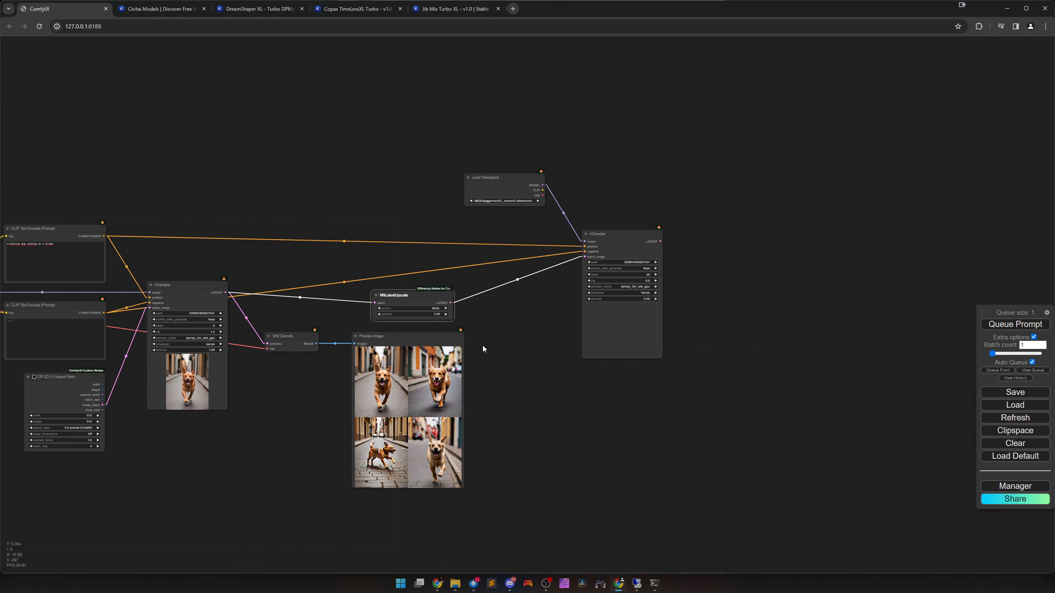
{"action": "scroll", "coordinate": [483, 346], "scroll_direction": "up", "scroll_amount": 2}
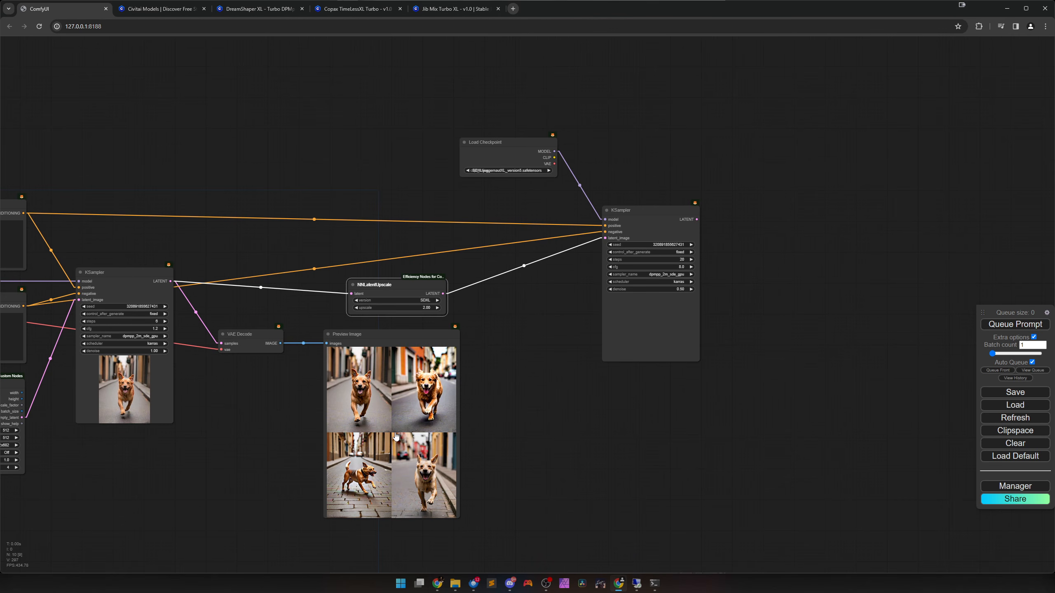
{"action": "double_click", "coordinate": [516, 386]}
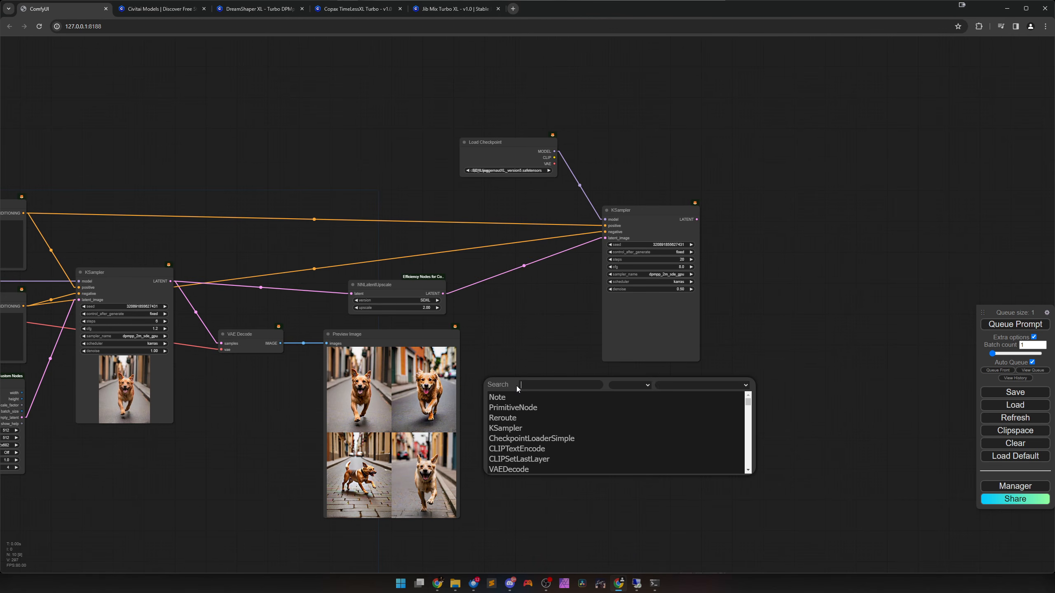
{"action": "type", "text": "latent"}
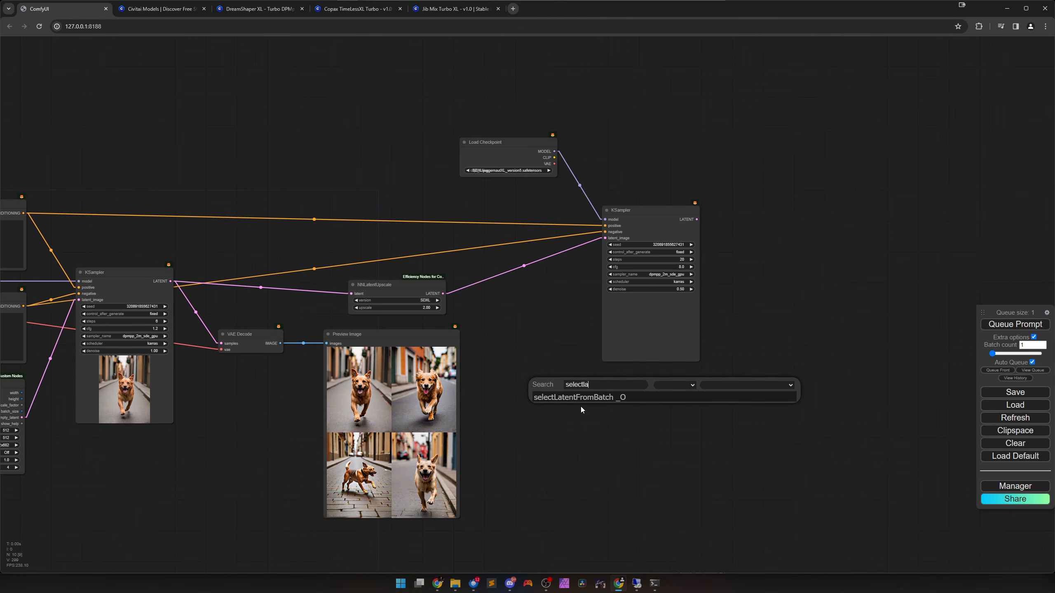
{"action": "left_click", "coordinate": [580, 399]}
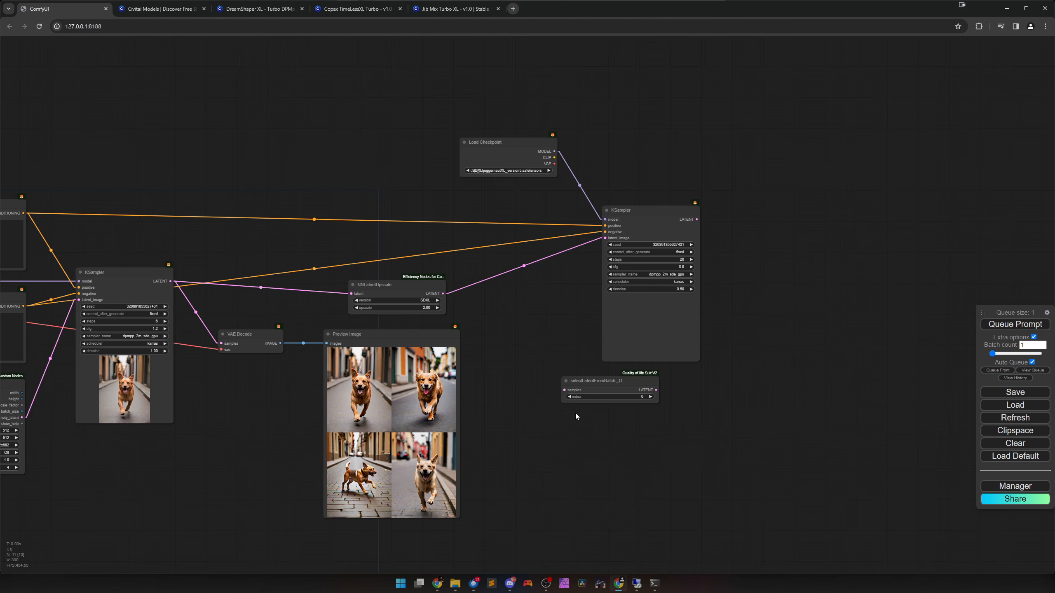
{"action": "left_click_drag", "start_coordinate": [635, 399], "coordinate": [558, 384]}
{"action": "scroll", "coordinate": [558, 384], "scroll_direction": "up", "scroll_amount": 3}
{"action": "scroll", "coordinate": [557, 384], "scroll_direction": "up", "scroll_amount": 3}
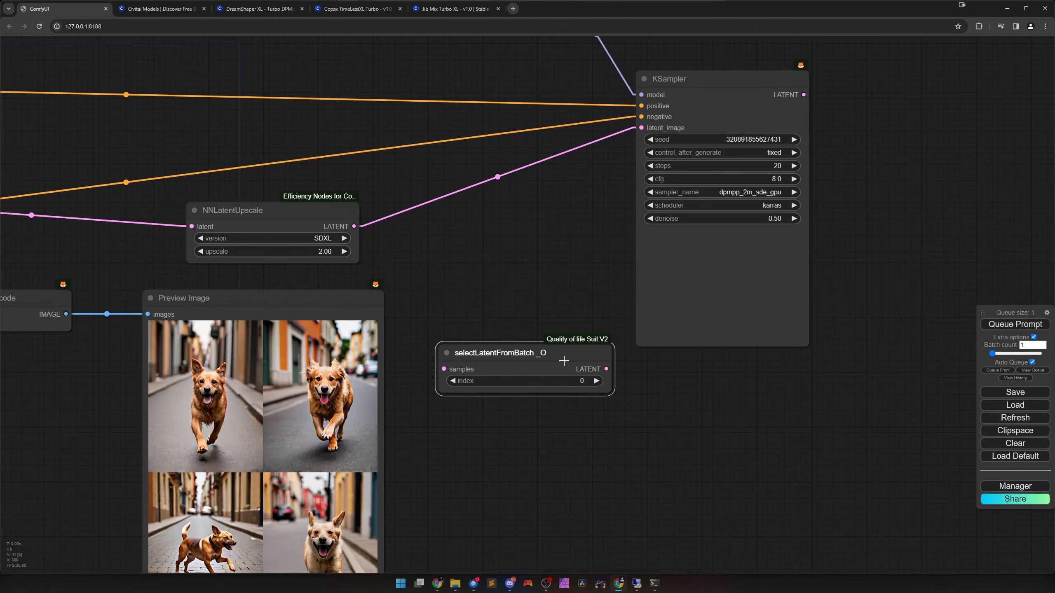
{"action": "left_click_drag", "start_coordinate": [580, 344], "coordinate": [556, 288]}
{"action": "scroll", "coordinate": [496, 360], "scroll_direction": "down", "scroll_amount": 3}
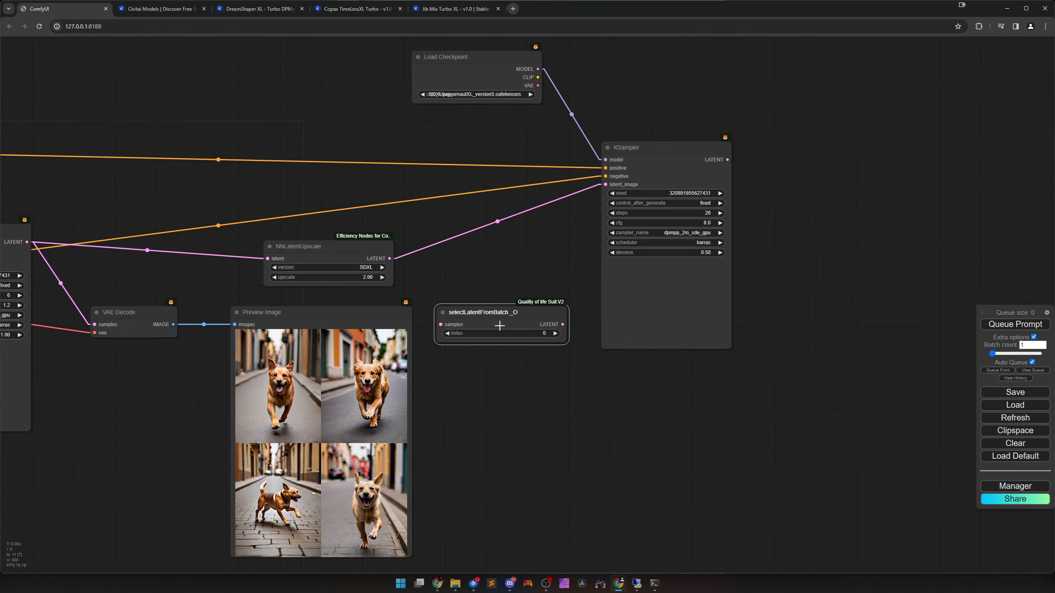
{"action": "left_click_drag", "start_coordinate": [491, 370], "coordinate": [689, 395]}
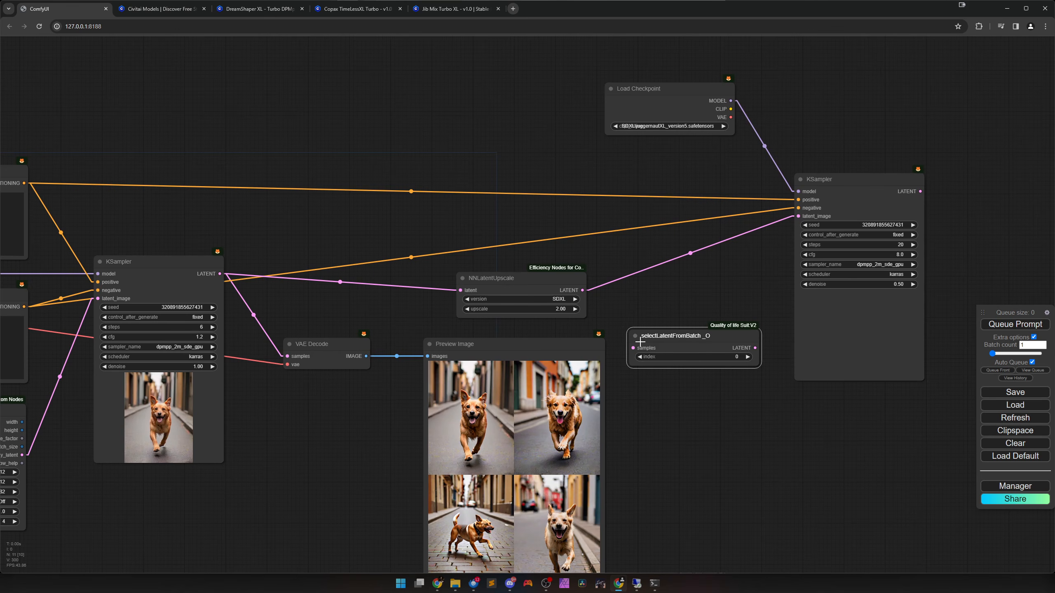
Route the first KSampler's latent through selectLatentFromBatch_O into NNLatentUpscale, arranging the two nodes in sequence above Preview Image.
{"action": "left_click_drag", "start_coordinate": [689, 347], "coordinate": [351, 280]}
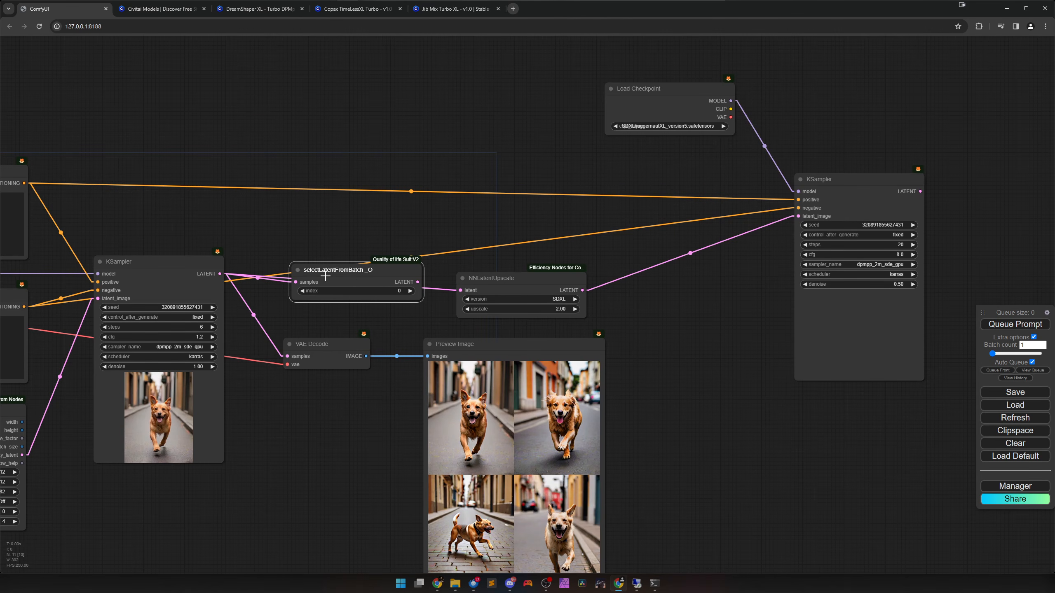
{"action": "left_click_drag", "start_coordinate": [419, 285], "coordinate": [464, 286]}
{"action": "left_click_drag", "start_coordinate": [384, 283], "coordinate": [328, 250]}
{"action": "left_click", "coordinate": [518, 284]}
{"action": "left_click_drag", "start_coordinate": [518, 284], "coordinate": [660, 264]}
{"action": "left_click_drag", "start_coordinate": [360, 248], "coordinate": [486, 295]}
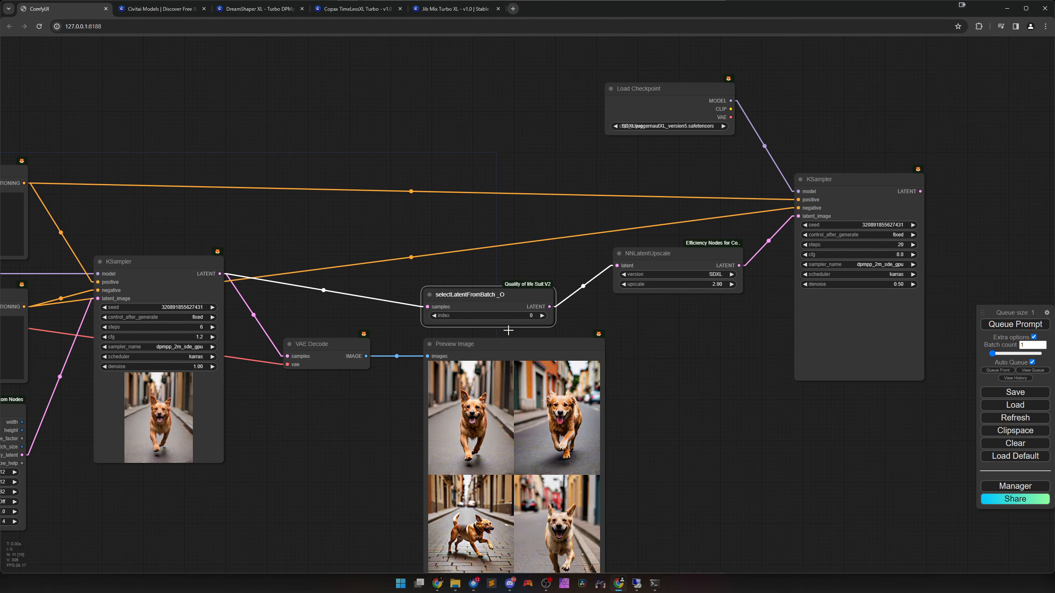
Mute the upscale stage: the Juggernaut XL Load Checkpoint, selectLatentFromBatch_O, NNLatentUpscale and second KSampler nodes.
{"action": "scroll", "coordinate": [536, 361], "scroll_direction": "down", "scroll_amount": 5}
{"action": "left_click_drag", "start_coordinate": [462, 181], "coordinate": [806, 330]}
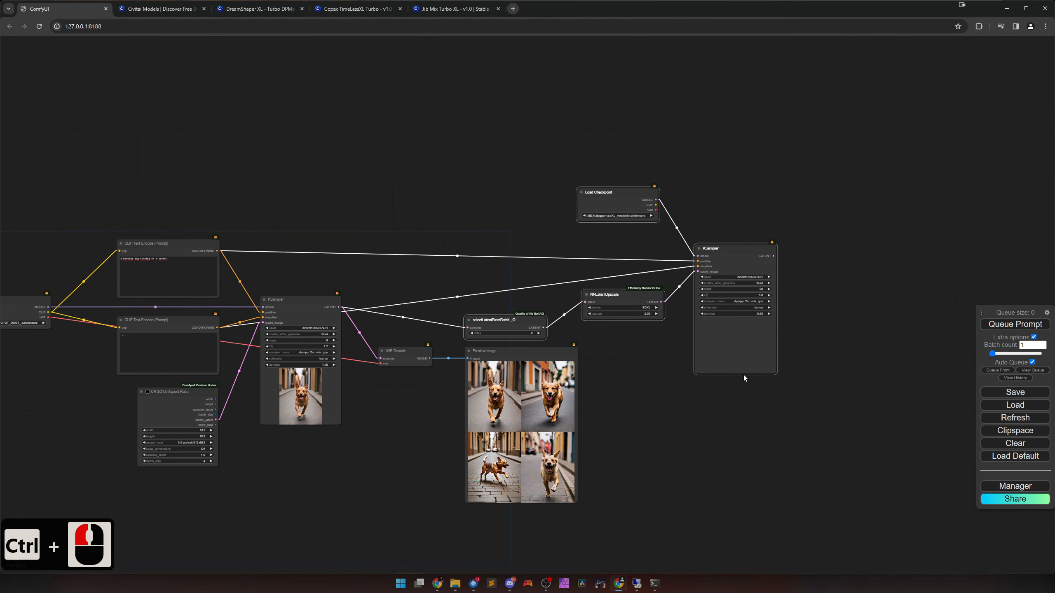
{"action": "key", "text": "ctrl+m"}
{"action": "left_click", "coordinate": [646, 383]}
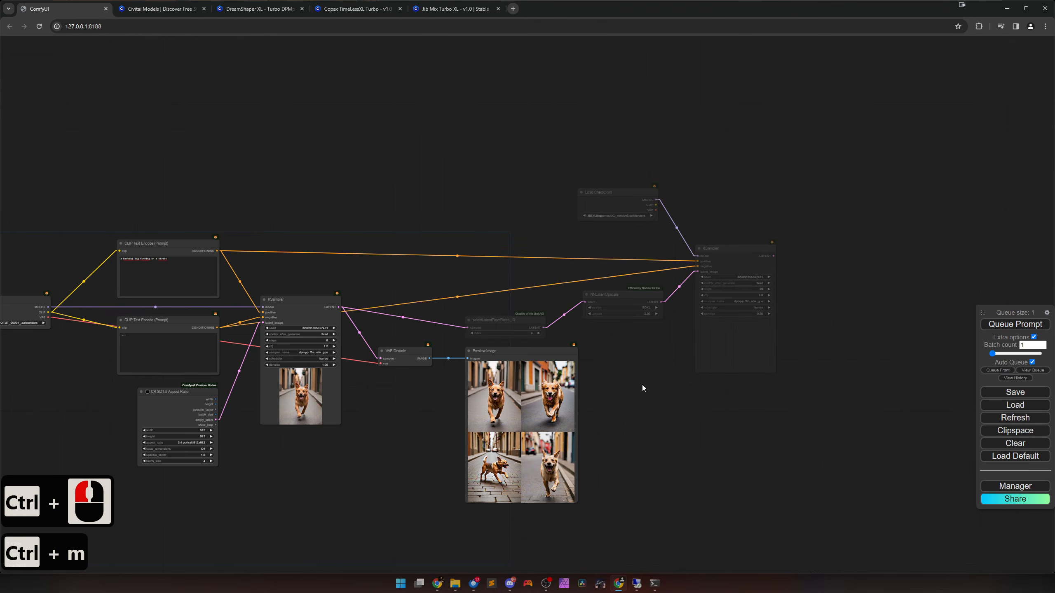
{"action": "scroll", "coordinate": [642, 384], "scroll_direction": "up", "scroll_amount": 3}
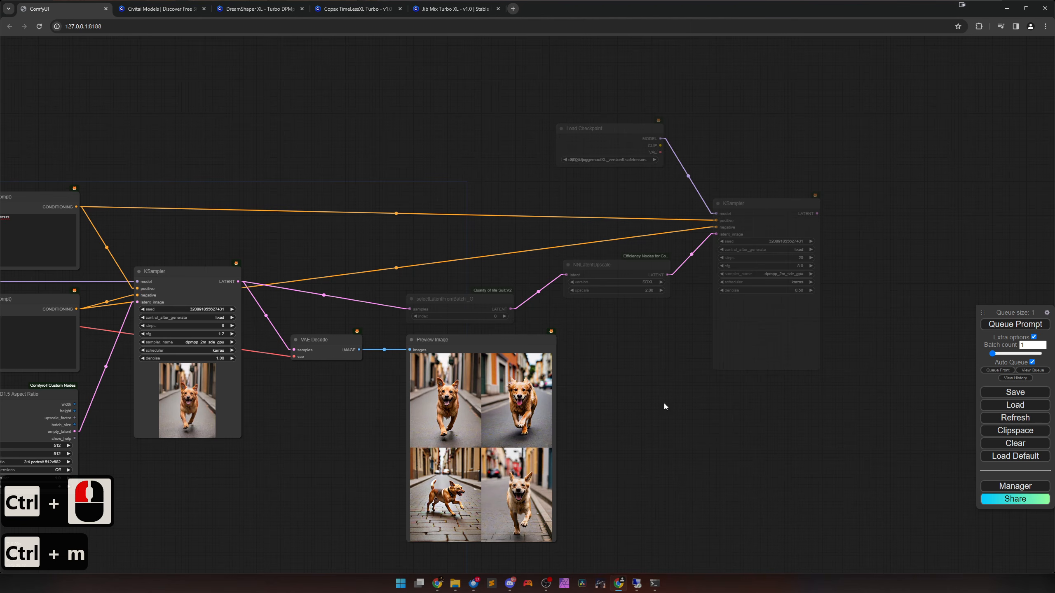
{"action": "left_click", "coordinate": [231, 309]}
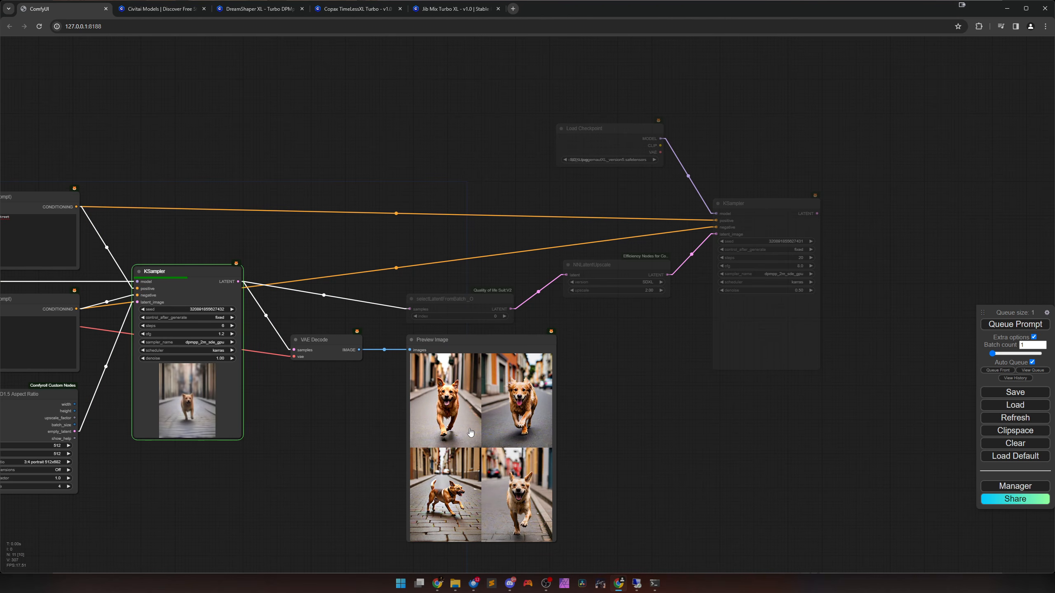
{"action": "scroll", "coordinate": [471, 432], "scroll_direction": "up", "scroll_amount": 5}
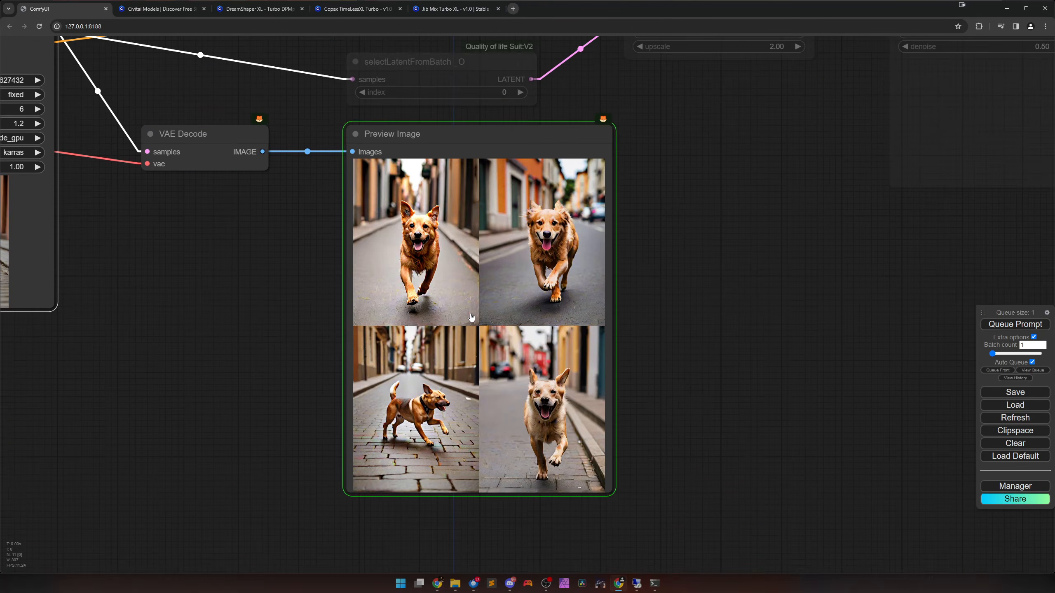
{"action": "scroll", "coordinate": [470, 325], "scroll_direction": "up", "scroll_amount": 2}
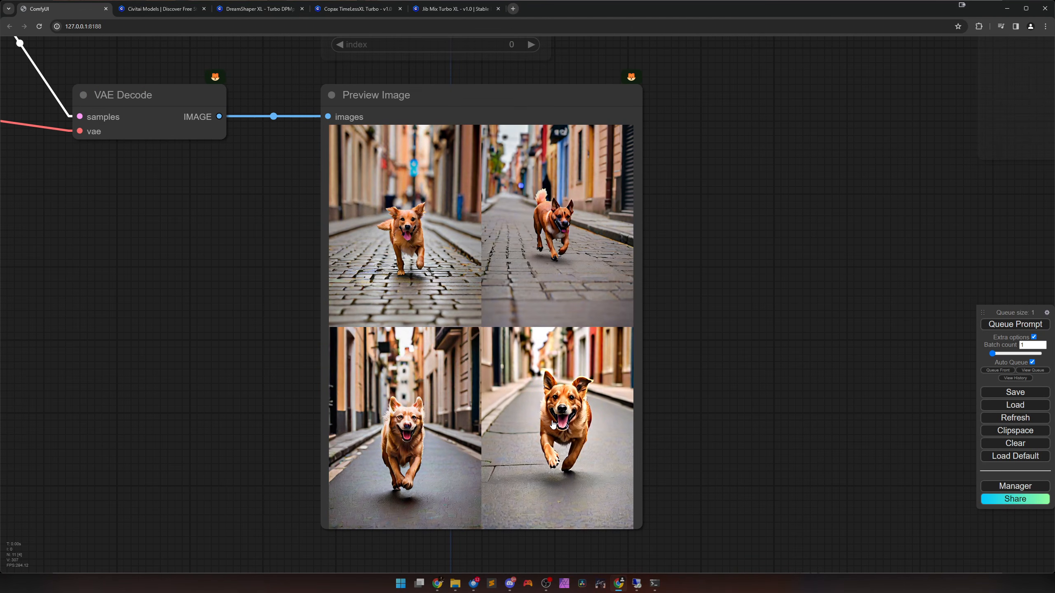
Unmute the Juggernaut XL Load Checkpoint, selectLatentFromBatch_O, NNLatentUpscale and second KSampler nodes.
{"action": "scroll", "coordinate": [552, 424], "scroll_direction": "down", "scroll_amount": 10}
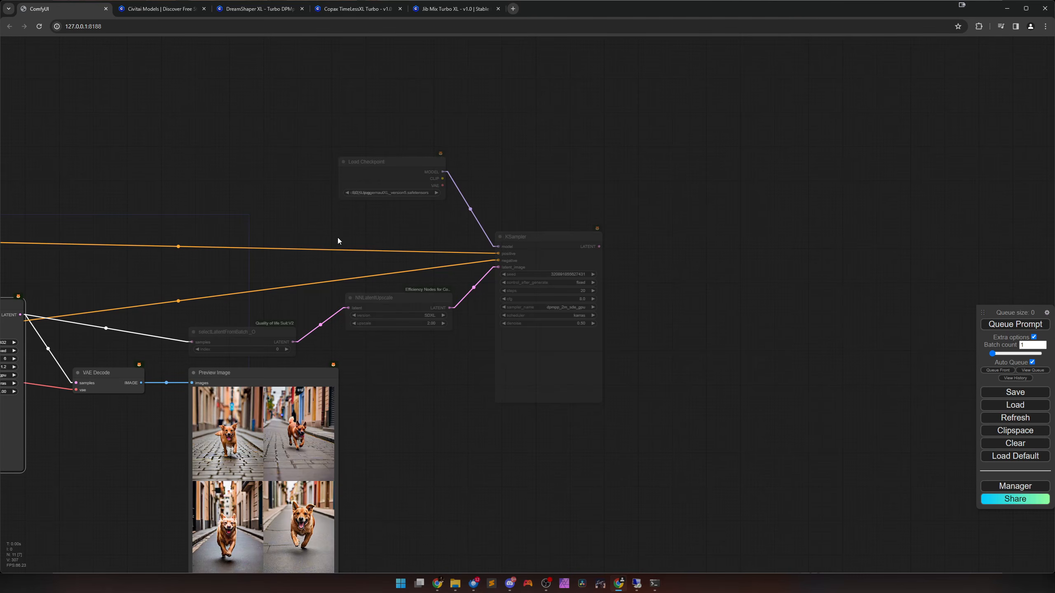
{"action": "left_click_drag", "start_coordinate": [219, 174], "coordinate": [599, 353]}
{"action": "key", "text": "ctrl+m"}
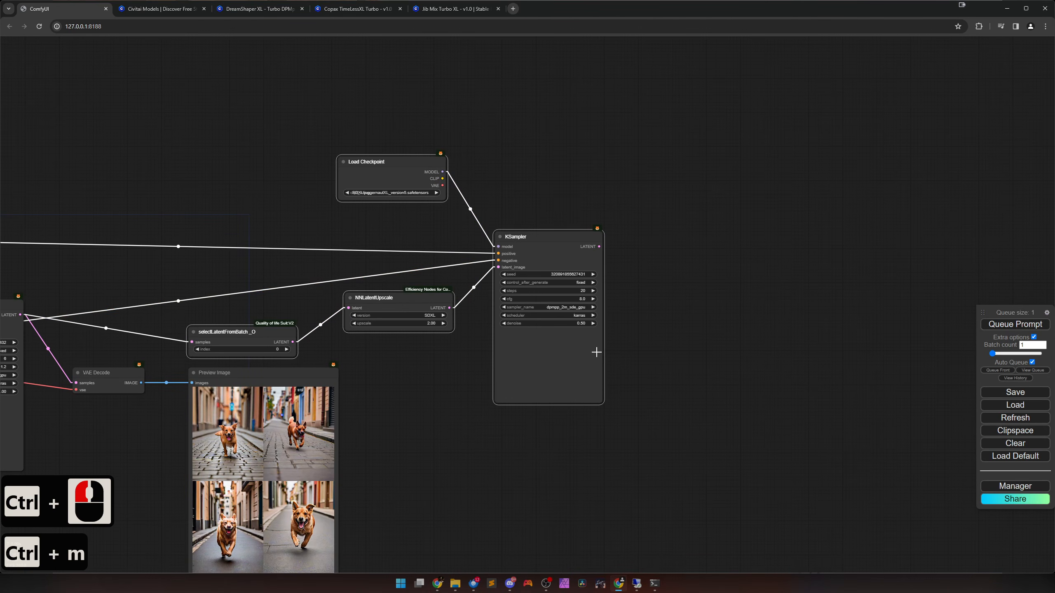
Decode the second KSampler's latent in a new VAE Decode using the Juggernaut checkpoint's VAE, and send it to a new Preview Image beneath.
{"action": "left_click_drag", "start_coordinate": [610, 252], "coordinate": [643, 240]}
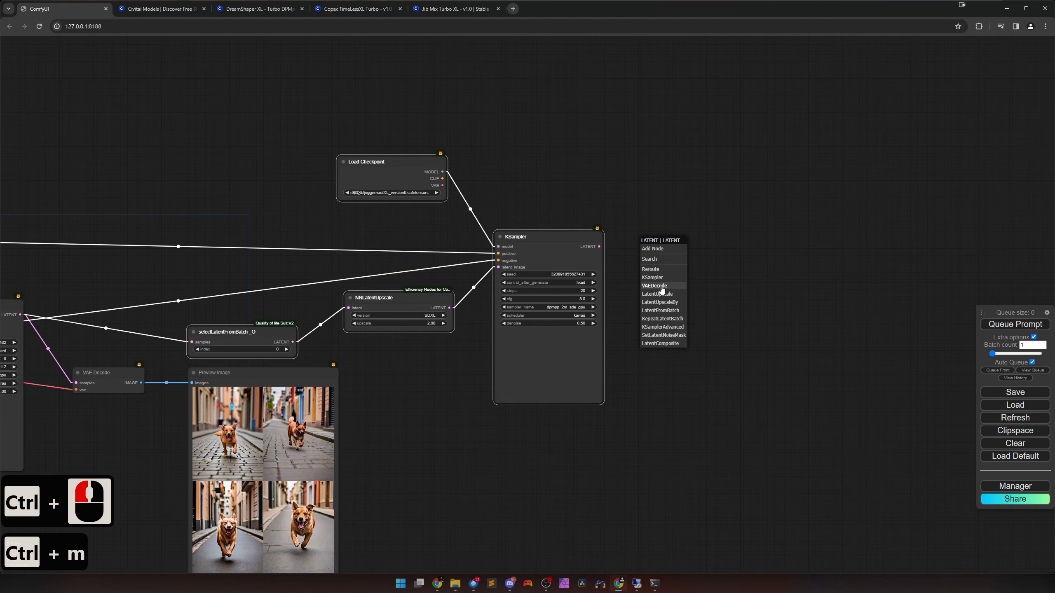
{"action": "left_click", "coordinate": [662, 286]}
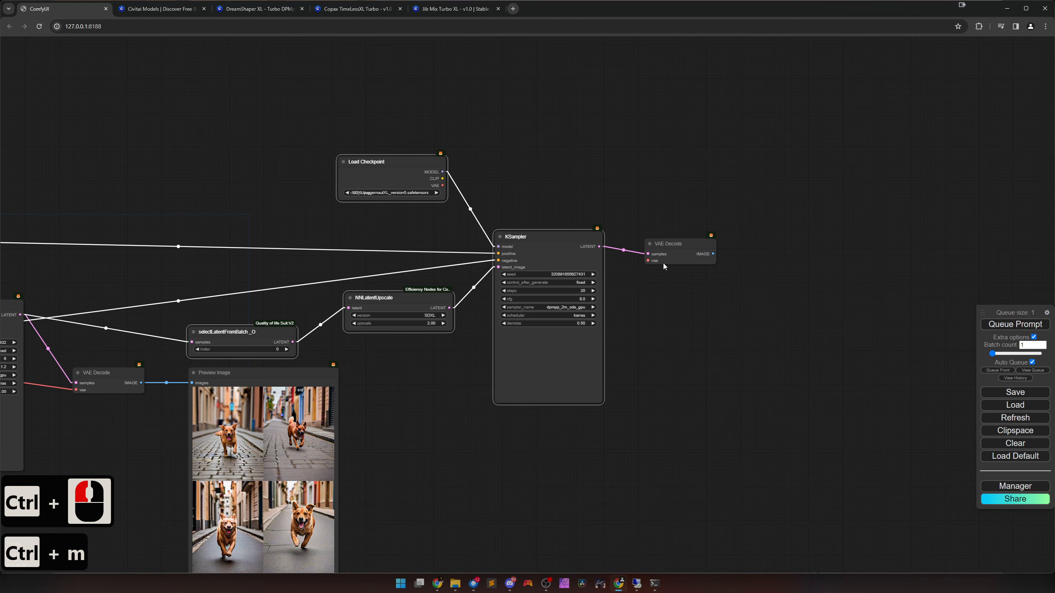
{"action": "left_click_drag", "start_coordinate": [440, 185], "coordinate": [648, 253]}
{"action": "left_click_drag", "start_coordinate": [713, 246], "coordinate": [787, 466]}
{"action": "left_click", "coordinate": [685, 330]}
{"action": "left_click_drag", "start_coordinate": [615, 473], "coordinate": [809, 388]}
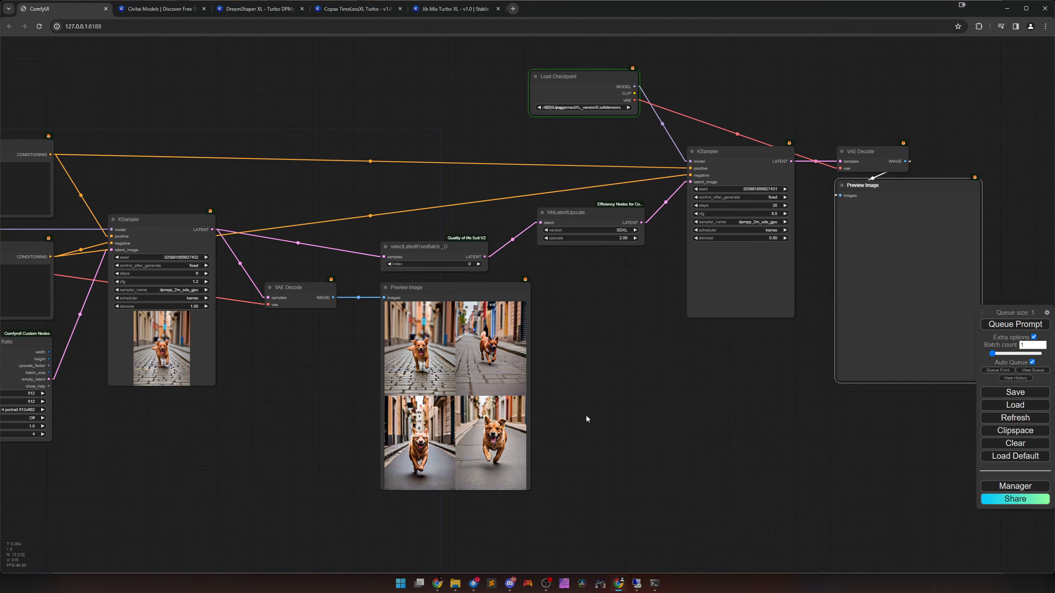
Set the selectLatentFromBatch_O index to 3 to pick the fourth image of the batch.
{"action": "scroll", "coordinate": [585, 416], "scroll_direction": "up", "scroll_amount": 4}
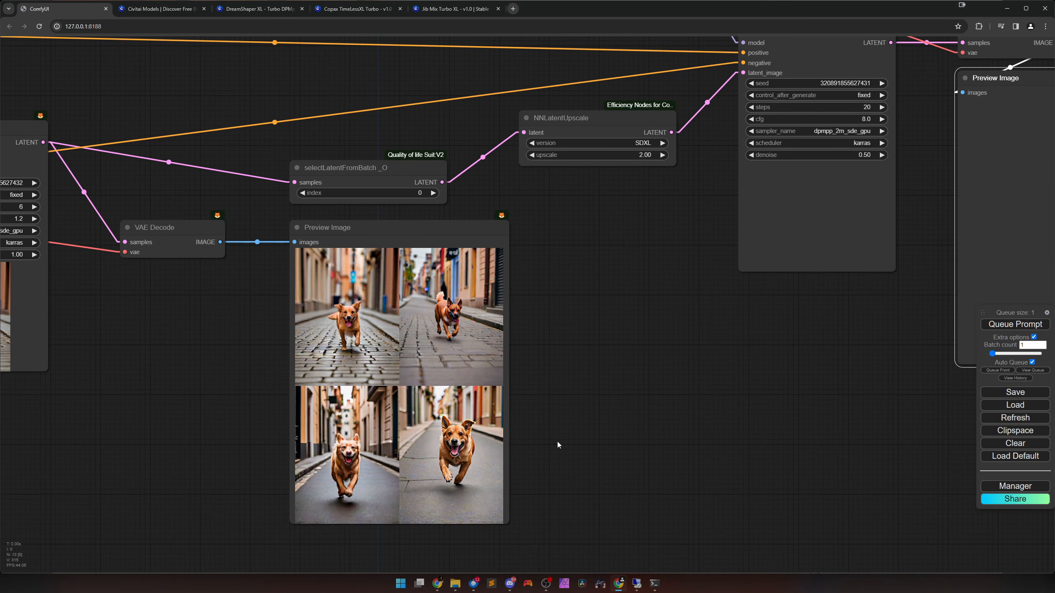
{"action": "scroll", "coordinate": [557, 442], "scroll_direction": "up", "scroll_amount": 2}
{"action": "left_click_drag", "start_coordinate": [557, 442], "coordinate": [626, 385]}
{"action": "left_click_drag", "start_coordinate": [638, 341], "coordinate": [641, 372]}
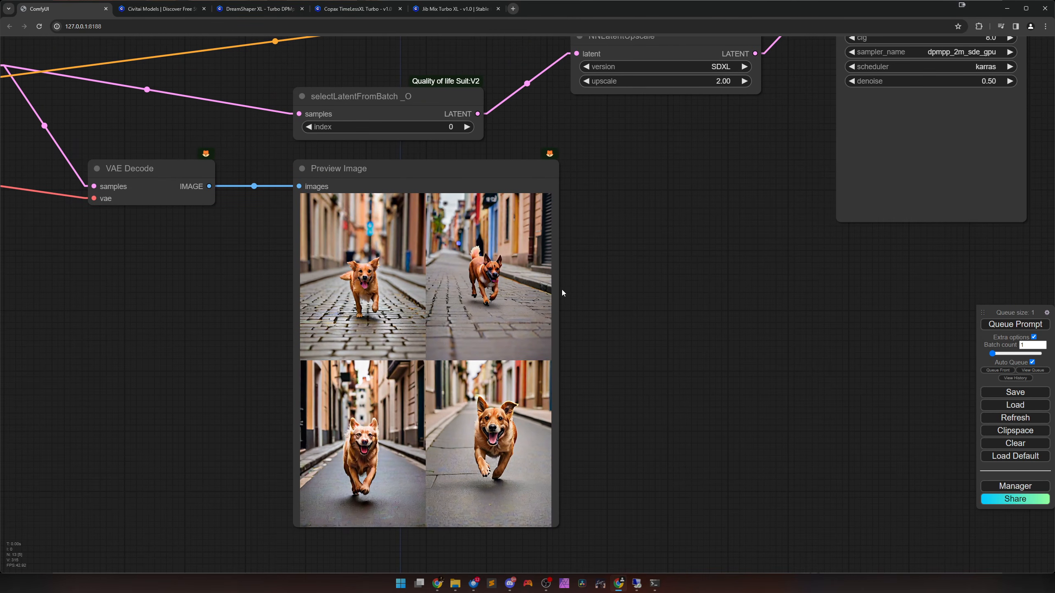
{"action": "scroll", "coordinate": [495, 194], "scroll_direction": "down", "scroll_amount": 2}
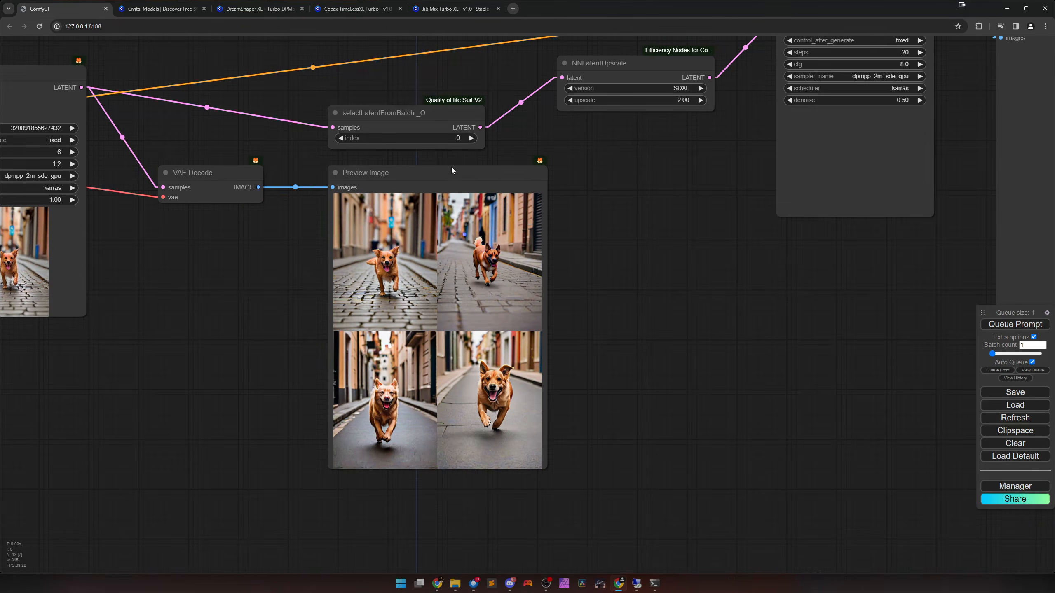
{"action": "left_click", "coordinate": [470, 138]}
Queue the prompt to run the upscale stage, and turn off Auto Queue.
{"action": "left_click", "coordinate": [1015, 324]}
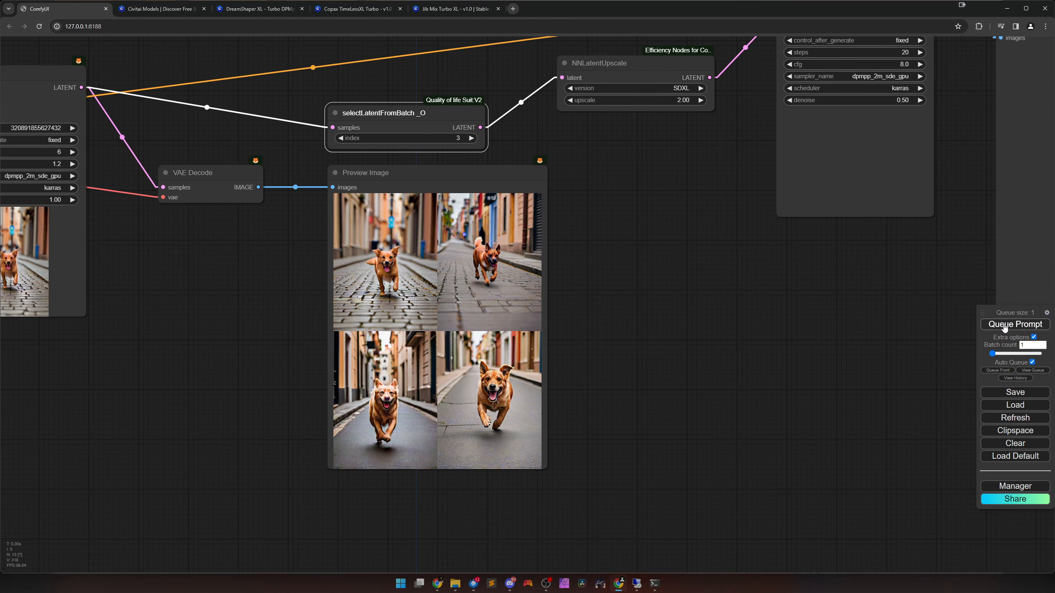
{"action": "scroll", "coordinate": [793, 318], "scroll_direction": "down", "scroll_amount": 6}
{"action": "left_click_drag", "start_coordinate": [722, 345], "coordinate": [584, 393]}
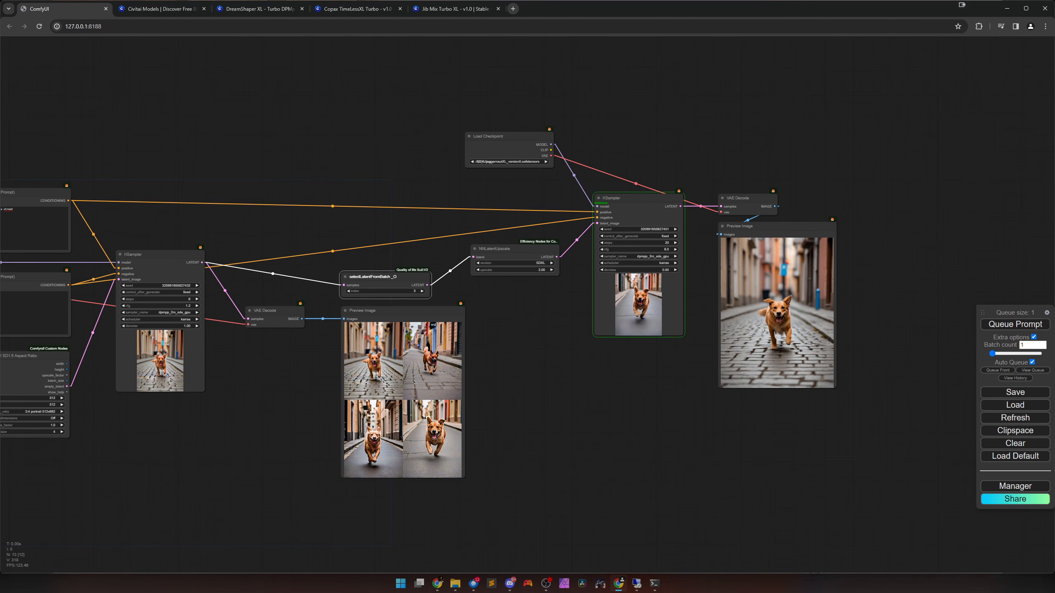
{"action": "left_click", "coordinate": [1032, 362]}
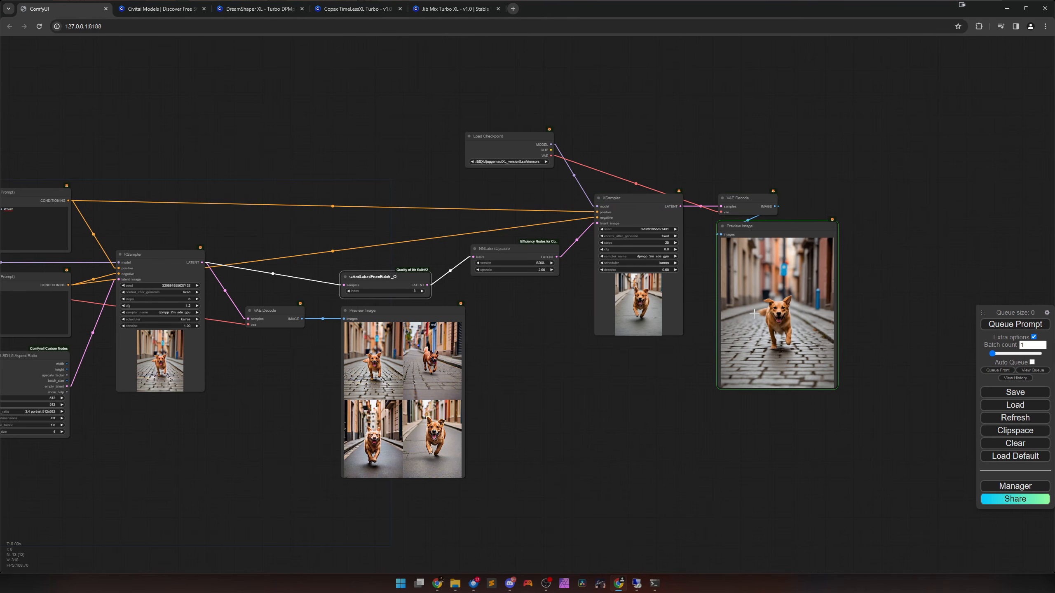
Open the upscaled image in its own browser tab, examine it at full size, and close the tab.
{"action": "right_click", "coordinate": [758, 305]}
{"action": "left_click", "coordinate": [768, 308]}
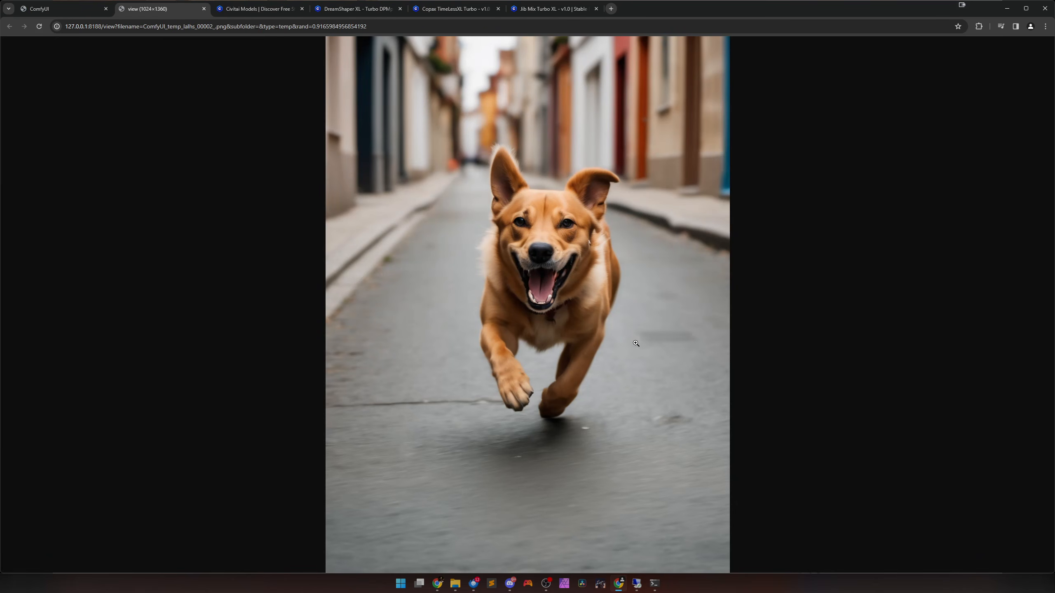
{"action": "left_click", "coordinate": [580, 352]}
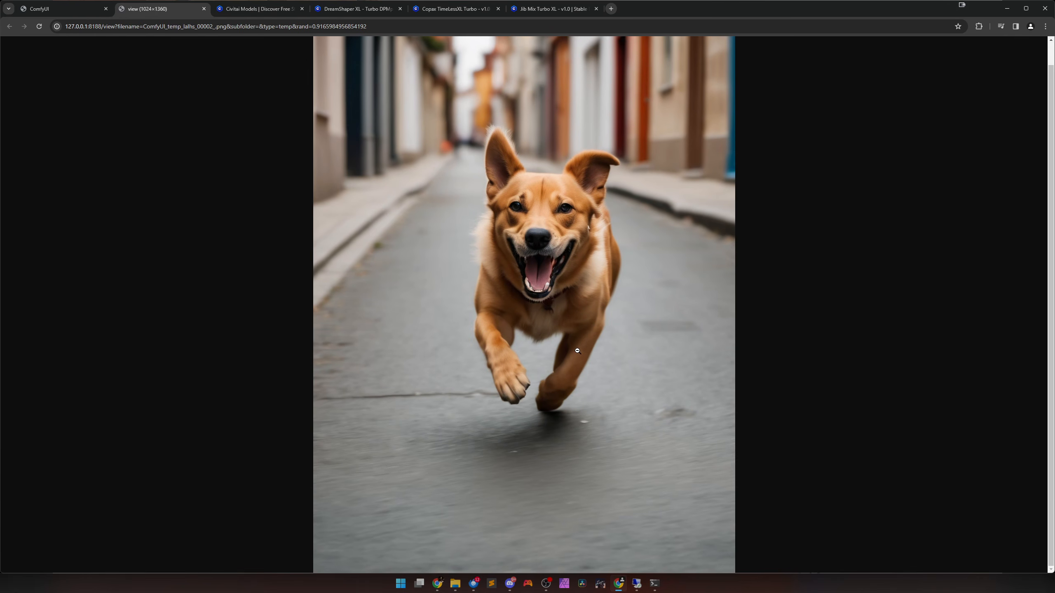
{"action": "scroll", "coordinate": [579, 349], "scroll_direction": "up", "scroll_amount": 1}
{"action": "scroll", "coordinate": [578, 345], "scroll_direction": "down", "scroll_amount": 1}
{"action": "scroll", "coordinate": [577, 340], "scroll_direction": "up", "scroll_amount": 1}
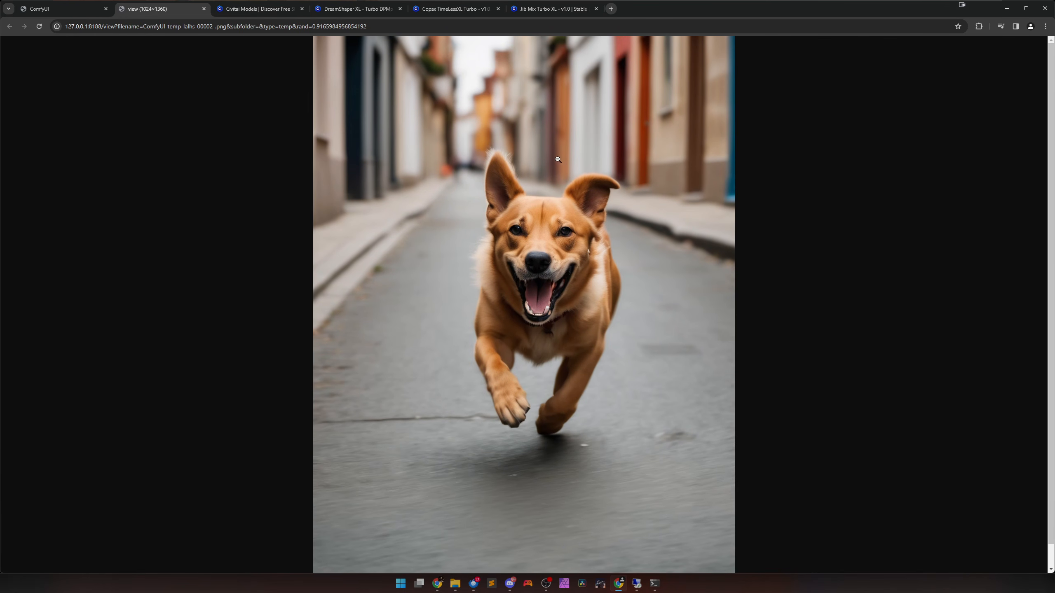
{"action": "key", "text": "ctrl+w"}
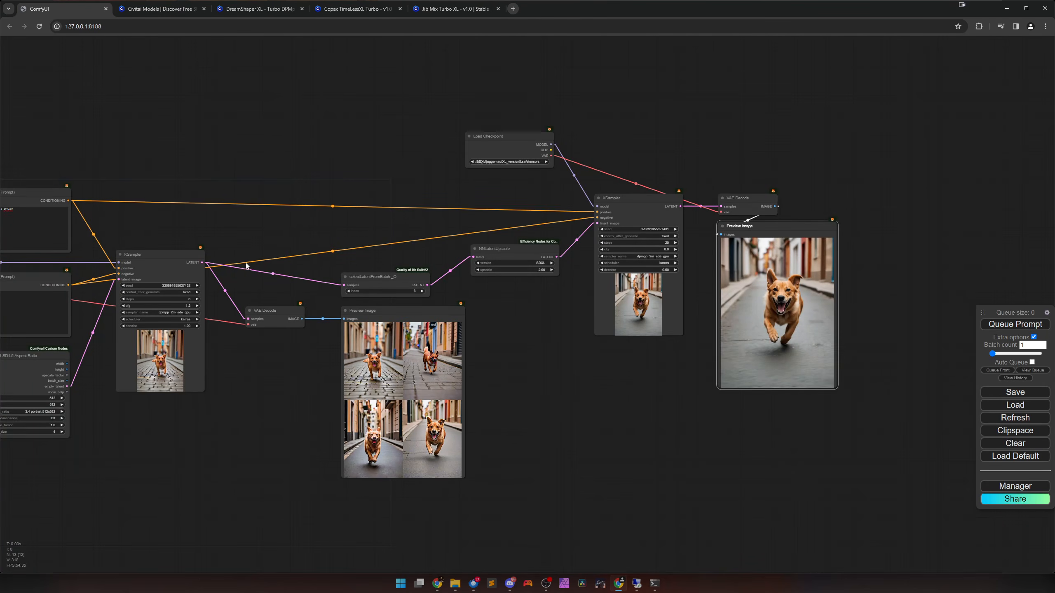
Move the Juggernaut XL Load Checkpoint node slightly closer to the second KSampler.
{"action": "scroll", "coordinate": [245, 262], "scroll_direction": "down", "scroll_amount": 3}
{"action": "scroll", "coordinate": [315, 332], "scroll_direction": "up", "scroll_amount": 6}
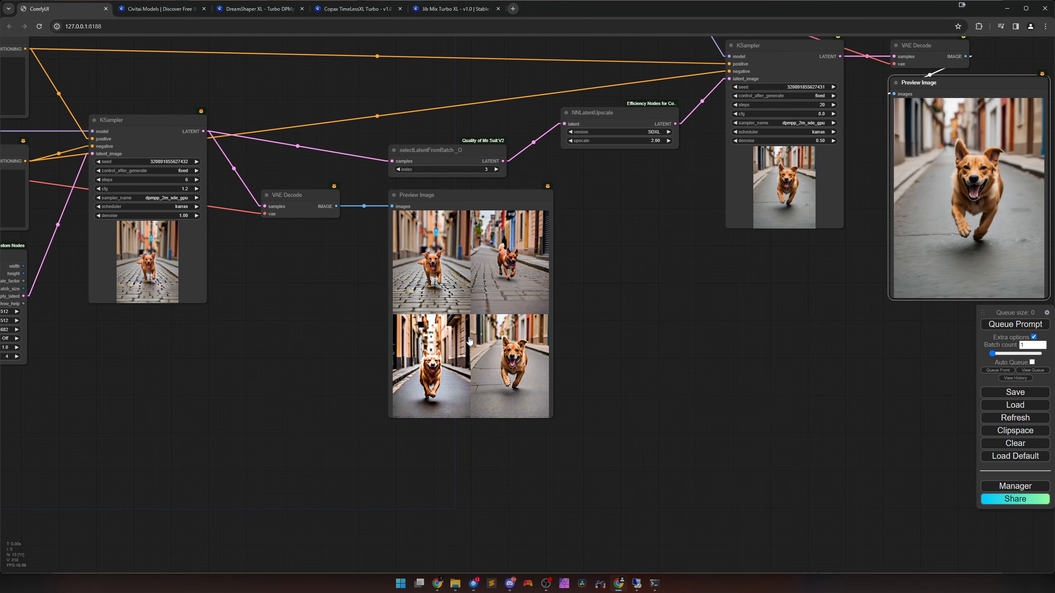
{"action": "left_click_drag", "start_coordinate": [644, 328], "coordinate": [521, 388]}
{"action": "scroll", "coordinate": [547, 364], "scroll_direction": "down", "scroll_amount": 5}
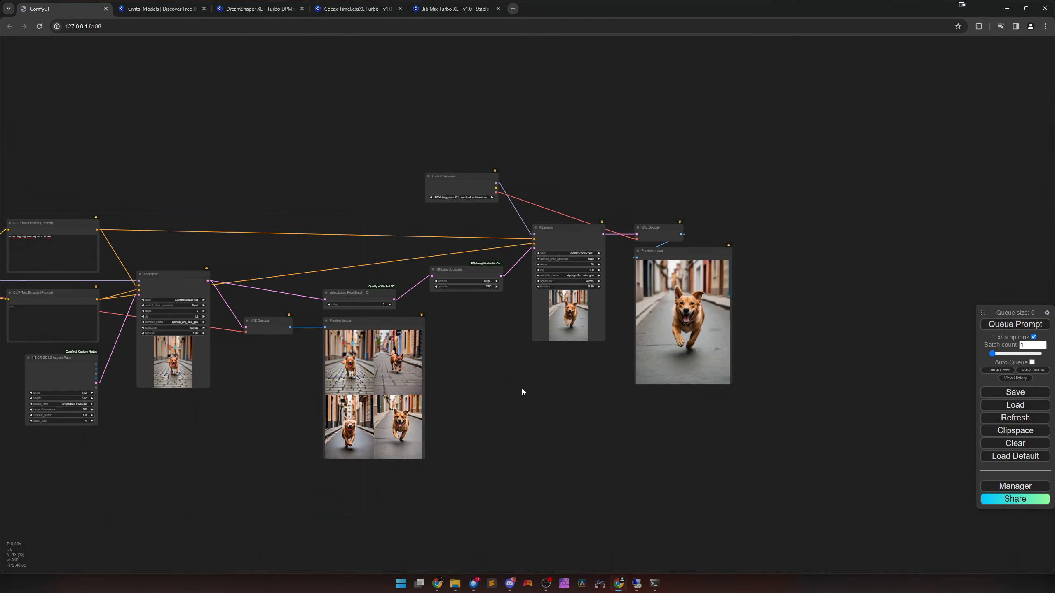
{"action": "mouse_move", "coordinate": [468, 190]}
{"action": "left_mouse_down"}
{"action": "mouse_move", "coordinate": [477, 200]}
{"action": "mouse_move", "coordinate": [467, 200]}
{"action": "left_mouse_up"}
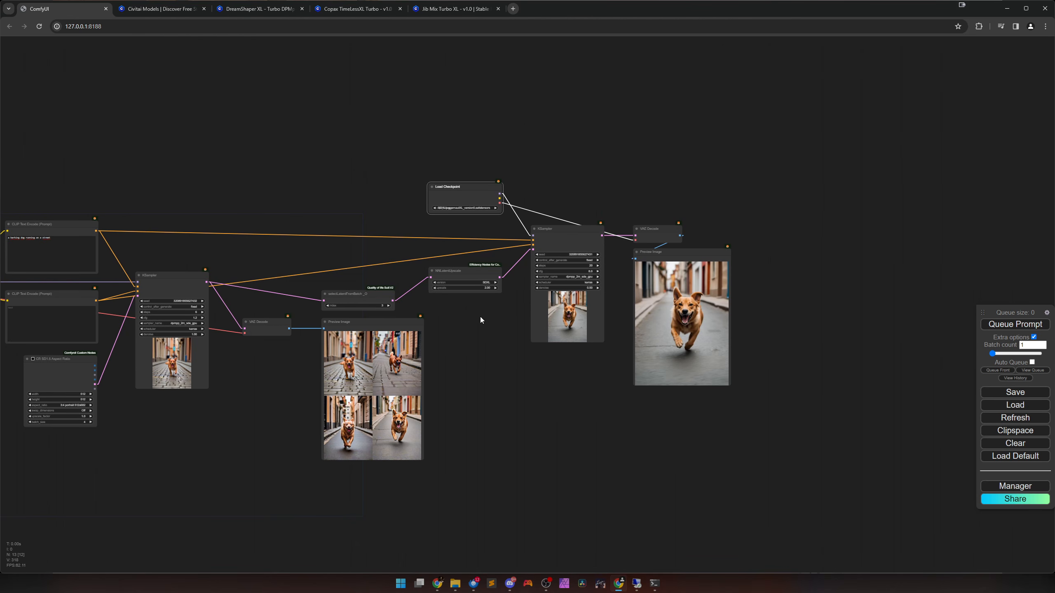
Mute all nodes of the upscale stage, from selectLatentFromBatch_O through the second Preview Image.
{"action": "left_click_drag", "start_coordinate": [333, 187], "coordinate": [724, 310]}
{"action": "key", "text": "ctrl+m"}
{"action": "left_click", "coordinate": [488, 389]}
{"action": "scroll", "coordinate": [580, 303], "scroll_direction": "up", "scroll_amount": 5}
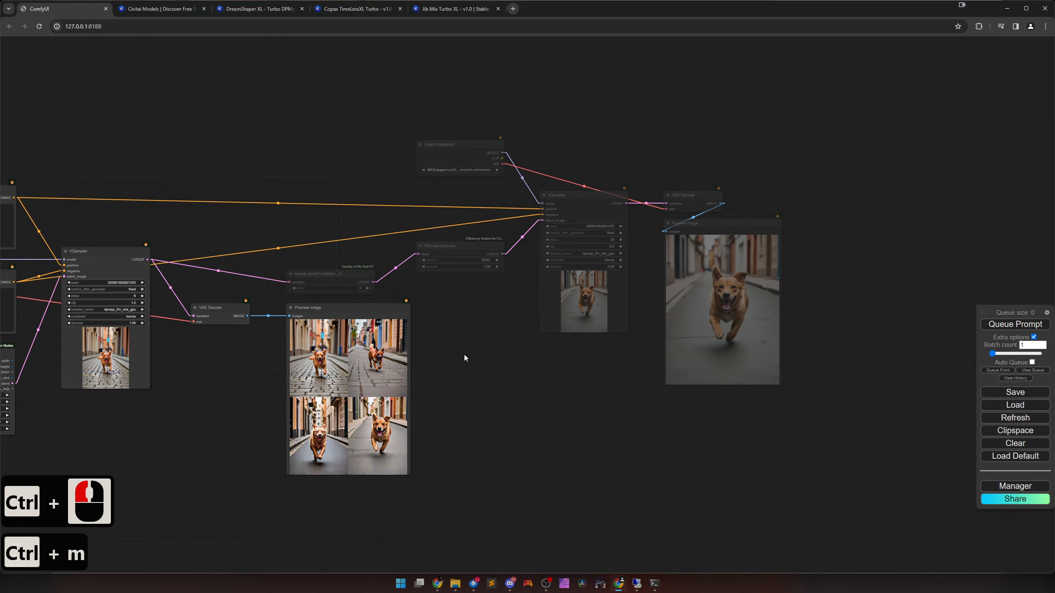
Add a LatentSelector node from the latent category and place it just above the selectLatentFromBatch_O node.
{"action": "scroll", "coordinate": [580, 304], "scroll_direction": "up", "scroll_amount": 2}
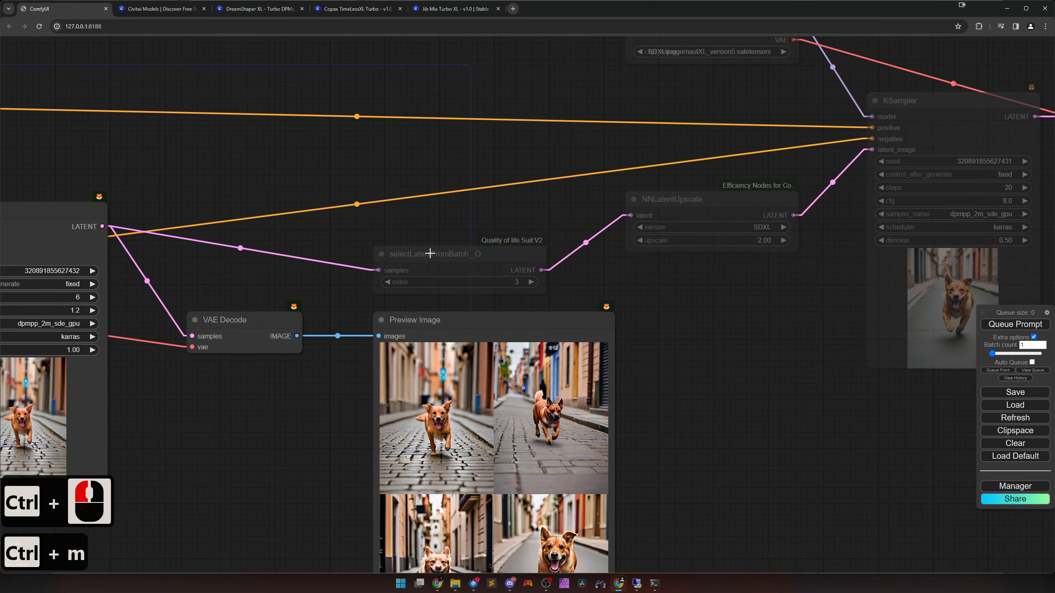
{"action": "double_click", "coordinate": [441, 222]}
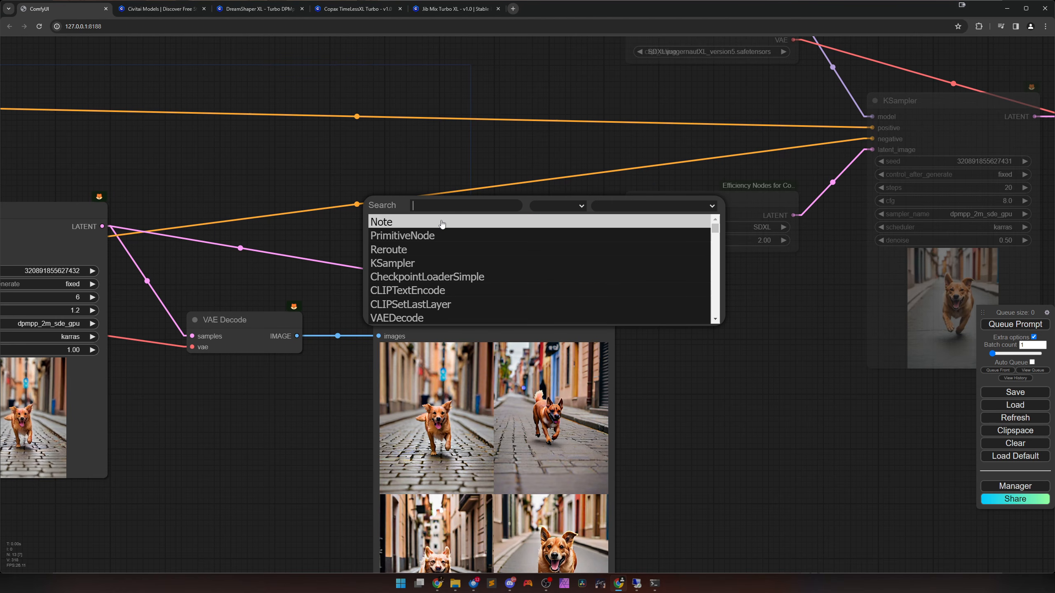
{"action": "right_click", "coordinate": [432, 163]}
{"action": "left_click", "coordinate": [444, 164]}
{"action": "left_click", "coordinate": [518, 198]}
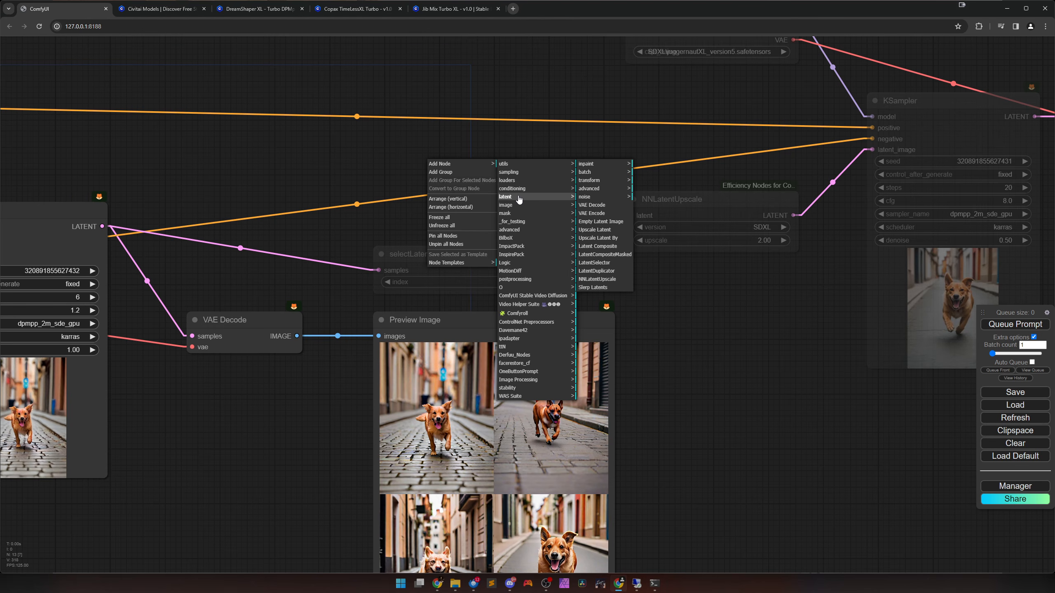
{"action": "left_click", "coordinate": [602, 264]}
{"action": "left_click_drag", "start_coordinate": [516, 162], "coordinate": [457, 173]}
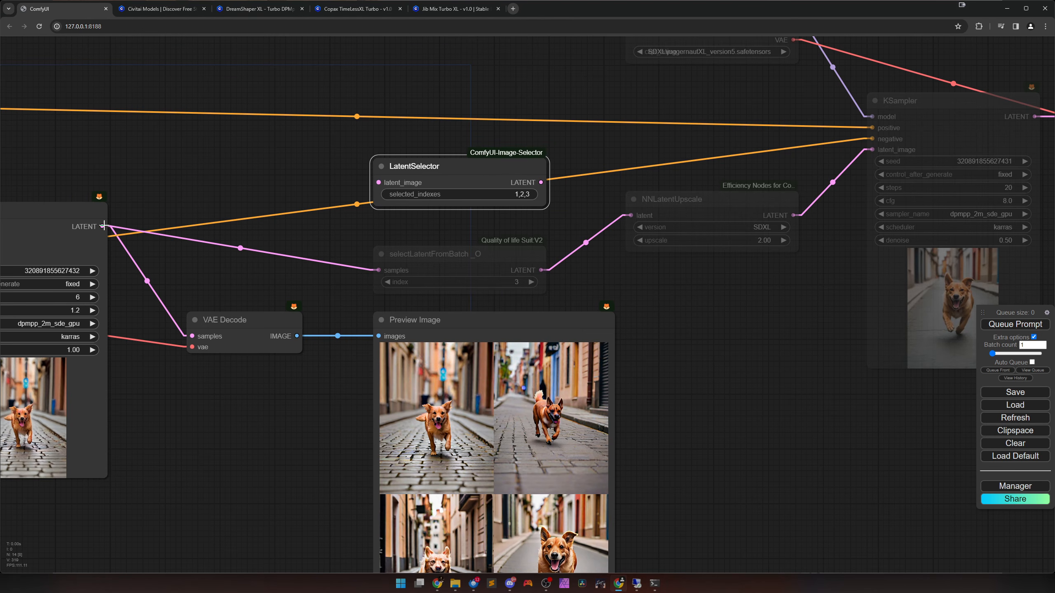
Reroute the first KSampler's latent through LatentSelector into NNLatentUpscale, bypassing selectLatentFromBatch_O.
{"action": "left_click_drag", "start_coordinate": [379, 270], "coordinate": [378, 182]}
{"action": "left_click_drag", "start_coordinate": [540, 182], "coordinate": [631, 215]}
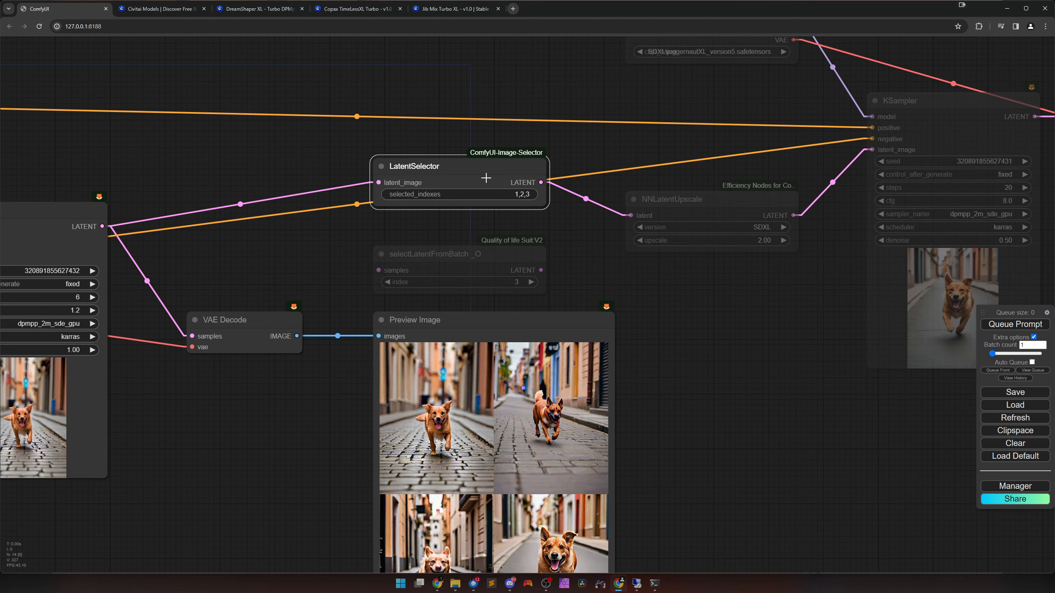
{"action": "left_click_drag", "start_coordinate": [486, 178], "coordinate": [487, 192]}
Unmute the upscale nodes from the Juggernaut XL checkpoint and NNLatentUpscale through the final preview, keeping selectLatentFromBatch_O muted.
{"action": "scroll", "coordinate": [644, 312], "scroll_direction": "down", "scroll_amount": 5}
{"action": "left_click_drag", "start_coordinate": [672, 337], "coordinate": [473, 284]}
{"action": "left_click_drag", "start_coordinate": [483, 62], "coordinate": [837, 349]}
{"action": "key", "text": "ctrl+m"}
{"action": "scroll", "coordinate": [508, 347], "scroll_direction": "up", "scroll_amount": 6}
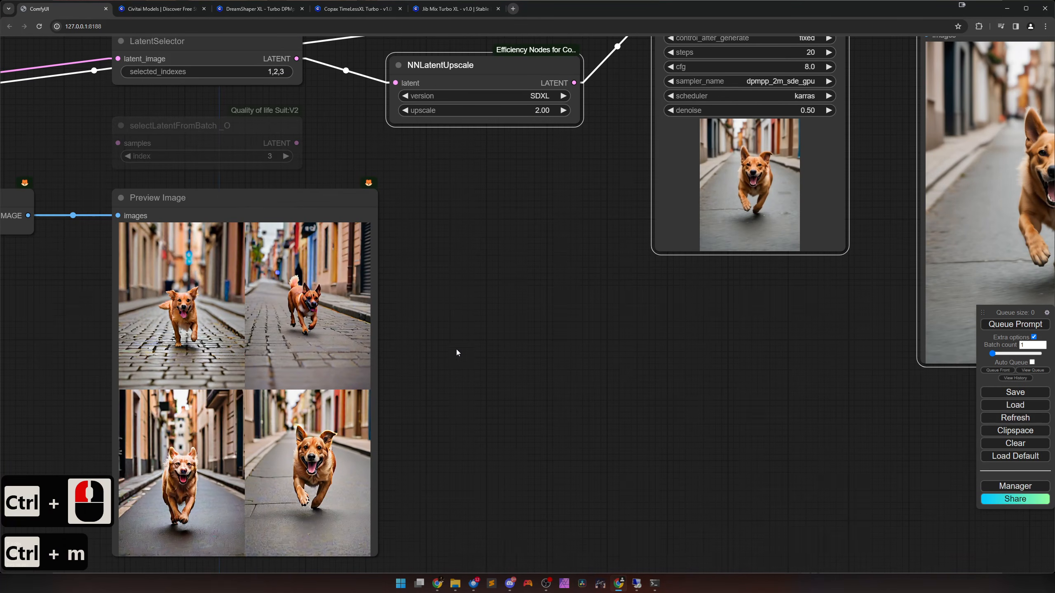
{"action": "scroll", "coordinate": [456, 355], "scroll_direction": "down", "scroll_amount": 1}
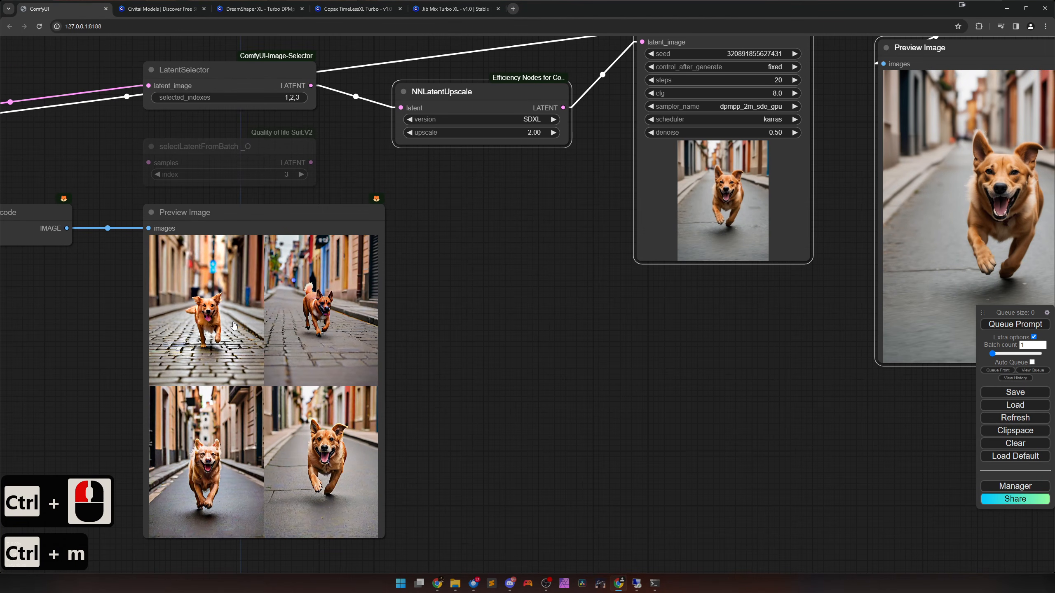
Try to upscale the first and last batch images by setting selected_indexes to 0,3 and queueing the prompt.
{"action": "left_click_drag", "start_coordinate": [561, 375], "coordinate": [704, 408]}
{"action": "left_click", "coordinate": [436, 132]}
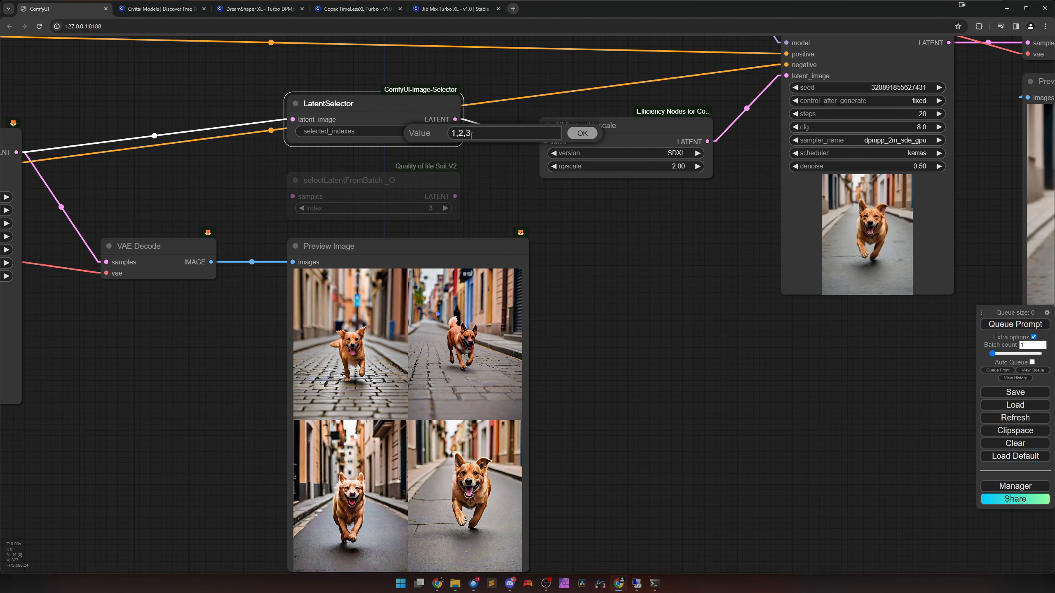
{"action": "left_click_drag", "start_coordinate": [471, 136], "coordinate": [448, 141]}
{"action": "type", "text": "0,3"}
{"action": "left_click", "coordinate": [582, 134]}
{"action": "left_click", "coordinate": [1015, 324]}
Show both upscaled images side by side in the final preview and compare them with the original batch.
{"action": "scroll", "coordinate": [833, 378], "scroll_direction": "down", "scroll_amount": 5}
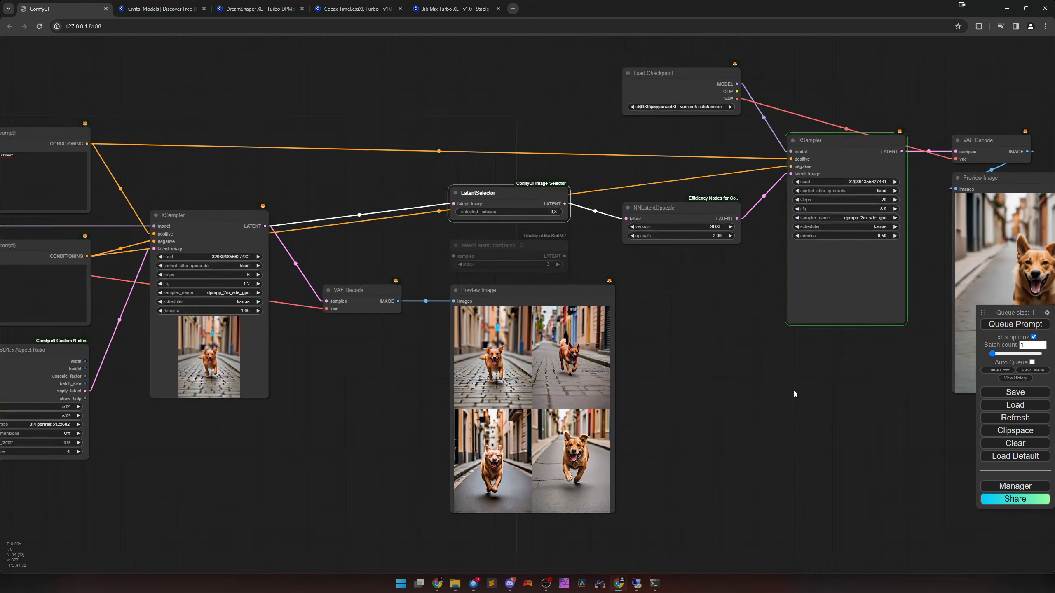
{"action": "scroll", "coordinate": [794, 394], "scroll_direction": "down", "scroll_amount": 1}
{"action": "left_click_drag", "start_coordinate": [783, 392], "coordinate": [610, 401]}
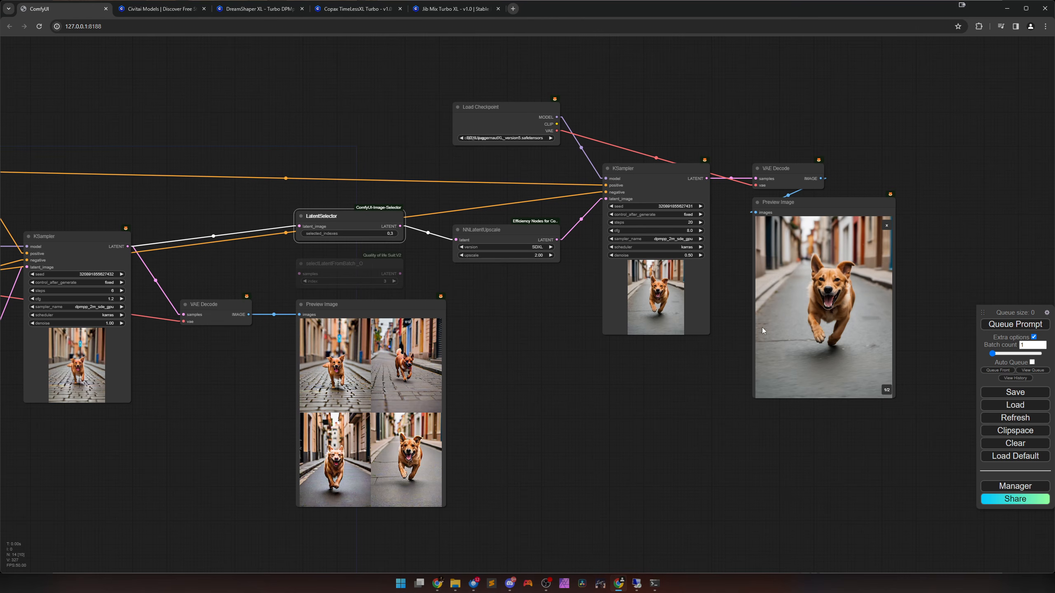
{"action": "scroll", "coordinate": [740, 394], "scroll_direction": "up", "scroll_amount": 6}
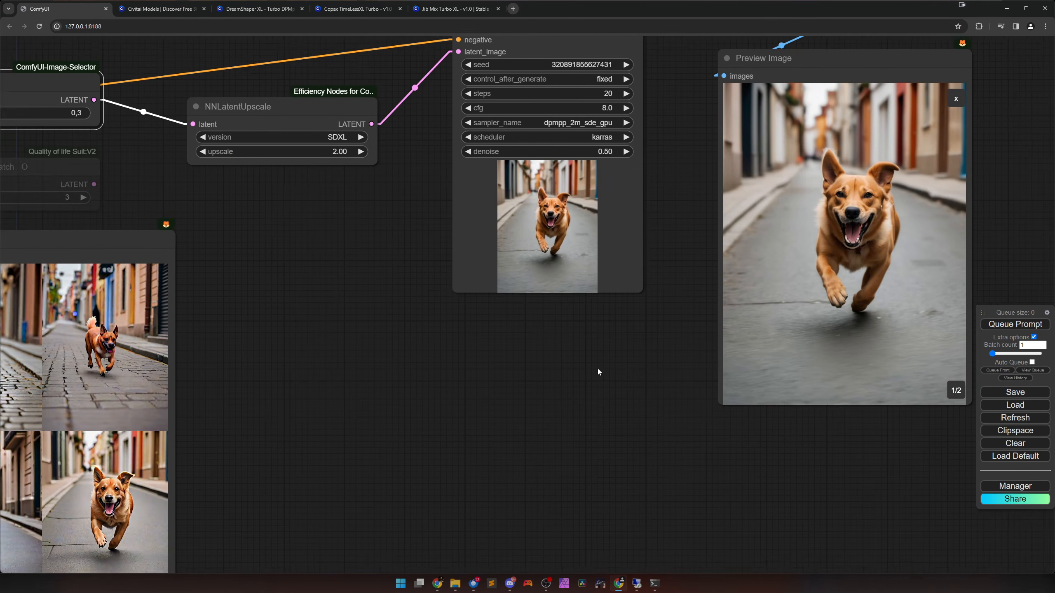
{"action": "left_click_drag", "start_coordinate": [597, 368], "coordinate": [460, 383]}
{"action": "left_click", "coordinate": [818, 113]}
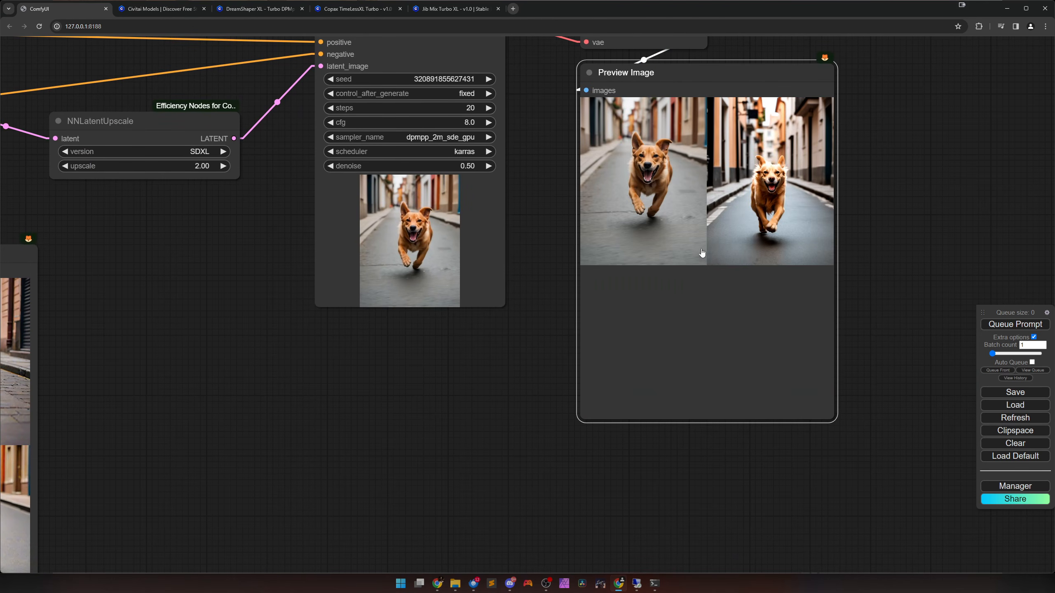
{"action": "scroll", "coordinate": [582, 334], "scroll_direction": "down", "scroll_amount": 4}
{"action": "left_click_drag", "start_coordinate": [485, 371], "coordinate": [515, 372]}
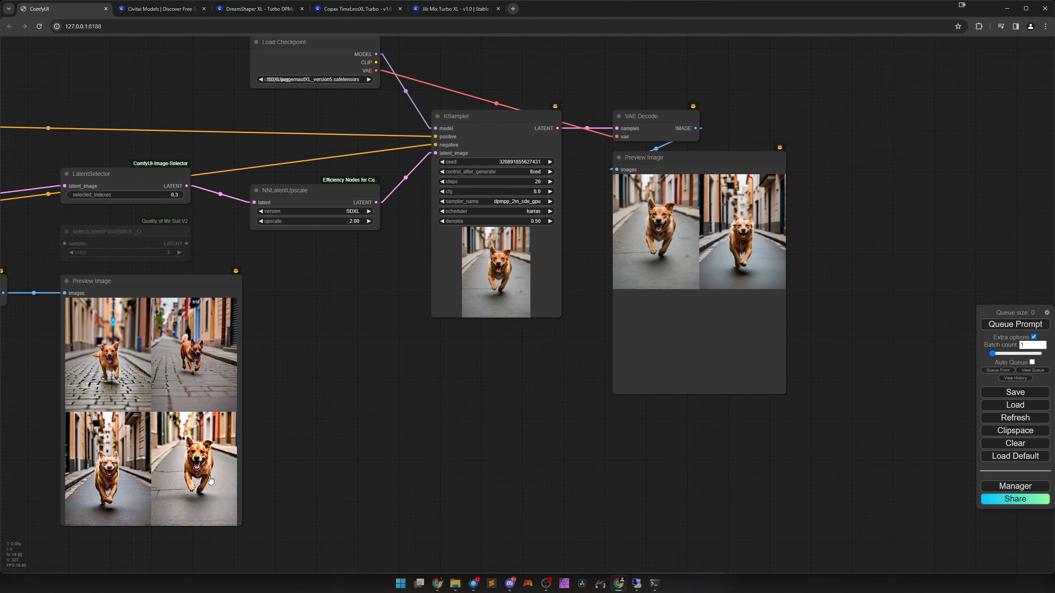
Set LatentSelector's selected_indexes to 1,4 and queue the prompt to upscale the first and fourth batch images.
{"action": "left_click_drag", "start_coordinate": [379, 429], "coordinate": [490, 435]}
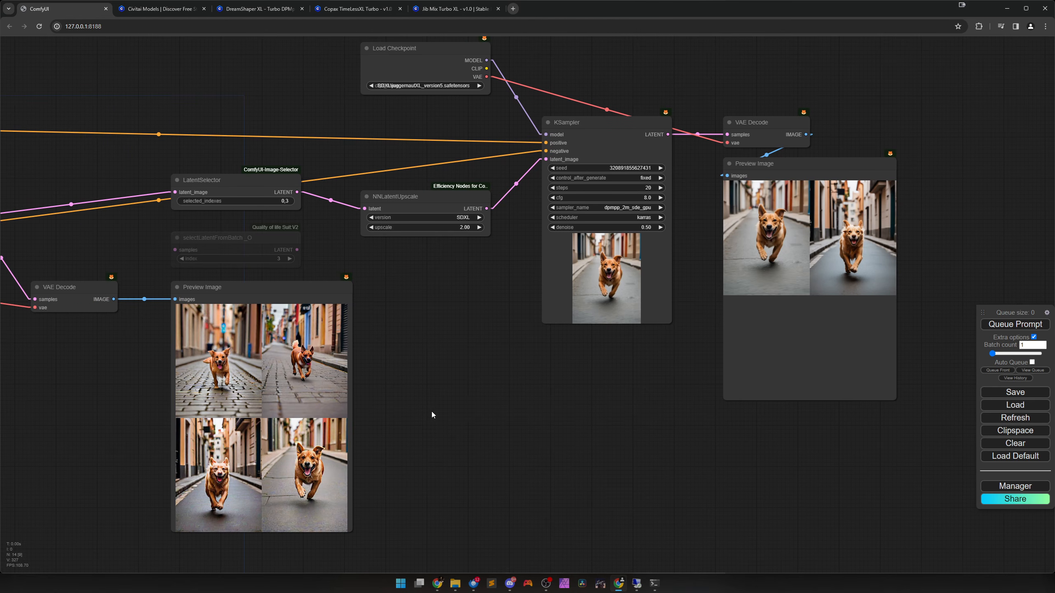
{"action": "left_click", "coordinate": [289, 201]}
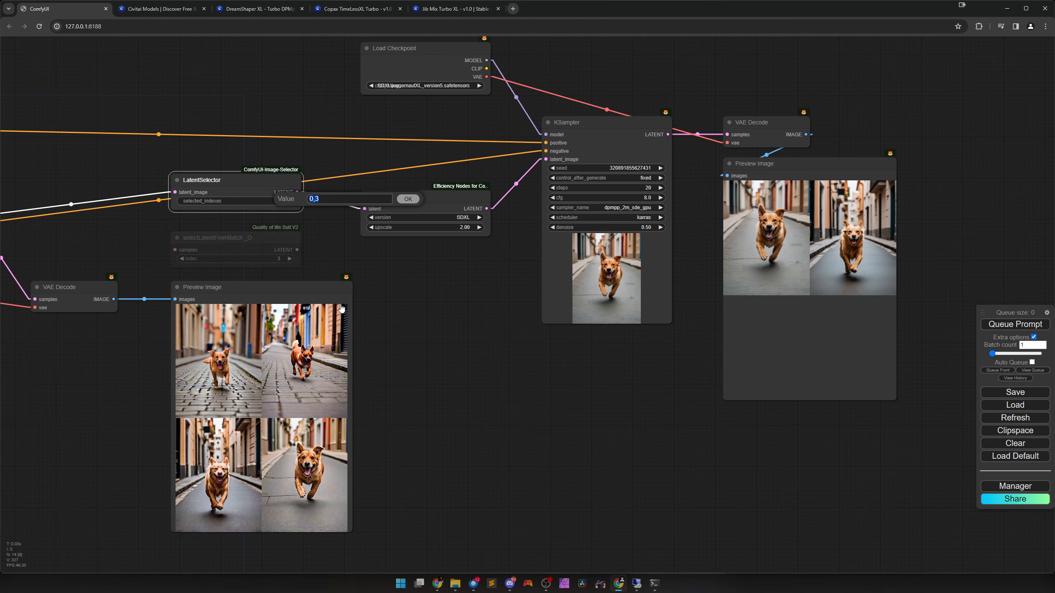
{"action": "type", "text": "1,4"}
{"action": "key", "text": "Return"}
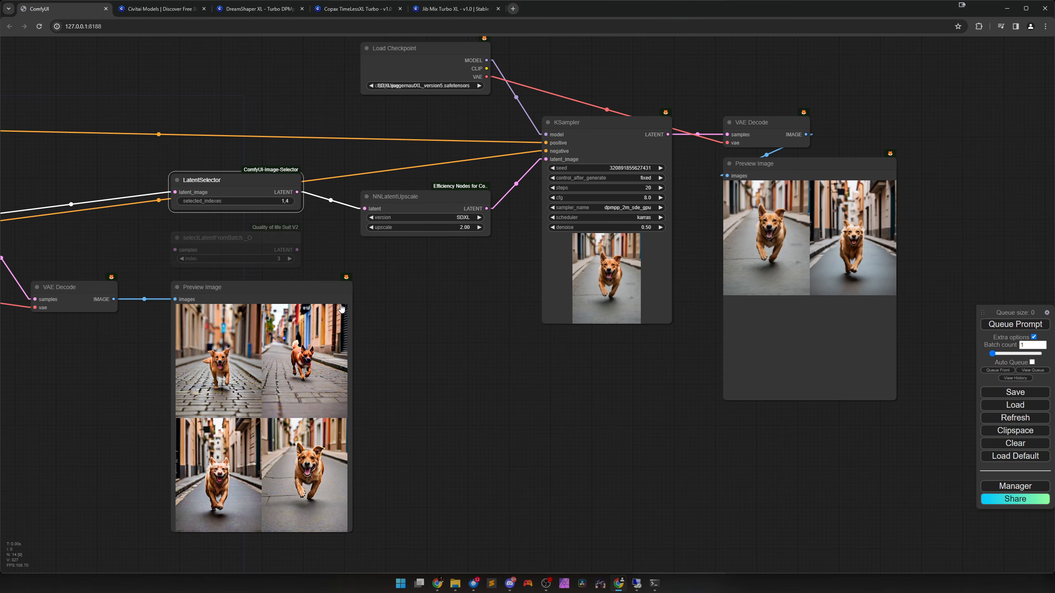
{"action": "left_click", "coordinate": [1004, 327]}
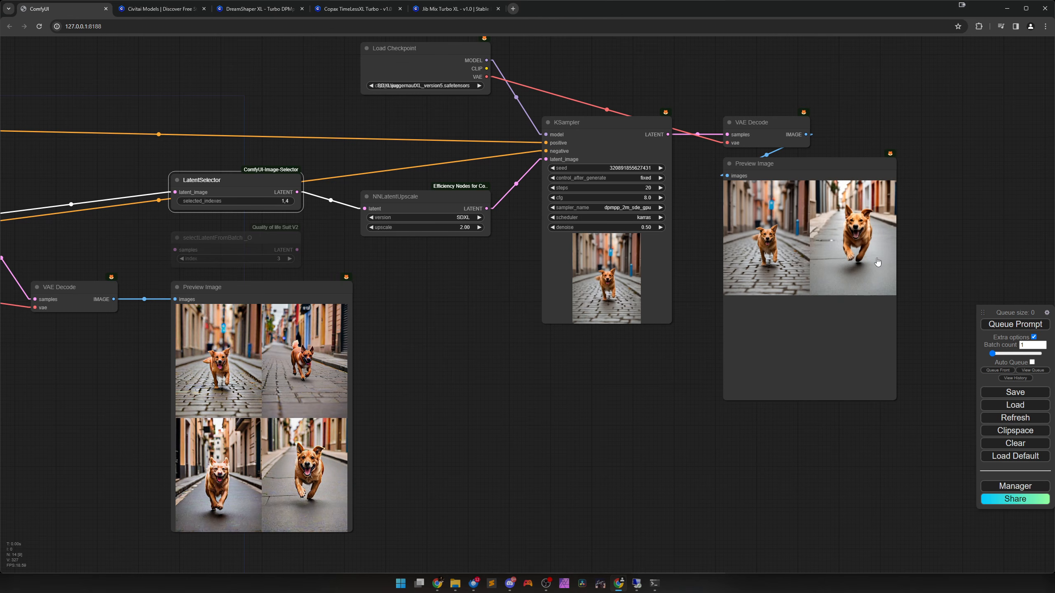
Examine the LatentSelector node, its connections between the two sampling stages, and the batch preview images.
{"action": "left_click_drag", "start_coordinate": [422, 345], "coordinate": [749, 386]}
{"action": "scroll", "coordinate": [695, 345], "scroll_direction": "up", "scroll_amount": 6}
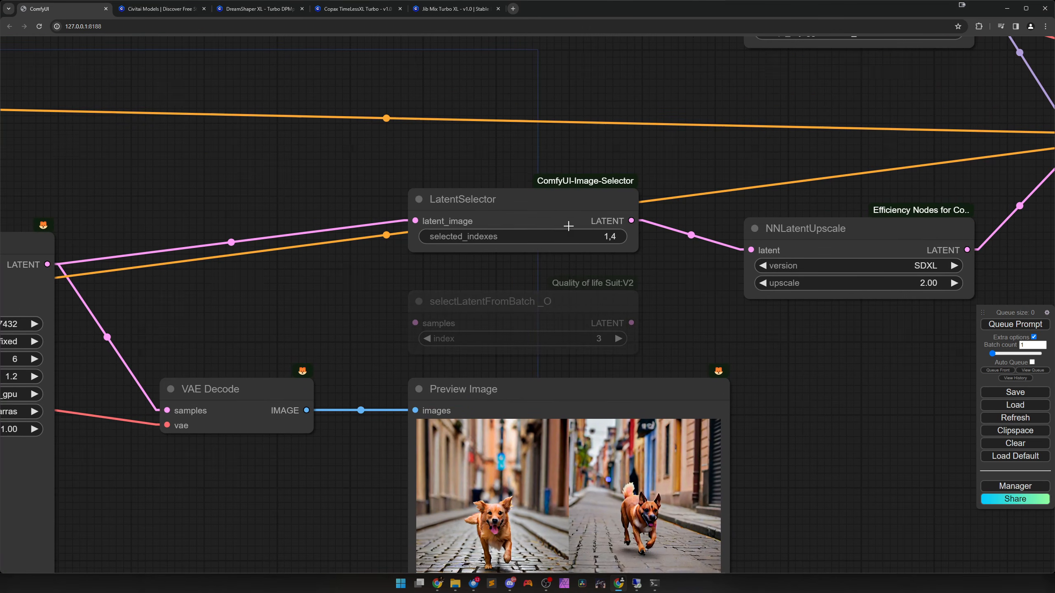
{"action": "left_click", "coordinate": [568, 226]}
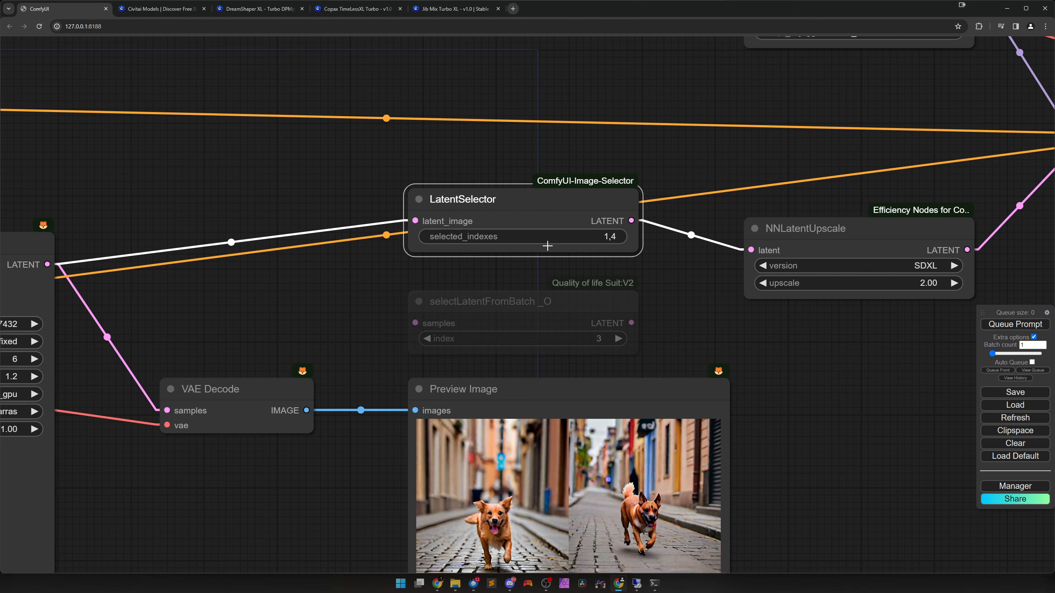
{"action": "scroll", "coordinate": [546, 365], "scroll_direction": "down", "scroll_amount": 5}
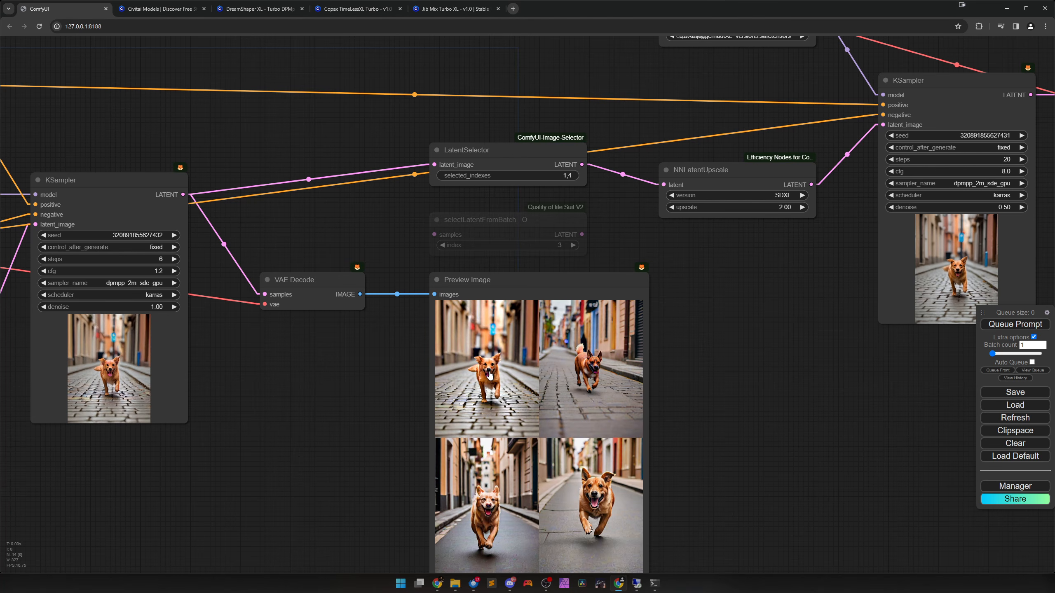
{"action": "scroll", "coordinate": [684, 393], "scroll_direction": "down", "scroll_amount": 4}
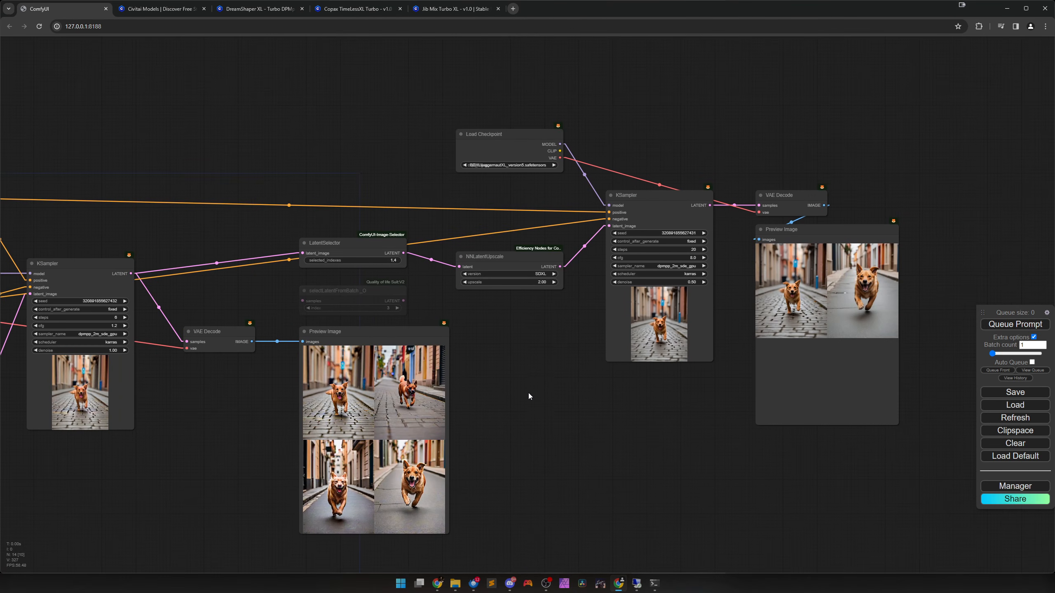
{"action": "left_click_drag", "start_coordinate": [528, 392], "coordinate": [683, 373]}
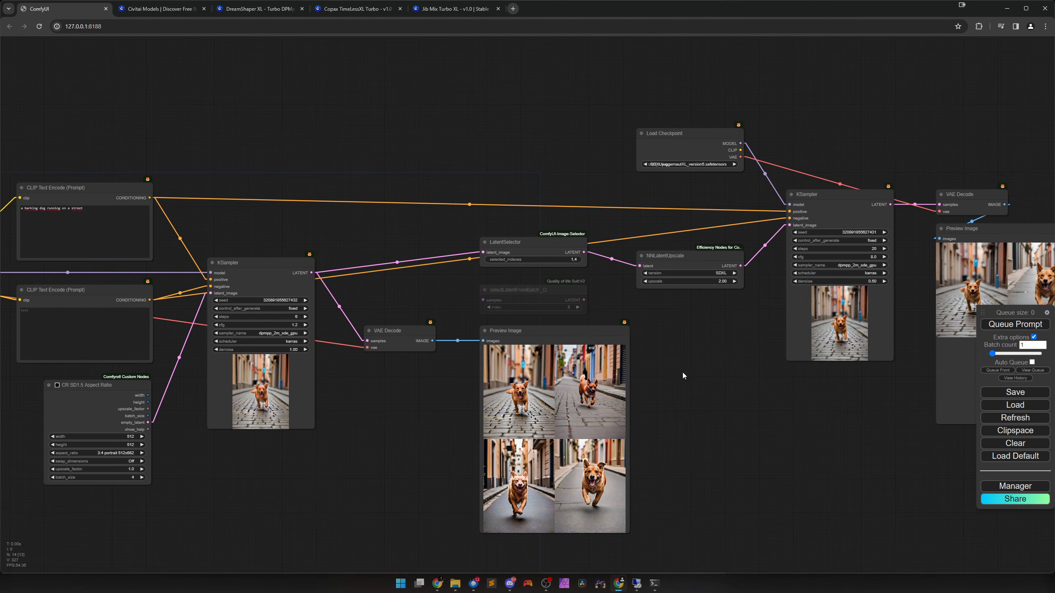
{"action": "scroll", "coordinate": [589, 274], "scroll_direction": "up", "scroll_amount": 4}
{"action": "scroll", "coordinate": [598, 291], "scroll_direction": "down", "scroll_amount": 2}
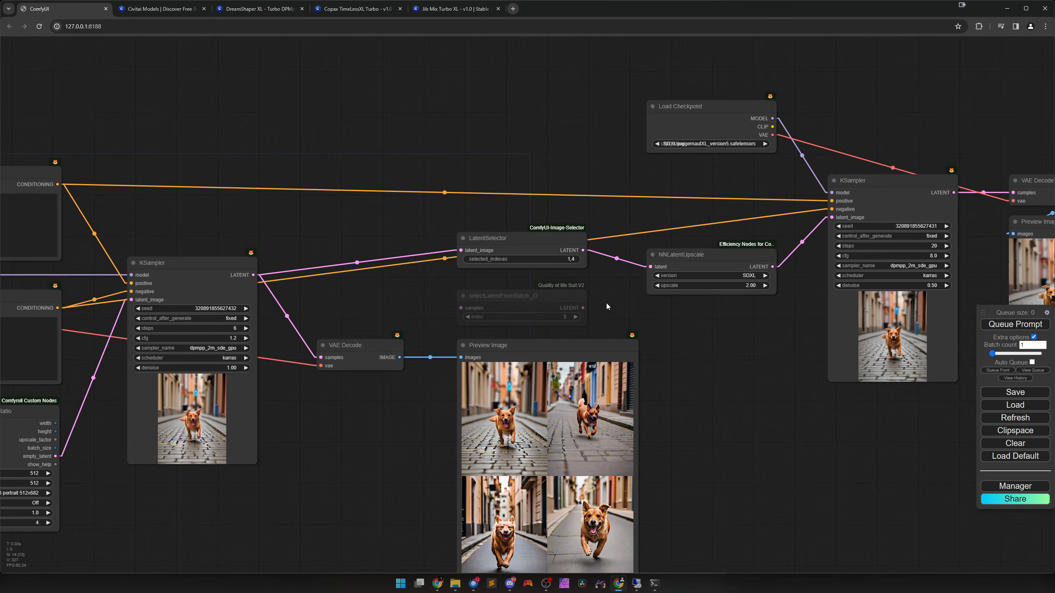
{"action": "left_click_drag", "start_coordinate": [606, 303], "coordinate": [610, 255]}
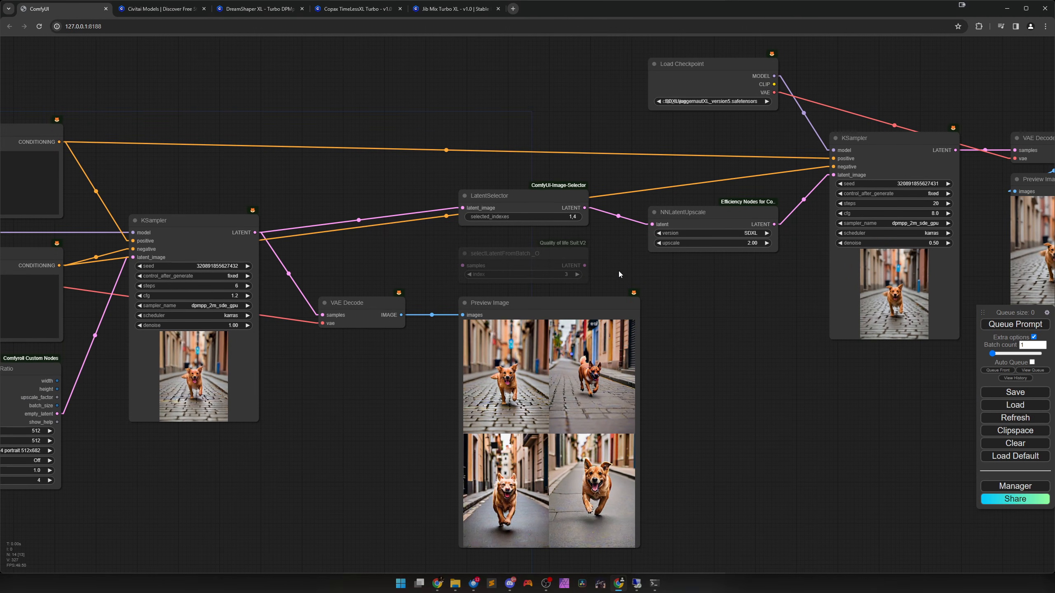
{"action": "scroll", "coordinate": [624, 270], "scroll_direction": "down", "scroll_amount": 1}
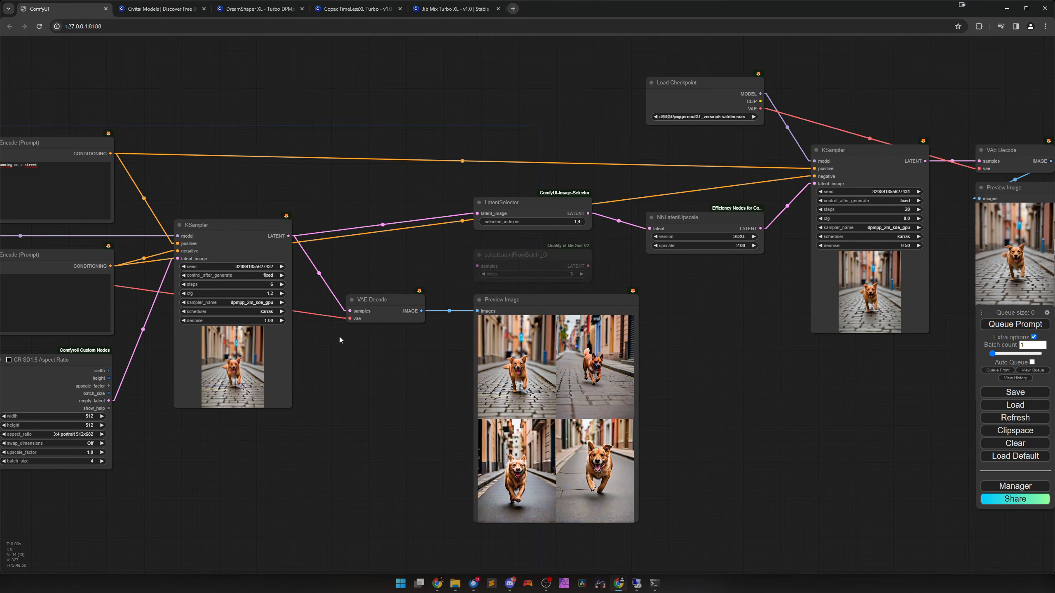
{"action": "left_click_drag", "start_coordinate": [340, 339], "coordinate": [491, 358]}
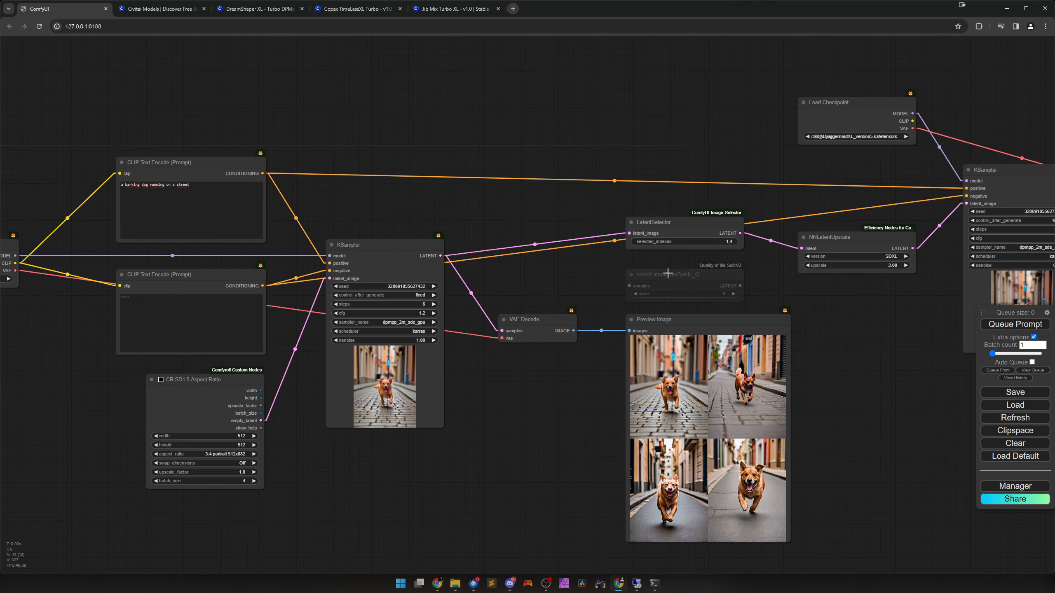
Delete the unused selectLatentFromBatch_O node and mute the LatentSelector node to block the upscale stage.
{"action": "left_click", "coordinate": [667, 273]}
{"action": "key", "text": "Delete"}
{"action": "left_click", "coordinate": [685, 232]}
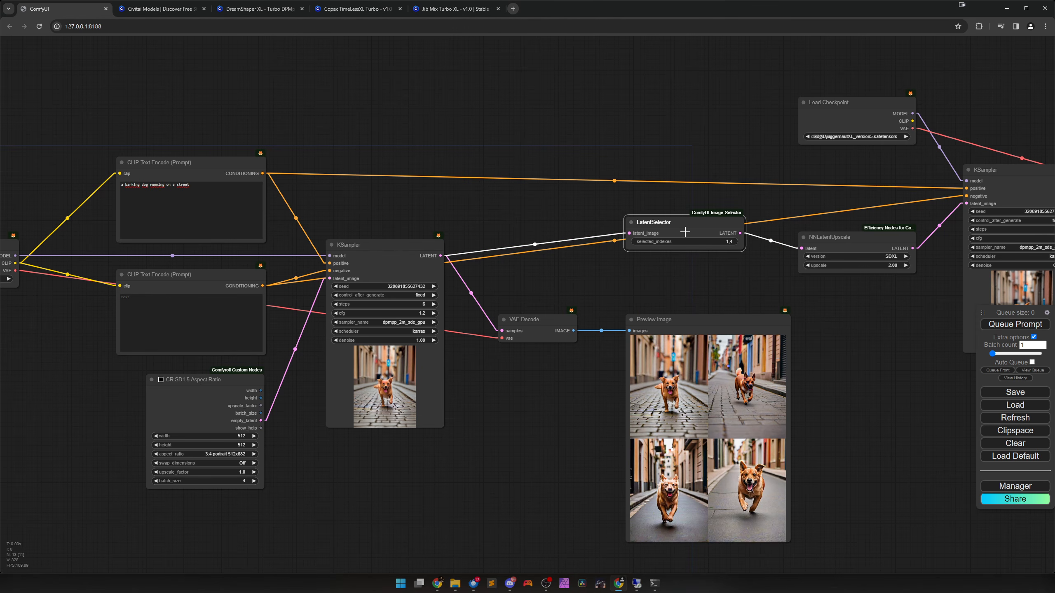
{"action": "key", "text": "ctrl+m"}
{"action": "scroll", "coordinate": [511, 349], "scroll_direction": "up", "scroll_amount": 3}
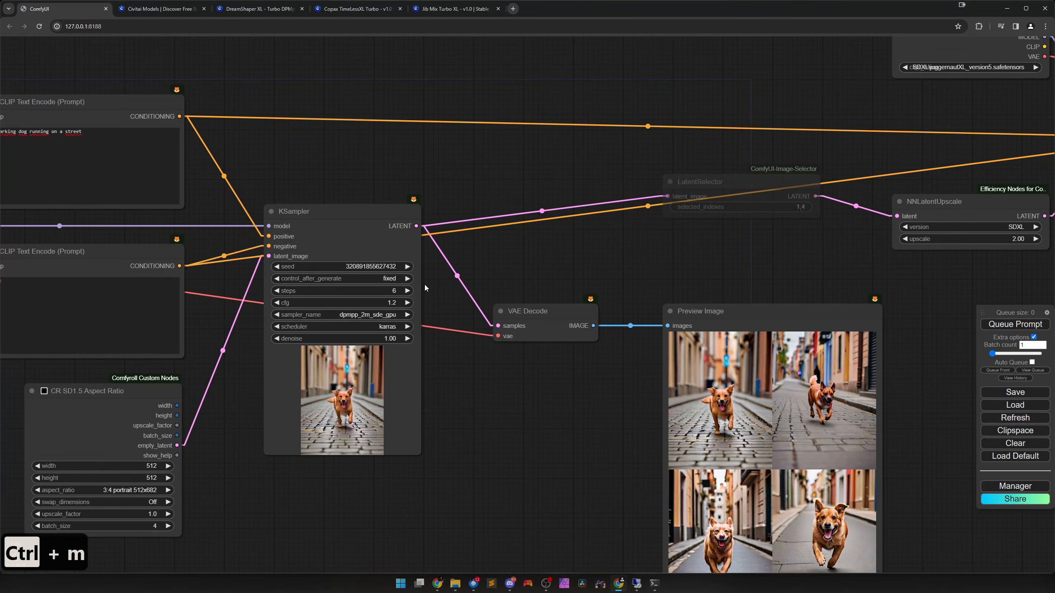
{"action": "left_click", "coordinate": [407, 266]}
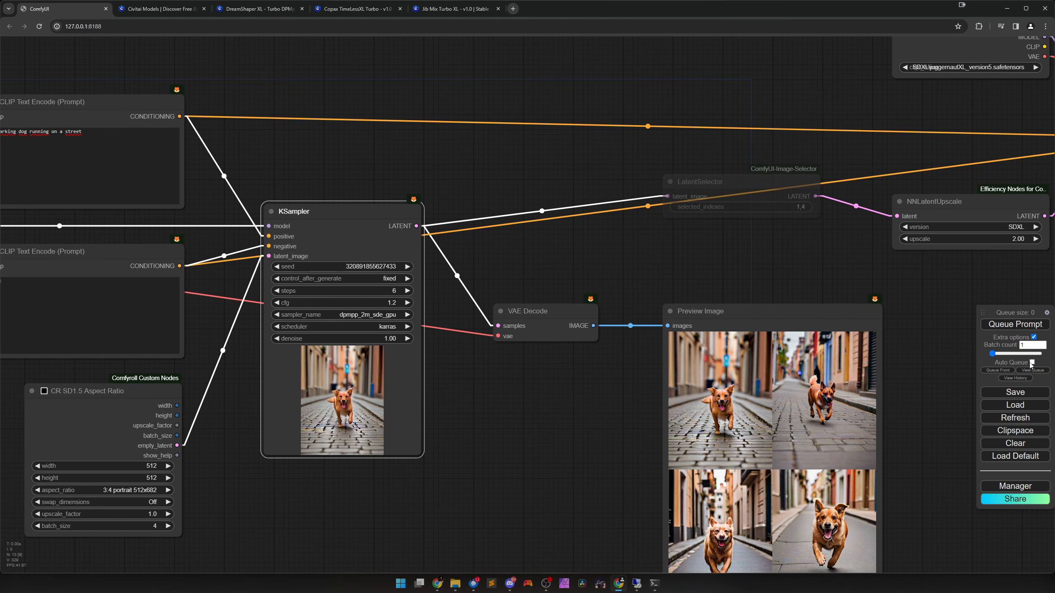
{"action": "left_click", "coordinate": [1014, 324]}
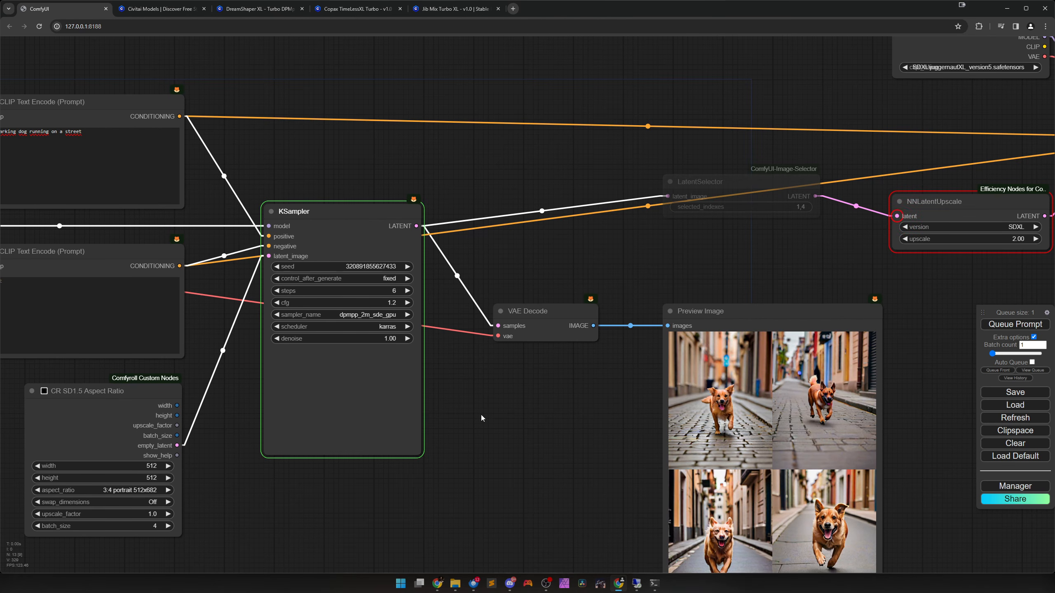
{"action": "left_click_drag", "start_coordinate": [481, 414], "coordinate": [680, 385]}
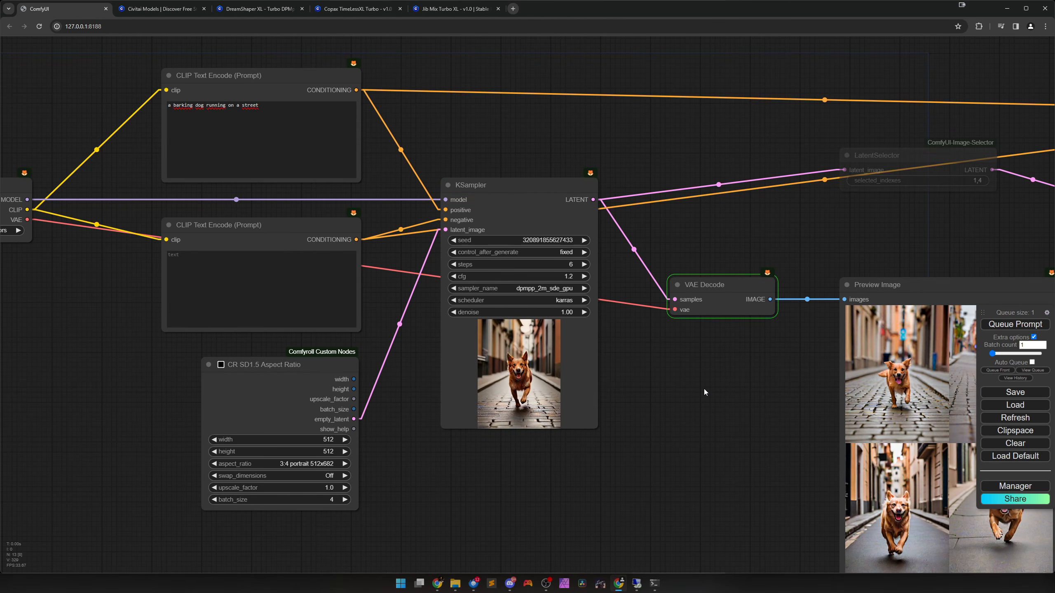
Change the positive prompt to "a cat running on a street" and queue a new batch.
{"action": "left_click_drag", "start_coordinate": [656, 374], "coordinate": [499, 333]}
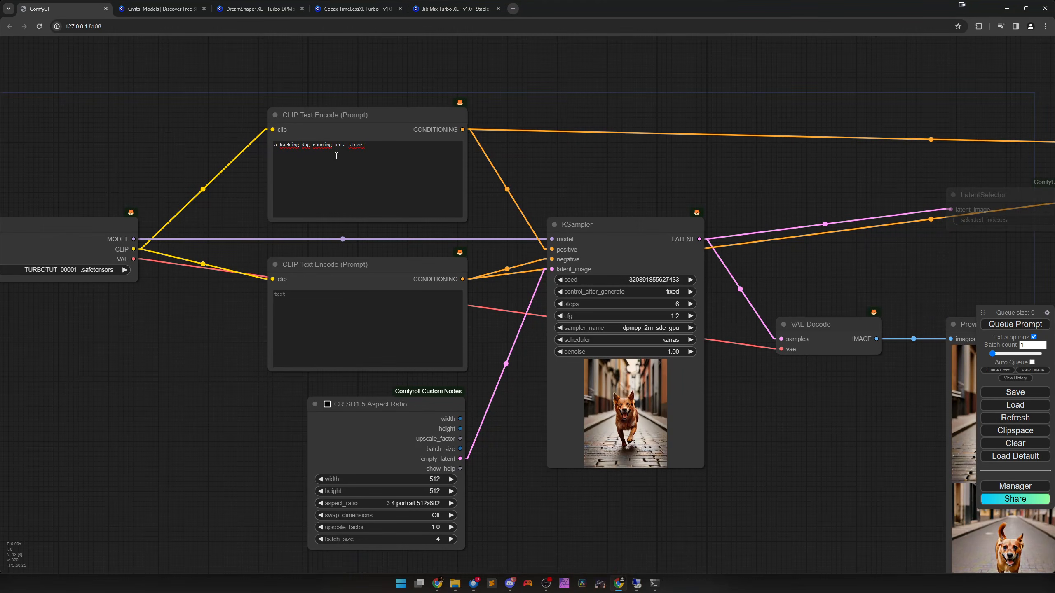
{"action": "left_click_drag", "start_coordinate": [312, 147], "coordinate": [280, 146]}
{"action": "type", "text": "cat"}
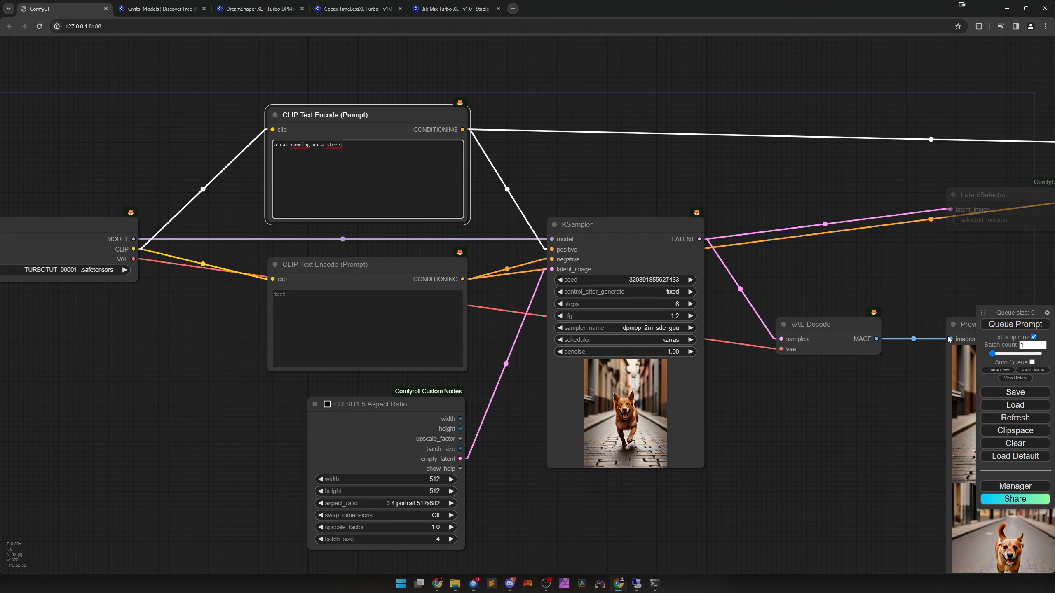
{"action": "left_click", "coordinate": [1015, 325]}
{"action": "left_click_drag", "start_coordinate": [773, 404], "coordinate": [427, 328]}
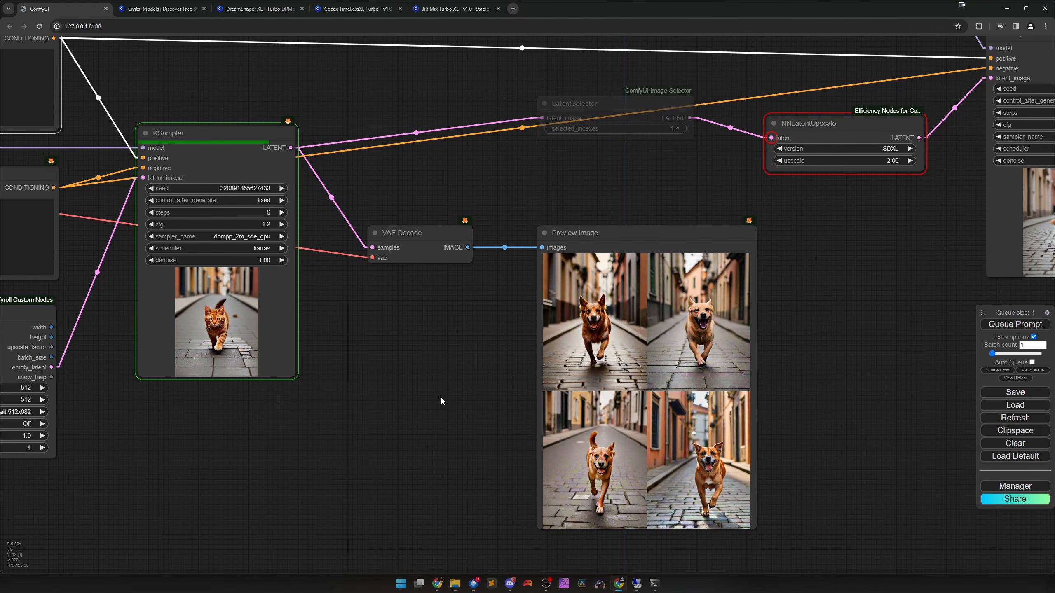
Unmute the LatentSelector node and set its selected_indexes to 2,3 to pick the second and third cat images.
{"action": "left_click_drag", "start_coordinate": [441, 397], "coordinate": [331, 383]}
{"action": "scroll", "coordinate": [444, 396], "scroll_direction": "up", "scroll_amount": 4}
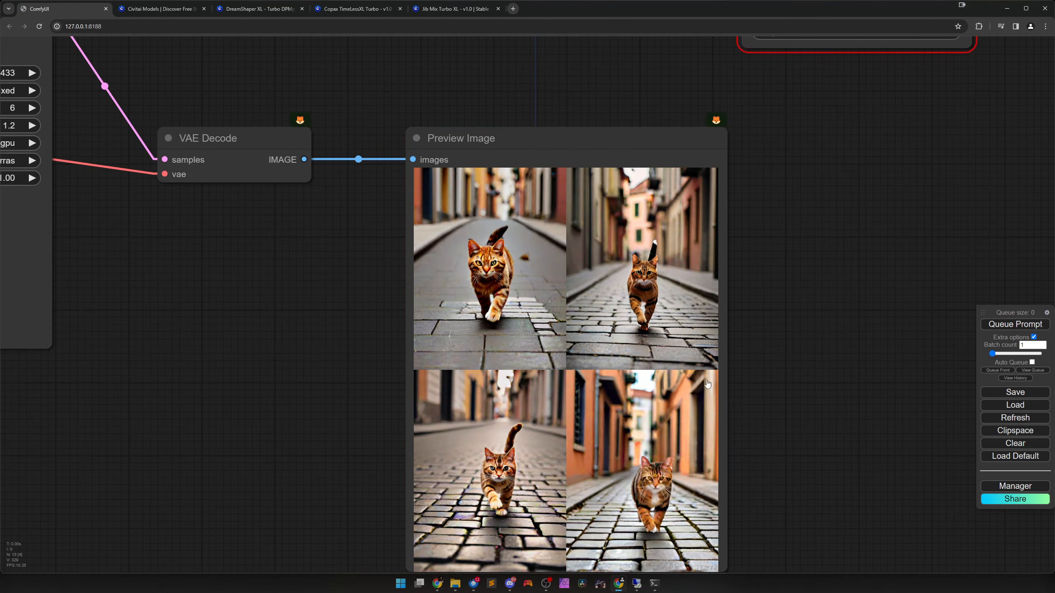
{"action": "left_click_drag", "start_coordinate": [797, 362], "coordinate": [728, 330]}
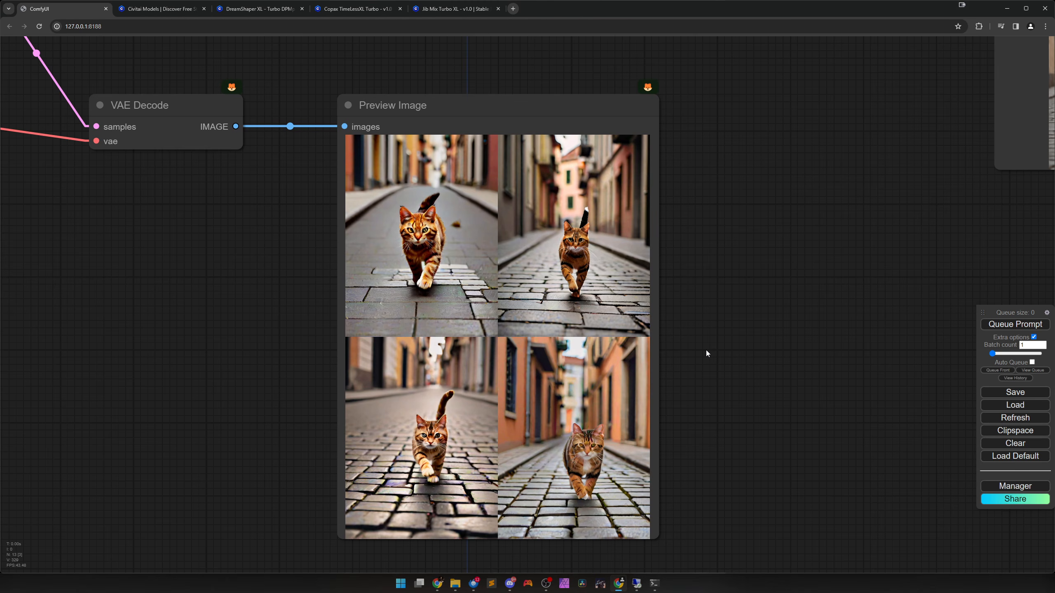
{"action": "scroll", "coordinate": [705, 349], "scroll_direction": "down", "scroll_amount": 3}
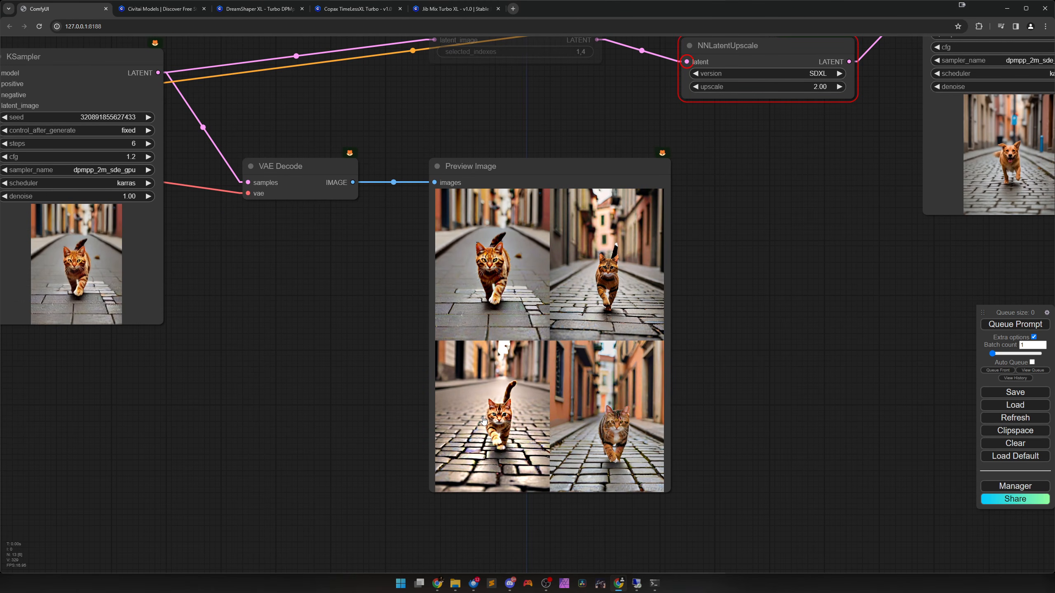
{"action": "scroll", "coordinate": [708, 299], "scroll_direction": "down", "scroll_amount": 2}
{"action": "left_click_drag", "start_coordinate": [709, 213], "coordinate": [639, 352]}
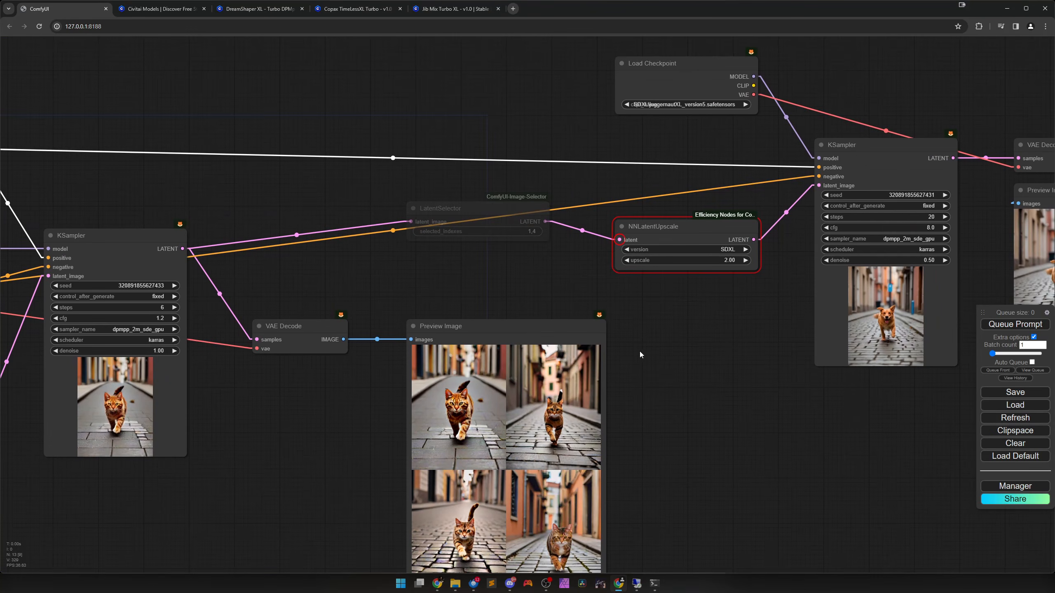
{"action": "left_click", "coordinate": [459, 212]}
{"action": "key", "text": "ctrl+m"}
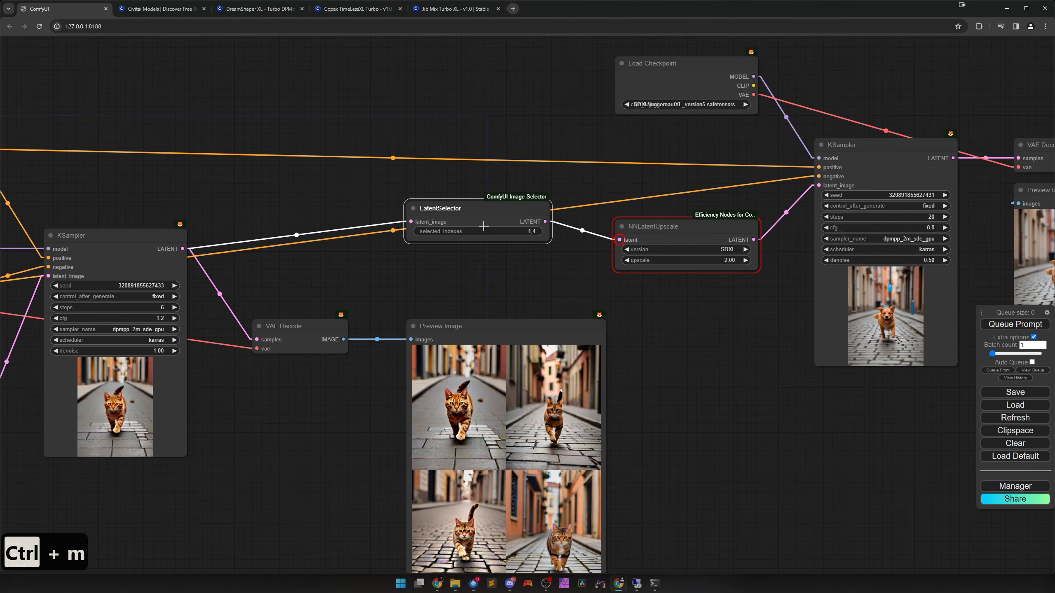
{"action": "left_click", "coordinate": [523, 231]}
{"action": "type", "text": "2,3"}
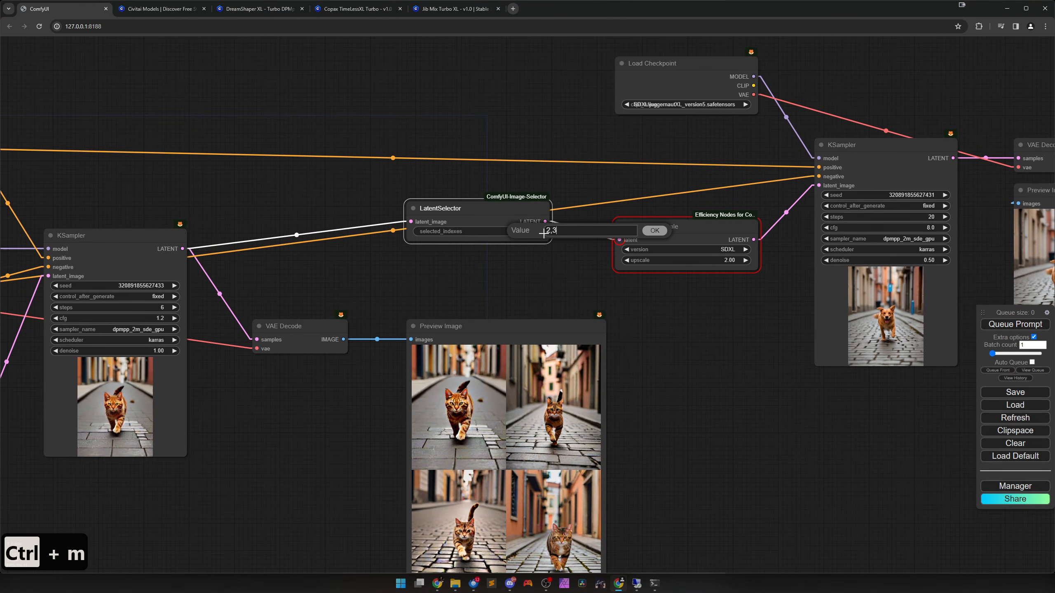
{"action": "key", "text": "Return"}
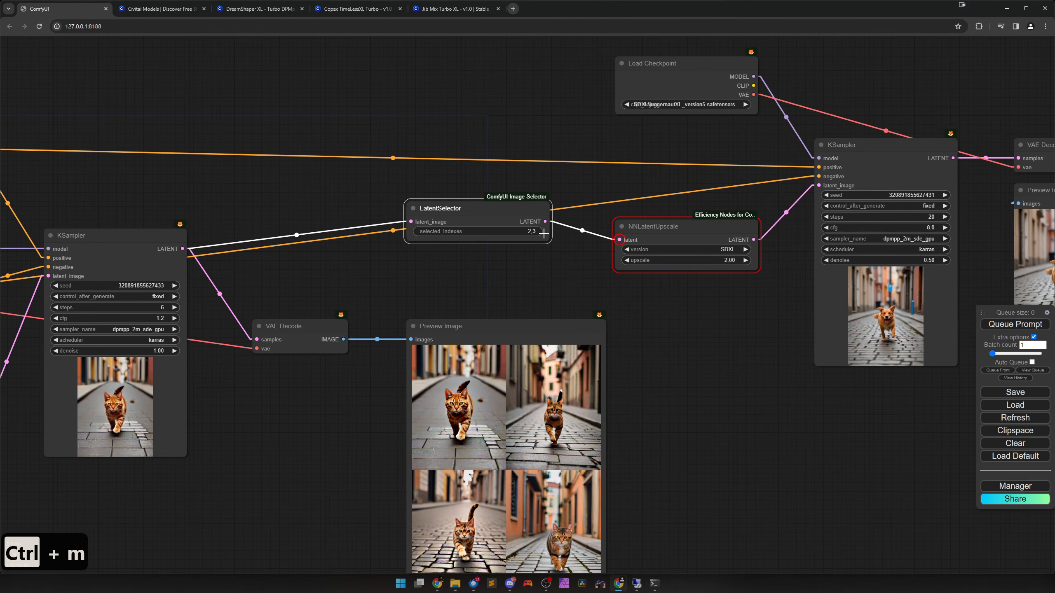
Queue the prompt to upscale the selected cat images and follow the run through the second KSampler to its preview.
{"action": "left_click", "coordinate": [992, 323]}
{"action": "scroll", "coordinate": [806, 410], "scroll_direction": "down", "scroll_amount": 4}
{"action": "left_click_drag", "start_coordinate": [806, 411], "coordinate": [528, 393]}
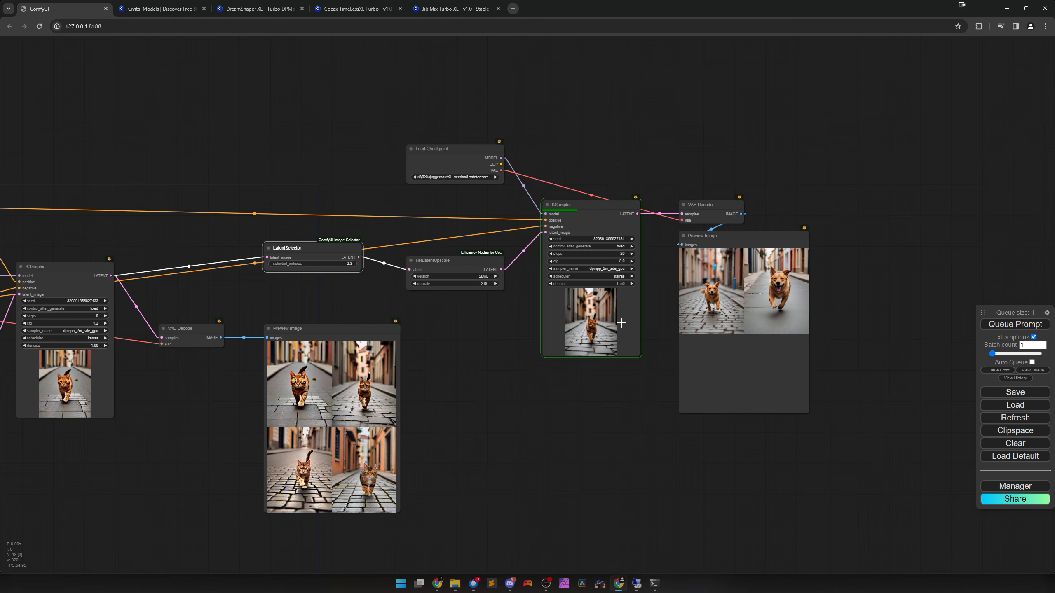
{"action": "scroll", "coordinate": [606, 320], "scroll_direction": "up", "scroll_amount": 5}
{"action": "left_click_drag", "start_coordinate": [598, 306], "coordinate": [546, 381]}
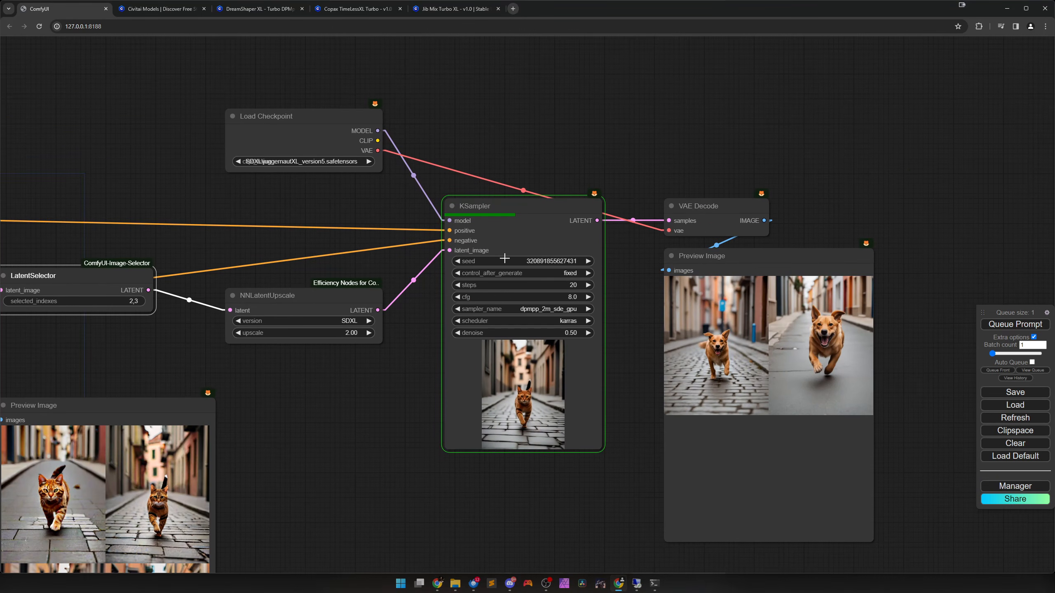
{"action": "scroll", "coordinate": [382, 450], "scroll_direction": "down", "scroll_amount": 1}
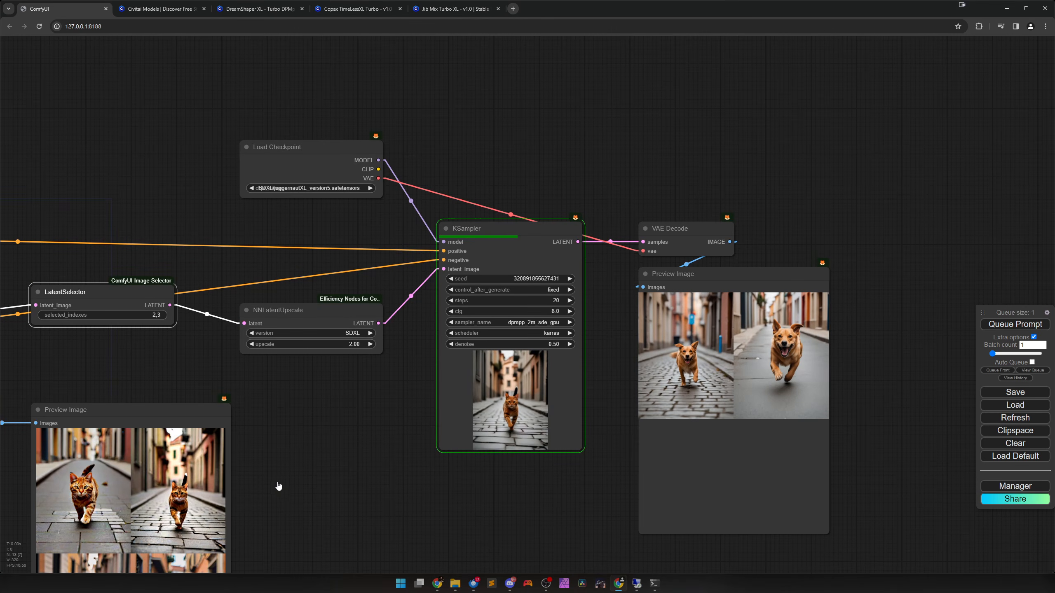
{"action": "scroll", "coordinate": [512, 428], "scroll_direction": "up", "scroll_amount": 2}
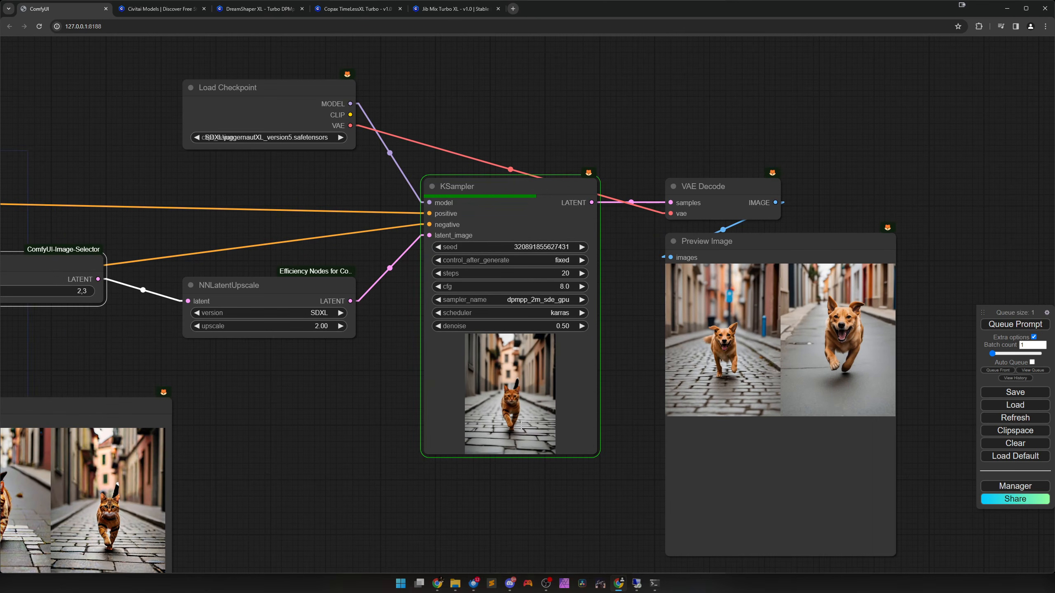
{"action": "scroll", "coordinate": [498, 457], "scroll_direction": "down", "scroll_amount": 4}
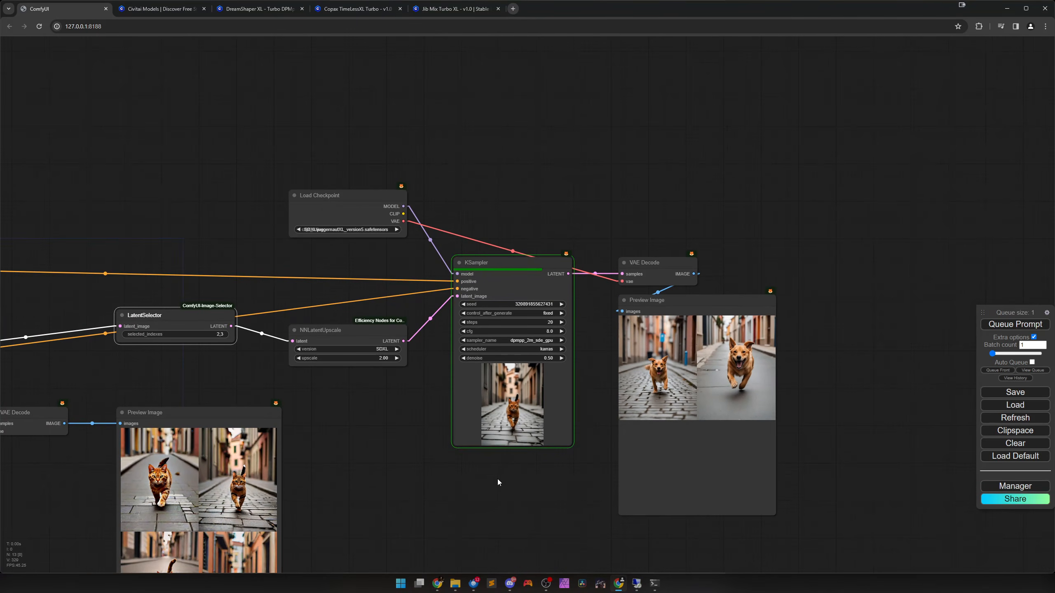
{"action": "left_click_drag", "start_coordinate": [497, 479], "coordinate": [499, 394]}
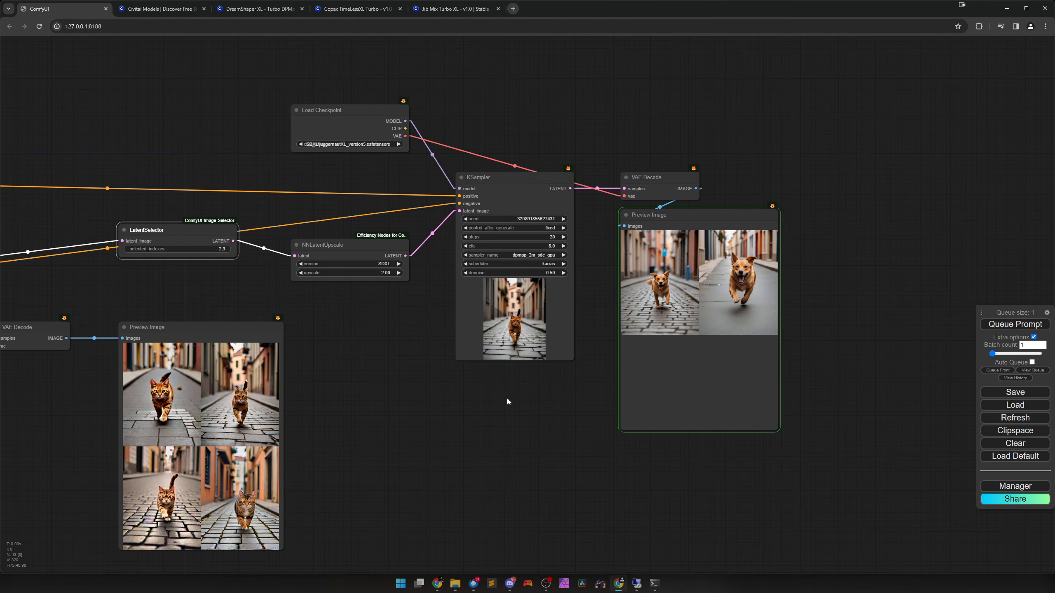
{"action": "left_click_drag", "start_coordinate": [507, 398], "coordinate": [364, 400]}
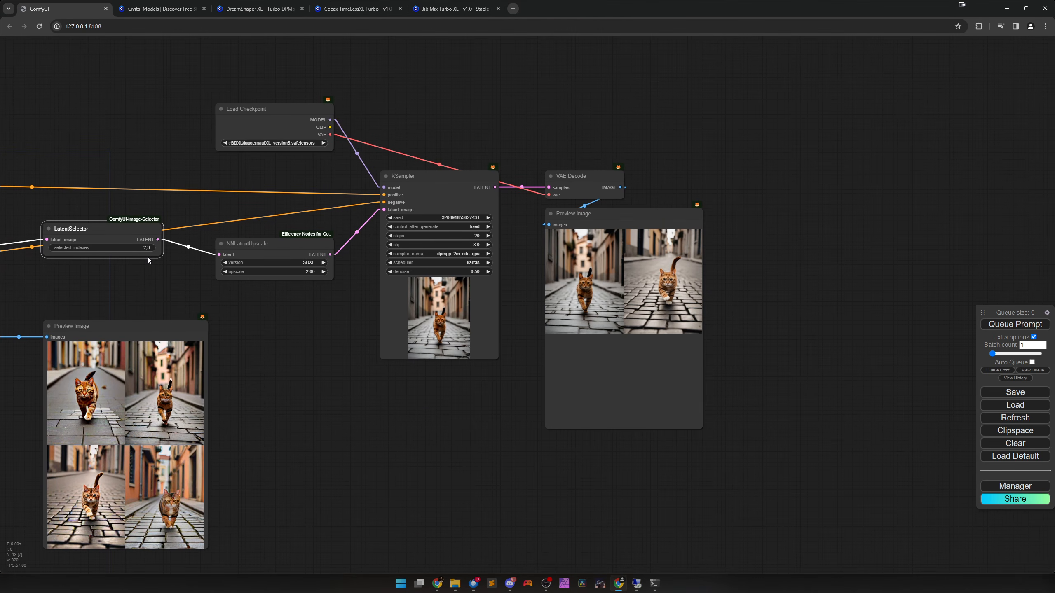
Enlarge the upscaled cat images one at a time in the final Preview Image node.
{"action": "scroll", "coordinate": [173, 402], "scroll_direction": "up", "scroll_amount": 3}
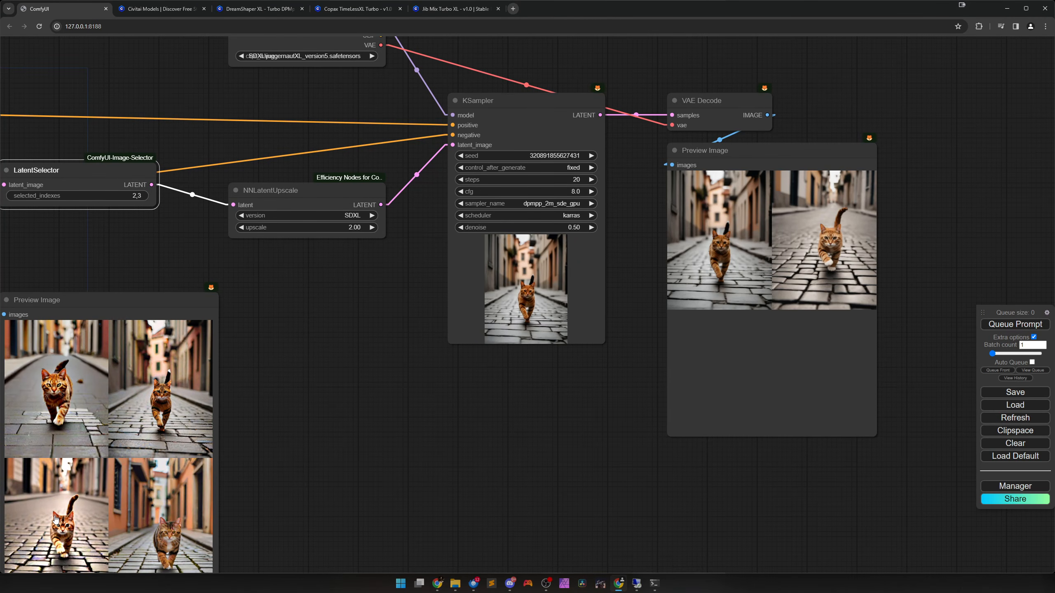
{"action": "left_click", "coordinate": [809, 291]}
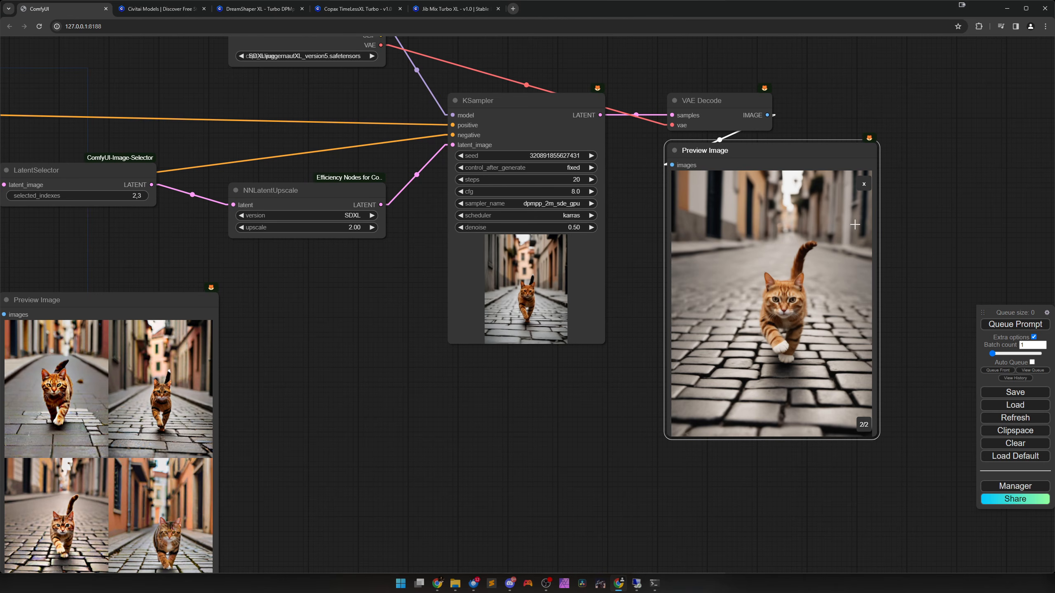
{"action": "left_click", "coordinate": [864, 426]}
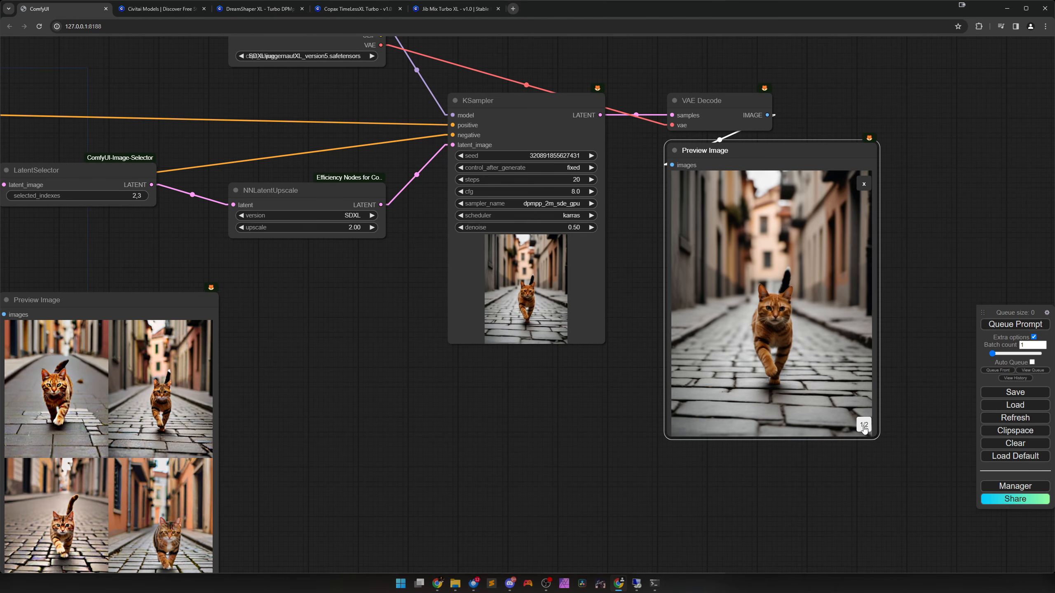
{"action": "left_click", "coordinate": [864, 428]}
Open the second upscaled cat image at full size in its own browser tab, inspect it, and close that tab.
{"action": "right_click", "coordinate": [826, 217]}
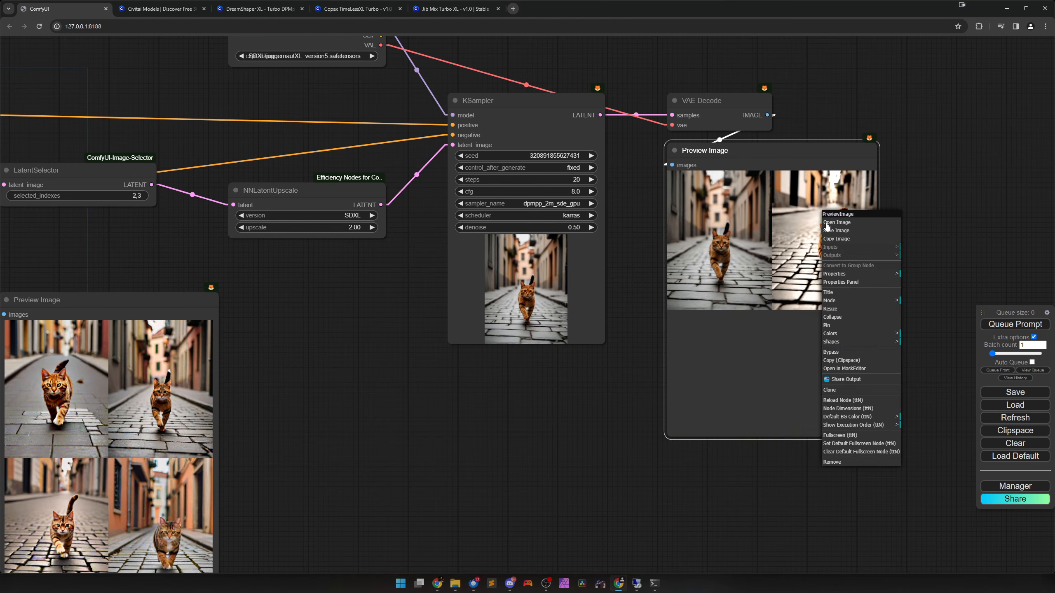
{"action": "left_click", "coordinate": [830, 227]}
{"action": "left_click", "coordinate": [563, 377]}
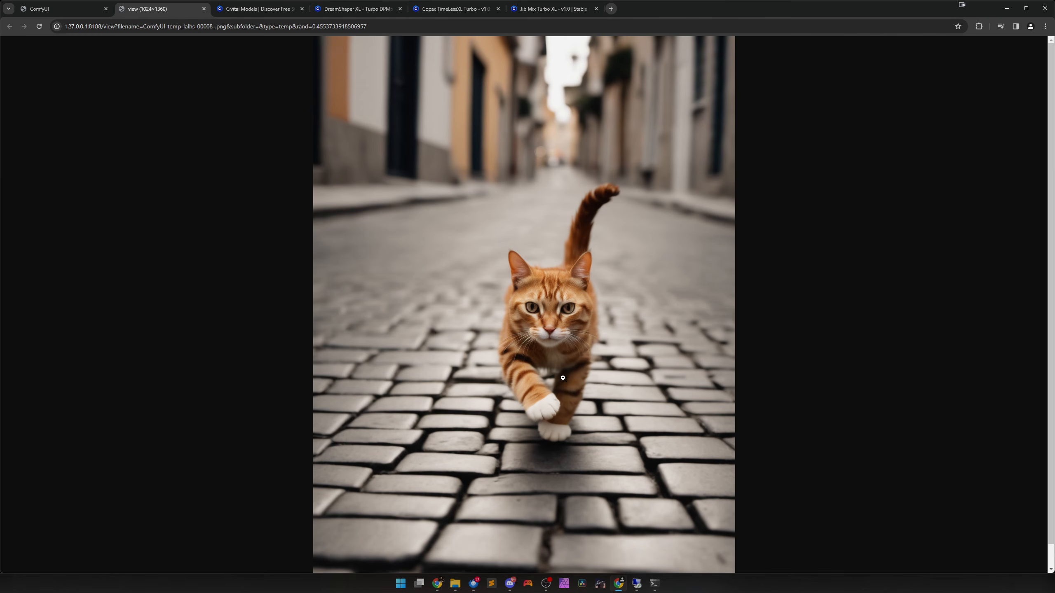
{"action": "scroll", "coordinate": [563, 378], "scroll_direction": "down", "scroll_amount": 1}
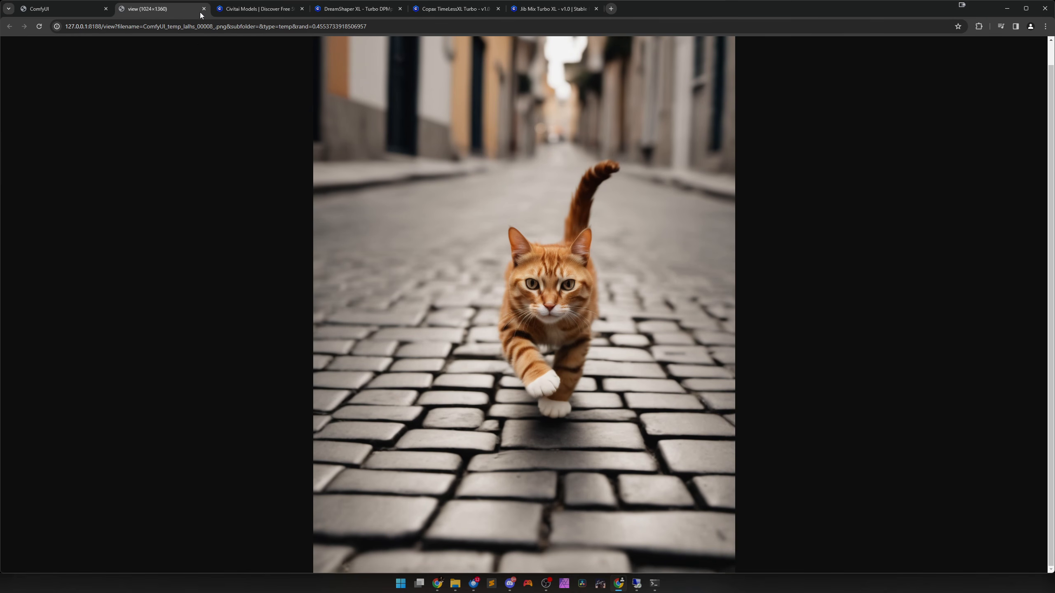
{"action": "left_click", "coordinate": [203, 9]}
Reposition the LatentSelector node between the first KSampler and NNLatentUpscale, just above the batch Preview Image node.
{"action": "scroll", "coordinate": [377, 360], "scroll_direction": "down", "scroll_amount": 5}
{"action": "left_click_drag", "start_coordinate": [388, 216], "coordinate": [586, 290]}
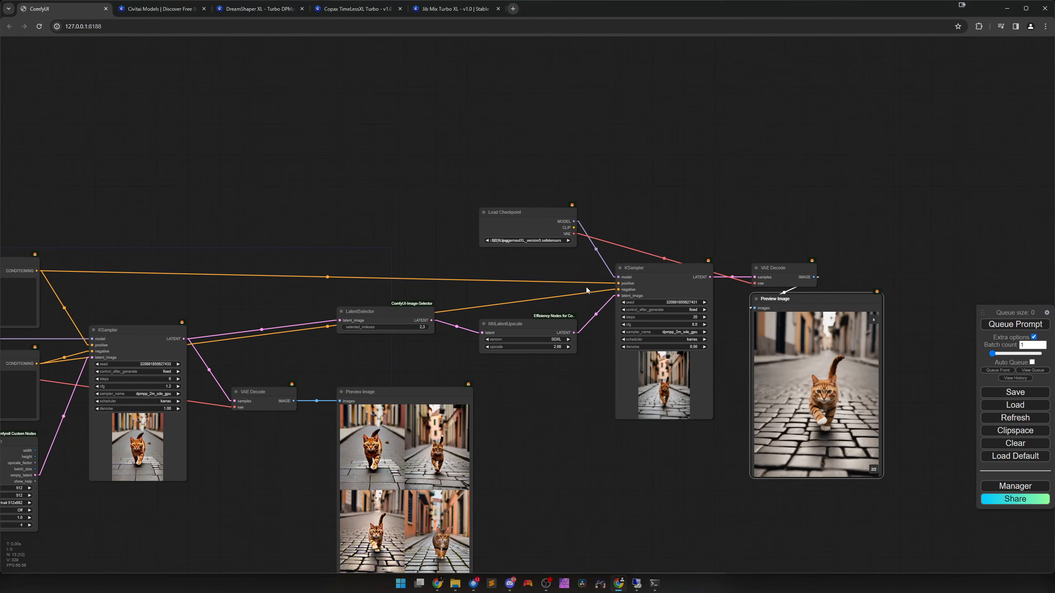
{"action": "left_click_drag", "start_coordinate": [537, 451], "coordinate": [669, 438]}
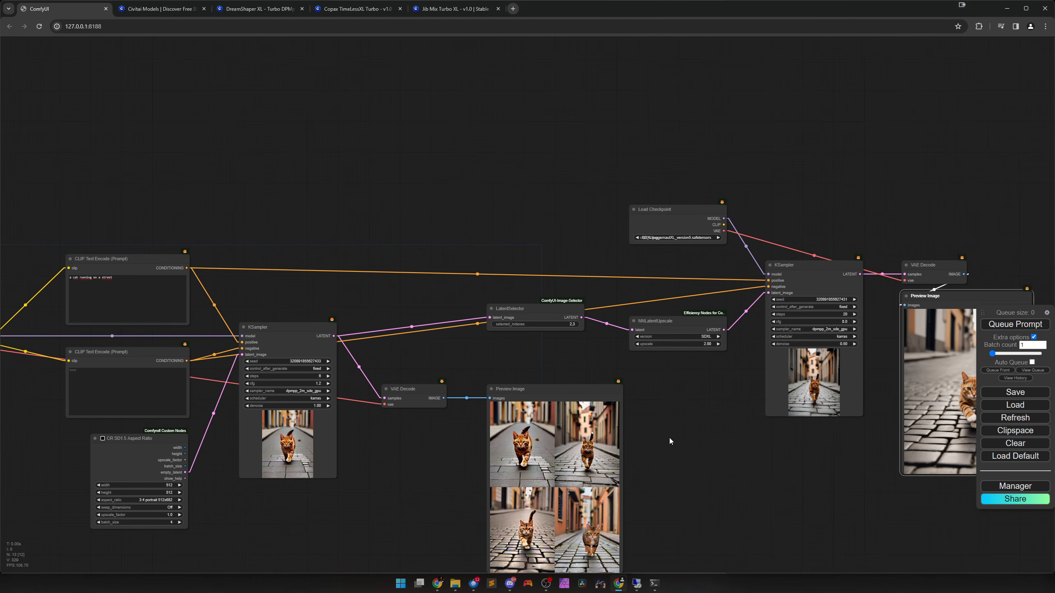
{"action": "left_click_drag", "start_coordinate": [535, 311], "coordinate": [547, 342]}
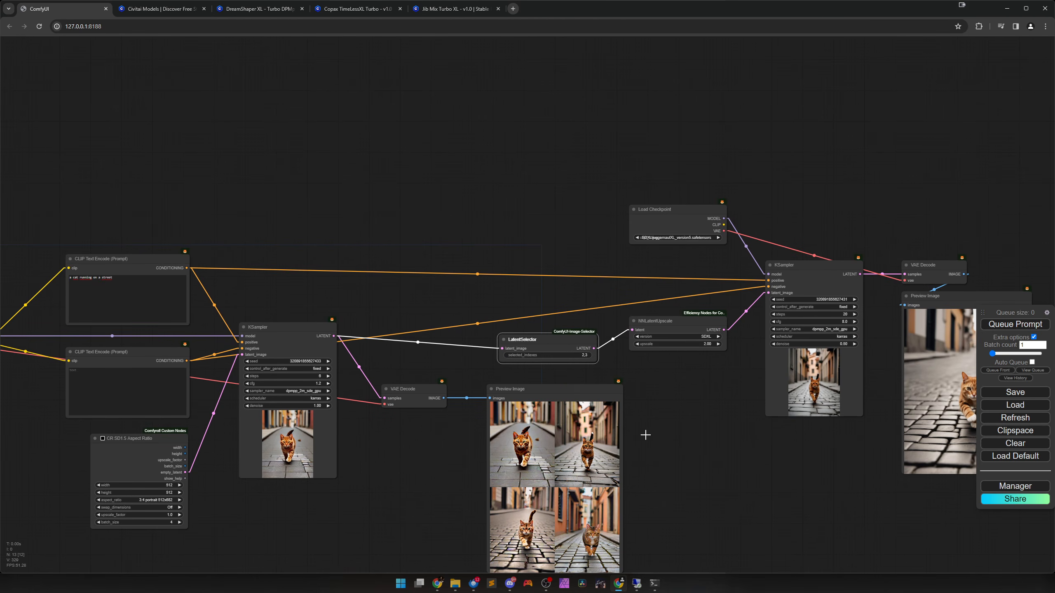
{"action": "scroll", "coordinate": [686, 460], "scroll_direction": "up", "scroll_amount": 3}
{"action": "left_click_drag", "start_coordinate": [700, 431], "coordinate": [795, 325]}
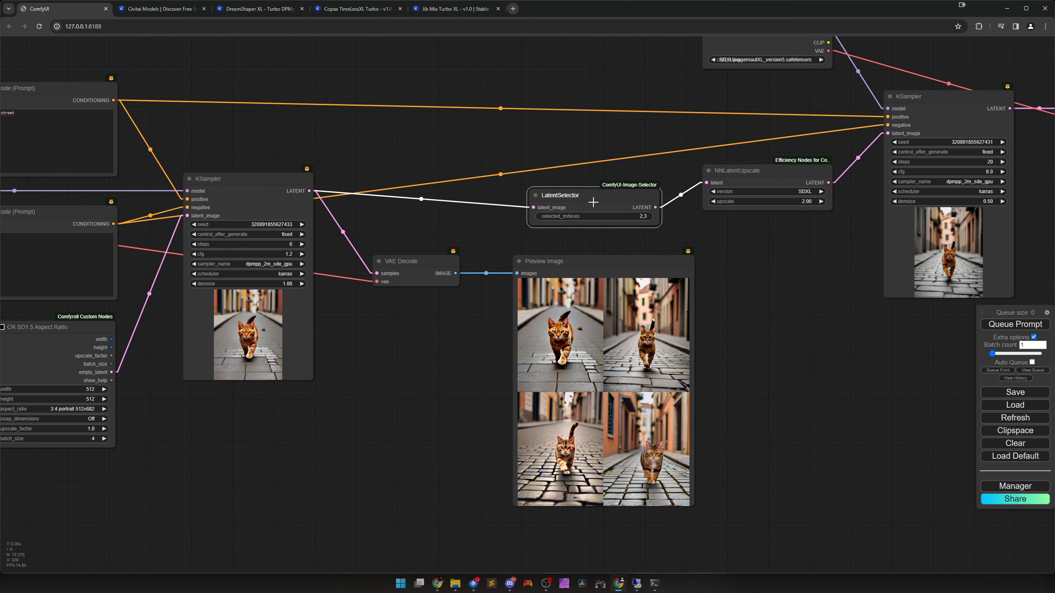
{"action": "left_click_drag", "start_coordinate": [594, 202], "coordinate": [601, 177]}
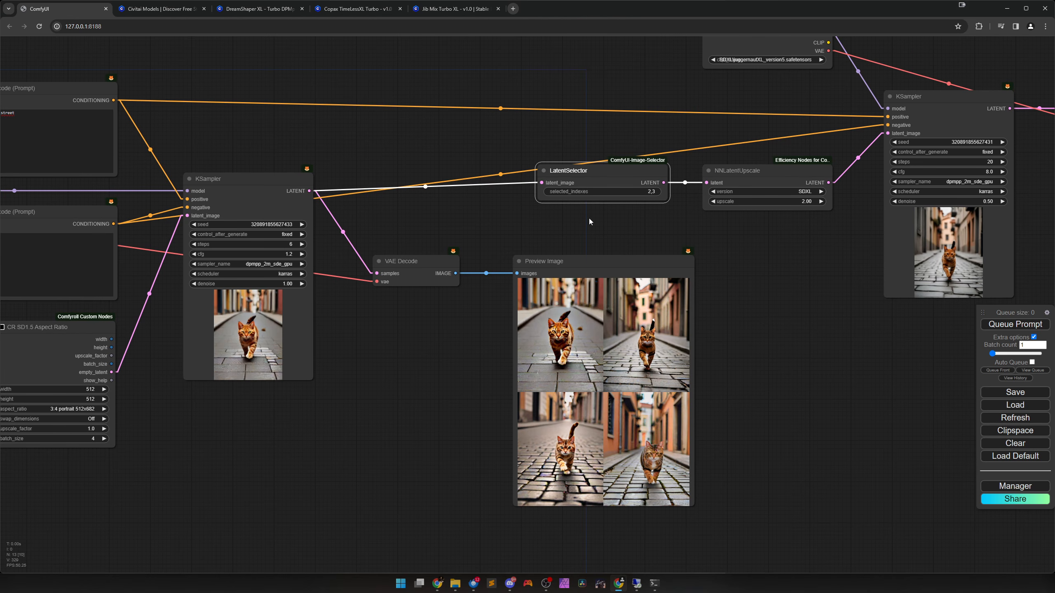
{"action": "left_click", "coordinate": [674, 226]}
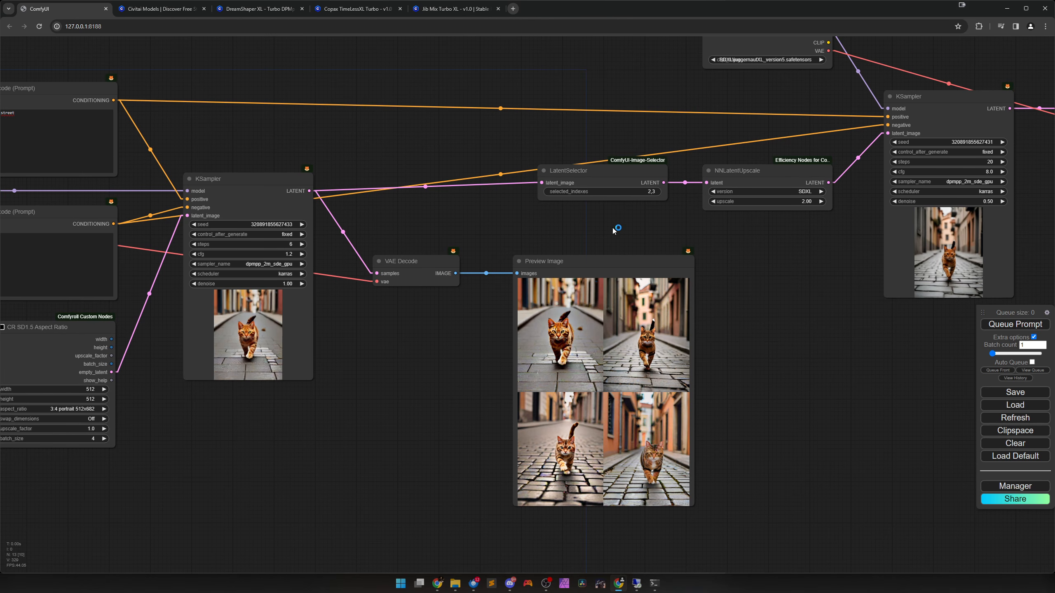
{"action": "left_click_drag", "start_coordinate": [690, 242], "coordinate": [456, 300]}
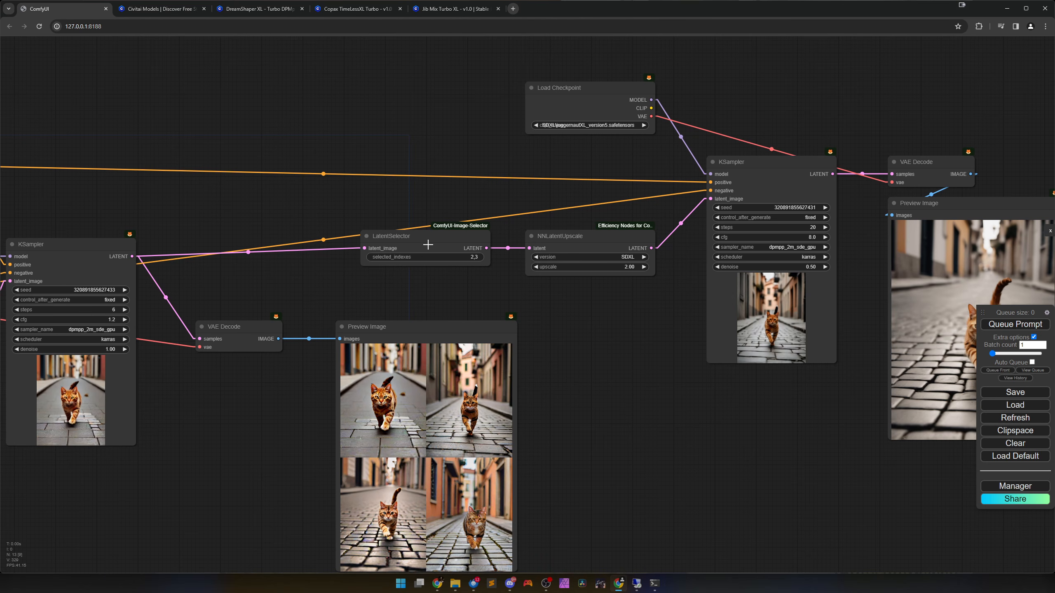
{"action": "left_click_drag", "start_coordinate": [428, 244], "coordinate": [428, 268]}
{"action": "left_click_drag", "start_coordinate": [675, 420], "coordinate": [596, 381]}
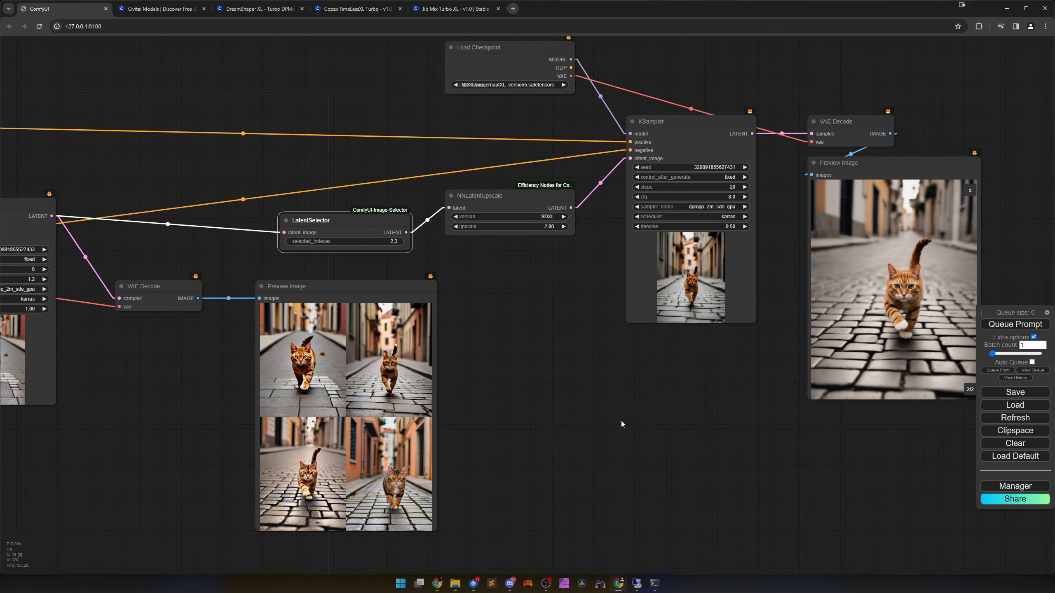
Open the custom node installer in ComfyUI Manager and search it for "selector".
{"action": "left_click", "coordinate": [1006, 487]}
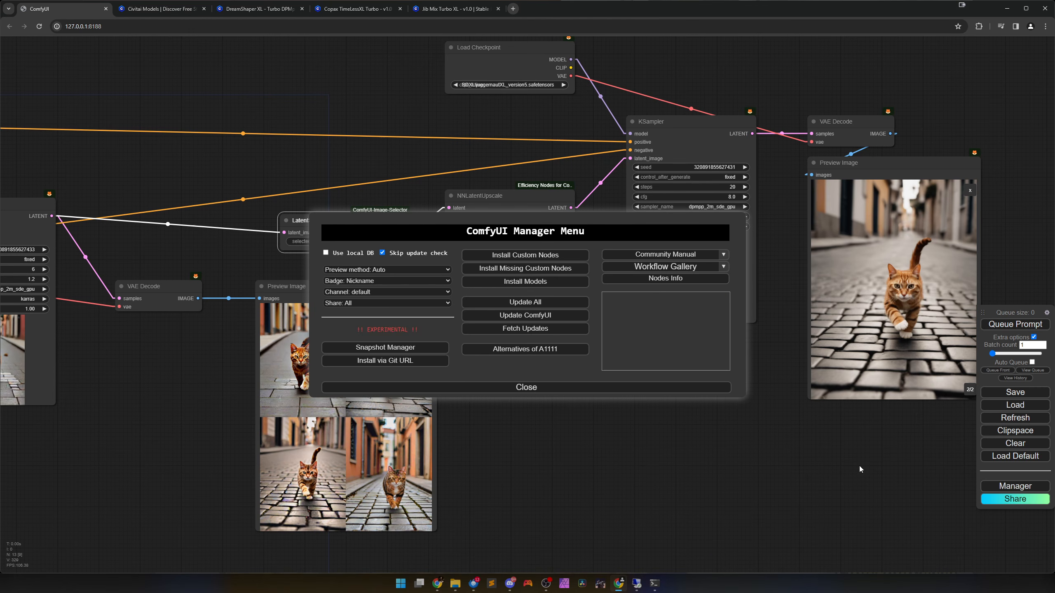
{"action": "left_click", "coordinate": [511, 257]}
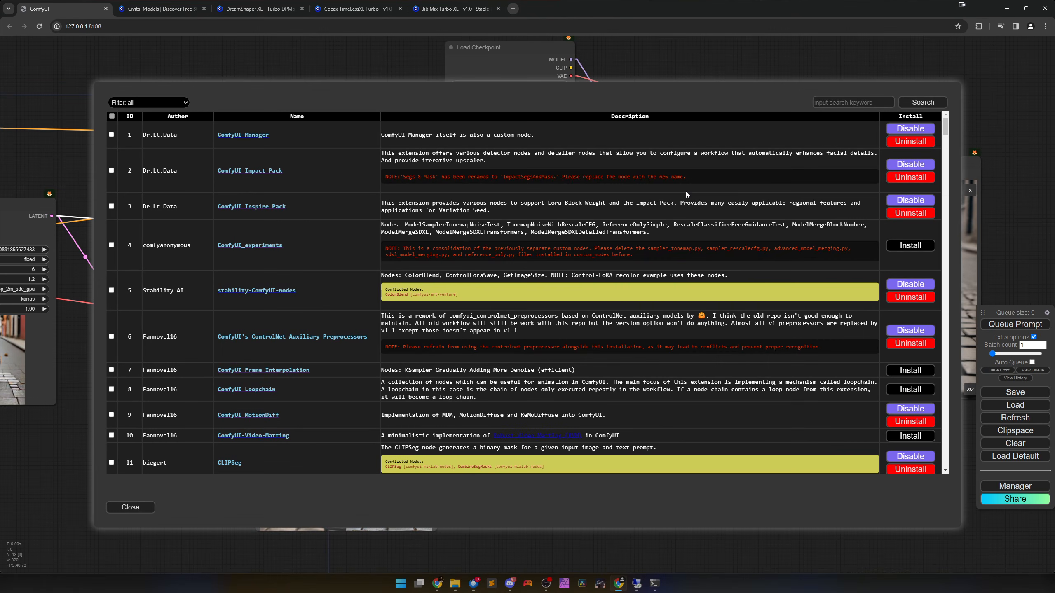
{"action": "left_click", "coordinate": [830, 102]}
{"action": "type", "text": "selector"}
{"action": "key", "text": "Return"}
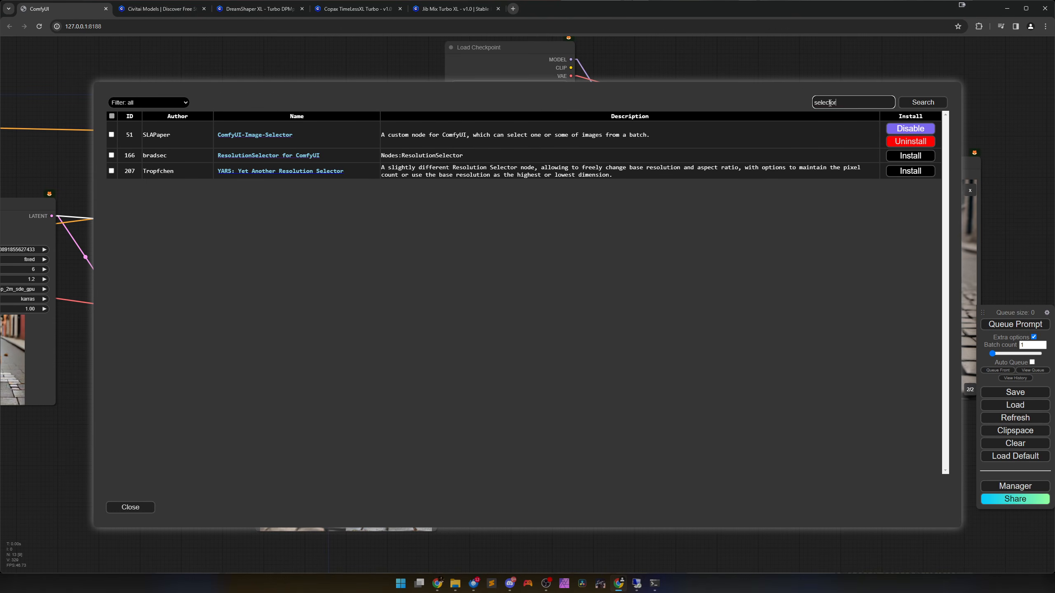
Open the ComfyUI-Image-Selector GitHub page and read the README's usage examples for the image and latent selector nodes.
{"action": "left_click", "coordinate": [257, 137]}
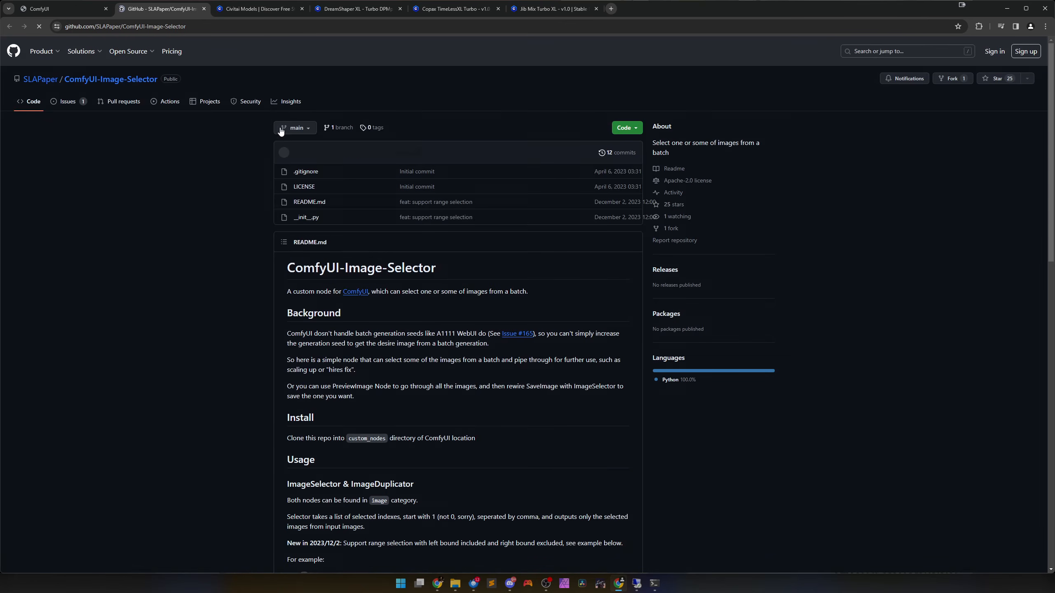
{"action": "scroll", "coordinate": [429, 329], "scroll_direction": "down", "scroll_amount": 5}
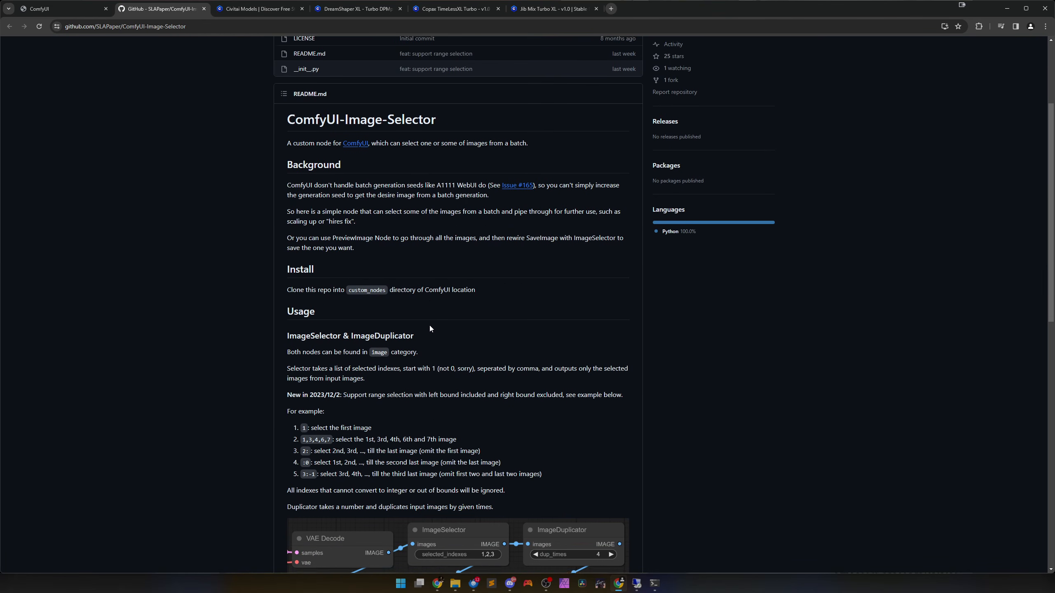
{"action": "scroll", "coordinate": [427, 333], "scroll_direction": "down", "scroll_amount": 3}
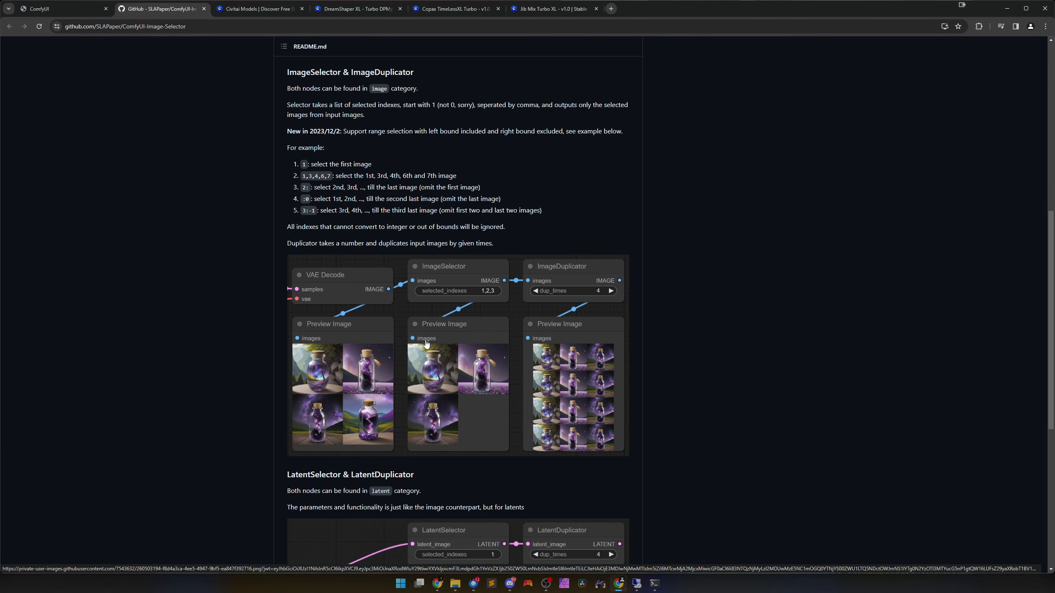
{"action": "scroll", "coordinate": [444, 189], "scroll_direction": "down", "scroll_amount": 2}
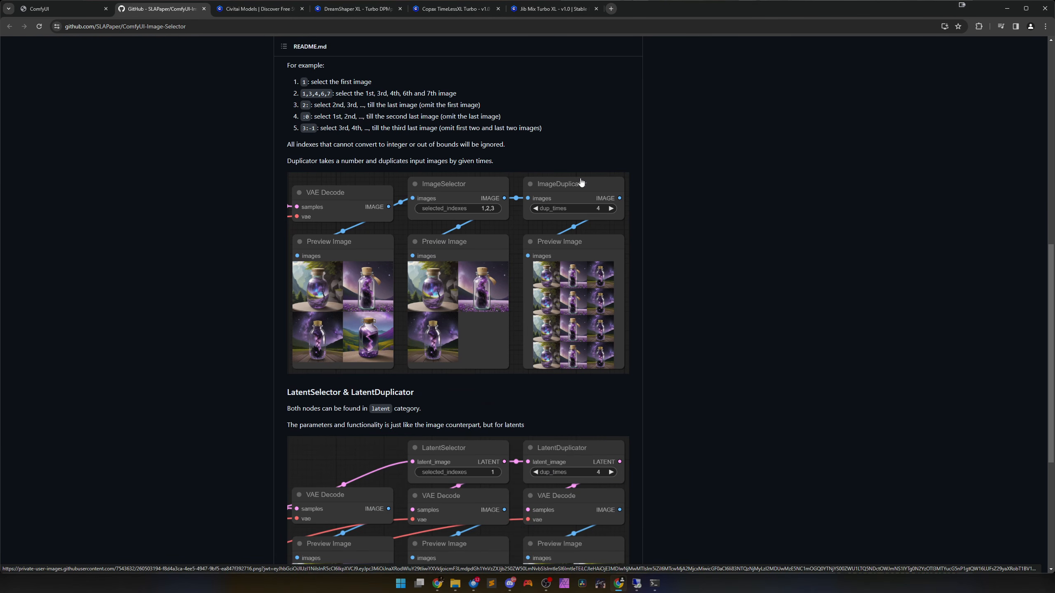
Read the README's LatentSelector and LatentDuplicator example and check which node categories hold the image and latent nodes.
{"action": "scroll", "coordinate": [577, 185], "scroll_direction": "down", "scroll_amount": 4}
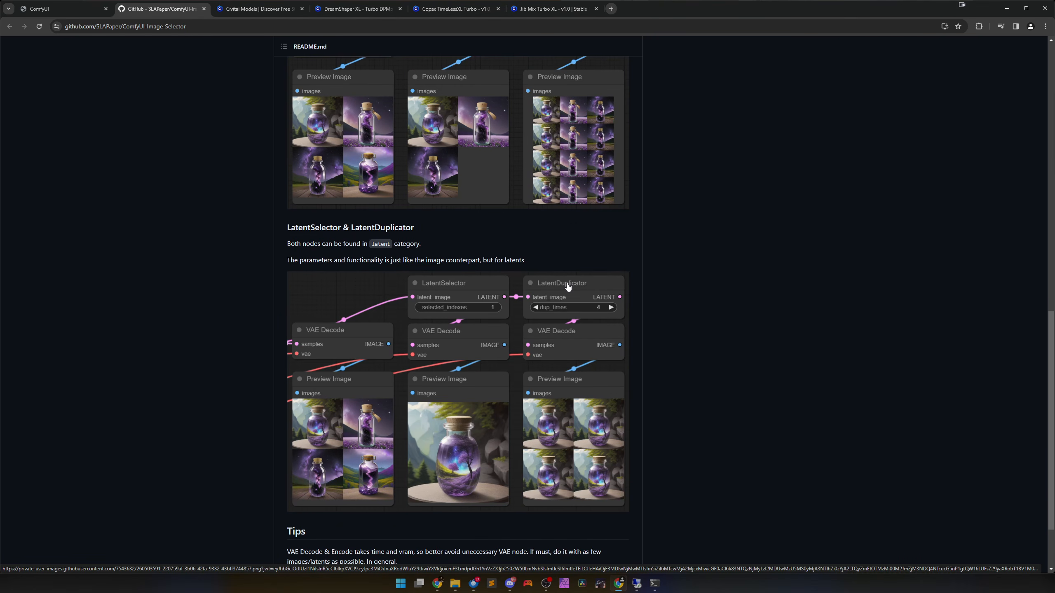
{"action": "scroll", "coordinate": [548, 311], "scroll_direction": "down", "scroll_amount": 1}
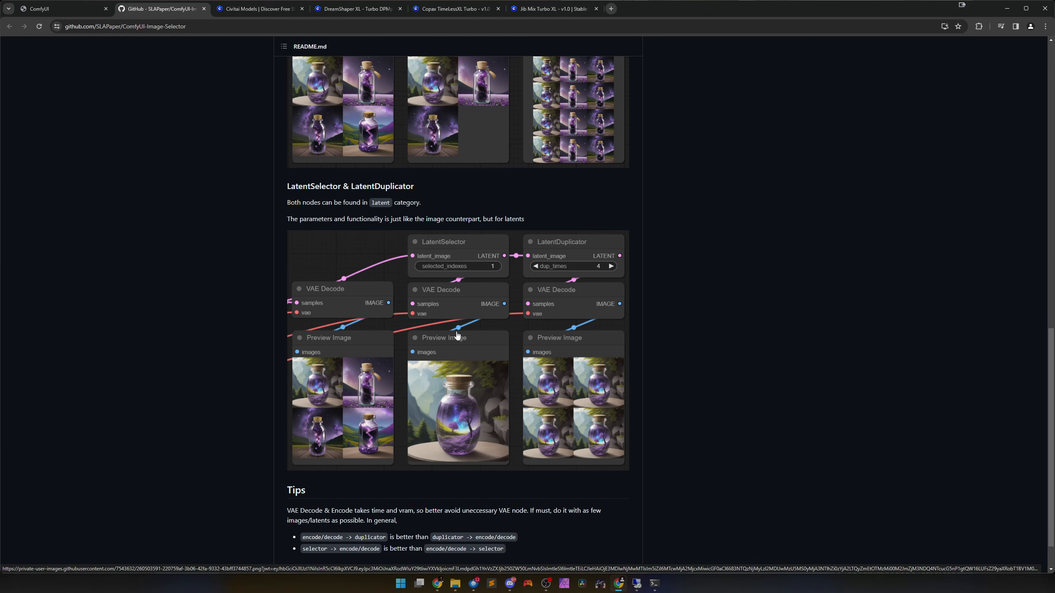
{"action": "scroll", "coordinate": [457, 335], "scroll_direction": "up", "scroll_amount": 10}
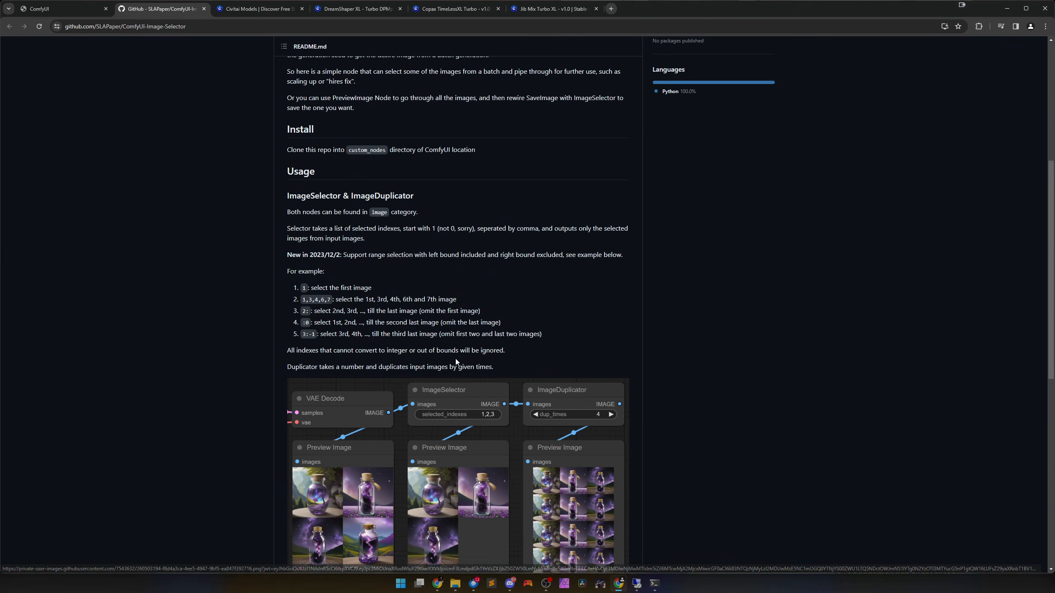
{"action": "scroll", "coordinate": [455, 364], "scroll_direction": "up", "scroll_amount": 4}
{"action": "scroll", "coordinate": [456, 369], "scroll_direction": "down", "scroll_amount": 3}
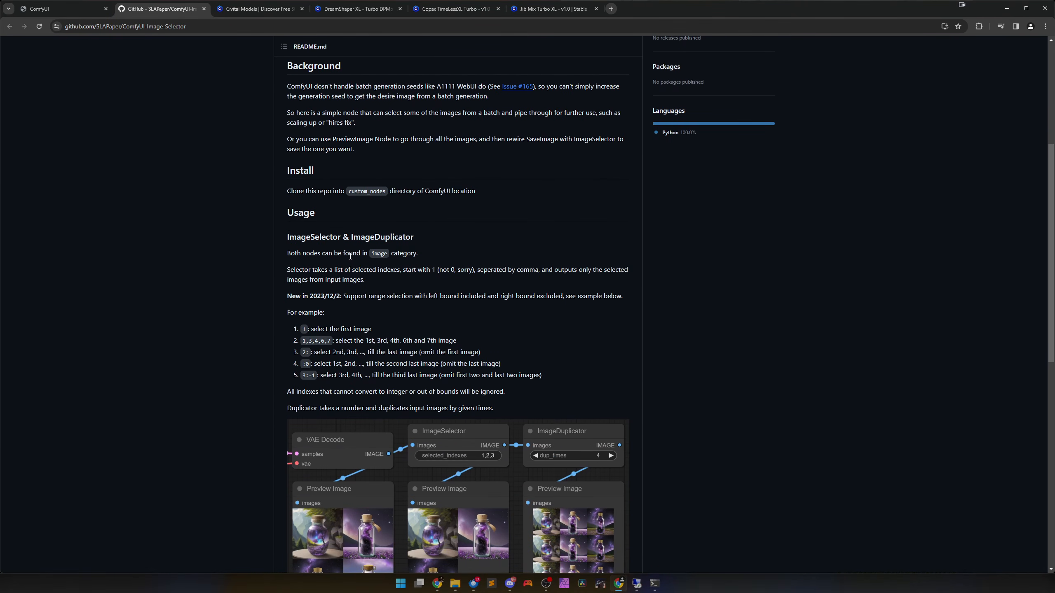
{"action": "double_click", "coordinate": [378, 252]}
{"action": "scroll", "coordinate": [380, 275], "scroll_direction": "down", "scroll_amount": 7}
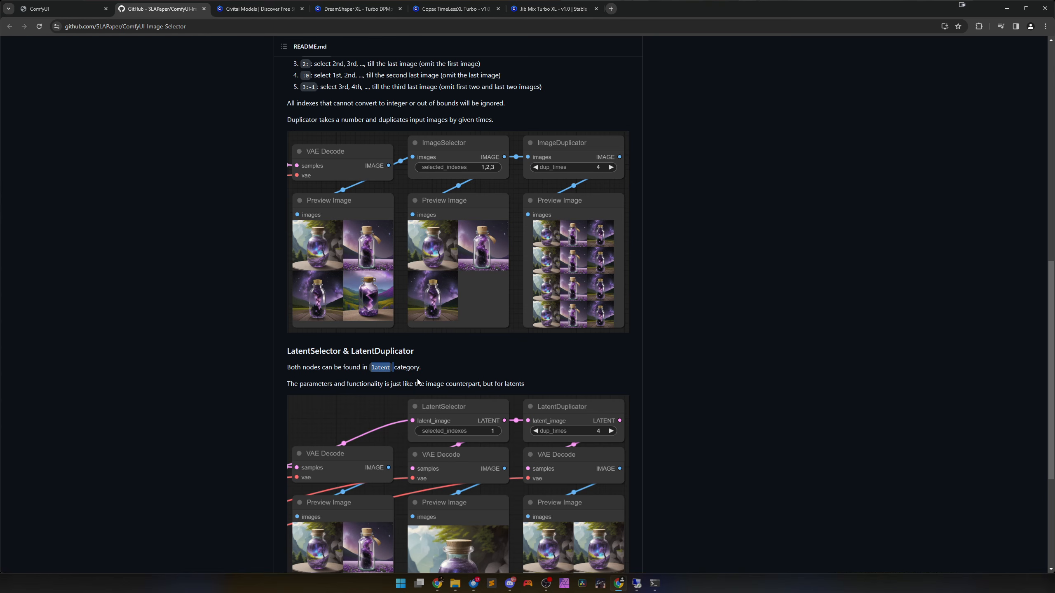
{"action": "scroll", "coordinate": [386, 371], "scroll_direction": "up", "scroll_amount": 14}
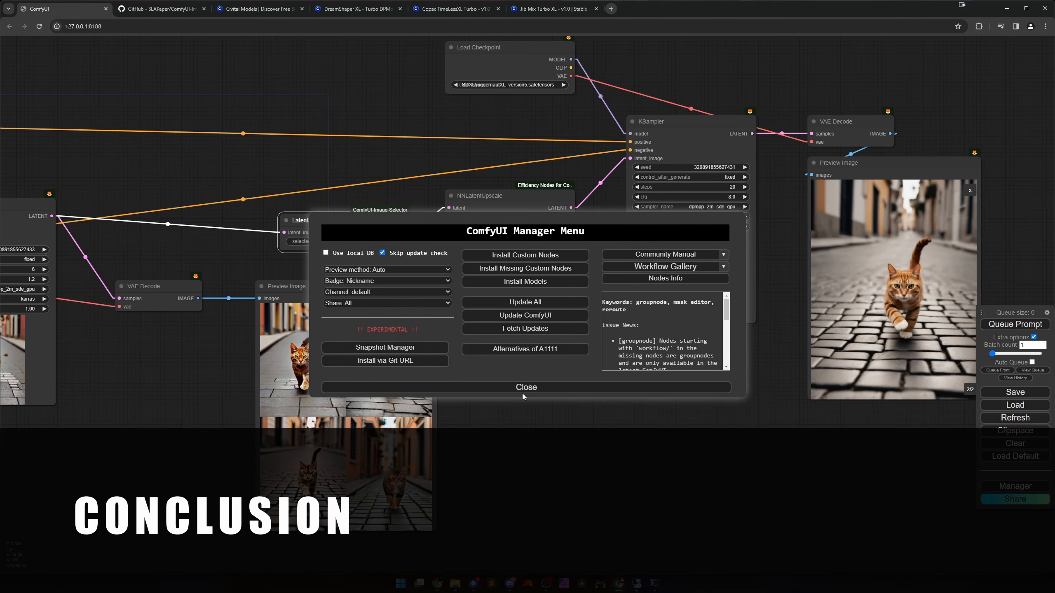
Return to the ComfyUI tab, close the custom node installer, and show the complete workflow.
{"action": "left_click", "coordinate": [536, 391]}
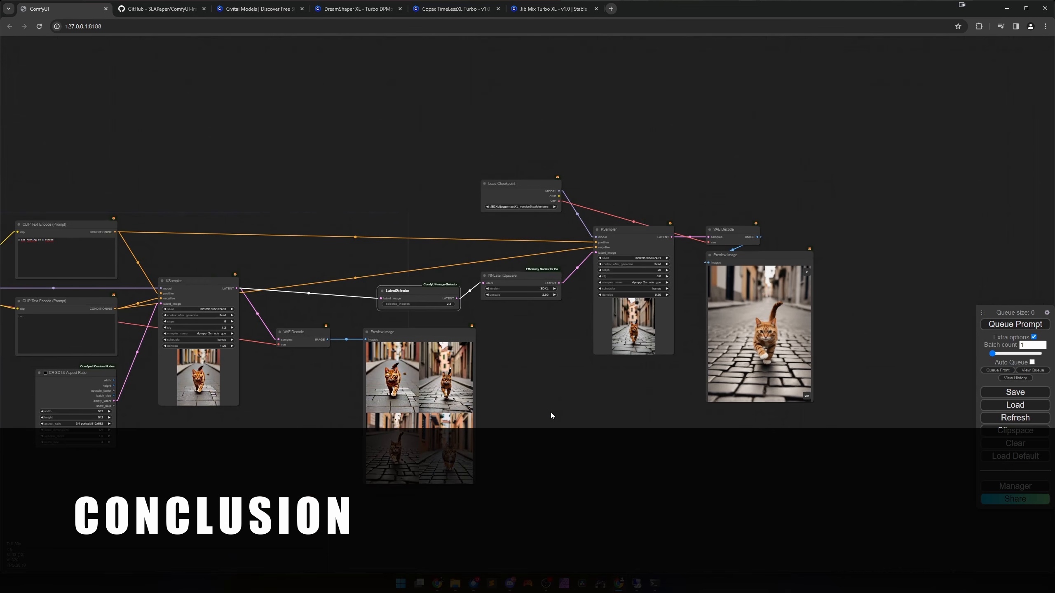
{"action": "left_click_drag", "start_coordinate": [550, 415], "coordinate": [705, 398]}
{"action": "scroll", "coordinate": [706, 398], "scroll_direction": "down", "scroll_amount": 1}
{"action": "left_click_drag", "start_coordinate": [730, 385], "coordinate": [733, 379]}
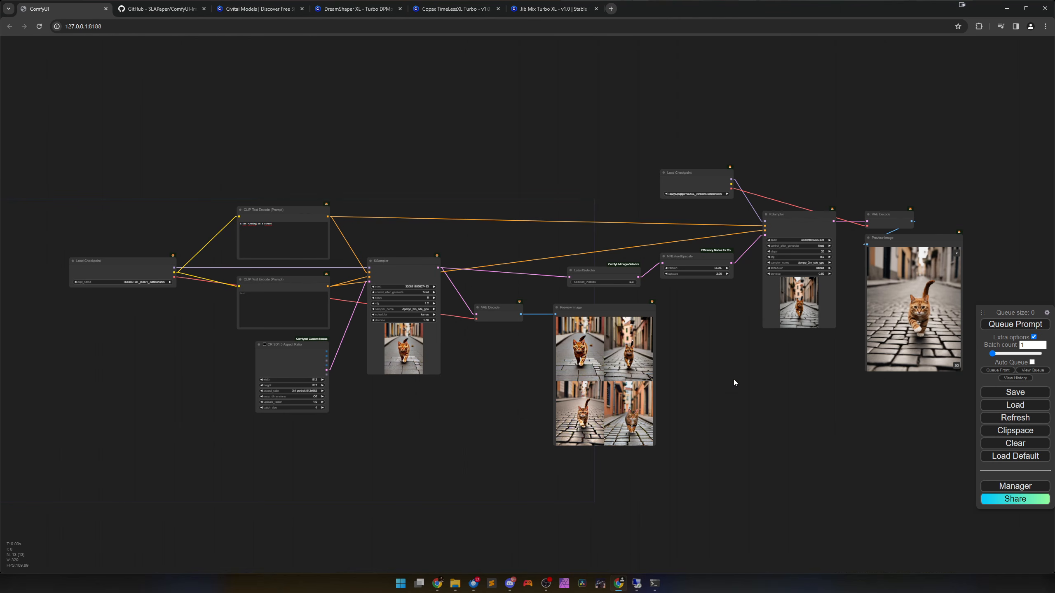
Review the workflow from the four-image batch preview through LatentSelector and NNLatentUpscale to the final upscaled cat preview.
{"action": "left_click_drag", "start_coordinate": [733, 379], "coordinate": [706, 366]}
{"action": "scroll", "coordinate": [683, 370], "scroll_direction": "up", "scroll_amount": 1}
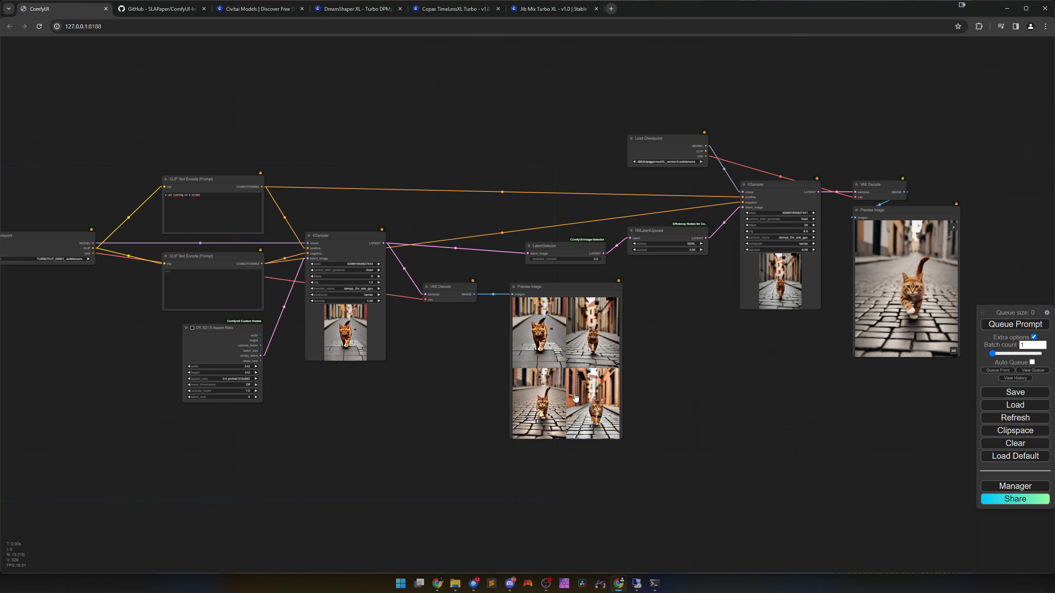
{"action": "scroll", "coordinate": [576, 398], "scroll_direction": "up", "scroll_amount": 2}
{"action": "scroll", "coordinate": [575, 398], "scroll_direction": "up", "scroll_amount": 2}
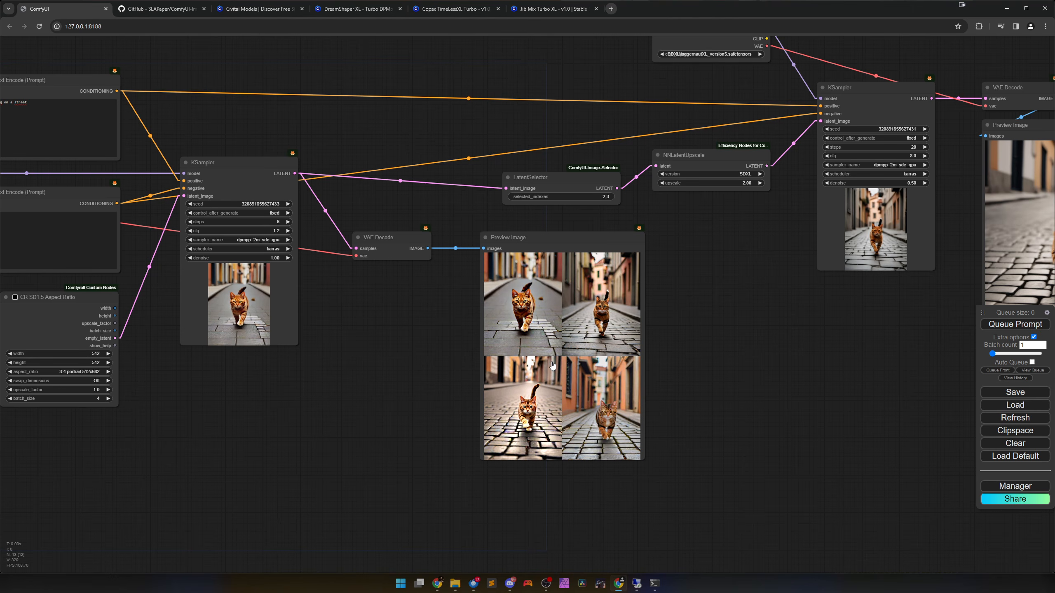
{"action": "scroll", "coordinate": [739, 341], "scroll_direction": "down", "scroll_amount": 3}
{"action": "left_click_drag", "start_coordinate": [725, 344], "coordinate": [529, 378]}
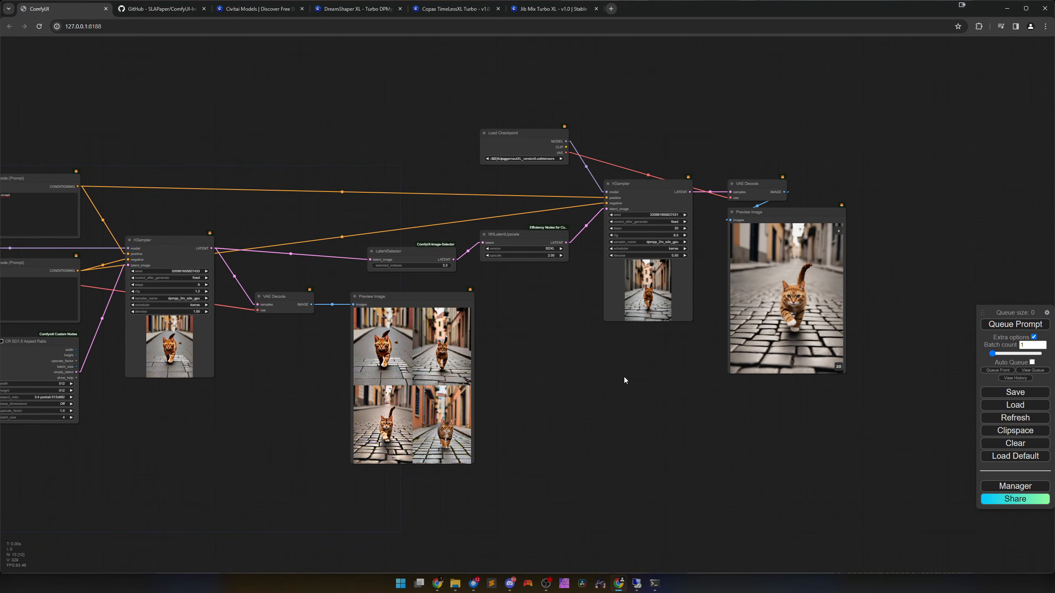
{"action": "left_click_drag", "start_coordinate": [624, 377], "coordinate": [723, 364]}
{"action": "scroll", "coordinate": [717, 366], "scroll_direction": "down", "scroll_amount": 3}
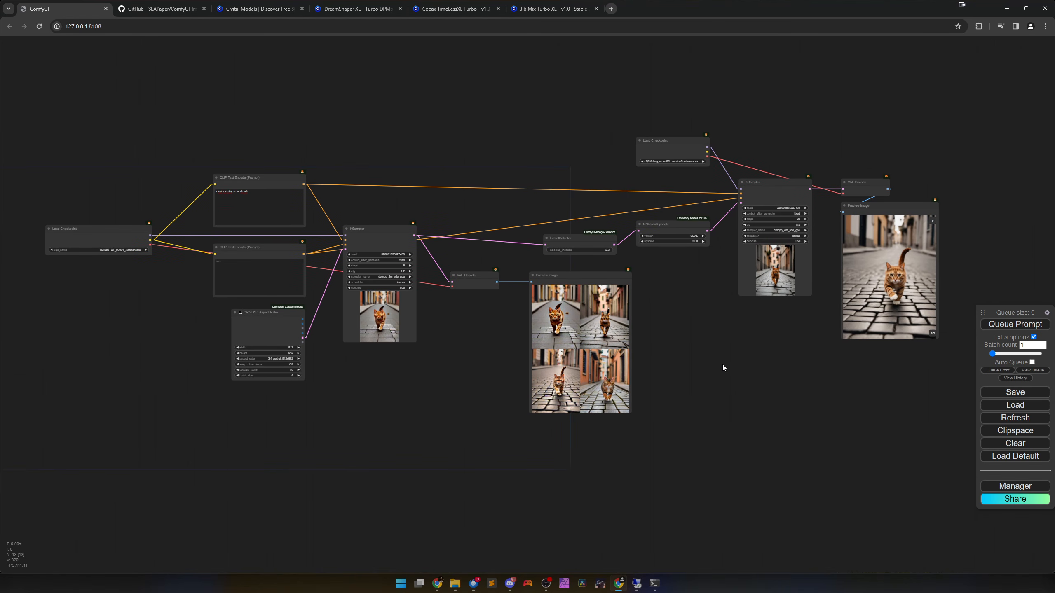